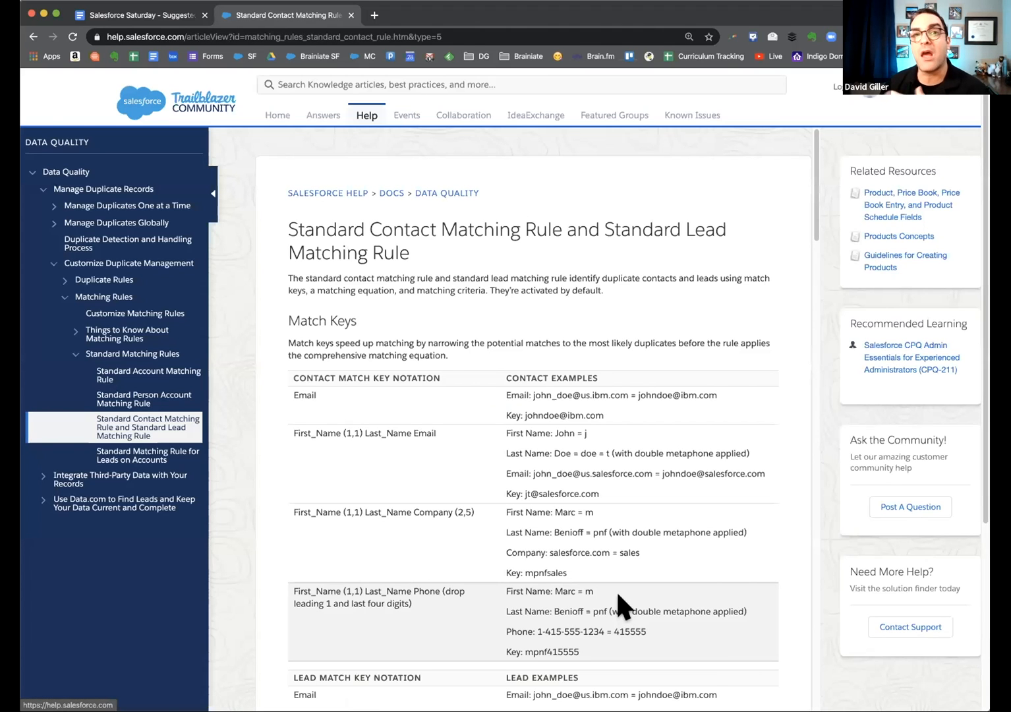
- Read through the match keys and matching equations of the standard contact rule, highlighting the first two equations
{"action": "scroll", "coordinate": [617, 591], "scroll_direction": "down", "scroll_amount": 5}
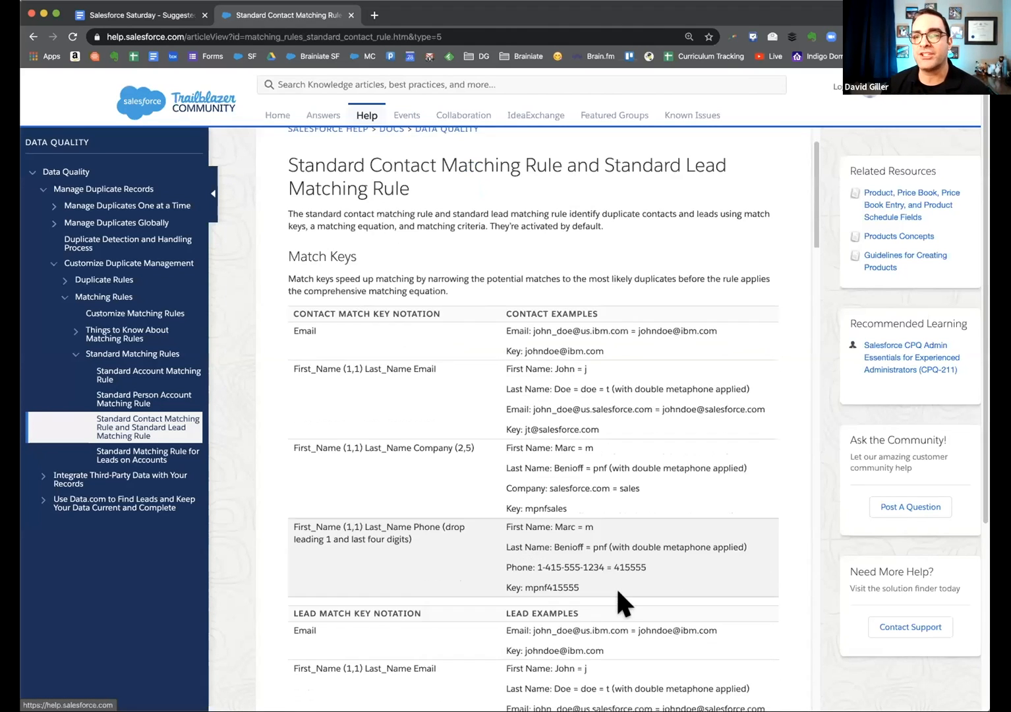
{"action": "scroll", "coordinate": [617, 591], "scroll_direction": "down", "scroll_amount": 2}
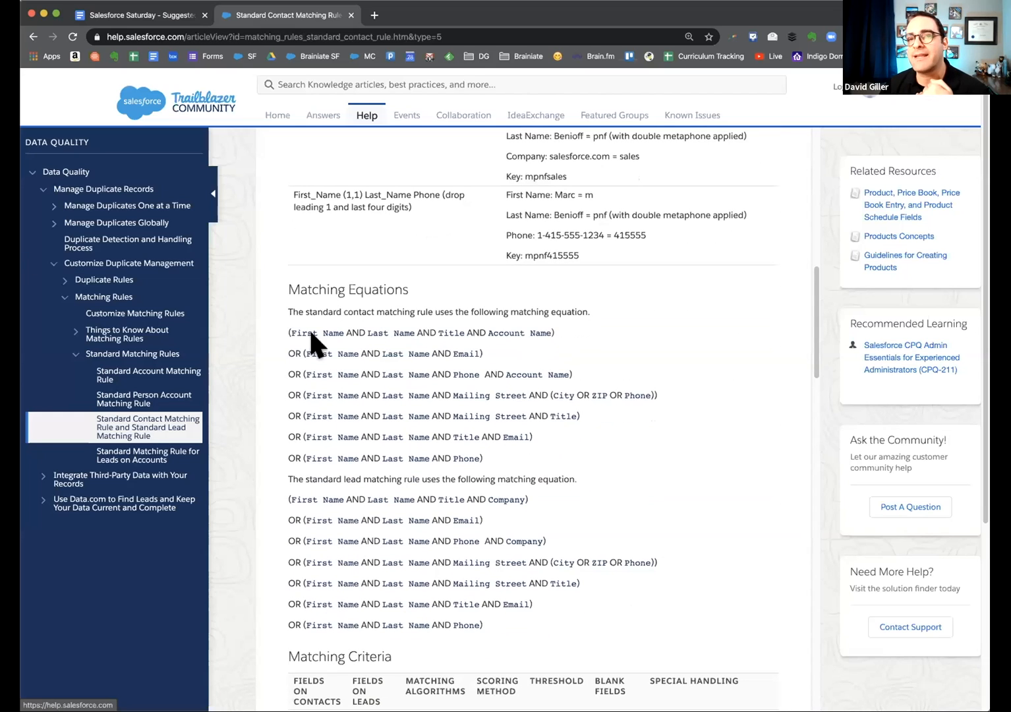
{"action": "left_click_drag", "start_coordinate": [290, 333], "coordinate": [587, 326]}
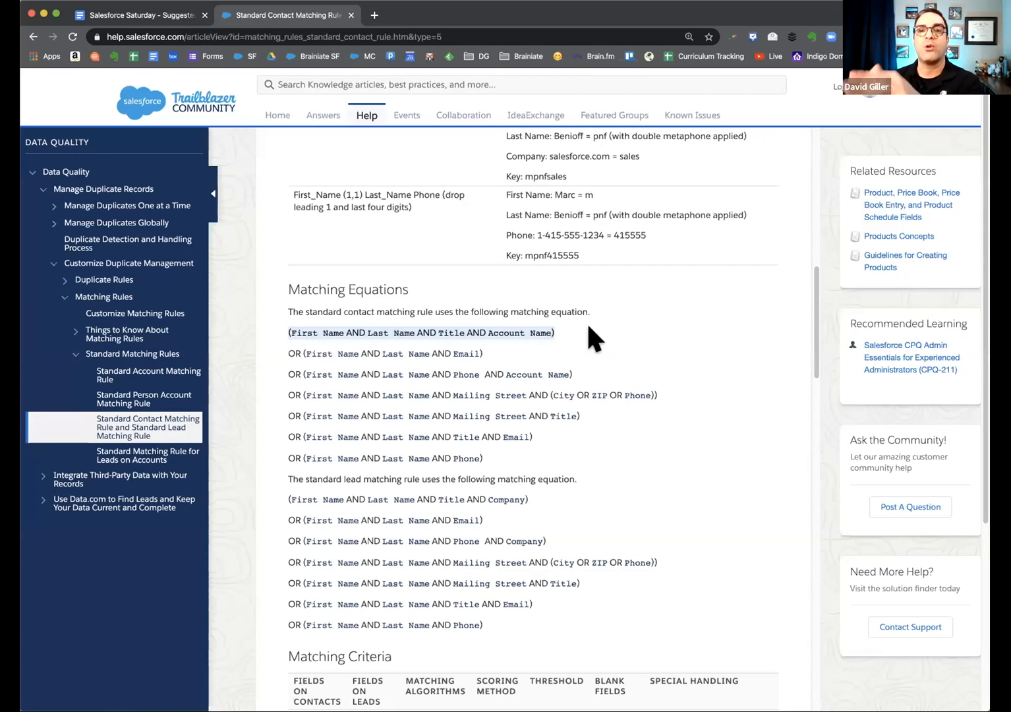
{"action": "left_click_drag", "start_coordinate": [301, 354], "coordinate": [480, 342]}
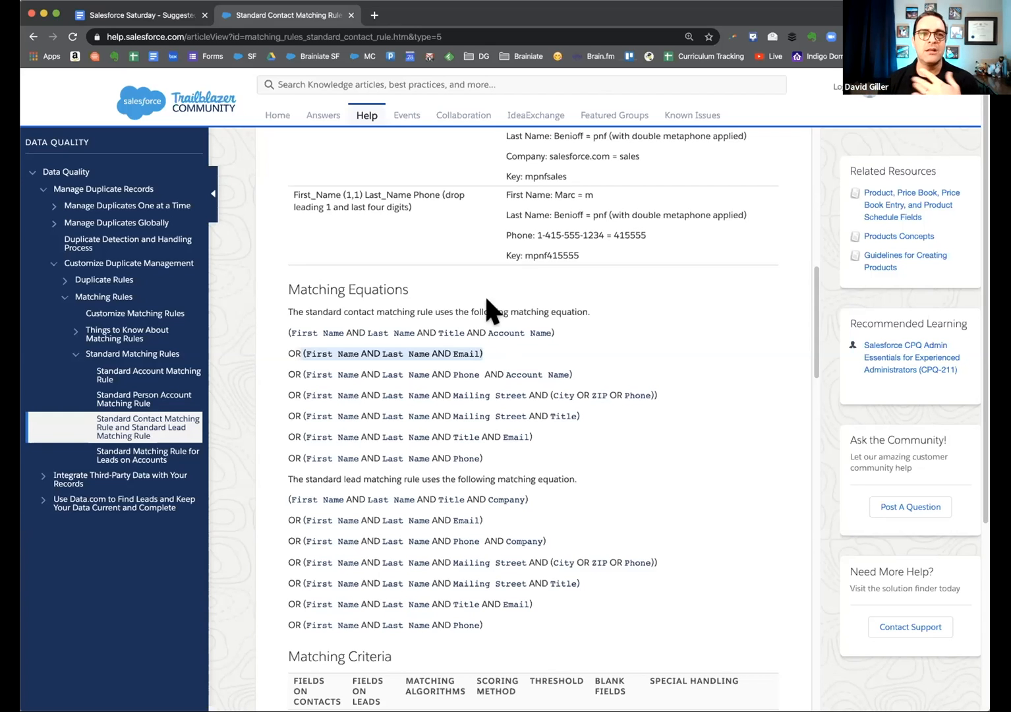
{"action": "scroll", "coordinate": [486, 367], "scroll_direction": "down", "scroll_amount": 5}
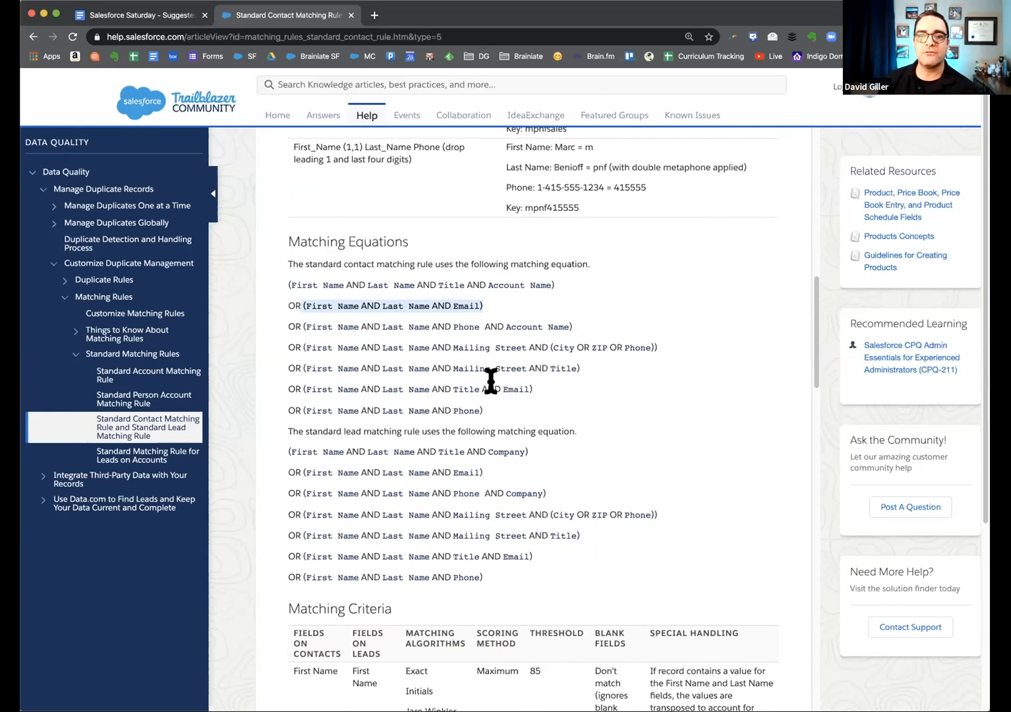
{"action": "scroll", "coordinate": [491, 383], "scroll_direction": "up", "scroll_amount": 1}
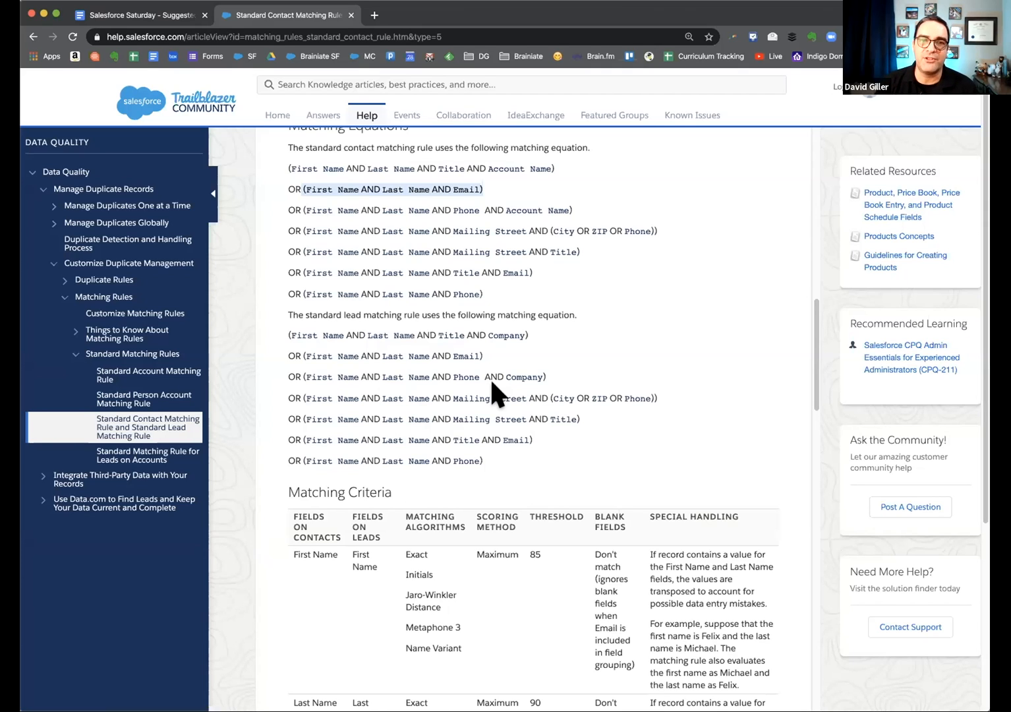
- Switch to the suggested topics document and highlight the "Tracking nicknames" topic
{"action": "left_click", "coordinate": [168, 15]}
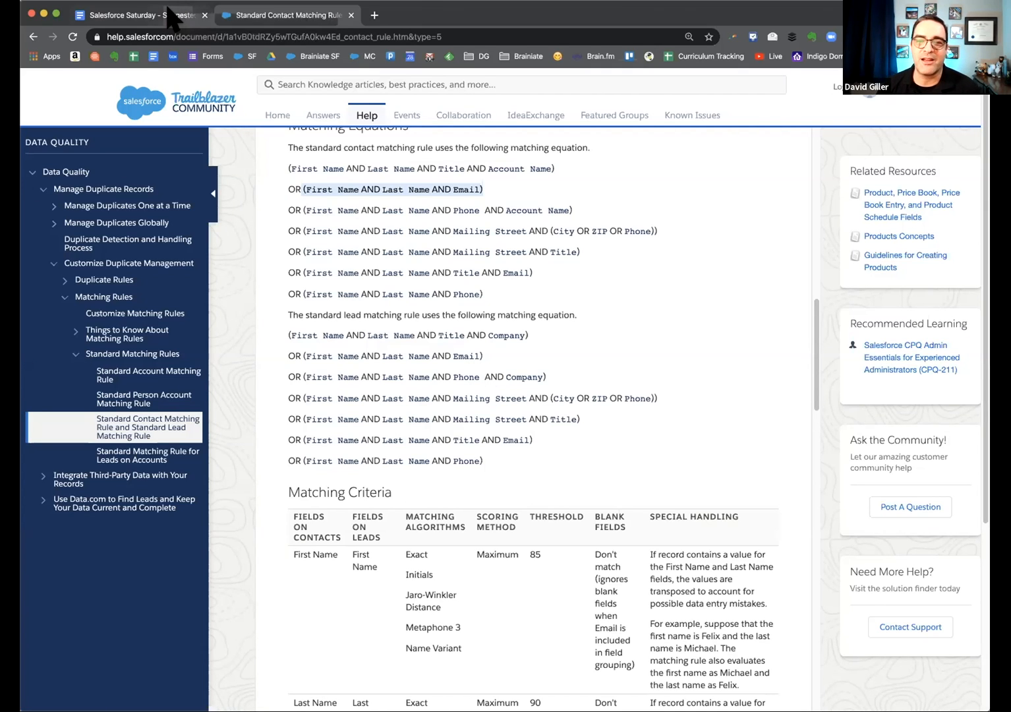
{"action": "left_click", "coordinate": [355, 630]}
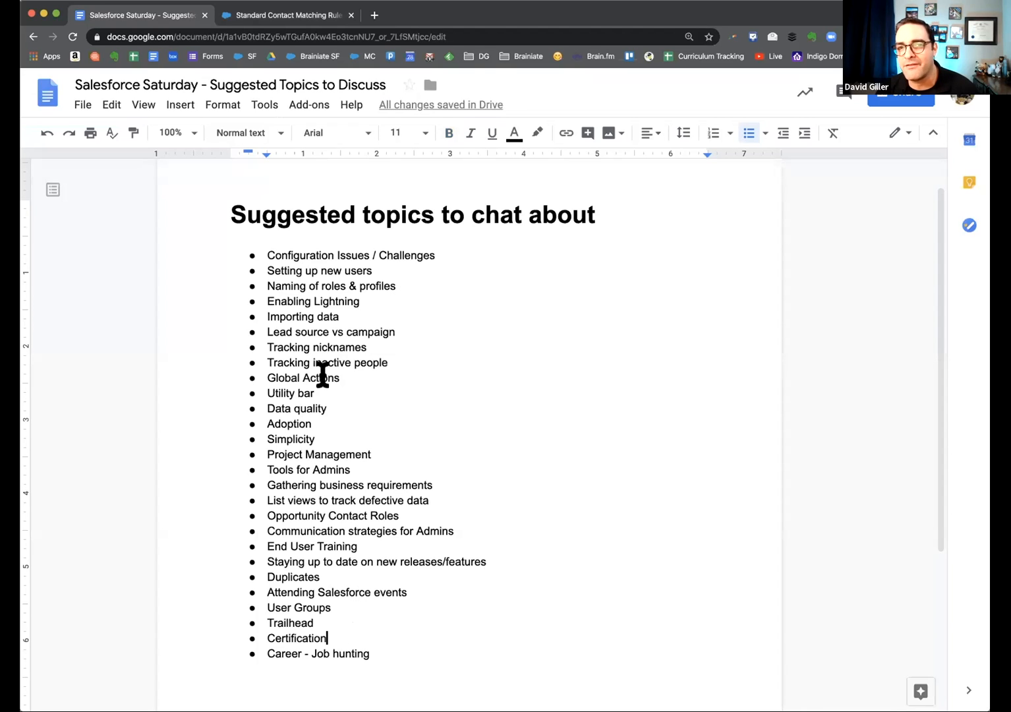
{"action": "left_click_drag", "start_coordinate": [379, 346], "coordinate": [264, 344]}
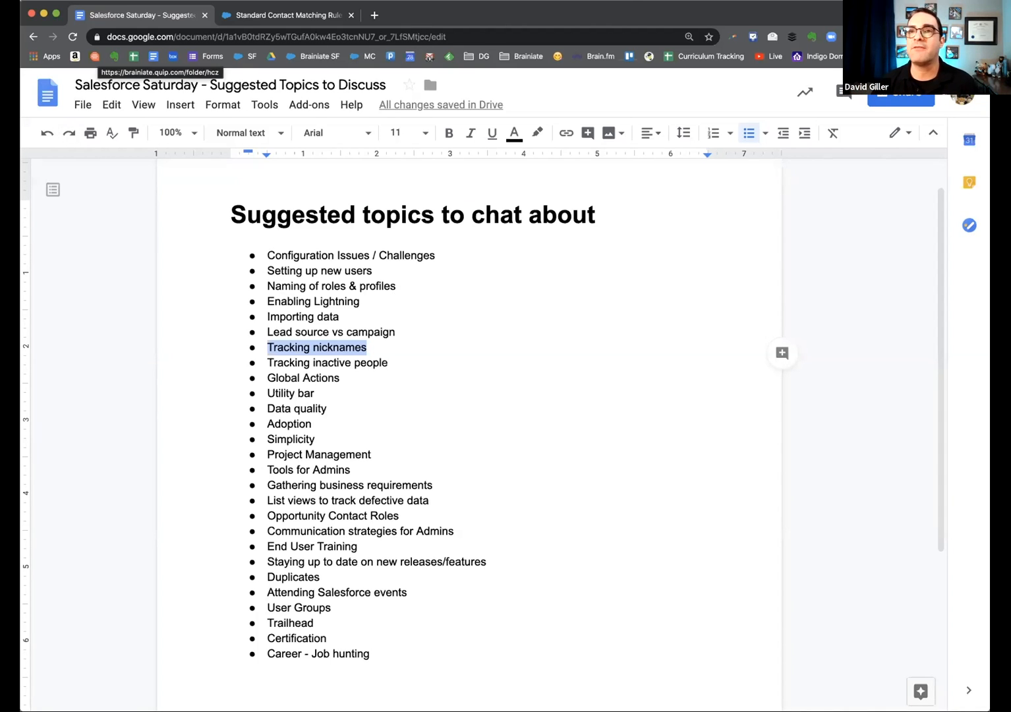
- Switch to the Salesforce org, search by first name for the Bedrock Health Services VP contact, and open the record
{"action": "left_click", "coordinate": [658, 64]}
{"action": "left_click_drag", "start_coordinate": [658, 65], "coordinate": [800, 17]}
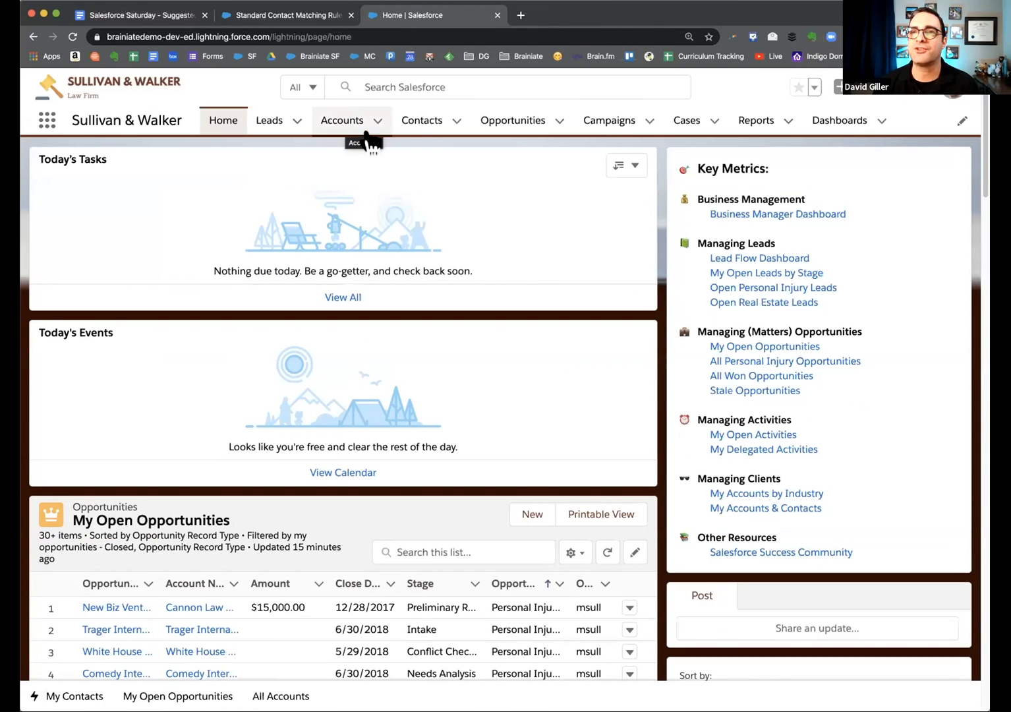
{"action": "left_click", "coordinate": [394, 87]}
{"action": "type", "text": "fred"}
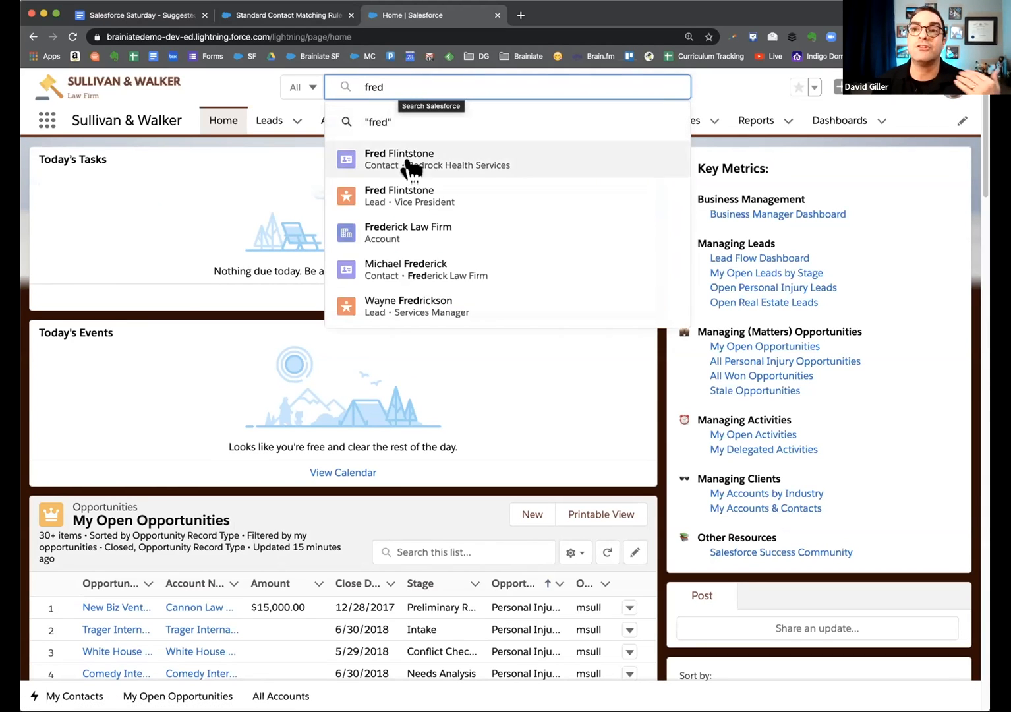
{"action": "left_click", "coordinate": [403, 155]}
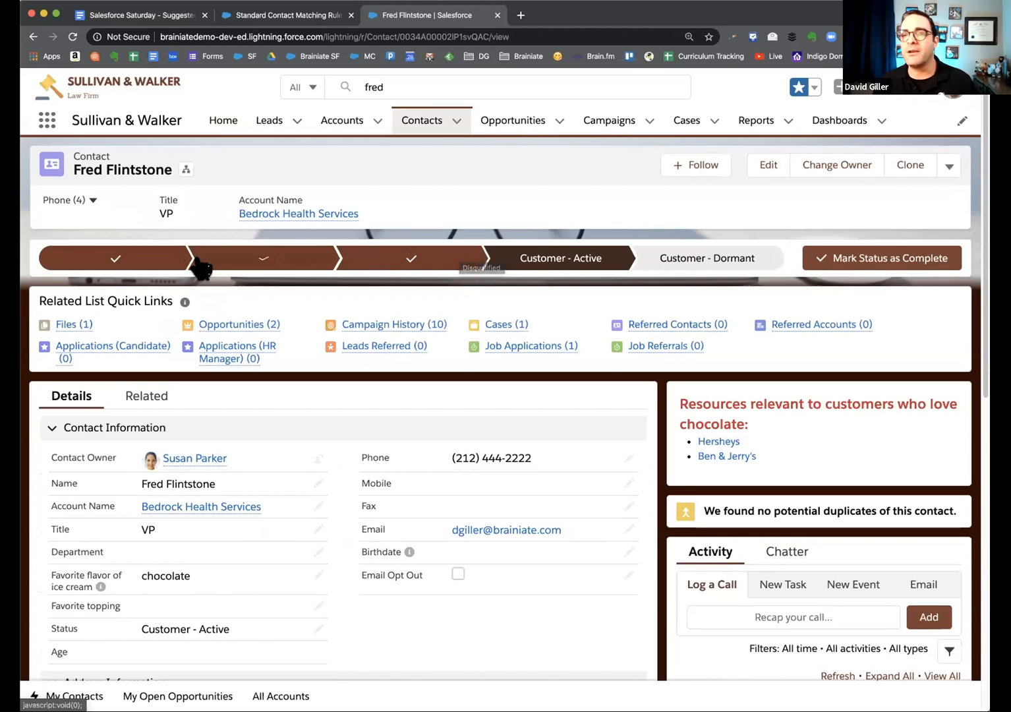
{"action": "scroll", "coordinate": [216, 364], "scroll_direction": "down", "scroll_amount": 2}
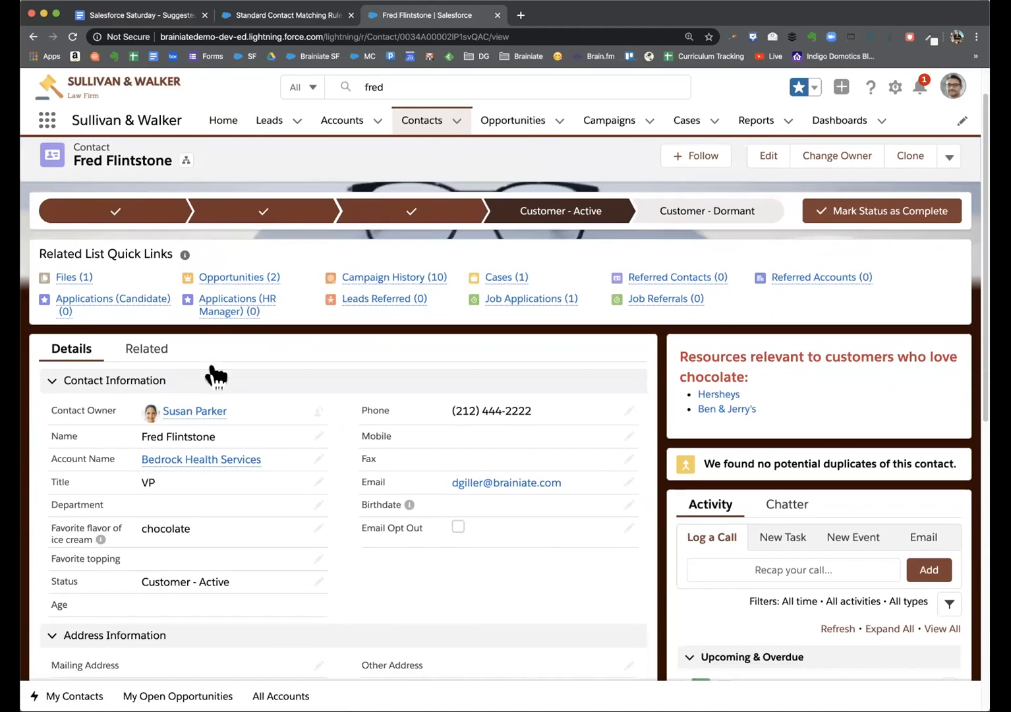
{"action": "scroll", "coordinate": [515, 492], "scroll_direction": "up", "scroll_amount": 2}
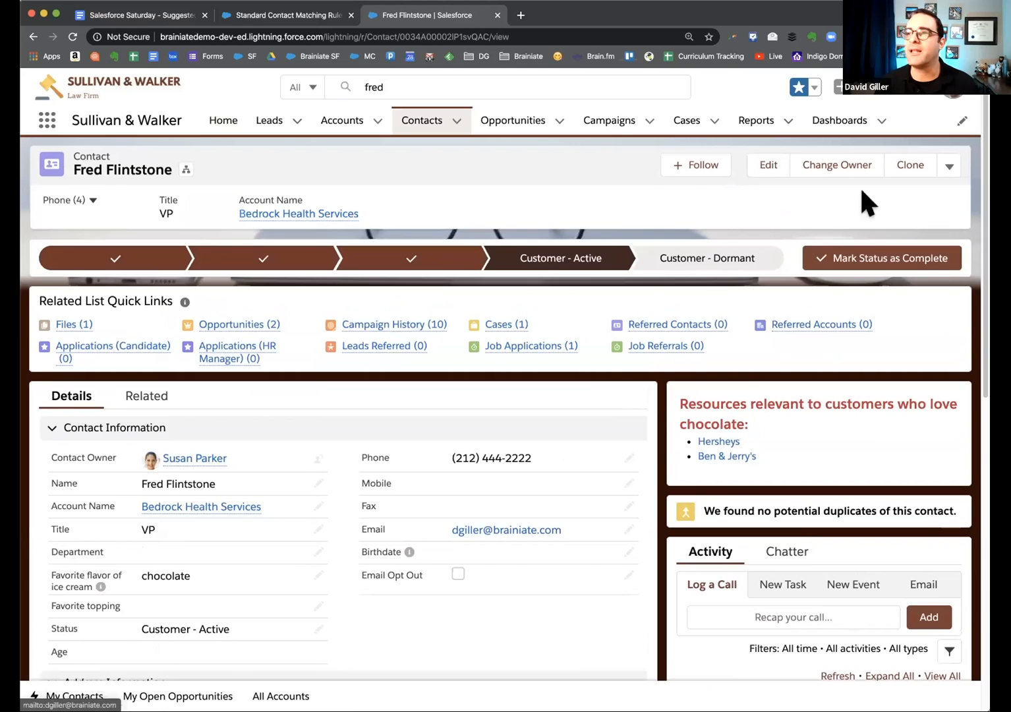
- Clone the contact, add "dy" to the first name to form its nickname, and save the record despite the duplicate alert
{"action": "left_click", "coordinate": [912, 167]}
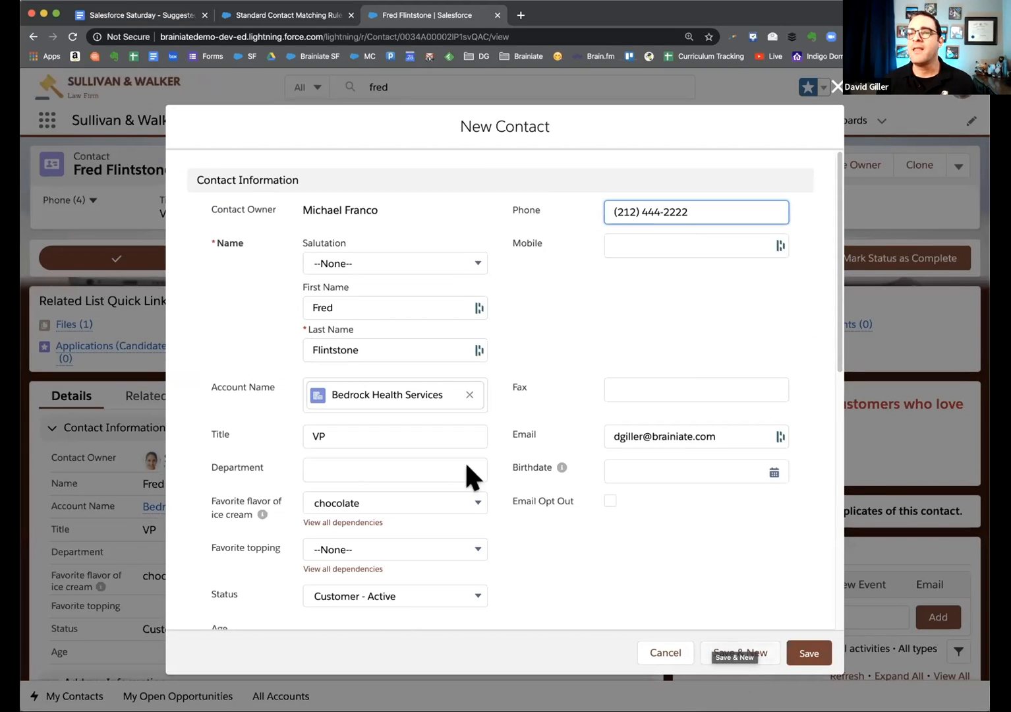
{"action": "left_click", "coordinate": [360, 303]}
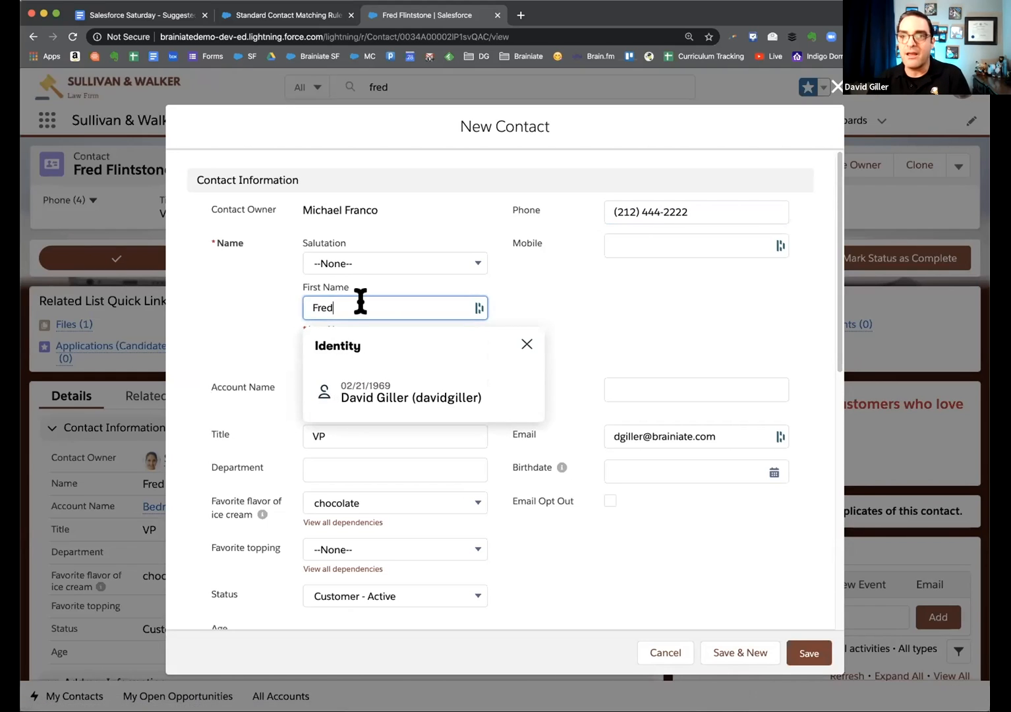
{"action": "type", "text": "dy"}
{"action": "left_click", "coordinate": [807, 653]}
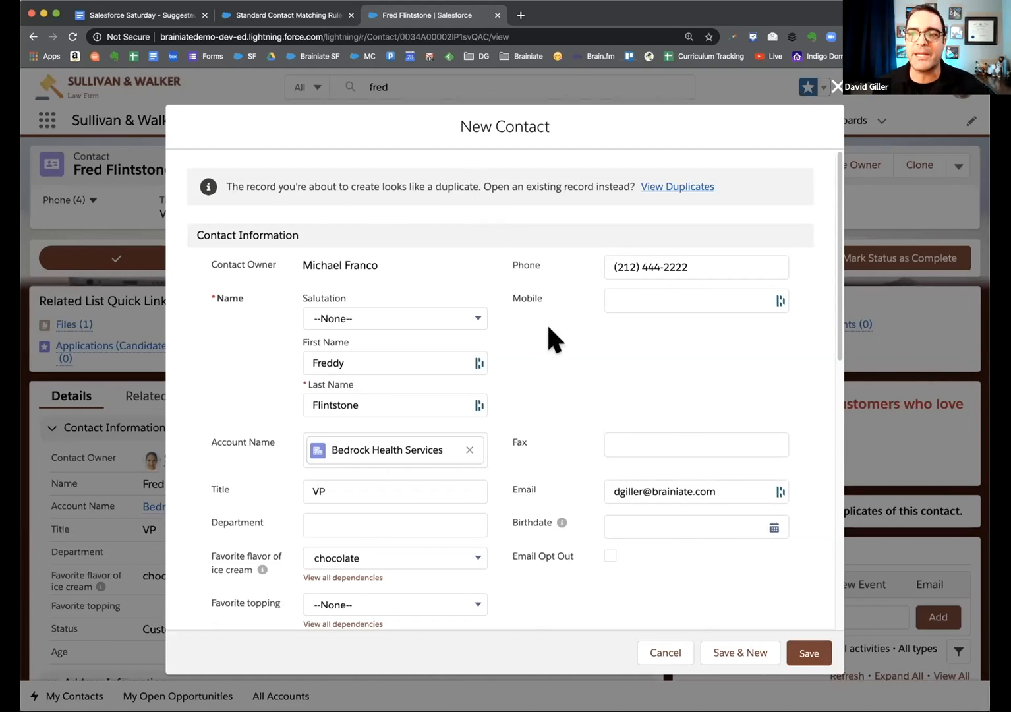
{"action": "left_click", "coordinate": [808, 653]}
{"action": "left_click", "coordinate": [805, 654]}
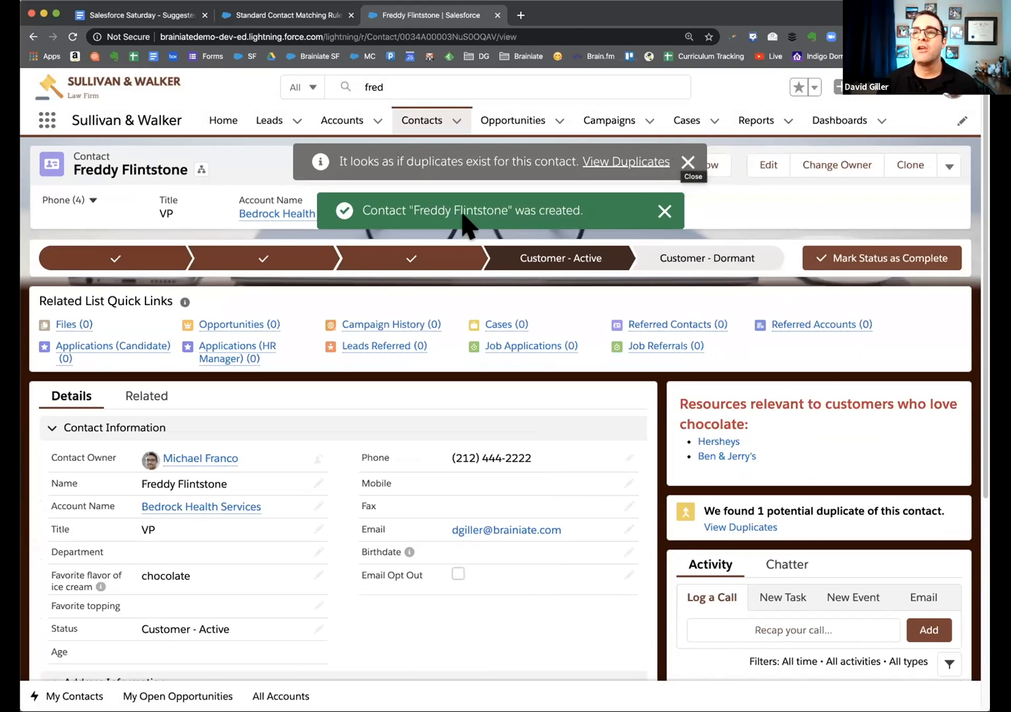
- Dismiss the notices, open the new contact's potential duplicates, and bring both contact records into the merge comparison
{"action": "left_click", "coordinate": [664, 210]}
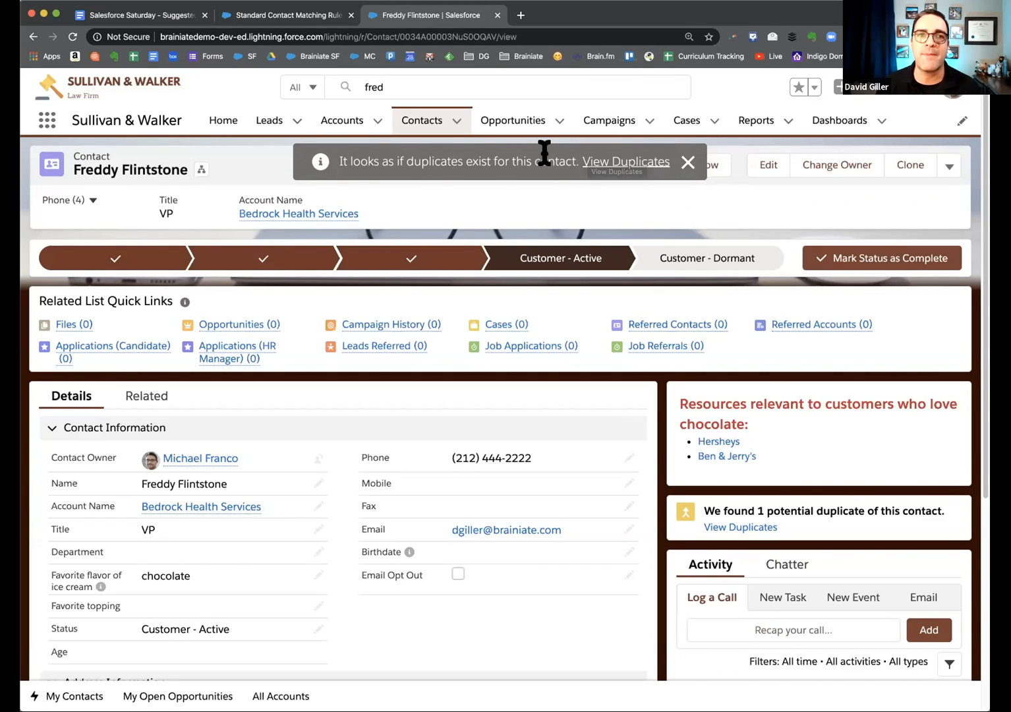
{"action": "left_click", "coordinate": [686, 165]}
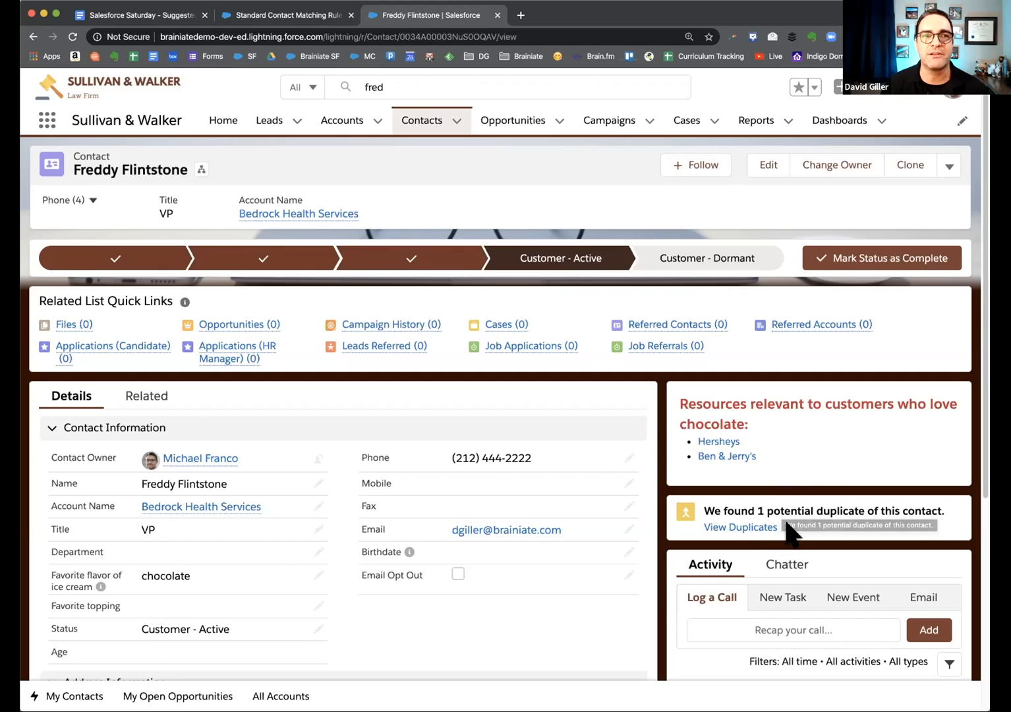
{"action": "left_click", "coordinate": [741, 527]}
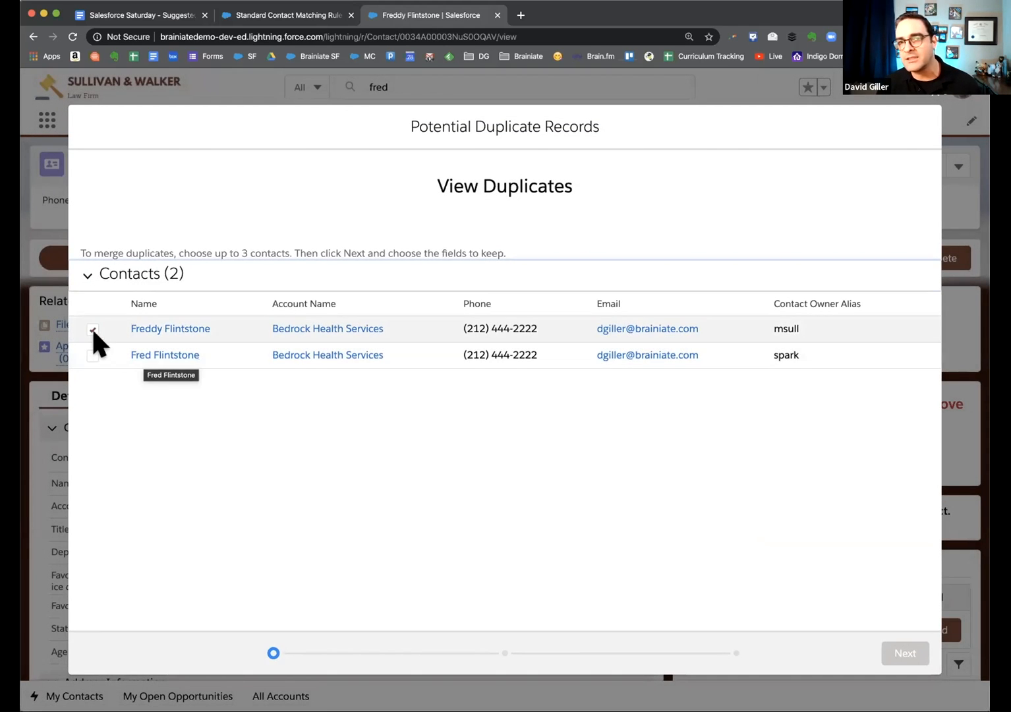
{"action": "left_click", "coordinate": [87, 351]}
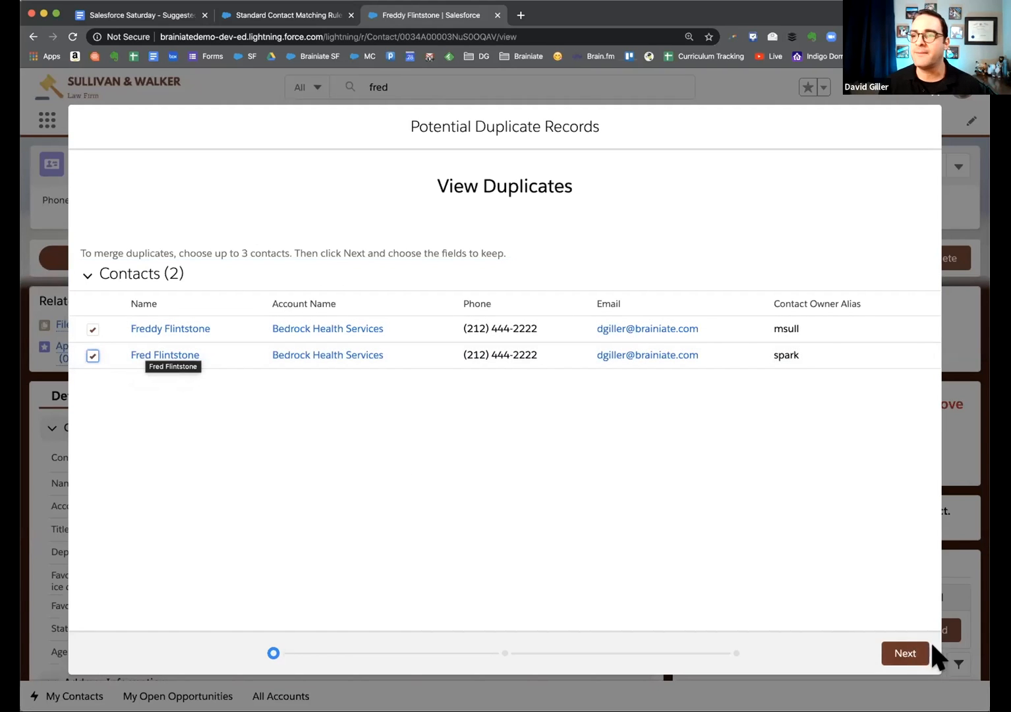
{"action": "left_click", "coordinate": [905, 654]}
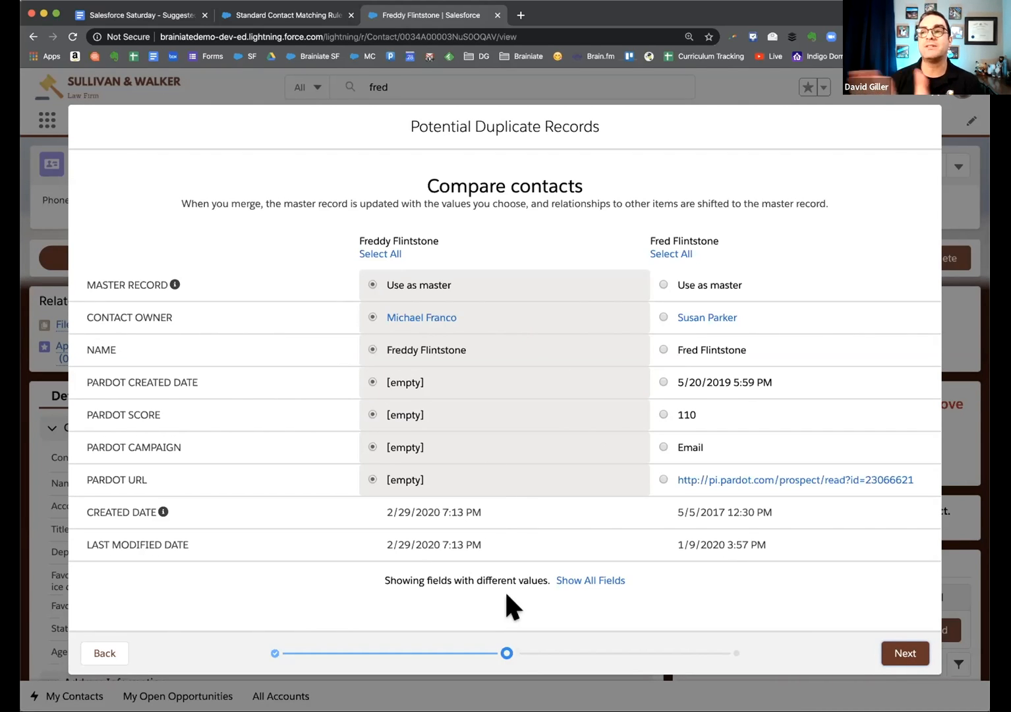
- Expand the contact comparison to all fields and review the values of both records
{"action": "left_click", "coordinate": [595, 582]}
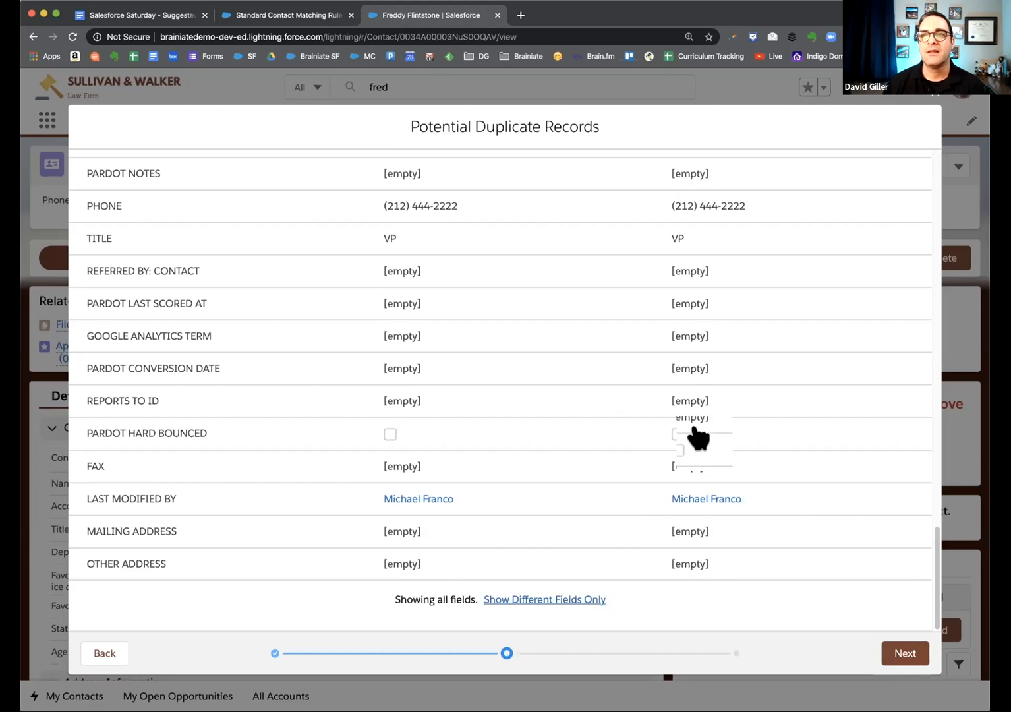
{"action": "scroll", "coordinate": [697, 433], "scroll_direction": "up", "scroll_amount": 10}
{"action": "scroll", "coordinate": [700, 429], "scroll_direction": "up", "scroll_amount": 15}
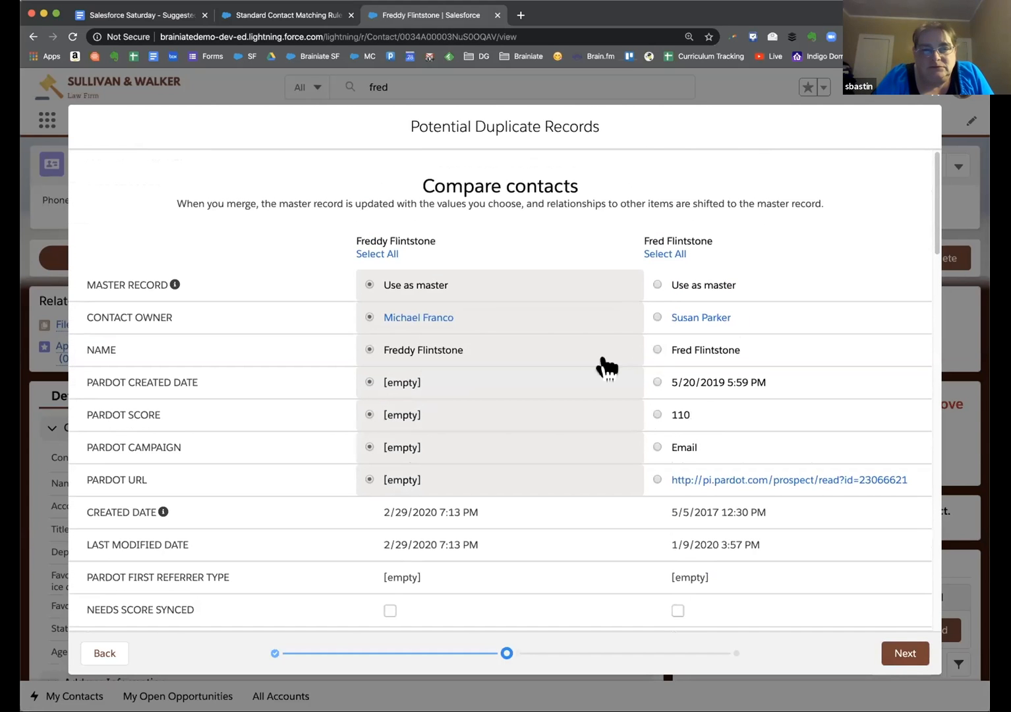
- Use the original contact as the master record with all of its field values and merge the two contacts
{"action": "left_click", "coordinate": [655, 348]}
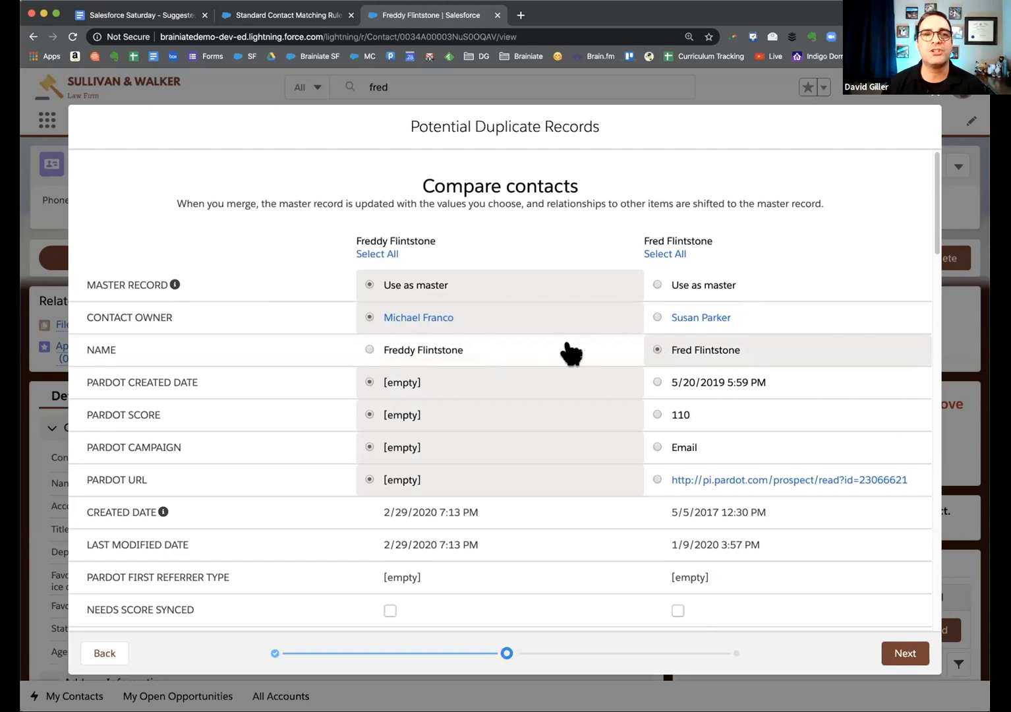
{"action": "left_click", "coordinate": [655, 308]}
{"action": "left_click", "coordinate": [656, 282]}
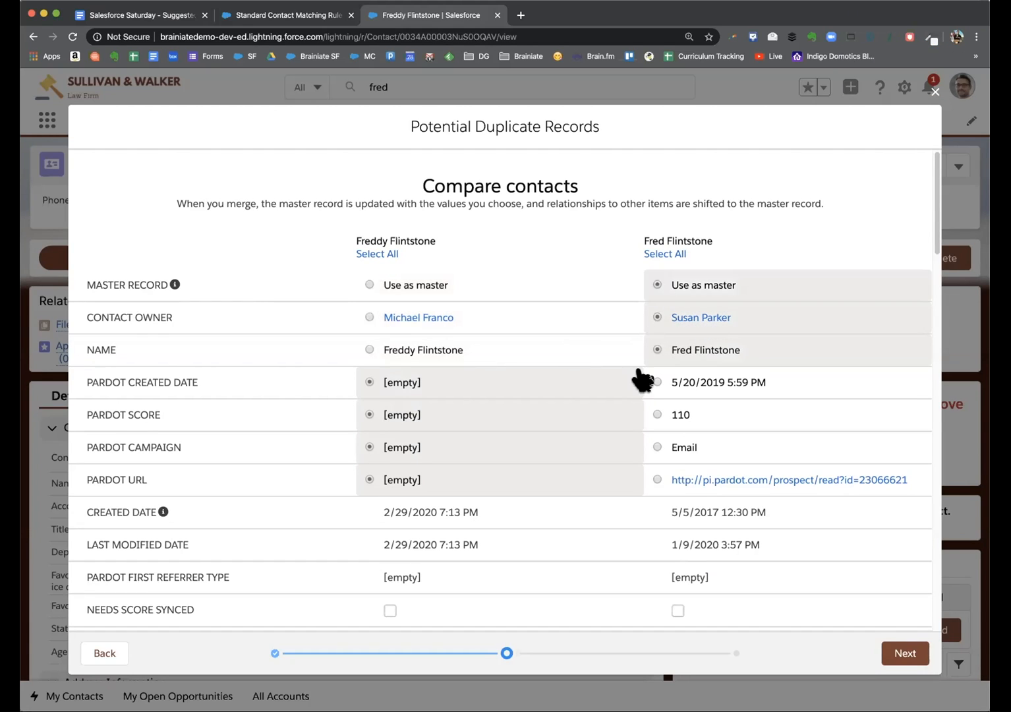
{"action": "left_click", "coordinate": [661, 255]}
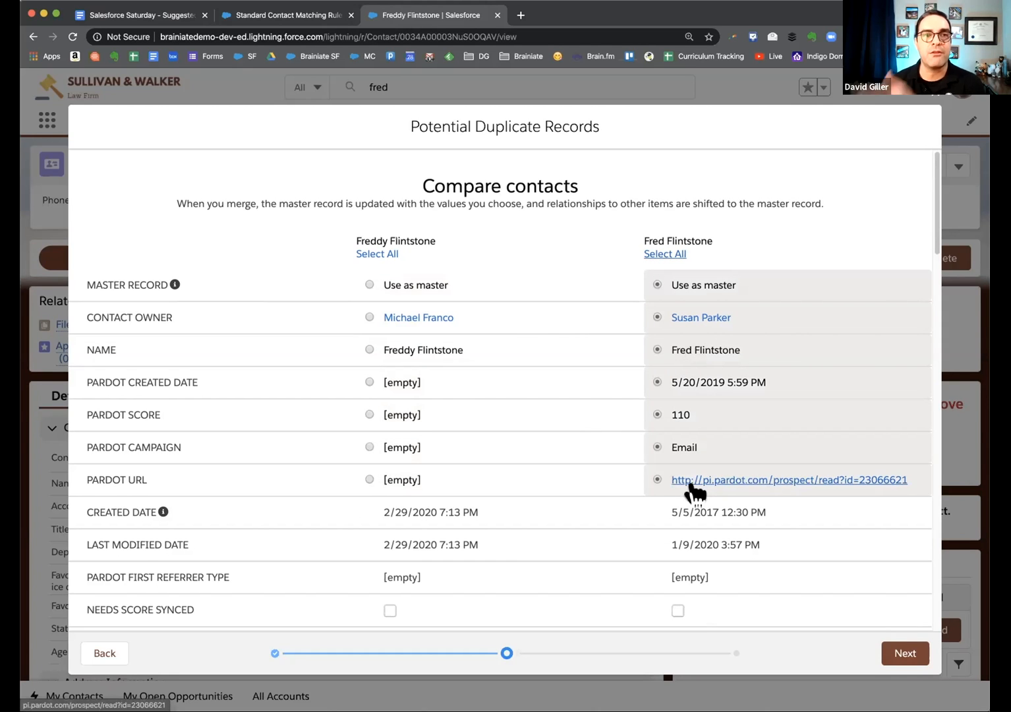
{"action": "left_click", "coordinate": [915, 653]}
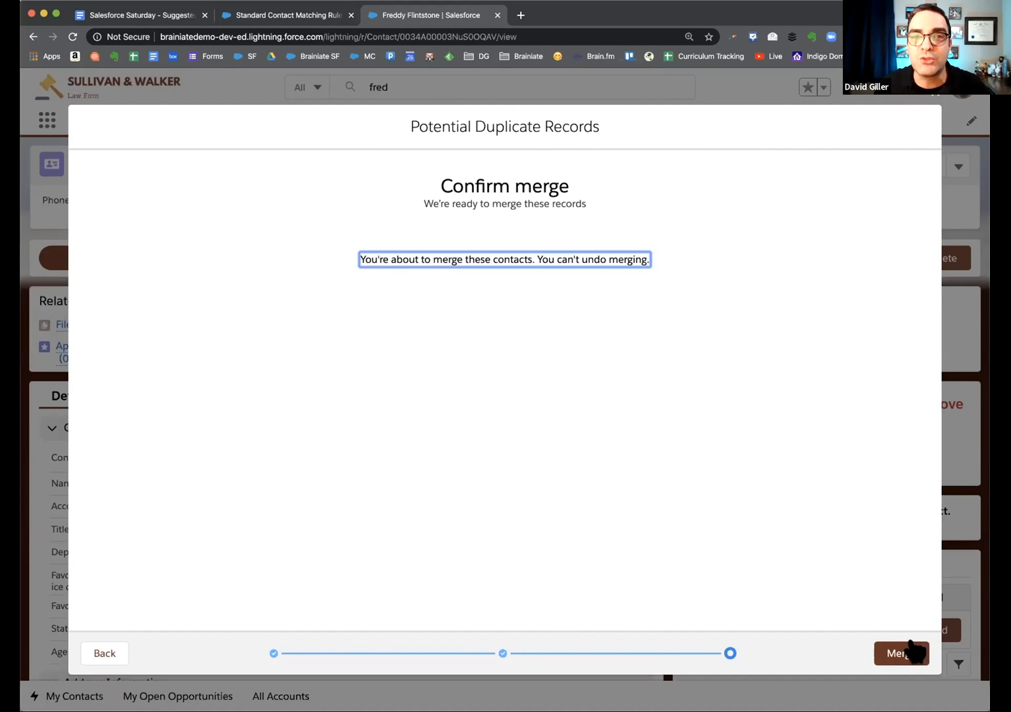
{"action": "left_click", "coordinate": [912, 650]}
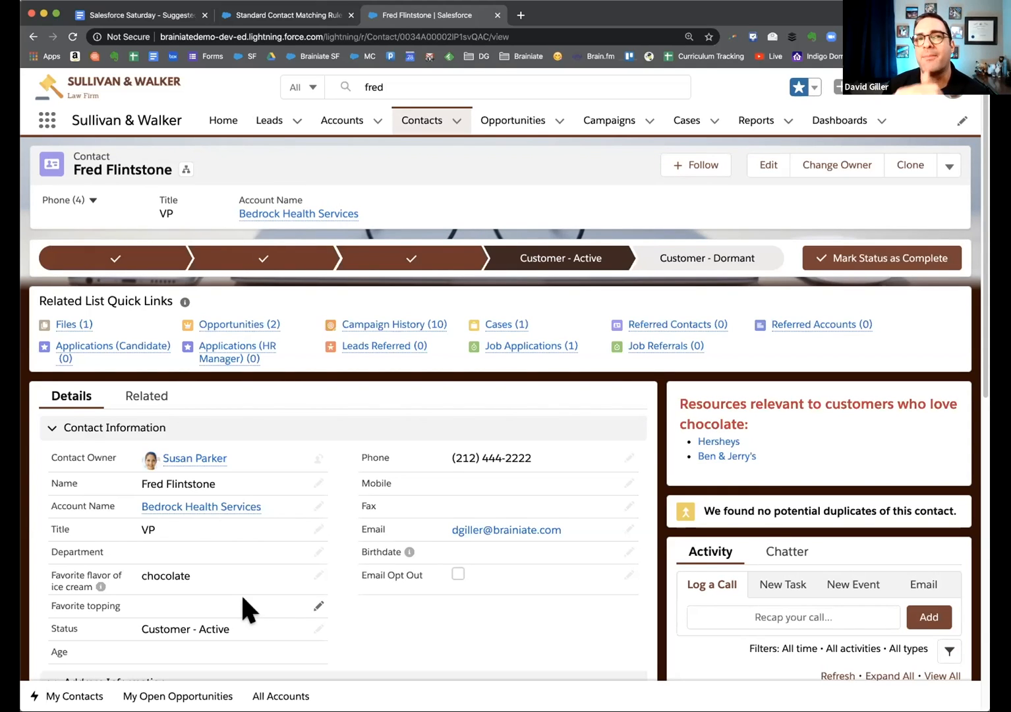
- Review the merged contact's details down to its description and highlight the text "This is a winner!!"
{"action": "scroll", "coordinate": [241, 593], "scroll_direction": "down", "scroll_amount": 1}
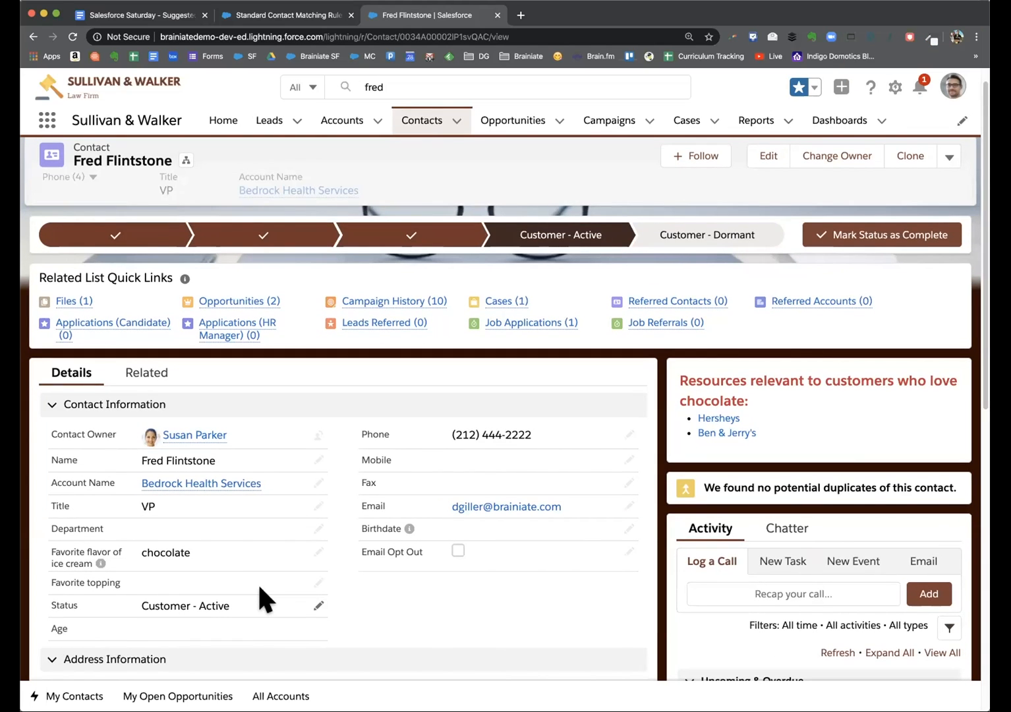
{"action": "scroll", "coordinate": [259, 586], "scroll_direction": "down", "scroll_amount": 3}
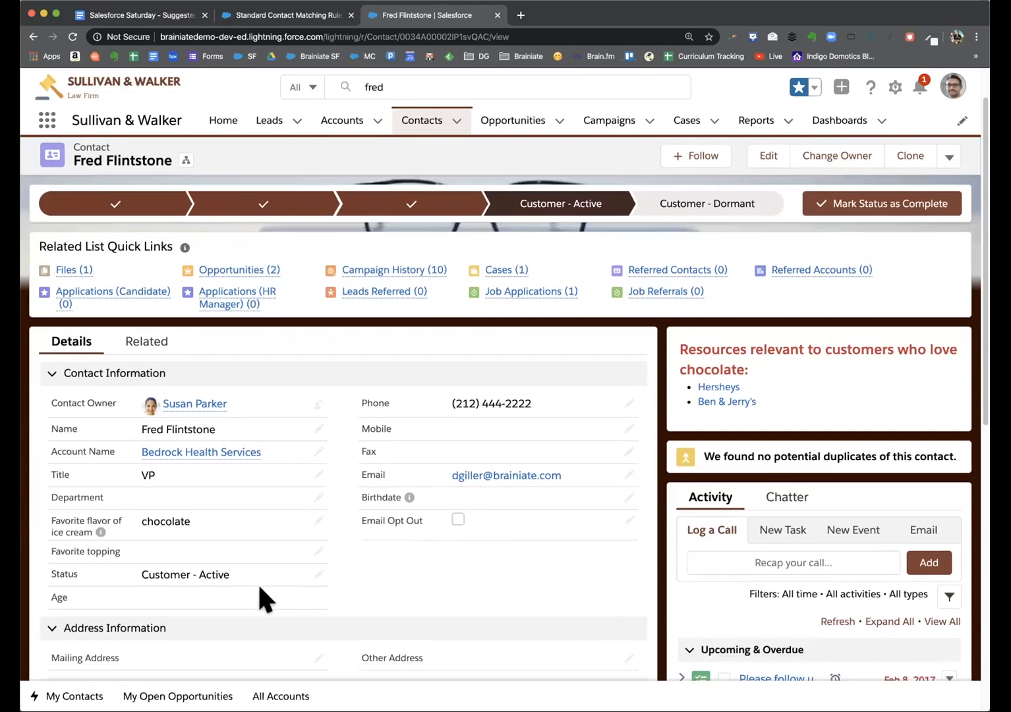
{"action": "scroll", "coordinate": [261, 597], "scroll_direction": "down", "scroll_amount": 5}
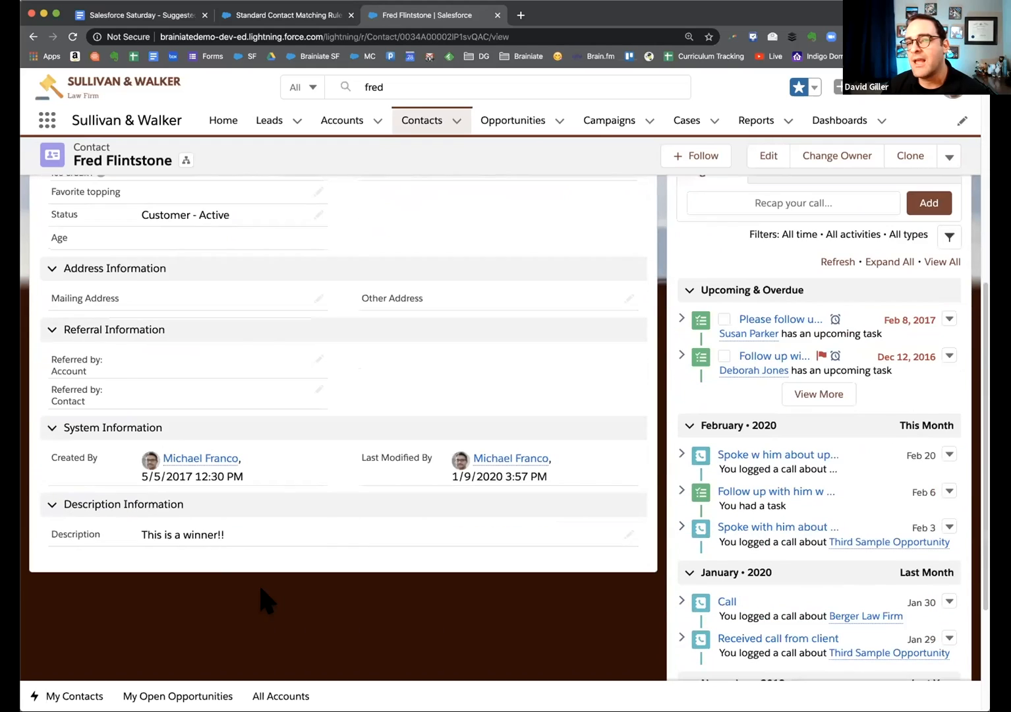
{"action": "left_click_drag", "start_coordinate": [227, 535], "coordinate": [132, 533]}
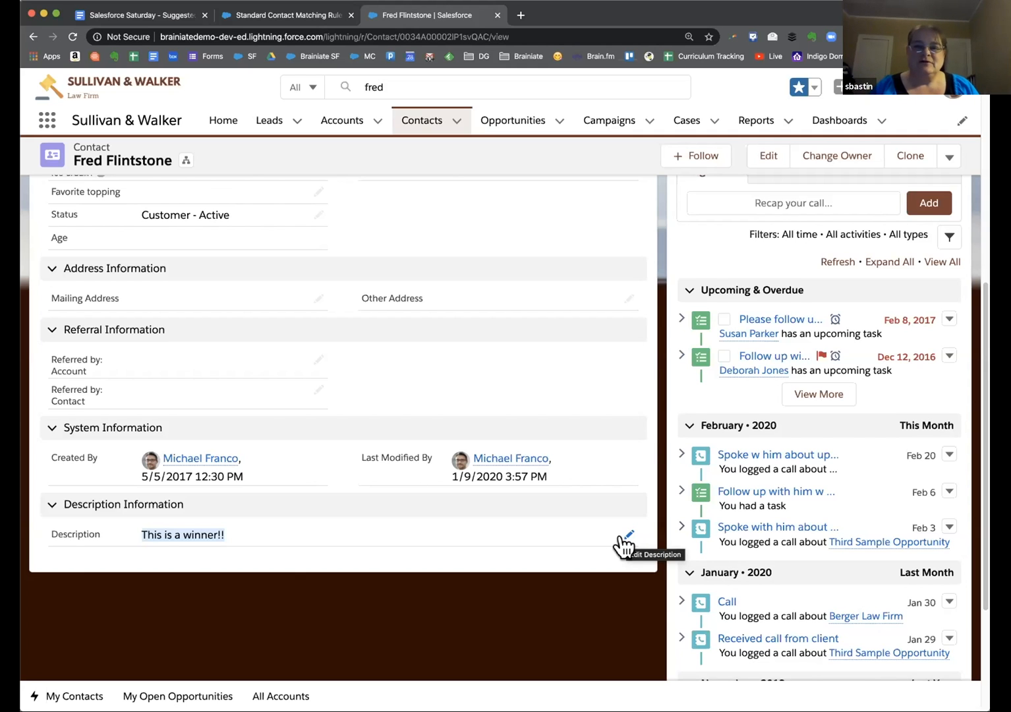
{"action": "scroll", "coordinate": [623, 545], "scroll_direction": "up", "scroll_amount": 8}
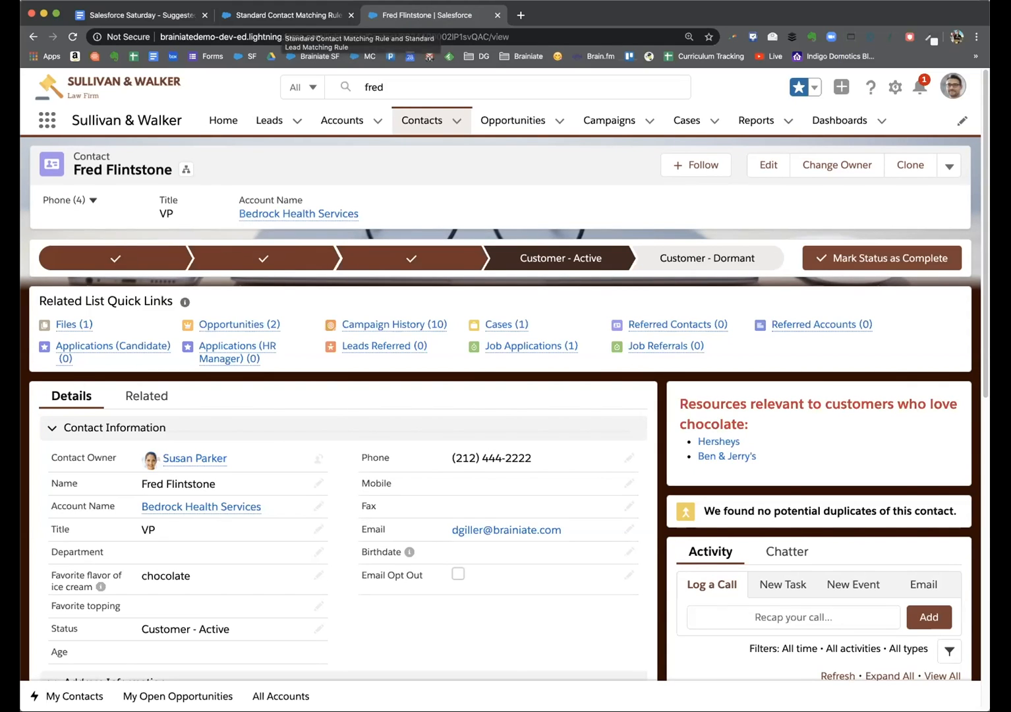
- Switch to the Google Docs list of suggested topics and clear the text selection
{"action": "left_click", "coordinate": [112, 15]}
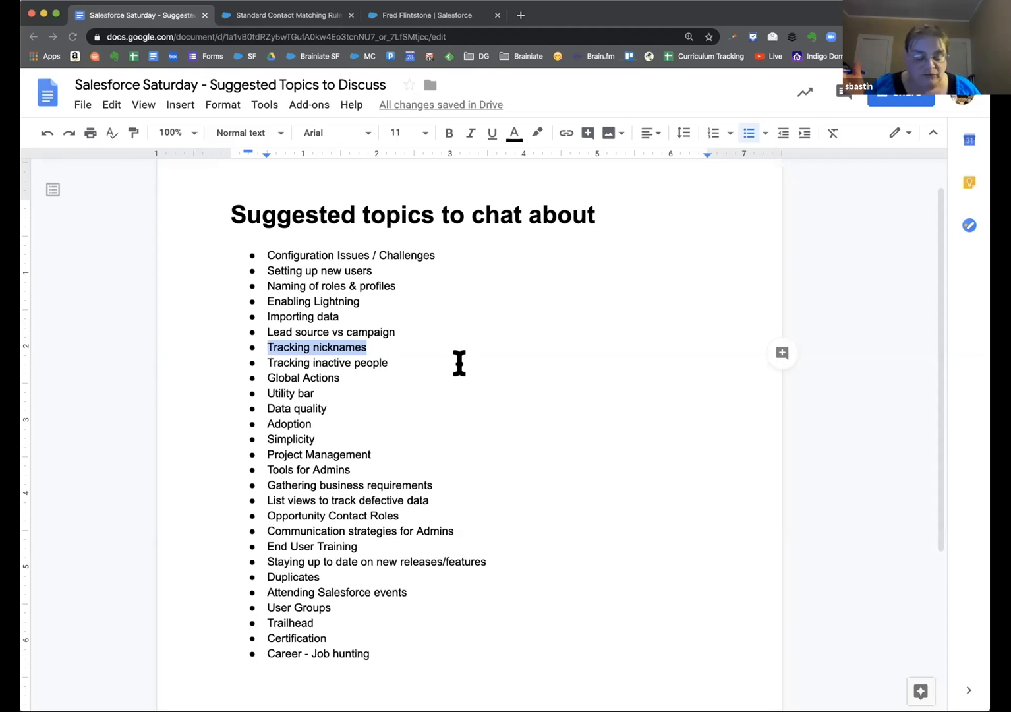
{"action": "left_click", "coordinate": [456, 359]}
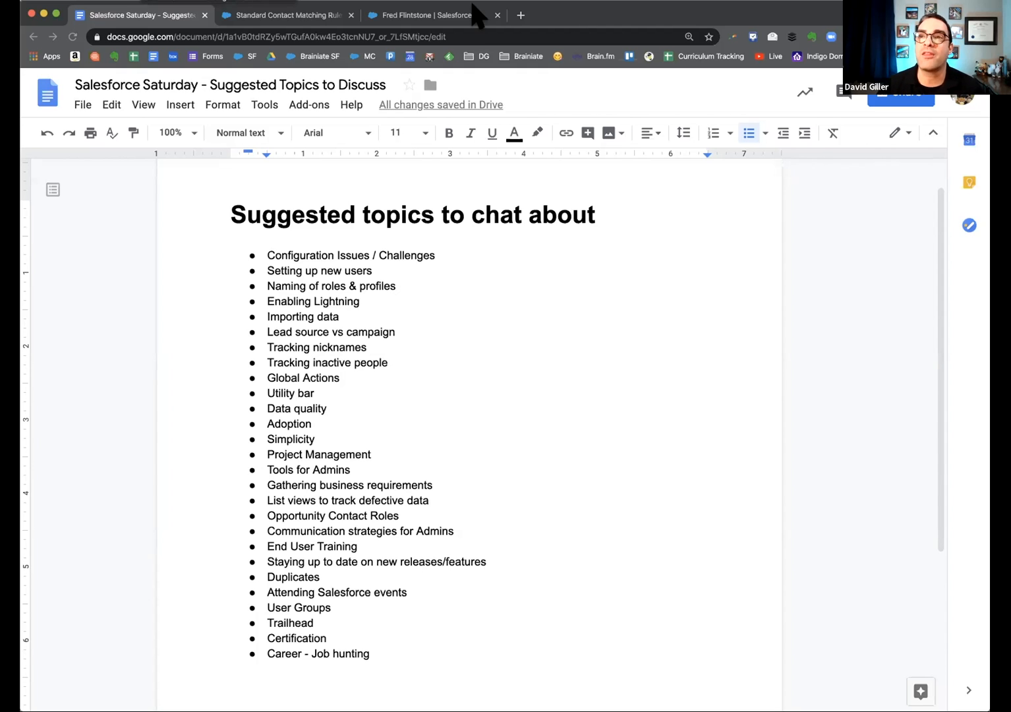
{"action": "left_click", "coordinate": [521, 16]}
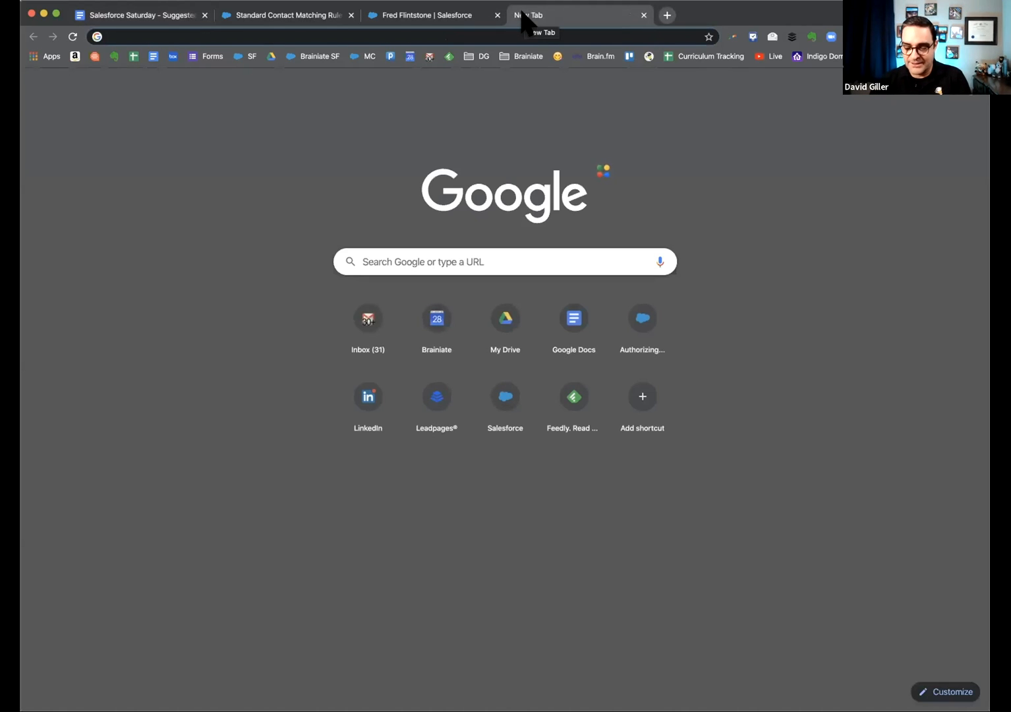
{"action": "type", "text": "login"}
{"action": "key", "text": "Return"}
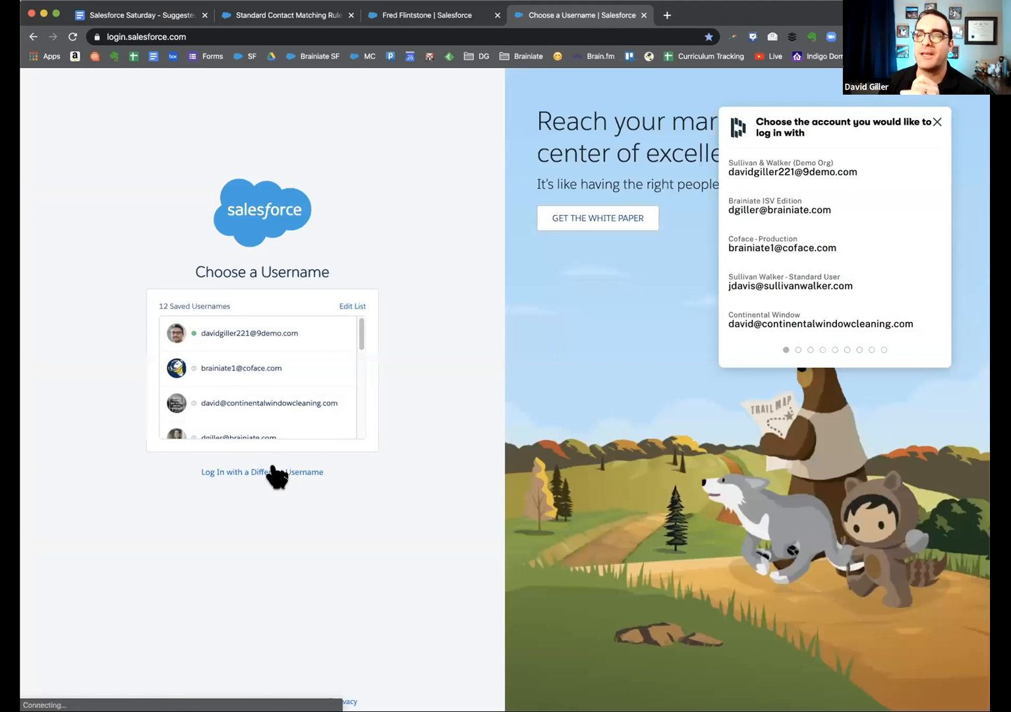
{"action": "left_click", "coordinate": [273, 472]}
{"action": "left_click", "coordinate": [354, 300]}
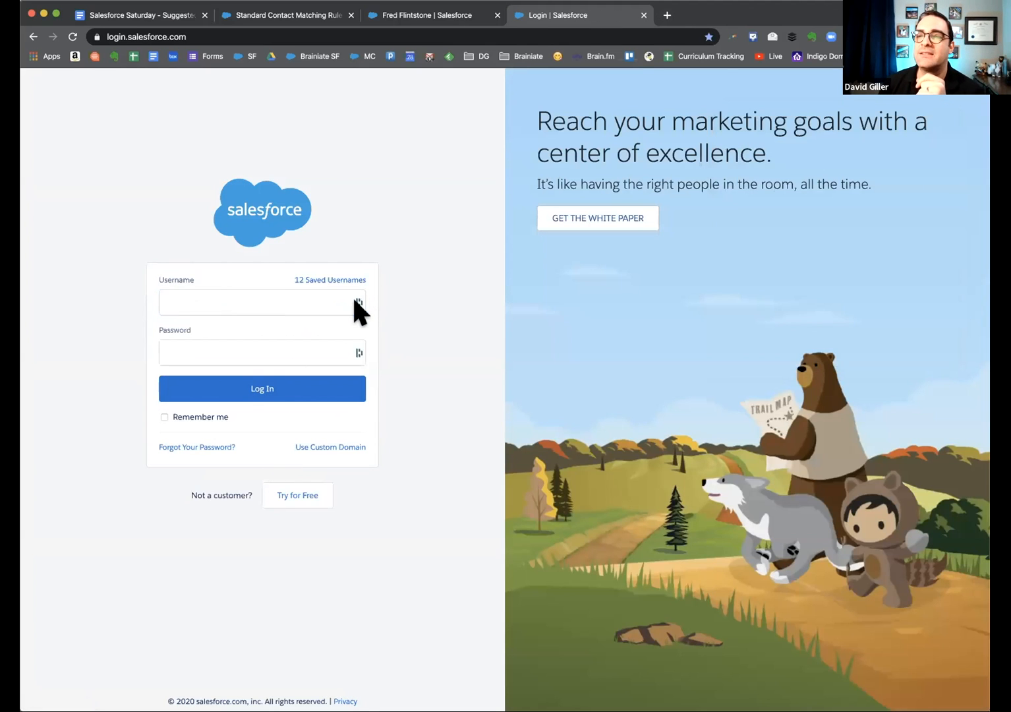
{"action": "scroll", "coordinate": [359, 390], "scroll_direction": "down", "scroll_amount": 3}
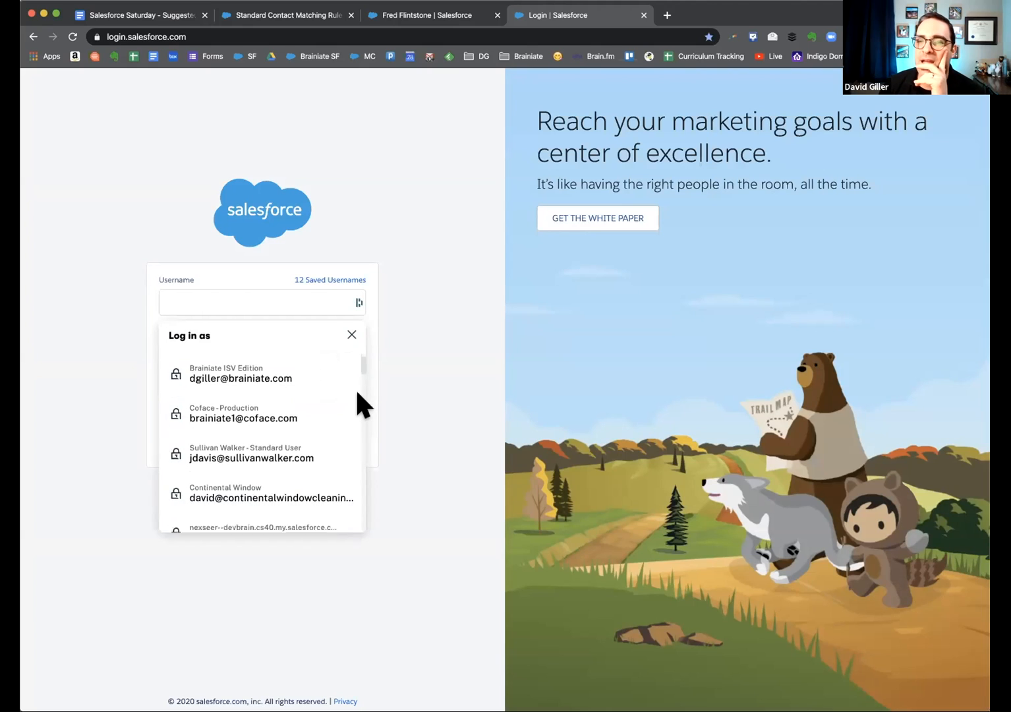
{"action": "scroll", "coordinate": [356, 392], "scroll_direction": "down", "scroll_amount": 4}
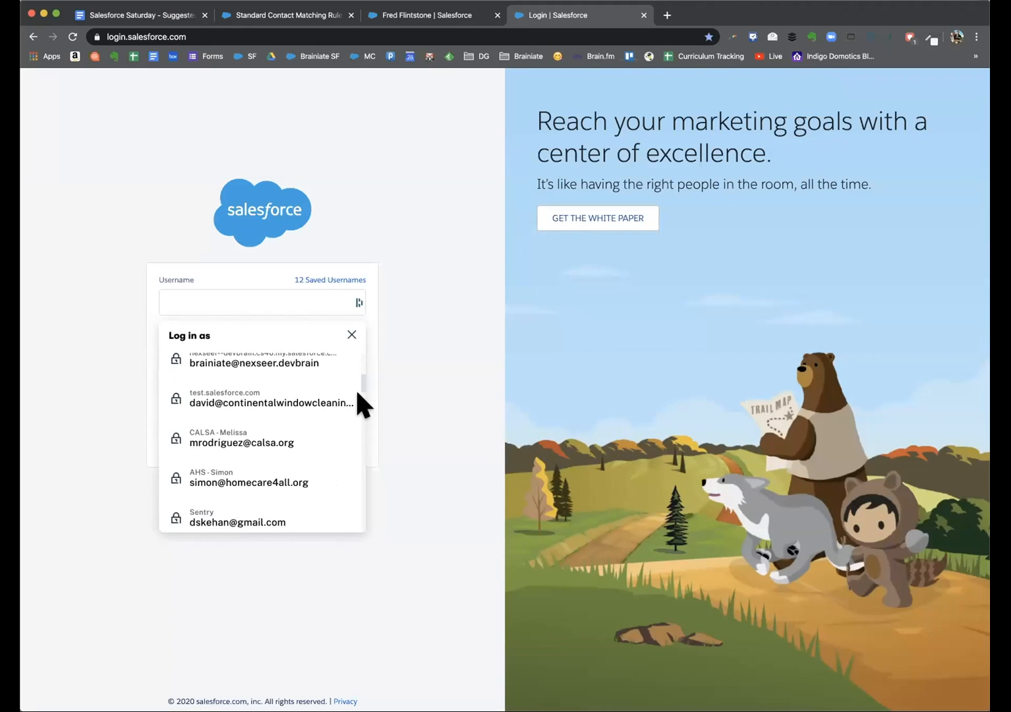
{"action": "scroll", "coordinate": [357, 392], "scroll_direction": "down", "scroll_amount": 5}
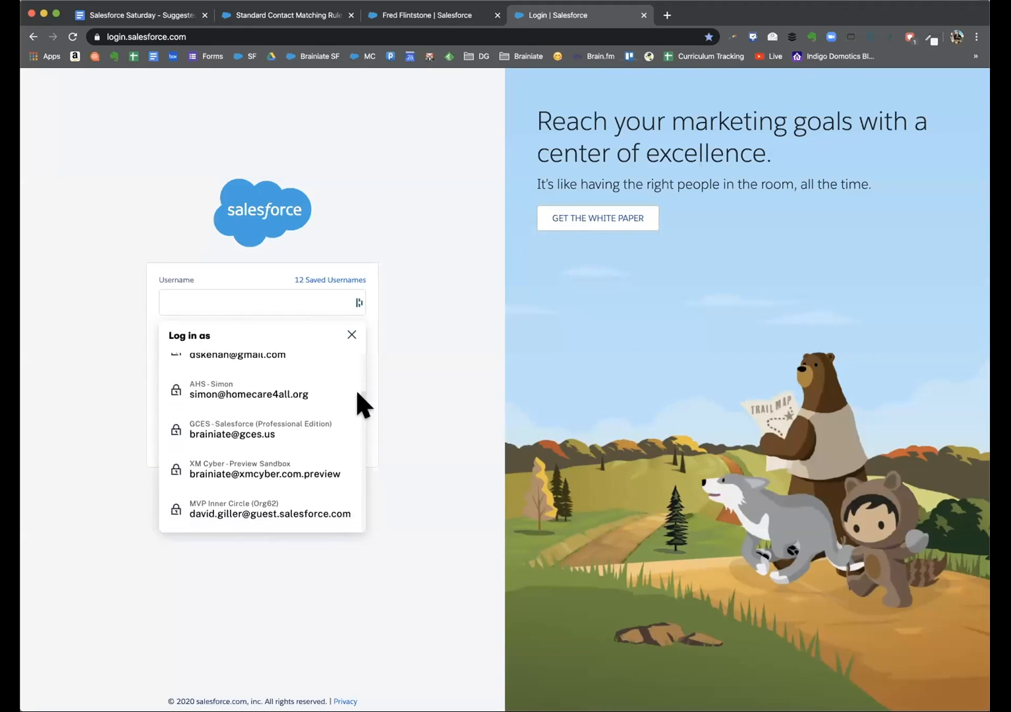
{"action": "scroll", "coordinate": [357, 393], "scroll_direction": "down", "scroll_amount": 3}
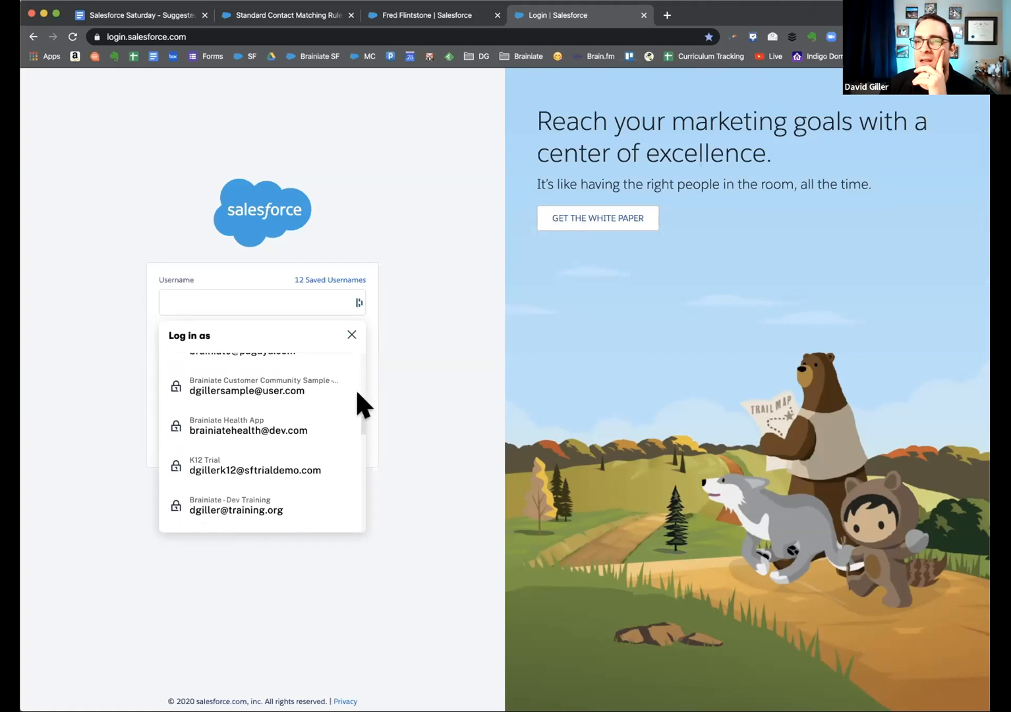
{"action": "scroll", "coordinate": [357, 394], "scroll_direction": "down", "scroll_amount": 3}
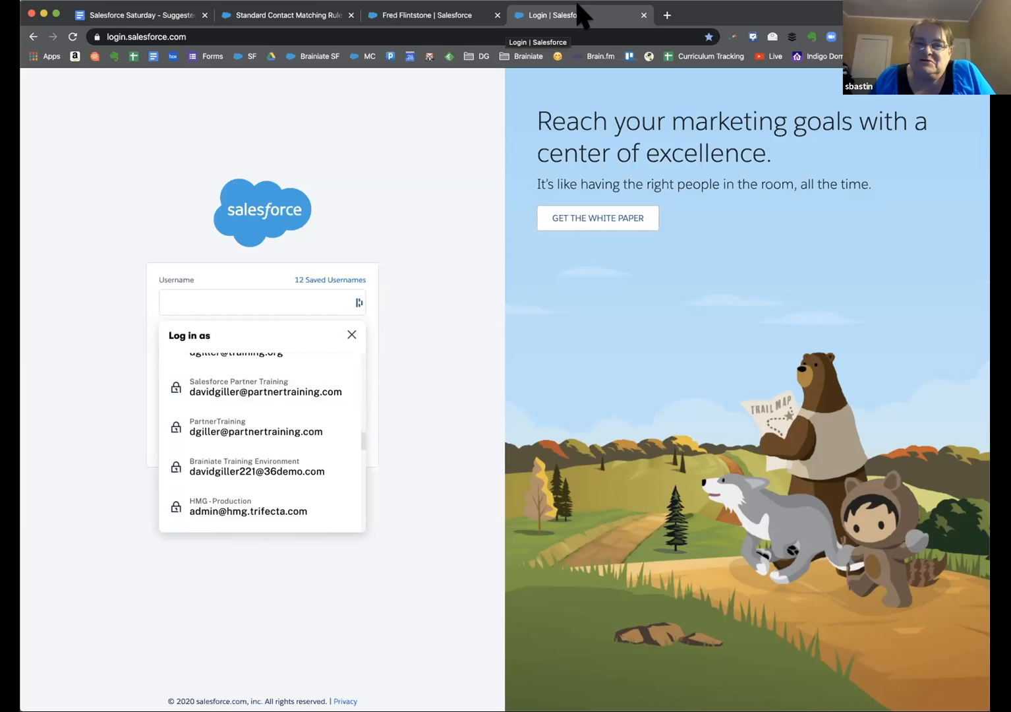
{"action": "left_click", "coordinate": [643, 14]}
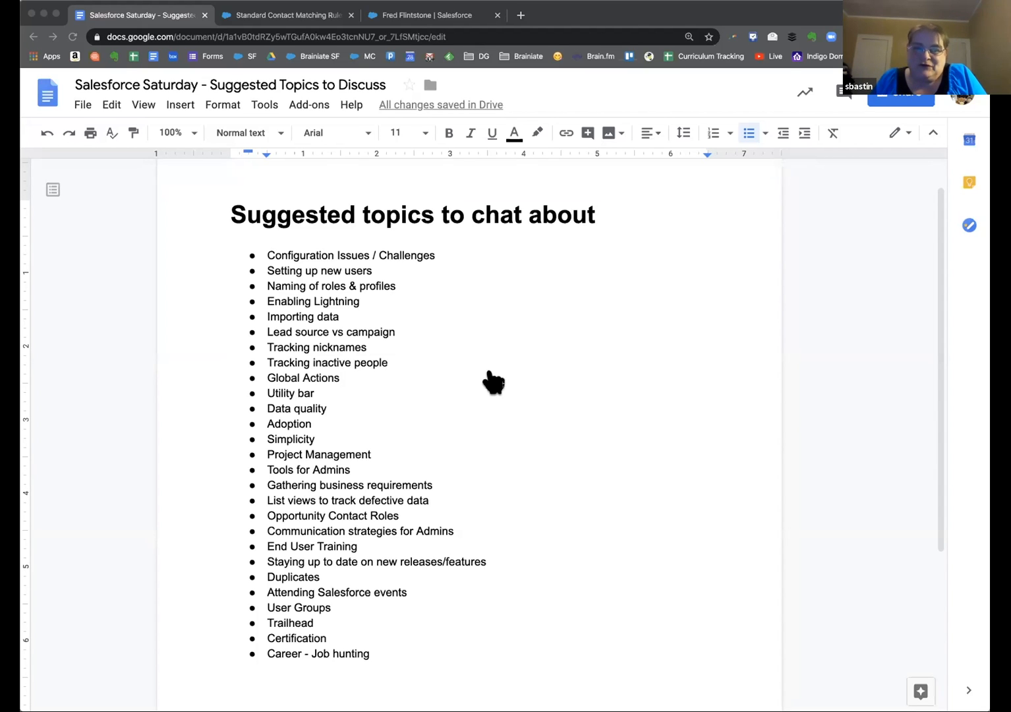
- Bring the nonprofit Salesforce demo org's home page into the current browser window as a new tab
{"action": "left_click", "coordinate": [424, 372]}
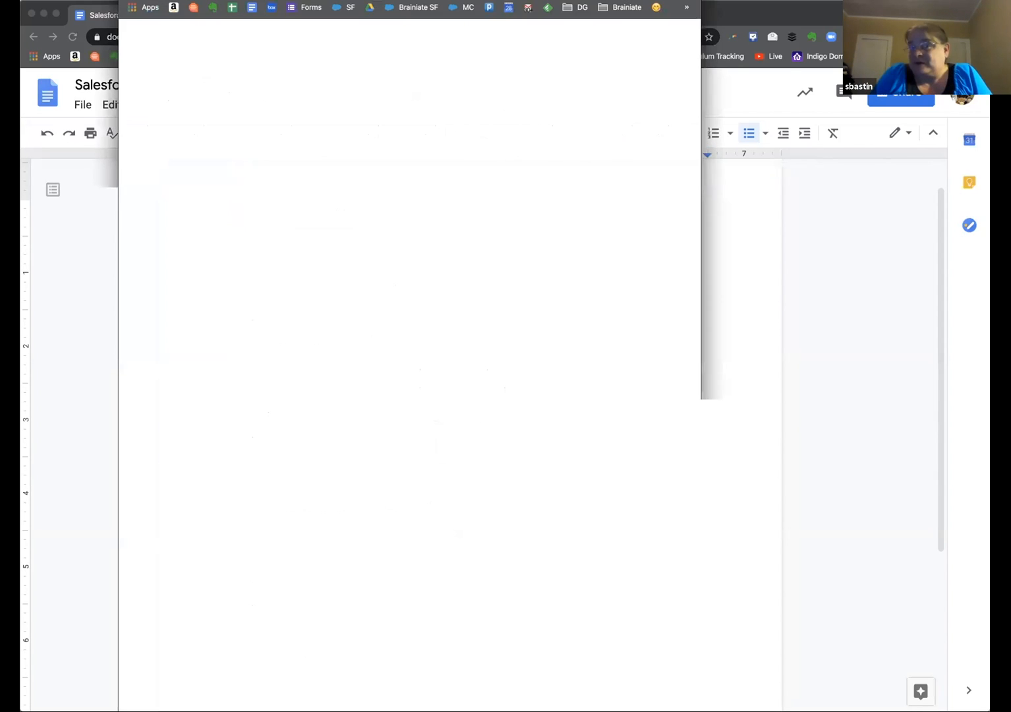
{"action": "left_click_drag", "start_coordinate": [725, 1], "coordinate": [726, 1]}
{"action": "left_click_drag", "start_coordinate": [634, 1], "coordinate": [411, 13]}
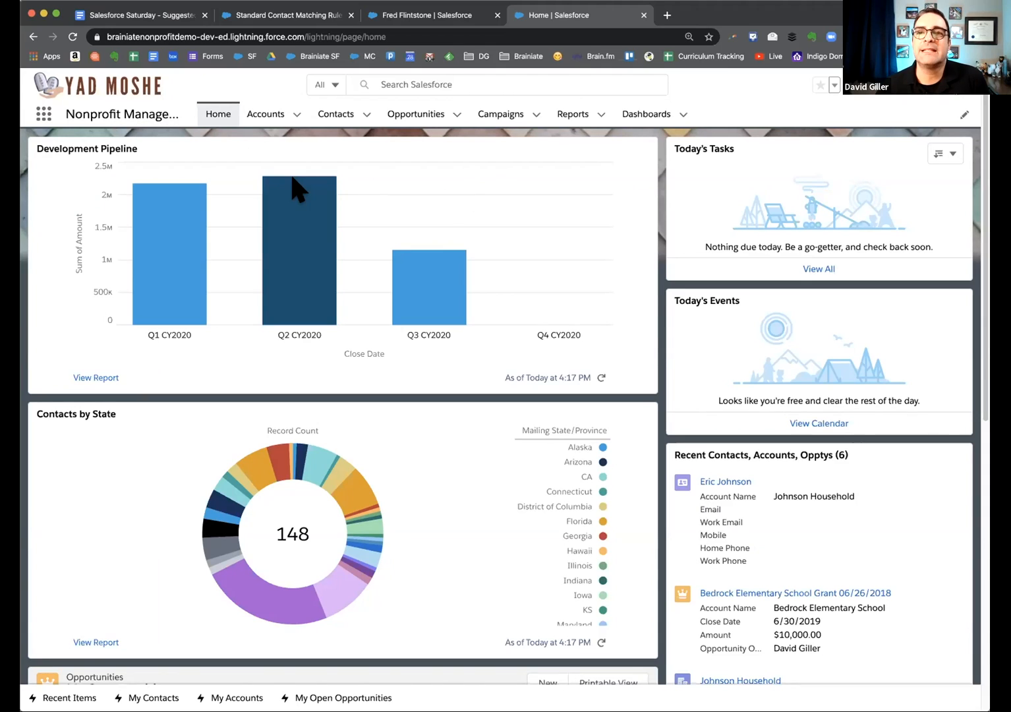
- Open the favorite contact's record from the Contacts shortcuts and check its relationships
{"action": "mouse_move", "coordinate": [286, 184]}
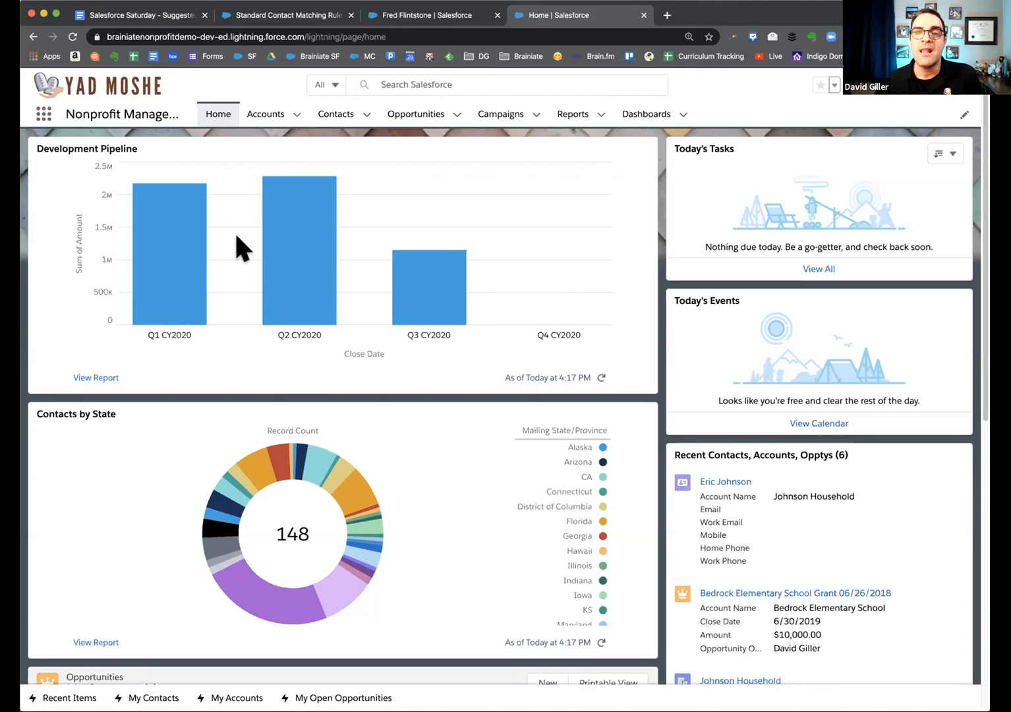
{"action": "left_click", "coordinate": [365, 114]}
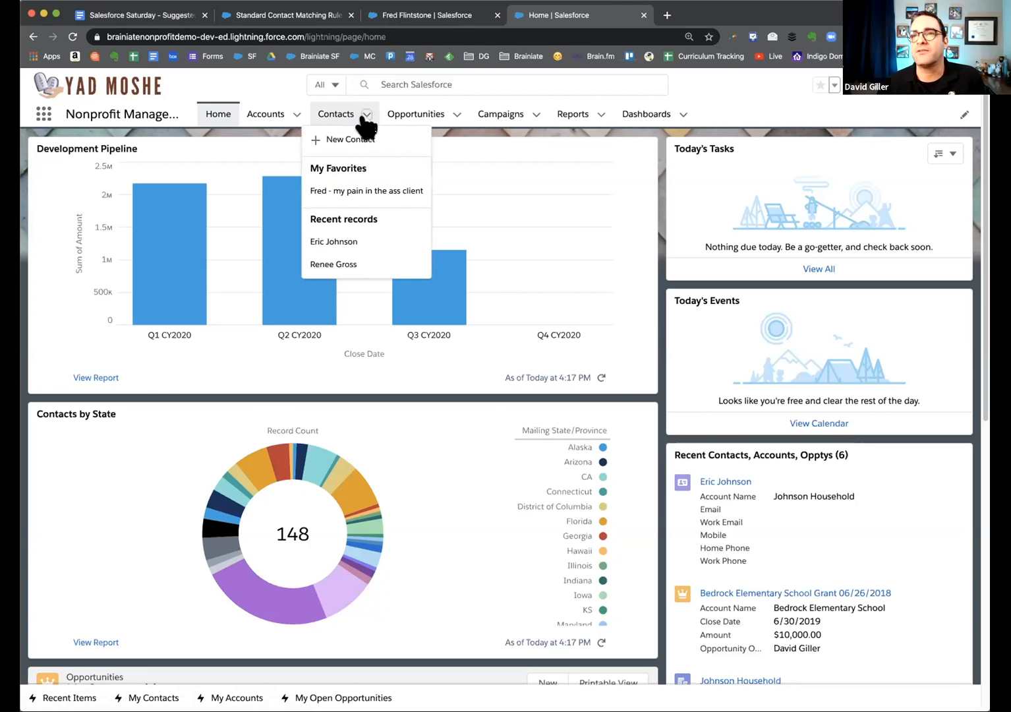
{"action": "left_click", "coordinate": [333, 192]}
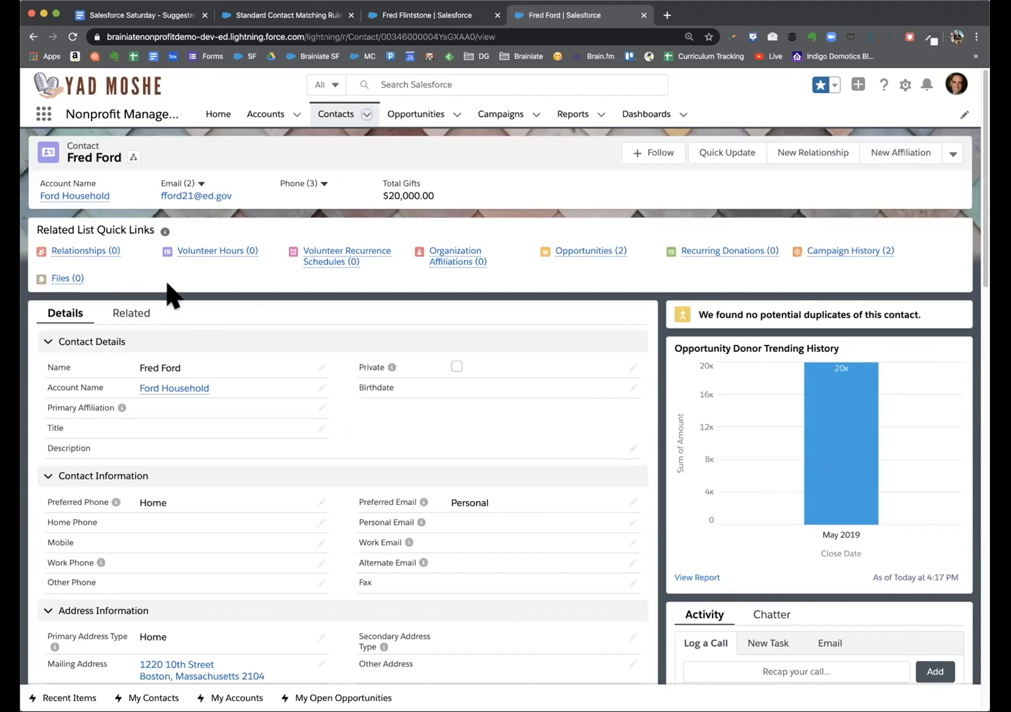
{"action": "mouse_move", "coordinate": [72, 251]}
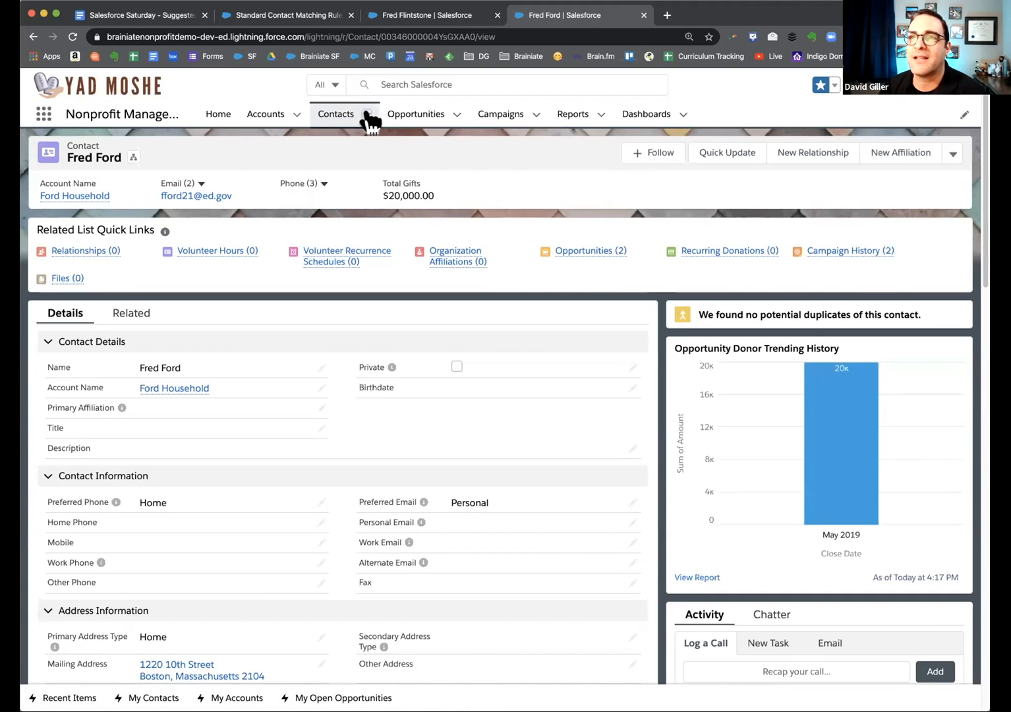
- Open the third contact in the recently viewed contacts list and check its relationships
{"action": "left_click", "coordinate": [327, 116]}
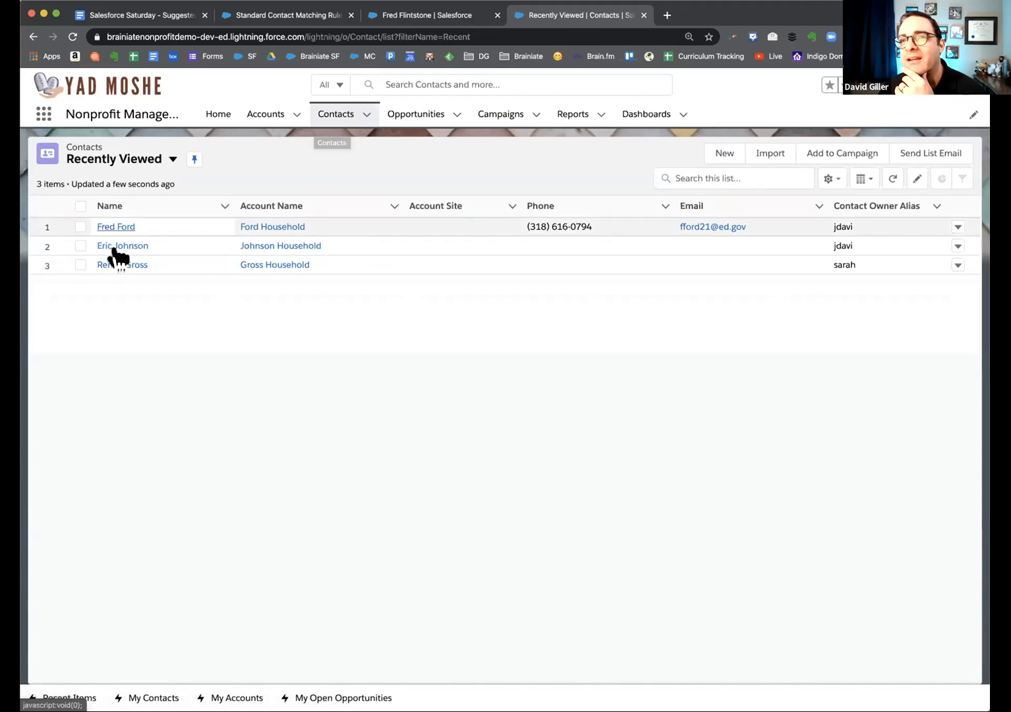
{"action": "left_click", "coordinate": [110, 260]}
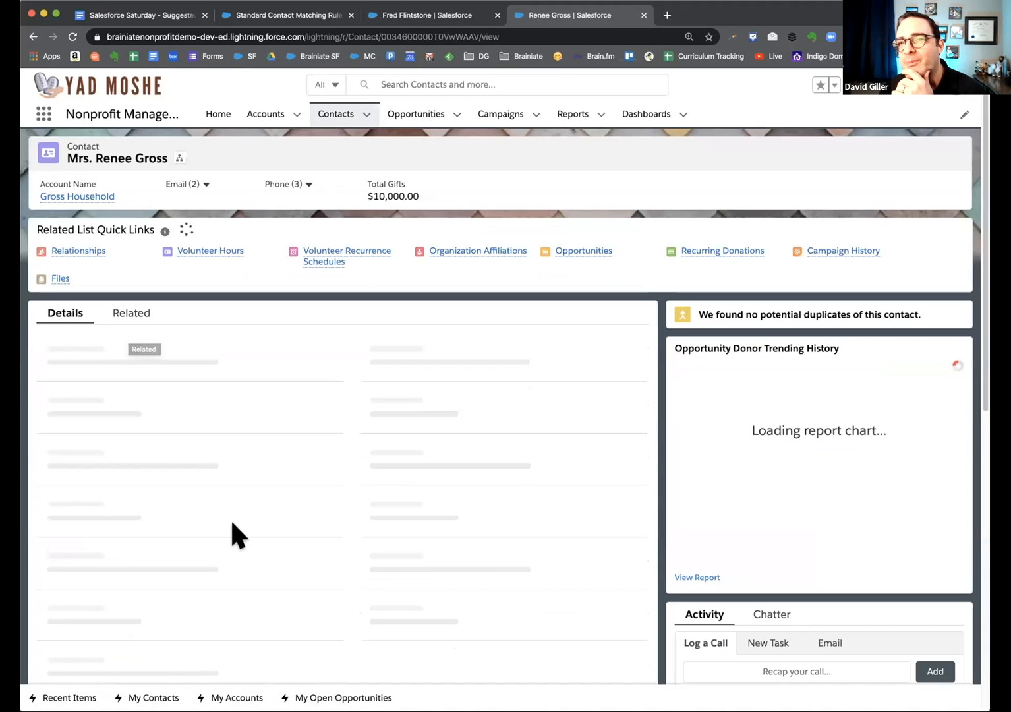
{"action": "mouse_move", "coordinate": [85, 253]}
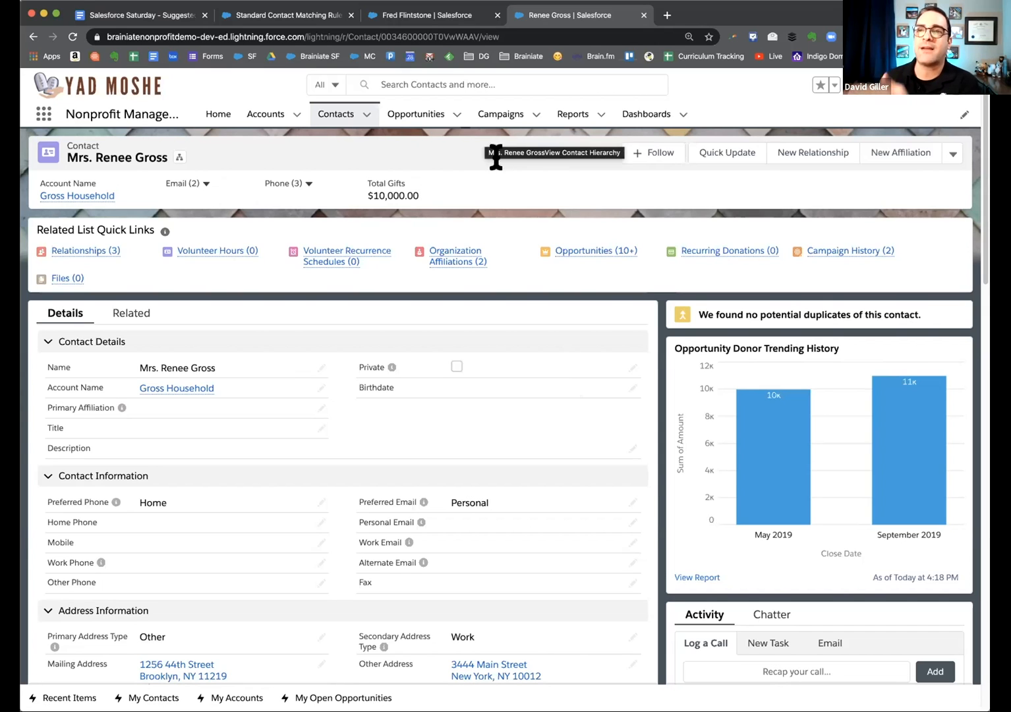
- Search the org for the same contact by first name and open a suggested result
{"action": "left_click", "coordinate": [437, 73]}
{"action": "type", "text": "renee"}
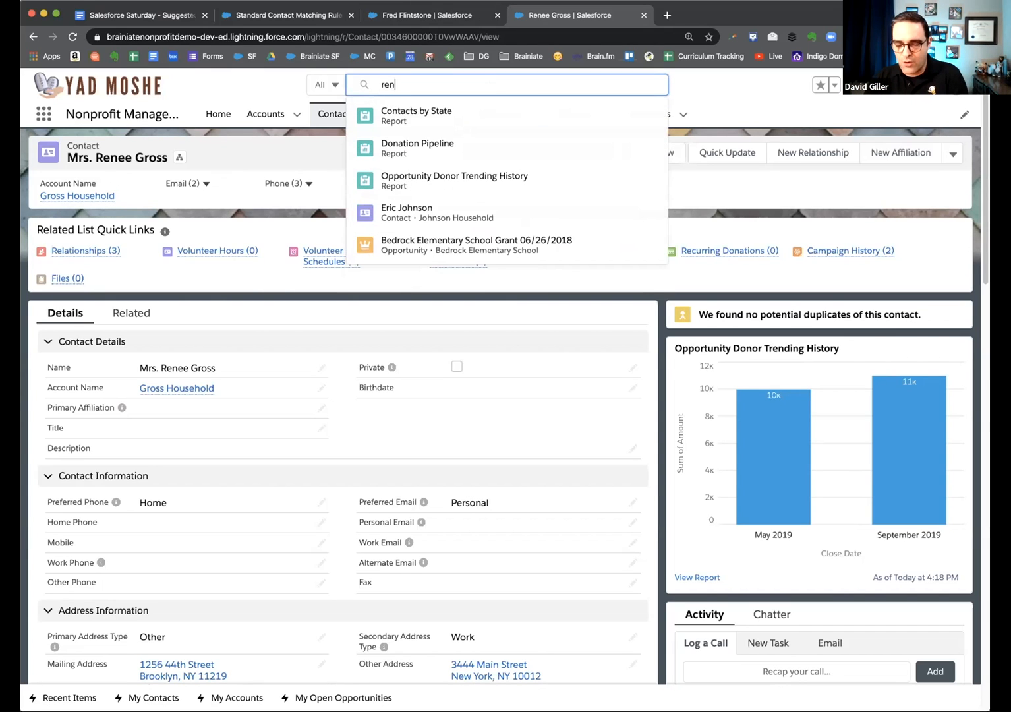
{"action": "left_click", "coordinate": [408, 177]}
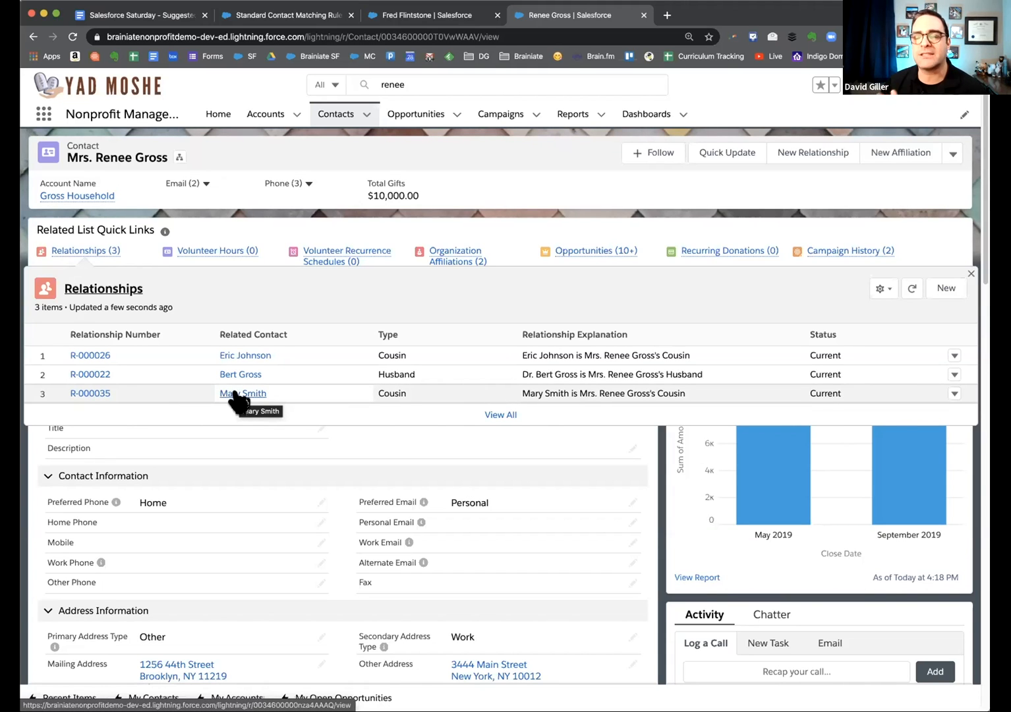
- Open the first related cousin's contact record and open that contact's $83933 donation dated 03/05/2020
{"action": "left_click", "coordinate": [232, 356]}
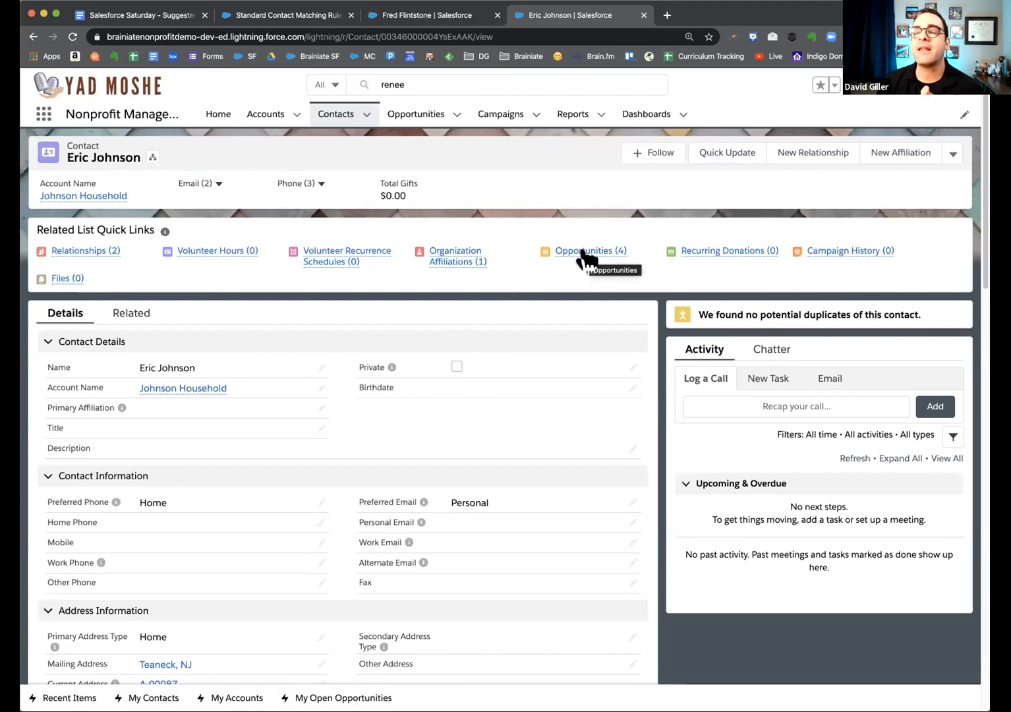
{"action": "mouse_move", "coordinate": [583, 257]}
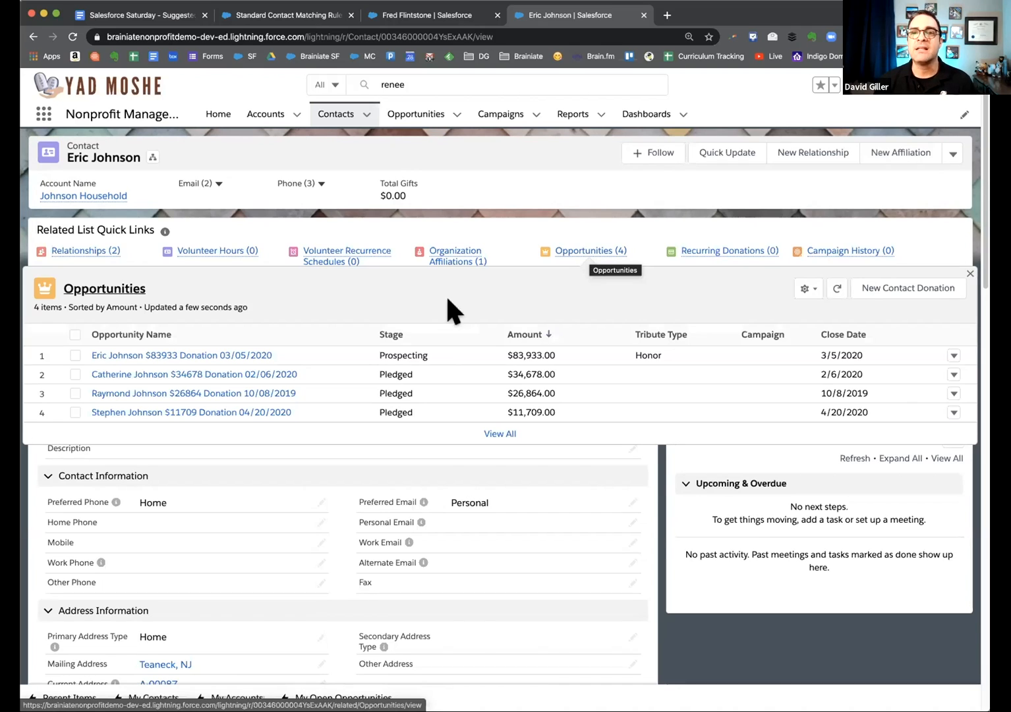
{"action": "left_click", "coordinate": [176, 356]}
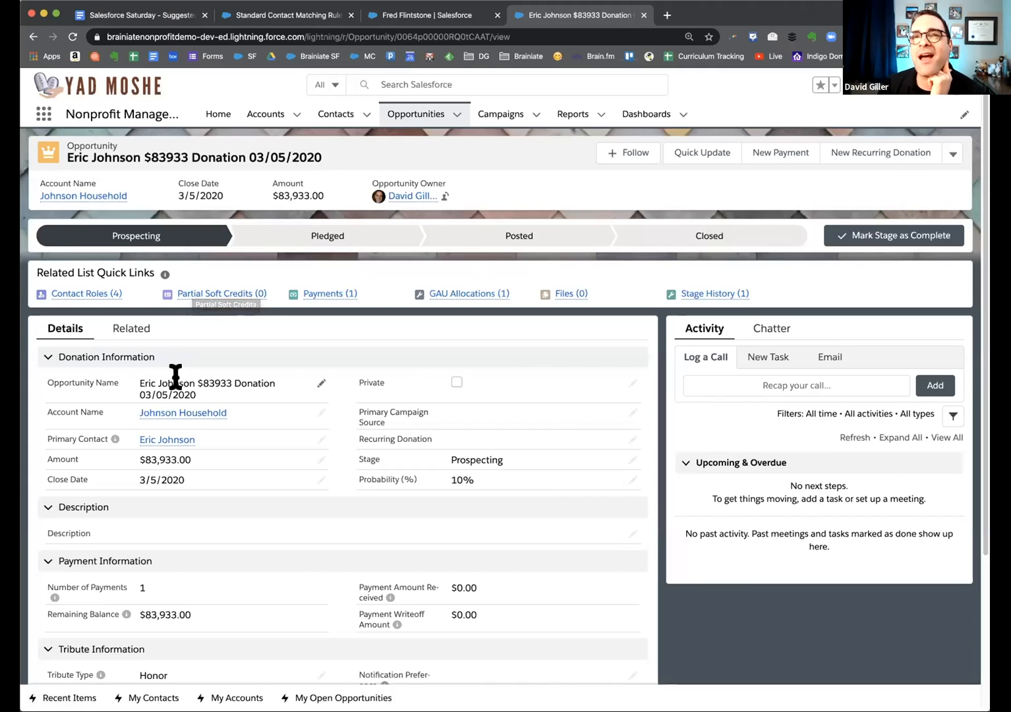
- Start a payment schedule for the $83,933 donation and keep the number of payments at 12
{"action": "mouse_move", "coordinate": [316, 297]}
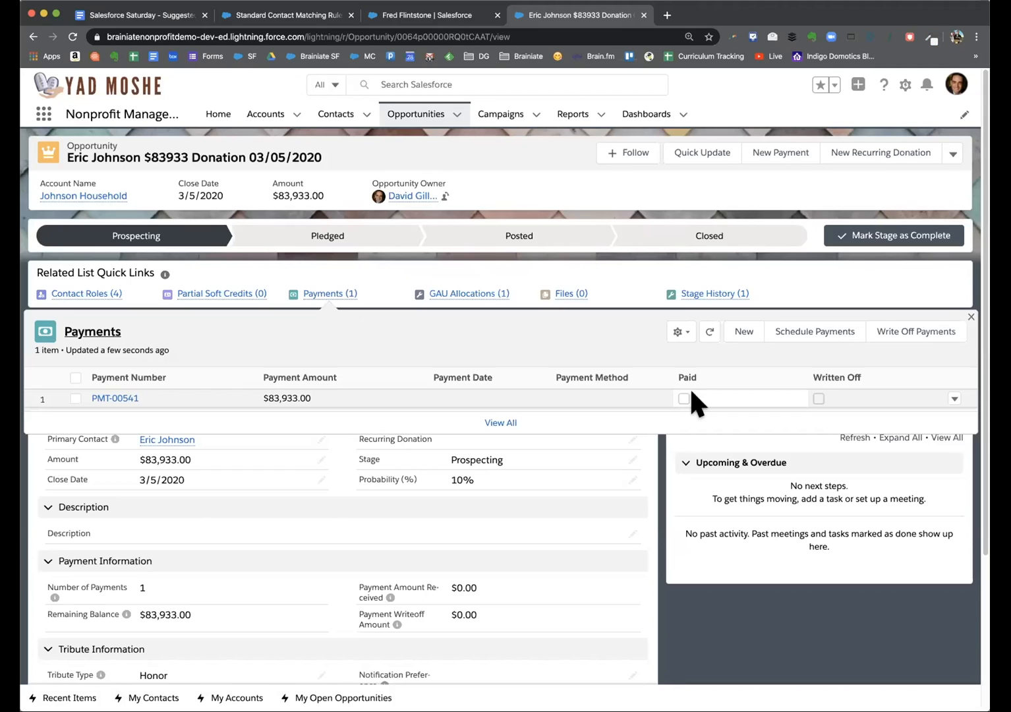
{"action": "left_click", "coordinate": [800, 334]}
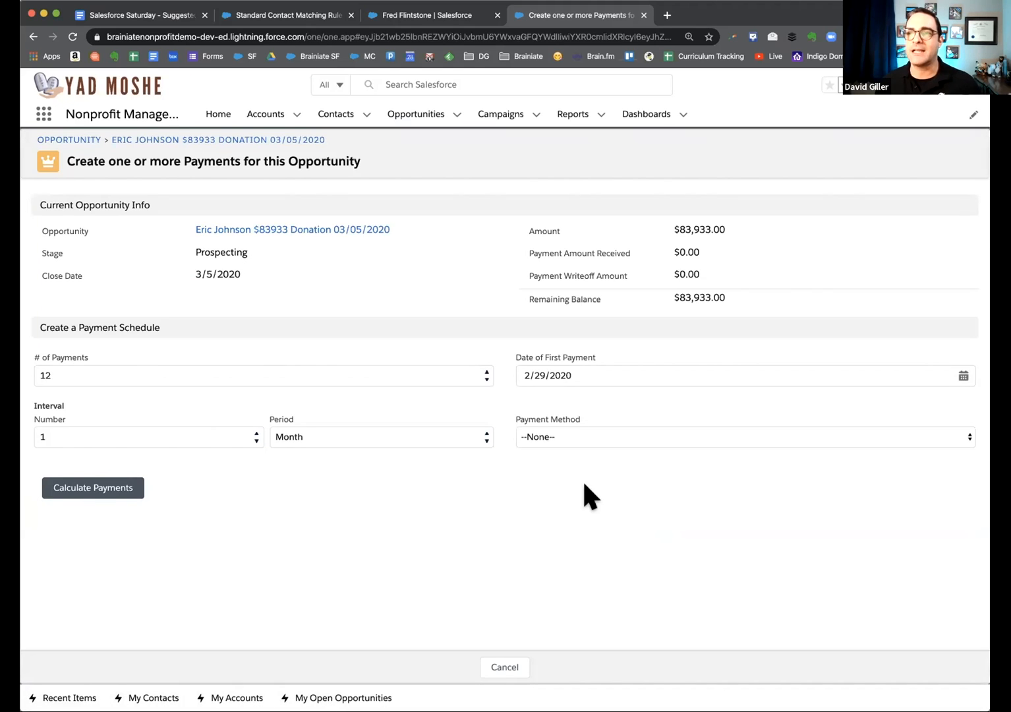
{"action": "left_click", "coordinate": [100, 374]}
{"action": "left_click", "coordinate": [109, 377]}
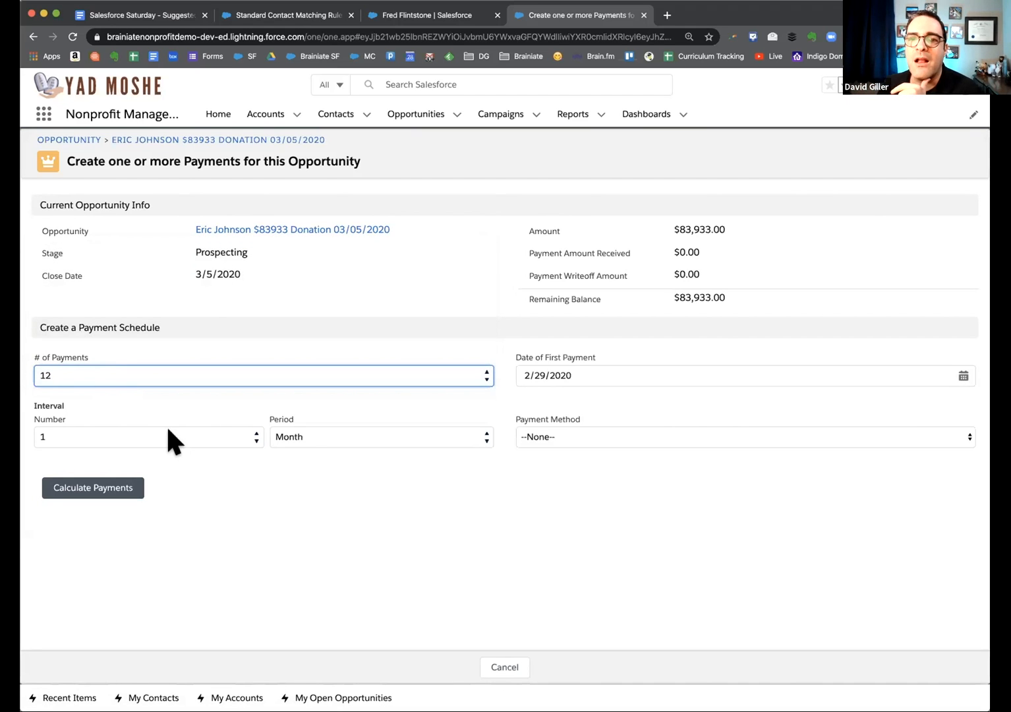
- Try weekly, two-week and two-month payment intervals and return the interval to 1 month
{"action": "left_click", "coordinate": [303, 437]}
{"action": "left_click", "coordinate": [304, 427]}
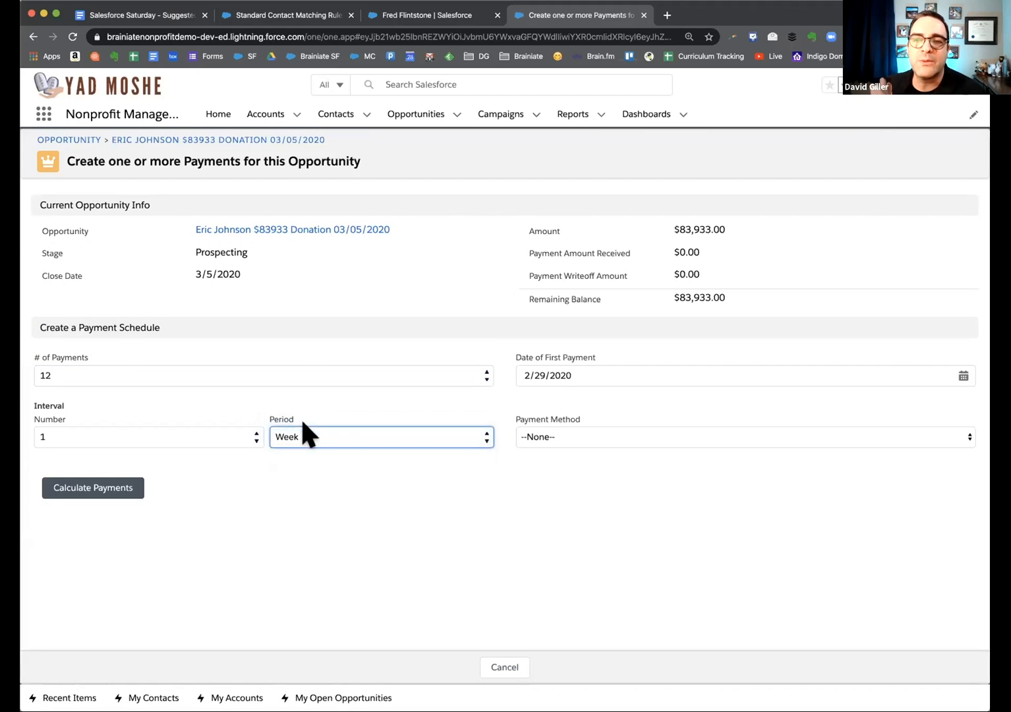
{"action": "left_click", "coordinate": [248, 433]}
{"action": "left_click", "coordinate": [225, 451]}
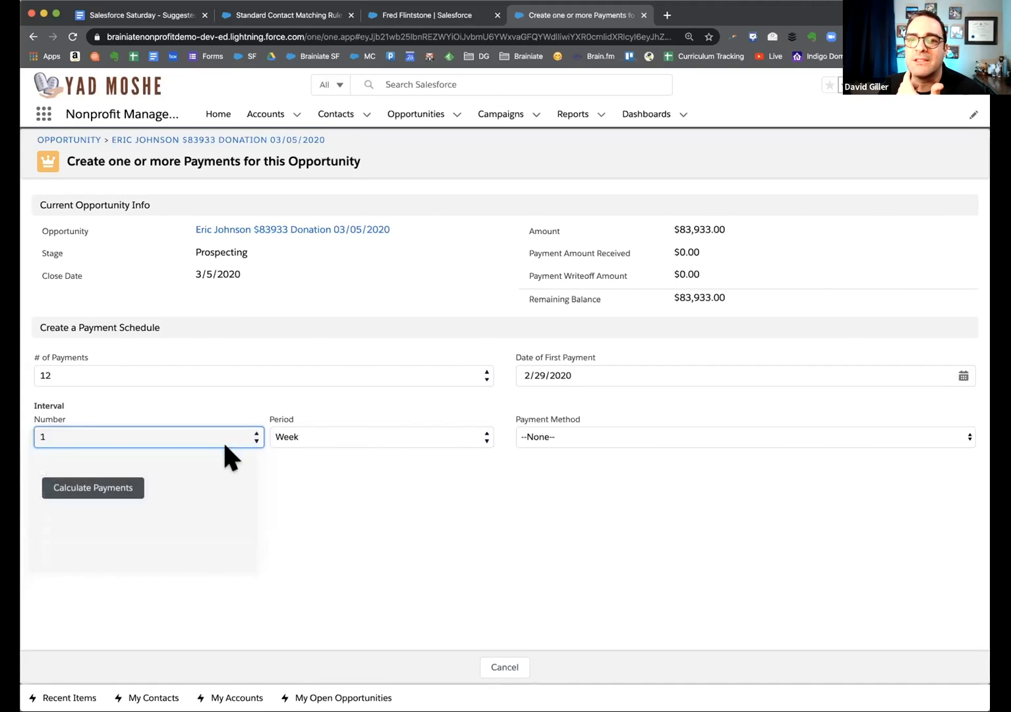
{"action": "left_click", "coordinate": [346, 430]}
{"action": "left_click", "coordinate": [346, 449]}
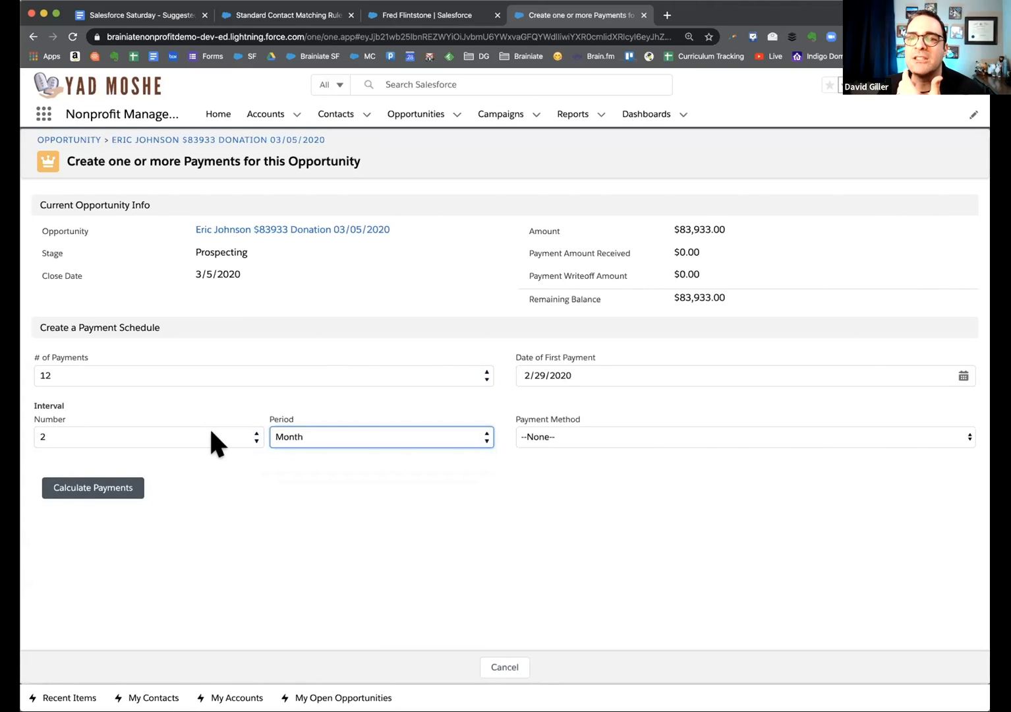
{"action": "left_click", "coordinate": [211, 435]}
{"action": "left_click", "coordinate": [212, 426]}
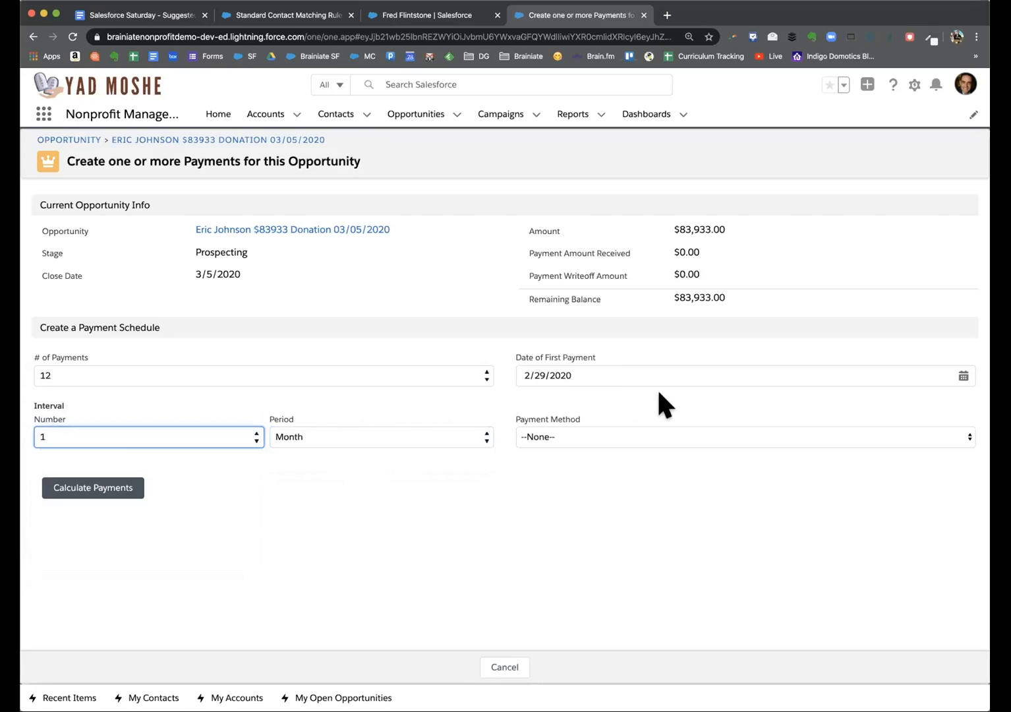
- Set the date of the first payment to 3/18/2020 and the payment method to Check
{"action": "left_click", "coordinate": [607, 375]}
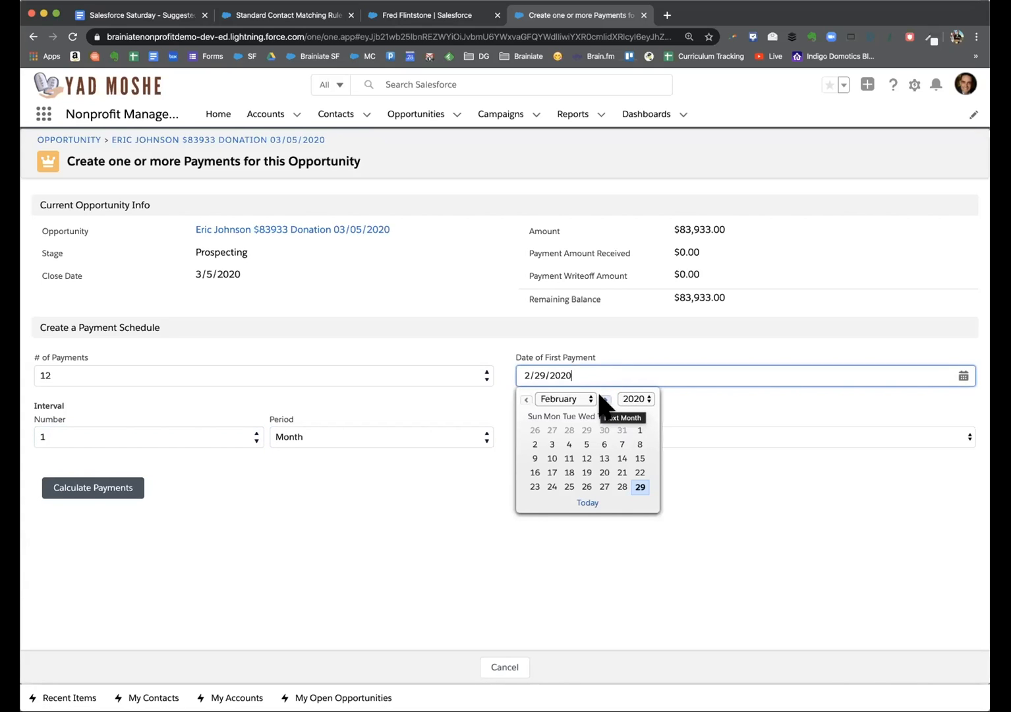
{"action": "left_click", "coordinate": [602, 400]}
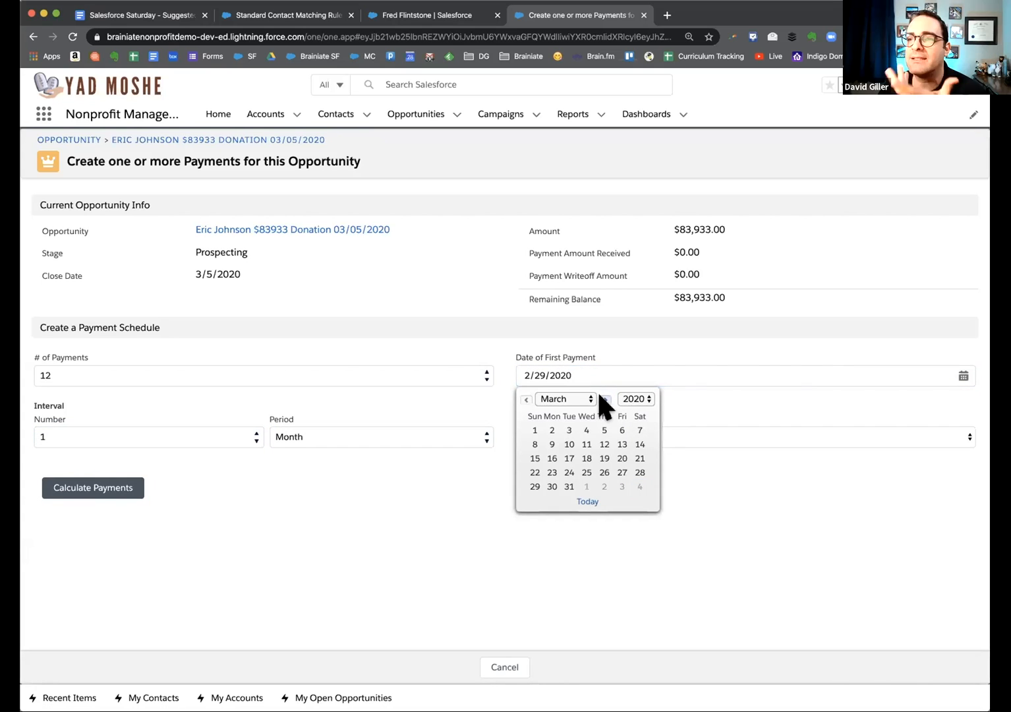
{"action": "left_click", "coordinate": [585, 458]}
{"action": "left_click", "coordinate": [630, 435]}
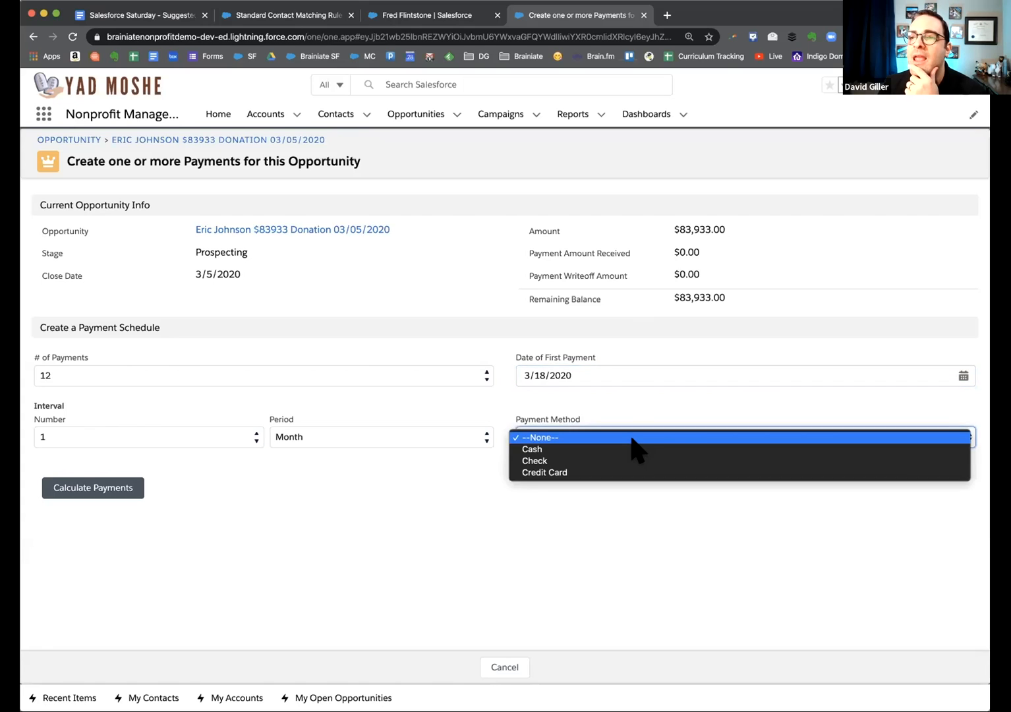
{"action": "left_click", "coordinate": [629, 461]}
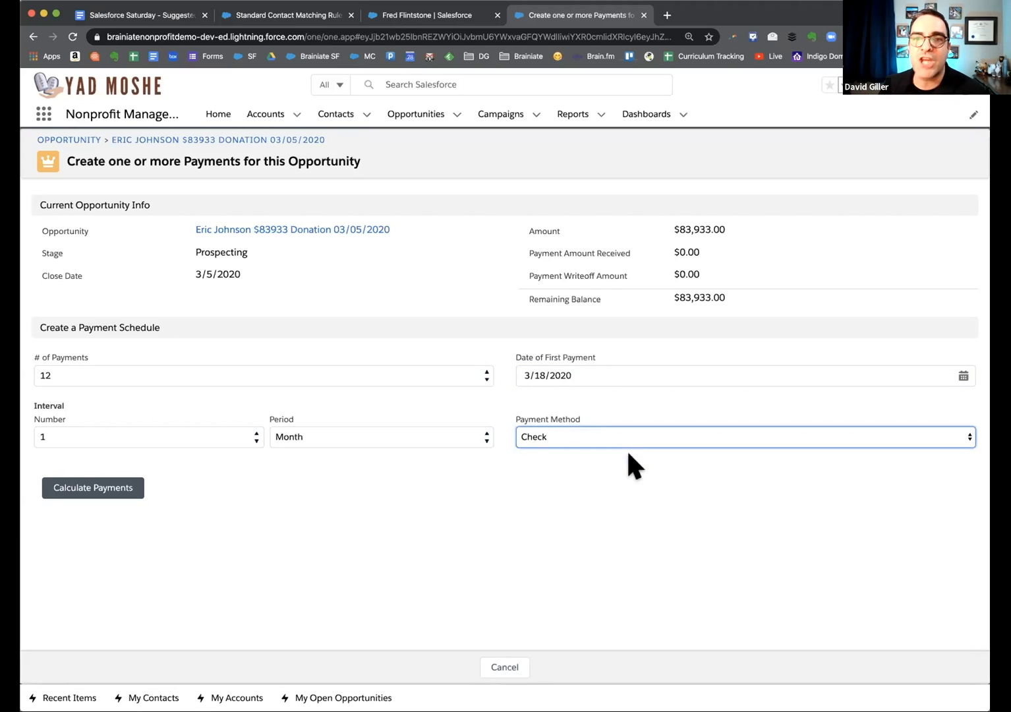
- Calculate the payment schedule and create the 12 monthly payments for the donation
{"action": "left_click", "coordinate": [99, 489]}
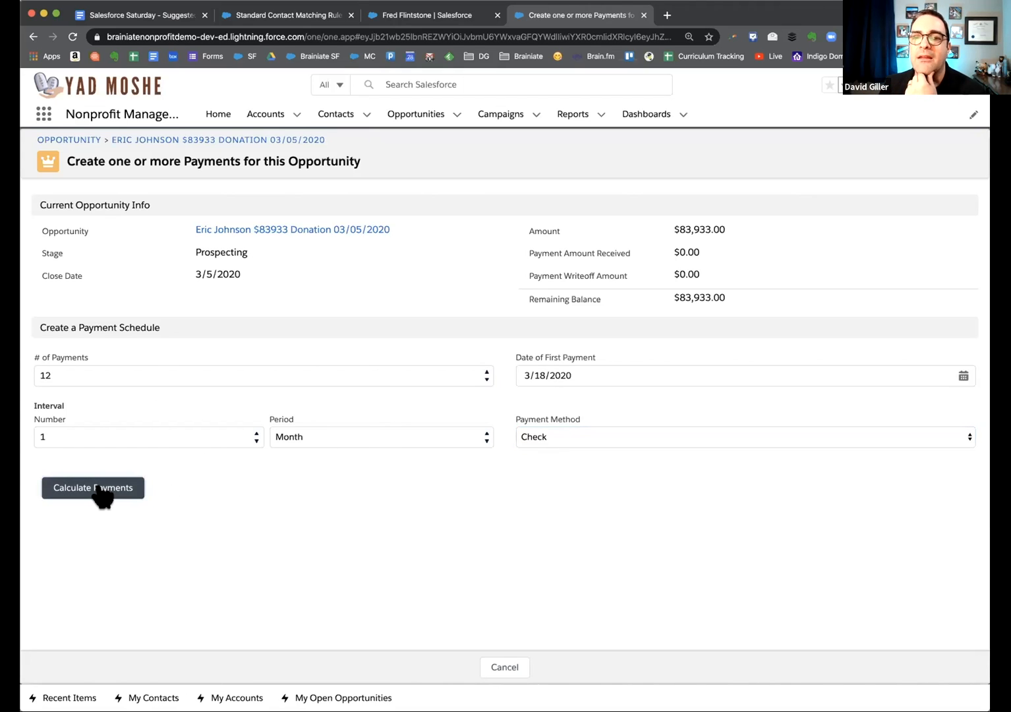
{"action": "scroll", "coordinate": [257, 452], "scroll_direction": "down", "scroll_amount": 5}
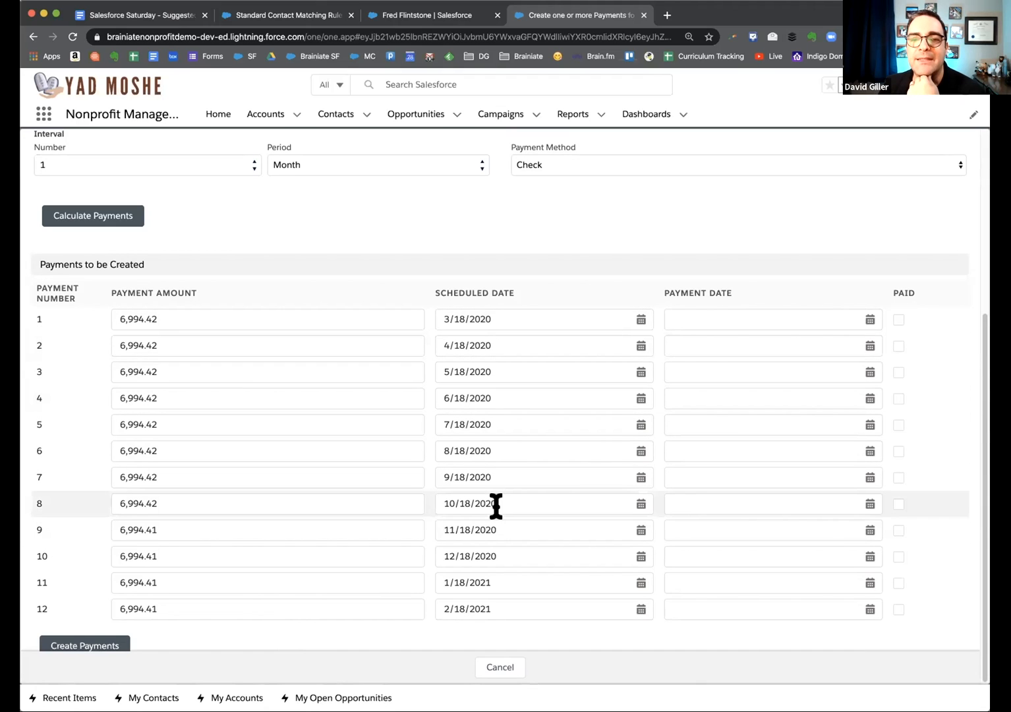
{"action": "left_click", "coordinate": [71, 642]}
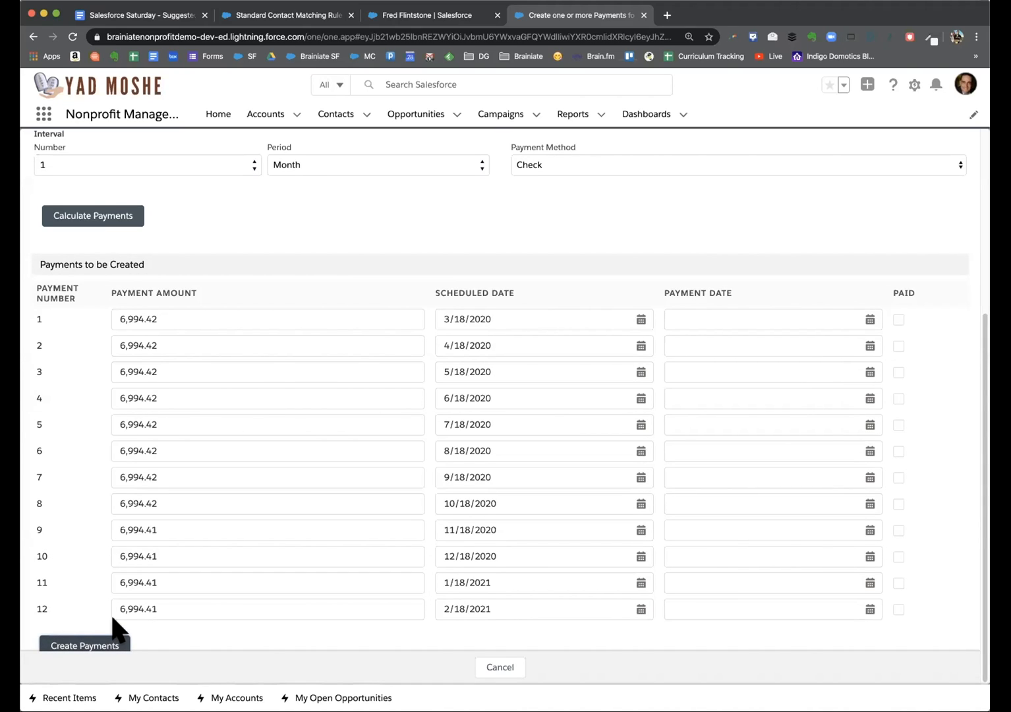
{"action": "left_click", "coordinate": [82, 647]}
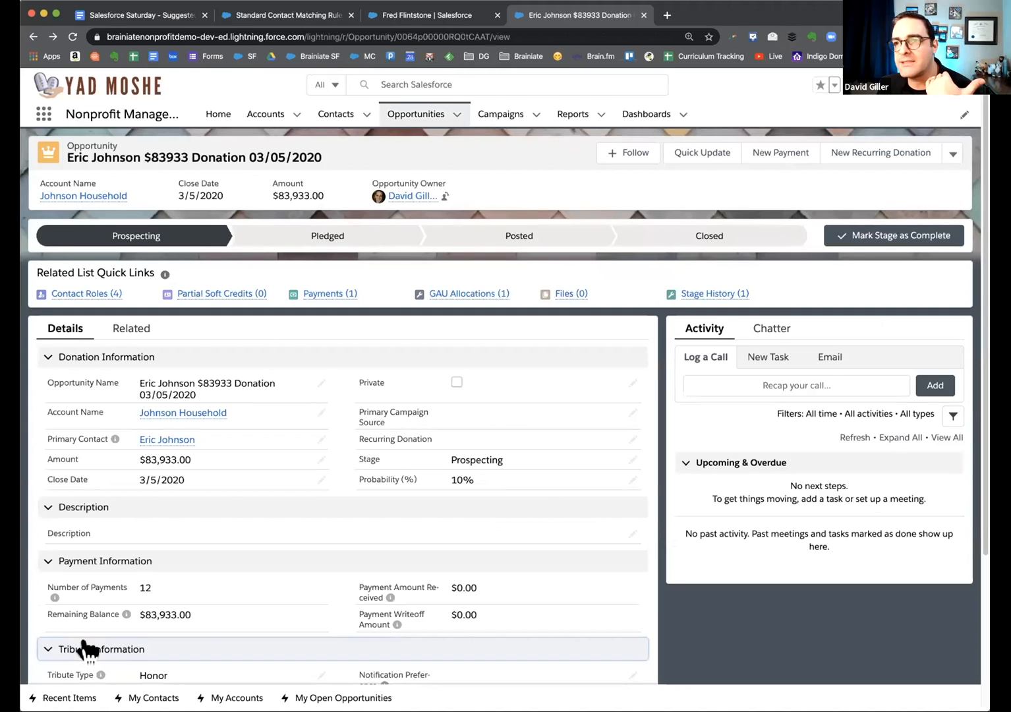
- Preview the donation's related payments and review their amounts and payment methods
{"action": "mouse_move", "coordinate": [315, 298]}
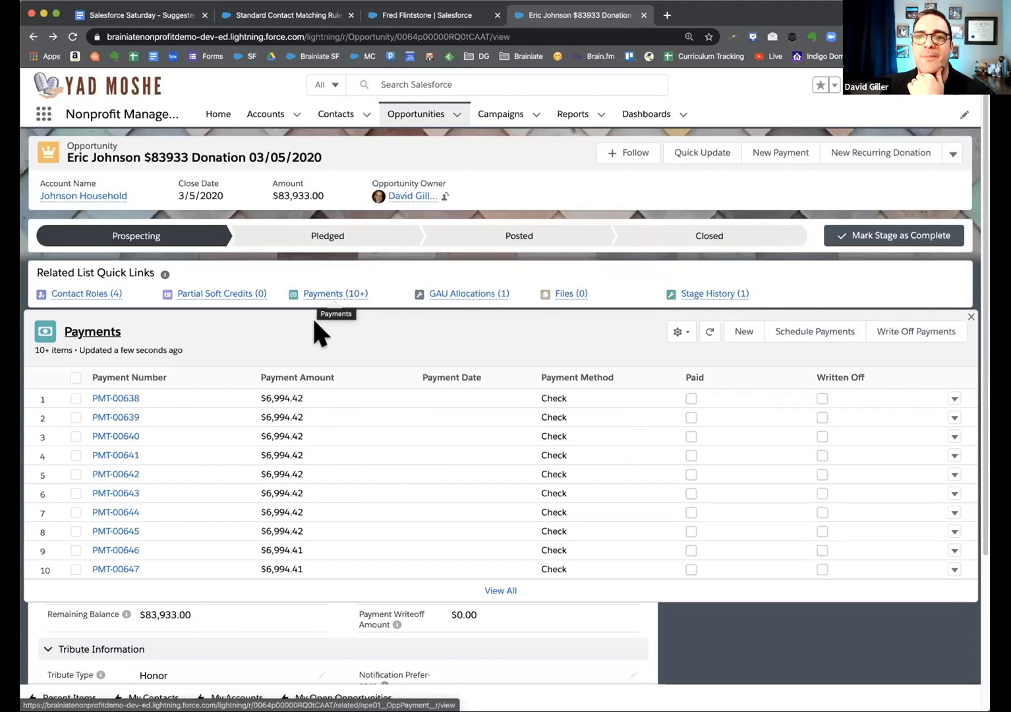
{"action": "scroll", "coordinate": [284, 461], "scroll_direction": "down", "scroll_amount": 1}
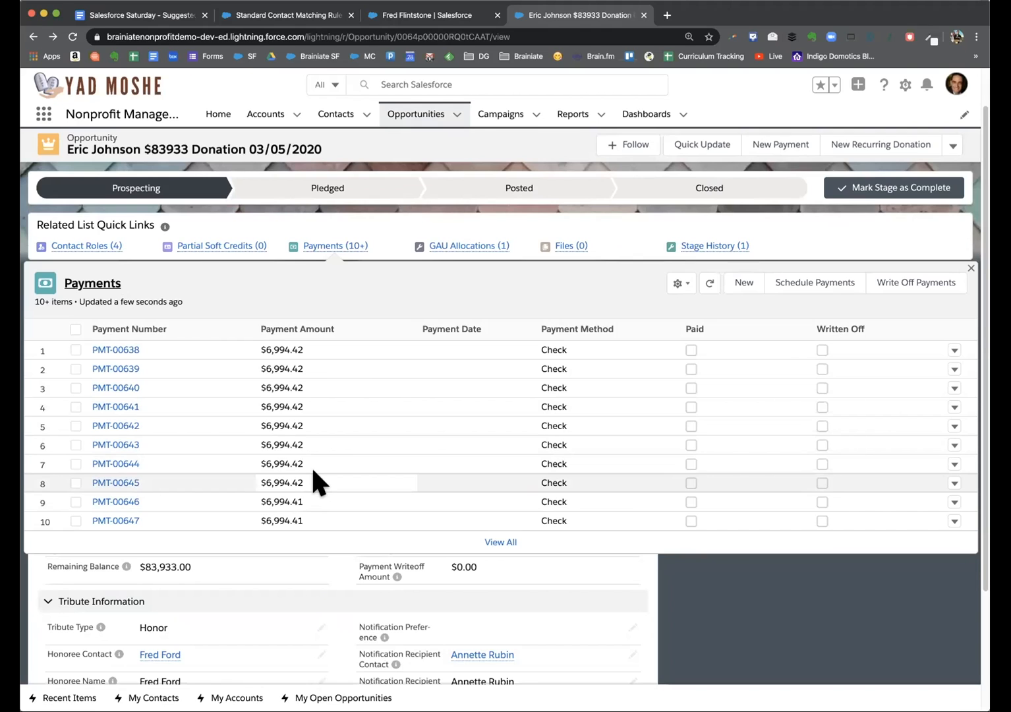
{"action": "scroll", "coordinate": [311, 466], "scroll_direction": "up", "scroll_amount": 1}
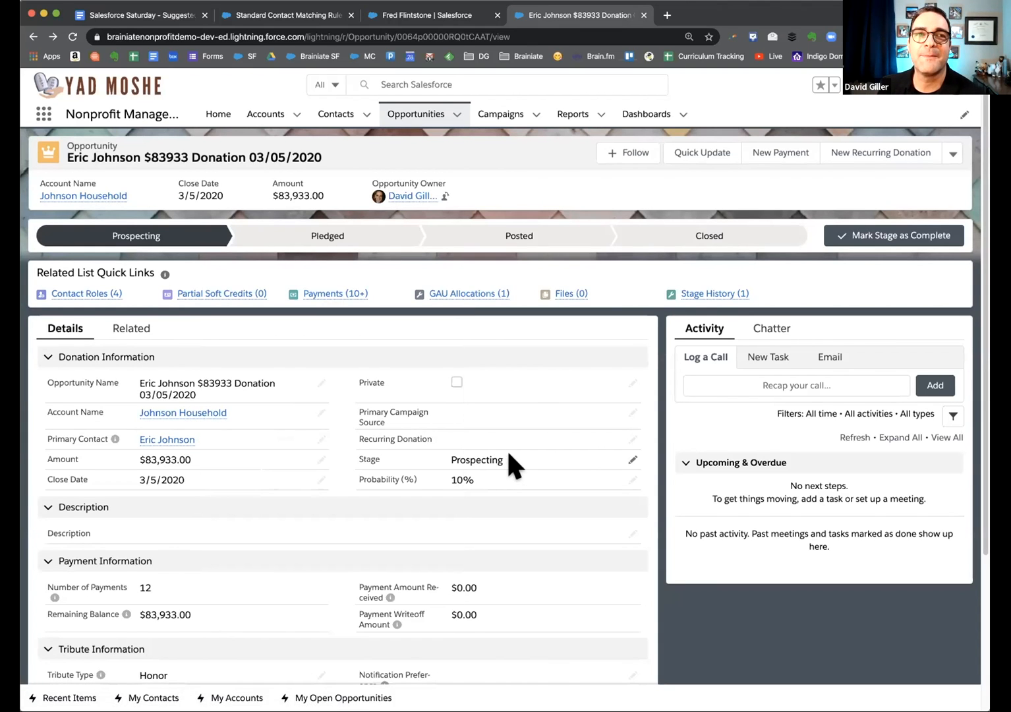
- Try Memorial as the donation's tribute type and discard the edit
{"action": "scroll", "coordinate": [506, 454], "scroll_direction": "down", "scroll_amount": 1}
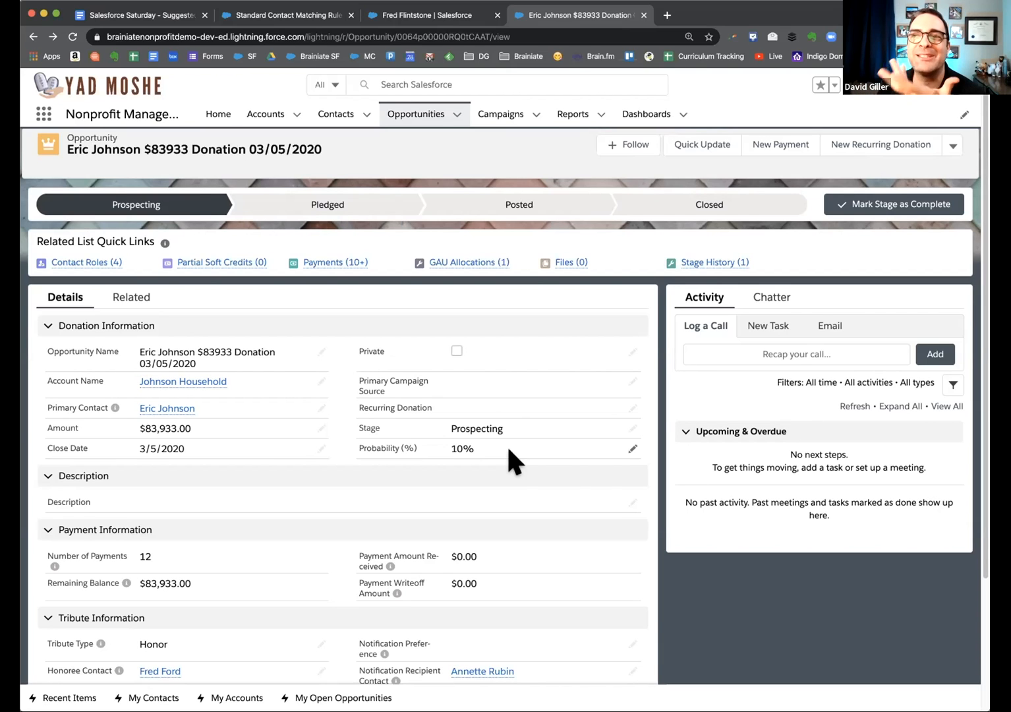
{"action": "scroll", "coordinate": [509, 453], "scroll_direction": "down", "scroll_amount": 5}
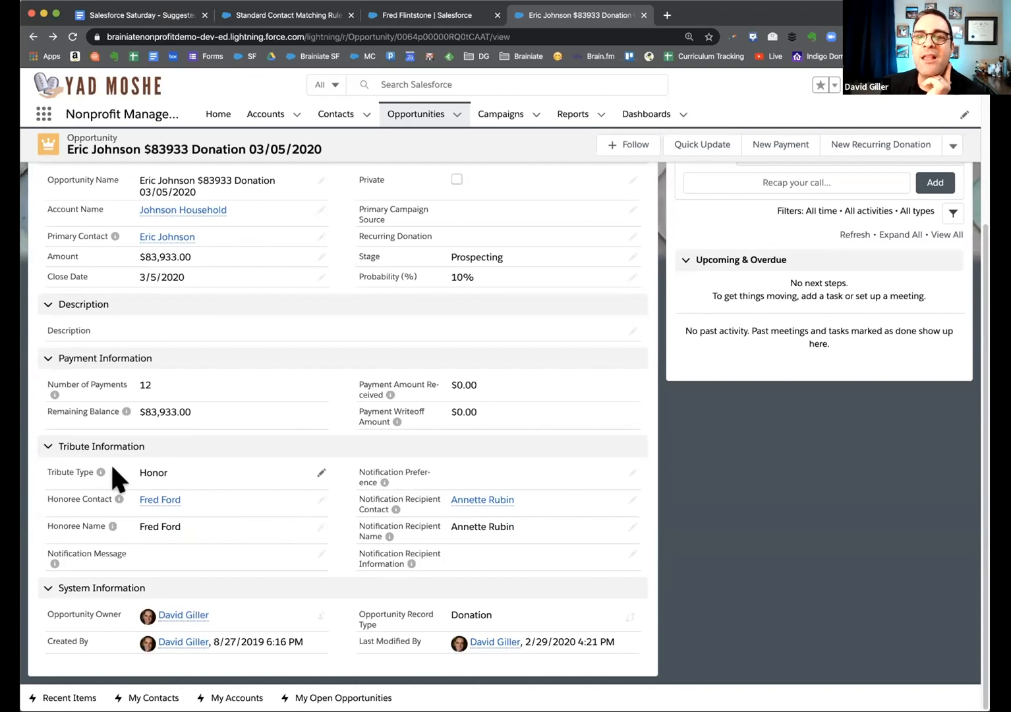
{"action": "left_click", "coordinate": [315, 468]}
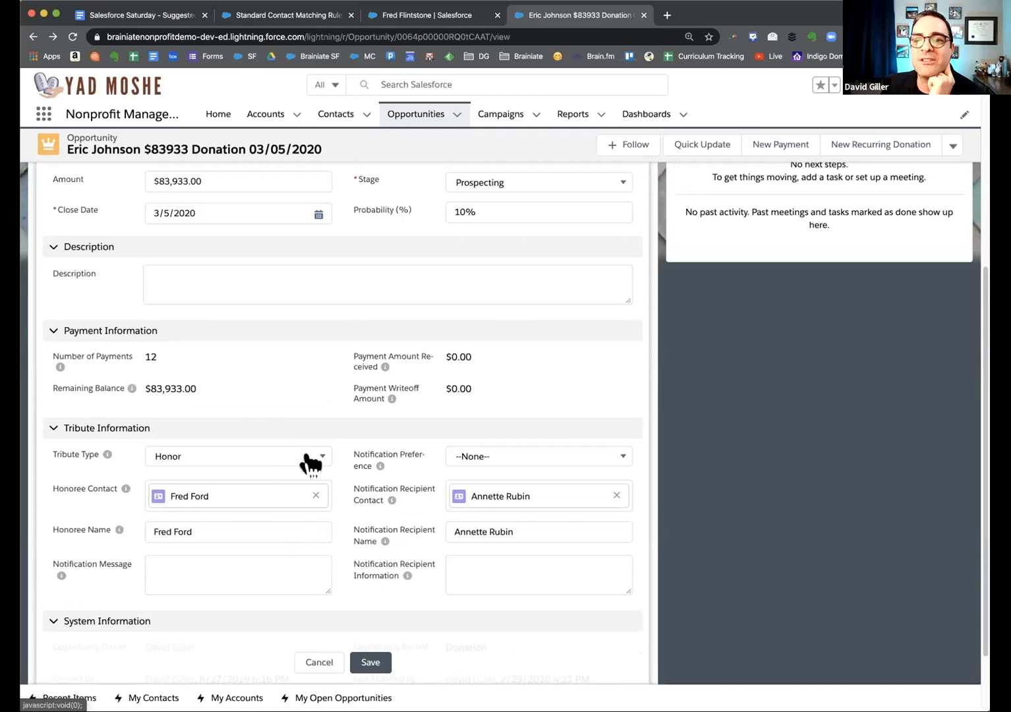
{"action": "left_click", "coordinate": [308, 462]}
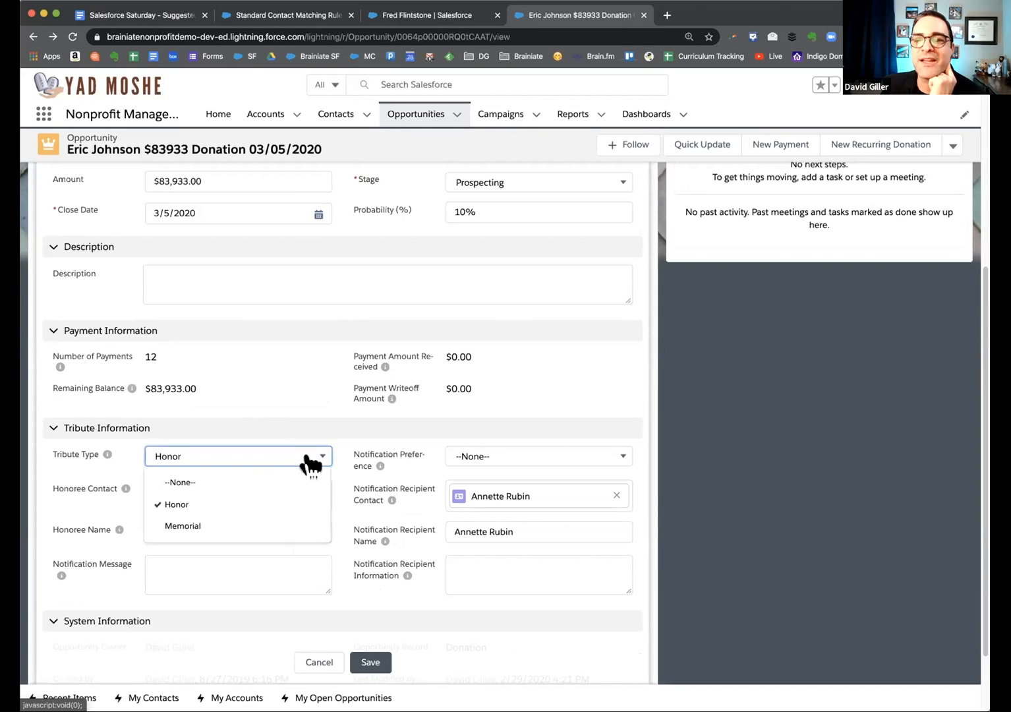
{"action": "left_click", "coordinate": [191, 525]}
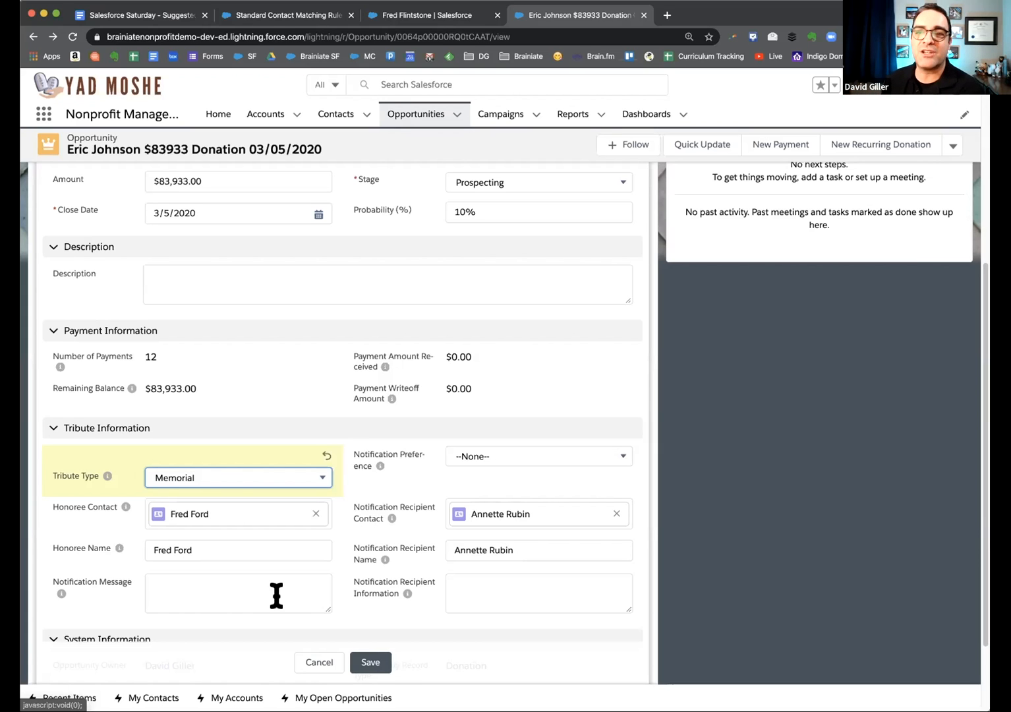
{"action": "left_click", "coordinate": [318, 662]}
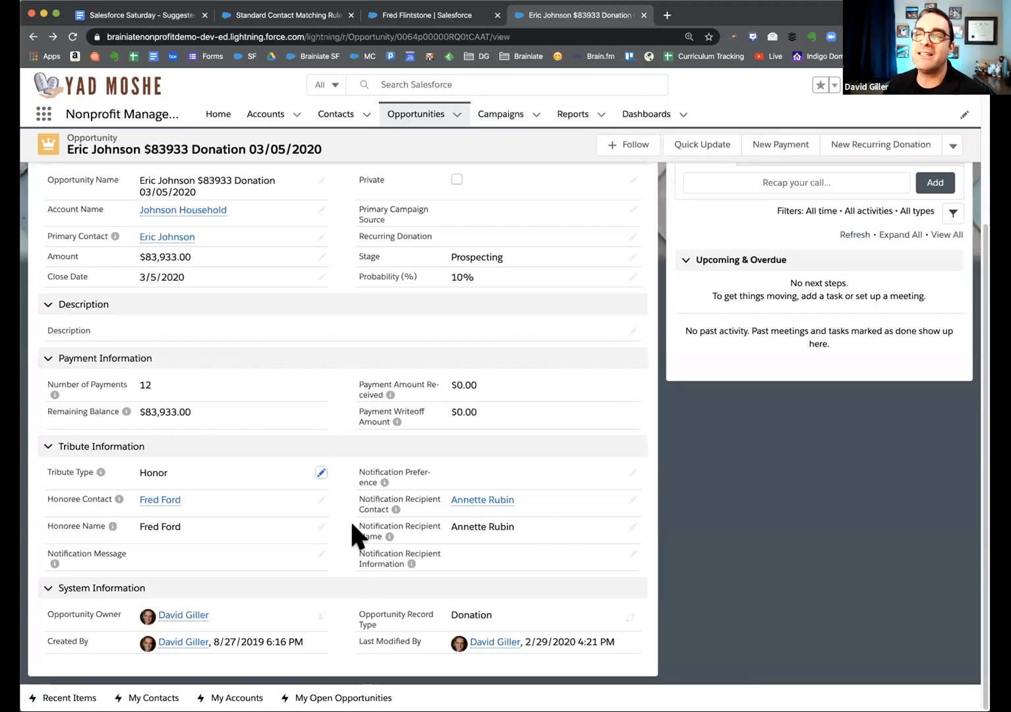
- Open the first scheduled payment from the donation's related payments
{"action": "scroll", "coordinate": [289, 453], "scroll_direction": "up", "scroll_amount": 1}
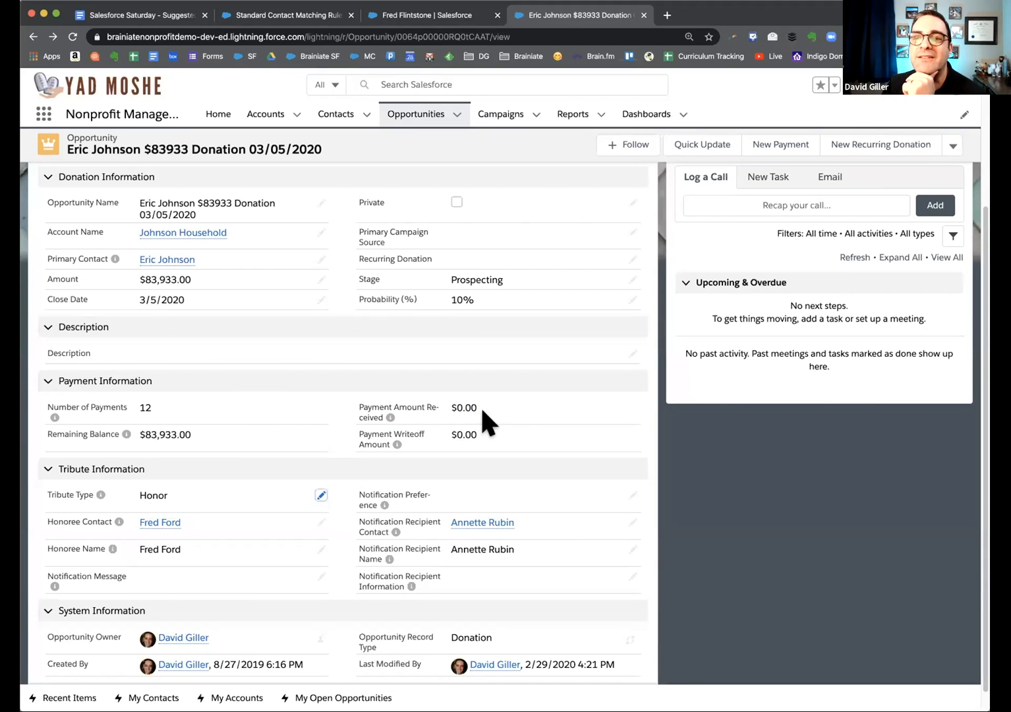
{"action": "scroll", "coordinate": [465, 434], "scroll_direction": "up", "scroll_amount": 5}
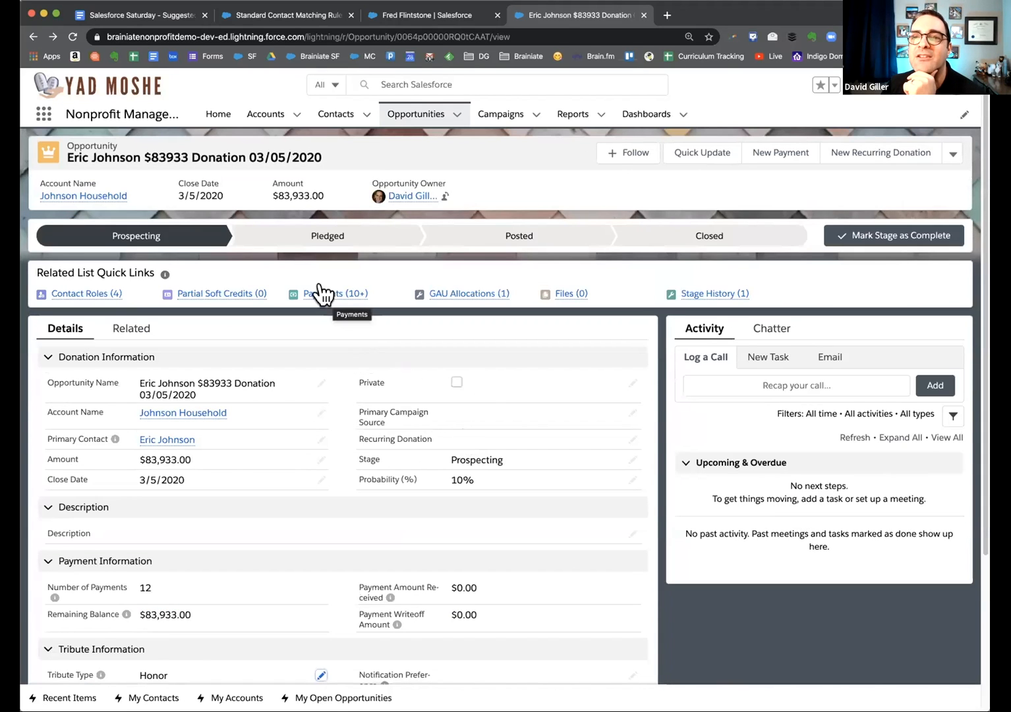
{"action": "mouse_move", "coordinate": [323, 295]}
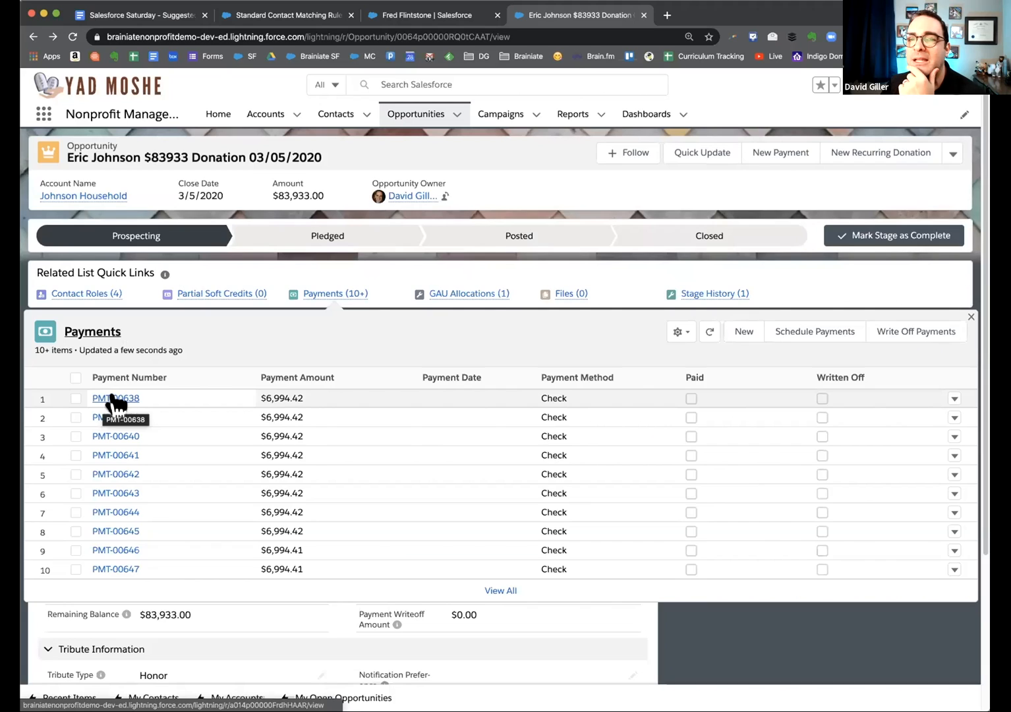
{"action": "left_click", "coordinate": [108, 398]}
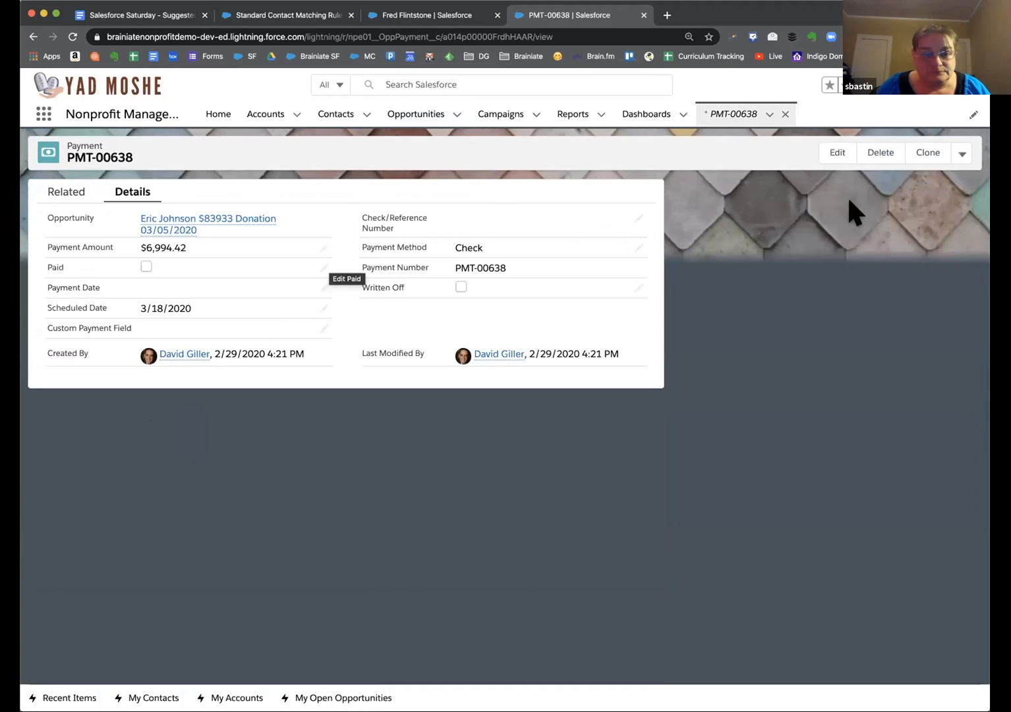
- Mark the first payment as paid with payment date 2/29/2020 and check/reference number 3456, and save it
{"action": "left_click", "coordinate": [836, 152]}
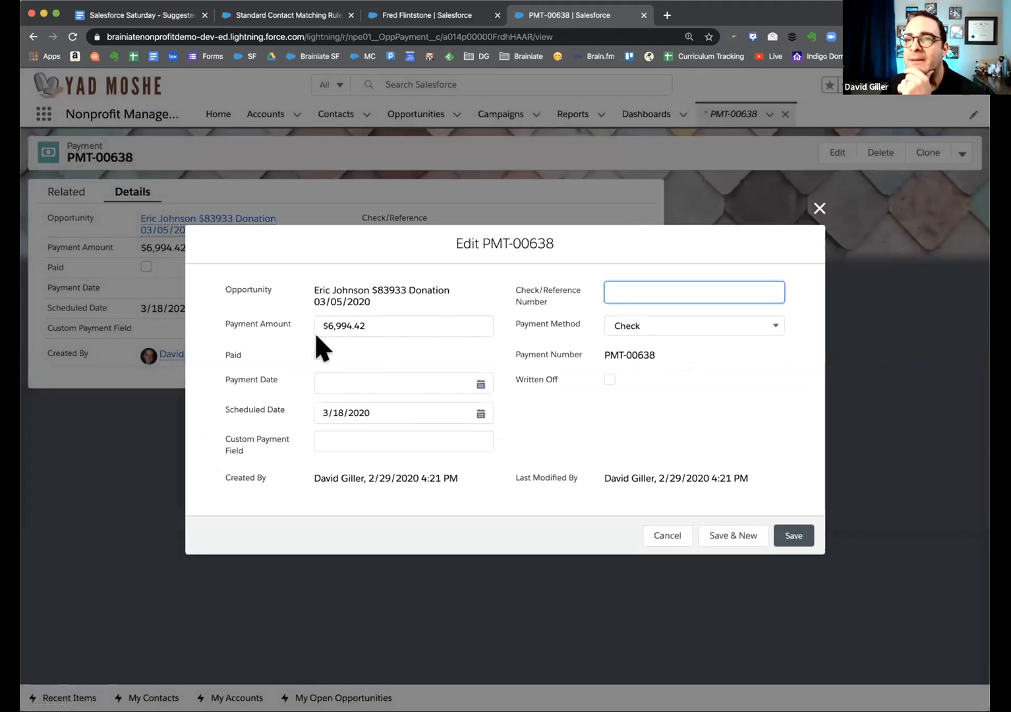
{"action": "left_click", "coordinate": [318, 354]}
{"action": "left_click", "coordinate": [436, 383]}
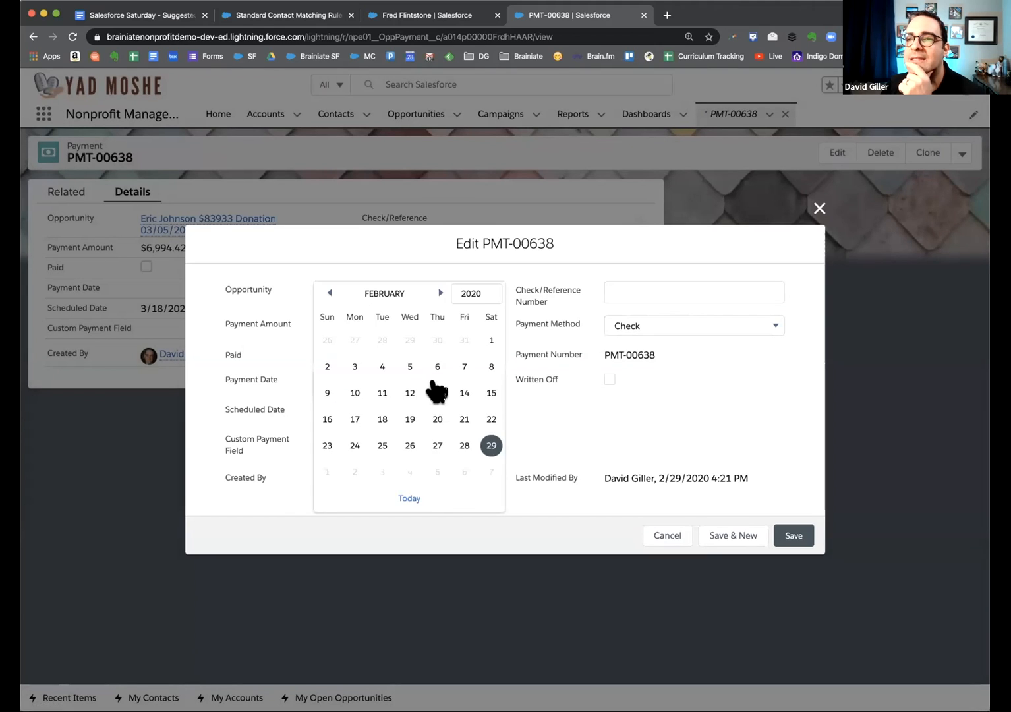
{"action": "left_click", "coordinate": [491, 446]}
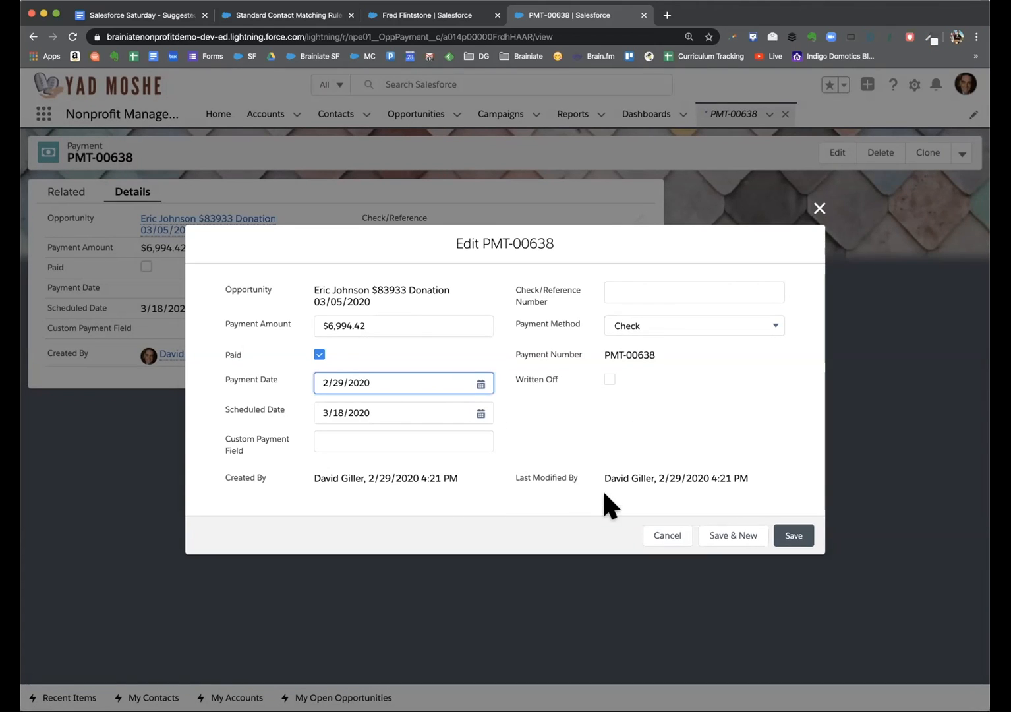
{"action": "left_click", "coordinate": [656, 285]}
{"action": "type", "text": "3456"}
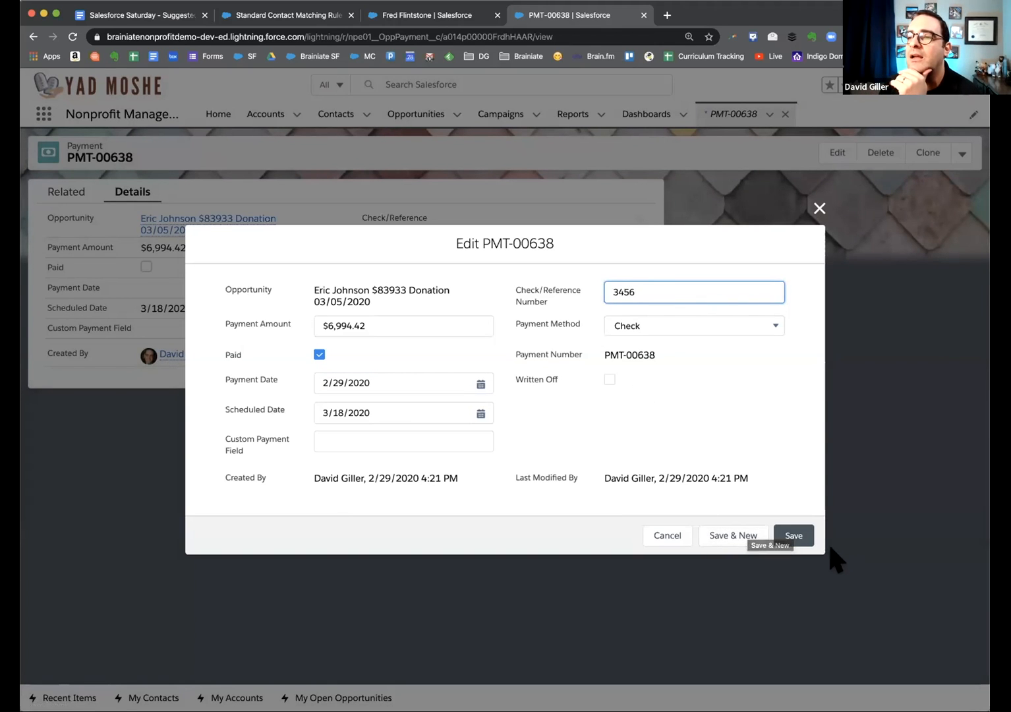
{"action": "left_click", "coordinate": [794, 536]}
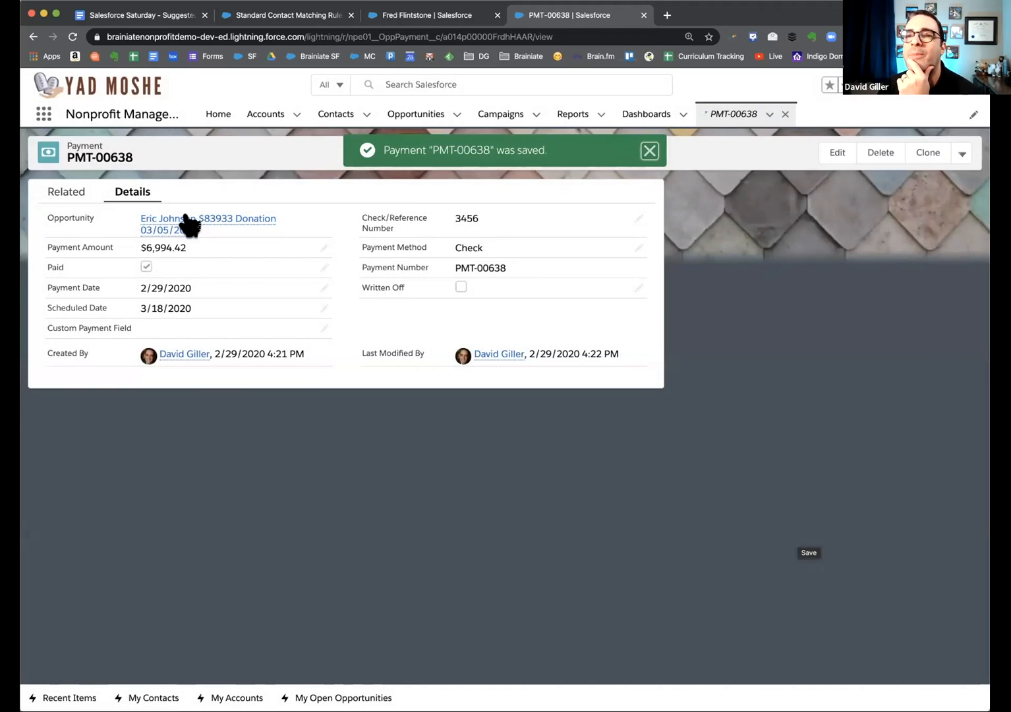
- Return to the parent donation, reload it, and examine its payment amount received and remaining balance
{"action": "left_click", "coordinate": [197, 220]}
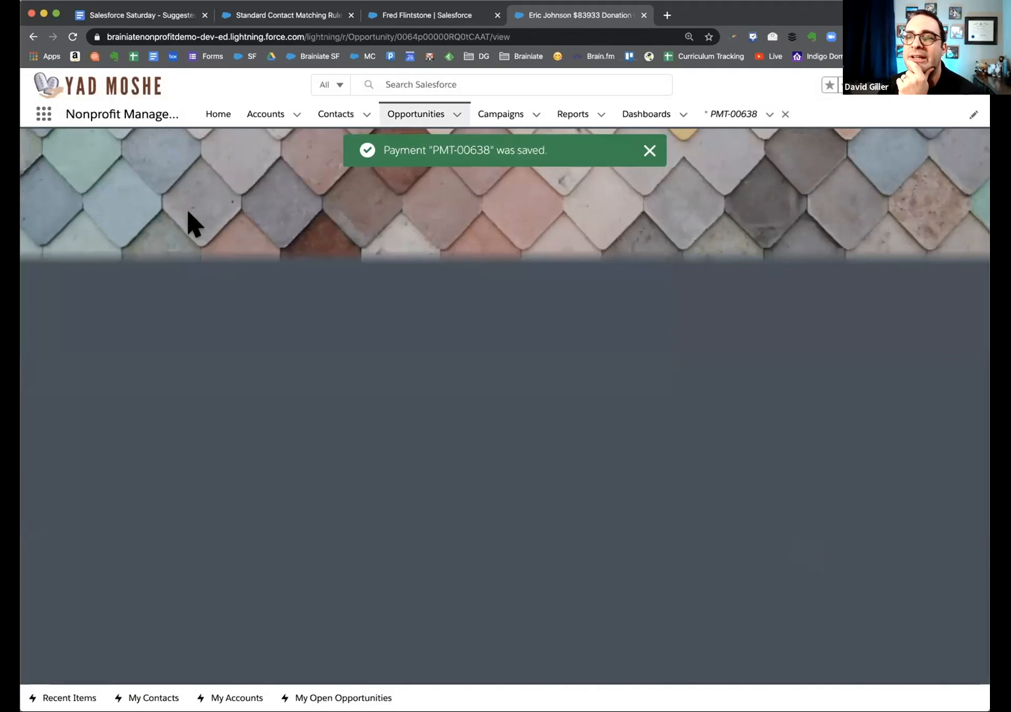
{"action": "scroll", "coordinate": [214, 333], "scroll_direction": "down", "scroll_amount": 3}
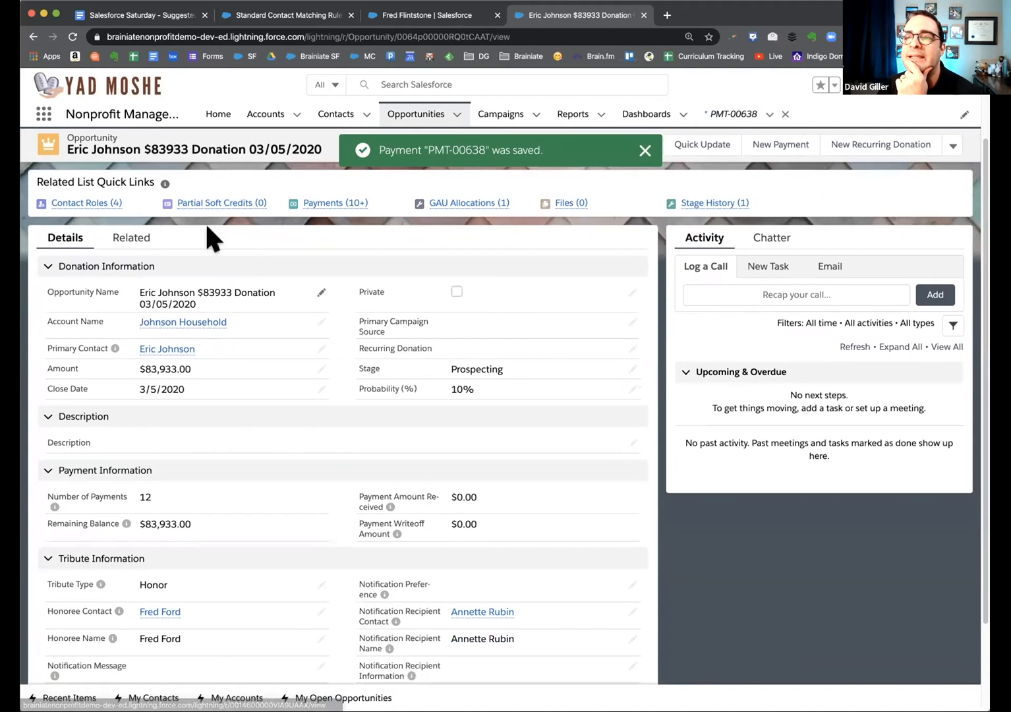
{"action": "left_click", "coordinate": [71, 37]}
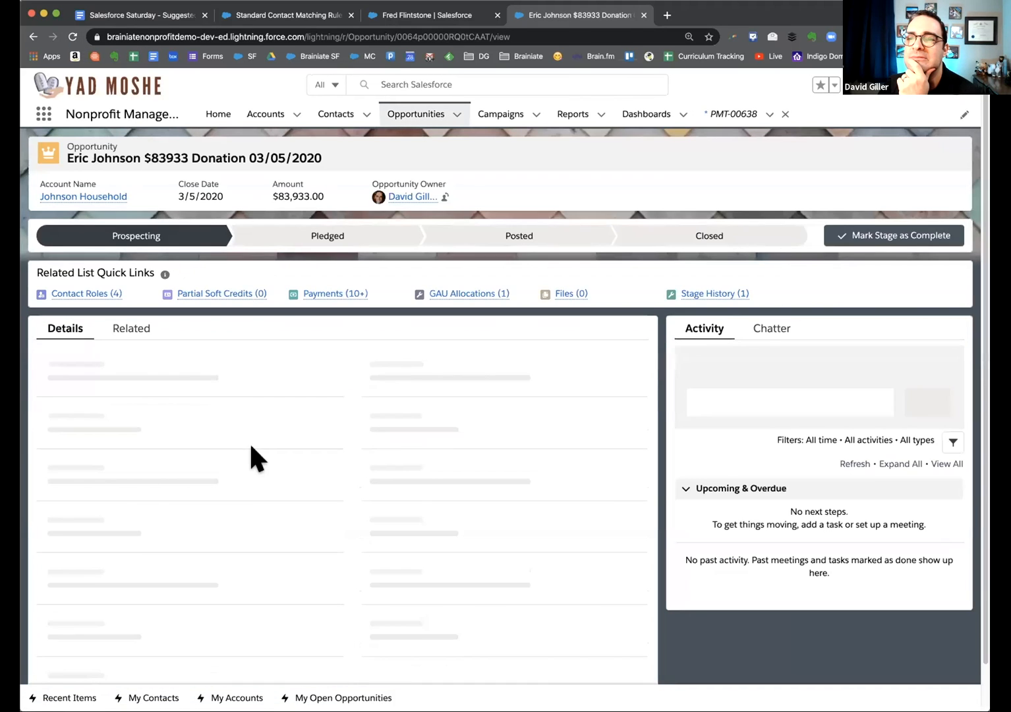
{"action": "scroll", "coordinate": [251, 446], "scroll_direction": "down", "scroll_amount": 2}
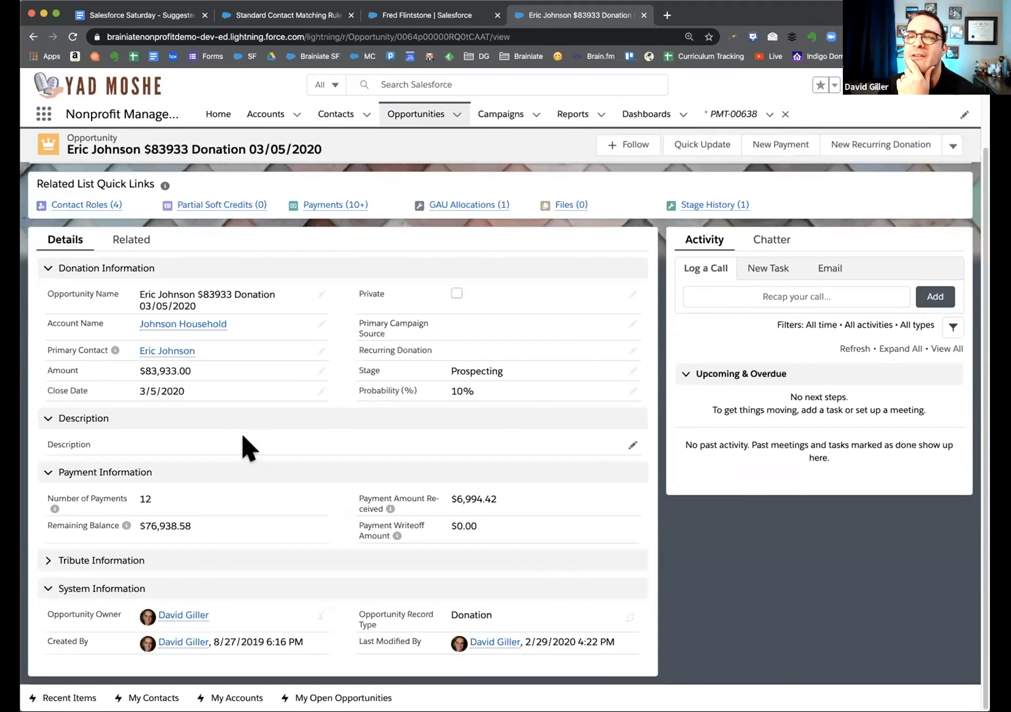
{"action": "left_click_drag", "start_coordinate": [453, 498], "coordinate": [520, 506]}
{"action": "left_click", "coordinate": [520, 496]}
{"action": "left_click_drag", "start_coordinate": [192, 526], "coordinate": [138, 526]}
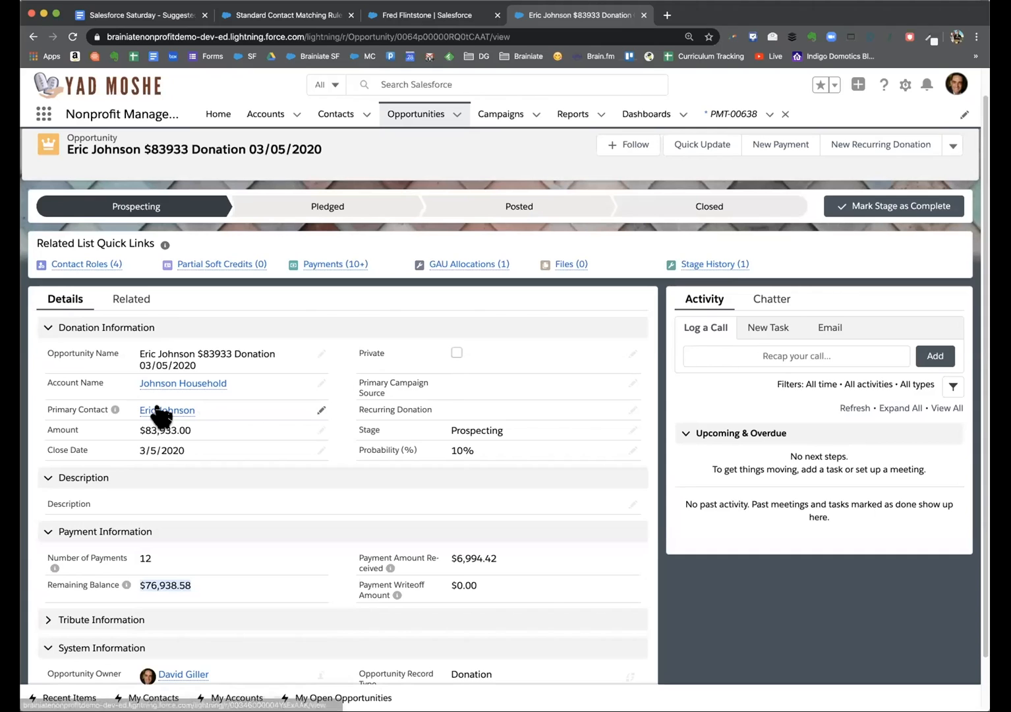
- Open the donation's primary contact and review the contact's donation information, donation totals and soft credit totals
{"action": "mouse_move", "coordinate": [157, 409]}
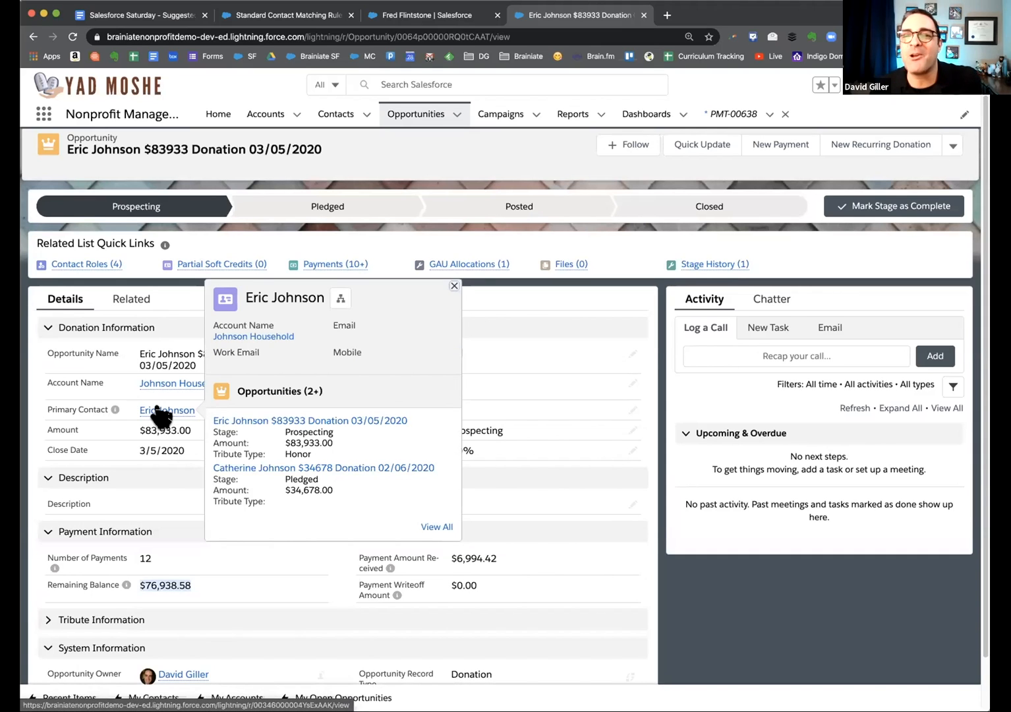
{"action": "left_click", "coordinate": [158, 410]}
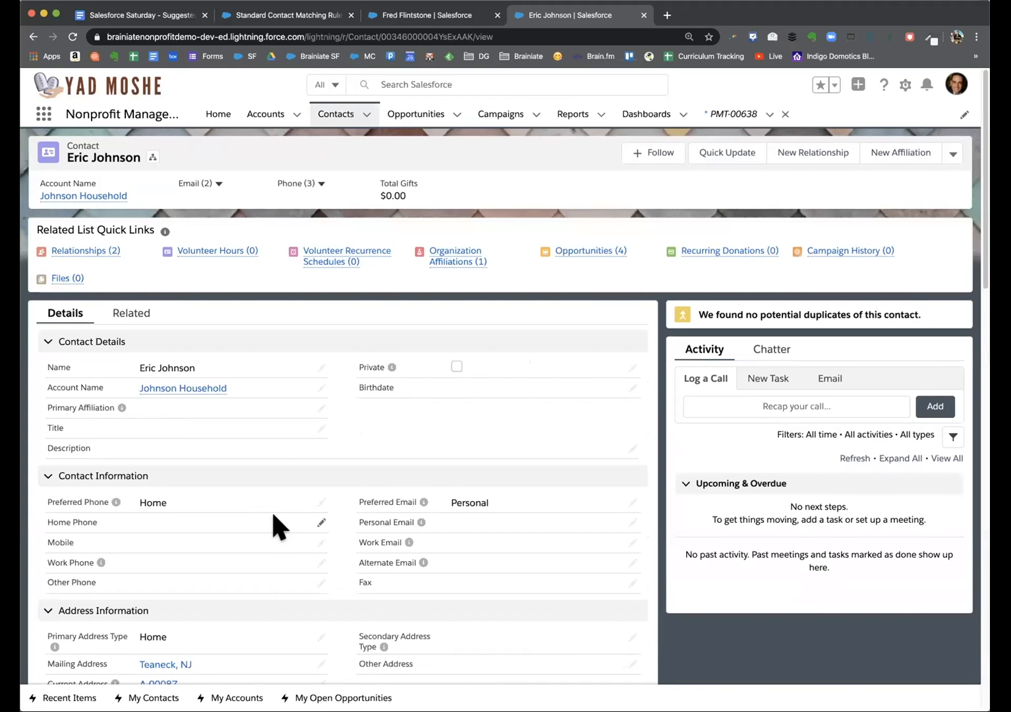
{"action": "scroll", "coordinate": [272, 509], "scroll_direction": "down", "scroll_amount": 1}
{"action": "scroll", "coordinate": [274, 513], "scroll_direction": "down", "scroll_amount": 10}
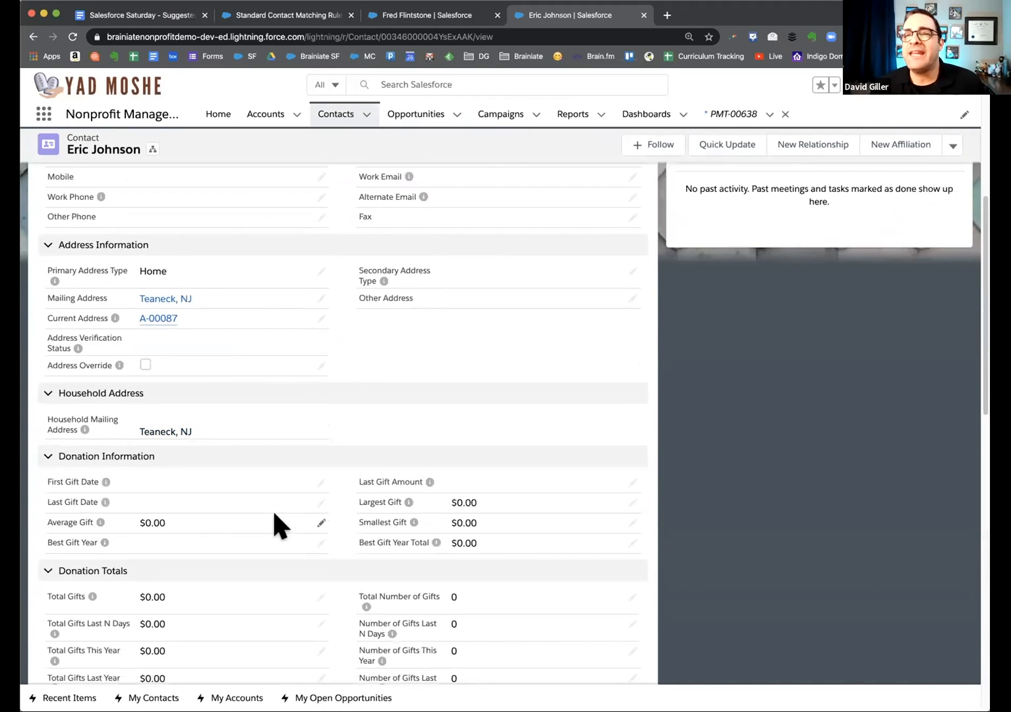
{"action": "scroll", "coordinate": [274, 514], "scroll_direction": "down", "scroll_amount": 2}
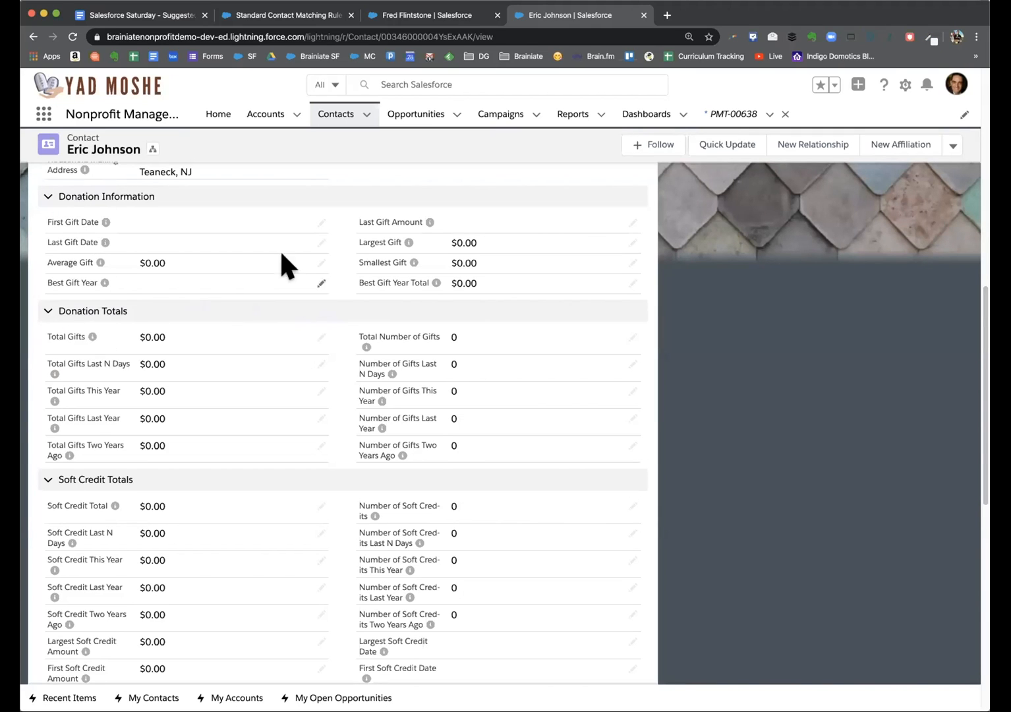
- Examine the contact's donation information, donation totals, soft credit totals, household donation info and membership information
{"action": "scroll", "coordinate": [288, 370], "scroll_direction": "down", "scroll_amount": 1}
{"action": "scroll", "coordinate": [288, 369], "scroll_direction": "down", "scroll_amount": 5}
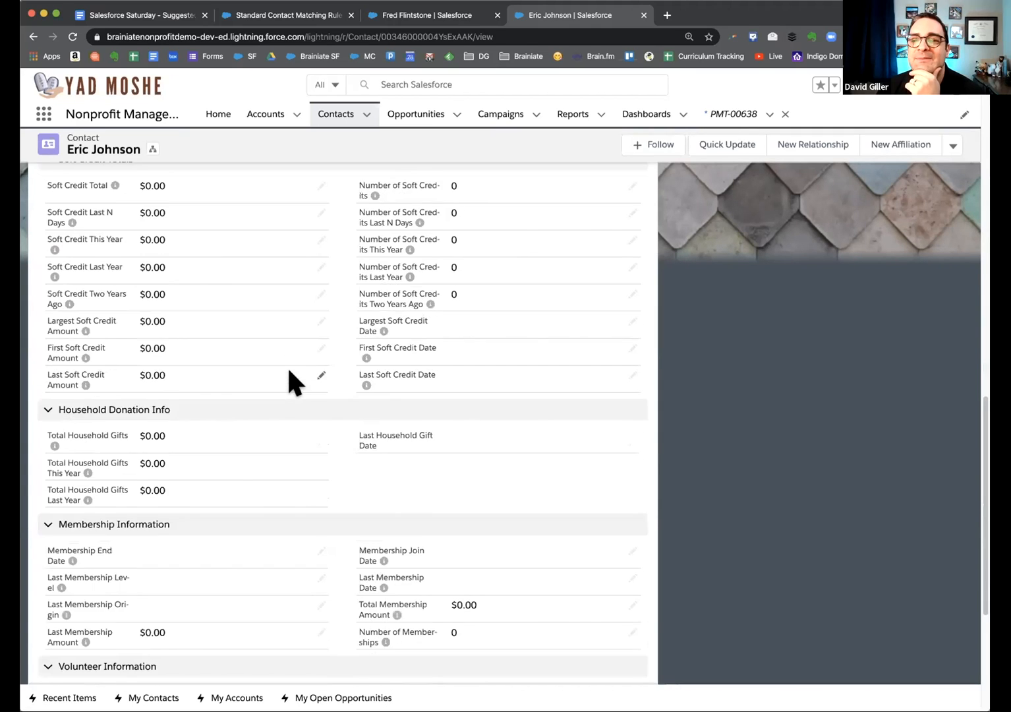
{"action": "scroll", "coordinate": [288, 369], "scroll_direction": "up", "scroll_amount": 5}
{"action": "scroll", "coordinate": [288, 369], "scroll_direction": "up", "scroll_amount": 3}
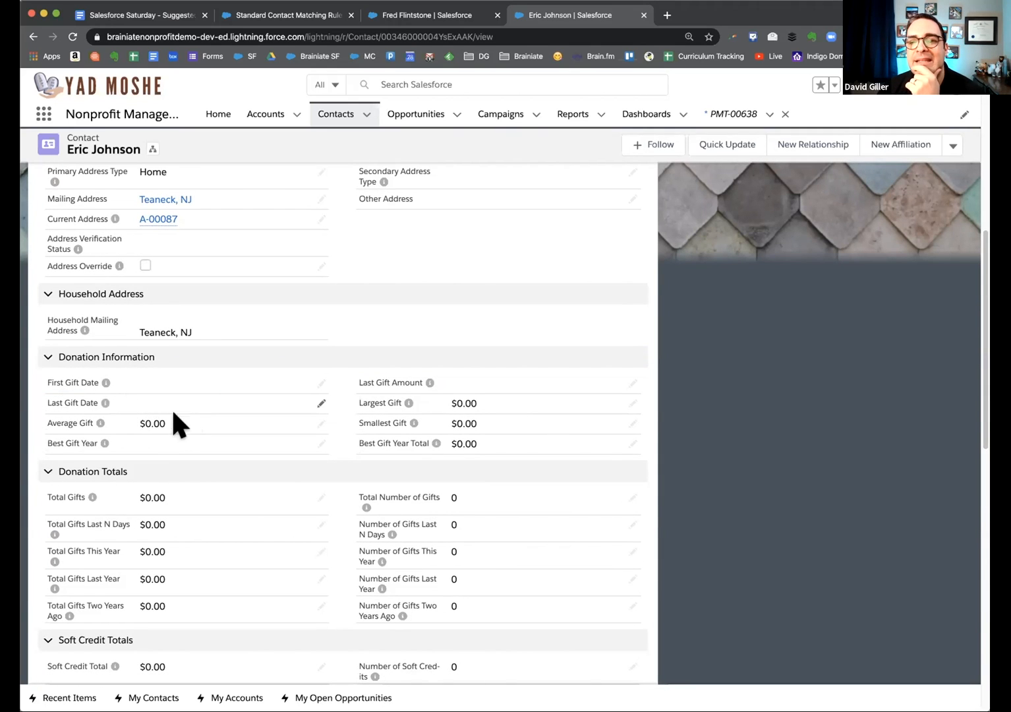
{"action": "scroll", "coordinate": [183, 427], "scroll_direction": "down", "scroll_amount": 1}
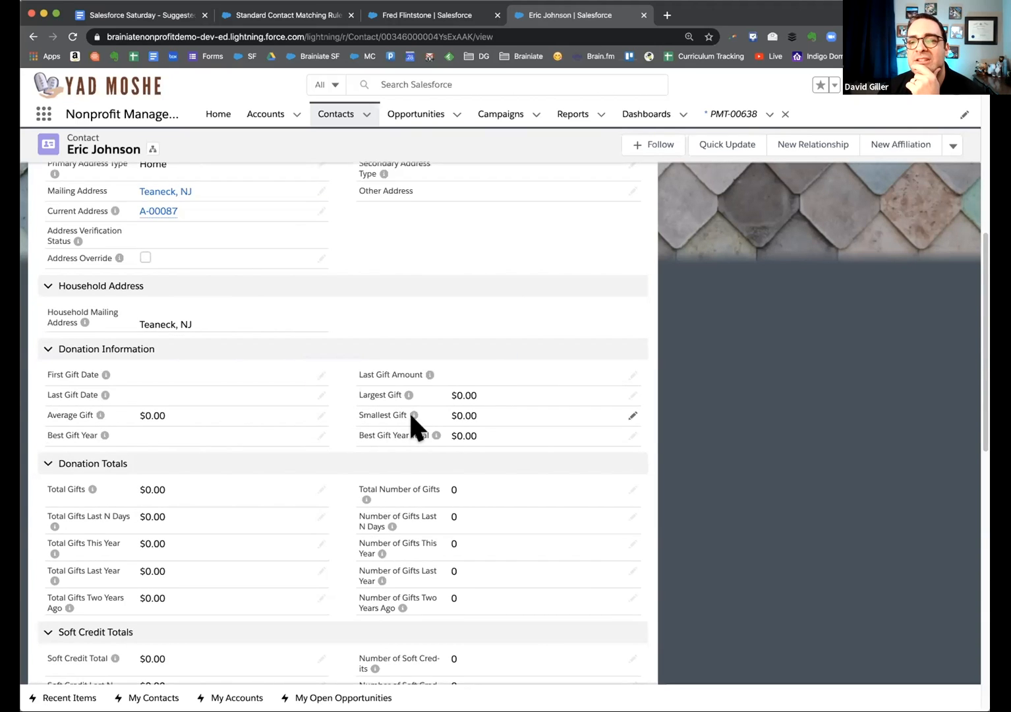
{"action": "scroll", "coordinate": [409, 410], "scroll_direction": "down", "scroll_amount": 2}
{"action": "scroll", "coordinate": [75, 419], "scroll_direction": "down", "scroll_amount": 2}
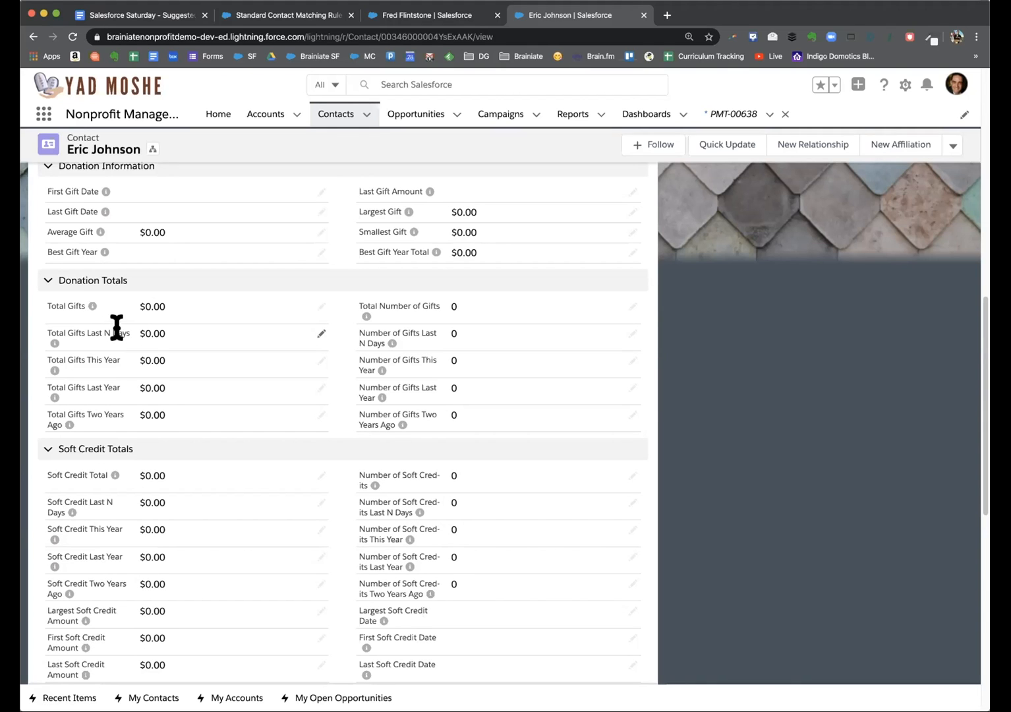
{"action": "scroll", "coordinate": [147, 349], "scroll_direction": "down", "scroll_amount": 2}
{"action": "scroll", "coordinate": [149, 356], "scroll_direction": "down", "scroll_amount": 1}
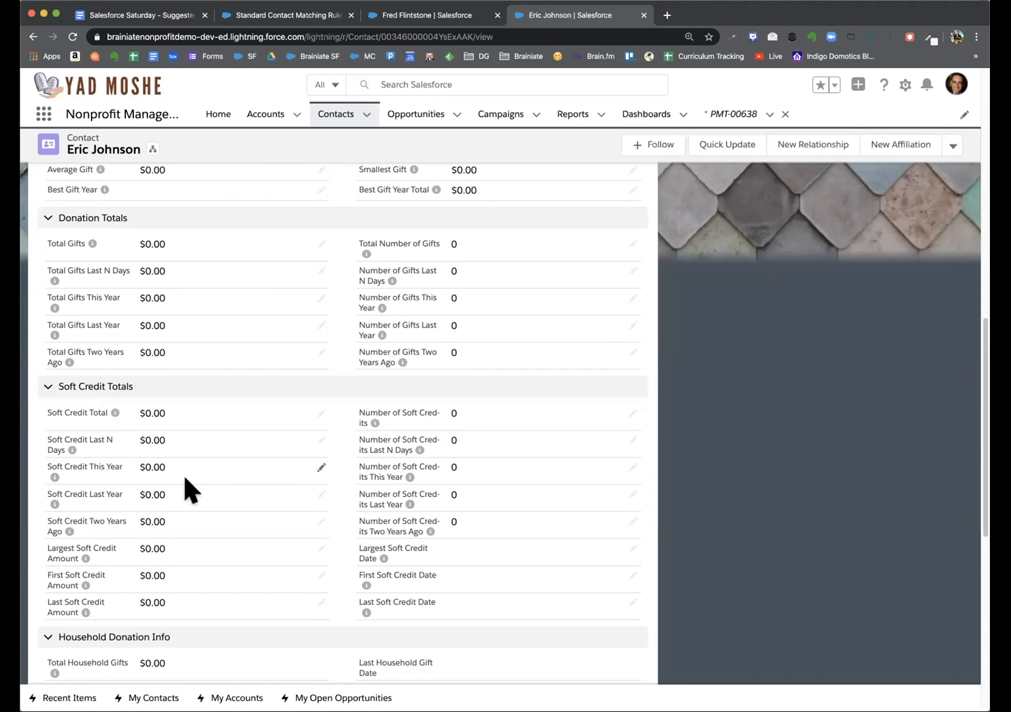
{"action": "scroll", "coordinate": [185, 479], "scroll_direction": "down", "scroll_amount": 5}
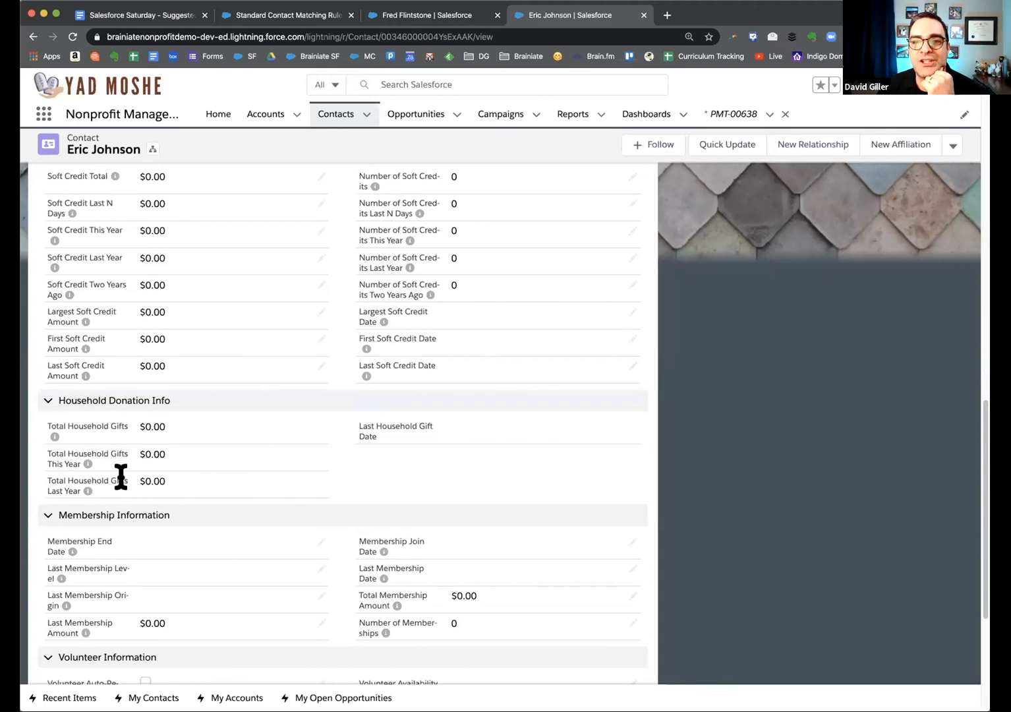
{"action": "scroll", "coordinate": [244, 346], "scroll_direction": "up", "scroll_amount": 1}
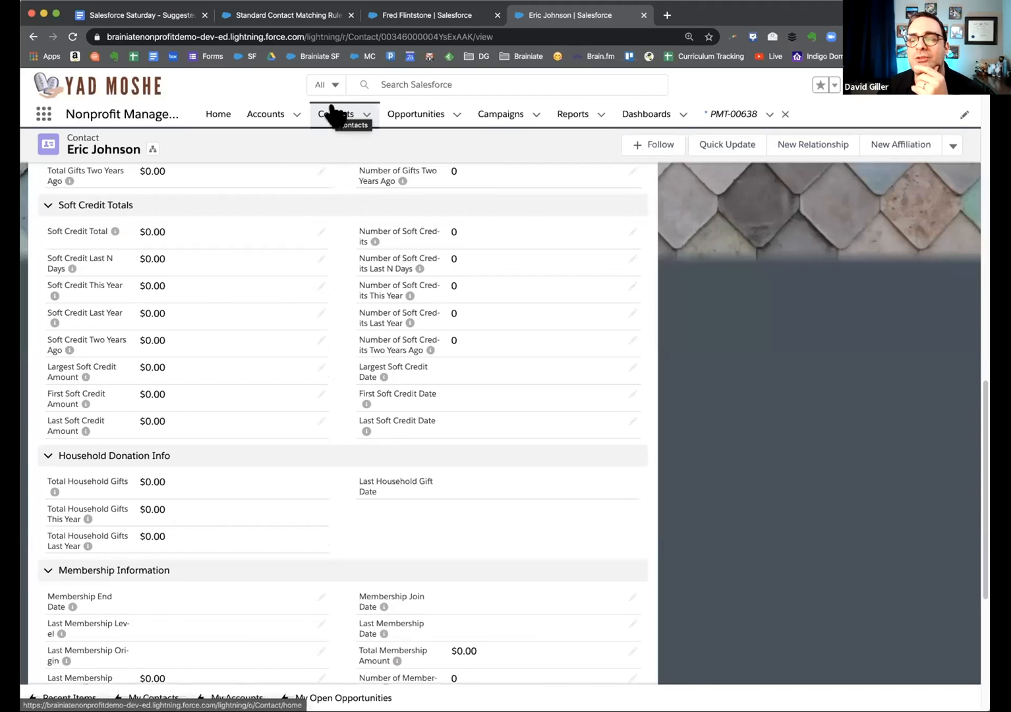
- Open the second contact in the recently viewed contacts list and review her soft credit totals and household donation info
{"action": "left_click", "coordinate": [332, 115]}
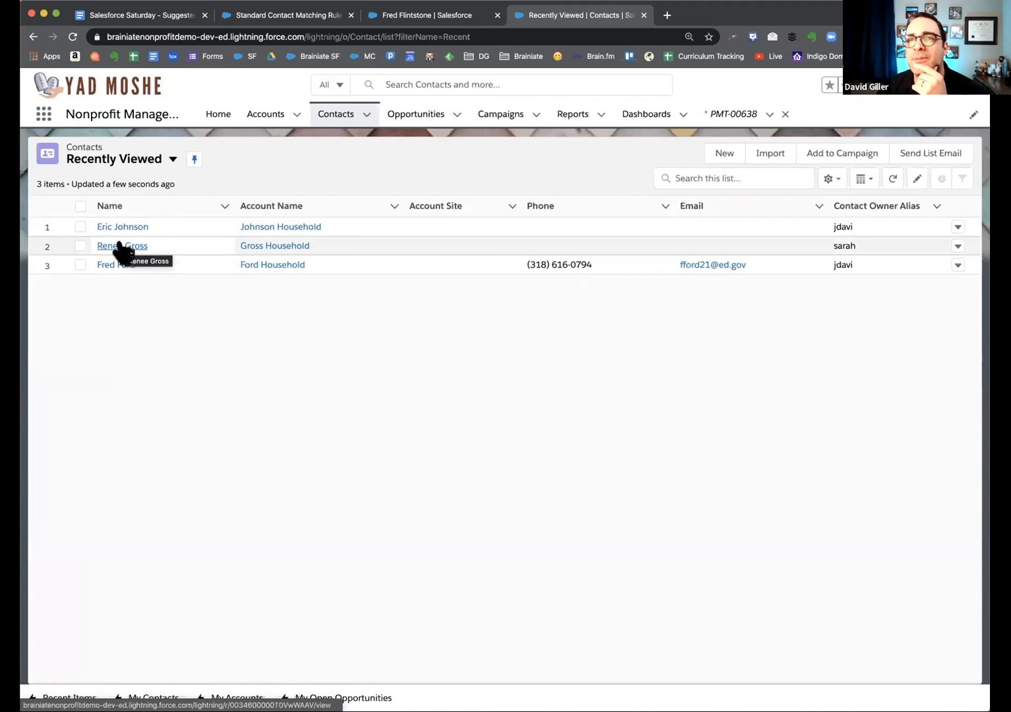
{"action": "left_click", "coordinate": [121, 247]}
{"action": "scroll", "coordinate": [300, 525], "scroll_direction": "down", "scroll_amount": 3}
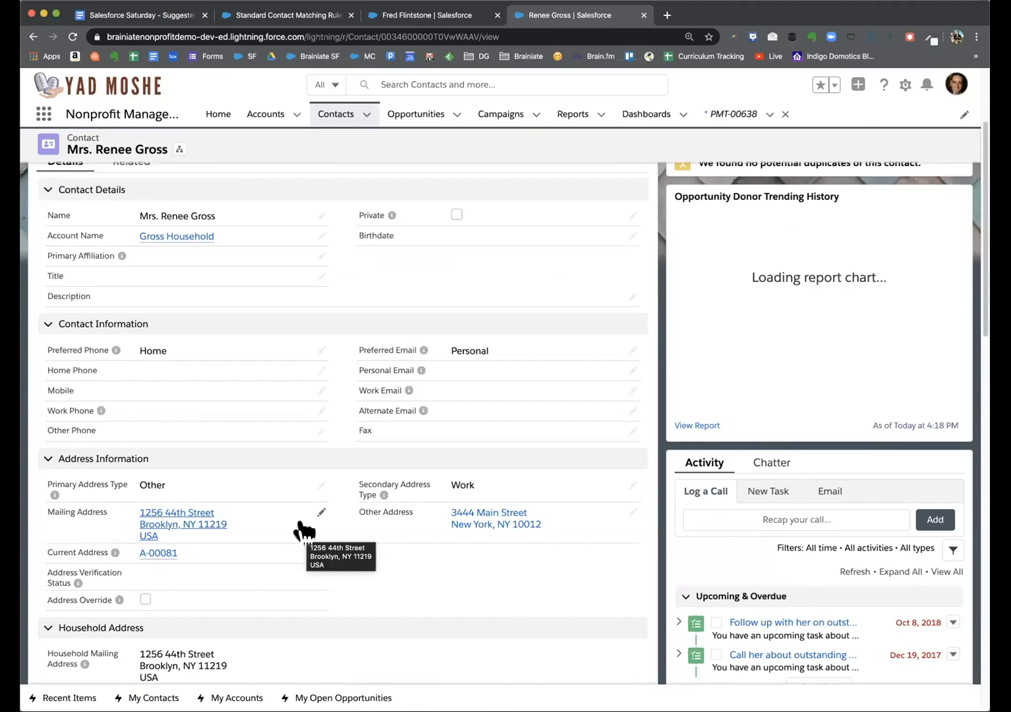
{"action": "scroll", "coordinate": [302, 529], "scroll_direction": "down", "scroll_amount": 10}
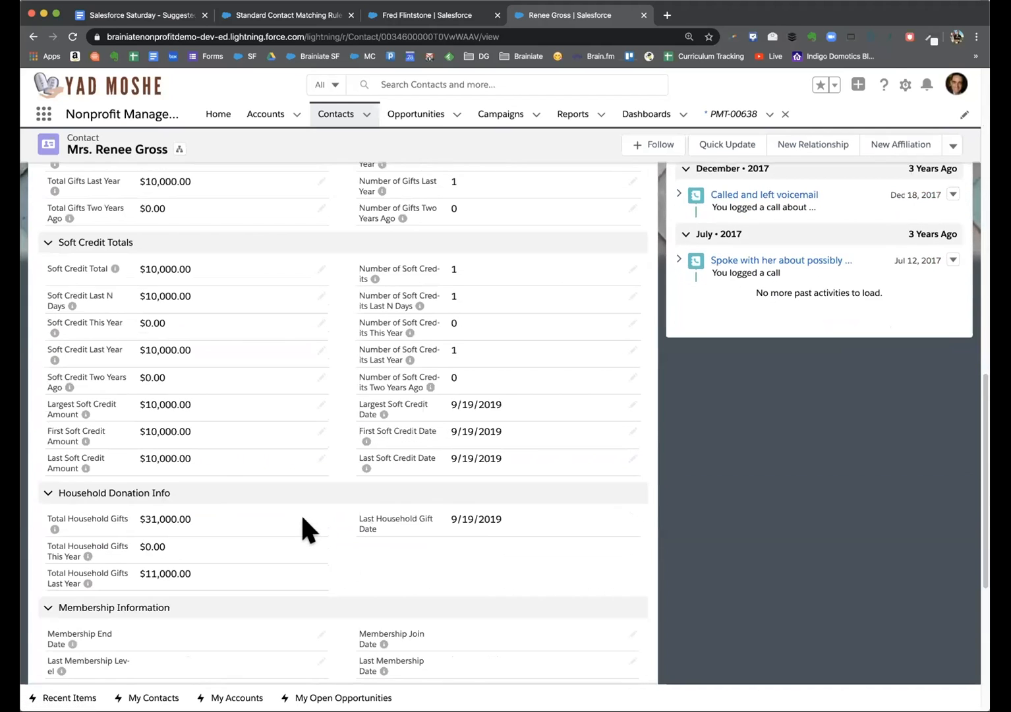
{"action": "scroll", "coordinate": [302, 528], "scroll_direction": "down", "scroll_amount": 4}
{"action": "scroll", "coordinate": [140, 406], "scroll_direction": "up", "scroll_amount": 1}
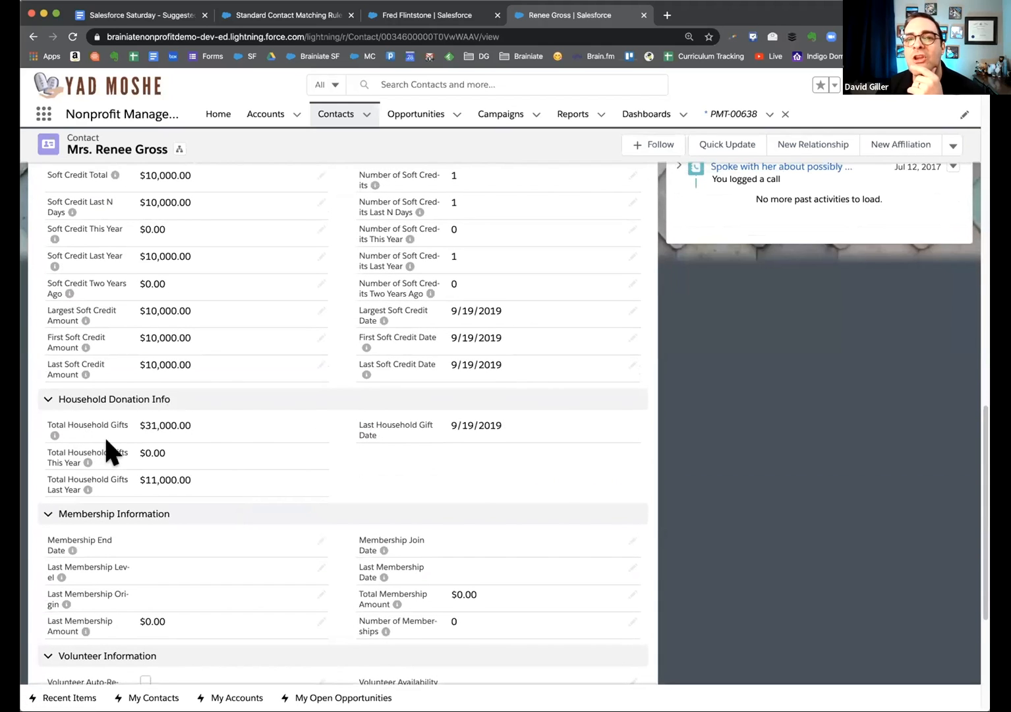
{"action": "scroll", "coordinate": [106, 441], "scroll_direction": "up", "scroll_amount": 1}
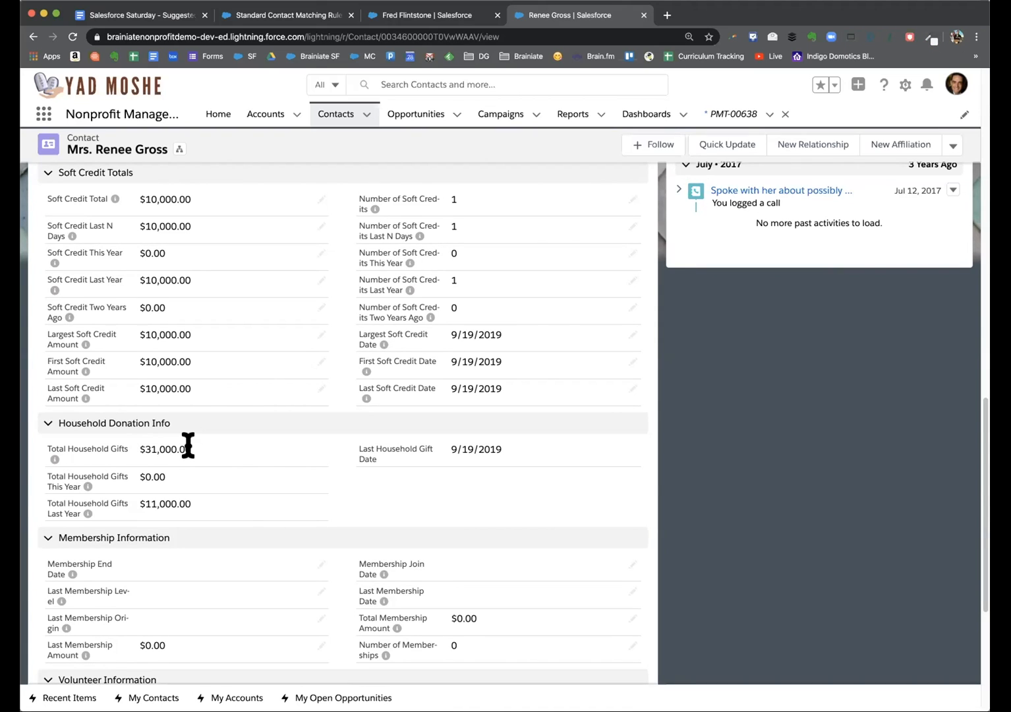
- Compare this contact's individual donation totals with her soft credit totals and total household gifts
{"action": "scroll", "coordinate": [193, 448], "scroll_direction": "down", "scroll_amount": 3}
{"action": "scroll", "coordinate": [192, 449], "scroll_direction": "up", "scroll_amount": 3}
{"action": "scroll", "coordinate": [195, 454], "scroll_direction": "up", "scroll_amount": 4}
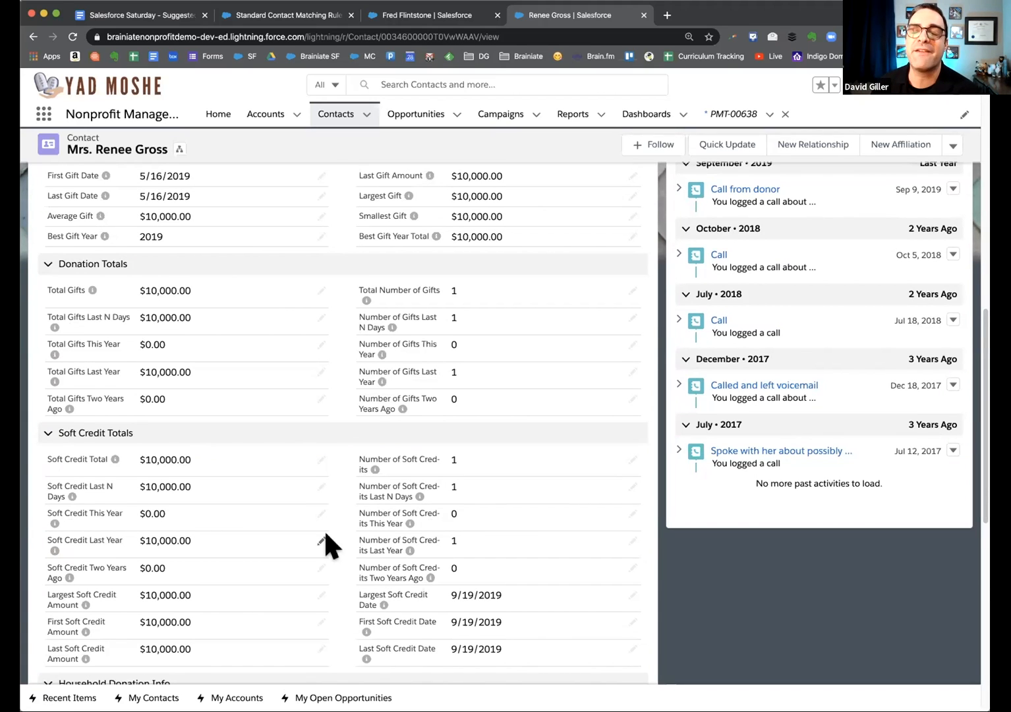
{"action": "scroll", "coordinate": [326, 533], "scroll_direction": "down", "scroll_amount": 2}
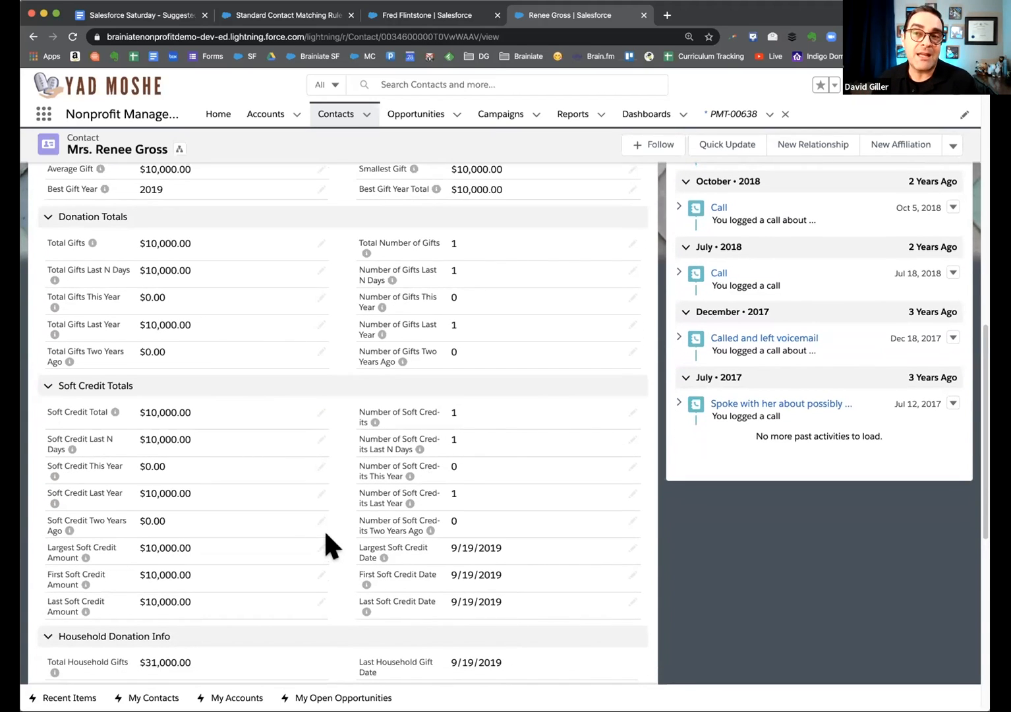
{"action": "scroll", "coordinate": [326, 532], "scroll_direction": "down", "scroll_amount": 1}
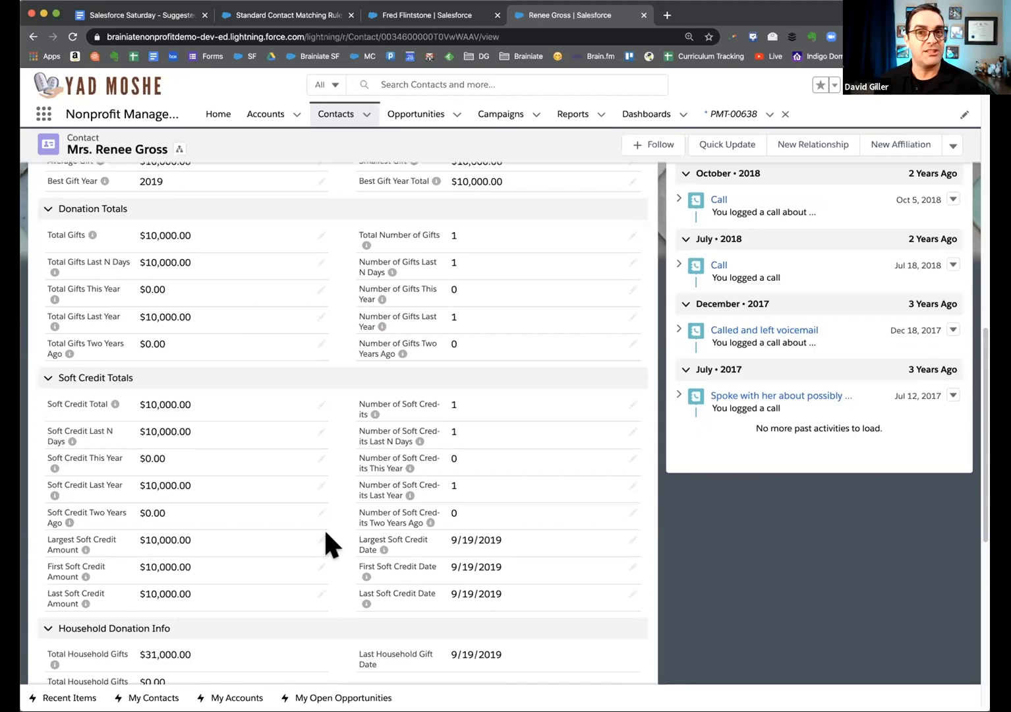
{"action": "scroll", "coordinate": [323, 528], "scroll_direction": "down", "scroll_amount": 5}
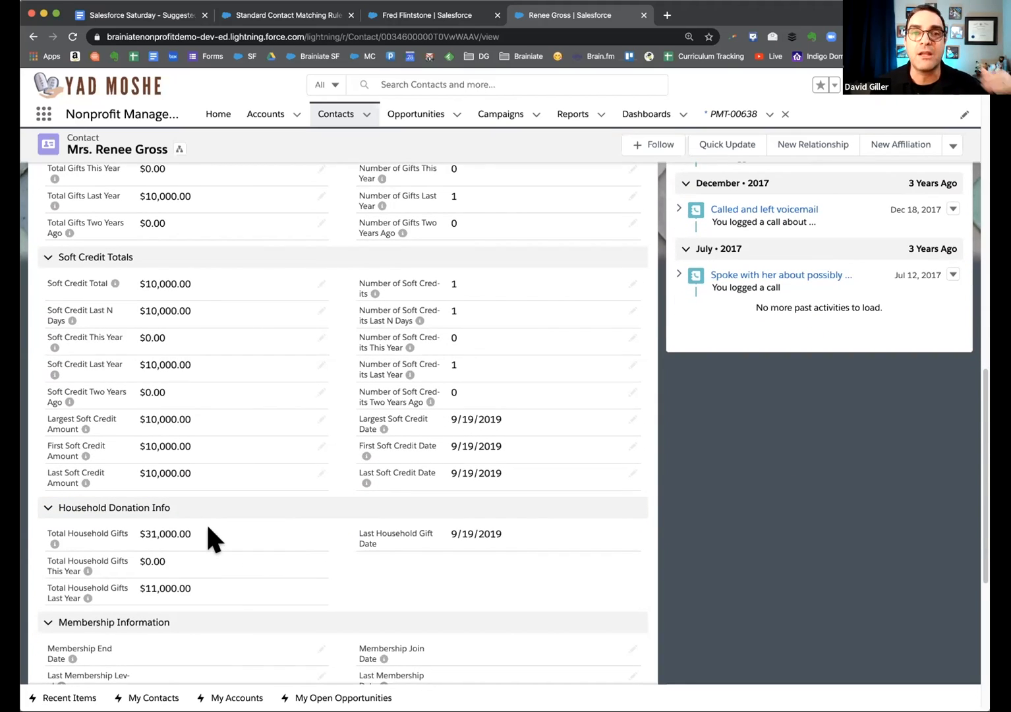
{"action": "scroll", "coordinate": [208, 527], "scroll_direction": "down", "scroll_amount": 1}
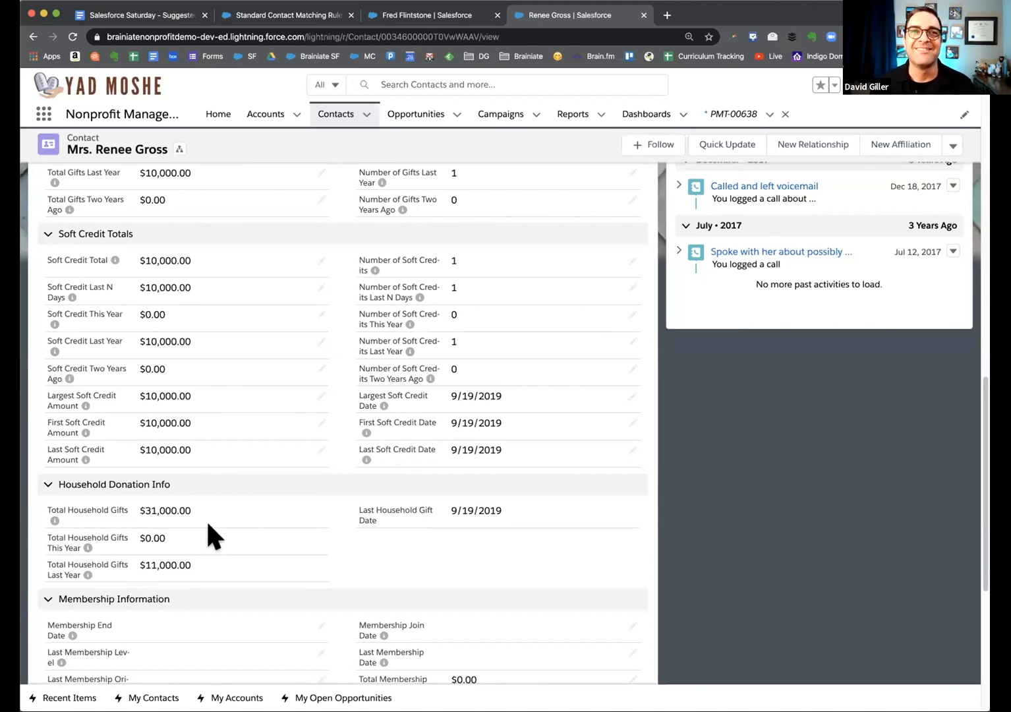
{"action": "scroll", "coordinate": [215, 543], "scroll_direction": "up", "scroll_amount": 3}
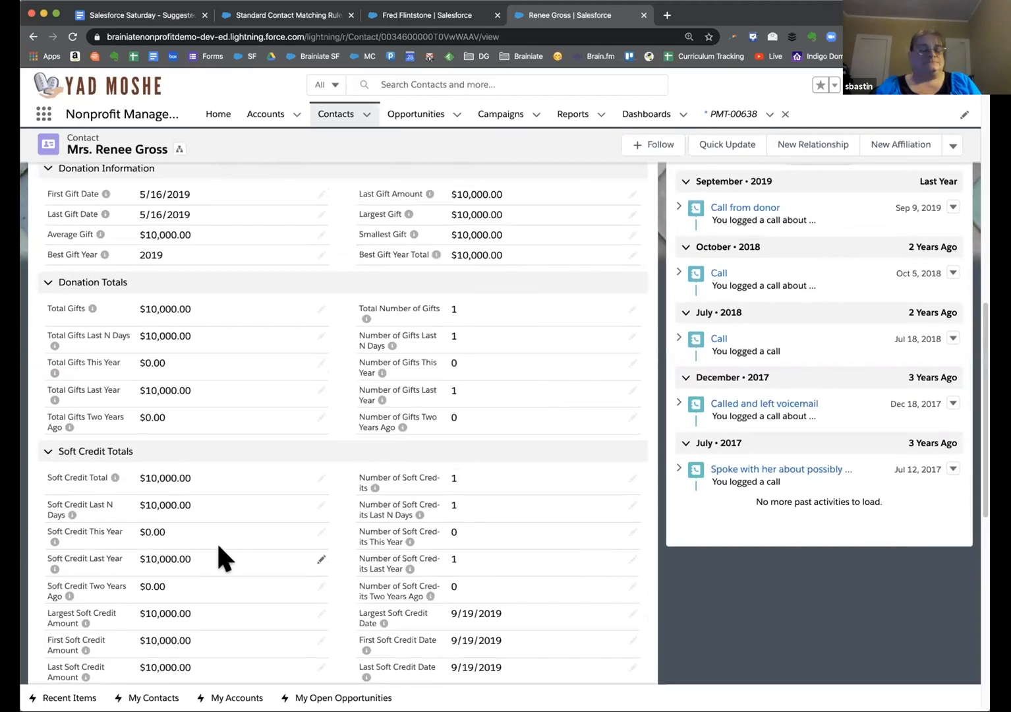
- Open the contact's household account and review the account's donation information, donation totals and membership information
{"action": "scroll", "coordinate": [217, 541], "scroll_direction": "up", "scroll_amount": 10}
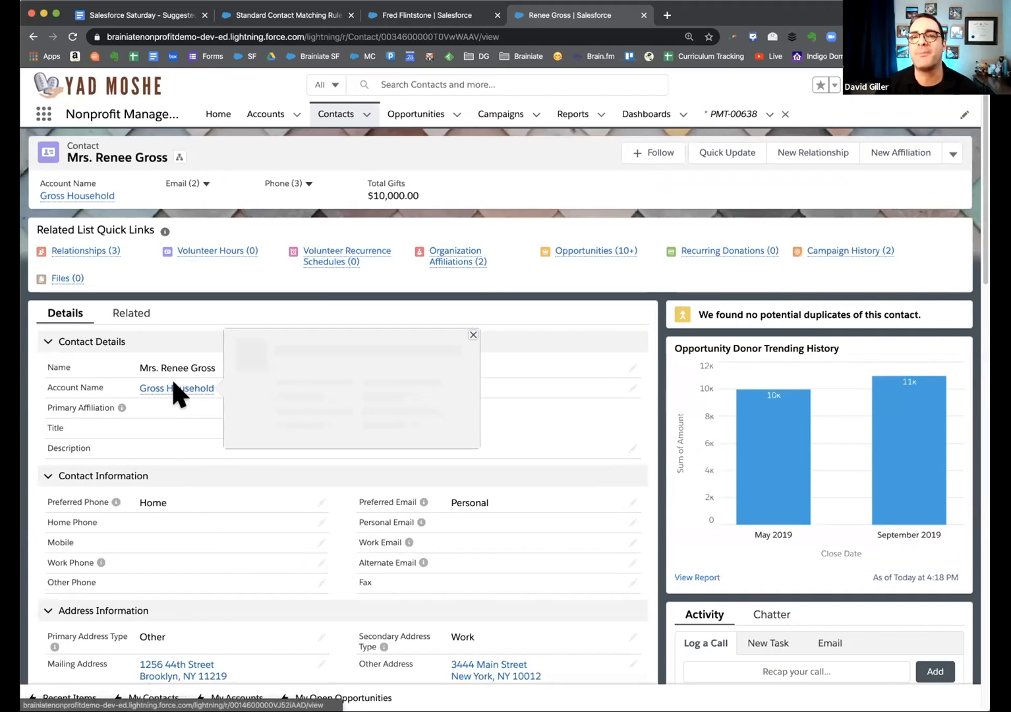
{"action": "left_click", "coordinate": [174, 390]}
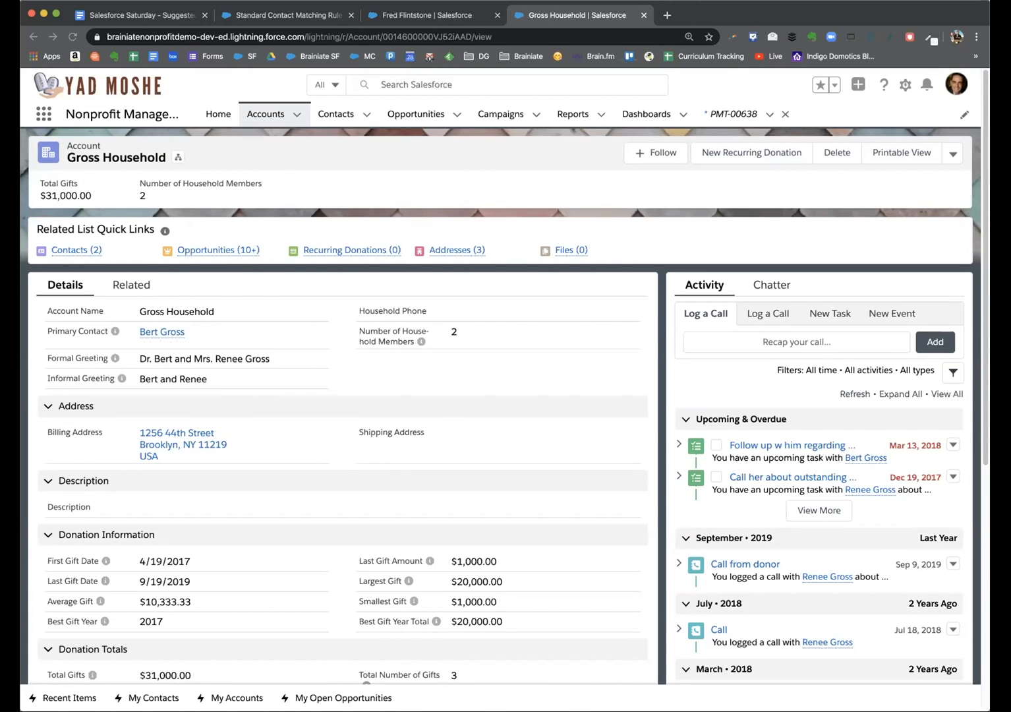
{"action": "scroll", "coordinate": [362, 524], "scroll_direction": "down", "scroll_amount": 5}
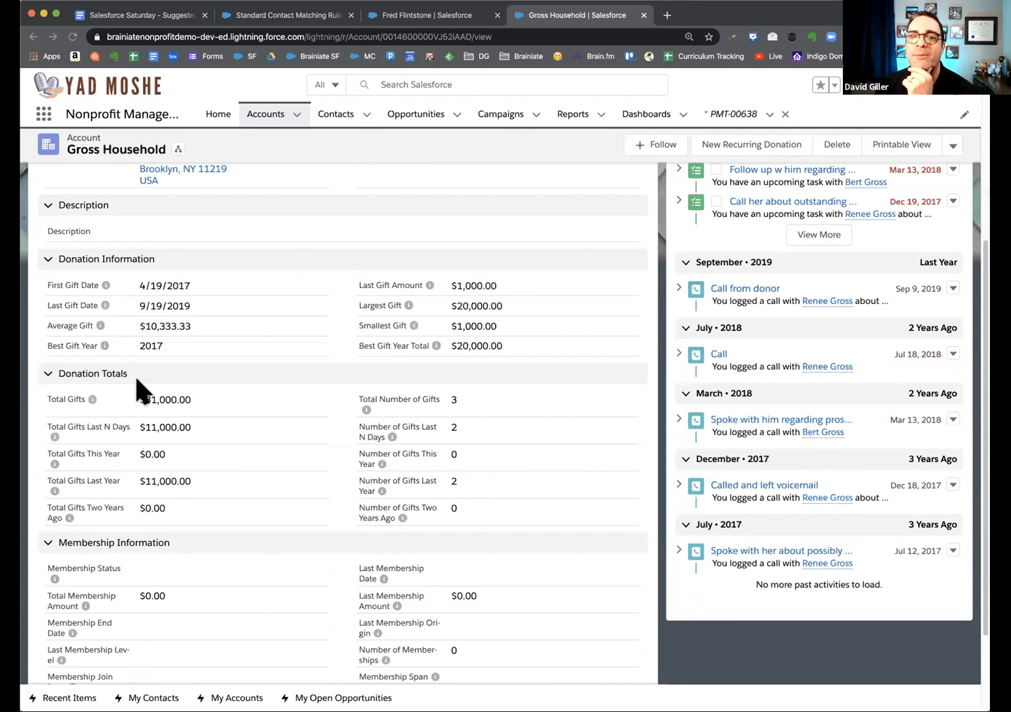
{"action": "scroll", "coordinate": [165, 475], "scroll_direction": "down", "scroll_amount": 4}
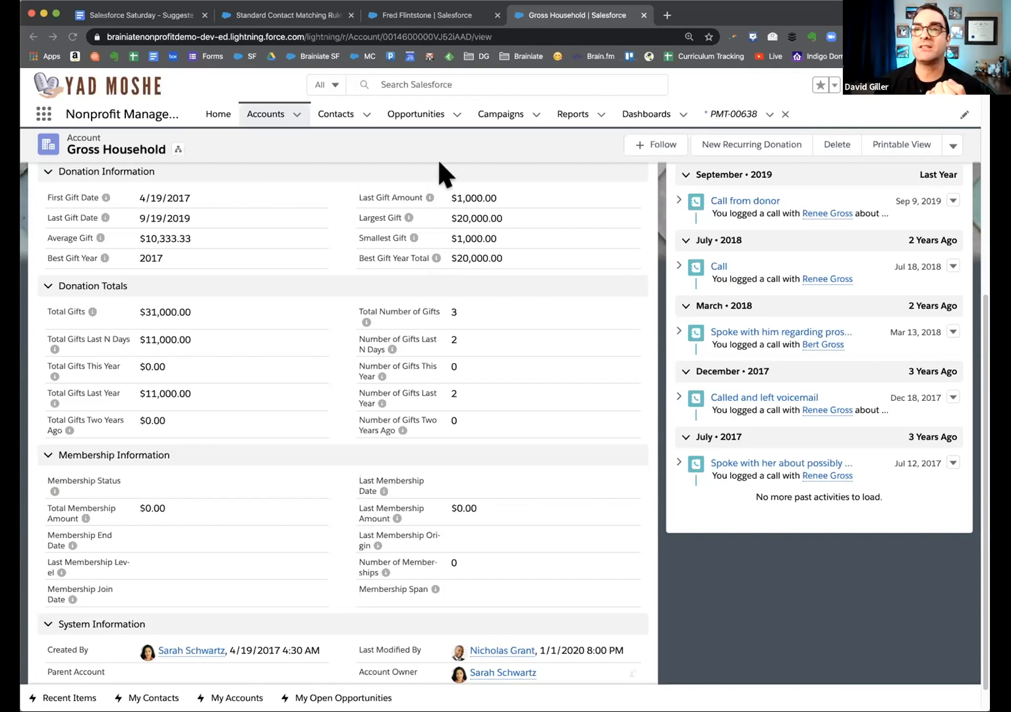
- Start a new opportunity to review the available record types, and cancel without creating one
{"action": "left_click", "coordinate": [455, 116]}
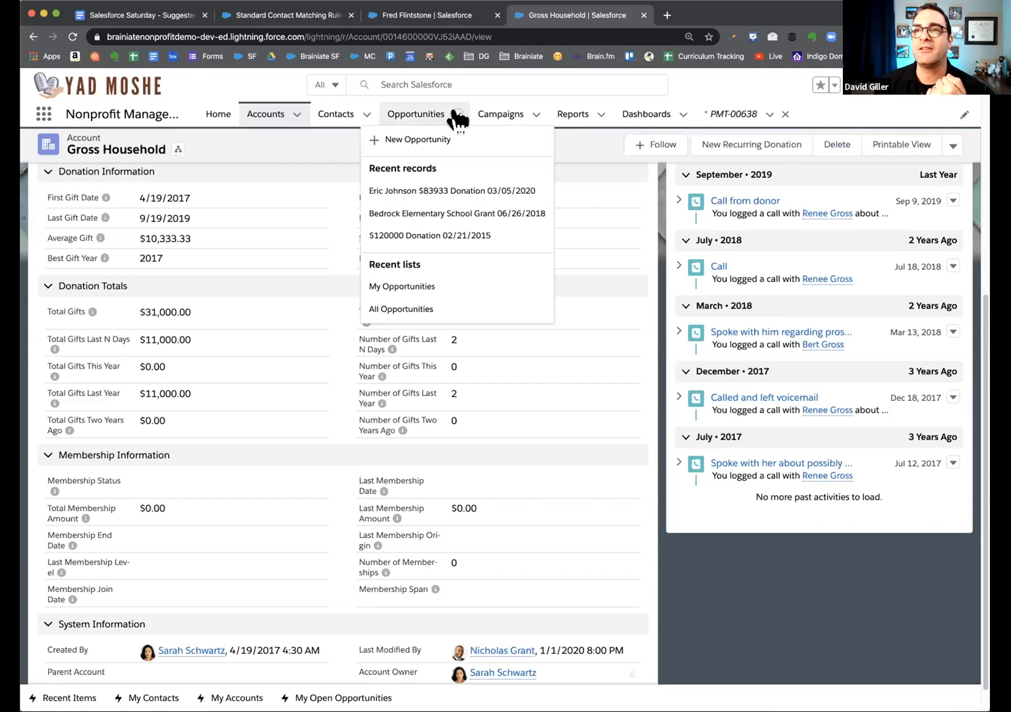
{"action": "left_click", "coordinate": [441, 139]}
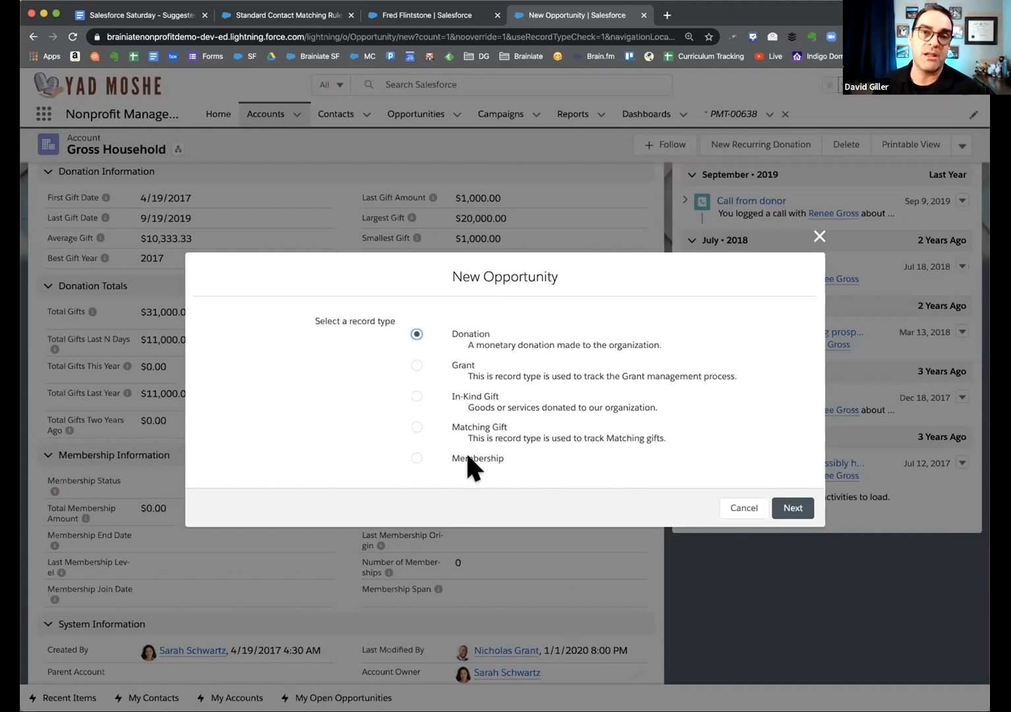
{"action": "left_click", "coordinate": [733, 508]}
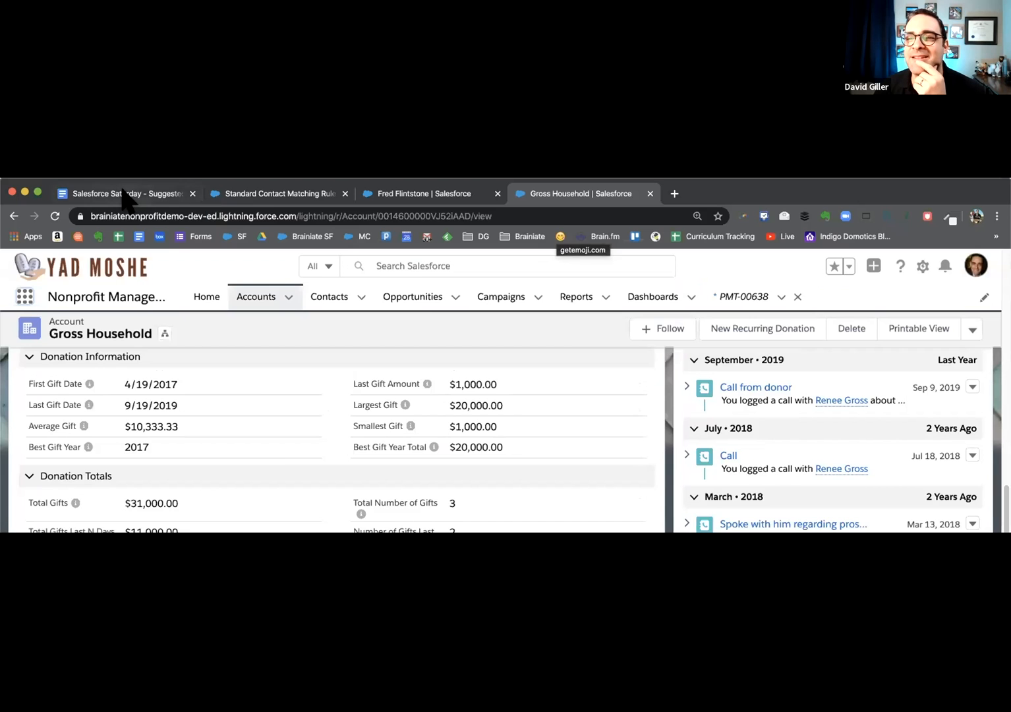
- Check the Suggested Topics to Discuss document and return to the household account record
{"action": "left_click", "coordinate": [125, 195]}
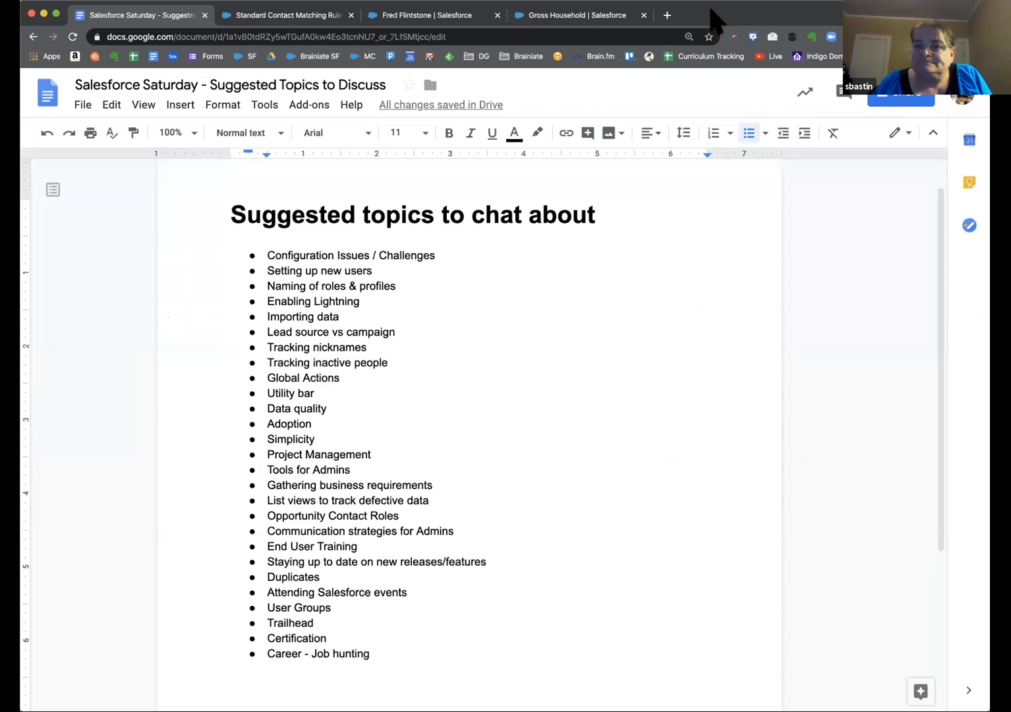
{"action": "left_click", "coordinate": [572, 14]}
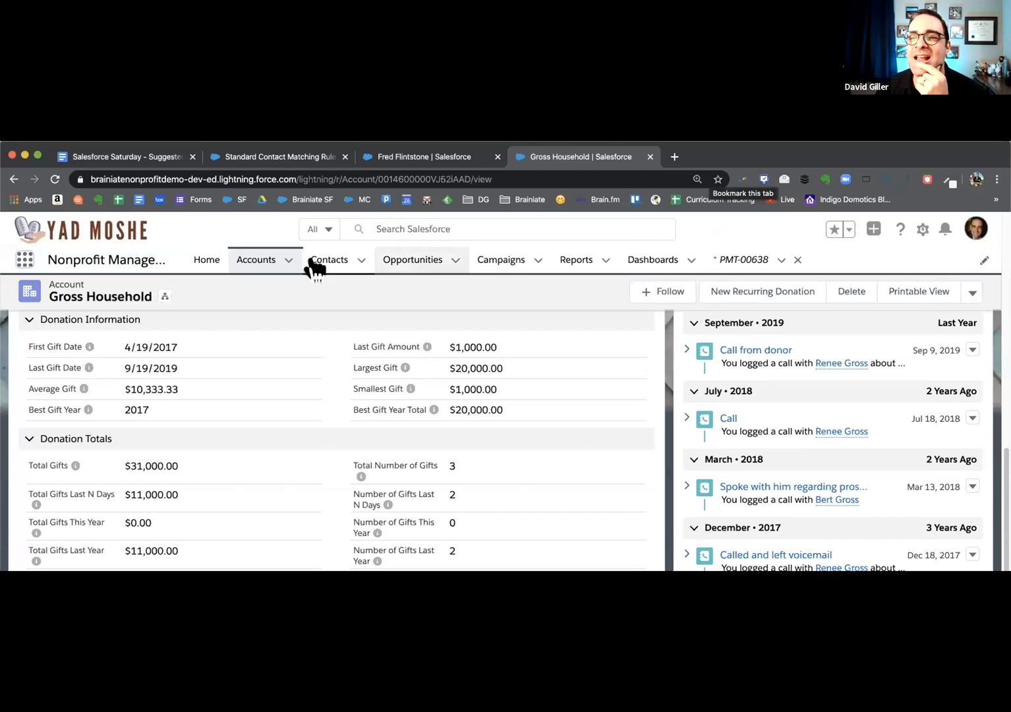
- Open the household's other contact from the account's related contacts and review his donation information and donation totals
{"action": "scroll", "coordinate": [285, 212], "scroll_direction": "up", "scroll_amount": 10}
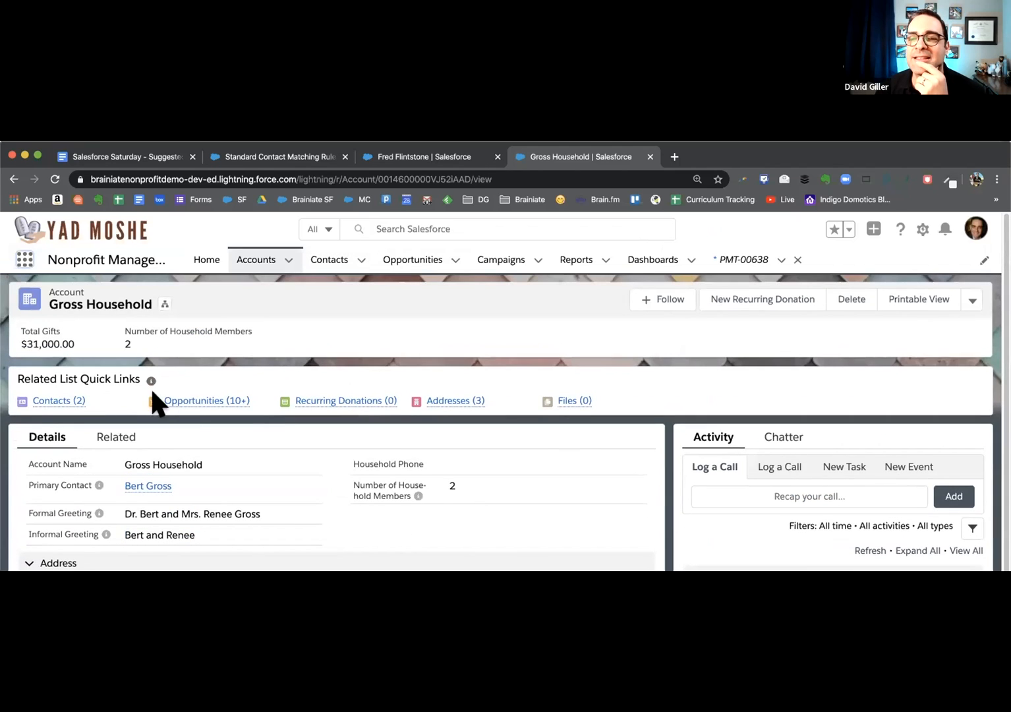
{"action": "left_click", "coordinate": [43, 401]}
{"action": "left_click", "coordinate": [89, 507]}
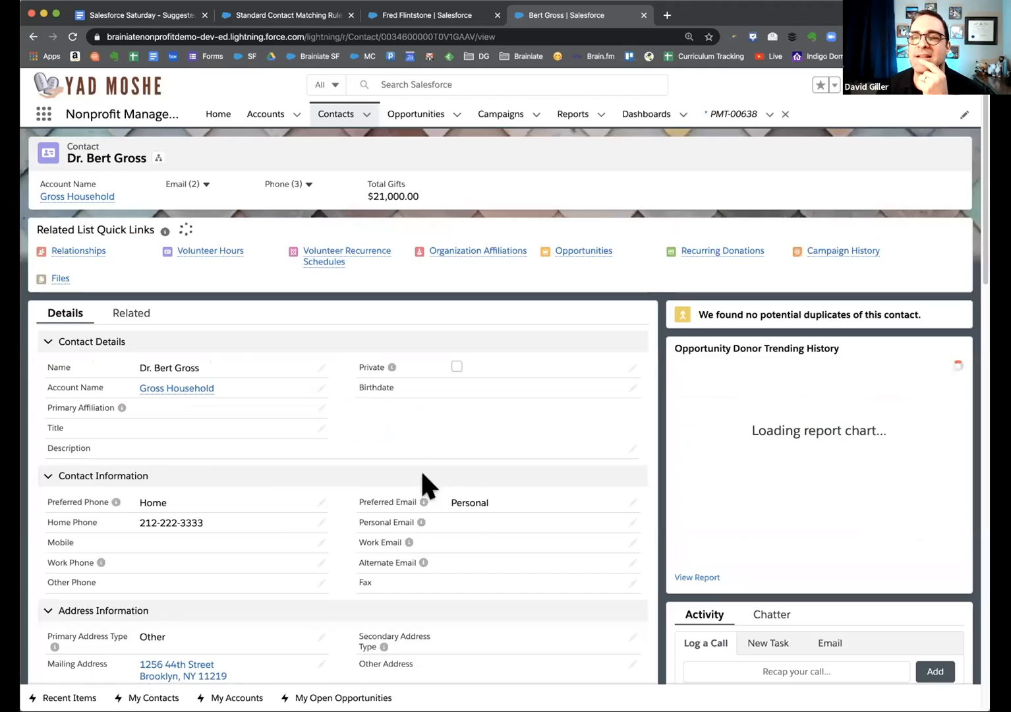
{"action": "scroll", "coordinate": [315, 580], "scroll_direction": "down", "scroll_amount": 6}
{"action": "scroll", "coordinate": [316, 588], "scroll_direction": "down", "scroll_amount": 1}
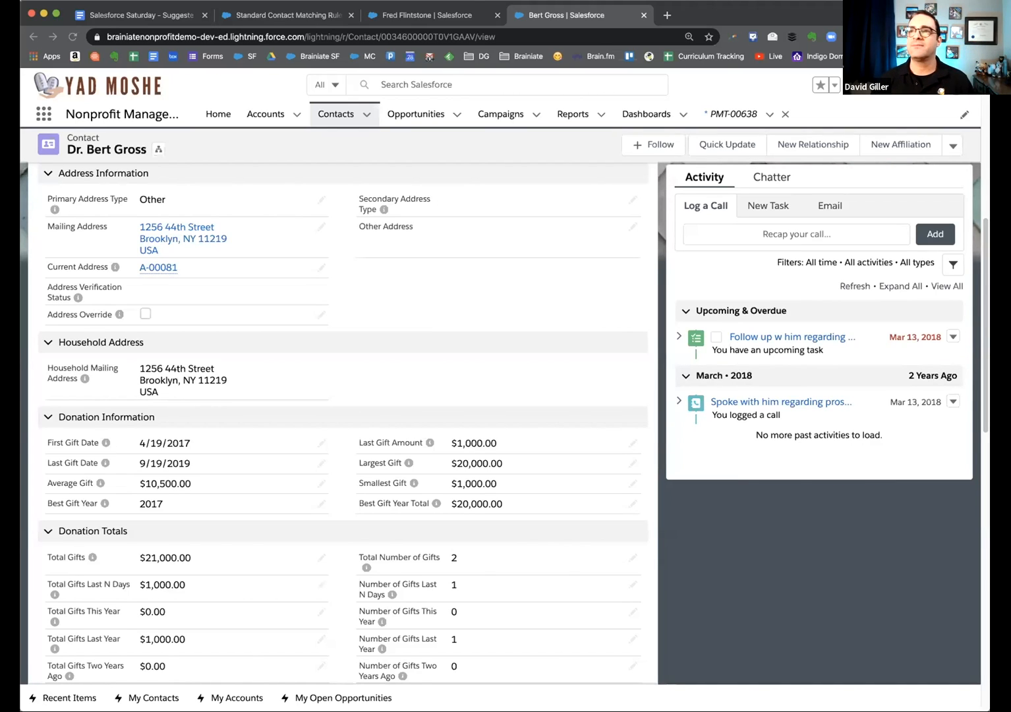
- Search the web for "insycle" in a new browser tab and open the Insycle website
{"action": "left_click", "coordinate": [667, 15]}
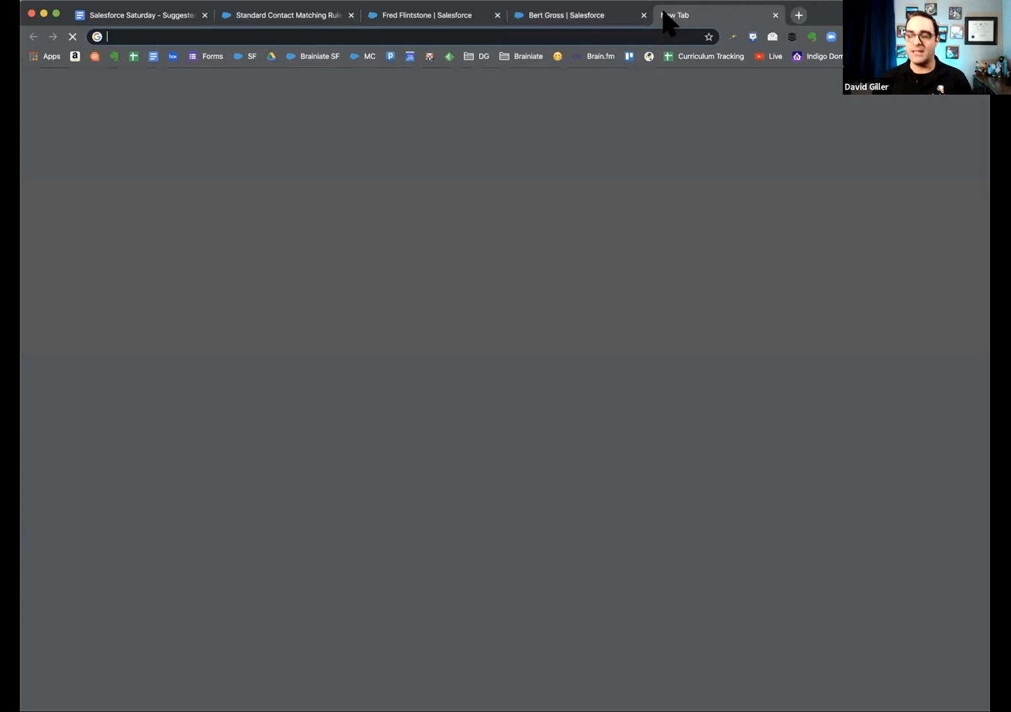
{"action": "type", "text": "insyc"}
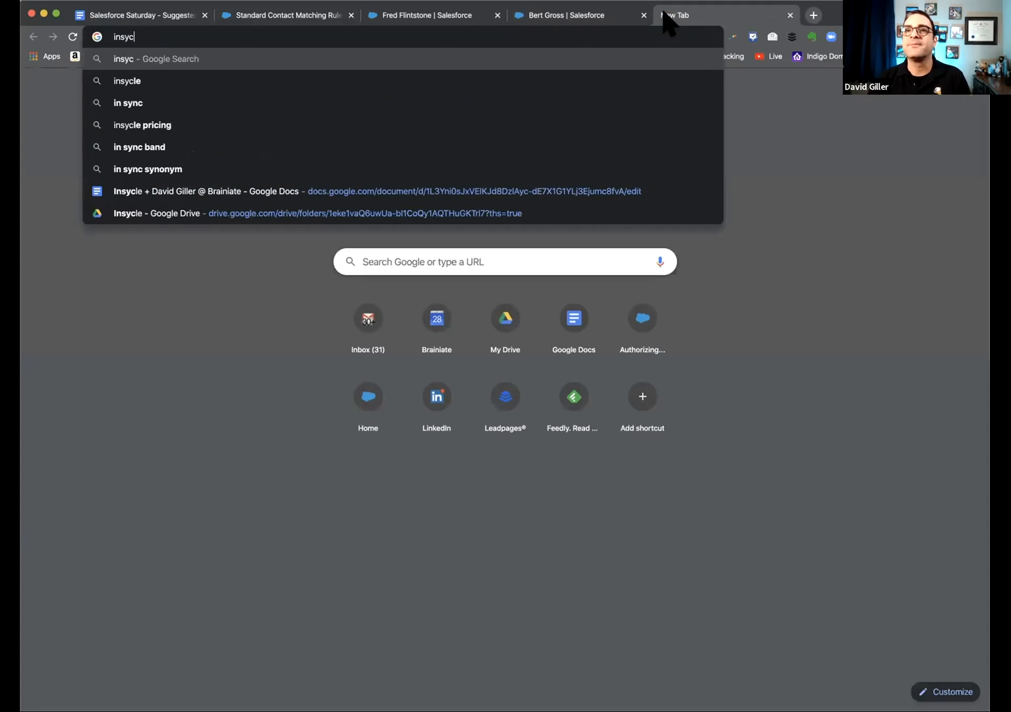
{"action": "type", "text": "le"}
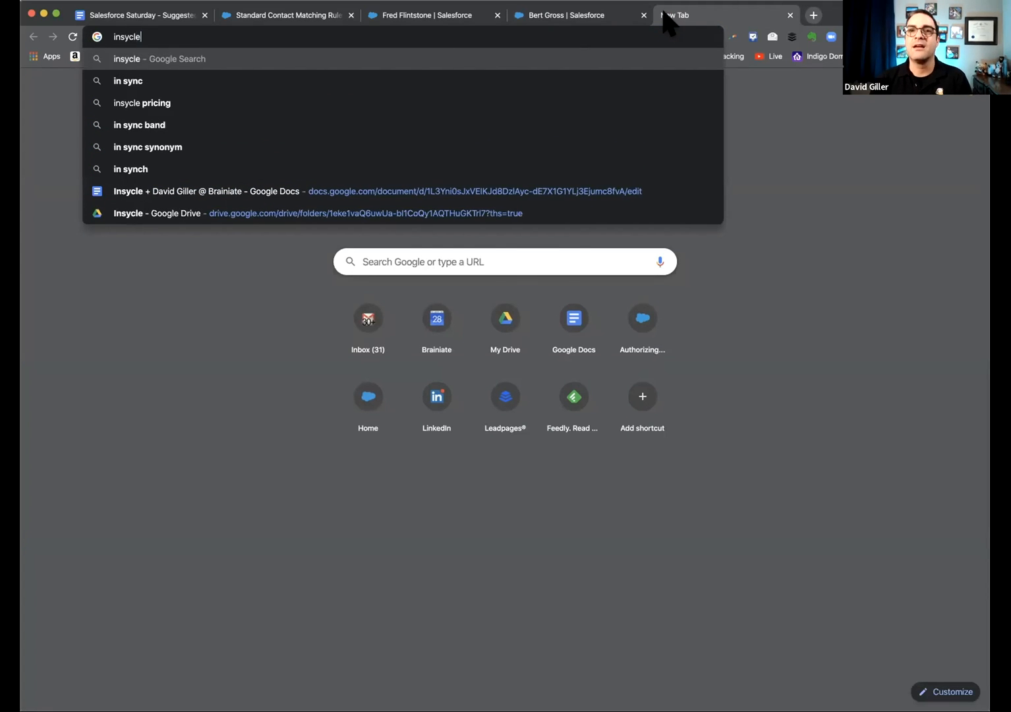
{"action": "key", "text": "Return"}
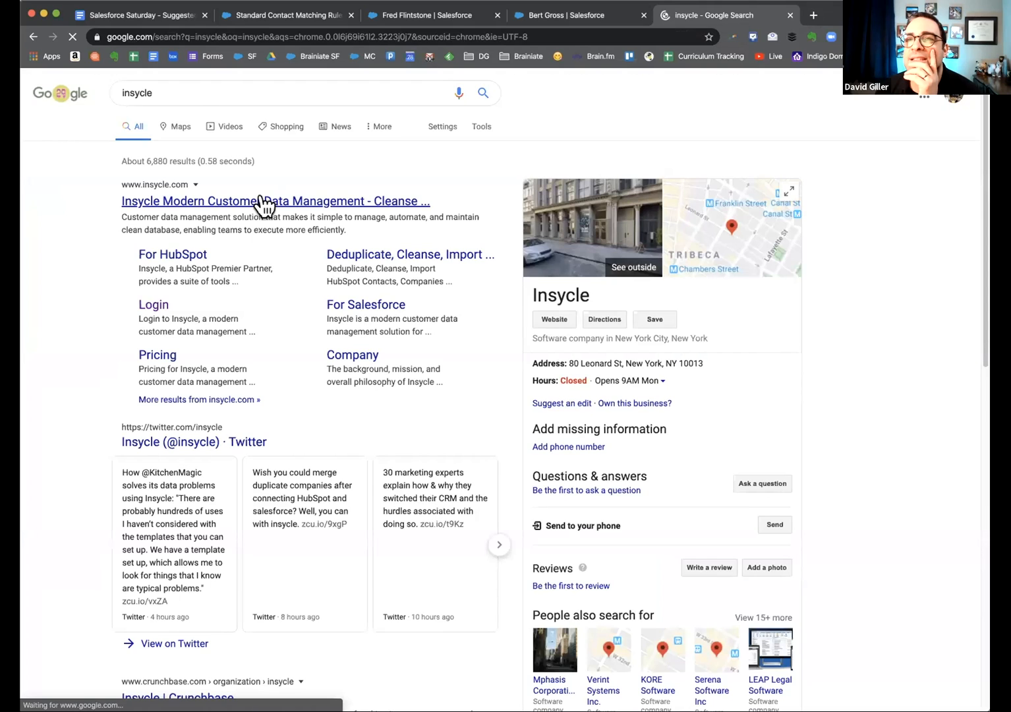
{"action": "left_click", "coordinate": [261, 200]}
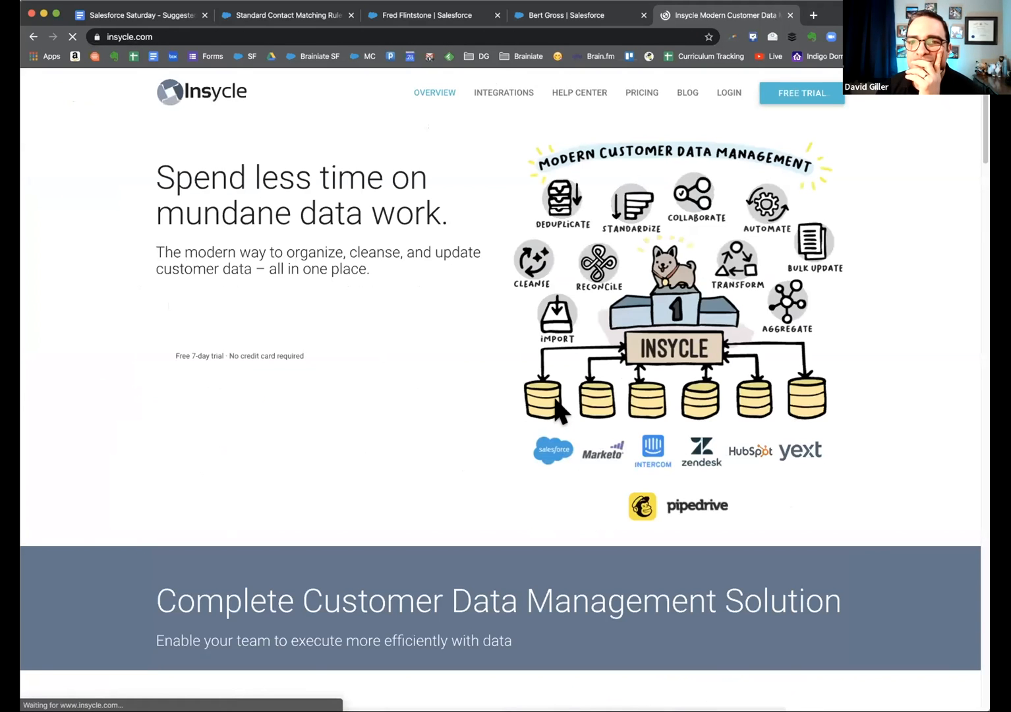
- Review the Insycle overview page, including its product video and data management features
{"action": "scroll", "coordinate": [553, 394], "scroll_direction": "down", "scroll_amount": 1}
{"action": "scroll", "coordinate": [553, 394], "scroll_direction": "down", "scroll_amount": 4}
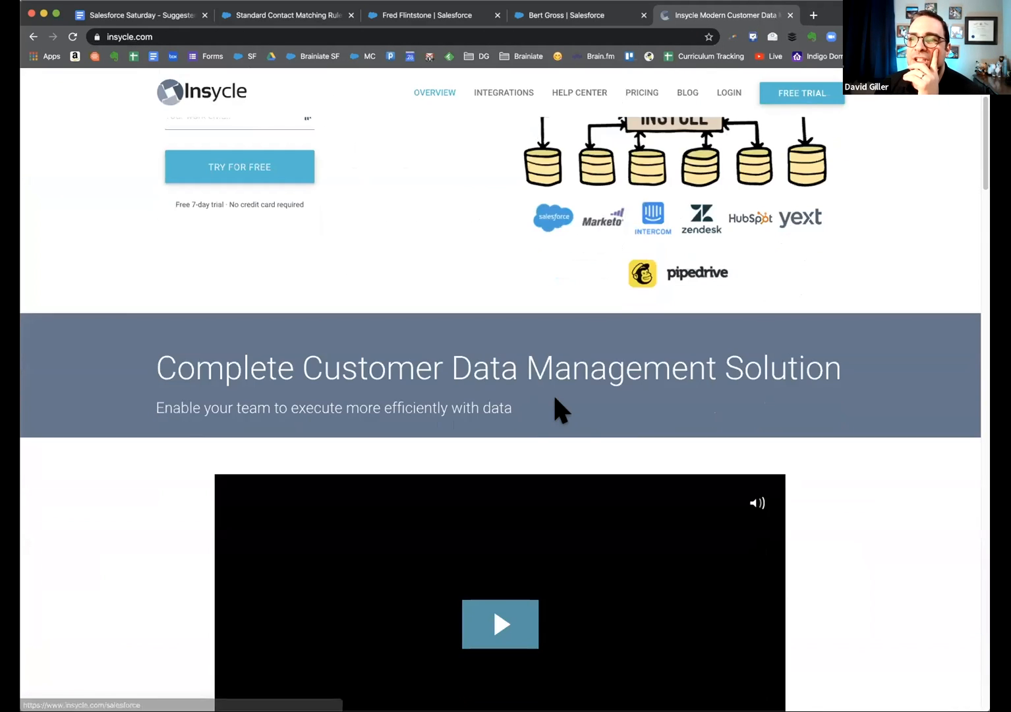
{"action": "scroll", "coordinate": [554, 398], "scroll_direction": "down", "scroll_amount": 5}
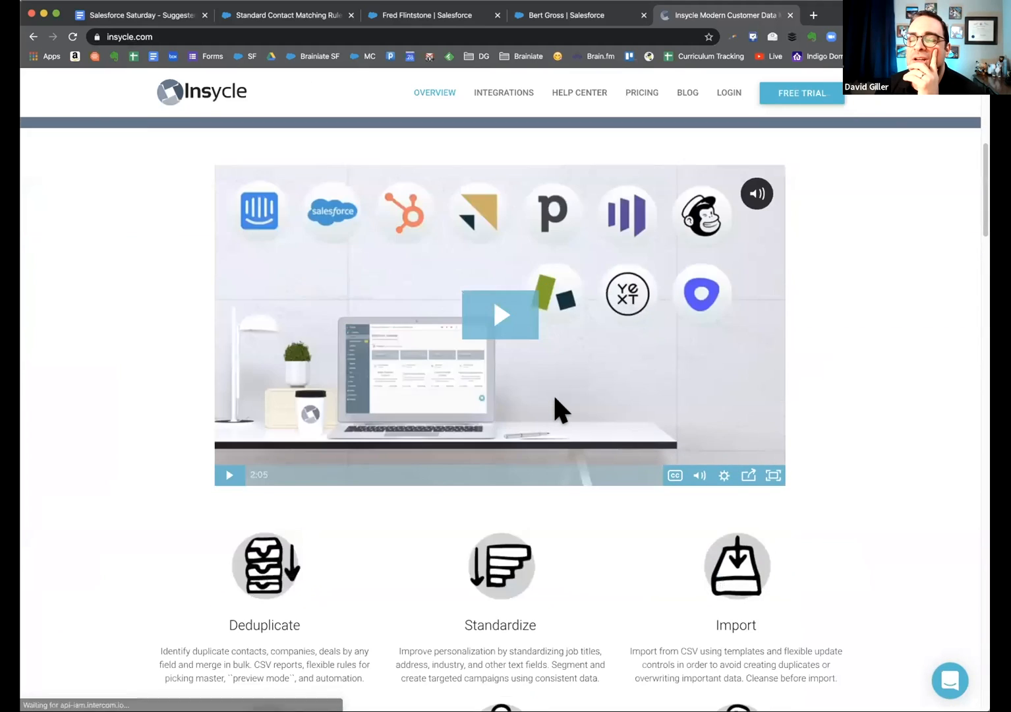
{"action": "scroll", "coordinate": [555, 401], "scroll_direction": "up", "scroll_amount": 9}
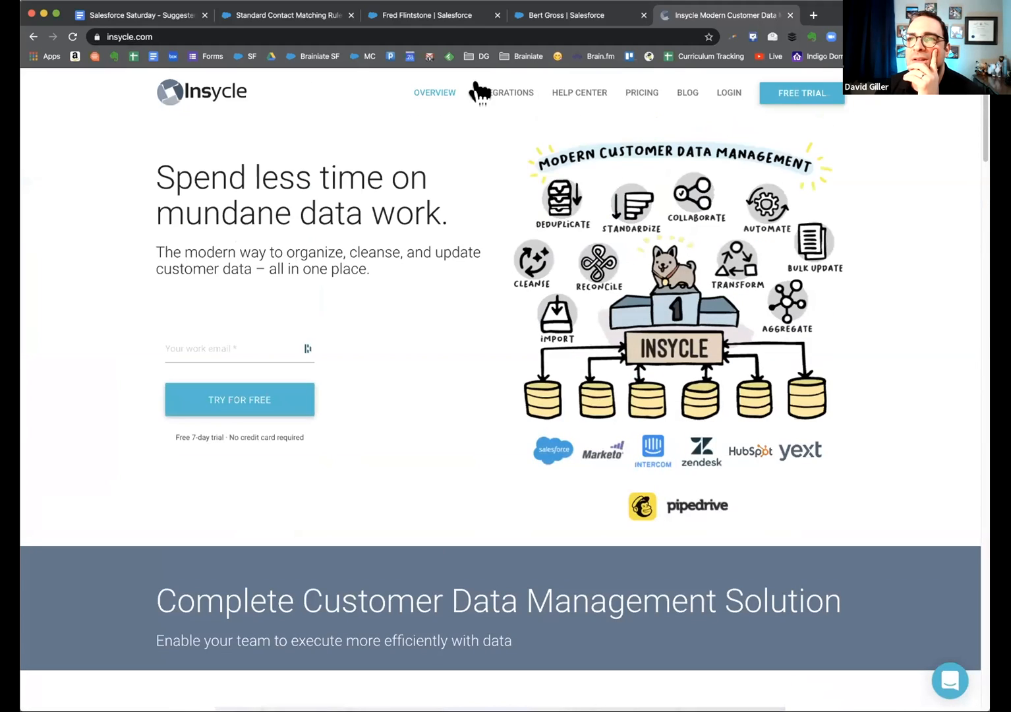
- Open Insycle's Salesforce integration page and review its sections on deduplication, bulk linking of leads and contacts, and data cleansing
{"action": "left_click", "coordinate": [504, 137]}
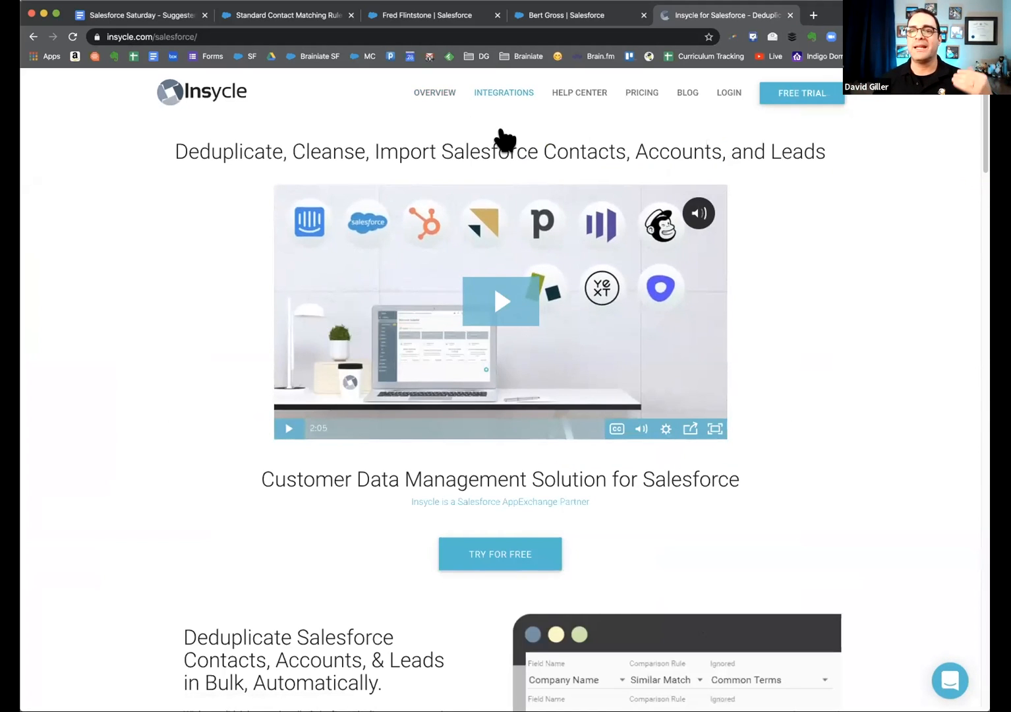
{"action": "scroll", "coordinate": [558, 303], "scroll_direction": "down", "scroll_amount": 6}
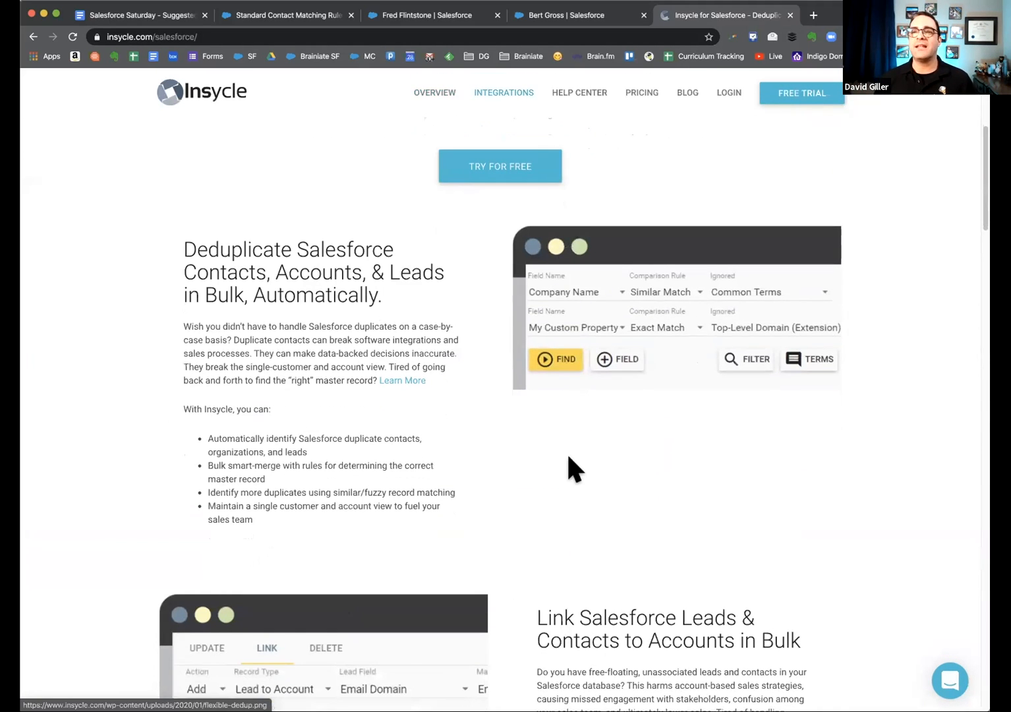
{"action": "scroll", "coordinate": [568, 457], "scroll_direction": "down", "scroll_amount": 3}
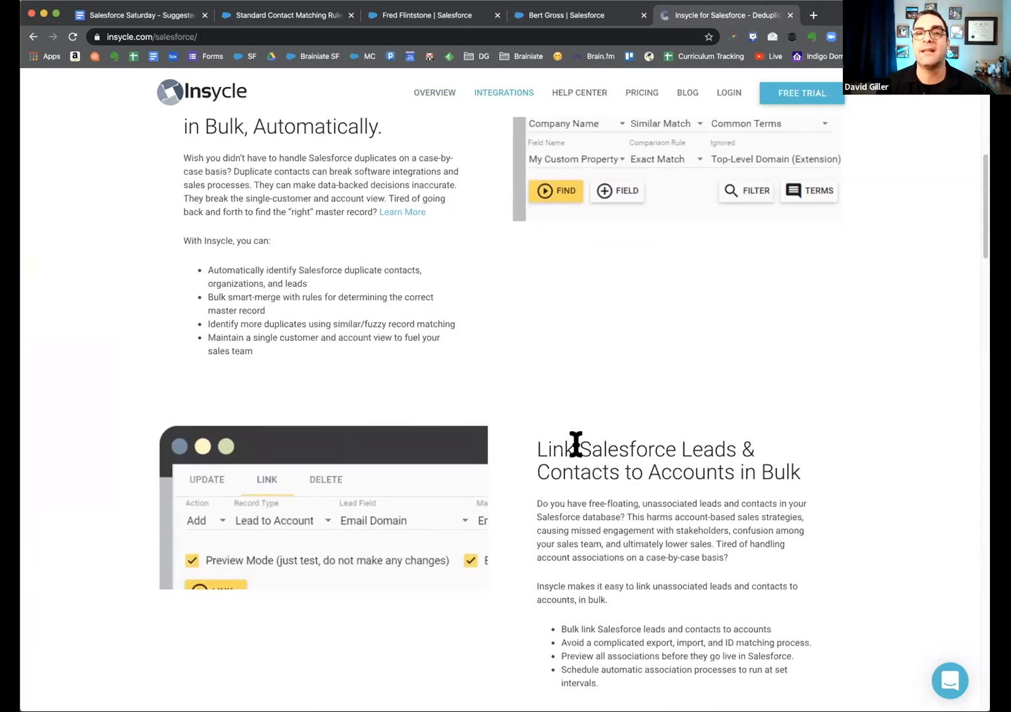
{"action": "scroll", "coordinate": [576, 443], "scroll_direction": "down", "scroll_amount": 3}
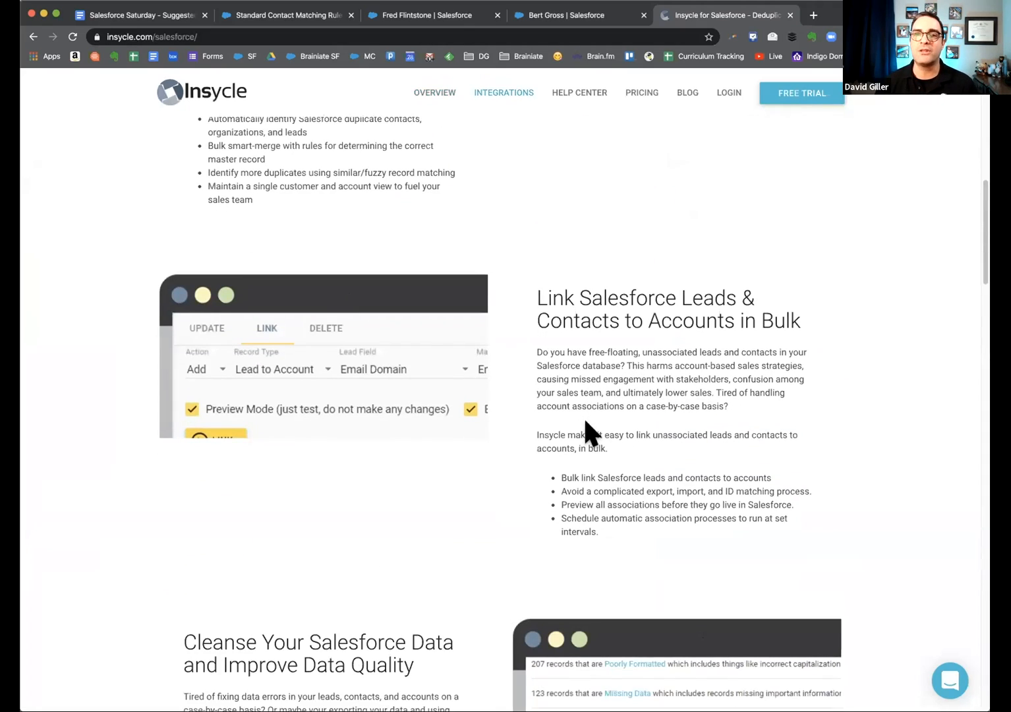
{"action": "scroll", "coordinate": [585, 422], "scroll_direction": "down", "scroll_amount": 2}
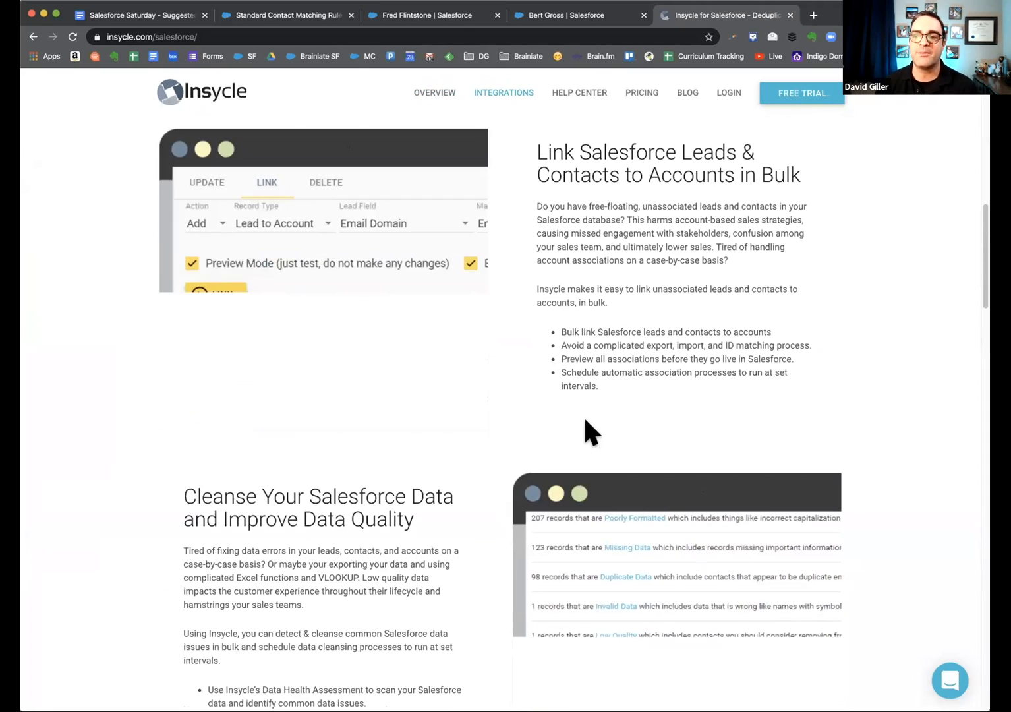
{"action": "scroll", "coordinate": [585, 422], "scroll_direction": "up", "scroll_amount": 5}
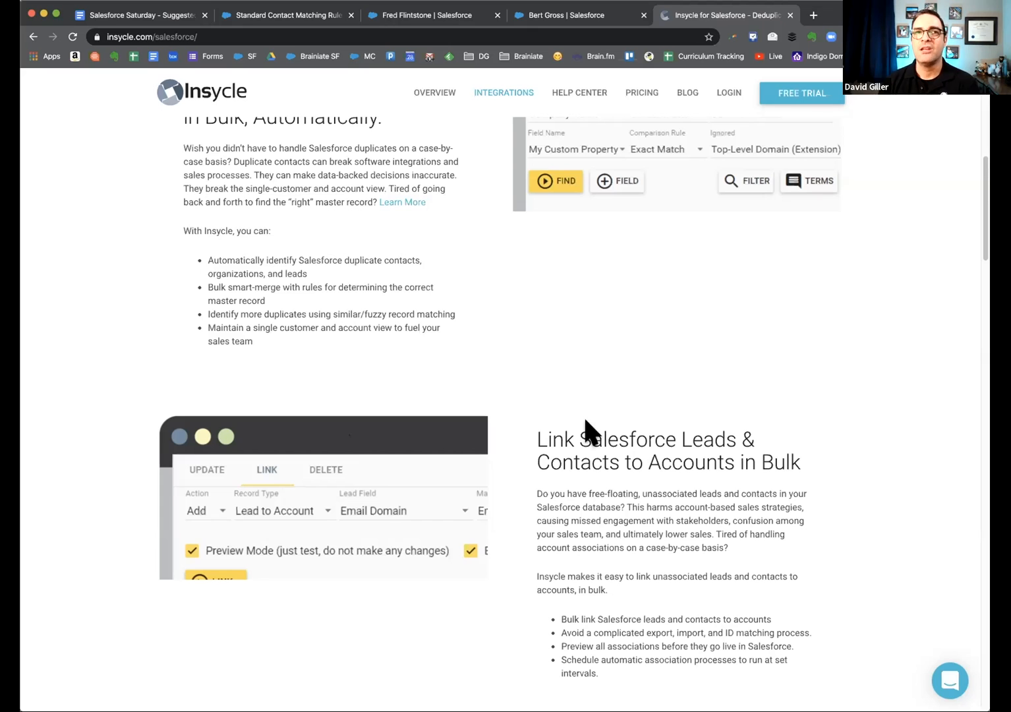
{"action": "scroll", "coordinate": [629, 429], "scroll_direction": "up", "scroll_amount": 10}
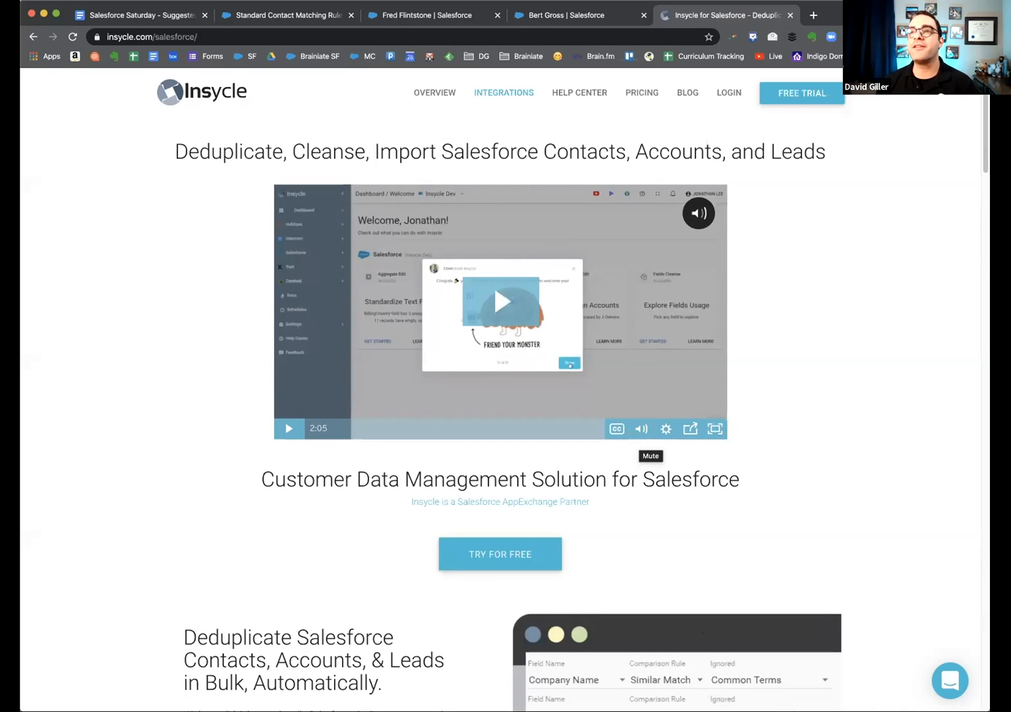
- Search the web for "cloudingo" in a new browser tab and open the Cloudingo website
{"action": "left_click", "coordinate": [813, 15]}
{"action": "type", "text": "cloudingo"}
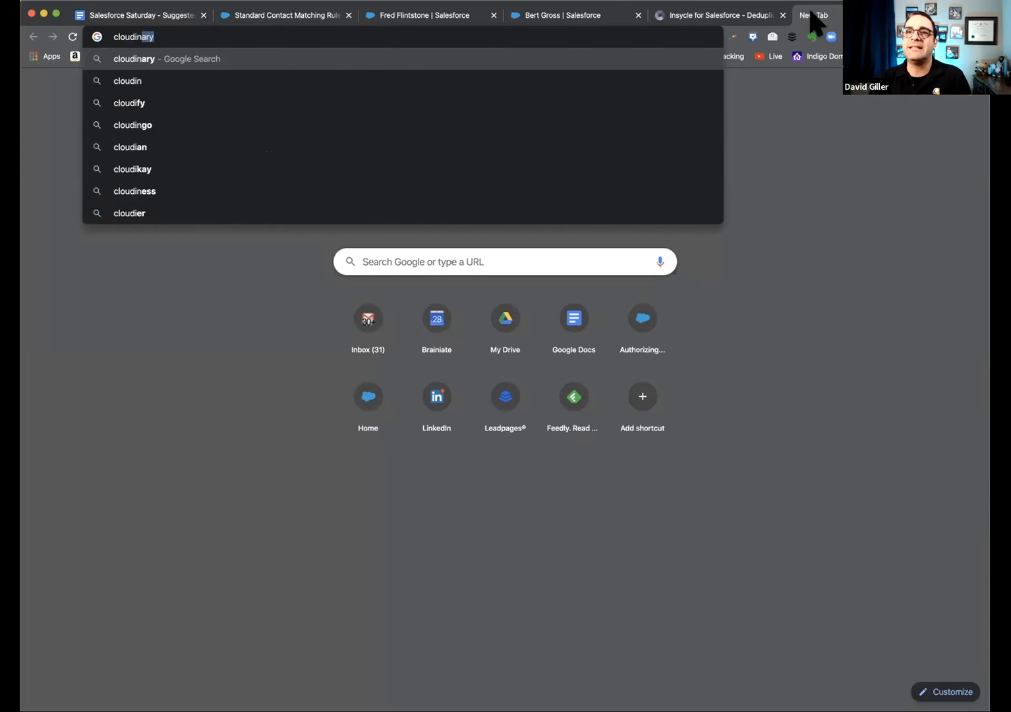
{"action": "key", "text": "Return"}
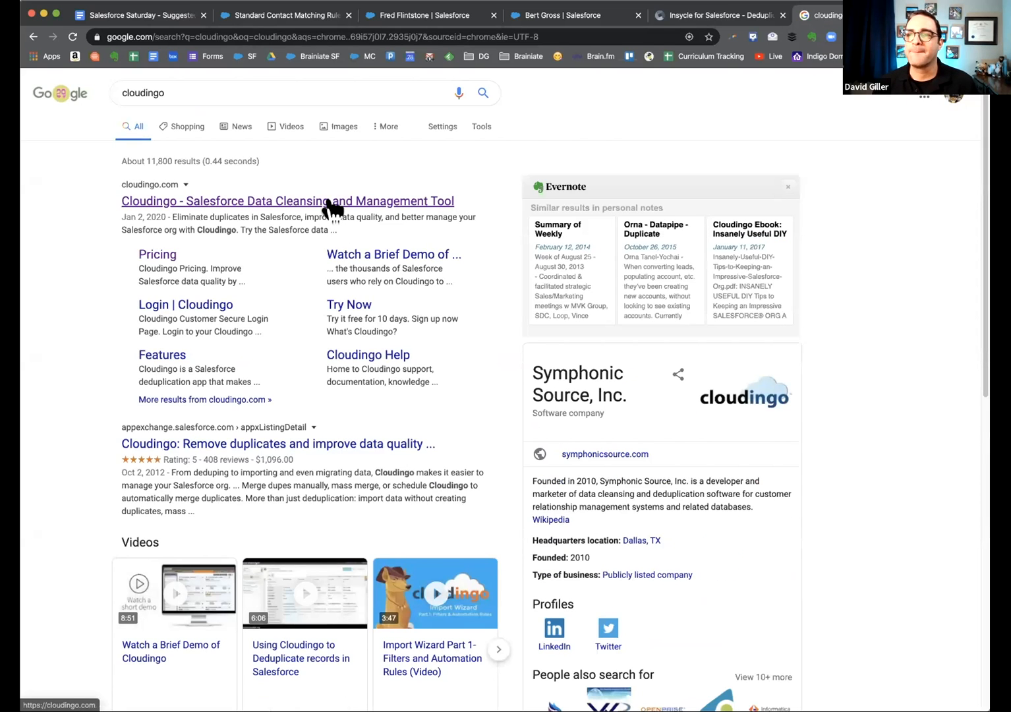
{"action": "left_click", "coordinate": [327, 204]}
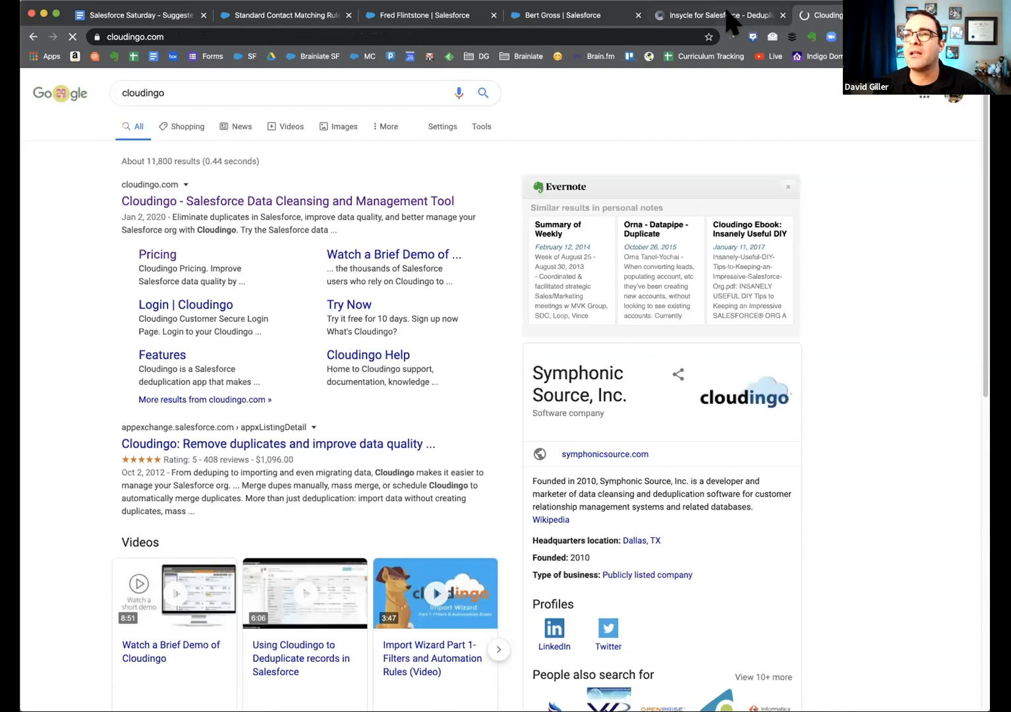
- Open the Insycle pricing page and review the plan prices, record limits and included features
{"action": "left_click", "coordinate": [730, 20]}
{"action": "left_click", "coordinate": [642, 96]}
{"action": "scroll", "coordinate": [699, 448], "scroll_direction": "down", "scroll_amount": 3}
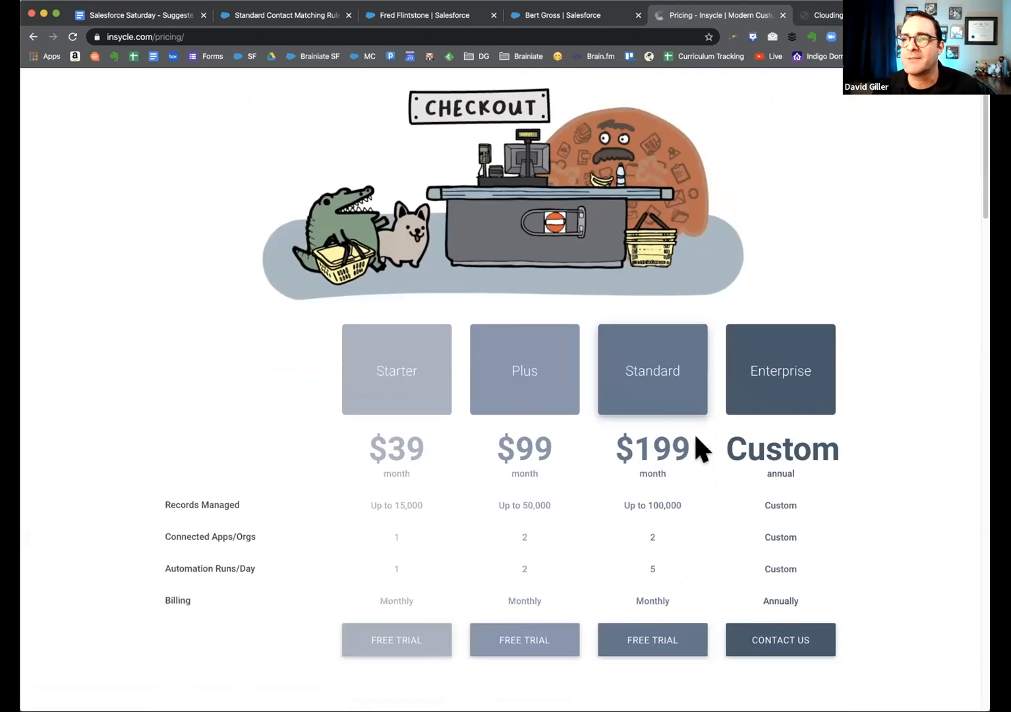
{"action": "scroll", "coordinate": [696, 437], "scroll_direction": "down", "scroll_amount": 1}
{"action": "scroll", "coordinate": [464, 567], "scroll_direction": "down", "scroll_amount": 4}
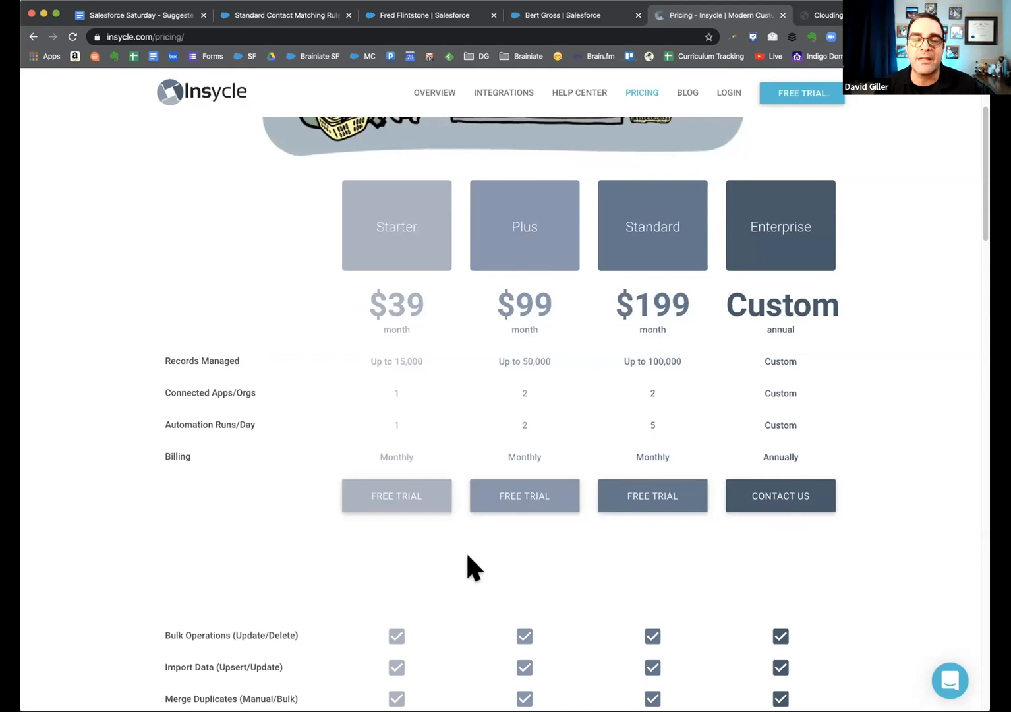
- Review Cloudingo's pricing page, highlighting the Standard plan's annual price, and return to the Cloudingo home page
{"action": "left_click", "coordinate": [827, 15]}
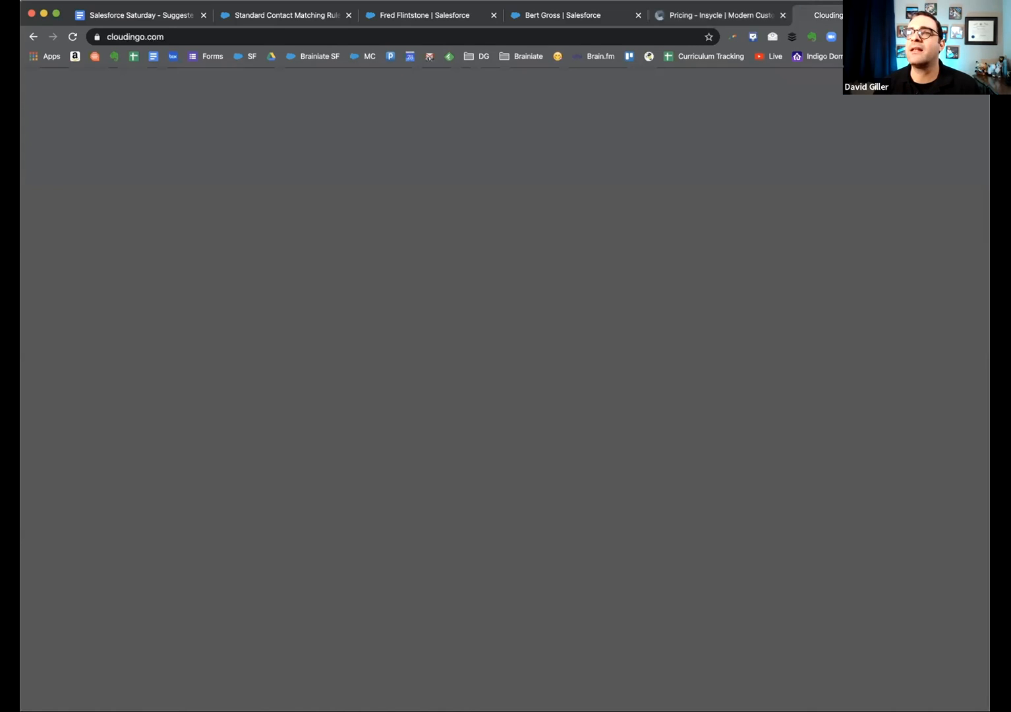
{"action": "mouse_move", "coordinate": [574, 100]}
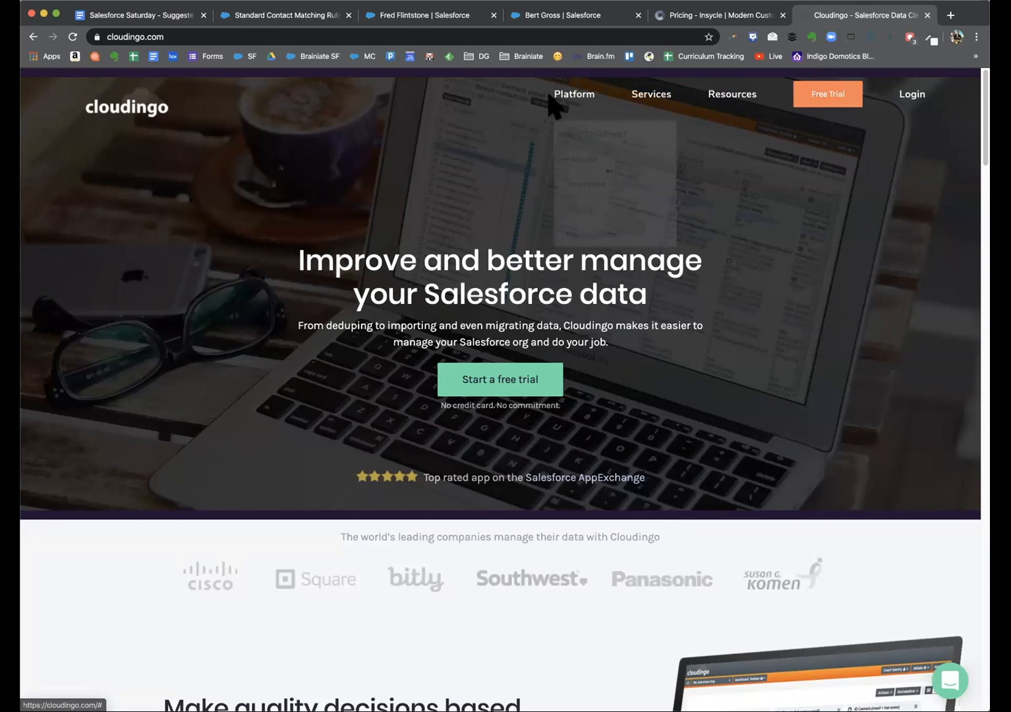
{"action": "left_click", "coordinate": [583, 211]}
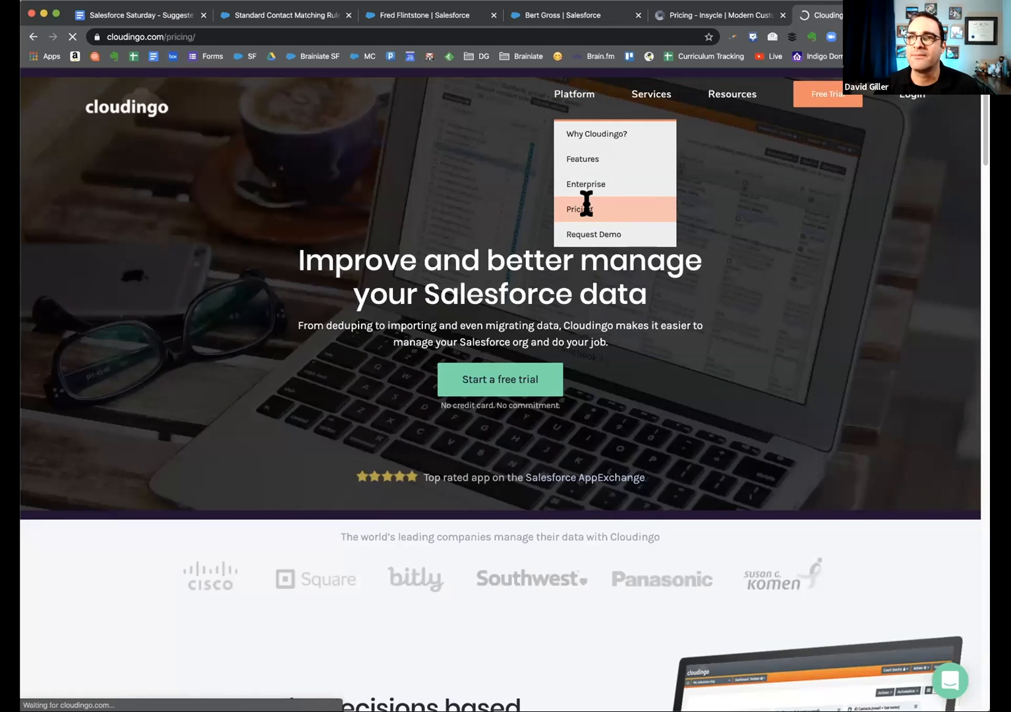
{"action": "scroll", "coordinate": [596, 312], "scroll_direction": "down", "scroll_amount": 4}
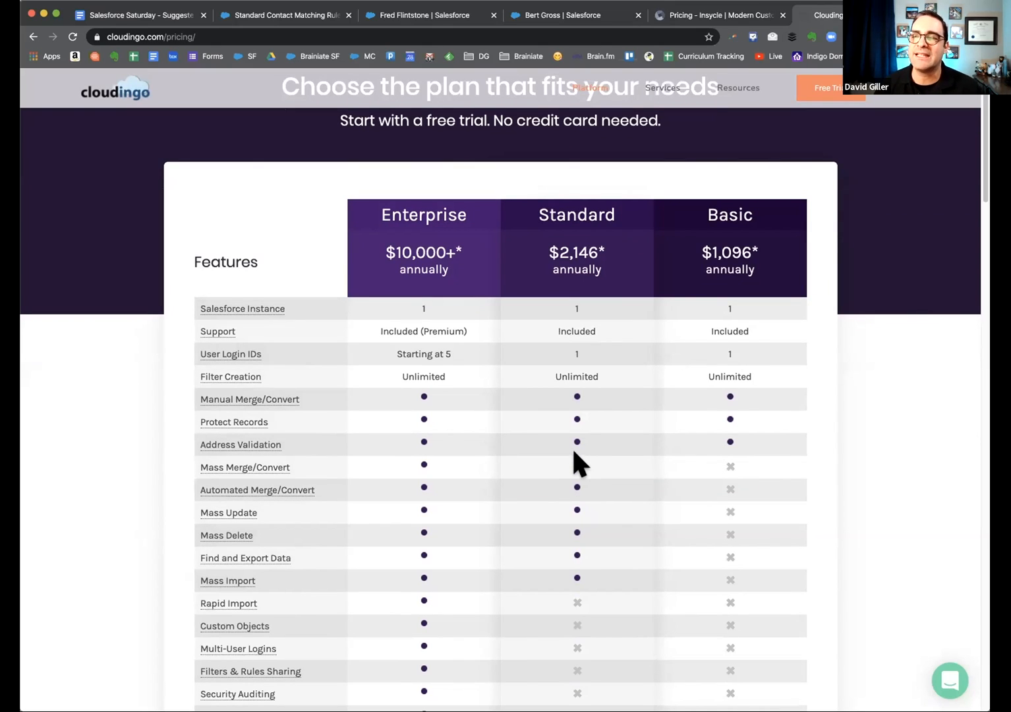
{"action": "left_click_drag", "start_coordinate": [549, 253], "coordinate": [604, 263]}
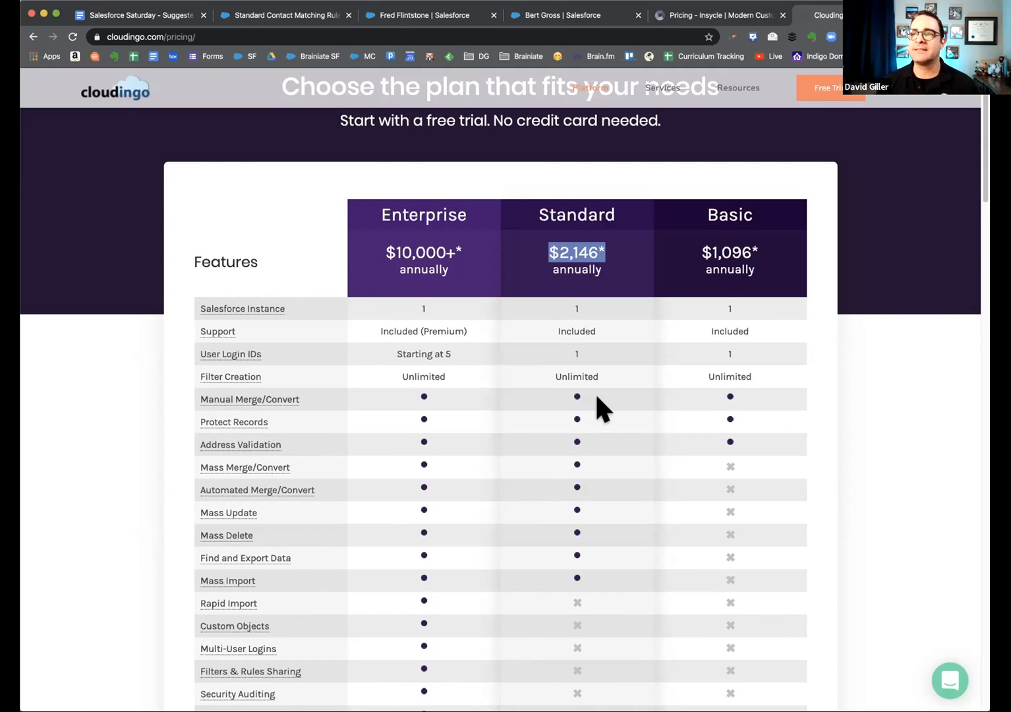
{"action": "scroll", "coordinate": [613, 356], "scroll_direction": "up", "scroll_amount": 3}
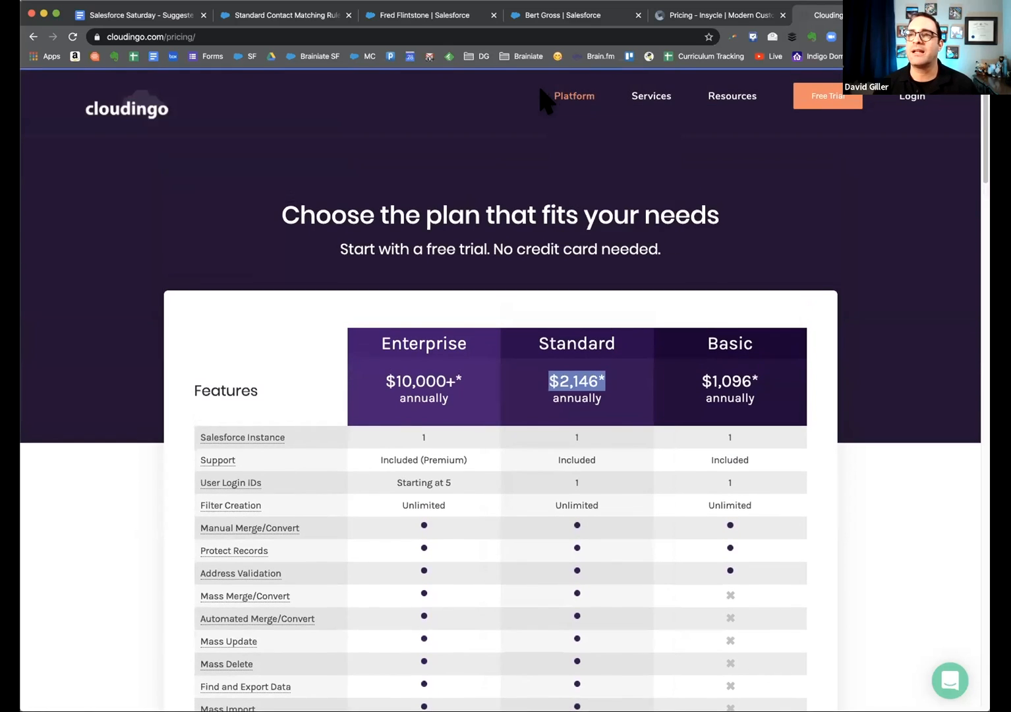
{"action": "left_click", "coordinate": [582, 102]}
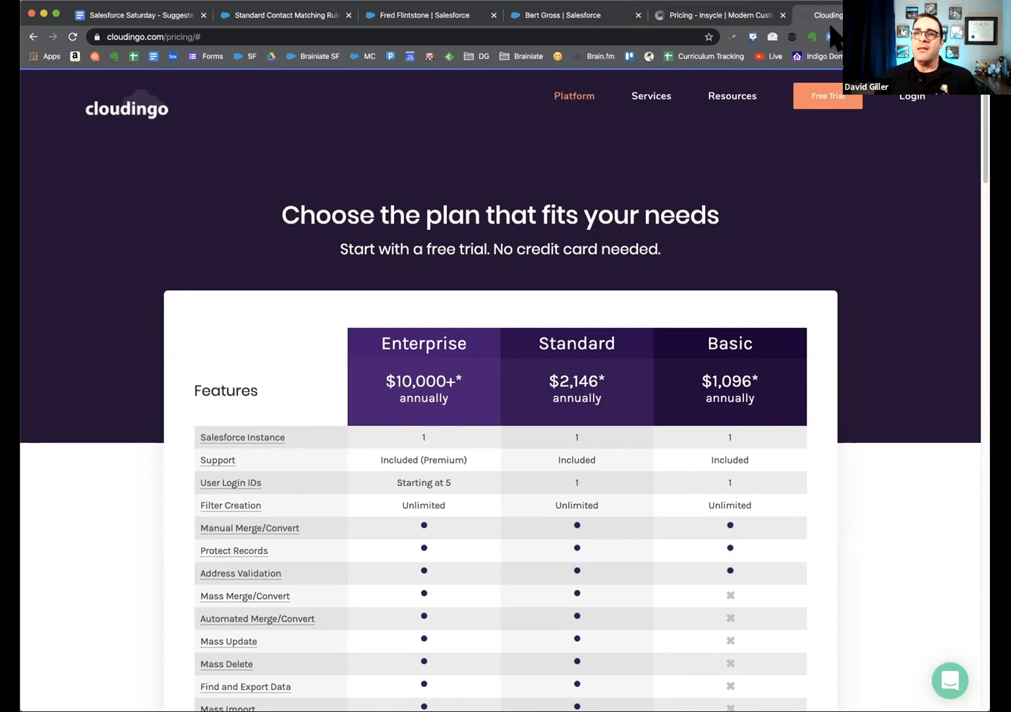
{"action": "left_click", "coordinate": [126, 105]}
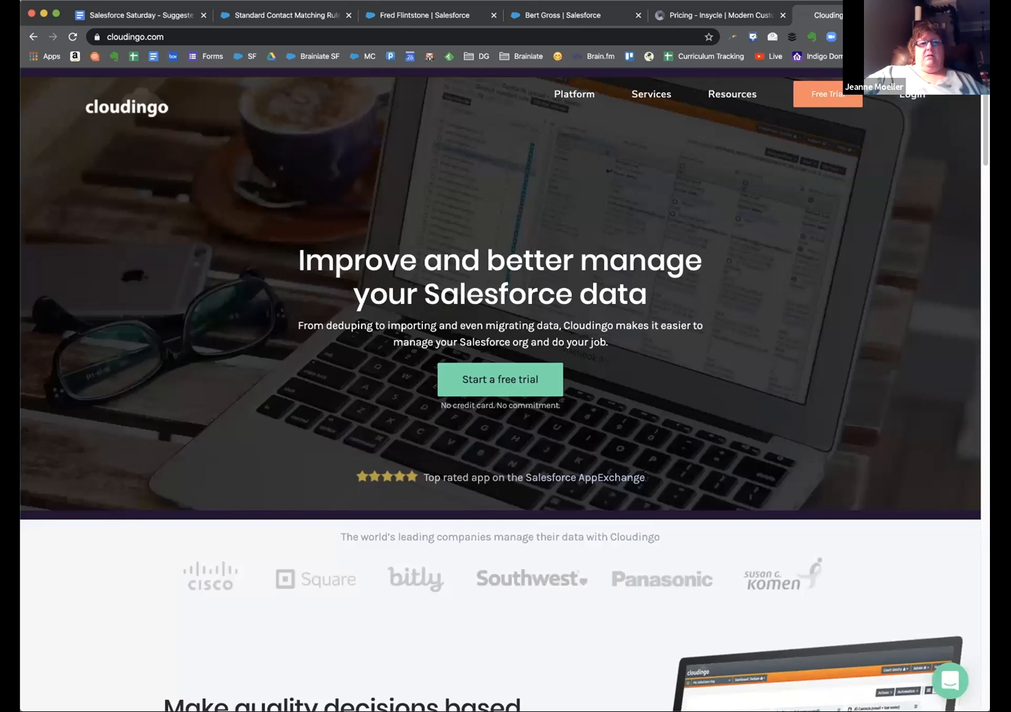
- Return to the Insycle pricing page and open Insycle's free trial sign-up page
{"action": "left_click", "coordinate": [720, 16]}
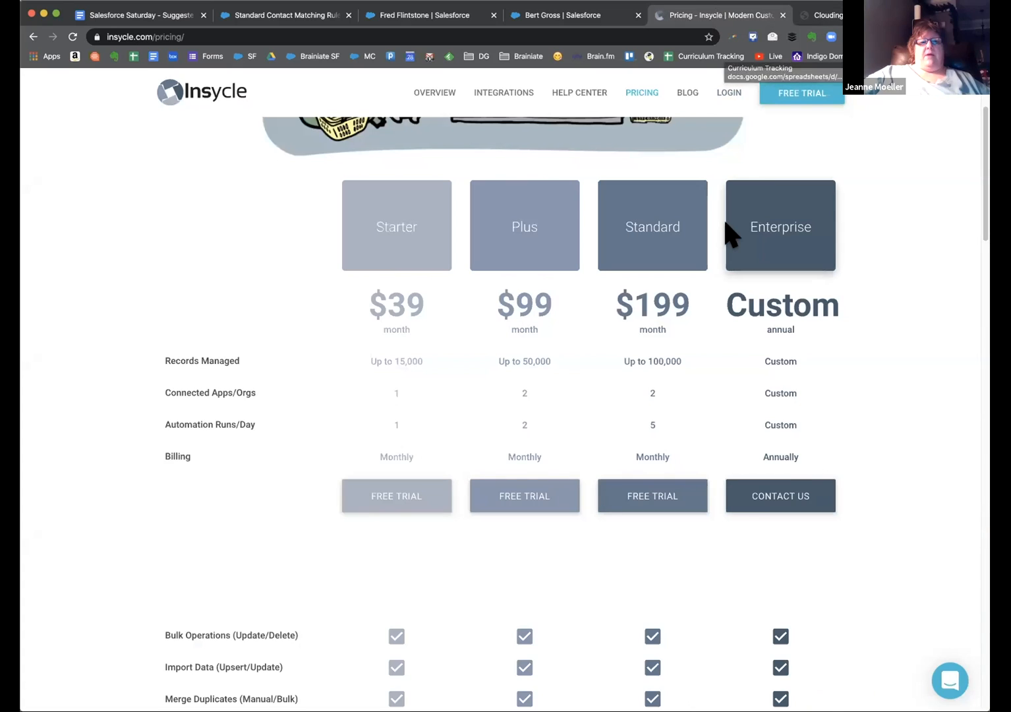
{"action": "scroll", "coordinate": [731, 234], "scroll_direction": "up", "scroll_amount": 3}
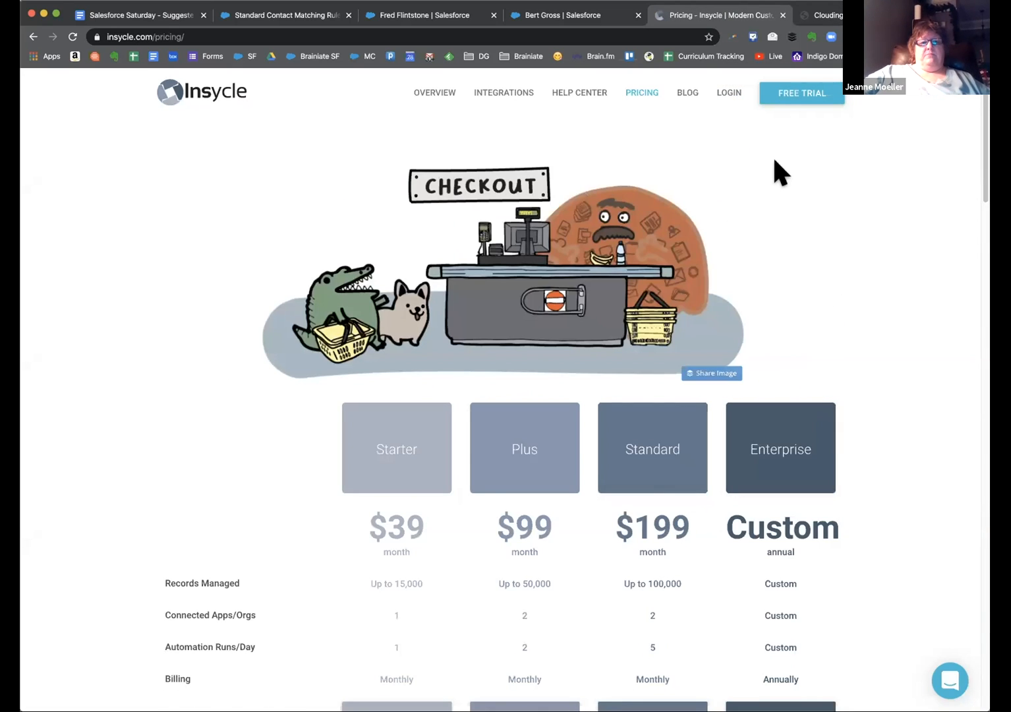
{"action": "left_click", "coordinate": [784, 95]}
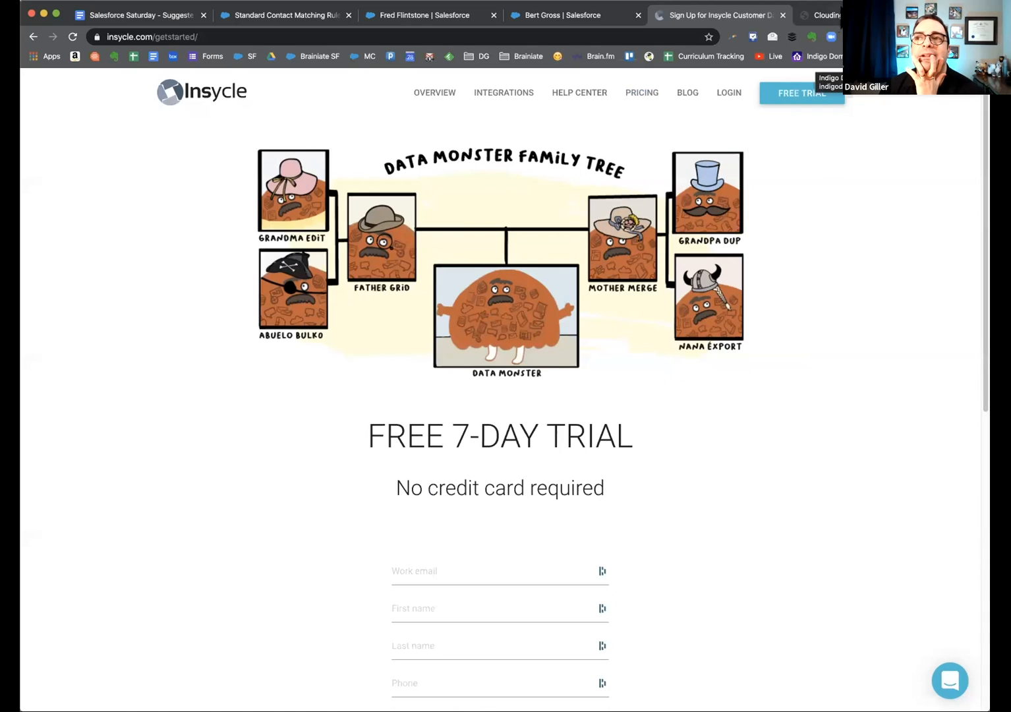
- Open Cloudingo's free trial registration form to check its terms, and return to Insycle's free trial page
{"action": "left_click", "coordinate": [823, 14]}
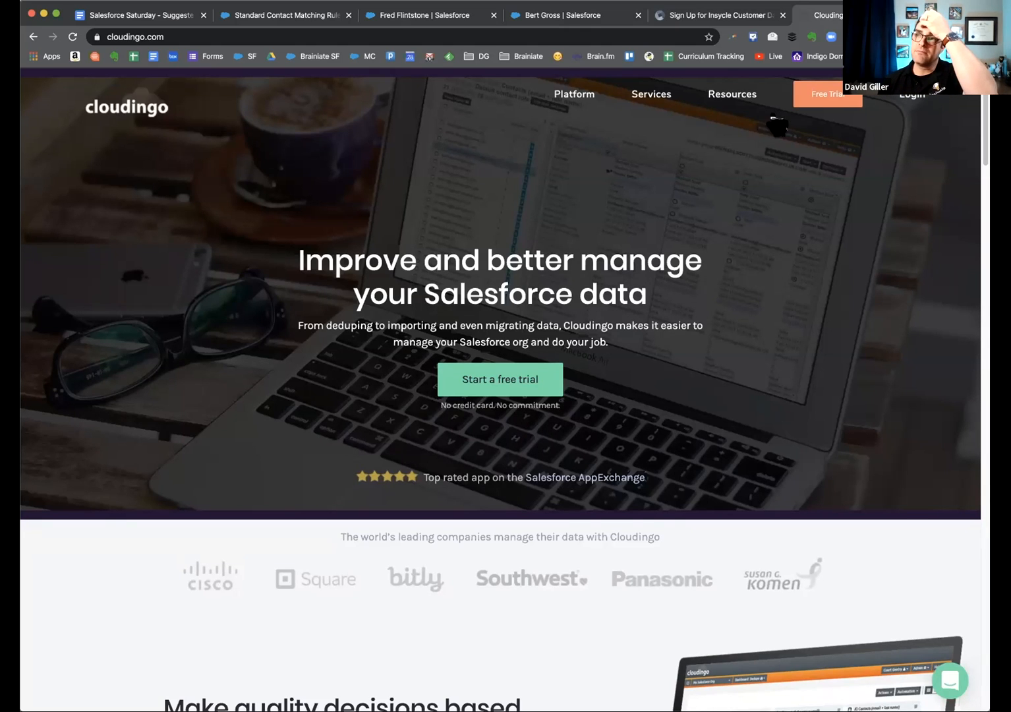
{"action": "left_click", "coordinate": [811, 99]}
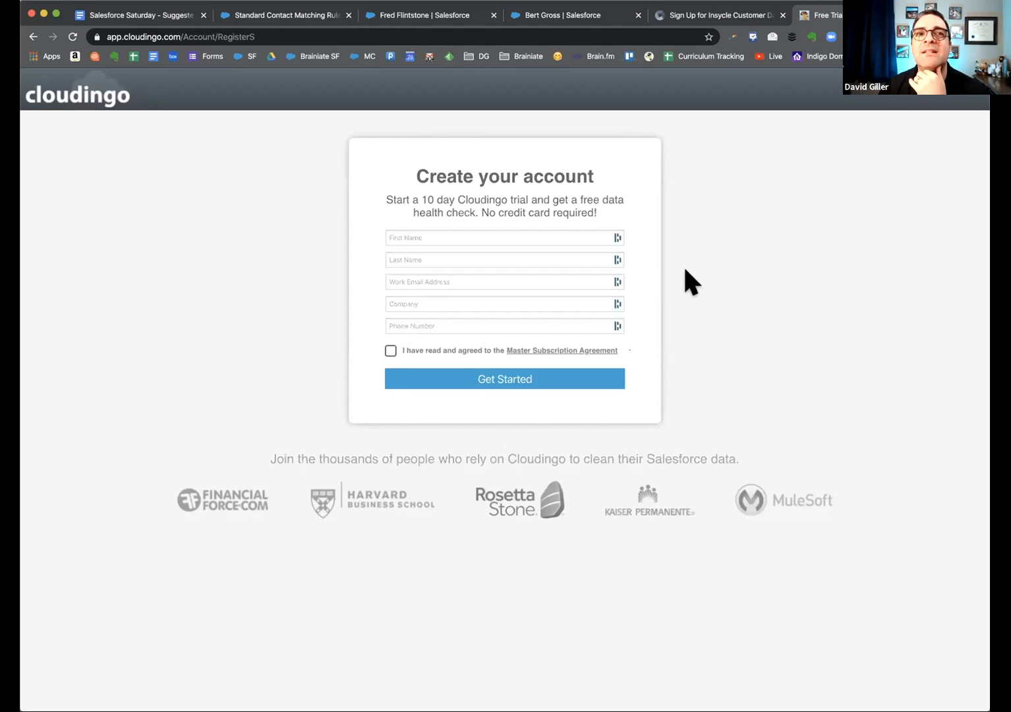
{"action": "left_click", "coordinate": [709, 12]}
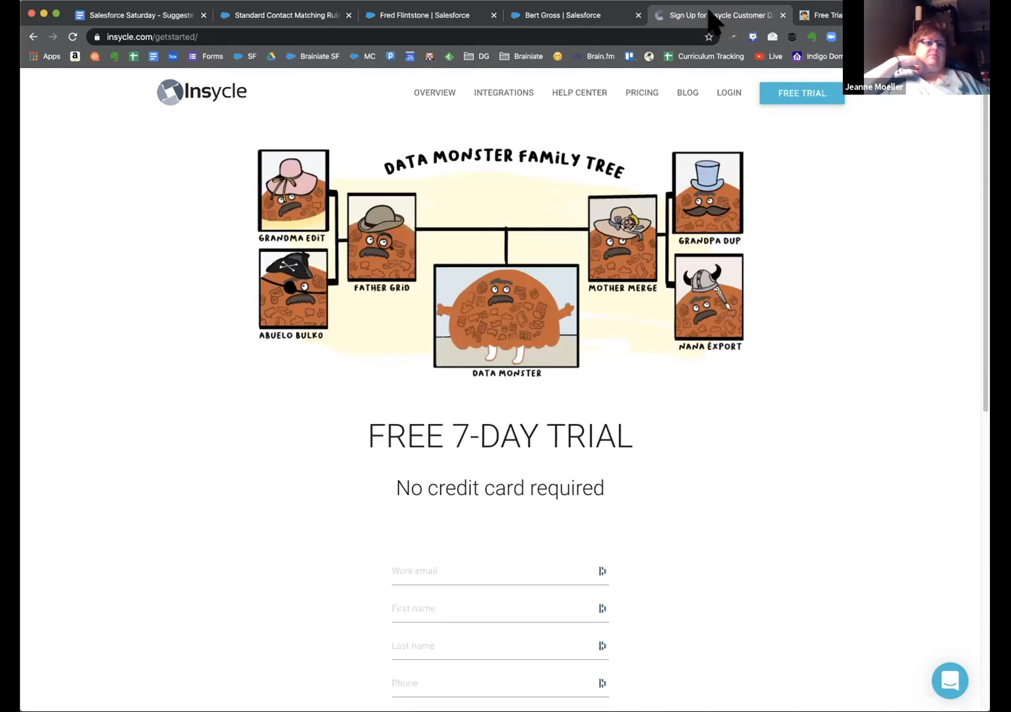
- Check the Suggested Topics to Discuss document and reopen the Insycle pricing page
{"action": "left_click", "coordinate": [104, 13]}
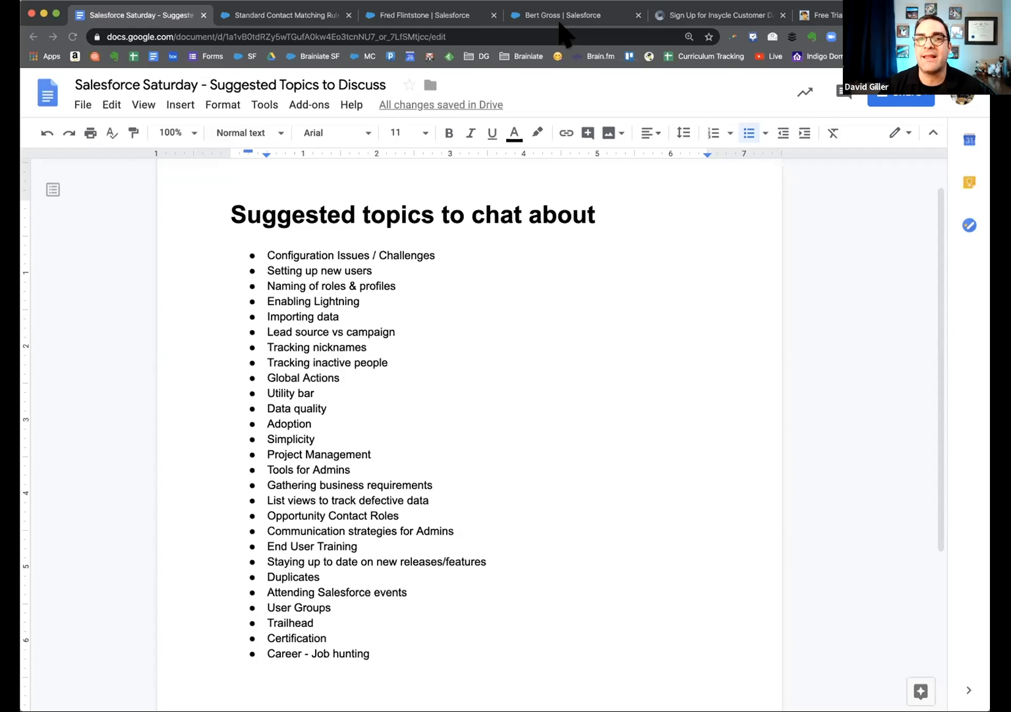
{"action": "left_click", "coordinate": [704, 14]}
{"action": "left_click", "coordinate": [641, 93]}
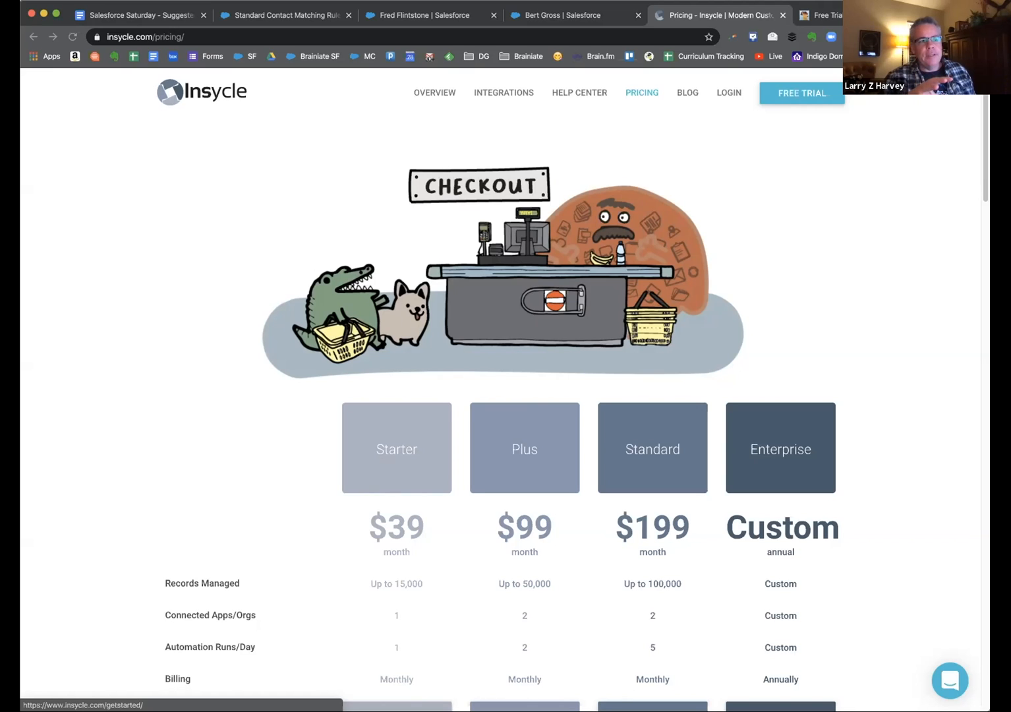
- Return to the Suggested Topics to Discuss document and review the list of topics
{"action": "left_click", "coordinate": [140, 16]}
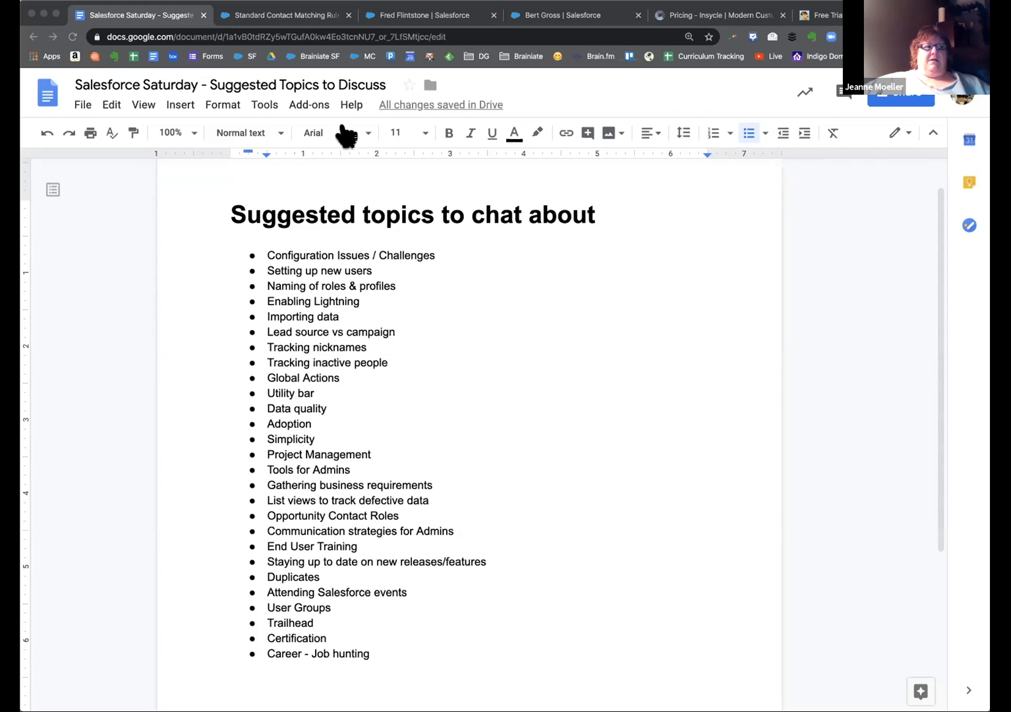
{"action": "left_click", "coordinate": [188, 231]}
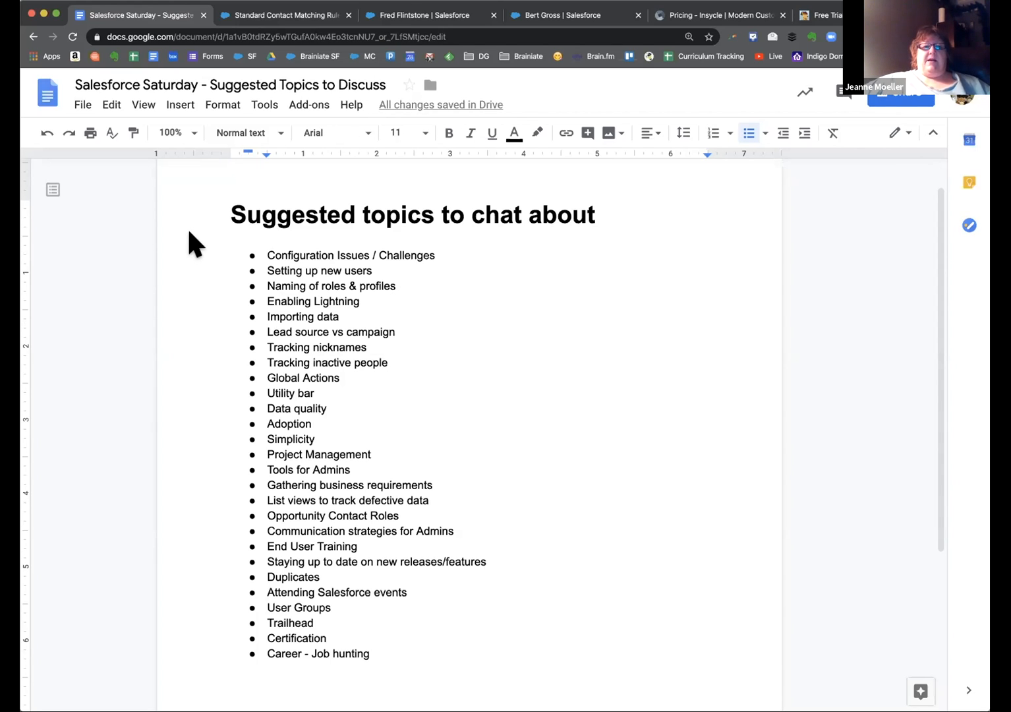
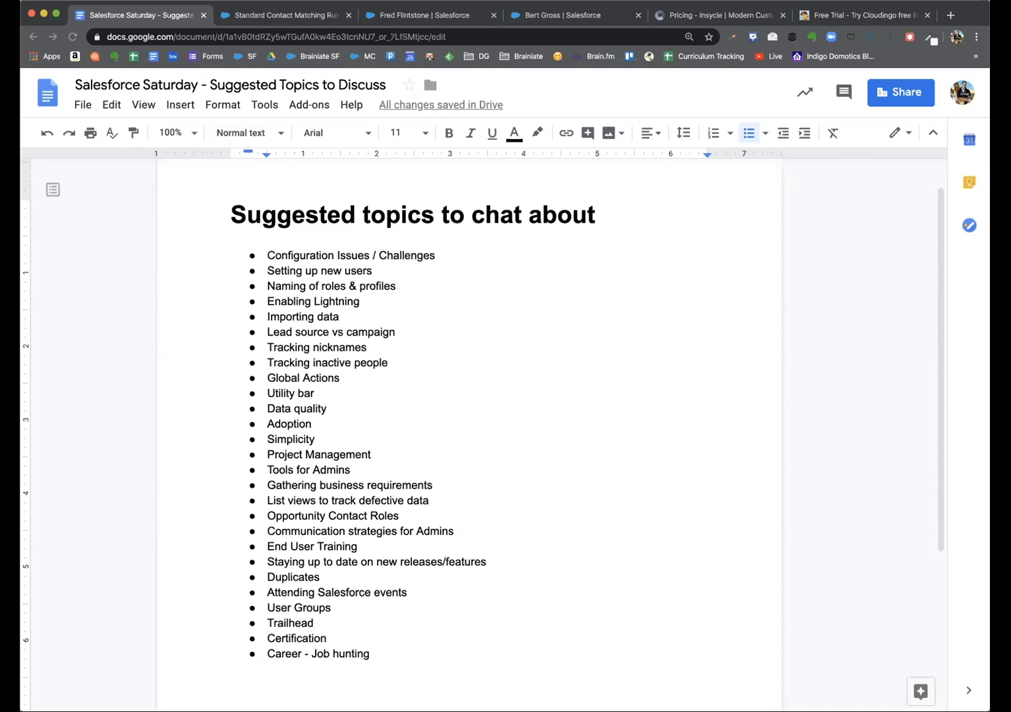
{"action": "left_click", "coordinate": [407, 646]}
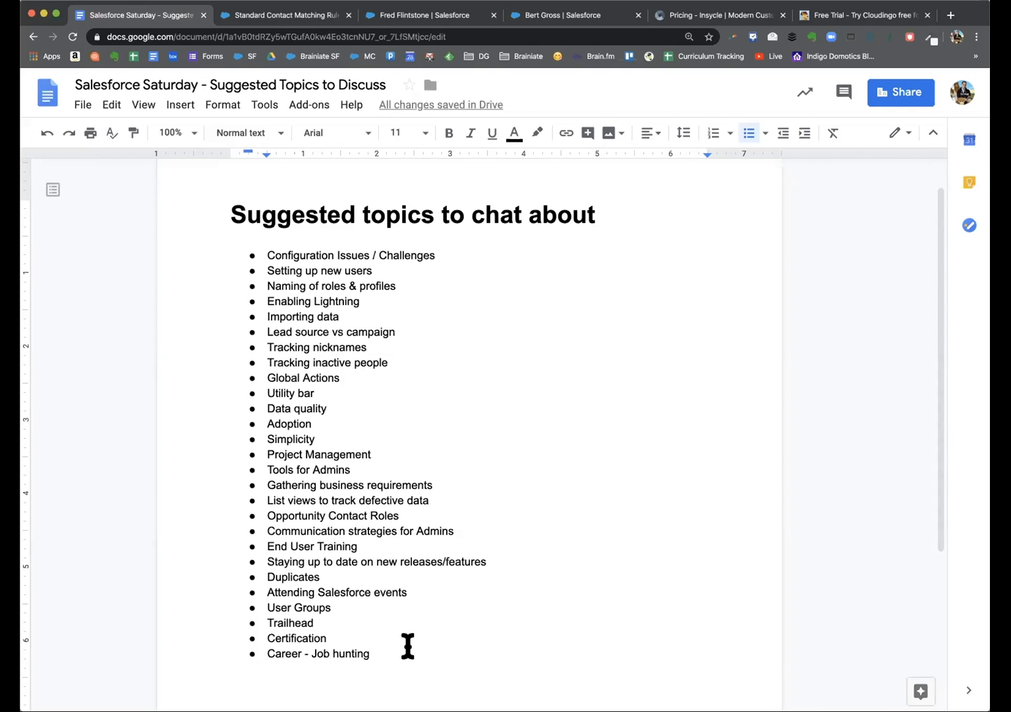
- Add "Account Hierarchy Issues" as a new bullet at the end of the suggested topics list
{"action": "key", "text": "Return"}
{"action": "type", "text": "Account Hierarchy"}
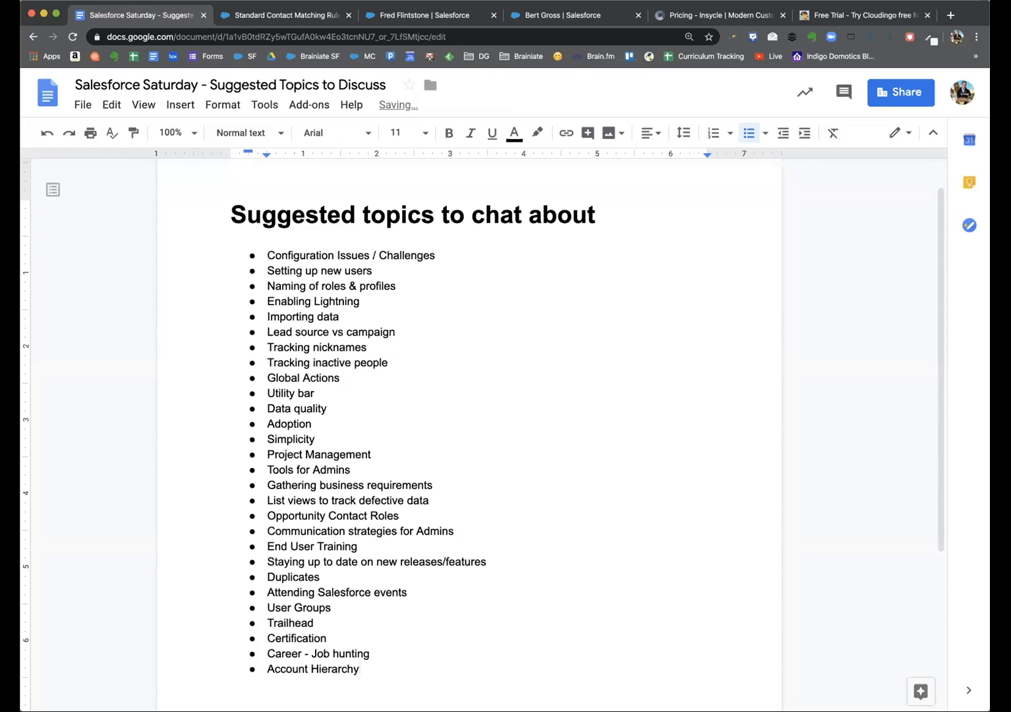
{"action": "type", "text": " Issues"}
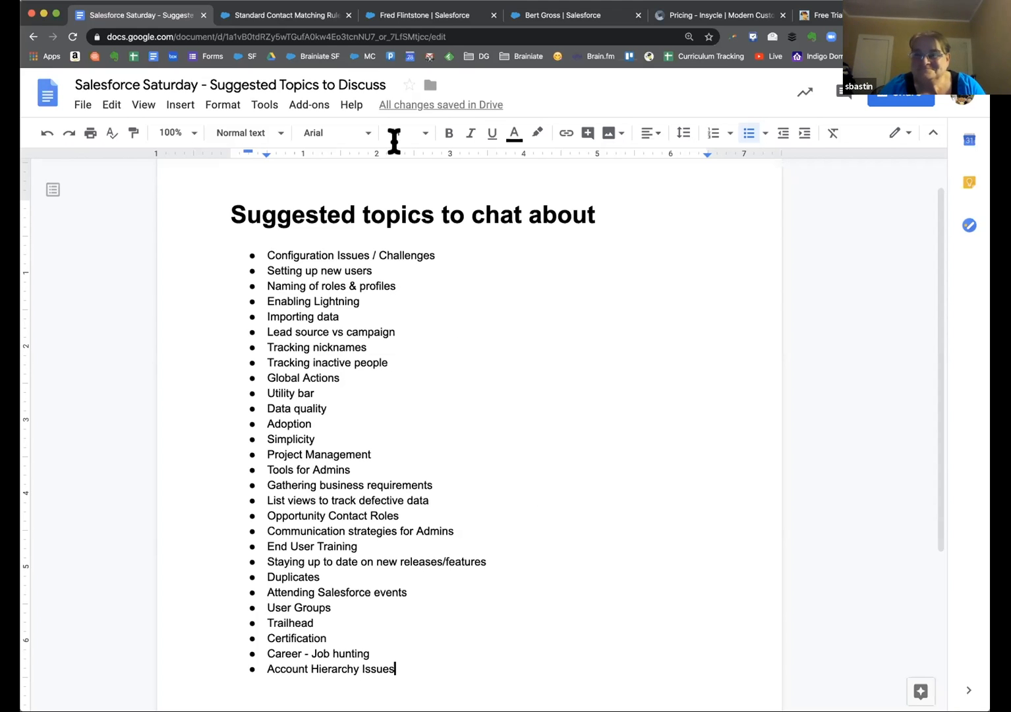
- Switch to the Salesforce contact record and close the Insycle pricing and Cloudingo free trial pages
{"action": "left_click", "coordinate": [385, 20]}
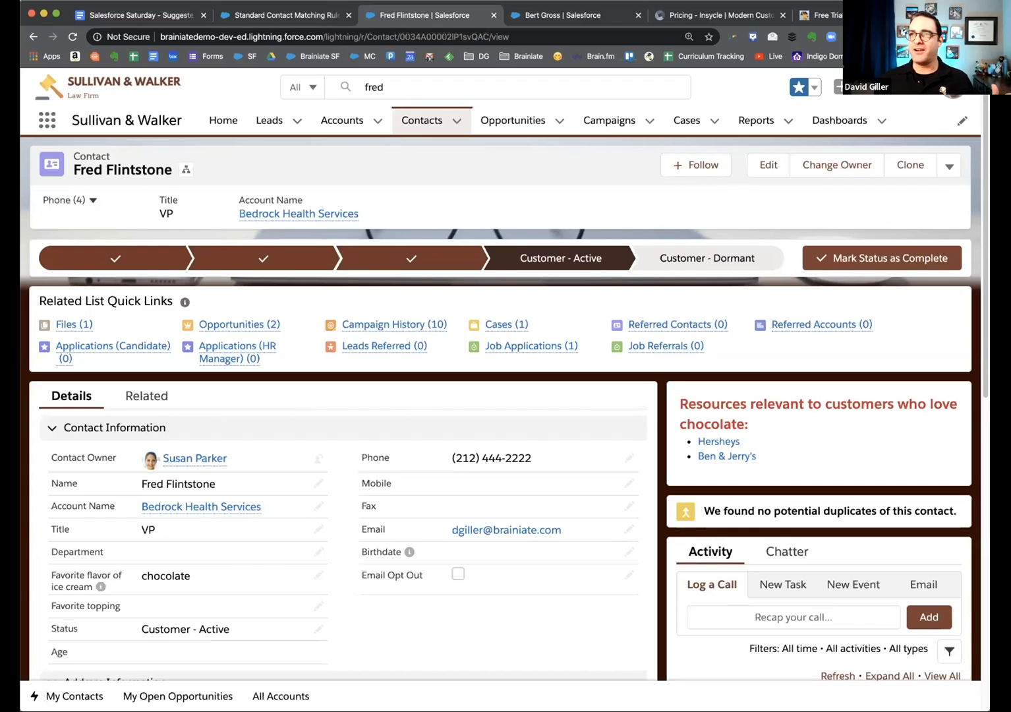
{"action": "left_click", "coordinate": [783, 15]}
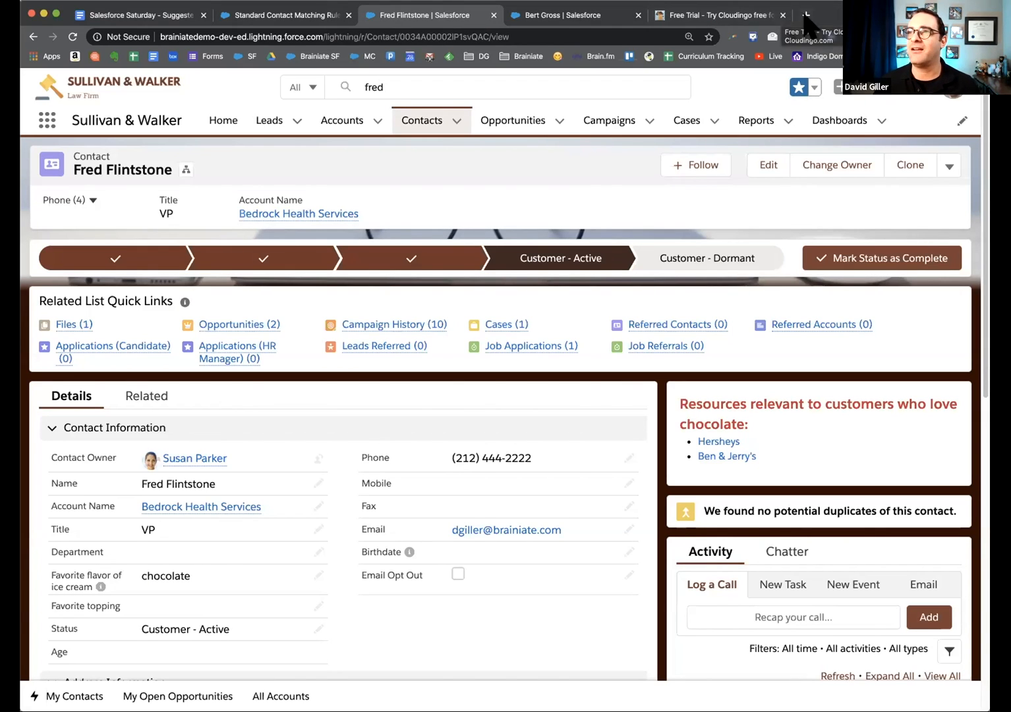
{"action": "left_click", "coordinate": [784, 14]}
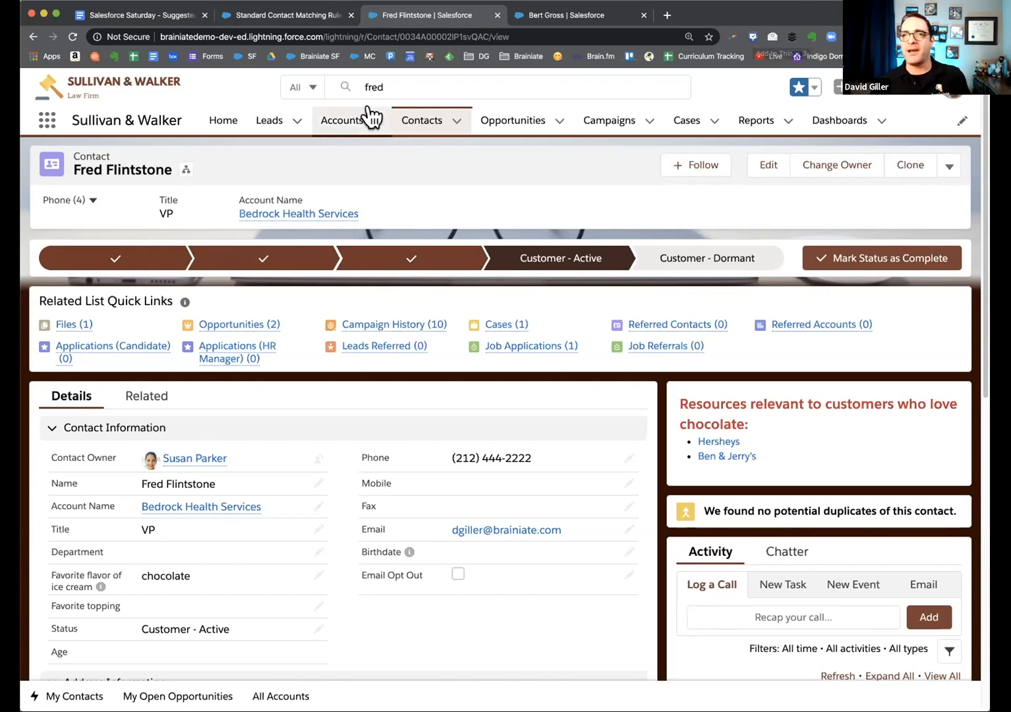
- Search Salesforce for "home d", open the Home Depot - Lakewood NJ account and view its account hierarchy
{"action": "left_click", "coordinate": [406, 87]}
{"action": "type", "text": "home d"}
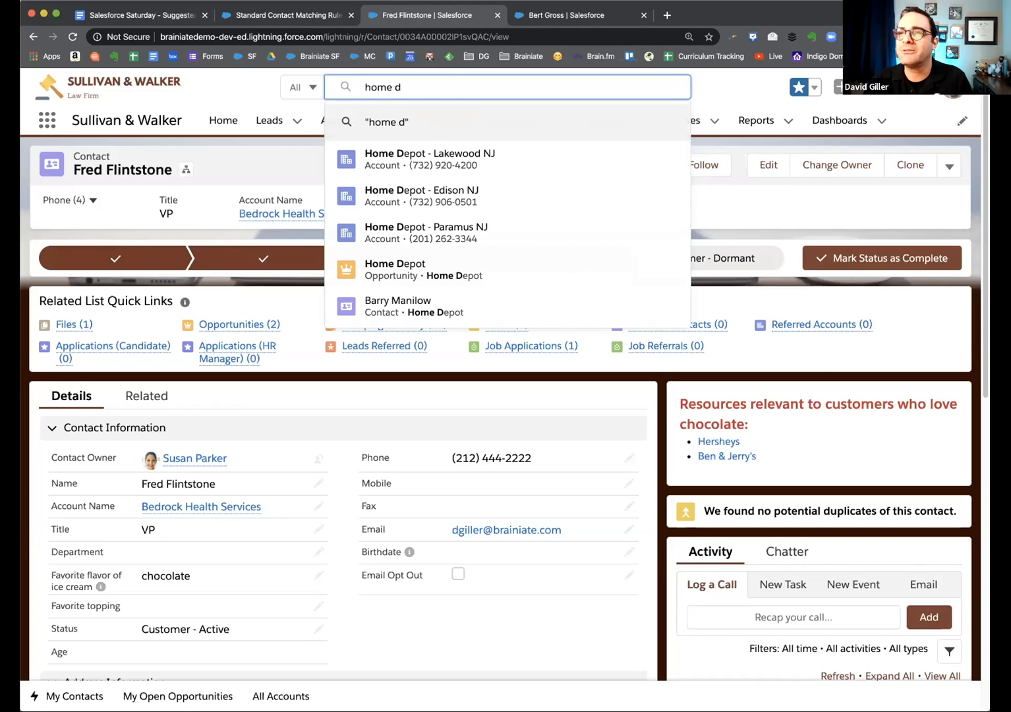
{"action": "left_click", "coordinate": [393, 158]}
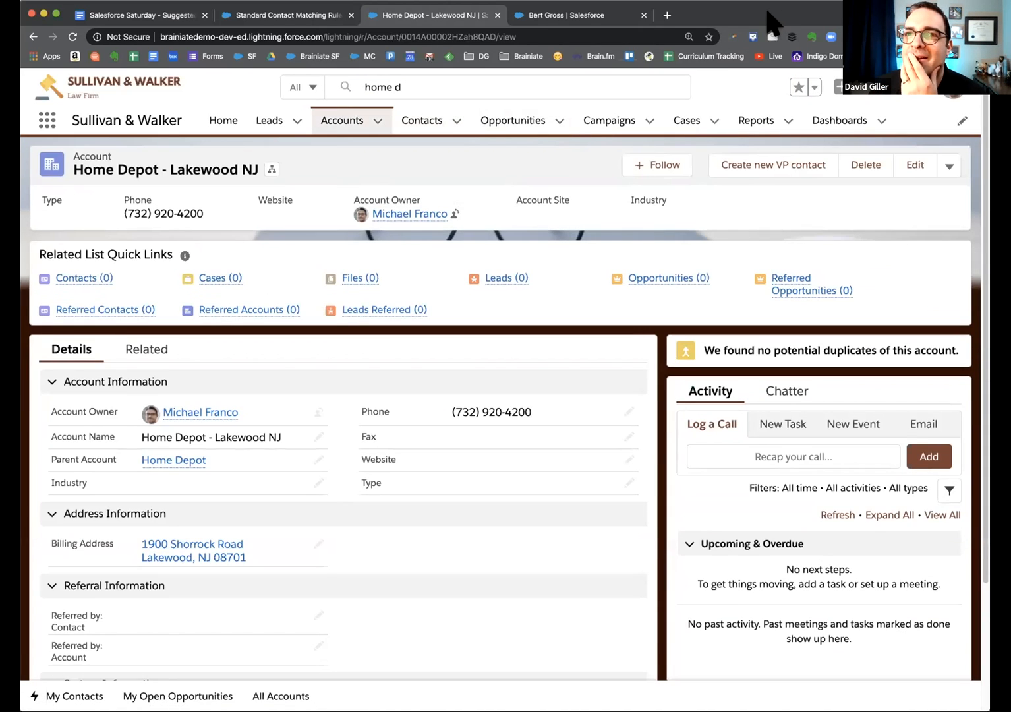
{"action": "left_click", "coordinate": [270, 171]}
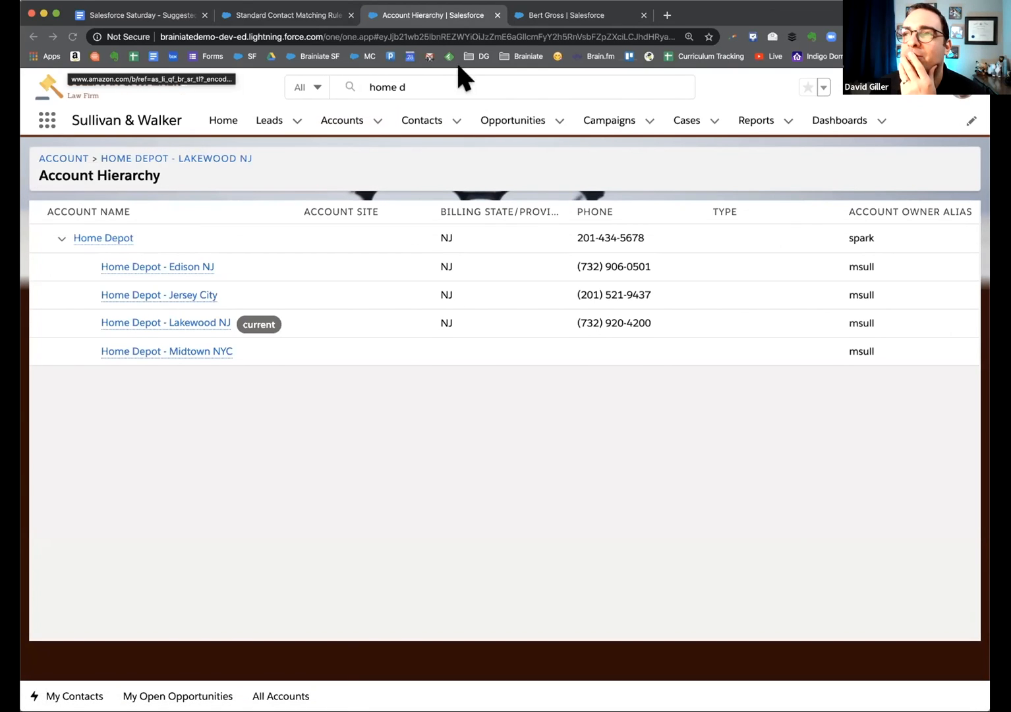
- Return to the Home Depot - Lakewood NJ account record and check its Parent Account field
{"action": "left_click", "coordinate": [33, 37]}
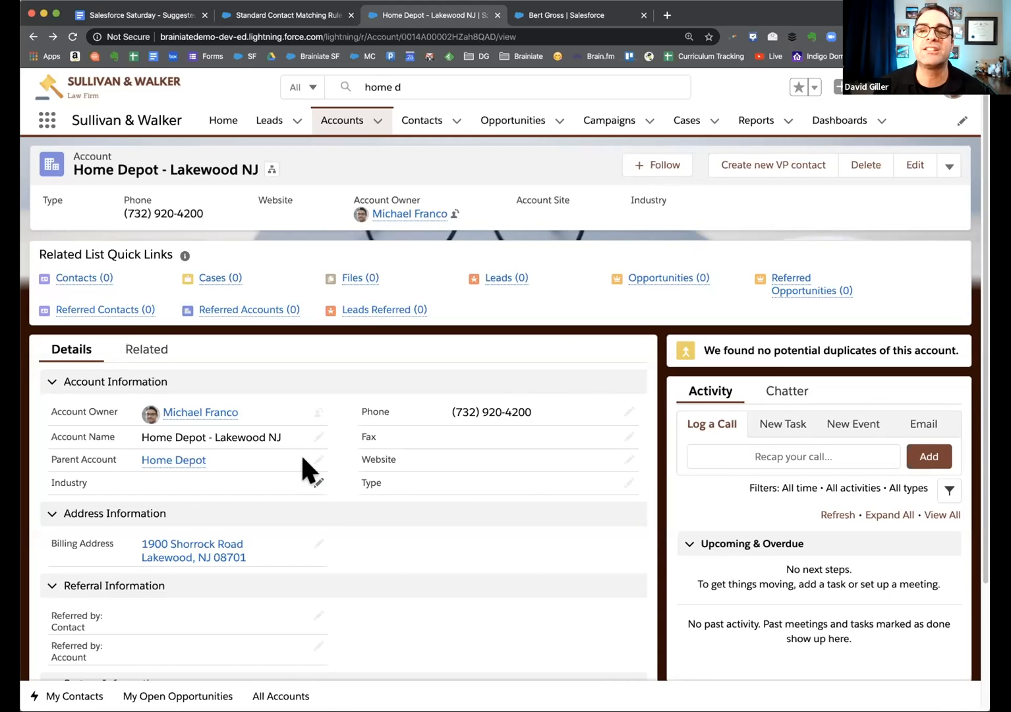
{"action": "mouse_move", "coordinate": [189, 463]}
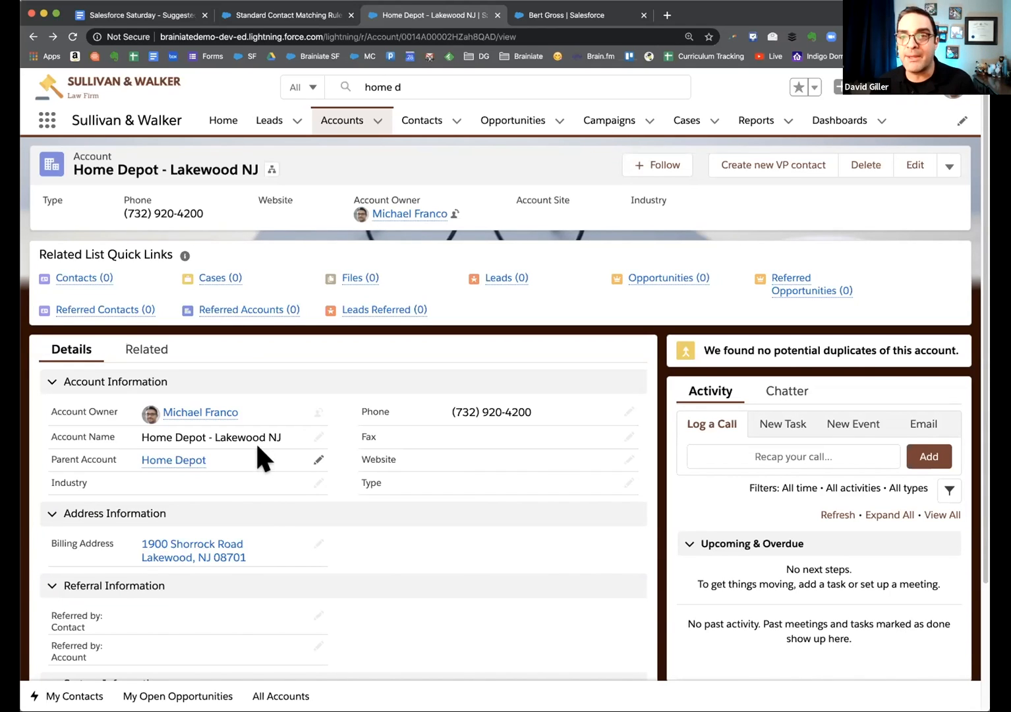
{"action": "mouse_move", "coordinate": [166, 461]}
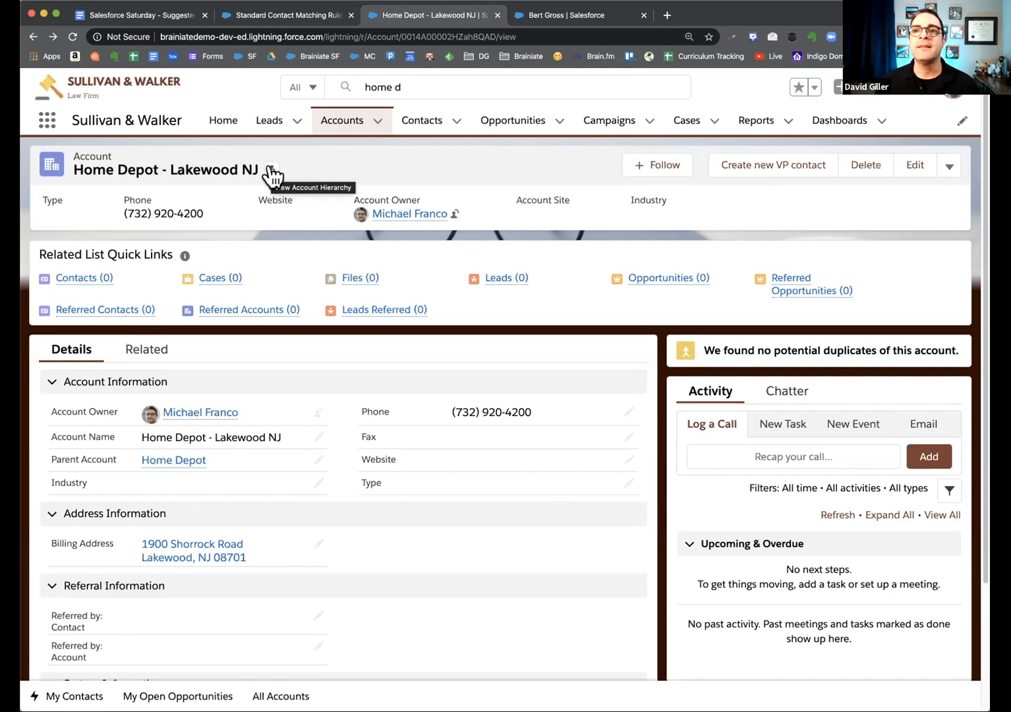
- Reopen the account hierarchy and open the Home Depot - Lakewood NJ record from it
{"action": "left_click", "coordinate": [270, 168]}
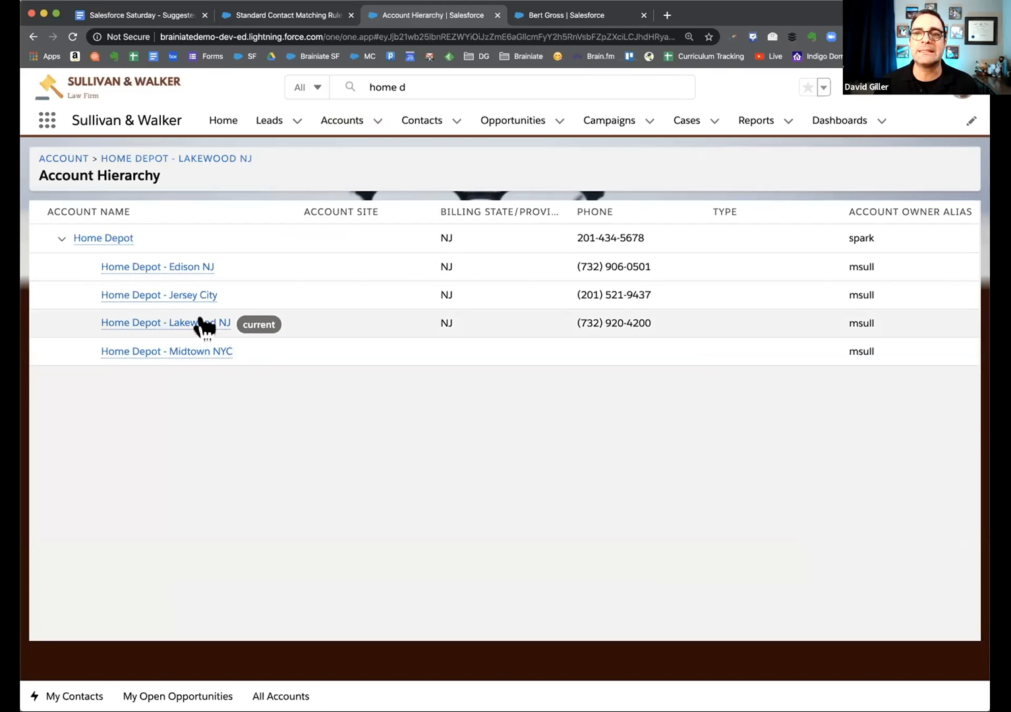
{"action": "mouse_move", "coordinate": [163, 325]}
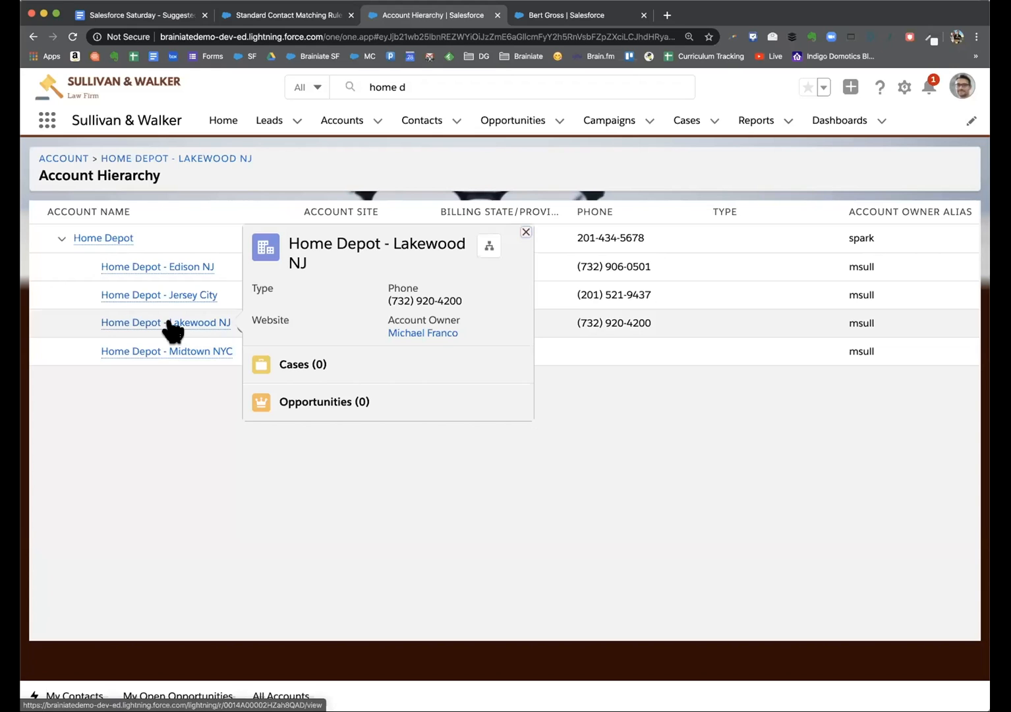
{"action": "left_click", "coordinate": [171, 323]}
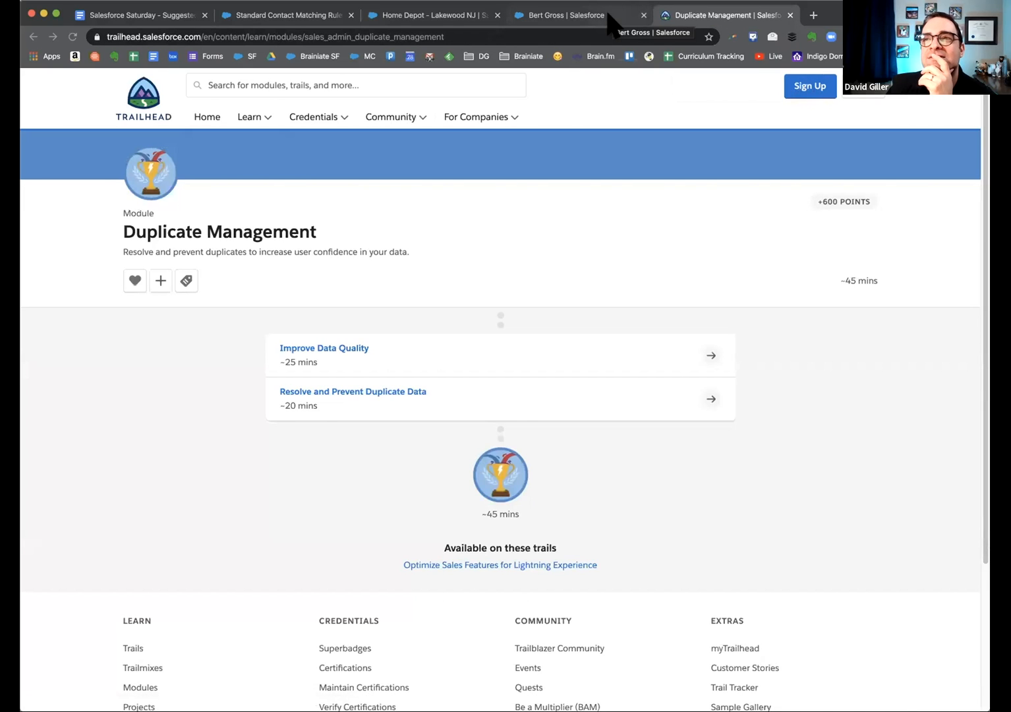
- Check the nonprofit contact record, go back to Home Depot - Lakewood NJ and display its account hierarchy again
{"action": "left_click", "coordinate": [609, 23]}
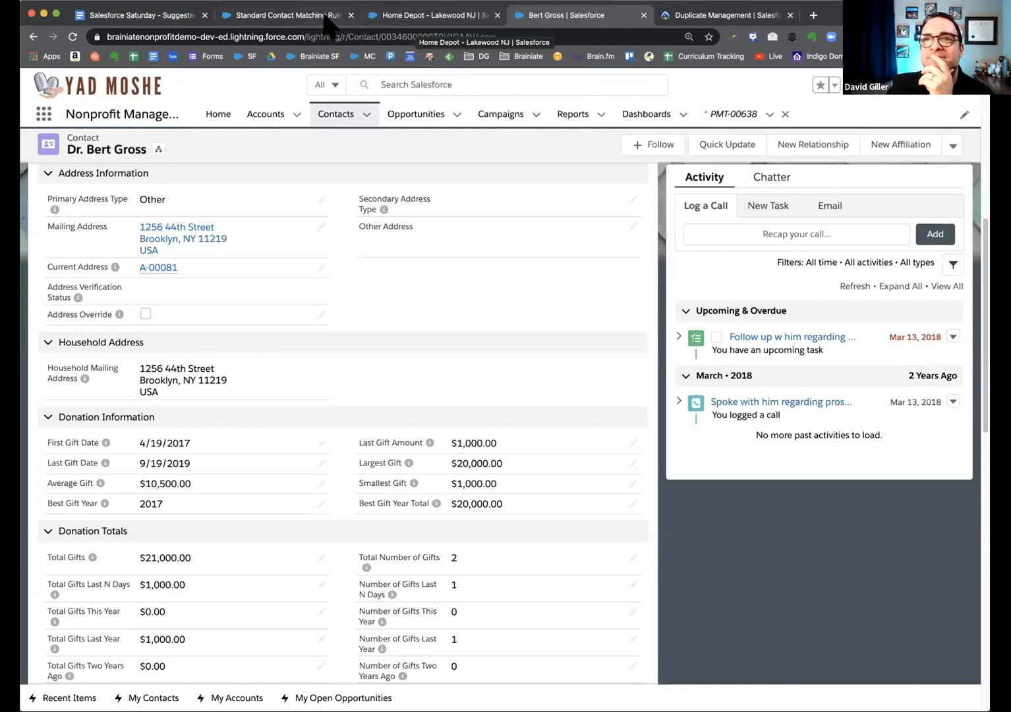
{"action": "left_click", "coordinate": [405, 20]}
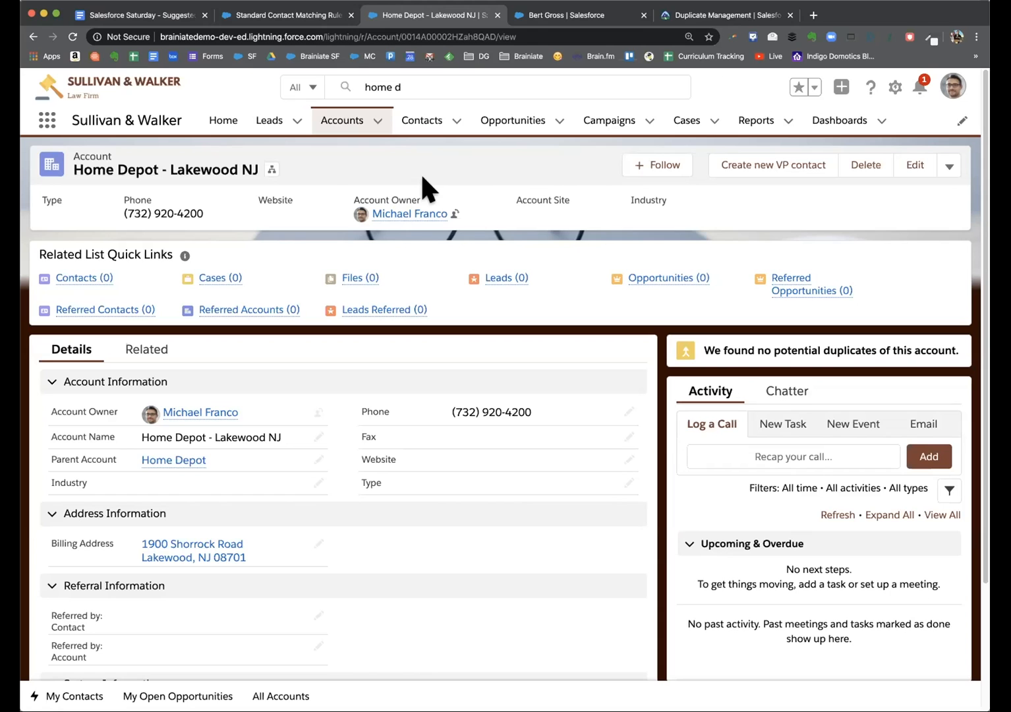
{"action": "left_click", "coordinate": [270, 168]}
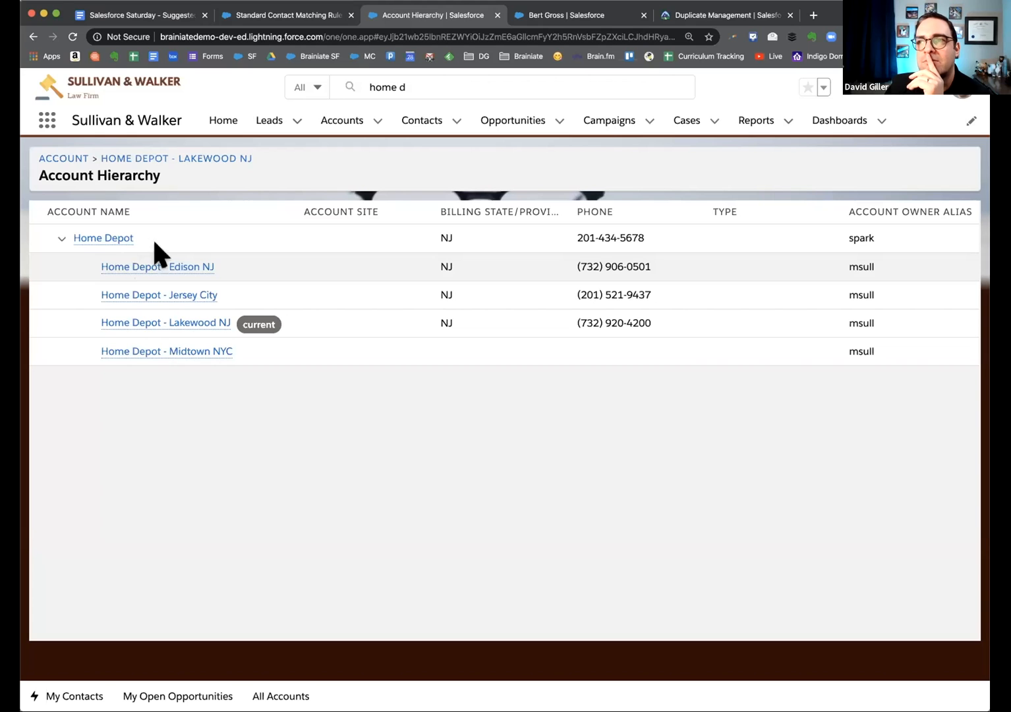
- Create a new report with the Accounts report type and search its available columns for "id"
{"action": "left_click", "coordinate": [743, 121]}
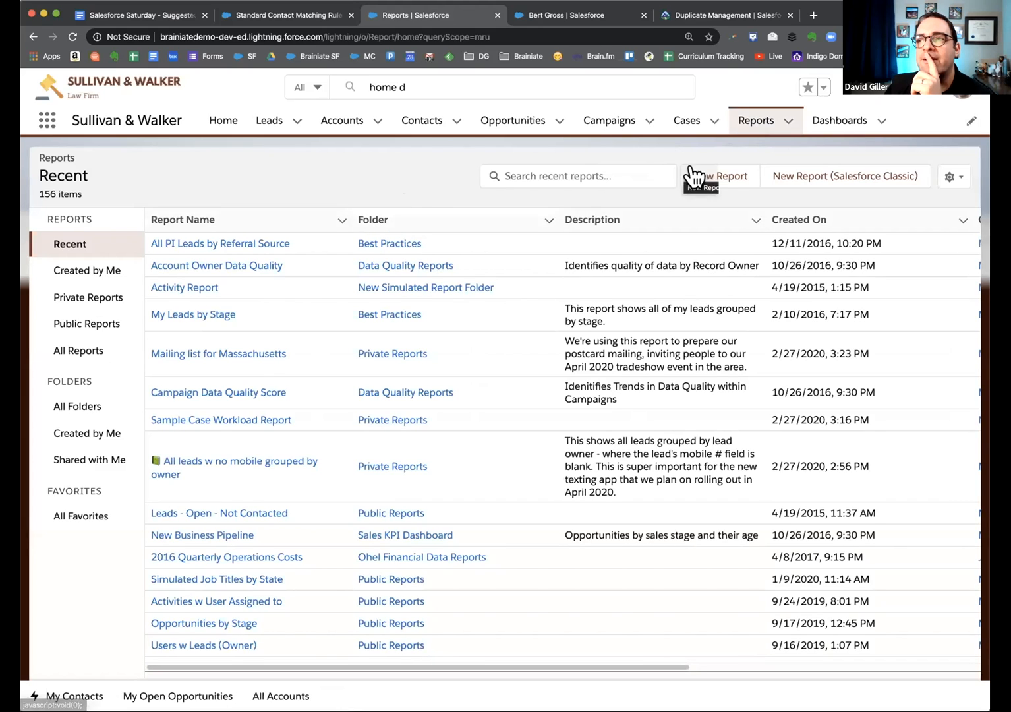
{"action": "left_click", "coordinate": [715, 176]}
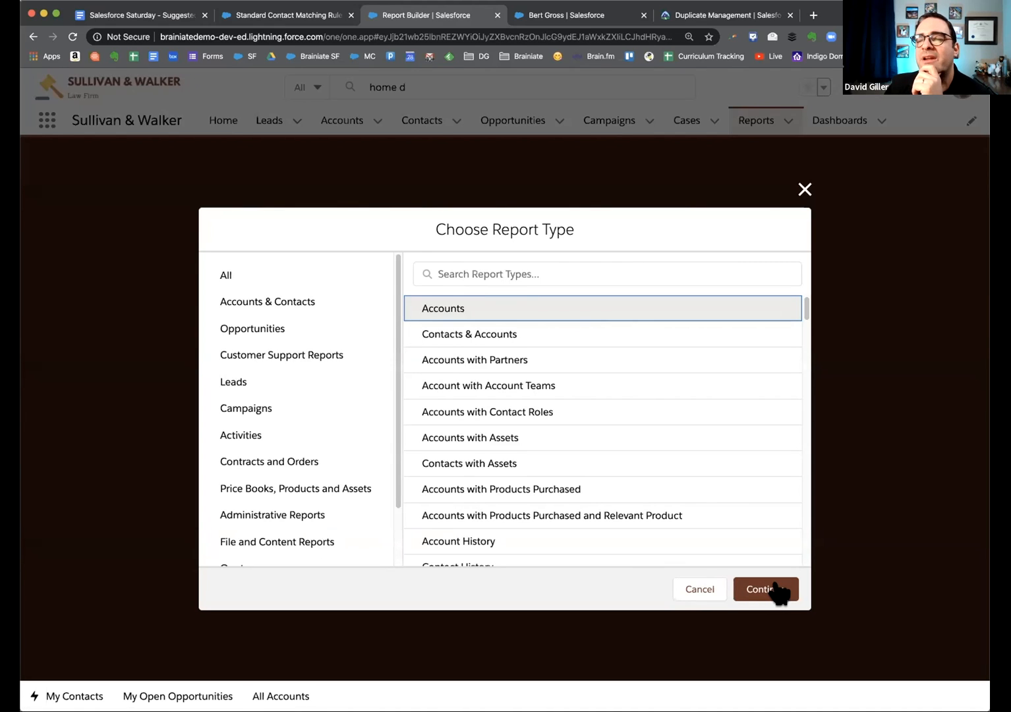
{"action": "left_click", "coordinate": [775, 584]}
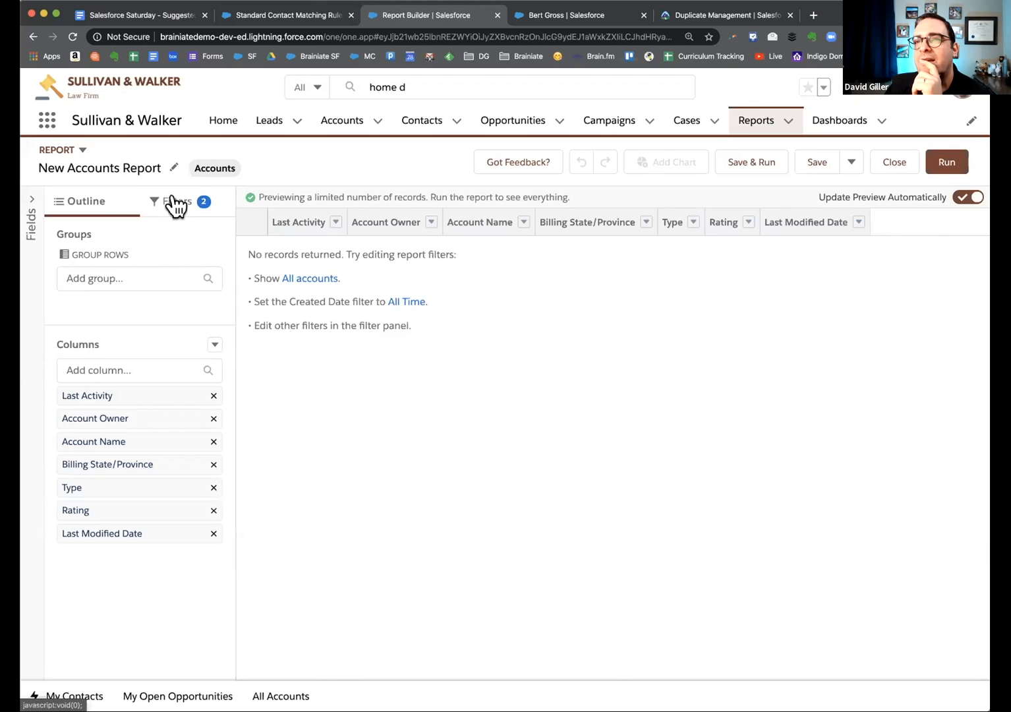
{"action": "left_click", "coordinate": [115, 369]}
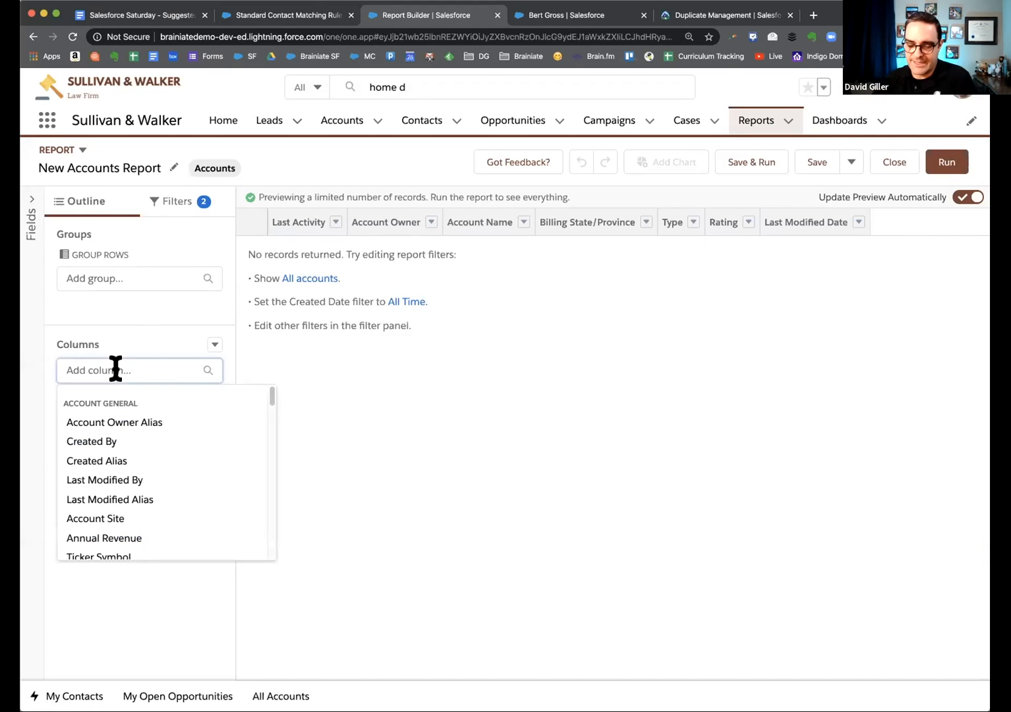
{"action": "type", "text": "id"}
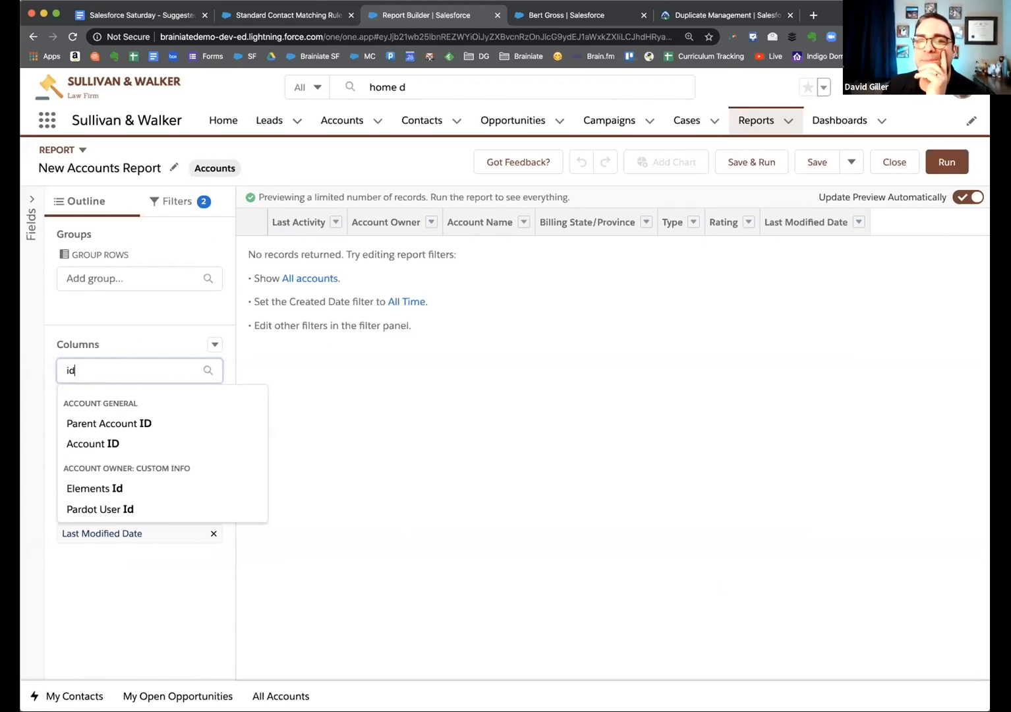
- Set the report filters to show All accounts with a Created Date range of All Time
{"action": "left_click", "coordinate": [173, 201]}
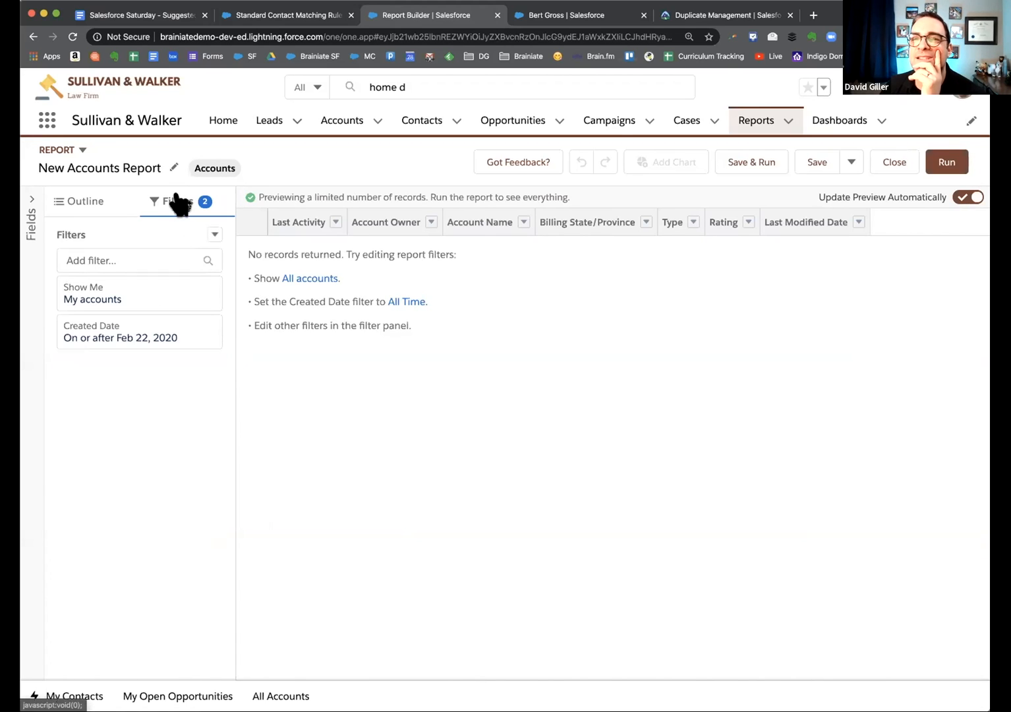
{"action": "left_click", "coordinate": [165, 295]}
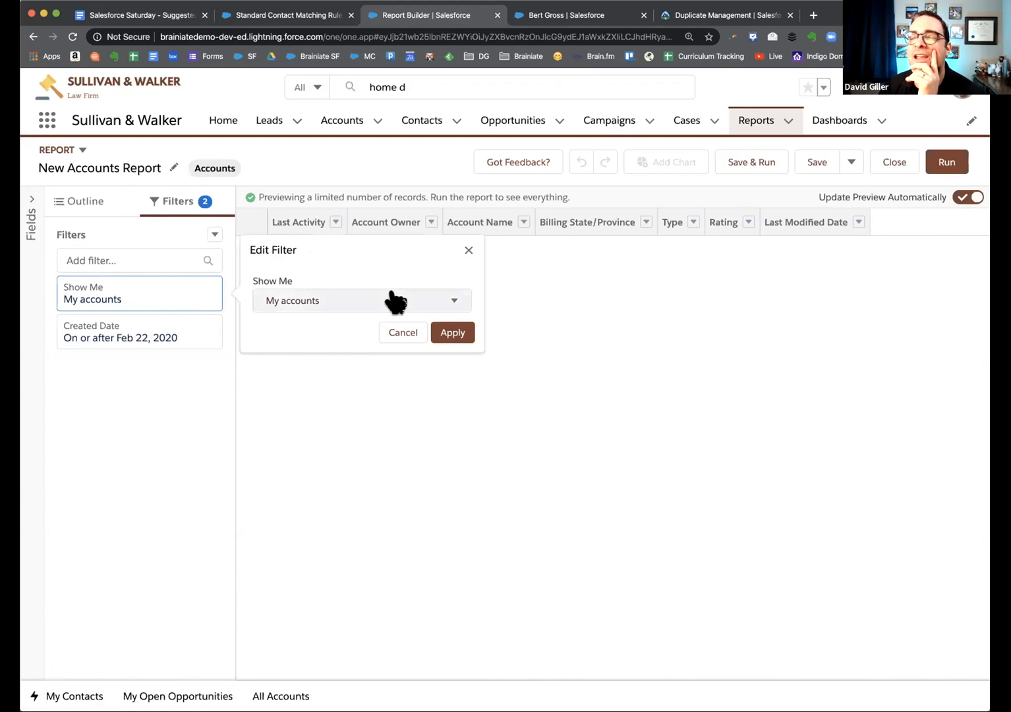
{"action": "left_click", "coordinate": [390, 300]}
{"action": "left_click", "coordinate": [314, 384]}
{"action": "left_click", "coordinate": [459, 331]}
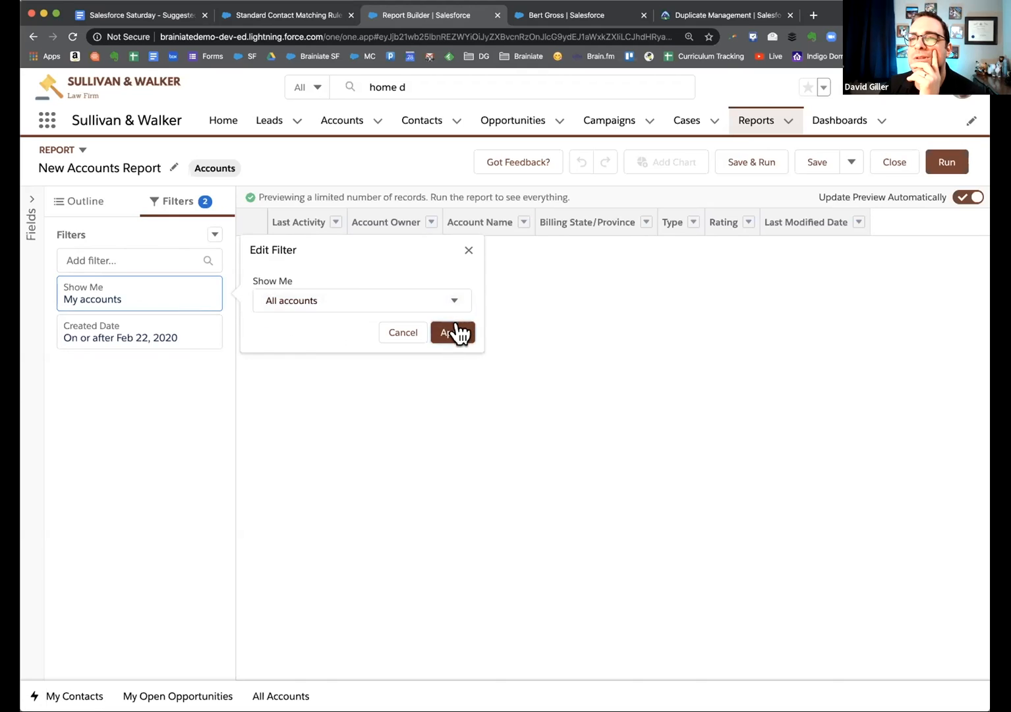
{"action": "left_click", "coordinate": [155, 337]}
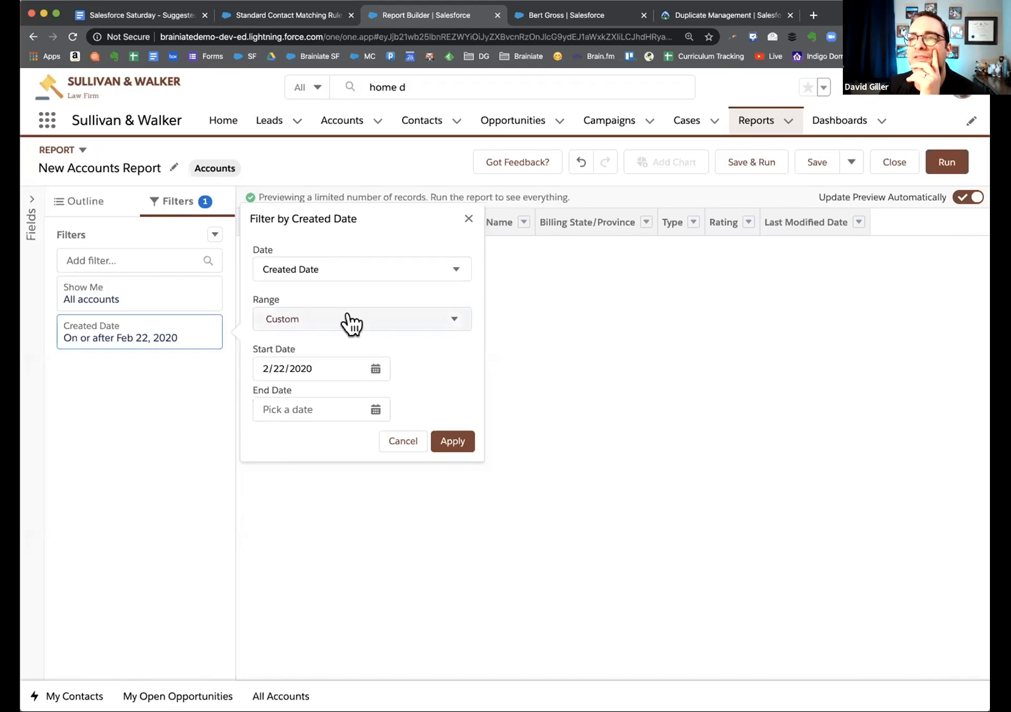
{"action": "left_click", "coordinate": [352, 320]}
{"action": "left_click", "coordinate": [327, 354]}
{"action": "left_click", "coordinate": [458, 372]}
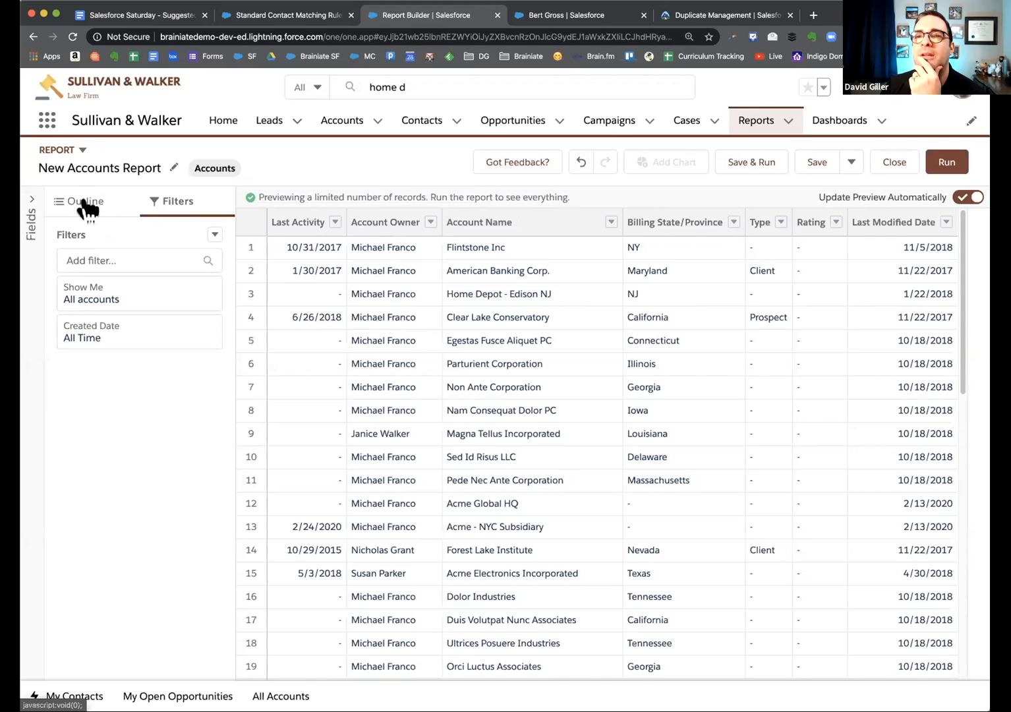
- Add a Parent Account filter with the operator "not equal to" and a blank value
{"action": "left_click", "coordinate": [114, 260]}
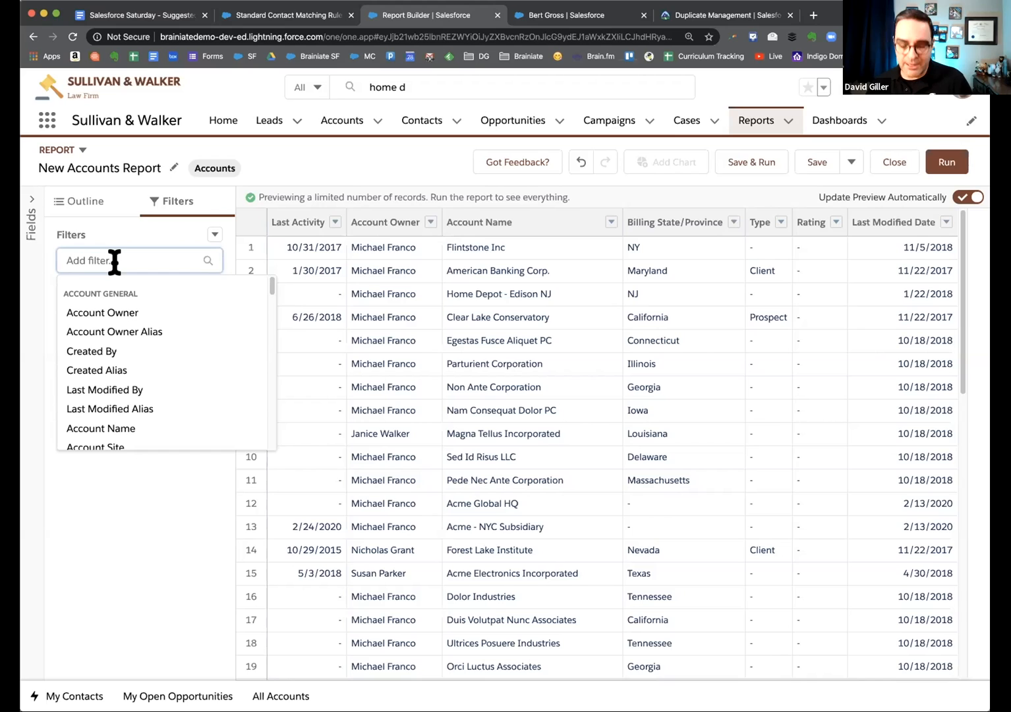
{"action": "type", "text": "pare"}
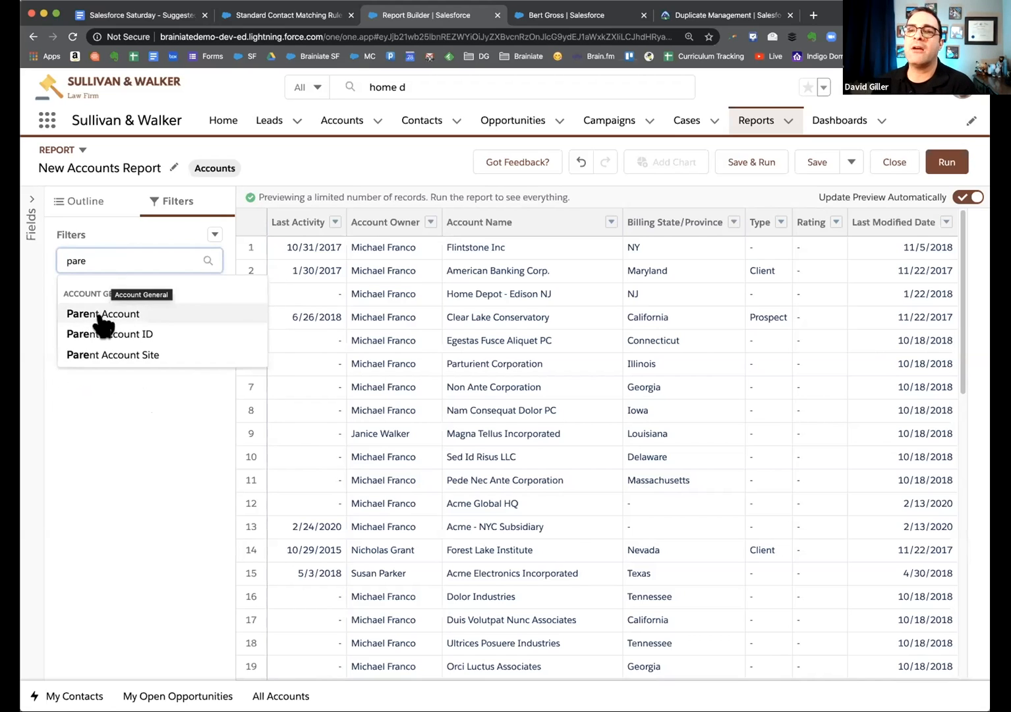
{"action": "left_click", "coordinate": [102, 323]}
{"action": "left_click", "coordinate": [335, 356]}
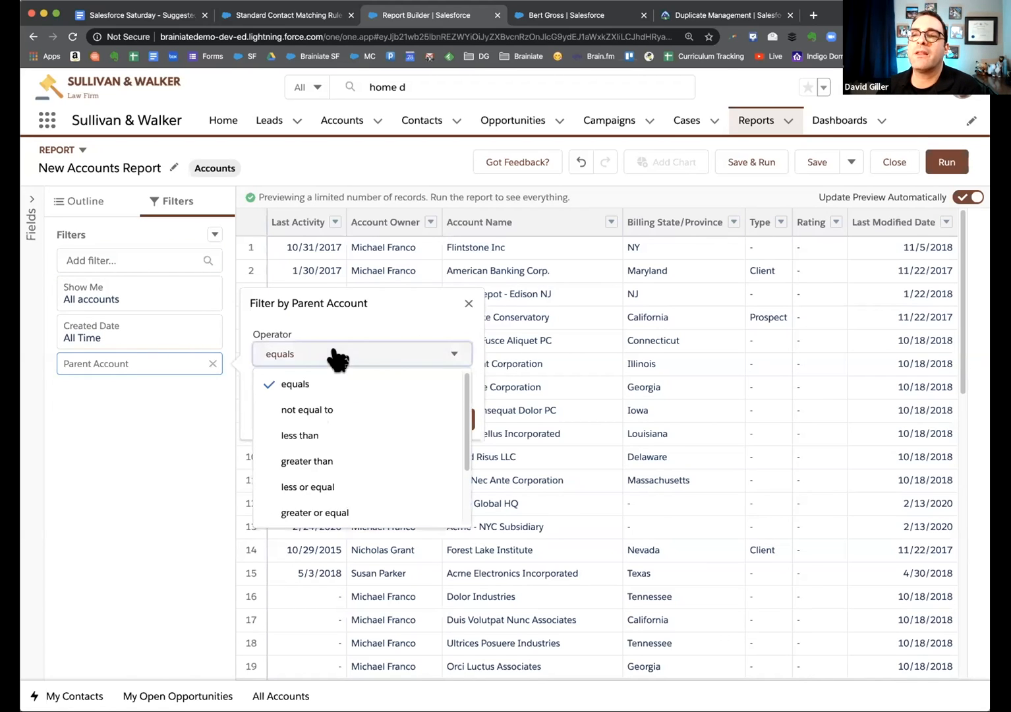
{"action": "left_click", "coordinate": [319, 418]}
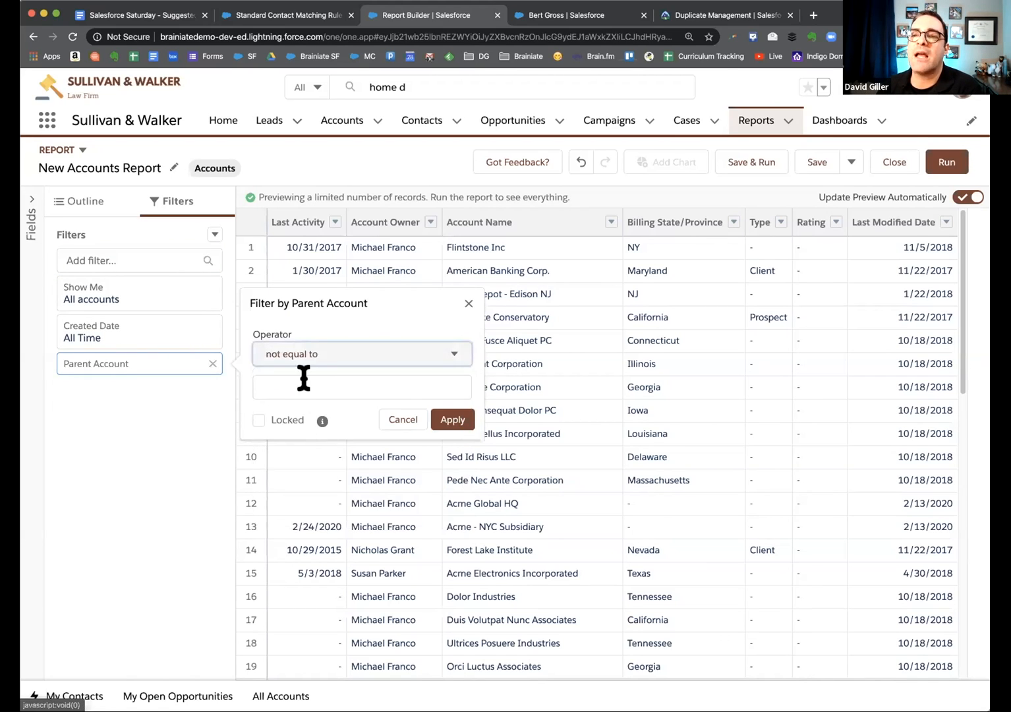
{"action": "left_click", "coordinate": [444, 416]}
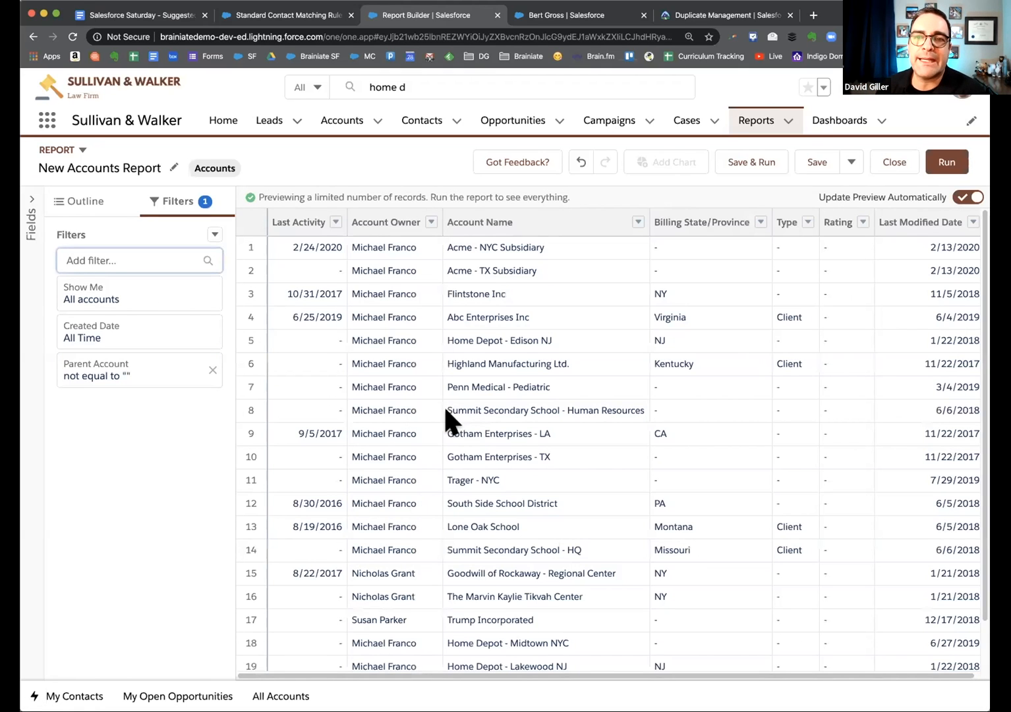
- Remove the Last Activity, Billing State/Province, Type, Rating and Last Modified Date columns from the report outline
{"action": "left_click", "coordinate": [75, 204]}
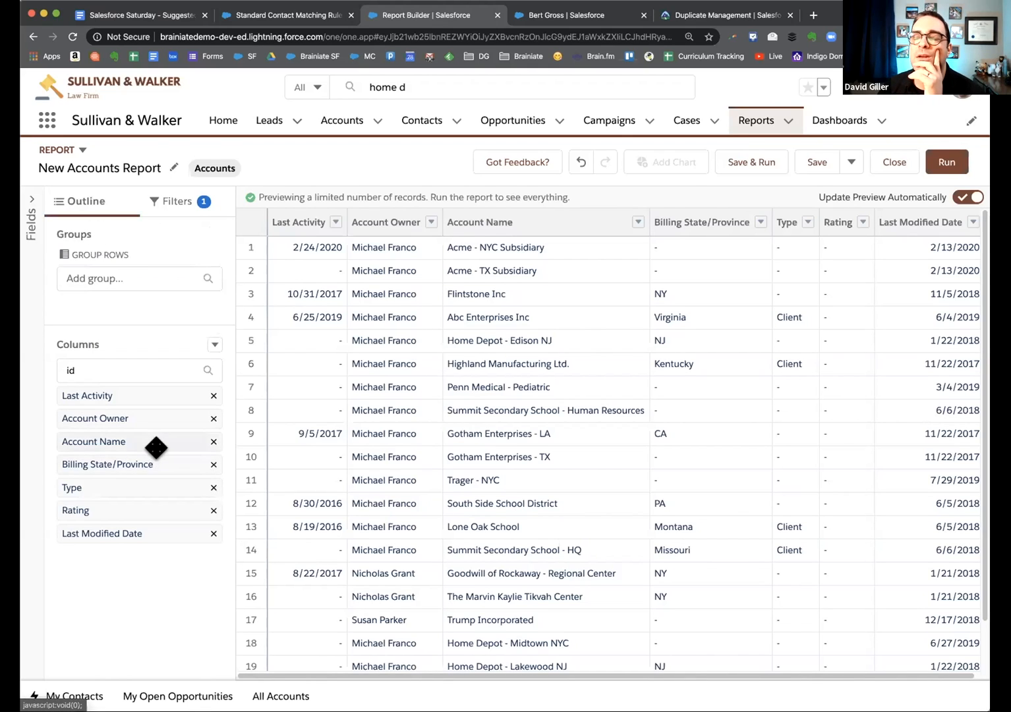
{"action": "left_click", "coordinate": [213, 395]}
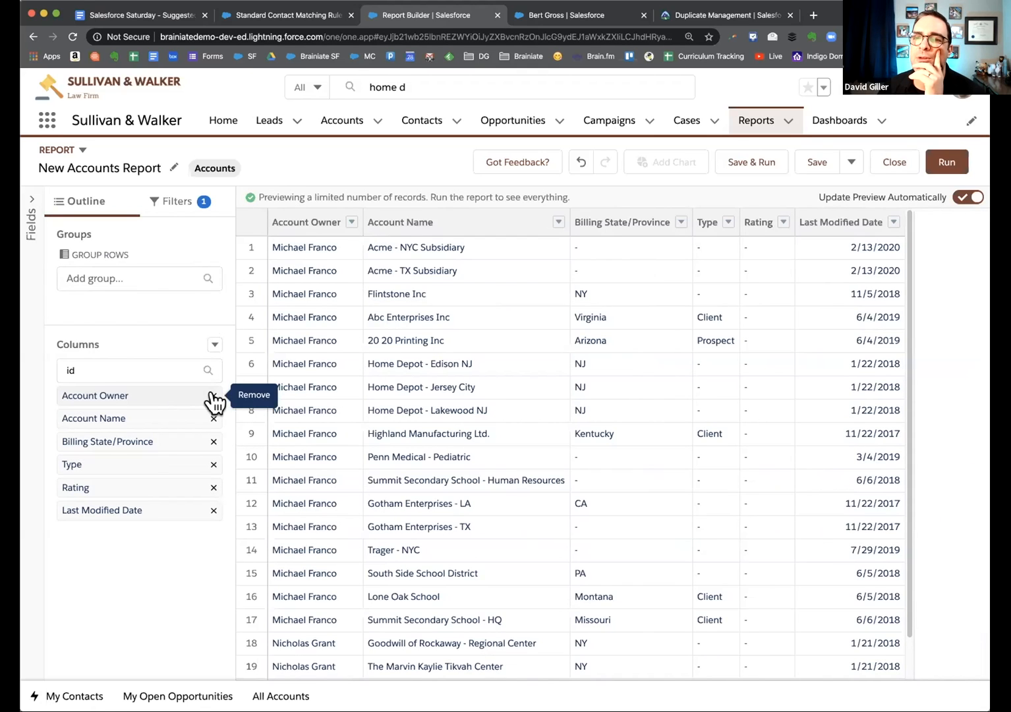
{"action": "left_click", "coordinate": [213, 442]}
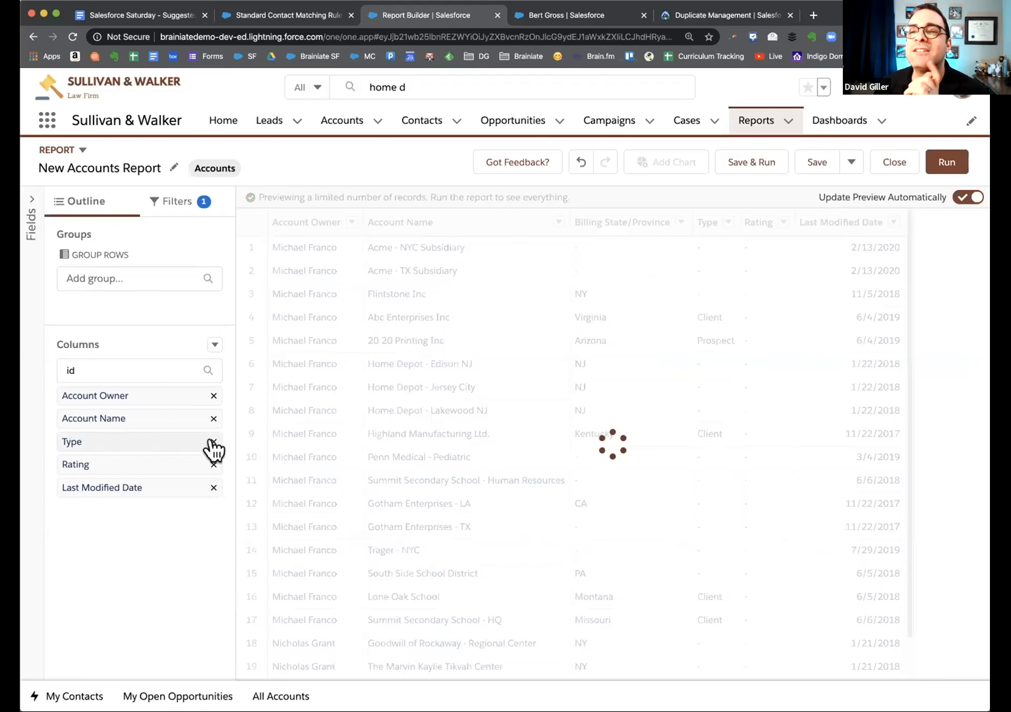
{"action": "left_click", "coordinate": [213, 441]}
{"action": "left_click", "coordinate": [213, 442]}
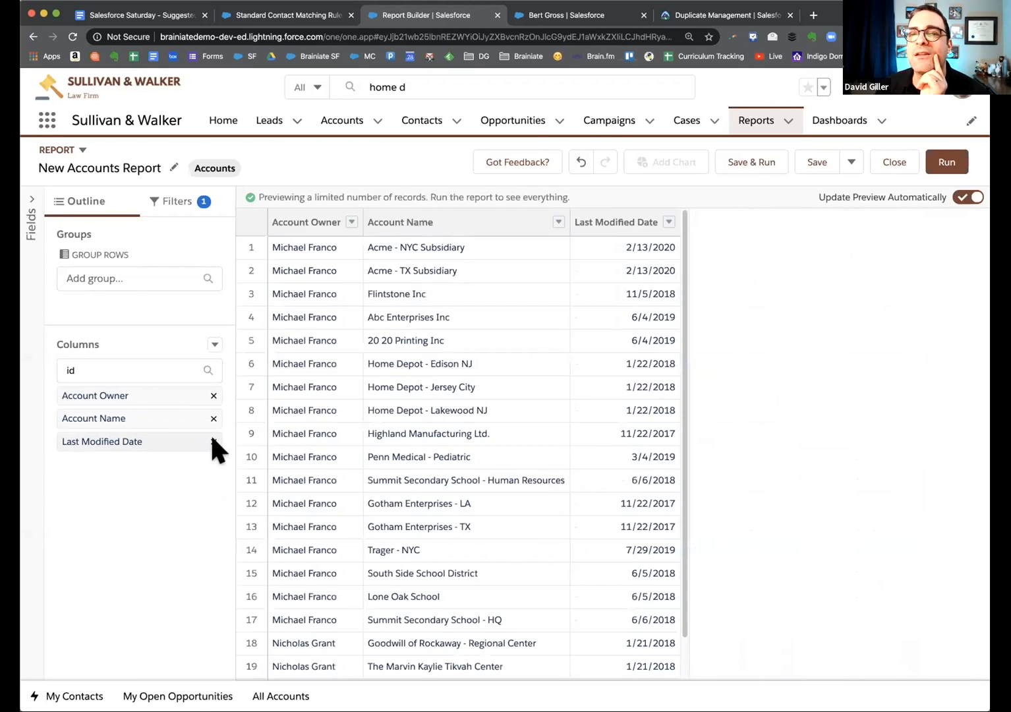
{"action": "left_click", "coordinate": [213, 441]}
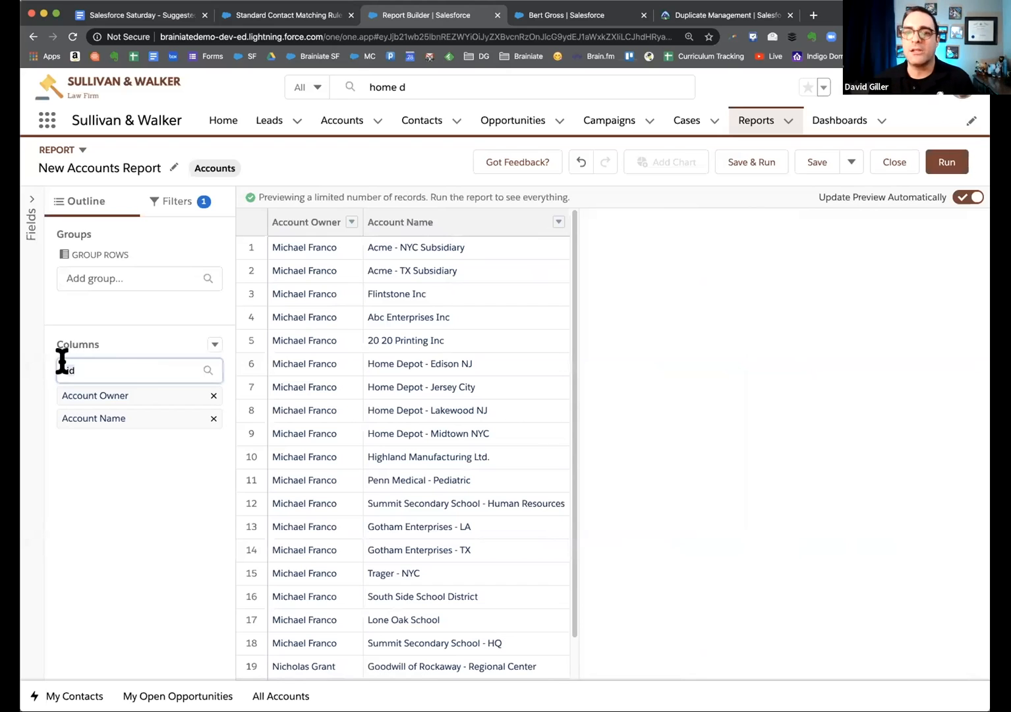
- Add the Parent Account field to the report and group the rows by it
{"action": "key", "text": "BackSpace"}
{"action": "key", "text": "BackSpace"}
{"action": "type", "text": "pare"}
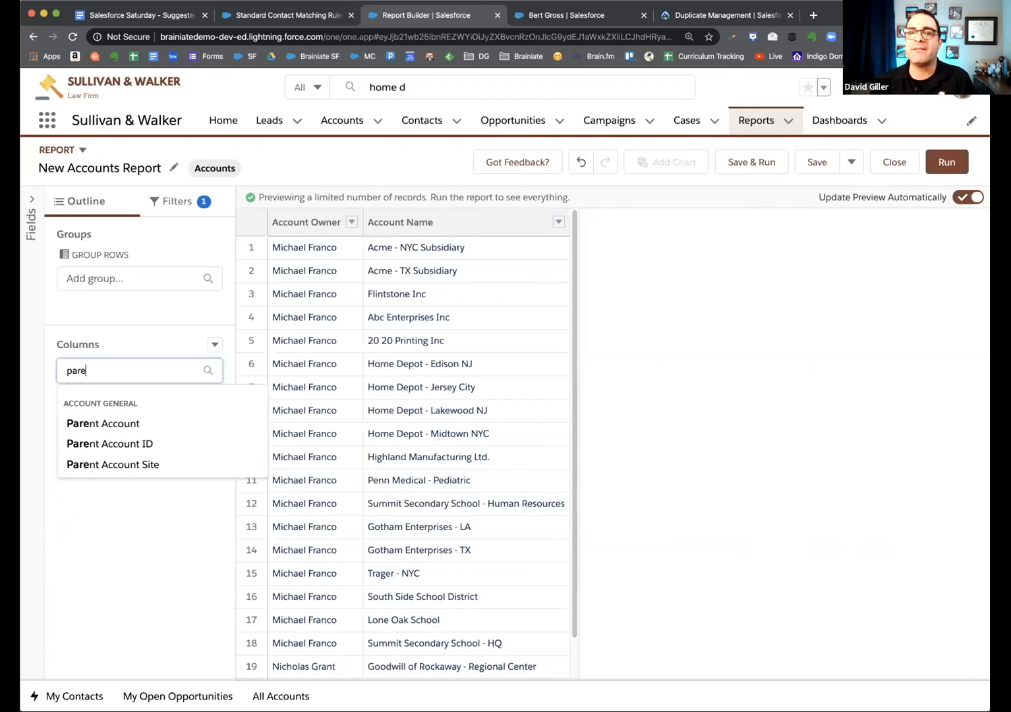
{"action": "left_click", "coordinate": [105, 422]}
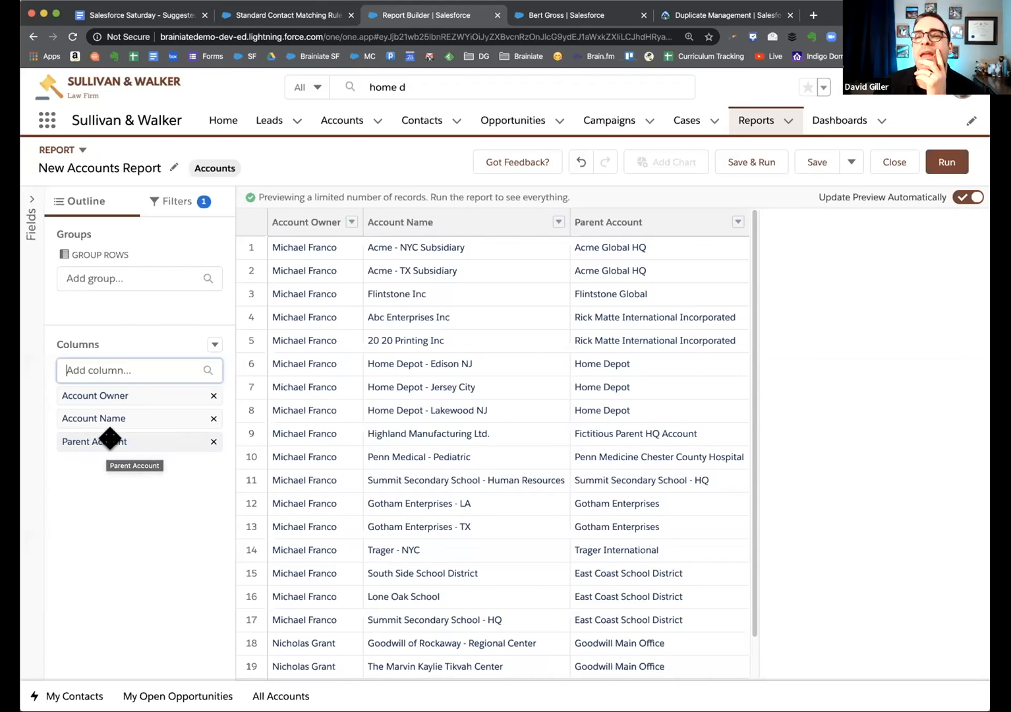
{"action": "left_click_drag", "start_coordinate": [110, 438], "coordinate": [112, 300]}
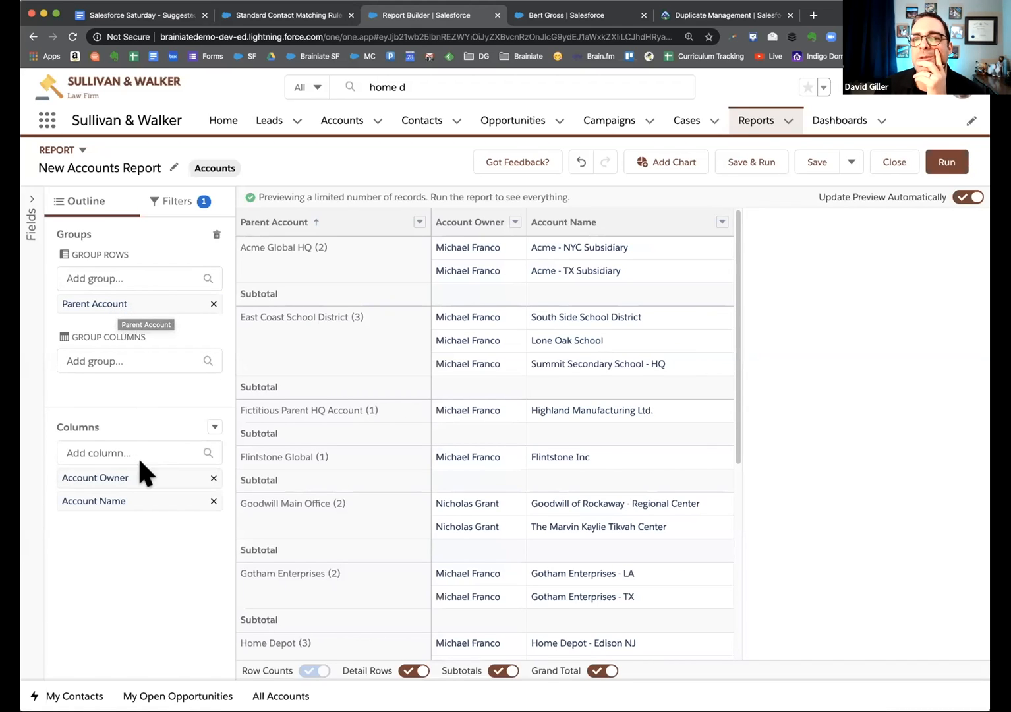
- Place the Account Name column ahead of Account Owner and add the Parent Account ID and Account ID columns
{"action": "mouse_move", "coordinate": [124, 495]}
{"action": "left_mouse_down"}
{"action": "mouse_move", "coordinate": [117, 469]}
{"action": "mouse_move", "coordinate": [119, 477]}
{"action": "left_mouse_up"}
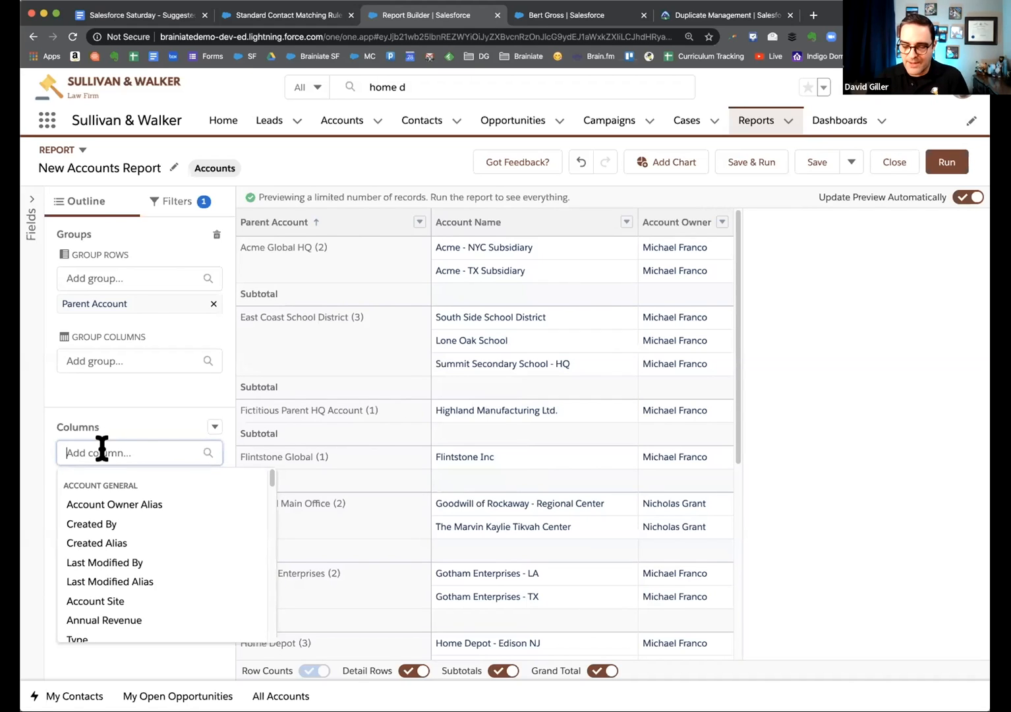
{"action": "type", "text": "id"}
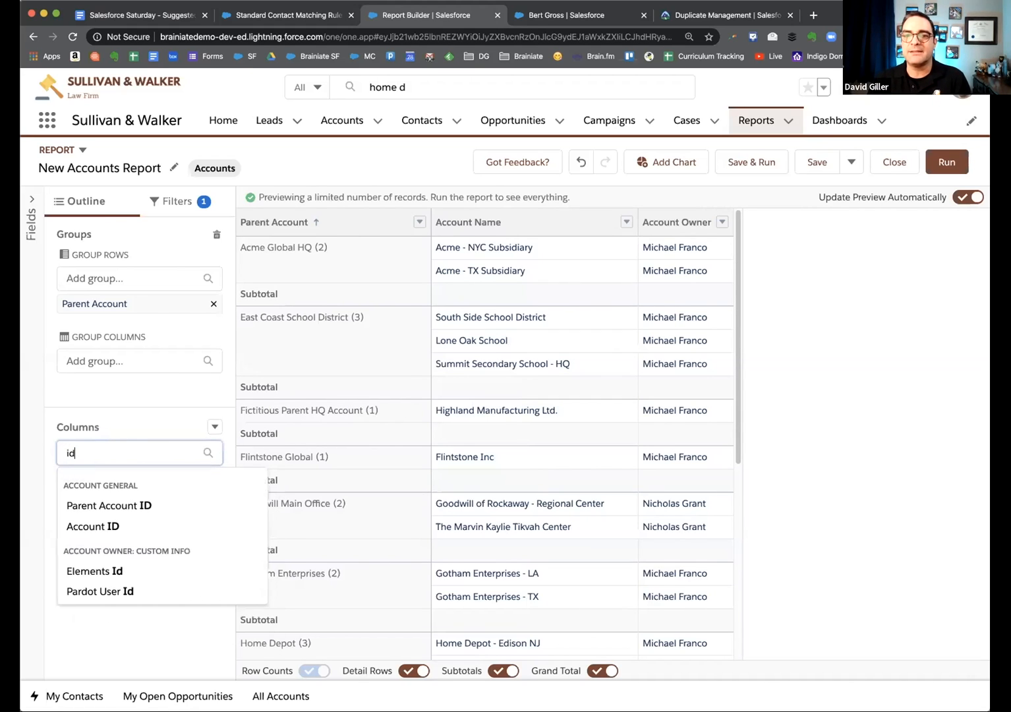
{"action": "left_click", "coordinate": [122, 506]}
{"action": "type", "text": "id"}
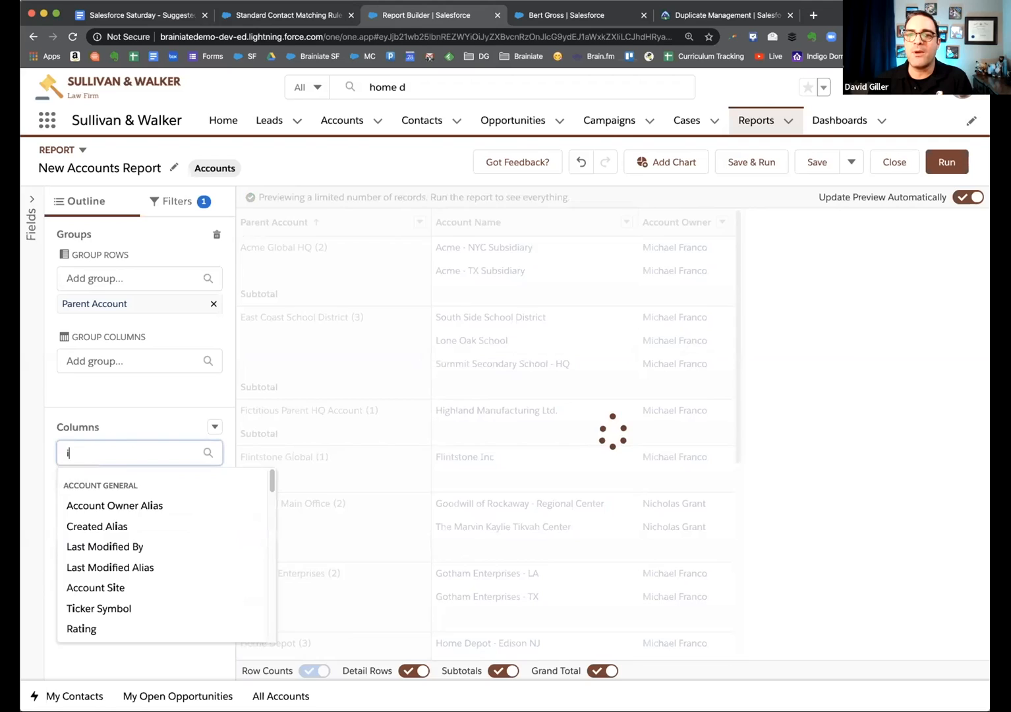
{"action": "left_click", "coordinate": [110, 452]}
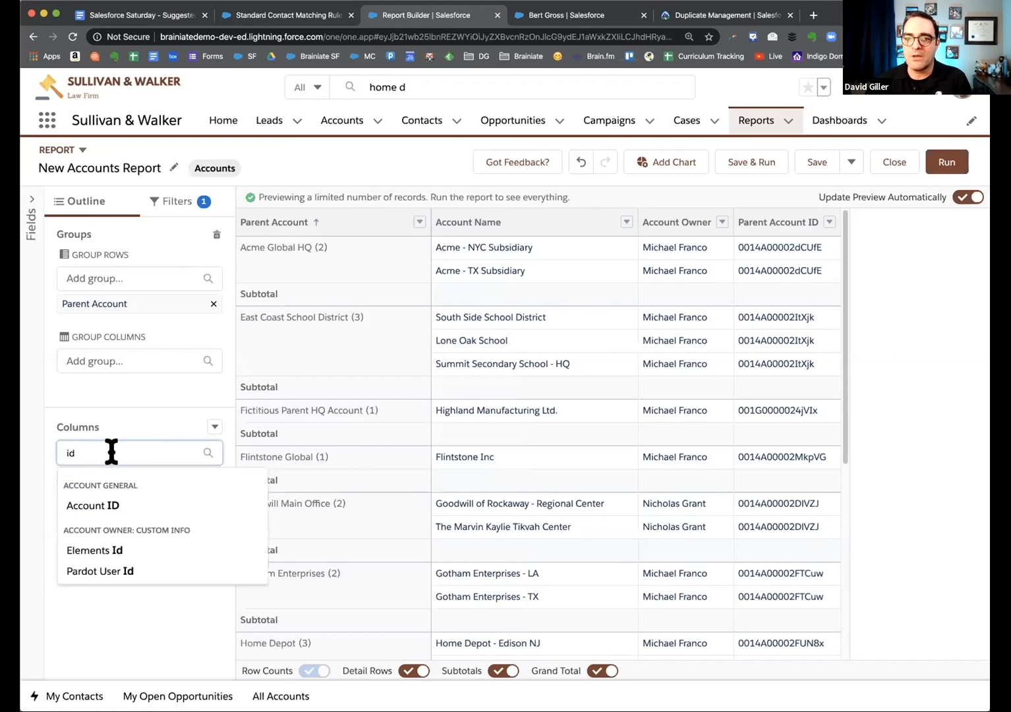
{"action": "left_click", "coordinate": [111, 505]}
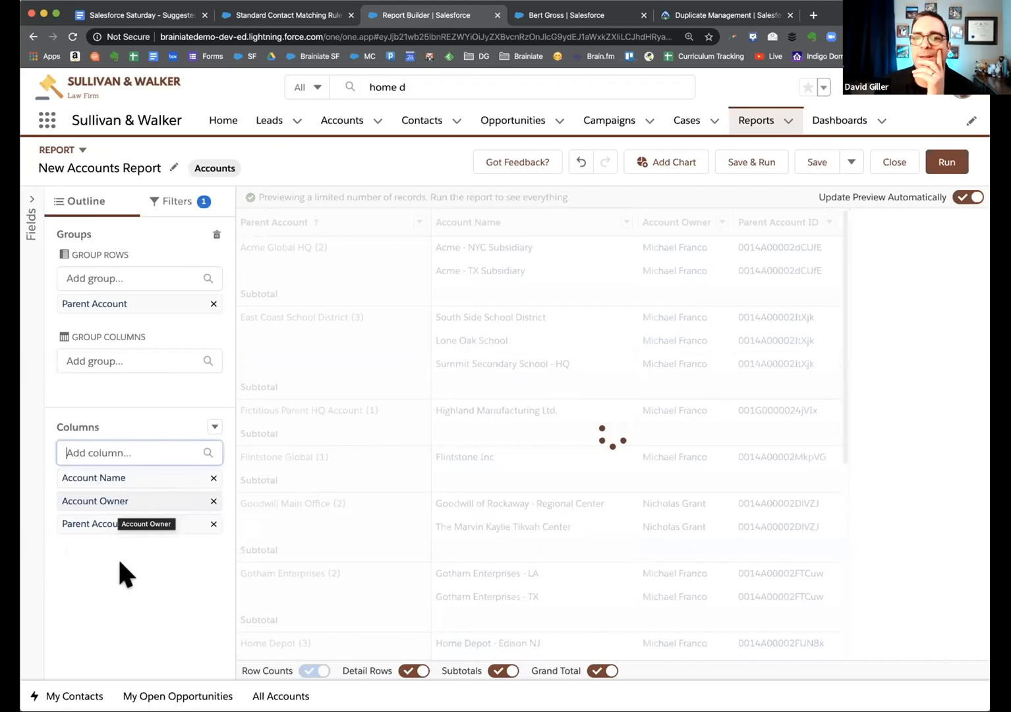
- Save the report as "Parent Accounts" in the Private Reports folder and run it
{"action": "left_click", "coordinate": [763, 162]}
{"action": "type", "text": "P"}
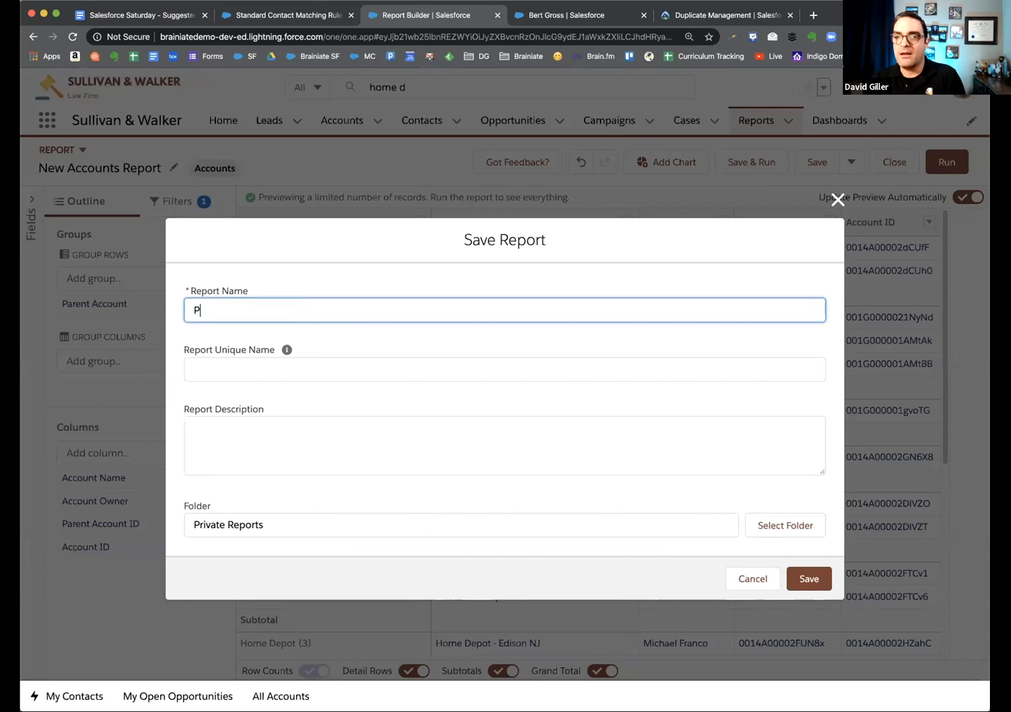
{"action": "type", "text": "arent Accounts"}
{"action": "key", "text": "Tab"}
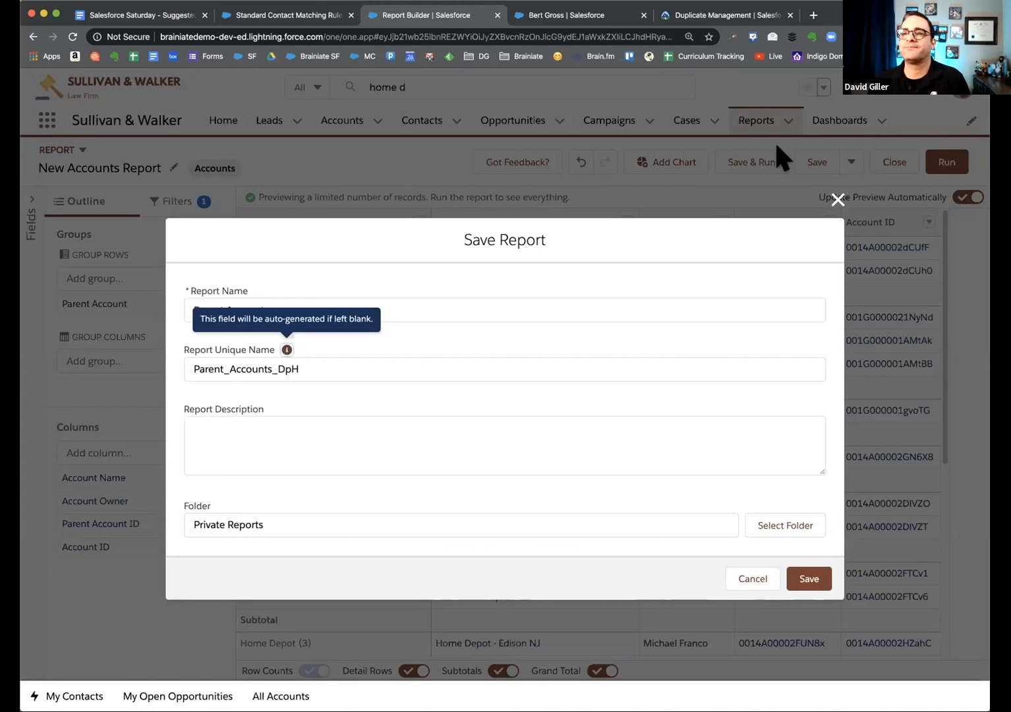
{"action": "left_click", "coordinate": [804, 578]}
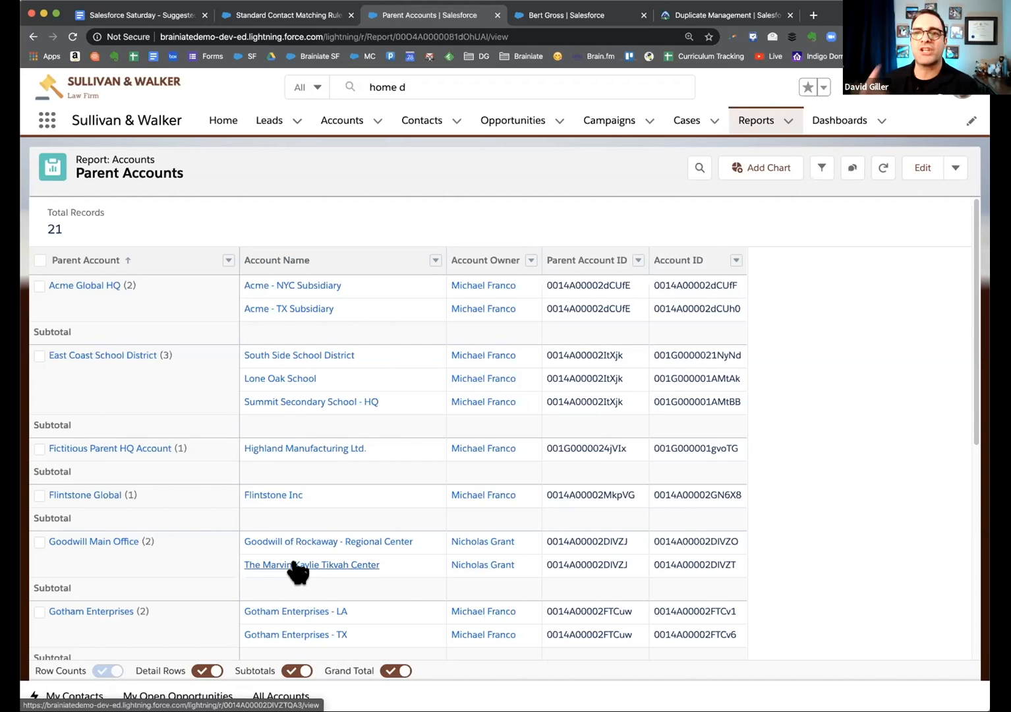
- Examine the child accounts and IDs grouped under each parent account, and show the report's export option
{"action": "scroll", "coordinate": [298, 571], "scroll_direction": "down", "scroll_amount": 2}
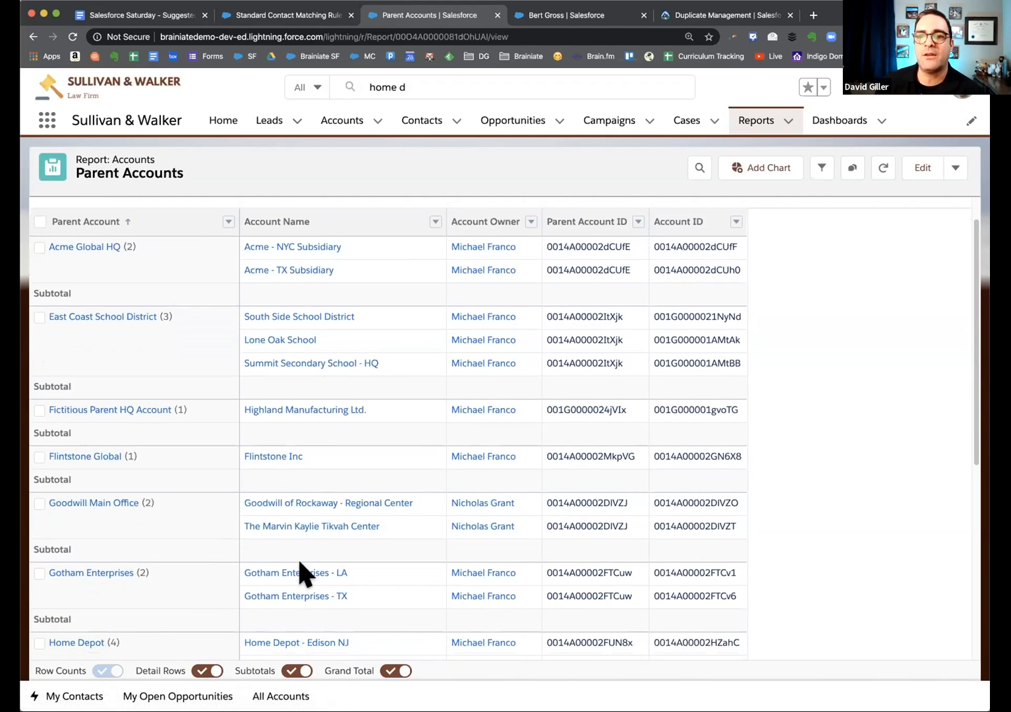
{"action": "scroll", "coordinate": [300, 562], "scroll_direction": "down", "scroll_amount": 2}
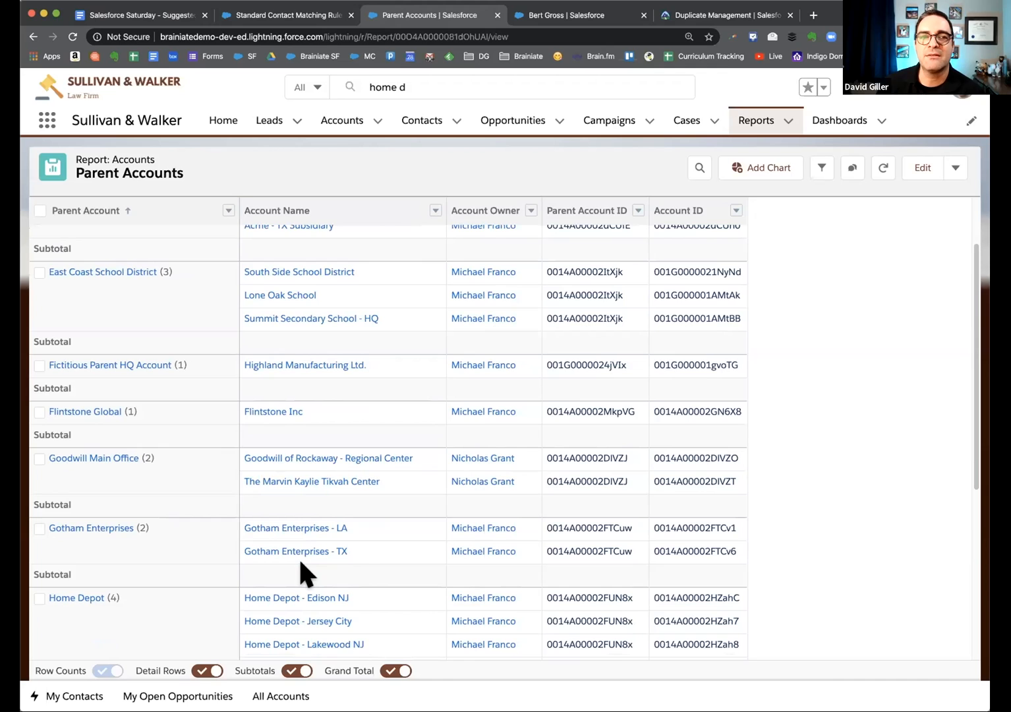
{"action": "scroll", "coordinate": [298, 557], "scroll_direction": "up", "scroll_amount": 4}
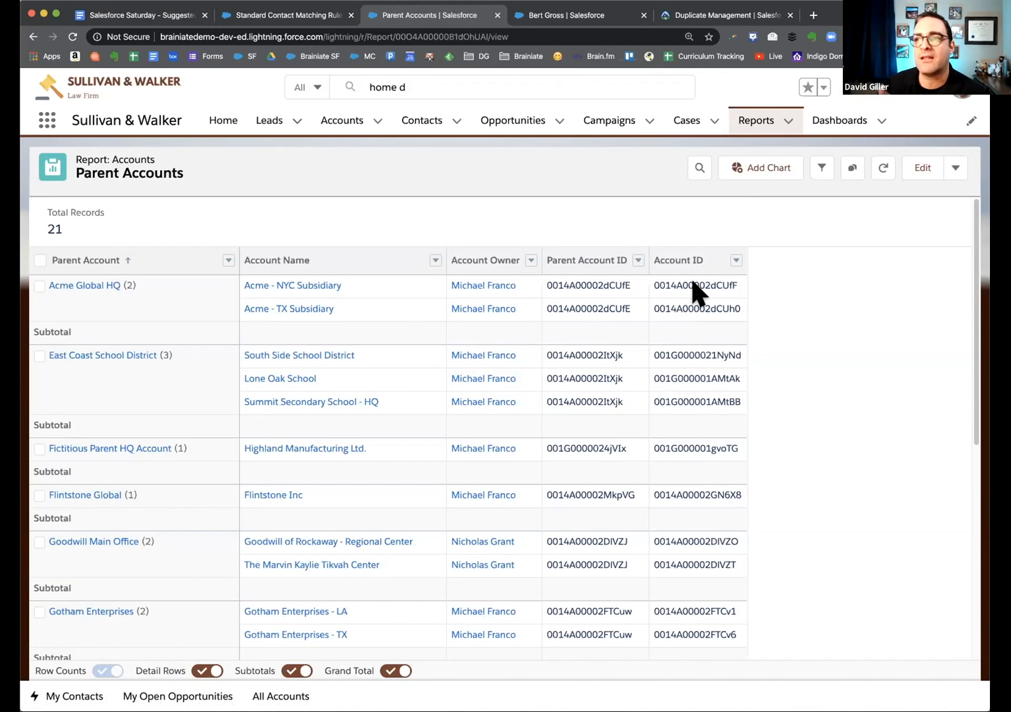
{"action": "scroll", "coordinate": [713, 371], "scroll_direction": "down", "scroll_amount": 8}
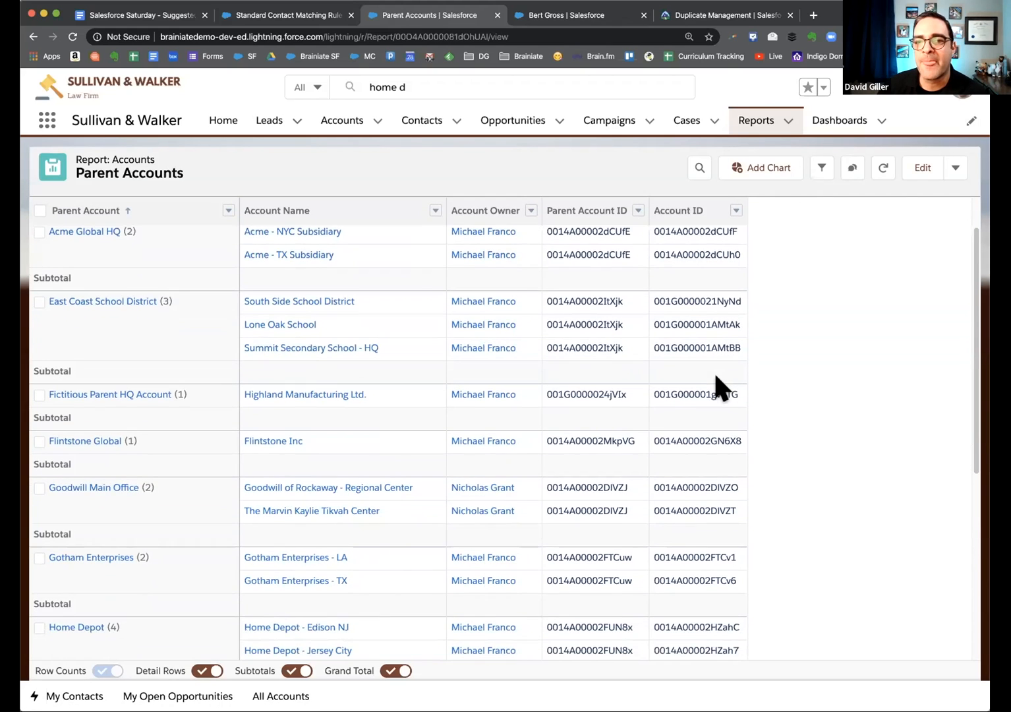
{"action": "scroll", "coordinate": [716, 378], "scroll_direction": "down", "scroll_amount": 10}
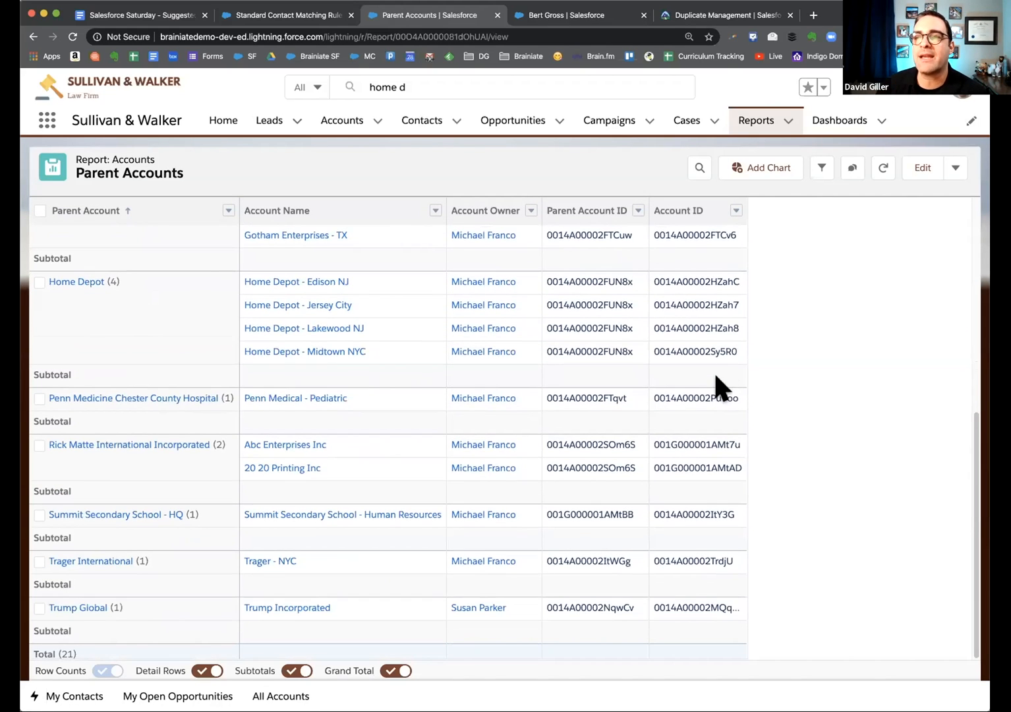
{"action": "left_click", "coordinate": [955, 167]}
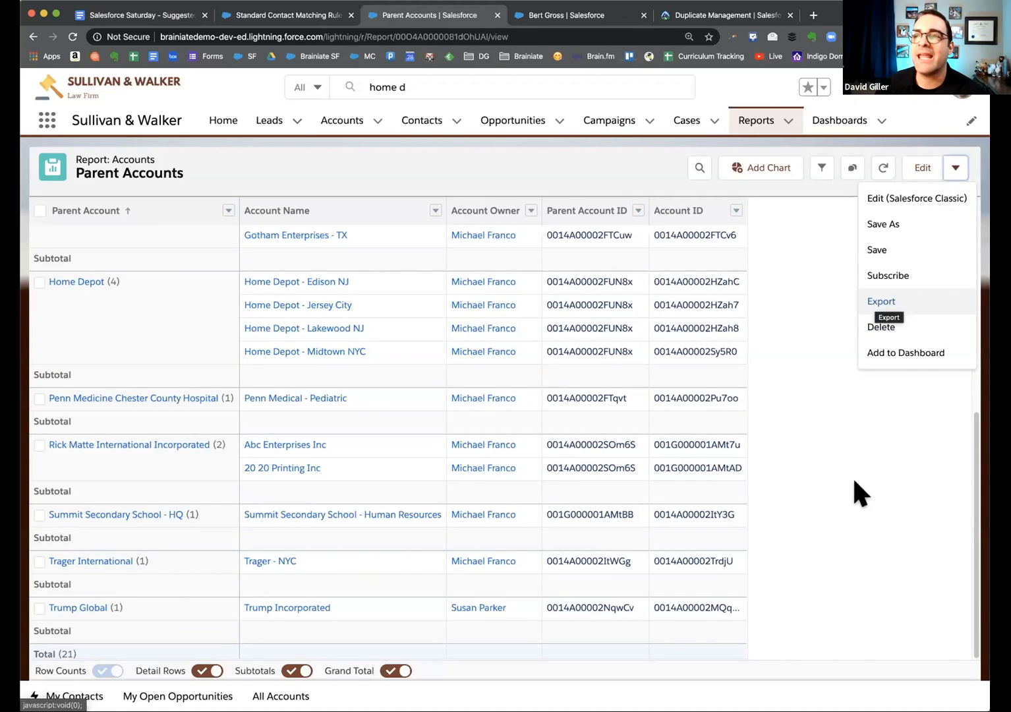
{"action": "scroll", "coordinate": [853, 493], "scroll_direction": "up", "scroll_amount": 4}
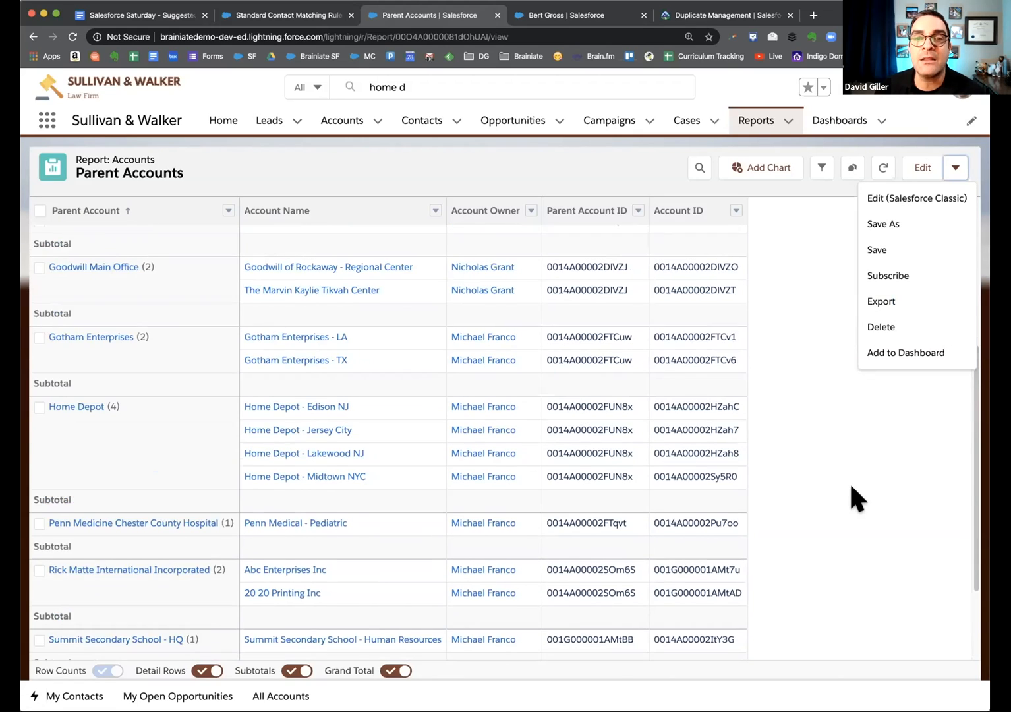
{"action": "scroll", "coordinate": [851, 486], "scroll_direction": "up", "scroll_amount": 8}
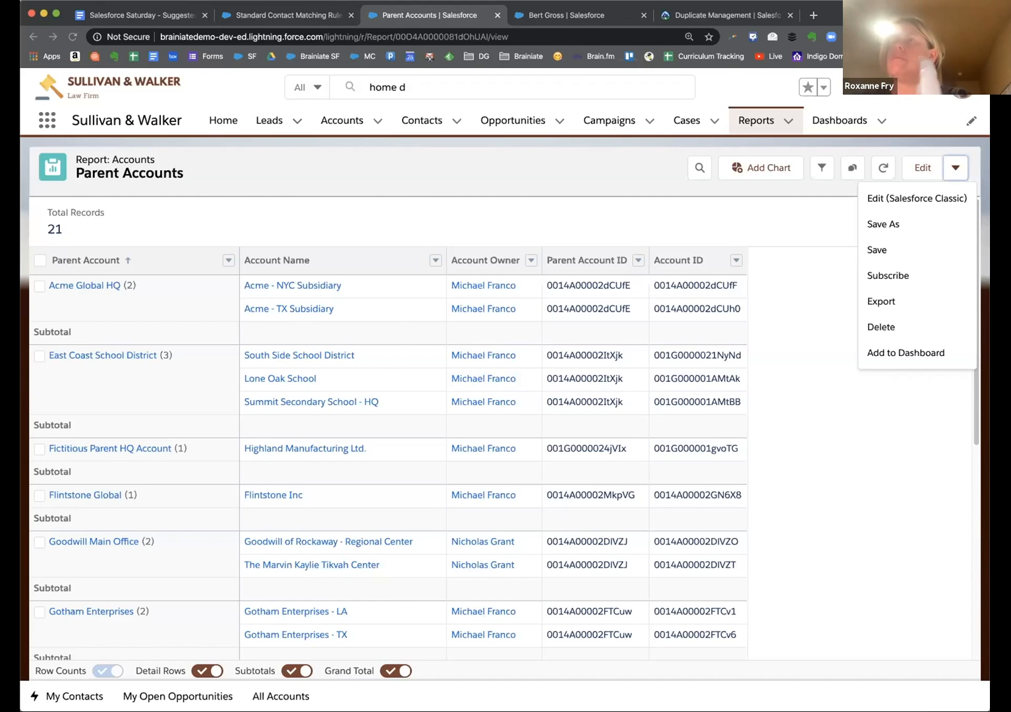
- Switch to the Google Docs list of suggested topics to discuss
{"action": "left_click", "coordinate": [165, 15]}
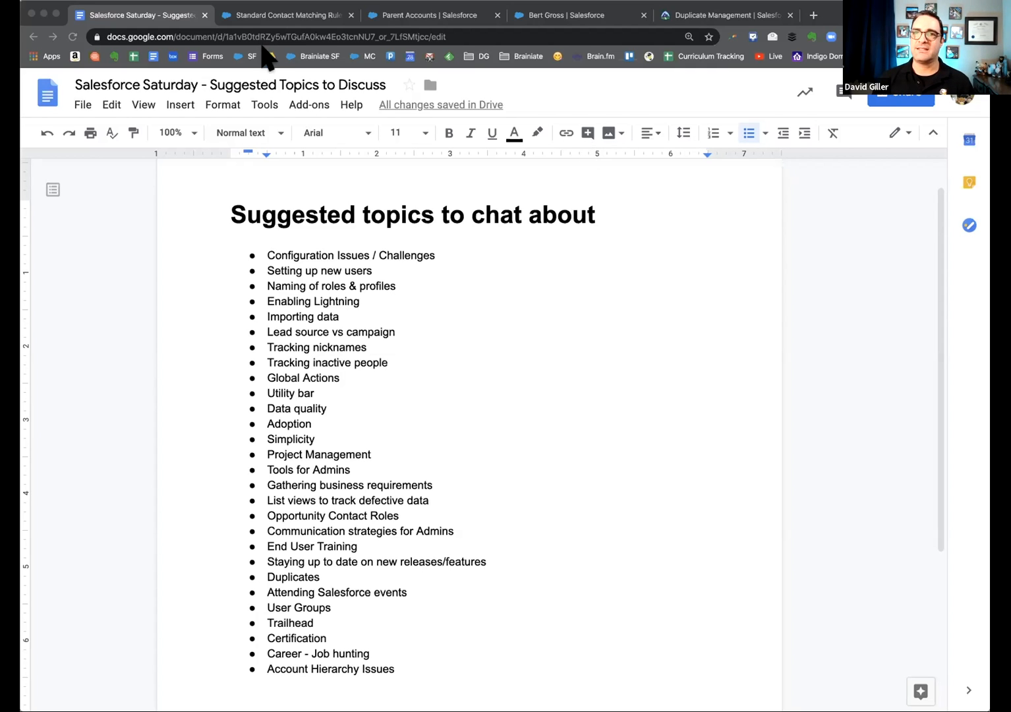
{"action": "left_click_drag", "start_coordinate": [192, 22], "coordinate": [191, 19]}
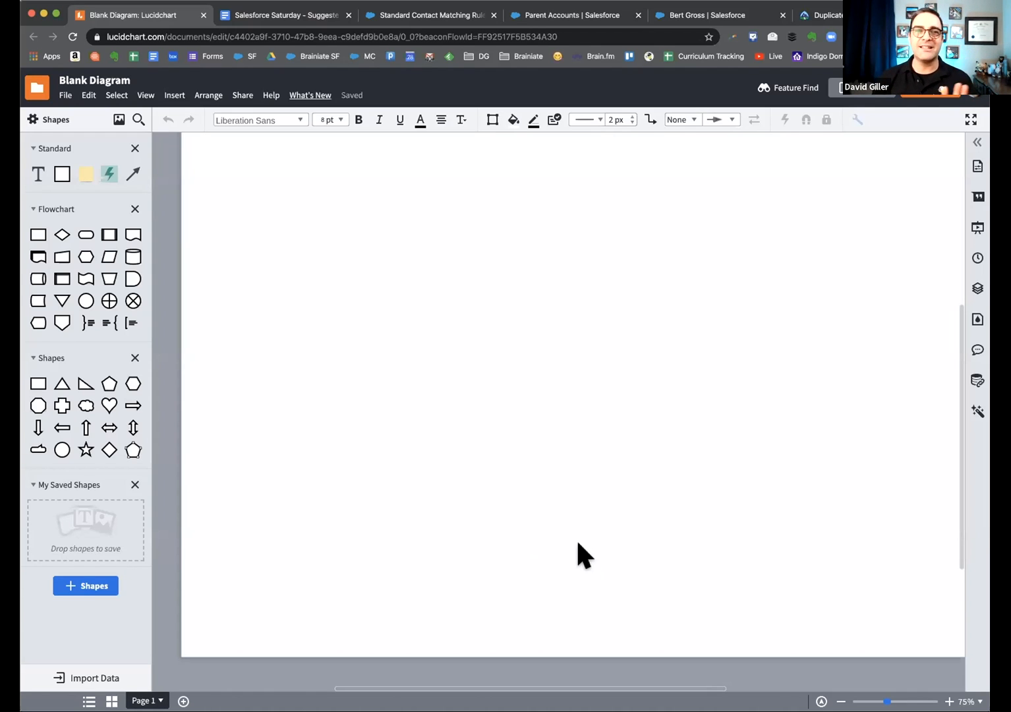
- In the blank Lucidchart diagram, place a text box near the page's upper left and label it "Contact"
{"action": "scroll", "coordinate": [580, 541], "scroll_direction": "up", "scroll_amount": 2}
{"action": "scroll", "coordinate": [476, 553], "scroll_direction": "down", "scroll_amount": 1}
{"action": "left_click_drag", "start_coordinate": [40, 165], "coordinate": [324, 278]}
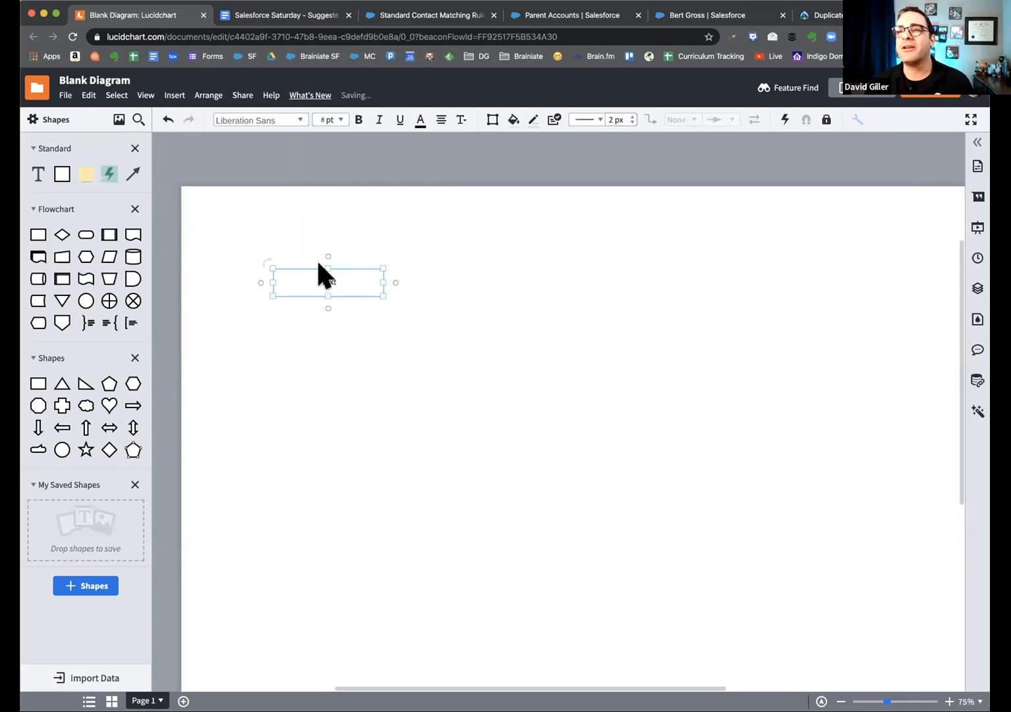
{"action": "double_click", "coordinate": [323, 278]}
{"action": "type", "text": "Contact"}
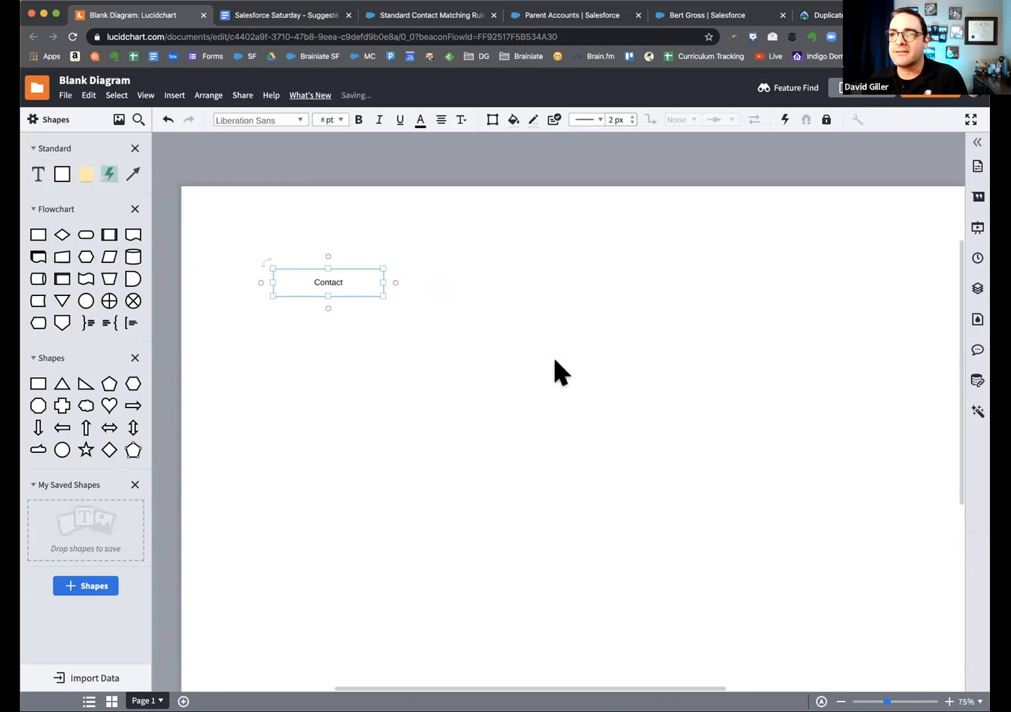
- Give the Contact box a black outline and set its text size to 12 pt
{"action": "left_click", "coordinate": [348, 282]}
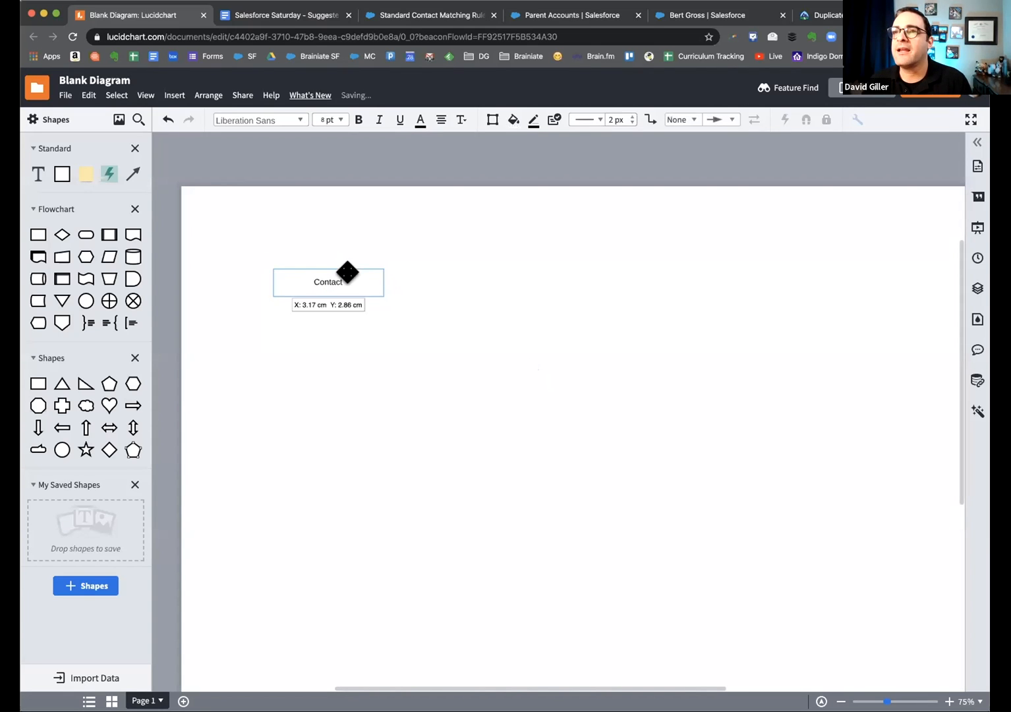
{"action": "left_click", "coordinate": [532, 121]}
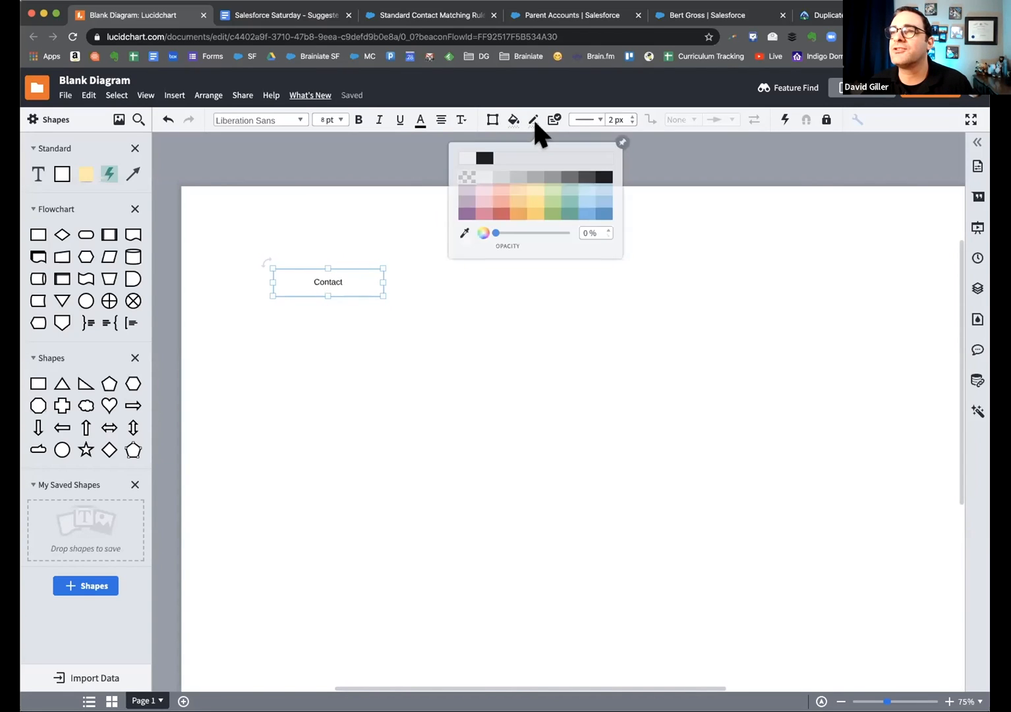
{"action": "left_click", "coordinate": [483, 159]}
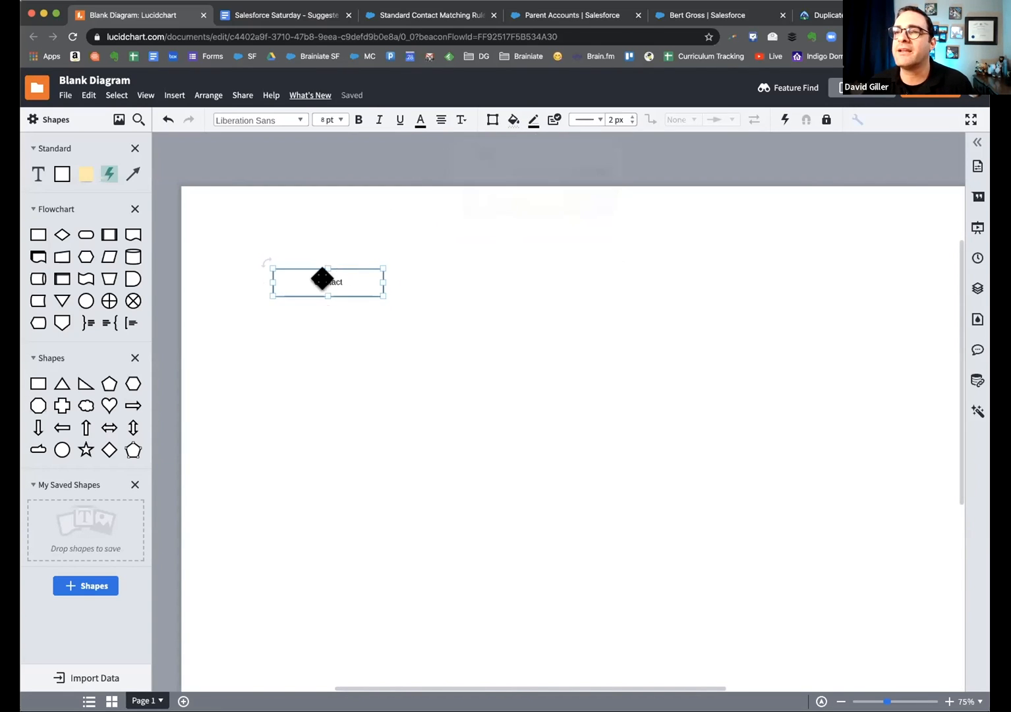
{"action": "left_click", "coordinate": [340, 121]}
{"action": "left_click", "coordinate": [321, 273]}
- Duplicate the Contact box, leaving one near the page's upper left and the other lower and further right
{"action": "left_click_drag", "start_coordinate": [348, 280], "coordinate": [448, 273]}
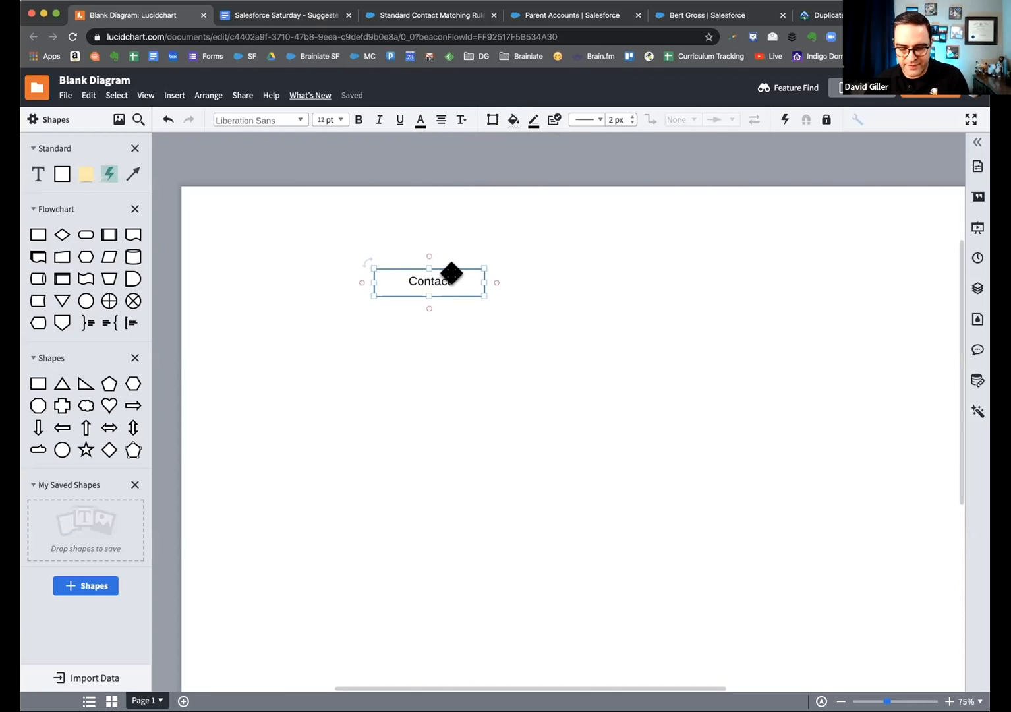
{"action": "left_click_drag", "start_coordinate": [454, 280], "coordinate": [307, 243]}
{"action": "left_click_drag", "start_coordinate": [420, 282], "coordinate": [597, 355]}
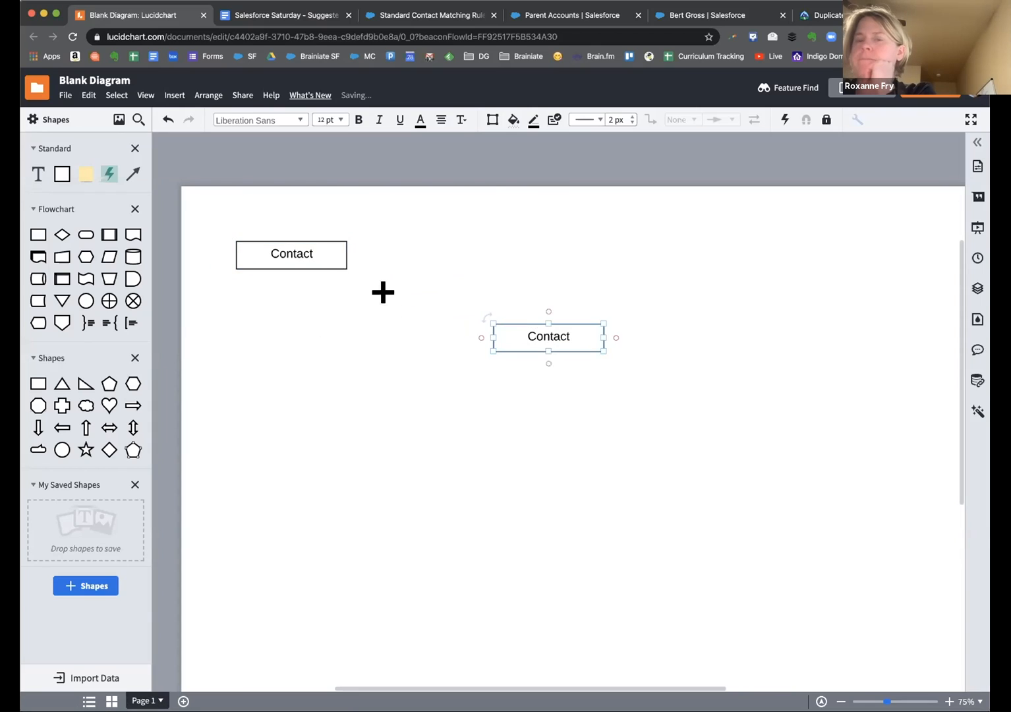
- Move the upper-left Contact box slightly towards the other box and rename it "Account"
{"action": "left_click_drag", "start_coordinate": [319, 252], "coordinate": [384, 282]}
{"action": "double_click", "coordinate": [378, 274]}
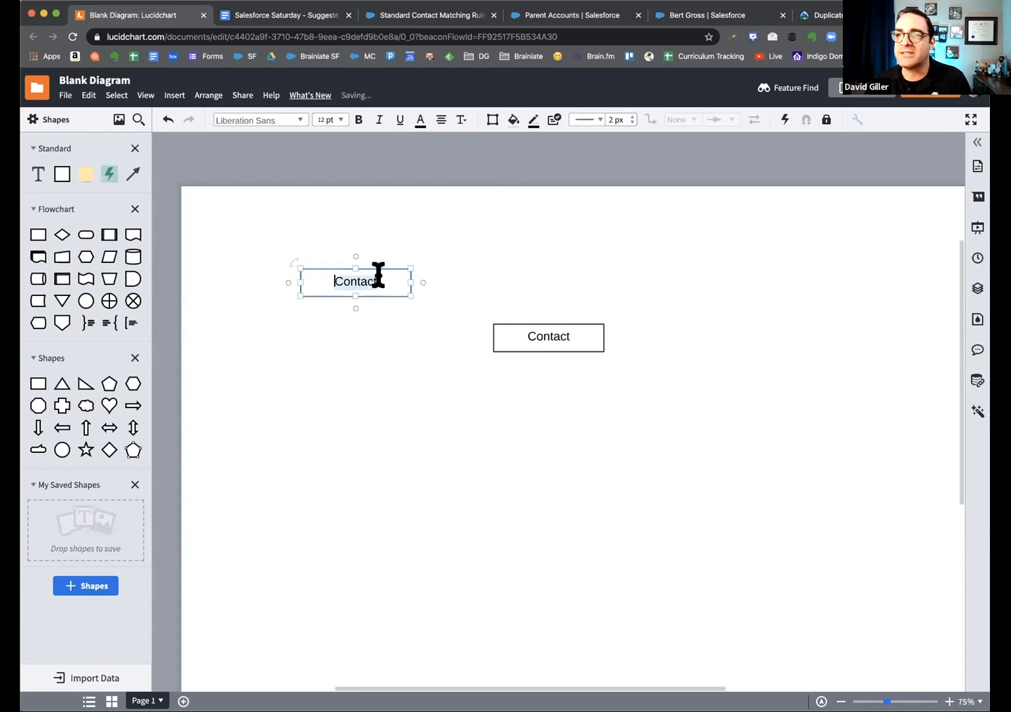
{"action": "type", "text": "Account"}
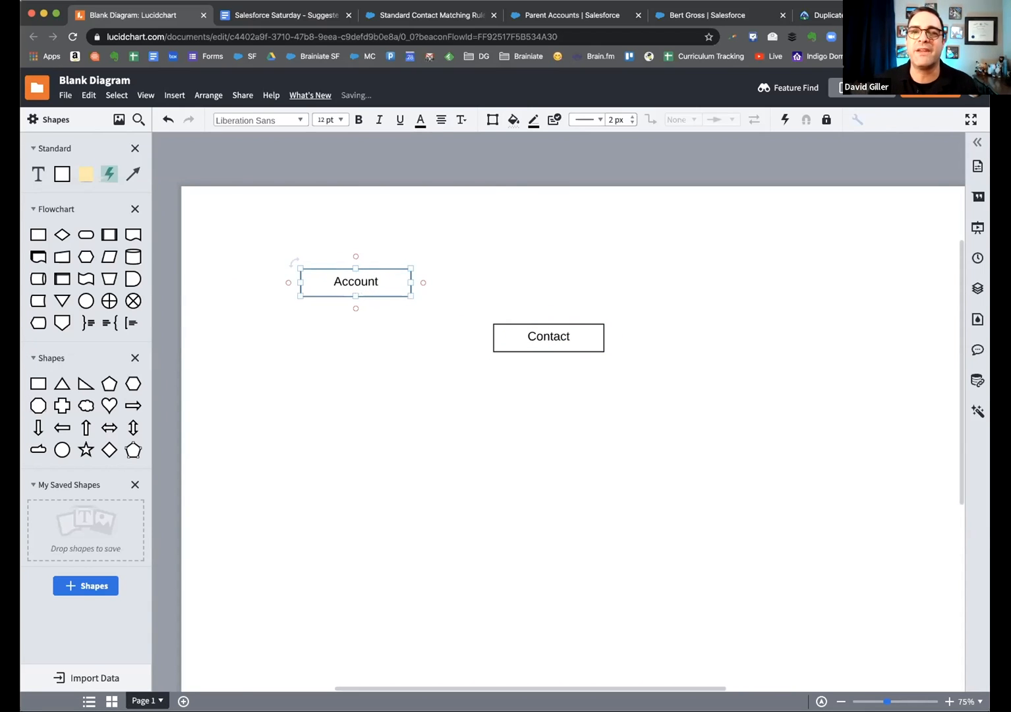
- Copy the Contact box to the page's upper-left corner, rename the copy "Leads", and shift the Account box right, clear of it
{"action": "left_click", "coordinate": [405, 387]}
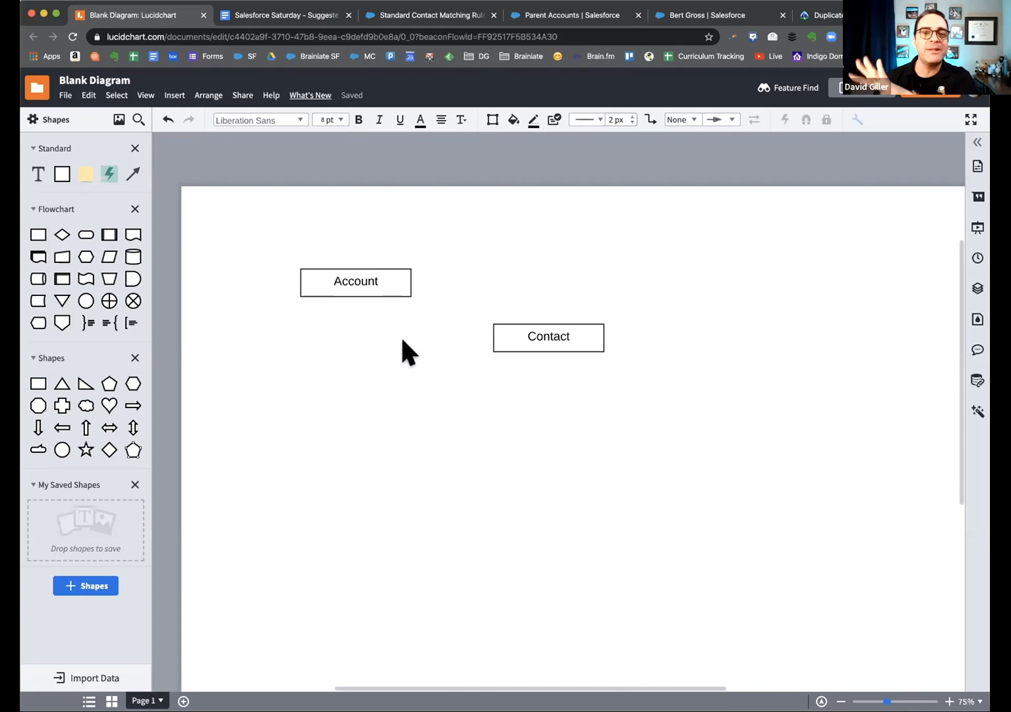
{"action": "left_click", "coordinate": [573, 338]}
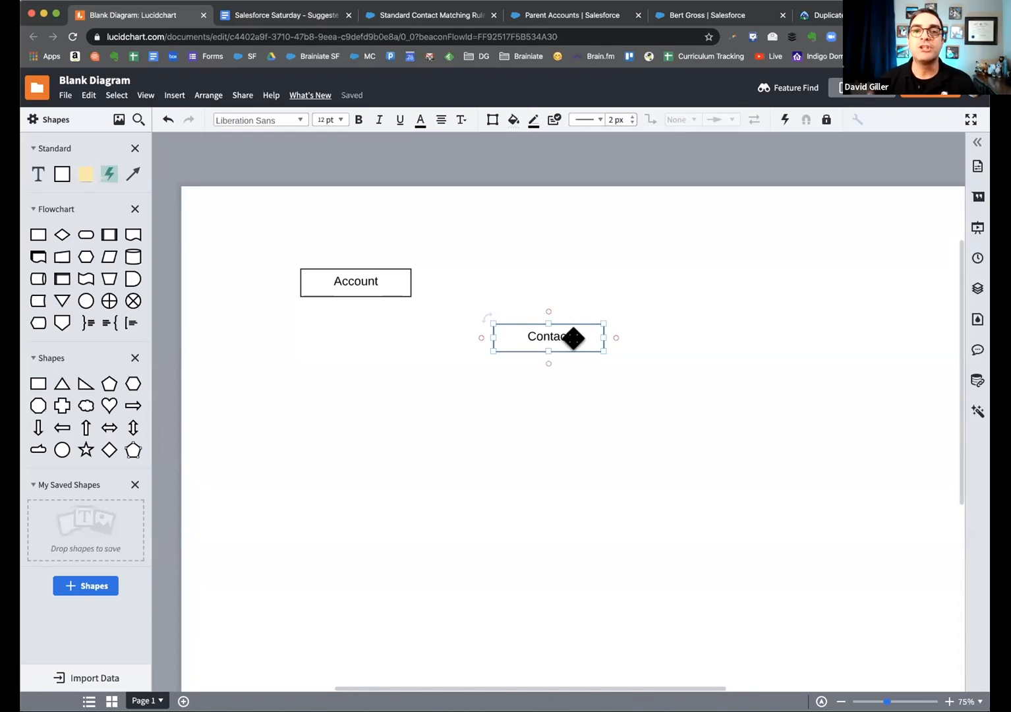
{"action": "left_click_drag", "start_coordinate": [573, 338], "coordinate": [314, 232]}
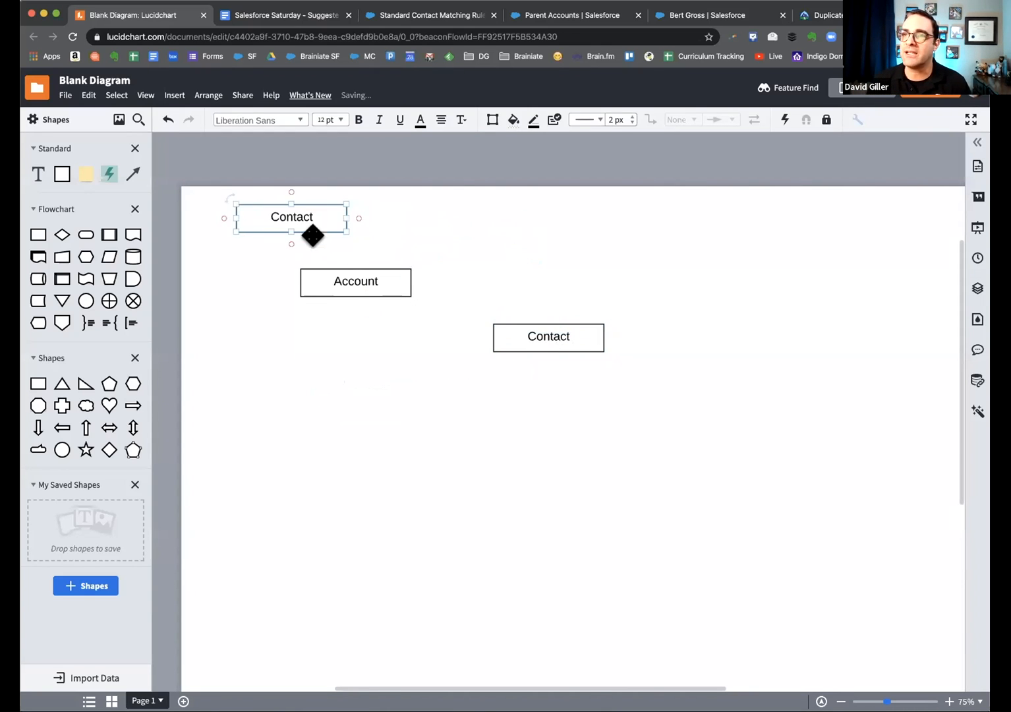
{"action": "left_click_drag", "start_coordinate": [359, 280], "coordinate": [494, 263]}
{"action": "double_click", "coordinate": [304, 210]}
{"action": "type", "text": "Leads"}
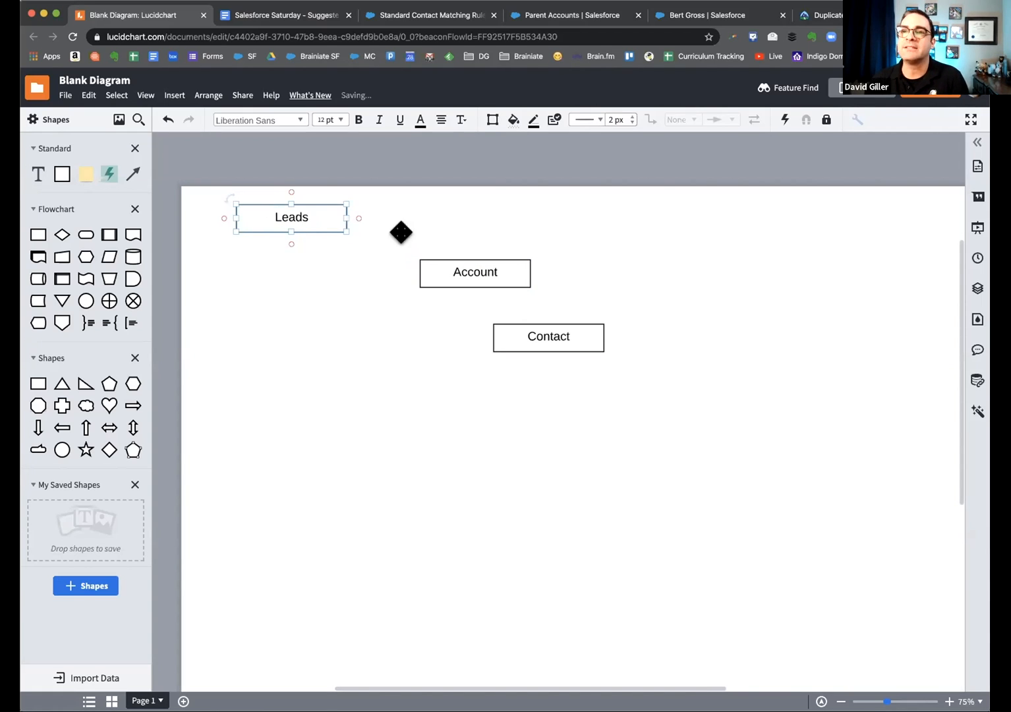
{"action": "left_click", "coordinate": [341, 323]}
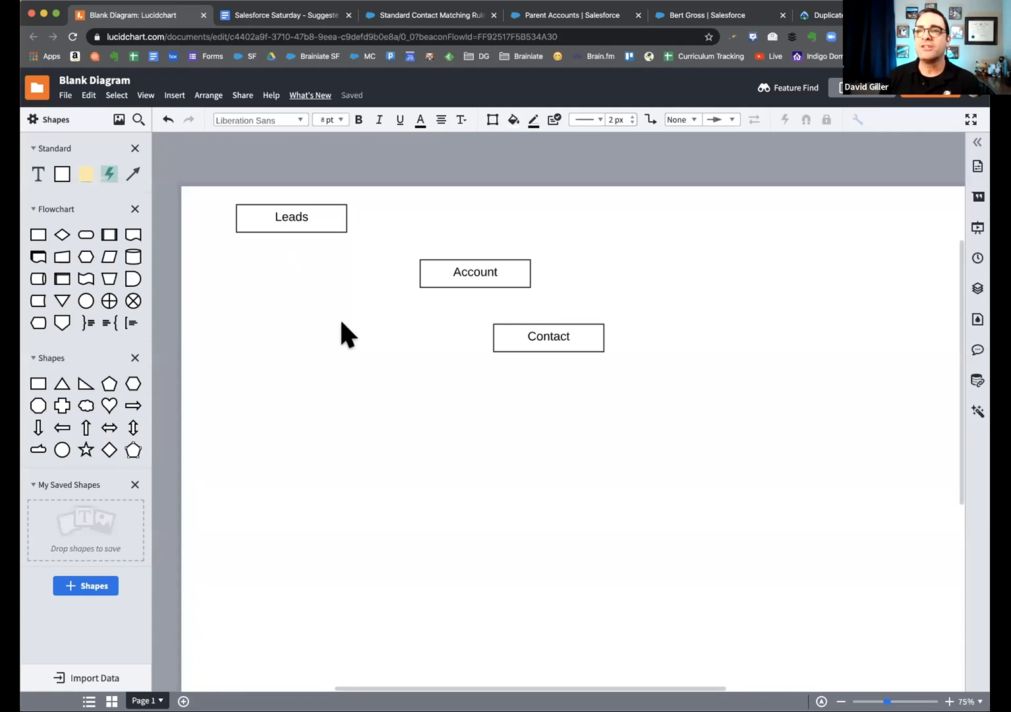
- Duplicate the Contact box twice, placing one copy above and one below the original, both further to the right
{"action": "left_click", "coordinate": [514, 333]}
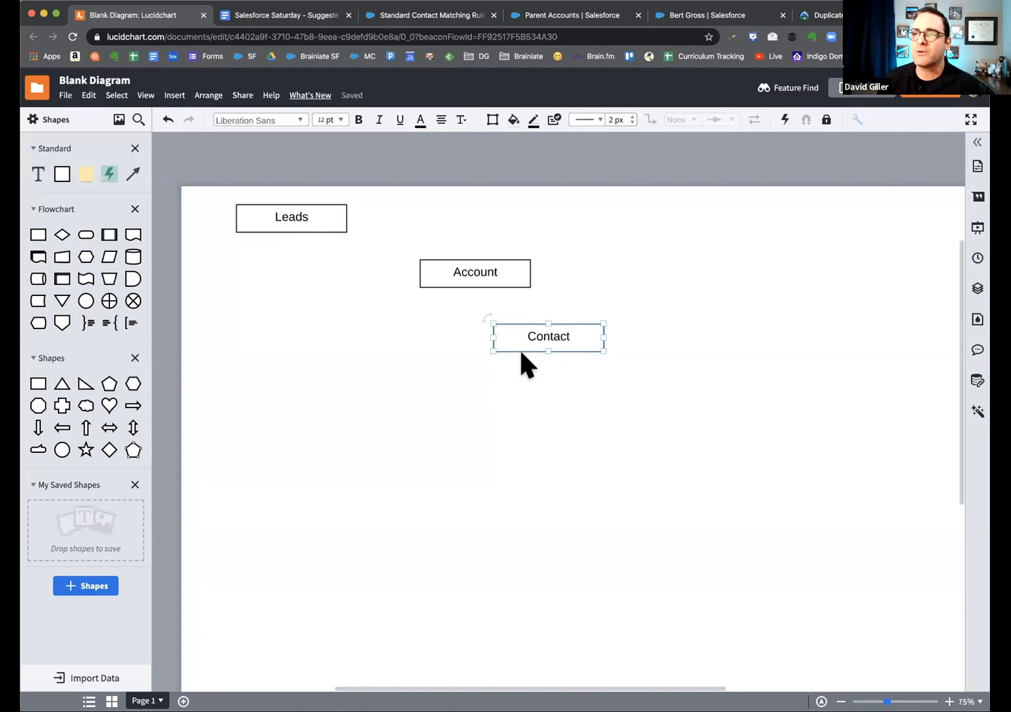
{"action": "left_click_drag", "start_coordinate": [544, 331], "coordinate": [628, 373]}
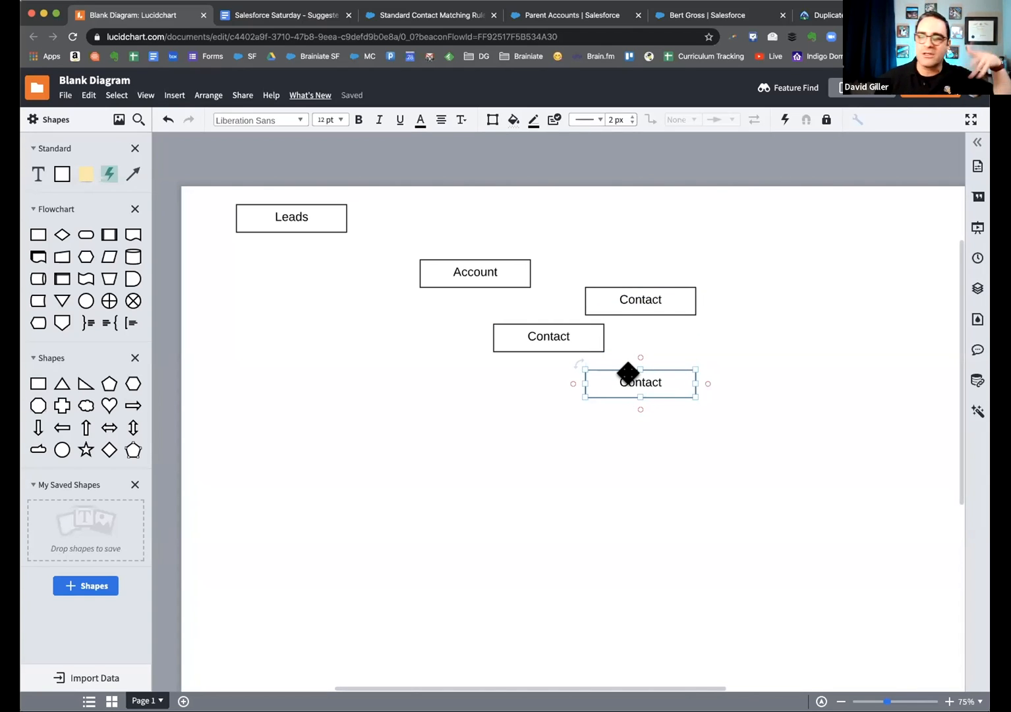
{"action": "left_click", "coordinate": [618, 454]}
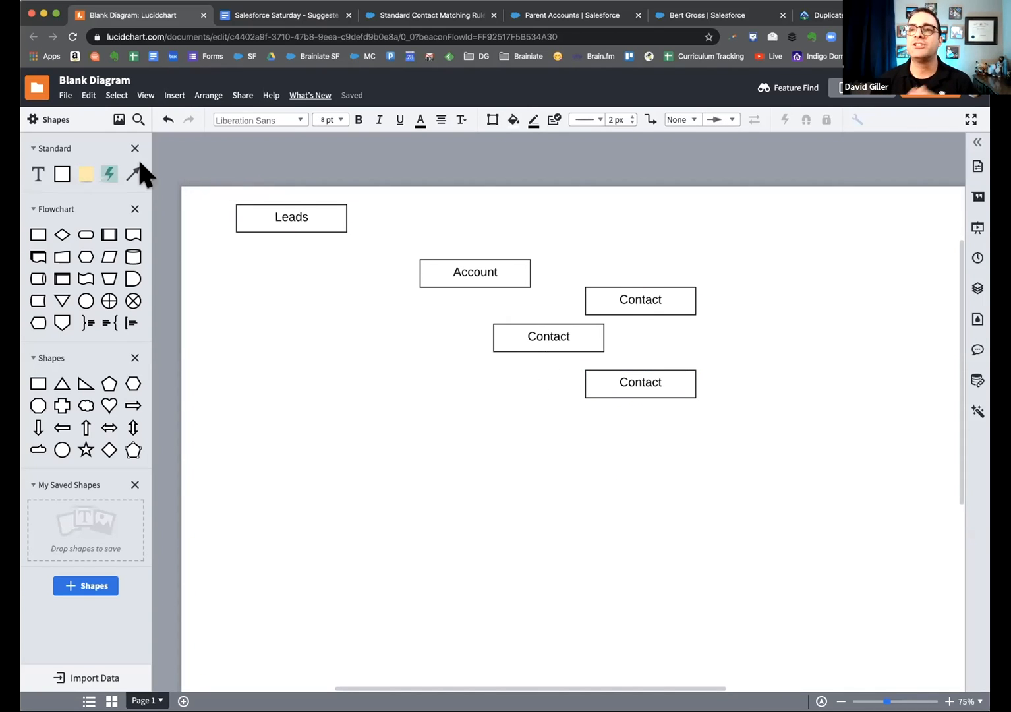
- Move the Account box slightly up and left, and connect its bottom edge to each of the three Contact boxes with arrows
{"action": "left_click_drag", "start_coordinate": [127, 168], "coordinate": [373, 332]}
{"action": "left_click_drag", "start_coordinate": [451, 272], "coordinate": [442, 236]}
{"action": "left_click_drag", "start_coordinate": [391, 331], "coordinate": [579, 300]}
{"action": "left_click_drag", "start_coordinate": [127, 165], "coordinate": [465, 251]}
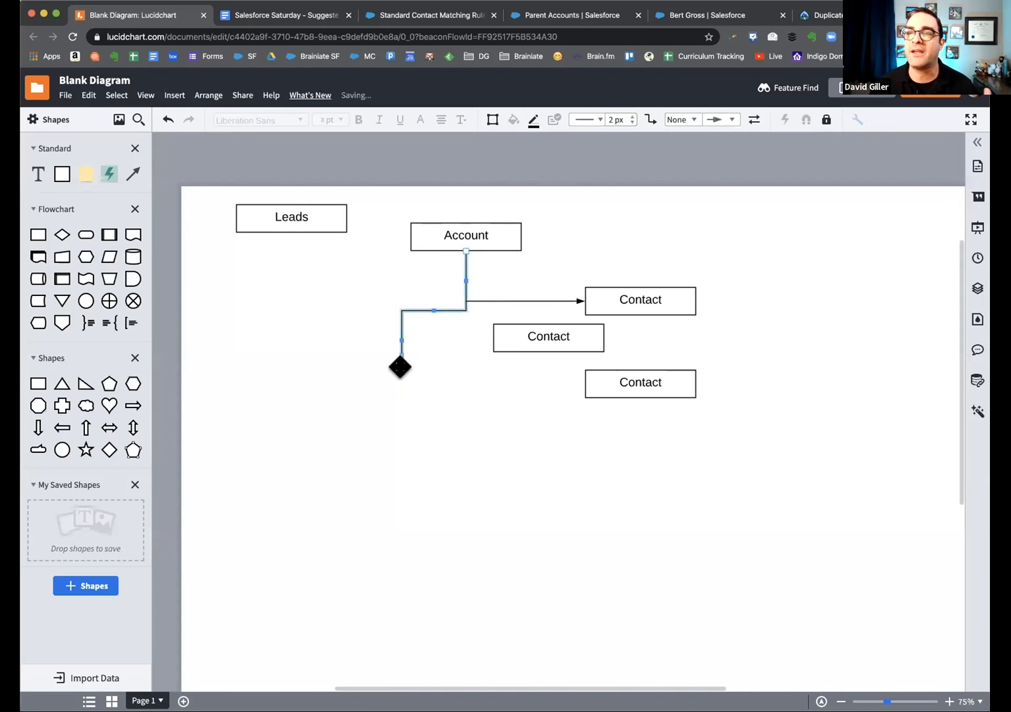
{"action": "left_click_drag", "start_coordinate": [400, 367], "coordinate": [492, 337]}
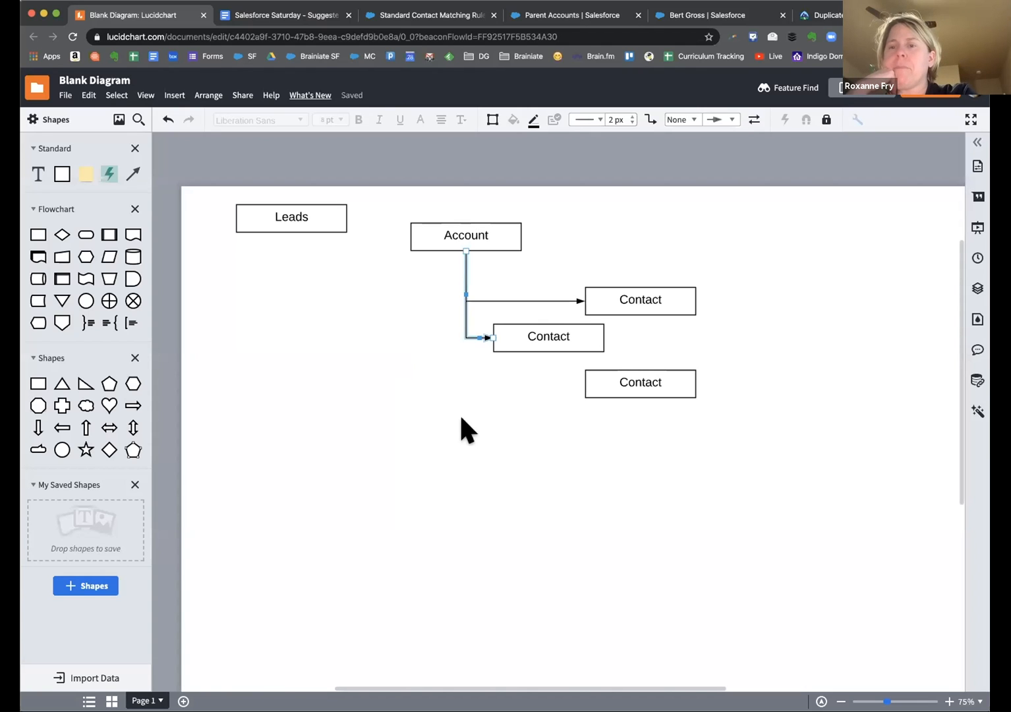
{"action": "left_click_drag", "start_coordinate": [134, 174], "coordinate": [466, 249]}
{"action": "left_click_drag", "start_coordinate": [529, 410], "coordinate": [580, 375]}
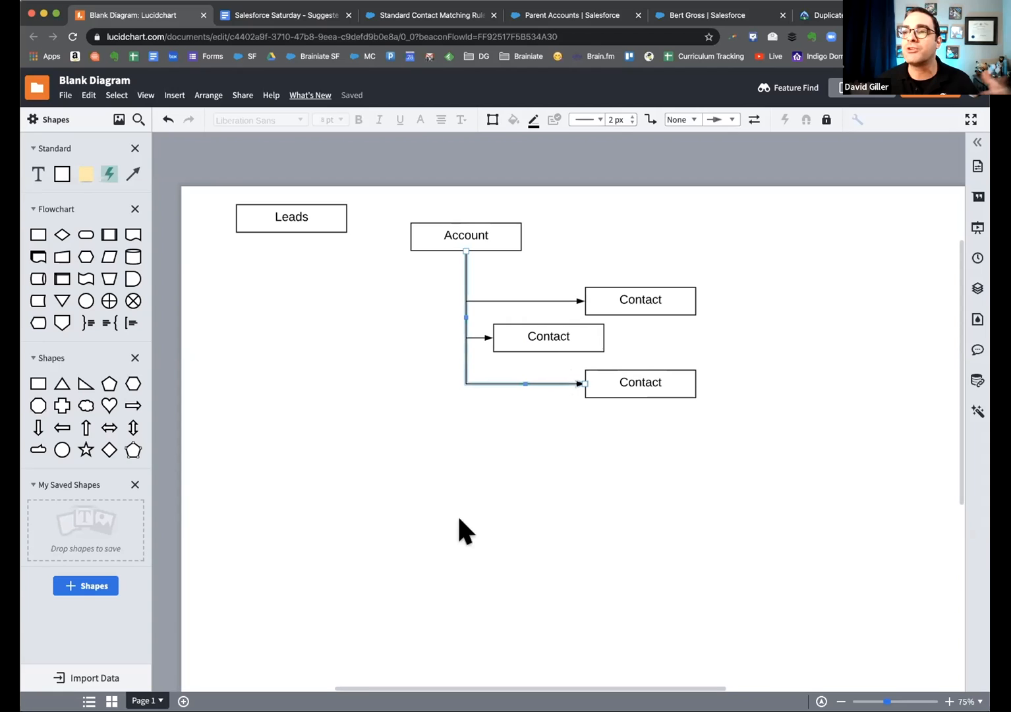
{"action": "left_click", "coordinate": [531, 484]}
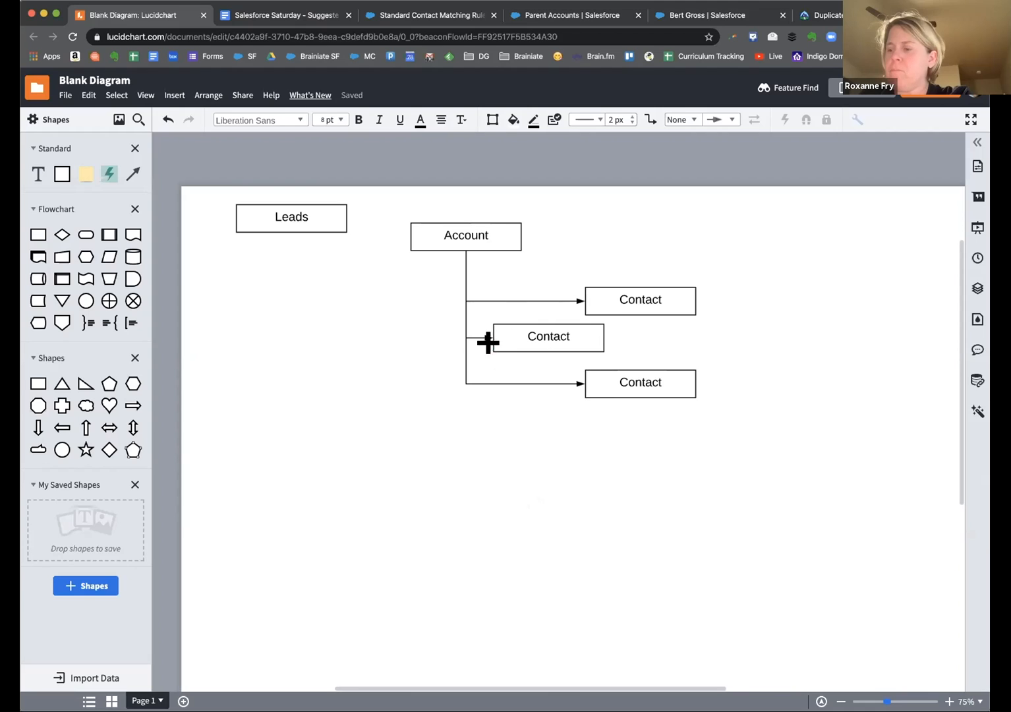
- Rename the Account box "Household / Account" and widen it so the label fits on one line, centred above its connectors
{"action": "left_click_drag", "start_coordinate": [489, 232], "coordinate": [494, 229]}
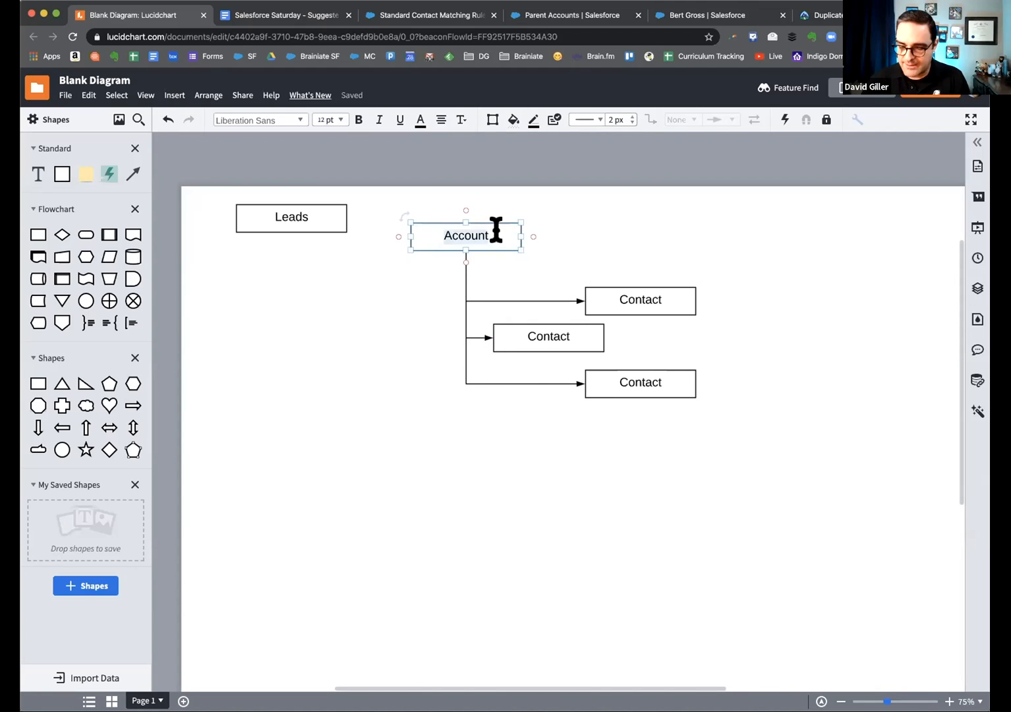
{"action": "type", "text": "Household "}
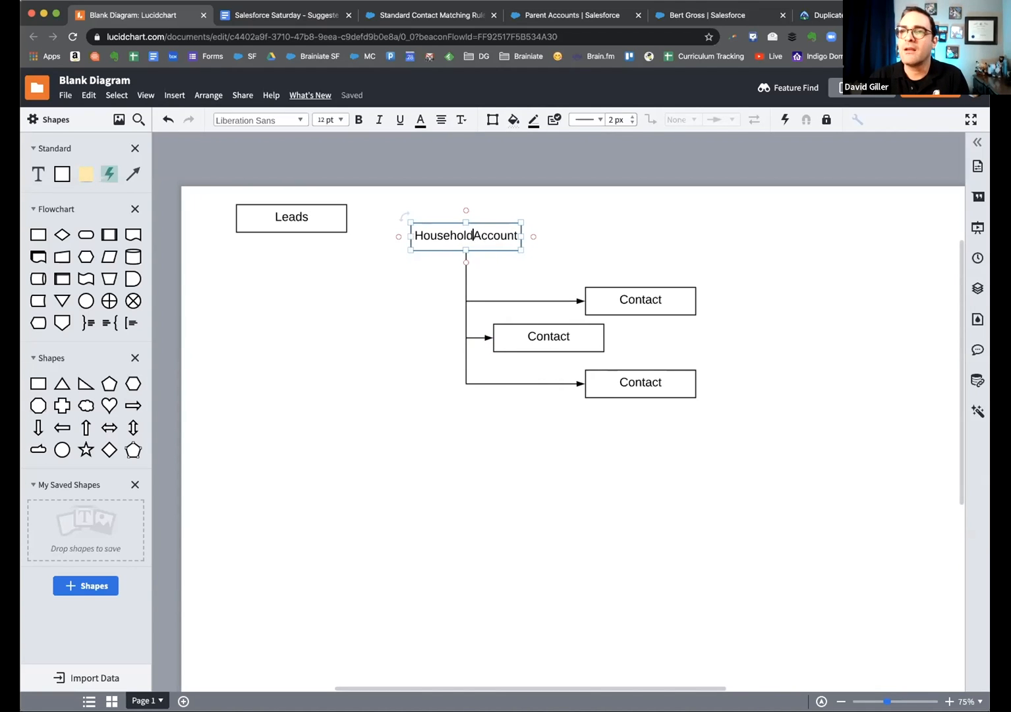
{"action": "type", "text": "/"}
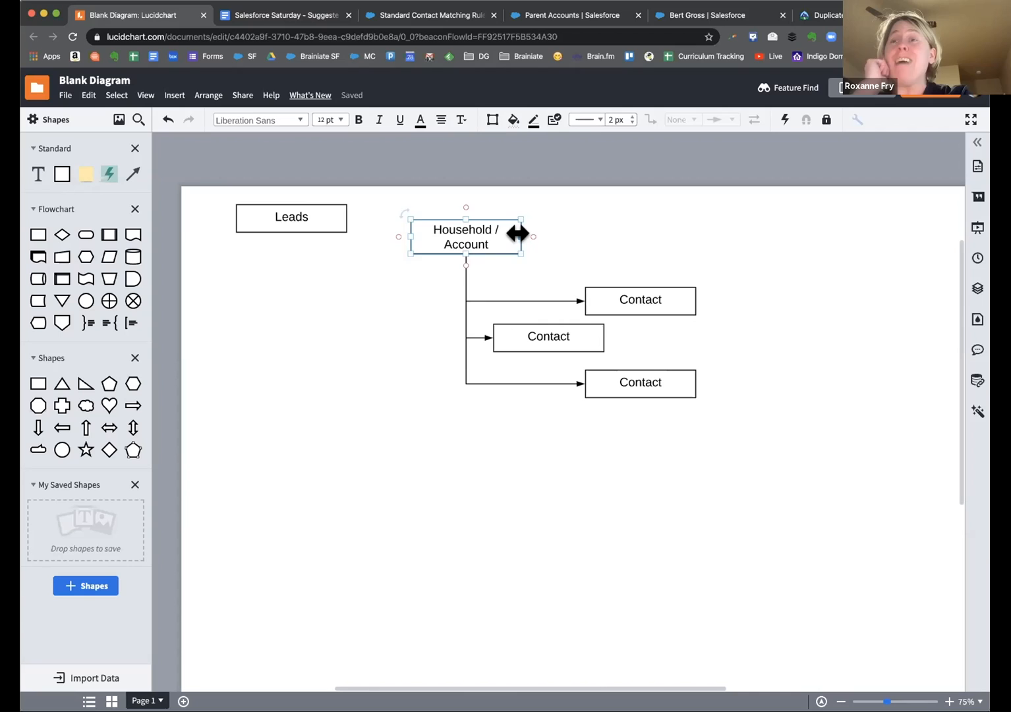
{"action": "left_click_drag", "start_coordinate": [518, 231], "coordinate": [602, 233]}
{"action": "left_click_drag", "start_coordinate": [512, 224], "coordinate": [472, 223]}
{"action": "left_click", "coordinate": [369, 393]}
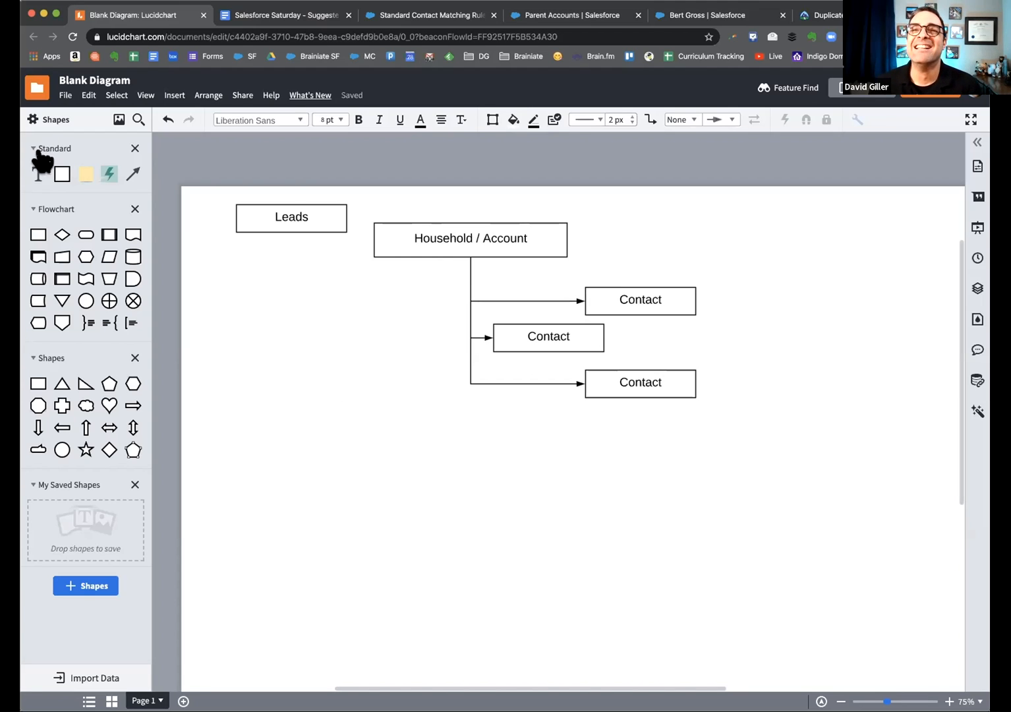
- Duplicate the Leads box and place the copy below the group of Contact boxes, near the middle of the page
{"action": "mouse_move", "coordinate": [42, 169]}
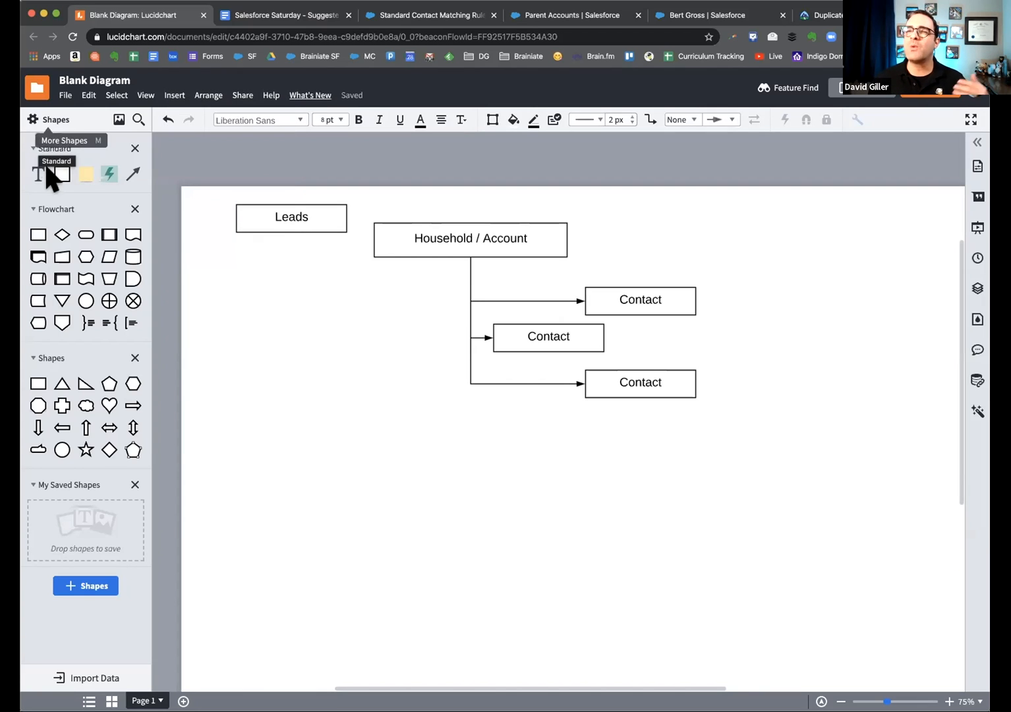
{"action": "left_click", "coordinate": [255, 210]}
{"action": "left_click_drag", "start_coordinate": [255, 209], "coordinate": [527, 491]}
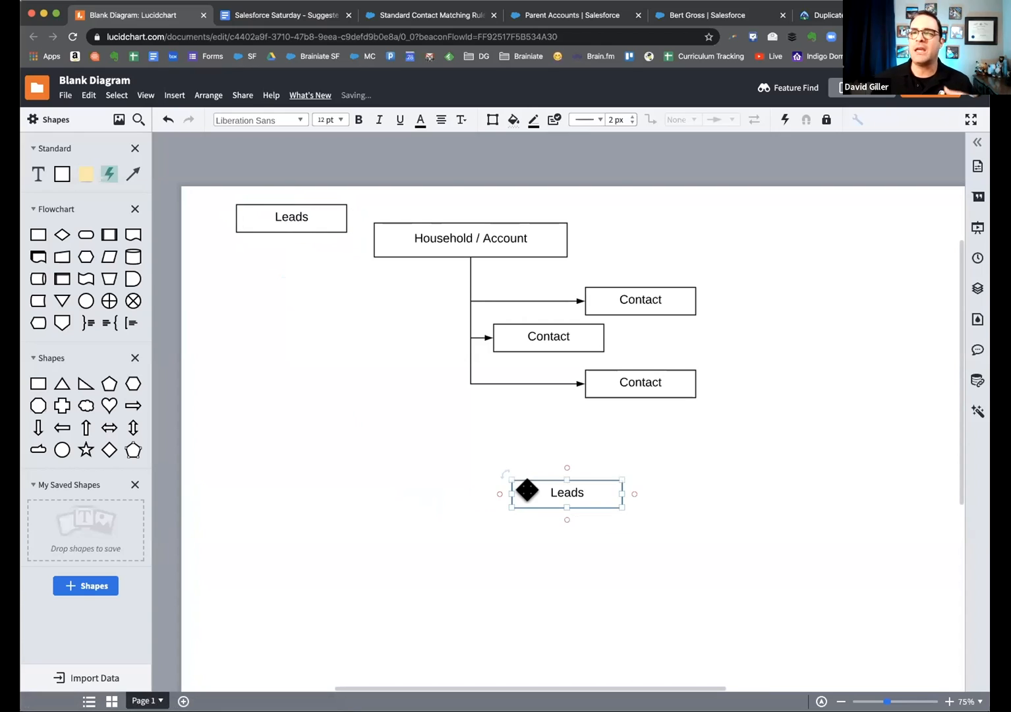
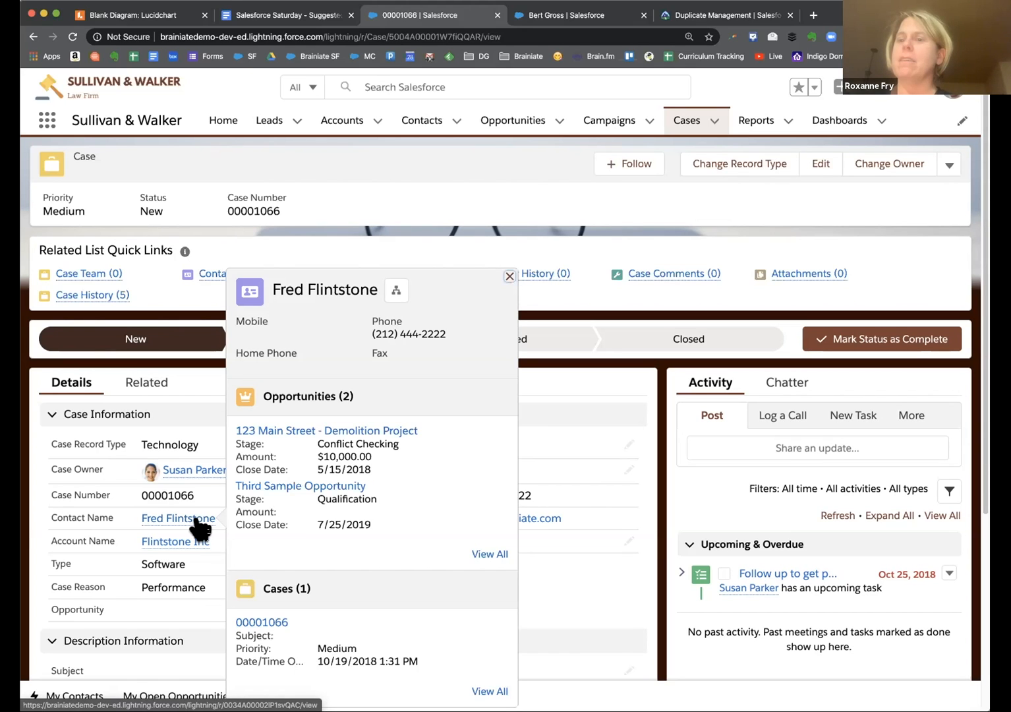
- Look over the case's contact preview and the suggested topics document, ending on the Salesforce case record
{"action": "mouse_move", "coordinate": [211, 277]}
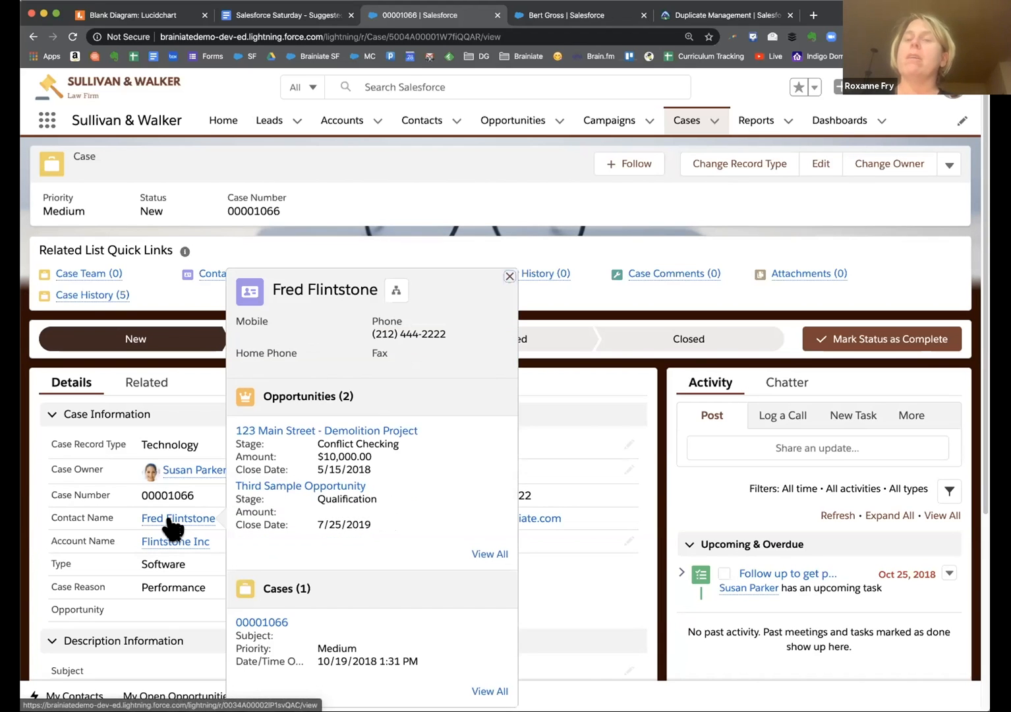
{"action": "mouse_move", "coordinate": [263, 275]}
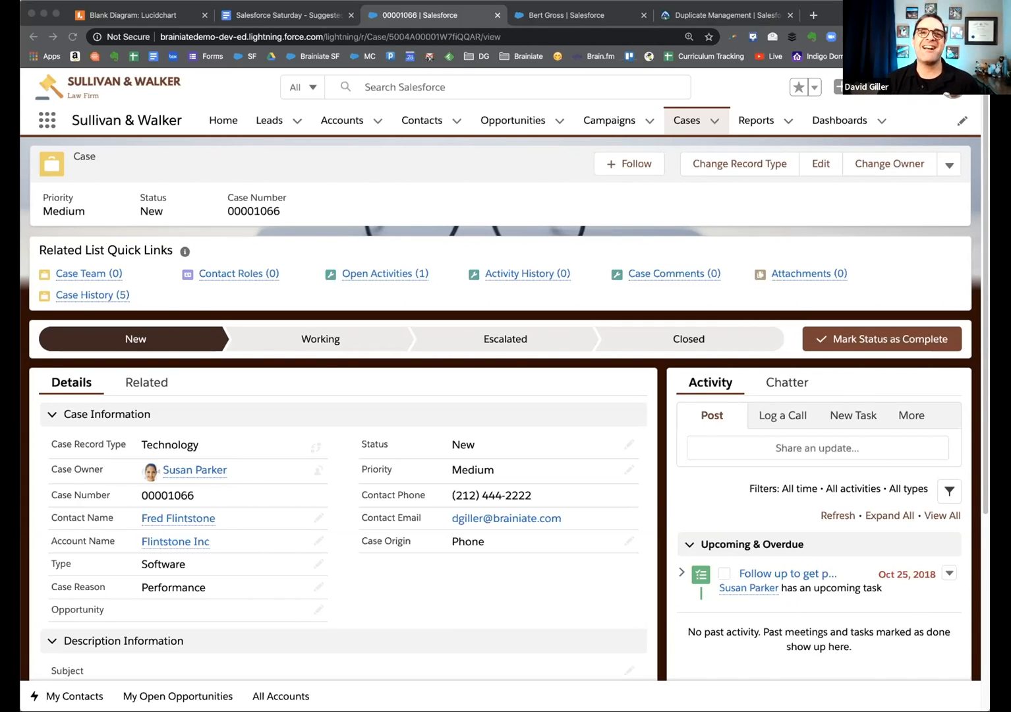
{"action": "left_click", "coordinate": [188, 13]}
{"action": "left_click", "coordinate": [257, 16]}
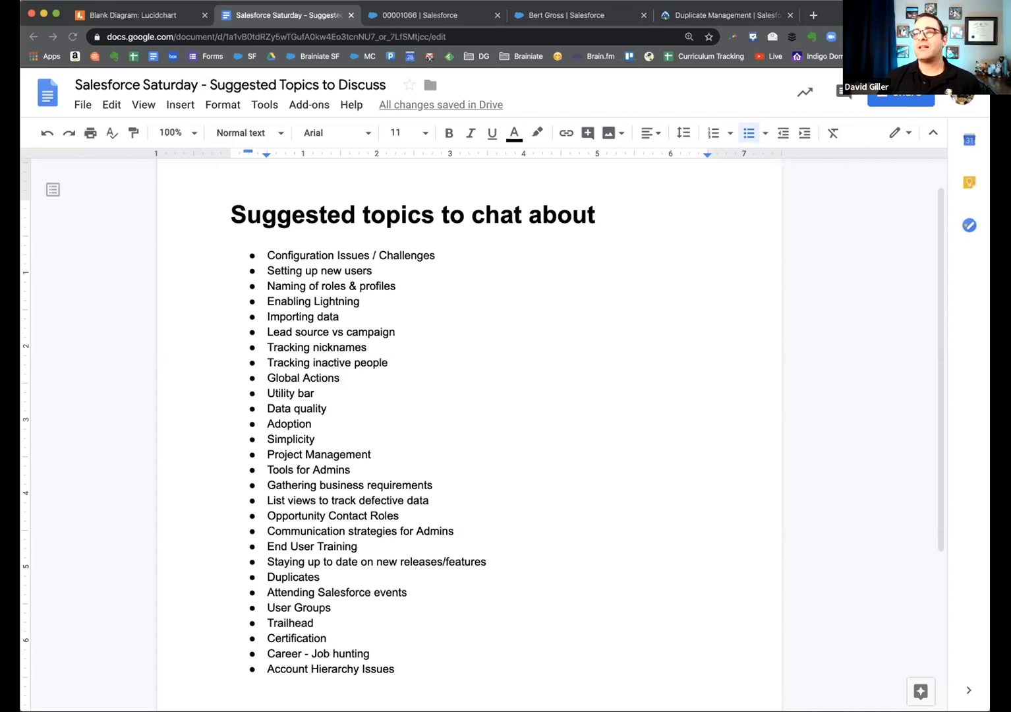
{"action": "left_click", "coordinate": [396, 15]}
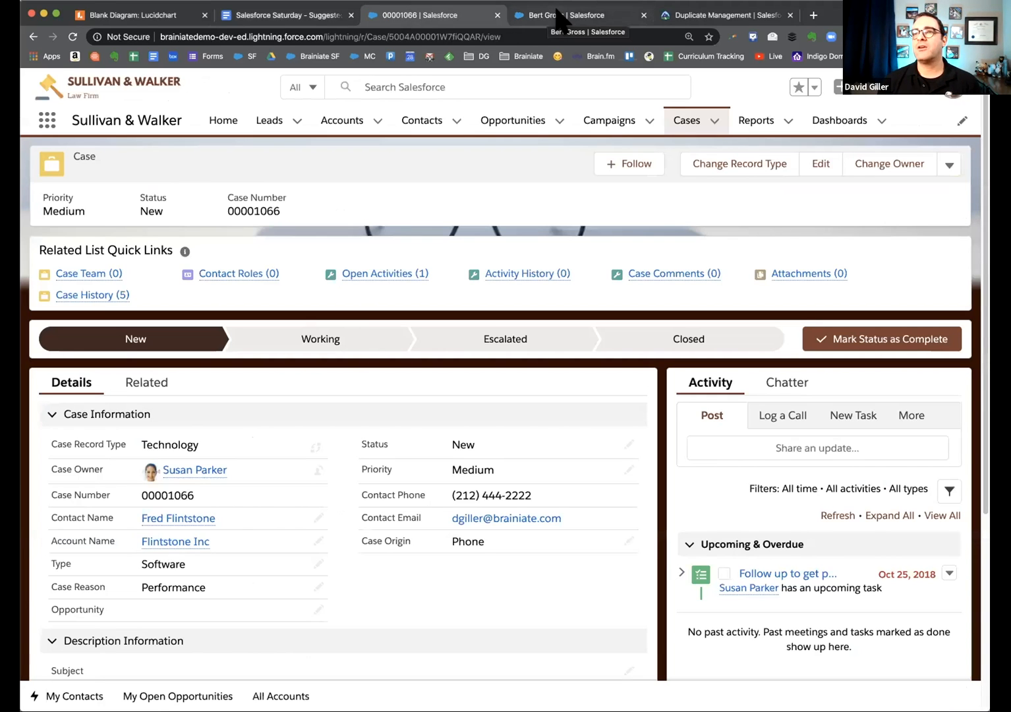
- Create a new Salesforce report, searching the report types for "user" and choosing Users
{"action": "left_click", "coordinate": [755, 121]}
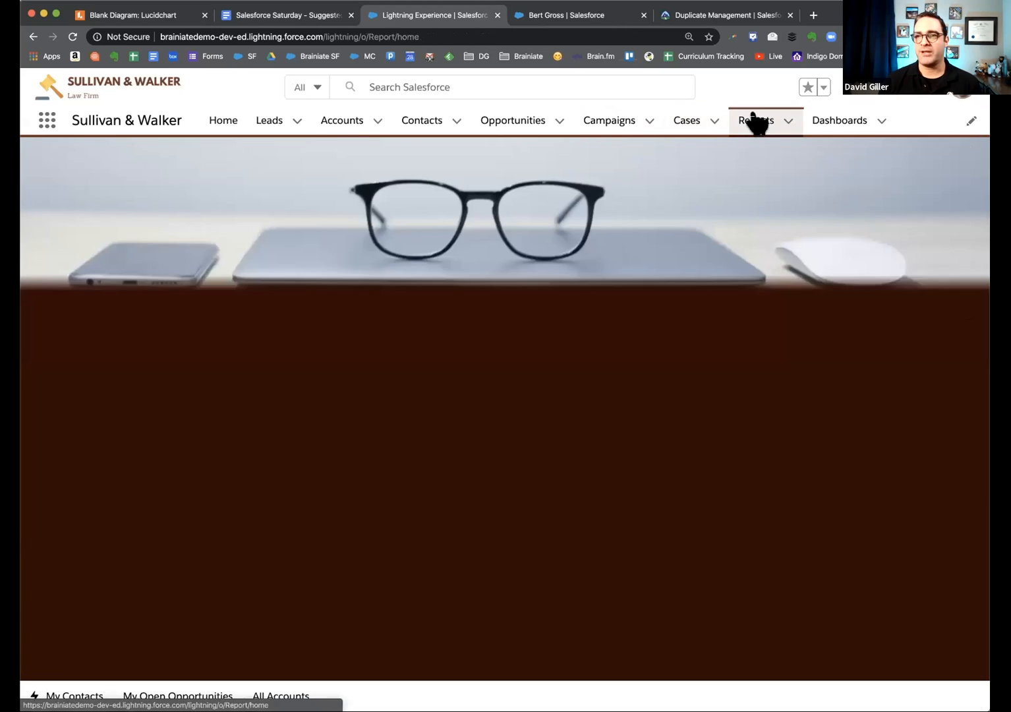
{"action": "left_click", "coordinate": [719, 176]}
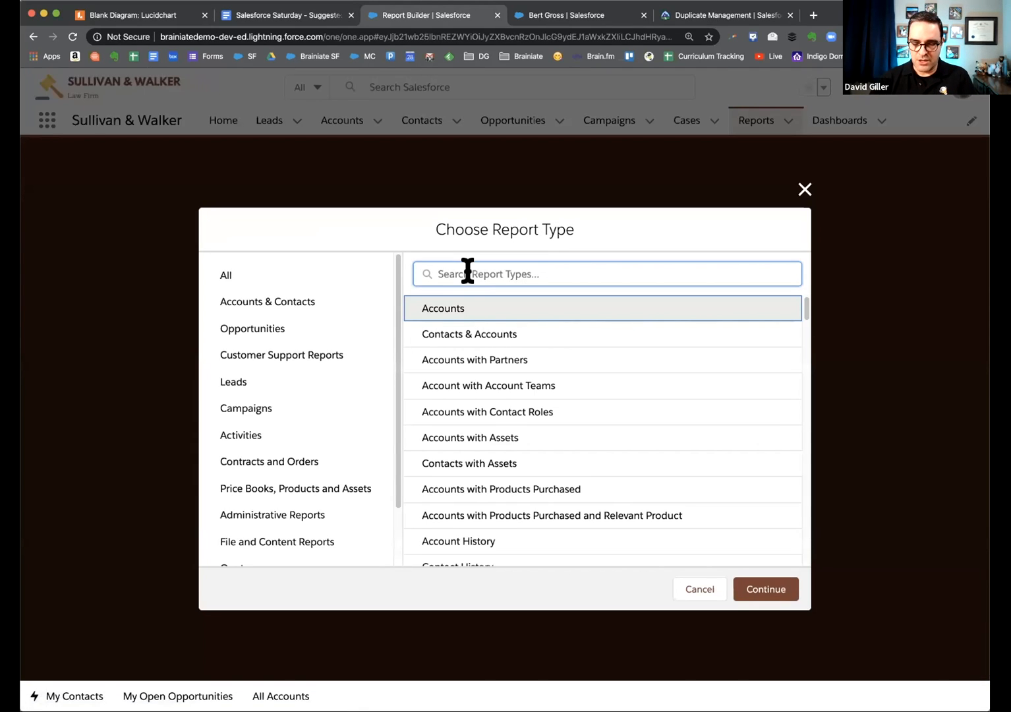
{"action": "type", "text": "user"}
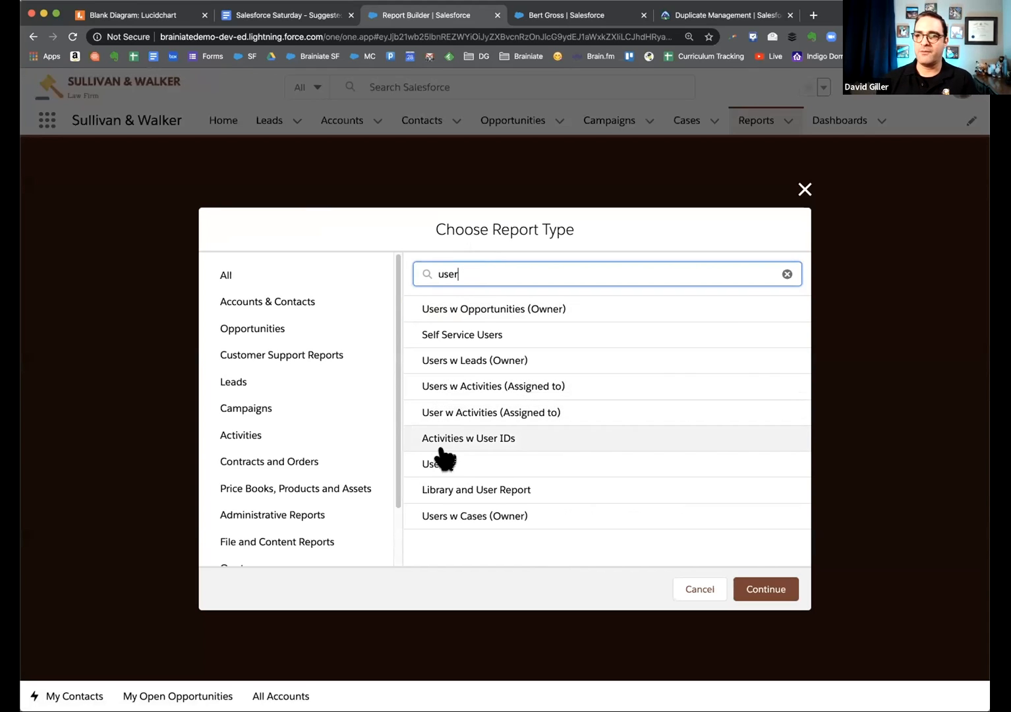
{"action": "left_click", "coordinate": [440, 465]}
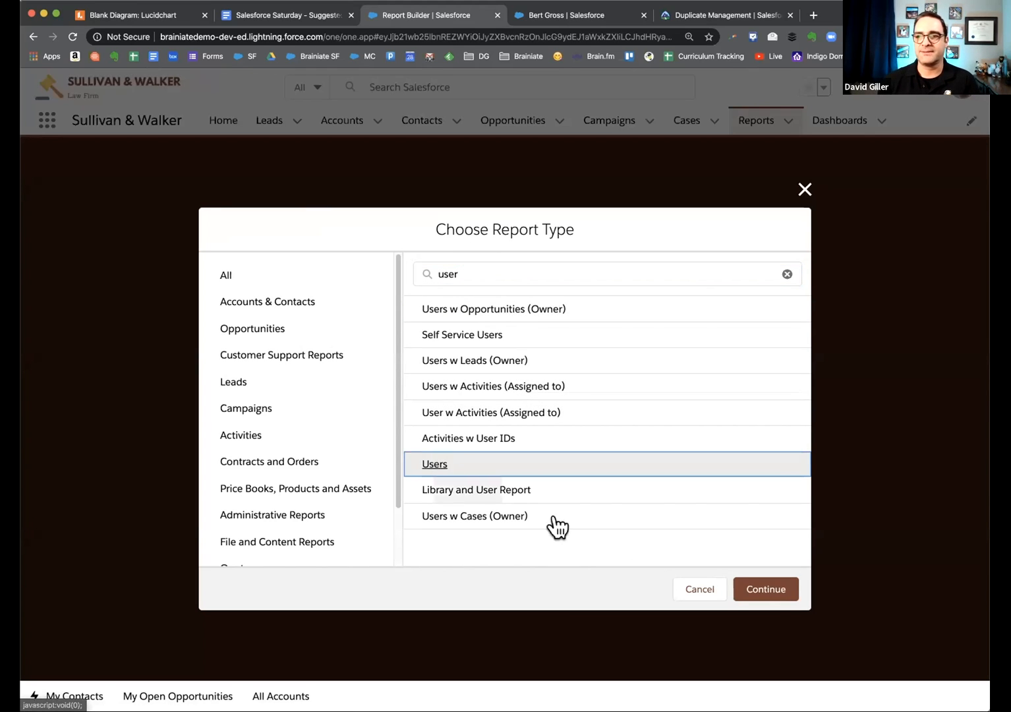
{"action": "left_click", "coordinate": [769, 593]}
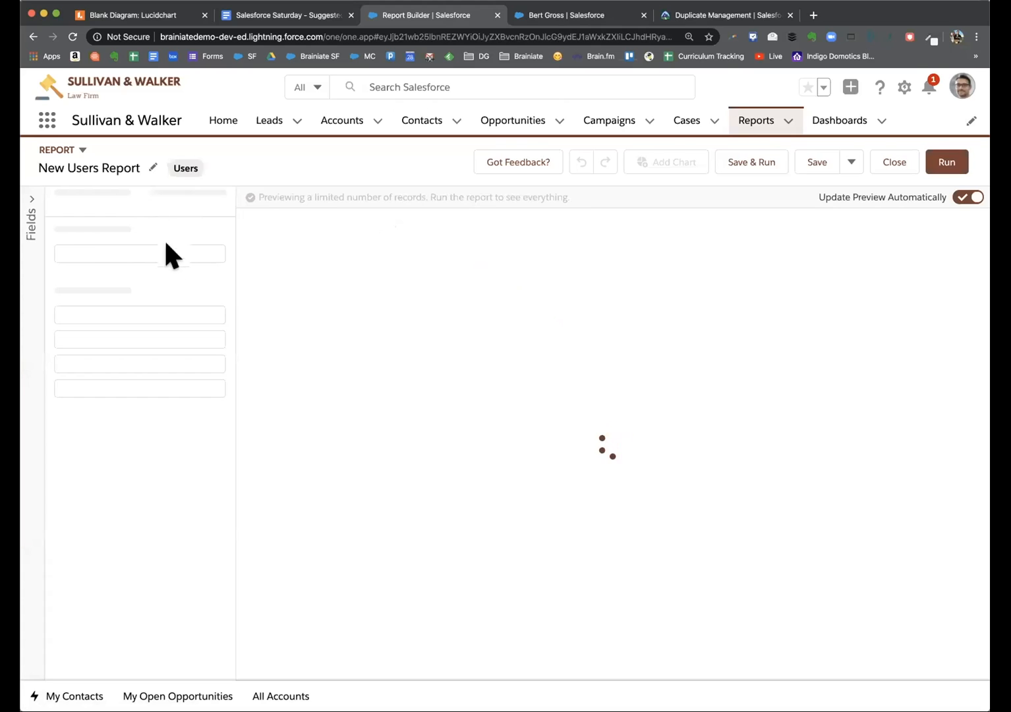
- Find the ID fields for the users report and add User ID as a column
{"action": "left_click", "coordinate": [133, 368]}
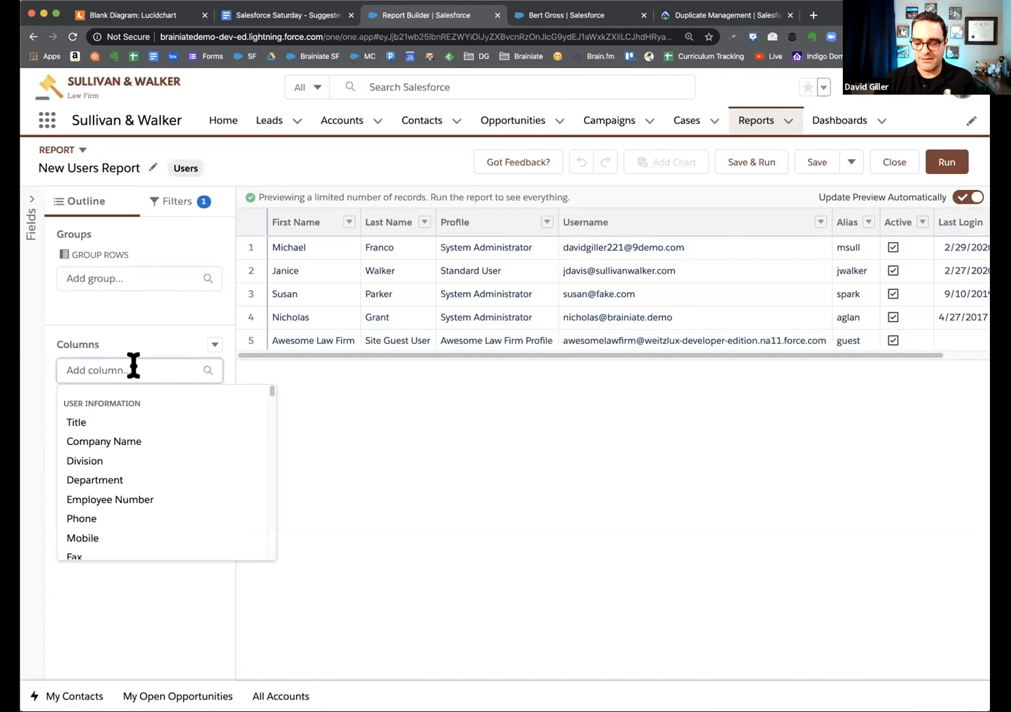
{"action": "type", "text": "id"}
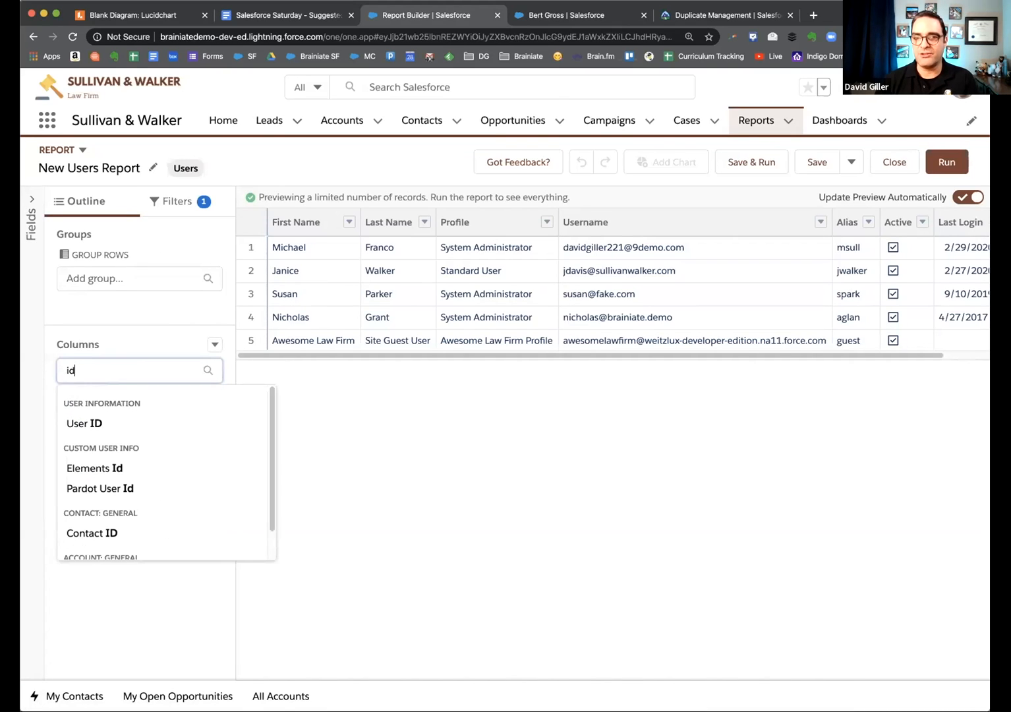
{"action": "left_click", "coordinate": [95, 415]}
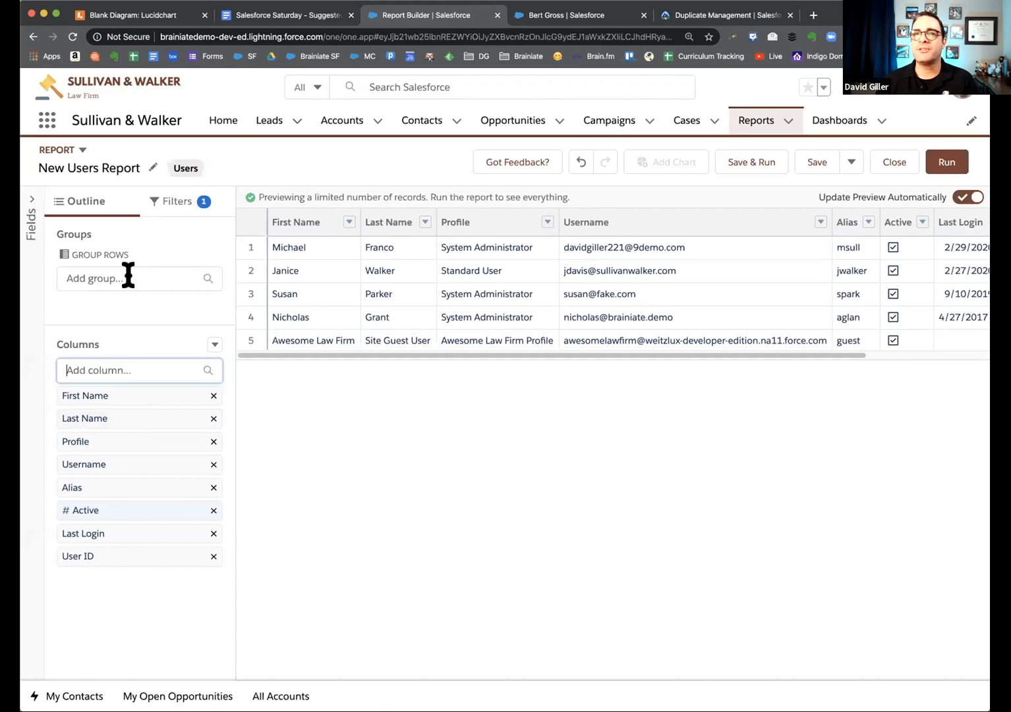
- Start adding a filter to the users report by opening the list of filterable fields
{"action": "left_click", "coordinate": [170, 201]}
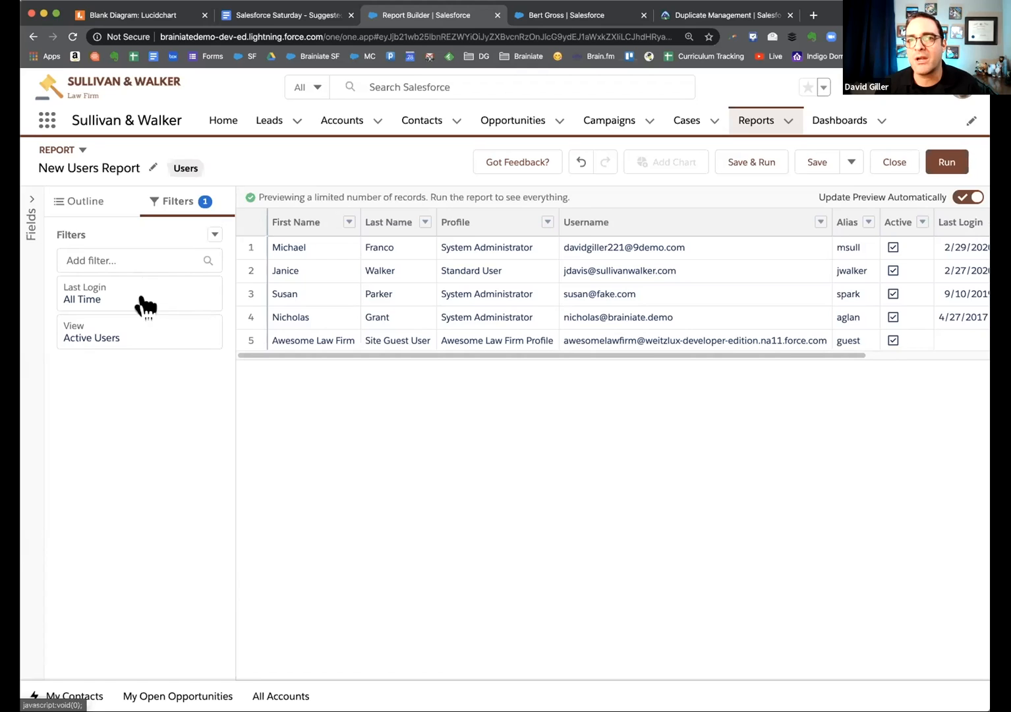
{"action": "left_click", "coordinate": [149, 257]}
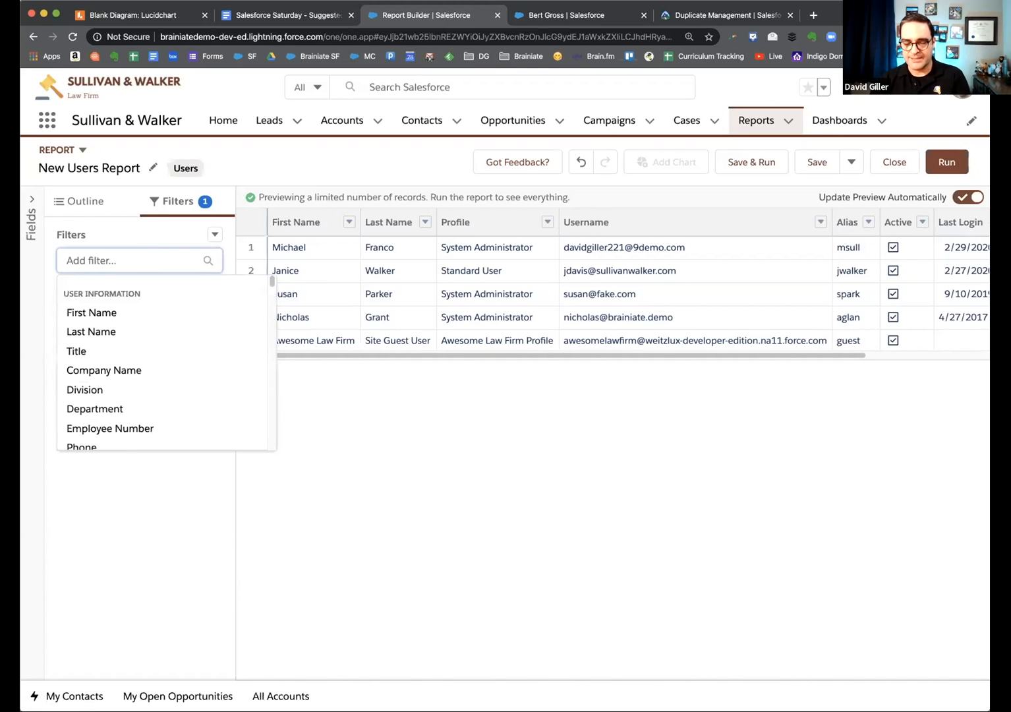
- Add the Company Name field to the users report and group the rows by it
{"action": "type", "text": "com"}
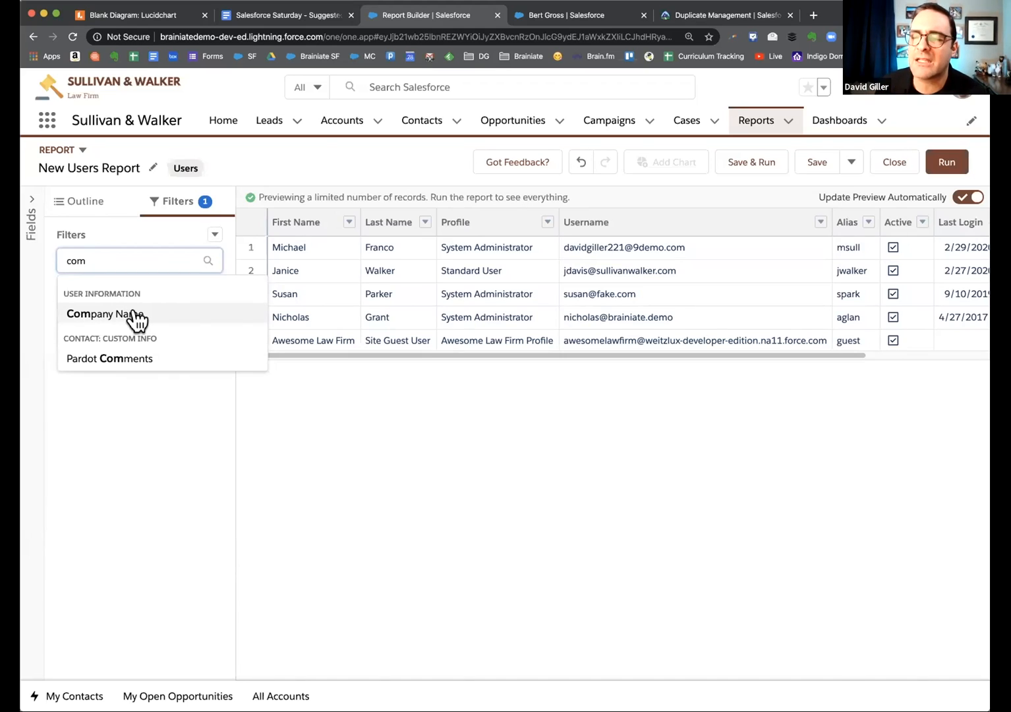
{"action": "left_click", "coordinate": [96, 210]}
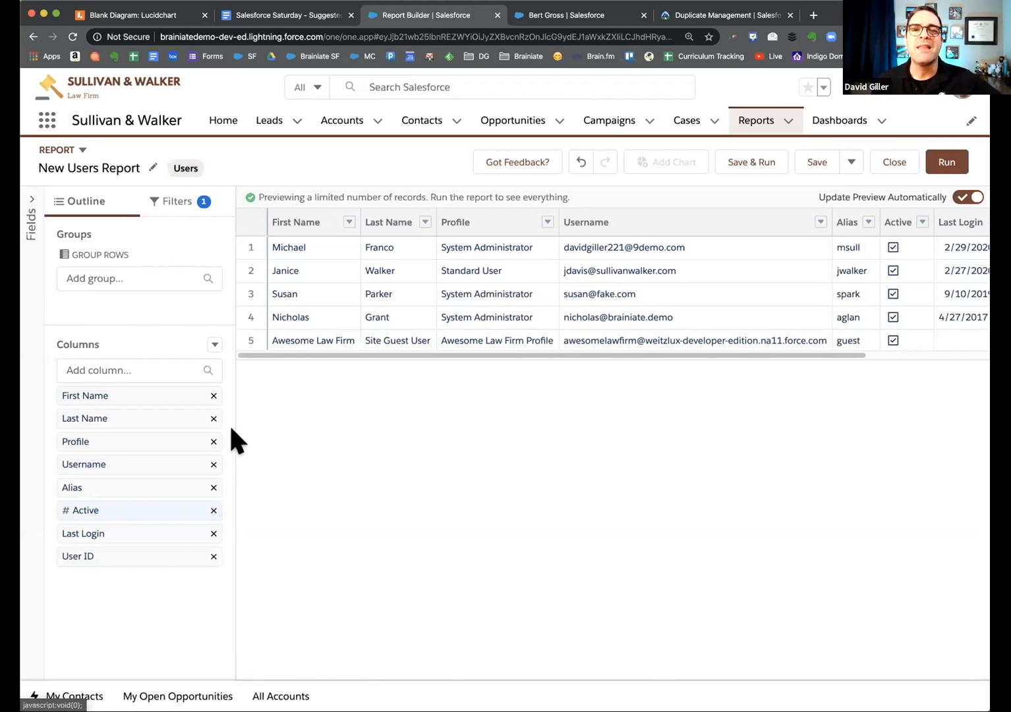
{"action": "left_click", "coordinate": [114, 363]}
{"action": "type", "text": "compa"}
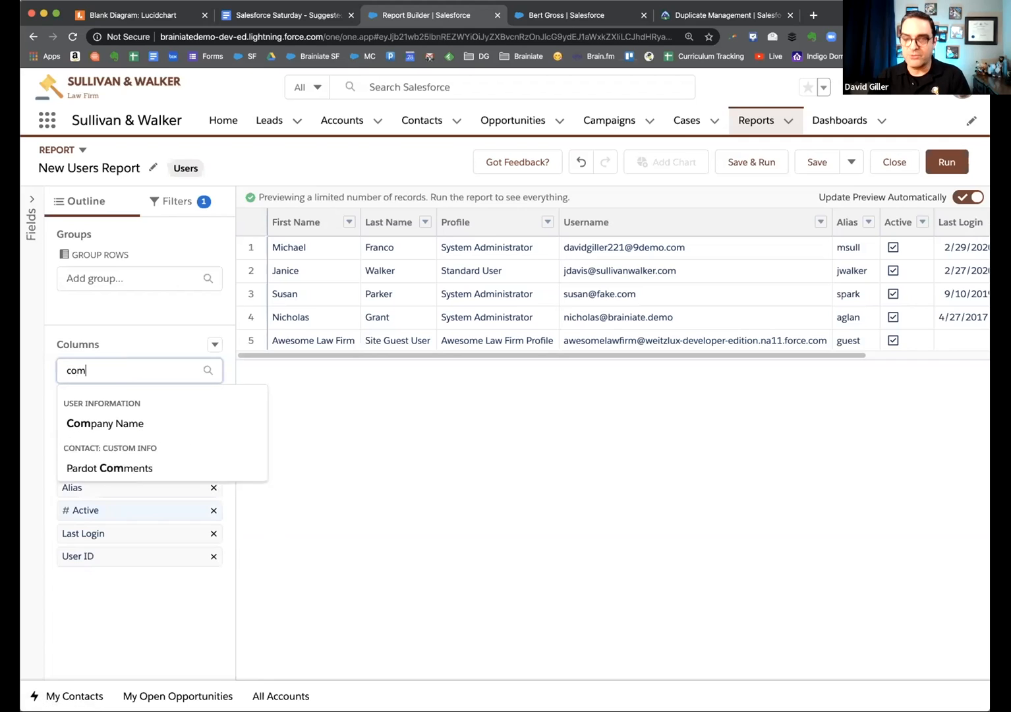
{"action": "left_click", "coordinate": [101, 420]}
{"action": "left_click_drag", "start_coordinate": [100, 584], "coordinate": [108, 296]}
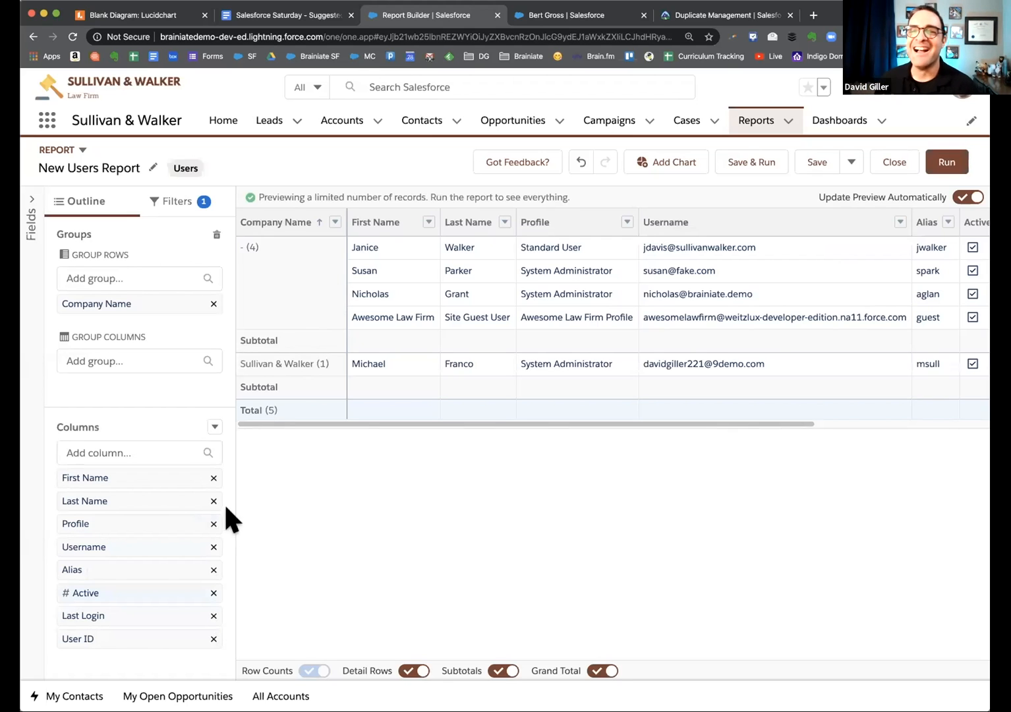
- Remove the Profile, Username, Alias, Active and Last Login columns from the report
{"action": "left_click", "coordinate": [213, 523]}
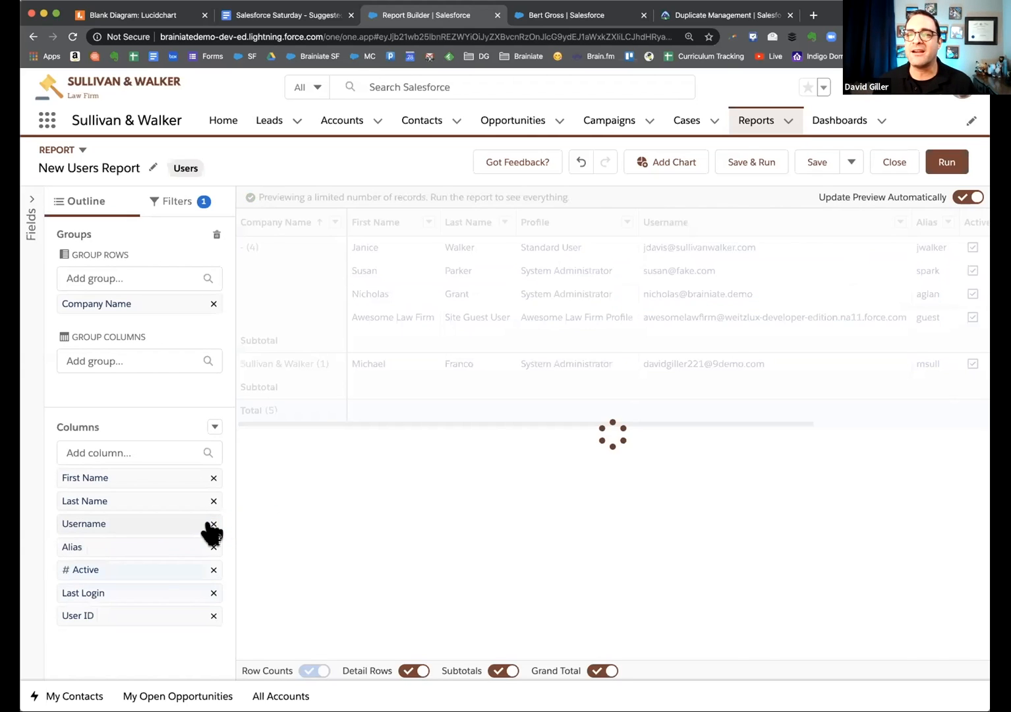
{"action": "left_click", "coordinate": [213, 523]}
{"action": "left_click", "coordinate": [214, 524]}
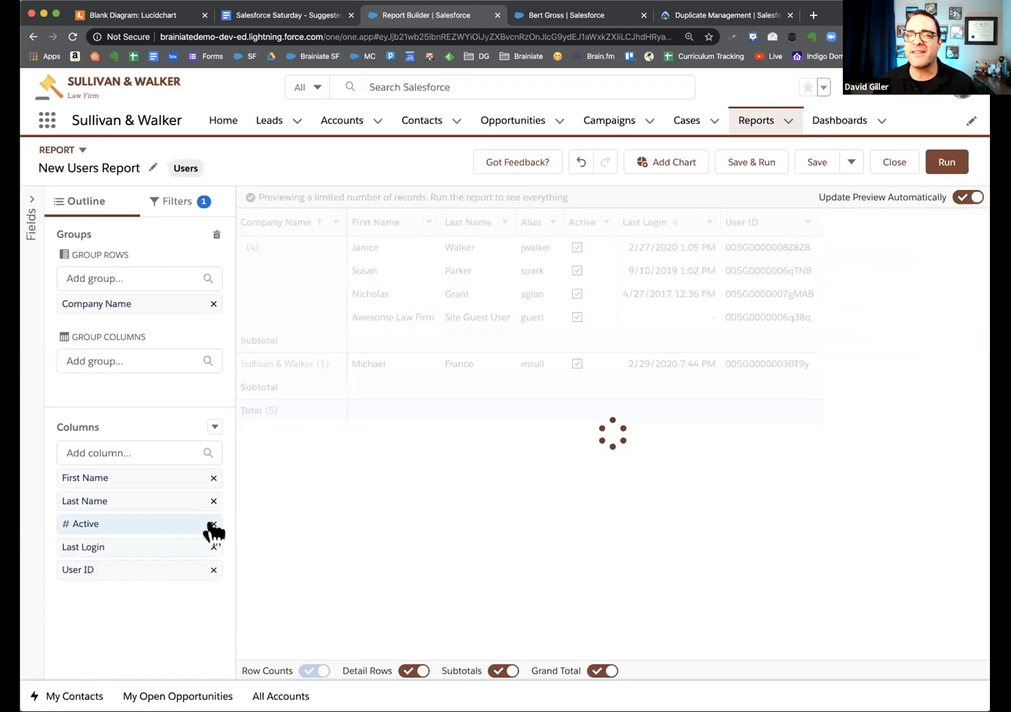
{"action": "left_click", "coordinate": [213, 525]}
{"action": "left_click", "coordinate": [214, 524]}
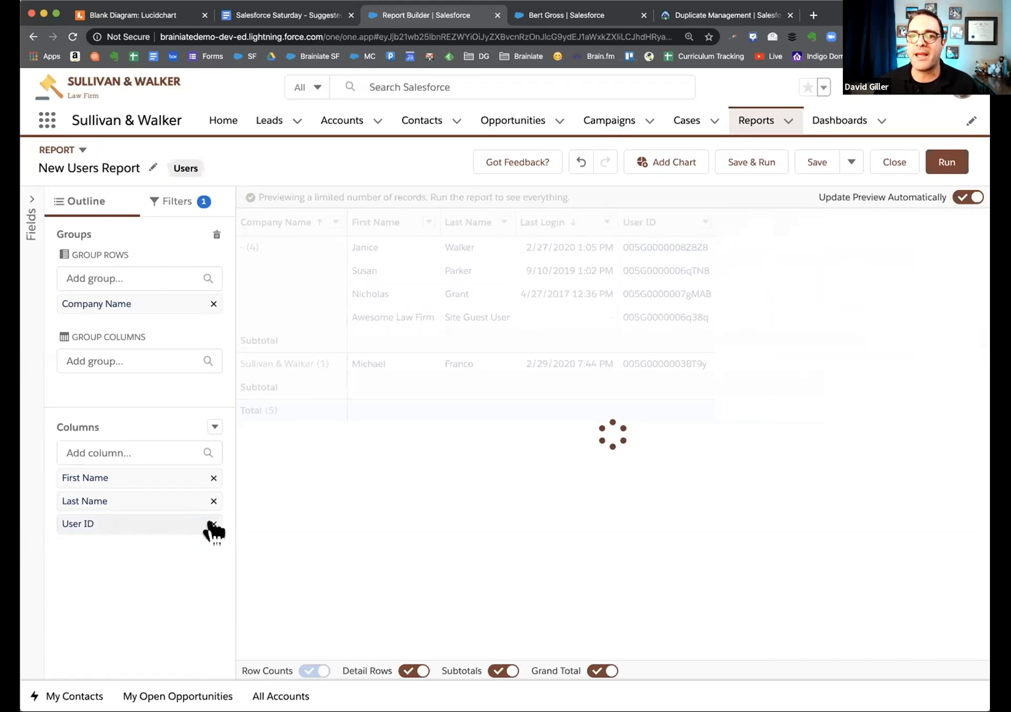
- Save the report as "Users by Company Name" in the Private Reports folder and run it
{"action": "left_click", "coordinate": [731, 161]}
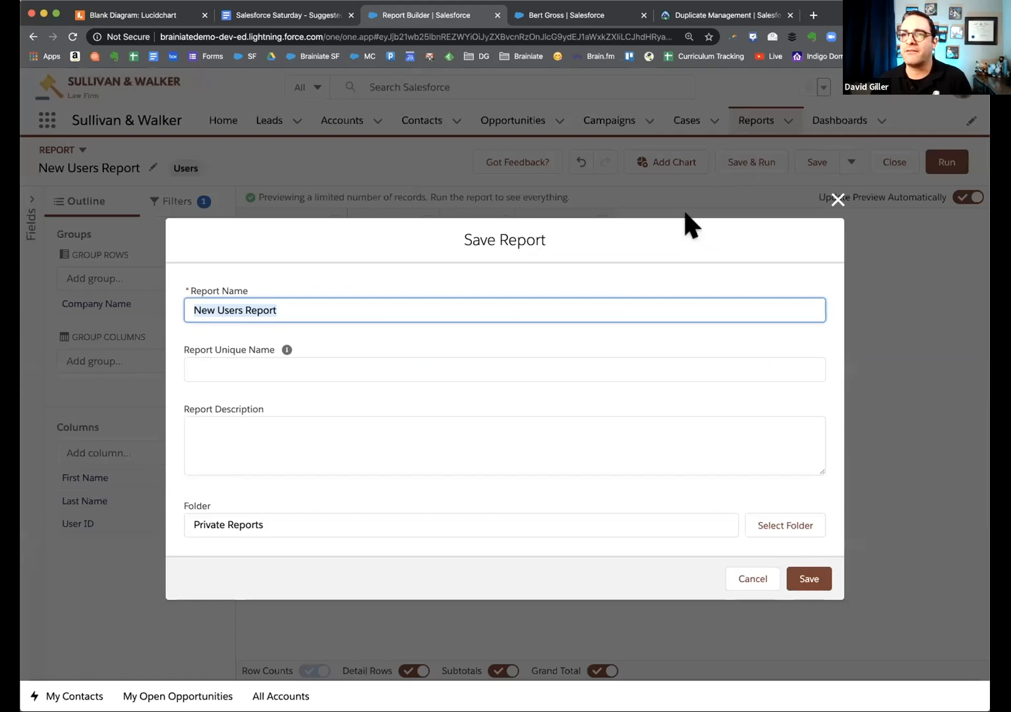
{"action": "type", "text": "Users by COmp"}
{"action": "key", "text": "BackSpace"}
{"action": "key", "text": "BackSpace"}
{"action": "key", "text": "BackSpace"}
{"action": "key", "text": "BackSpace"}
{"action": "type", "text": "Company Nam"}
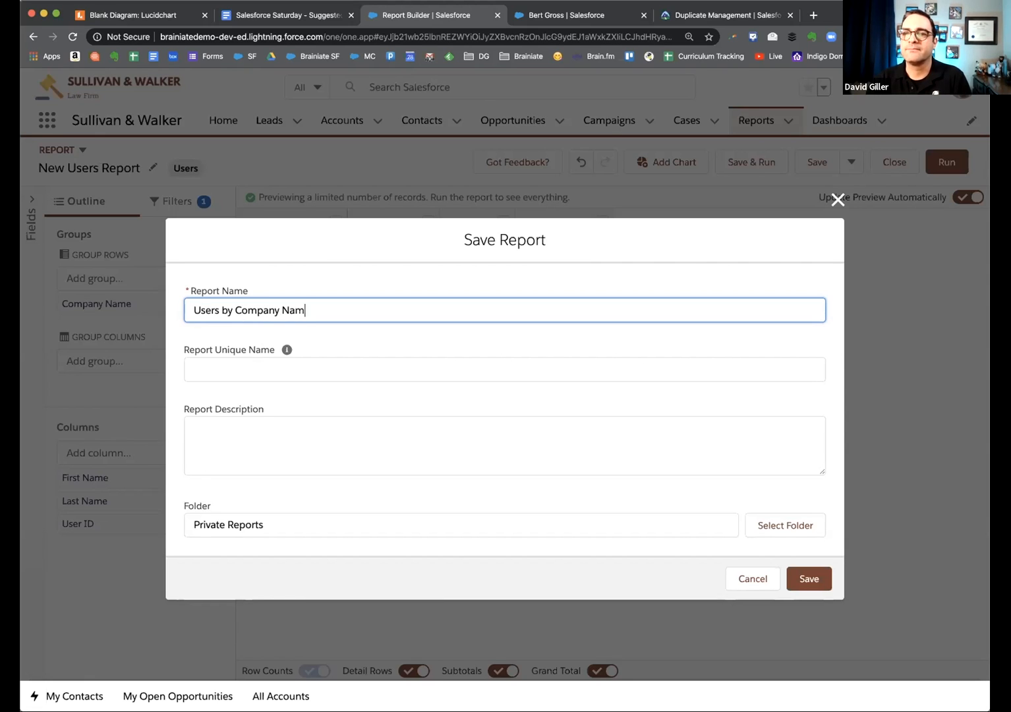
{"action": "type", "text": "e"}
{"action": "key", "text": "Tab"}
{"action": "left_click", "coordinate": [816, 578]}
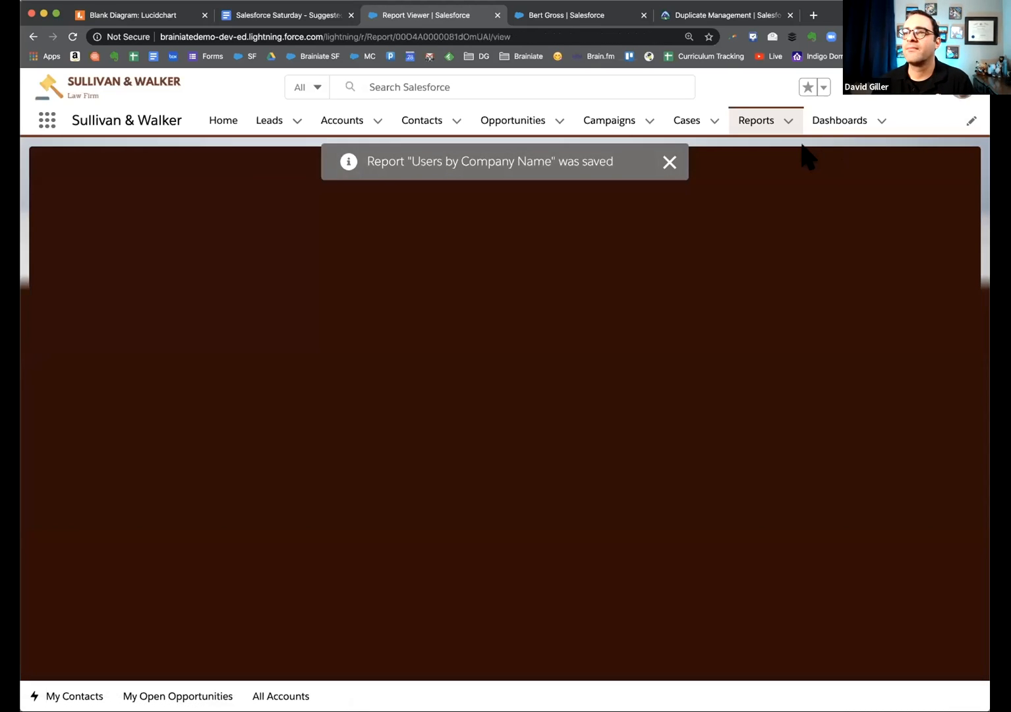
{"action": "left_click", "coordinate": [669, 162]}
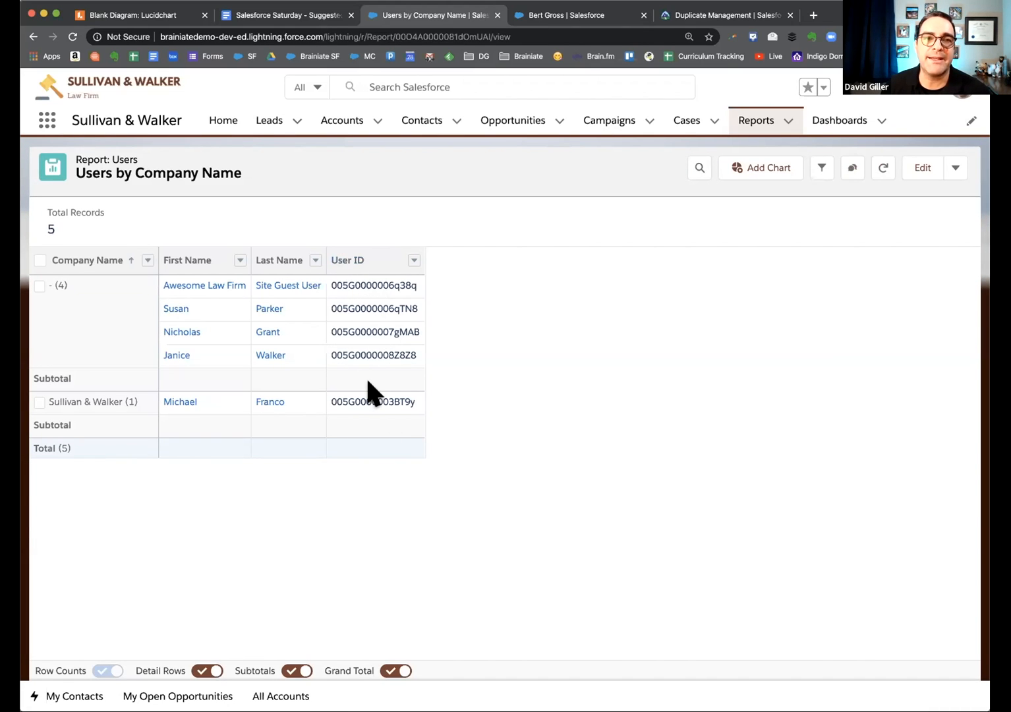
{"action": "left_click", "coordinate": [956, 168]}
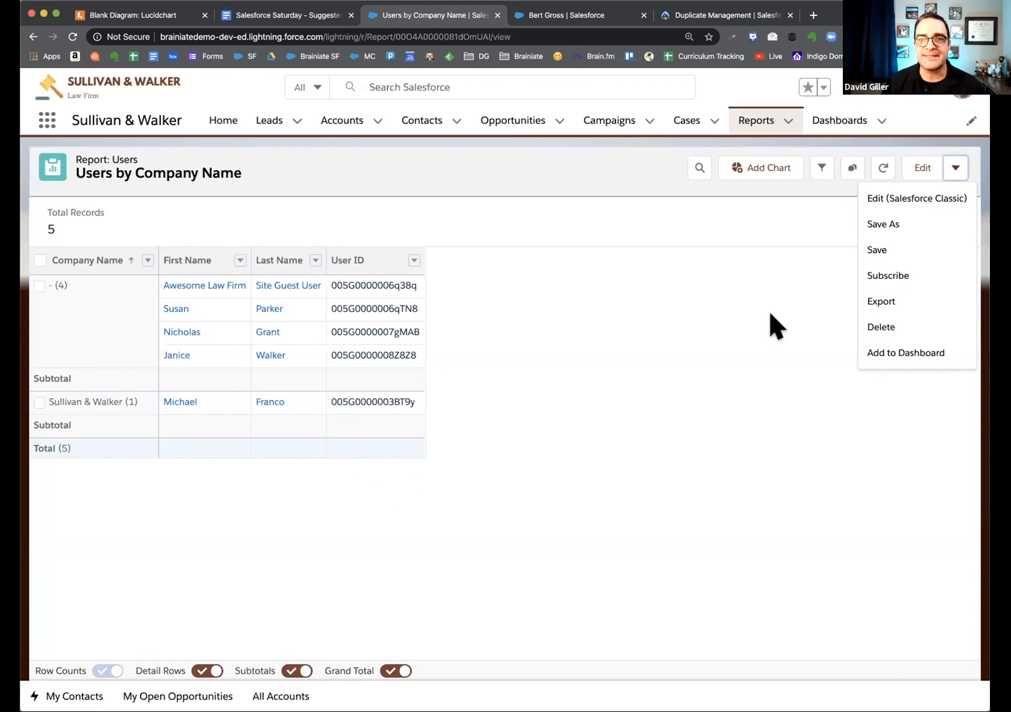
{"action": "left_click", "coordinate": [769, 333]}
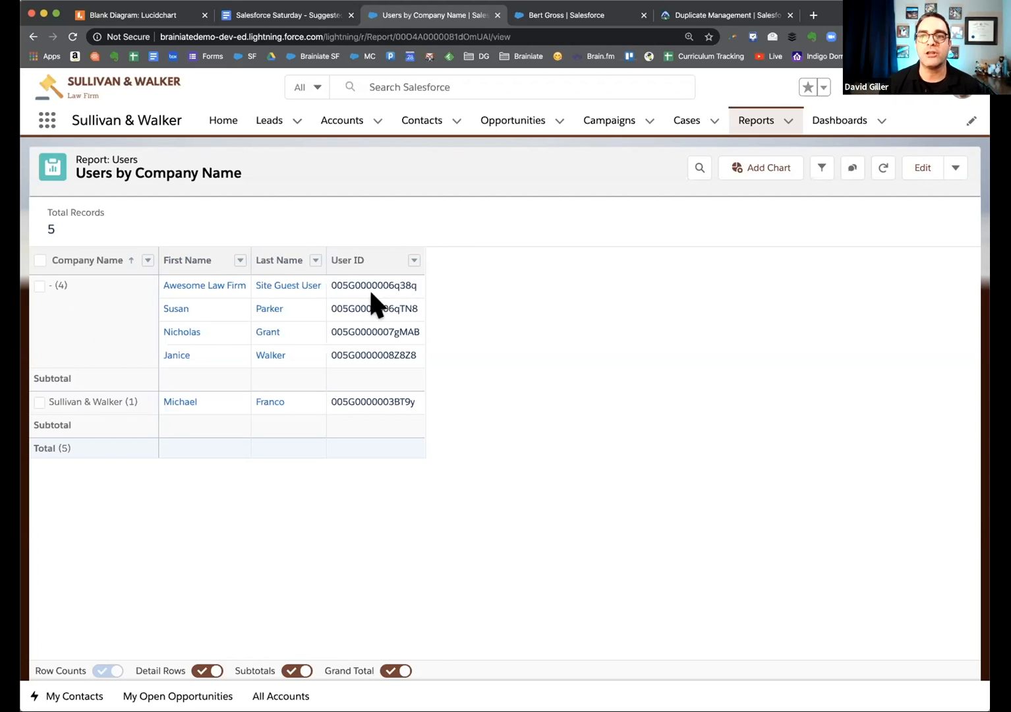
{"action": "left_click", "coordinate": [383, 278]}
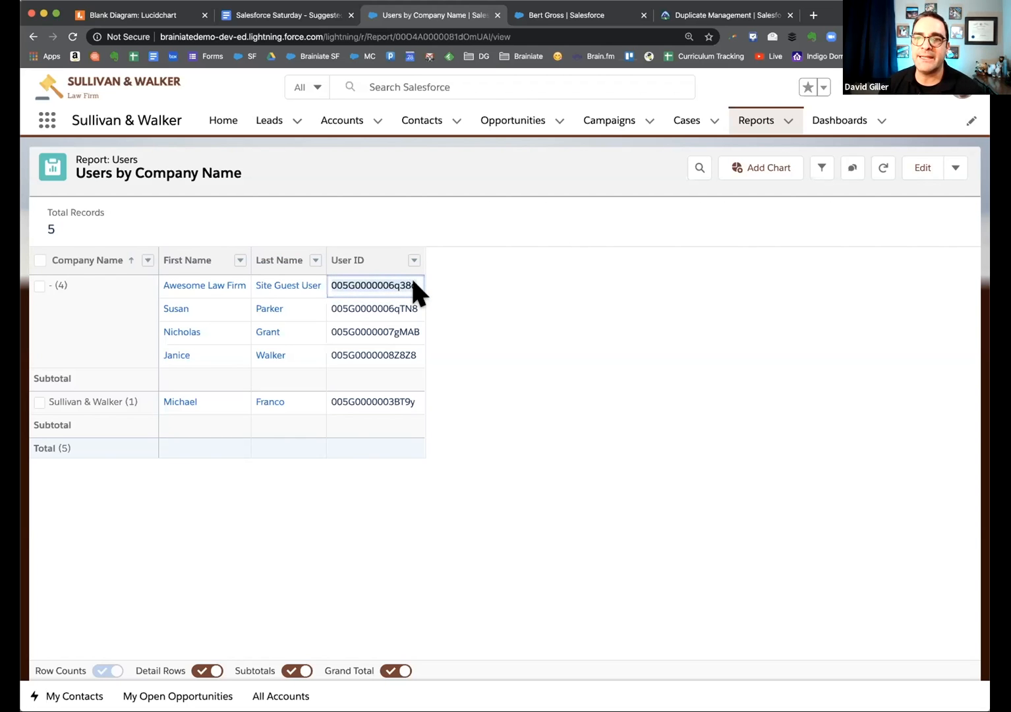
{"action": "left_click", "coordinate": [83, 297]}
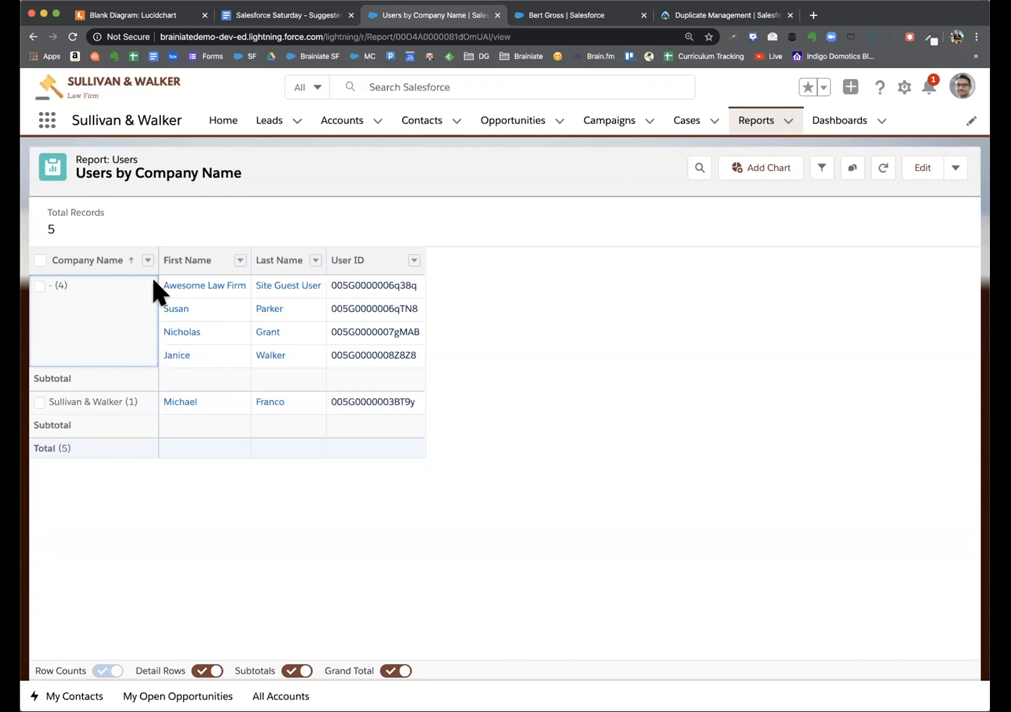
- Reopen the Users by Company Name report for editing and search its filter fields for "lice"
{"action": "left_click", "coordinate": [917, 171]}
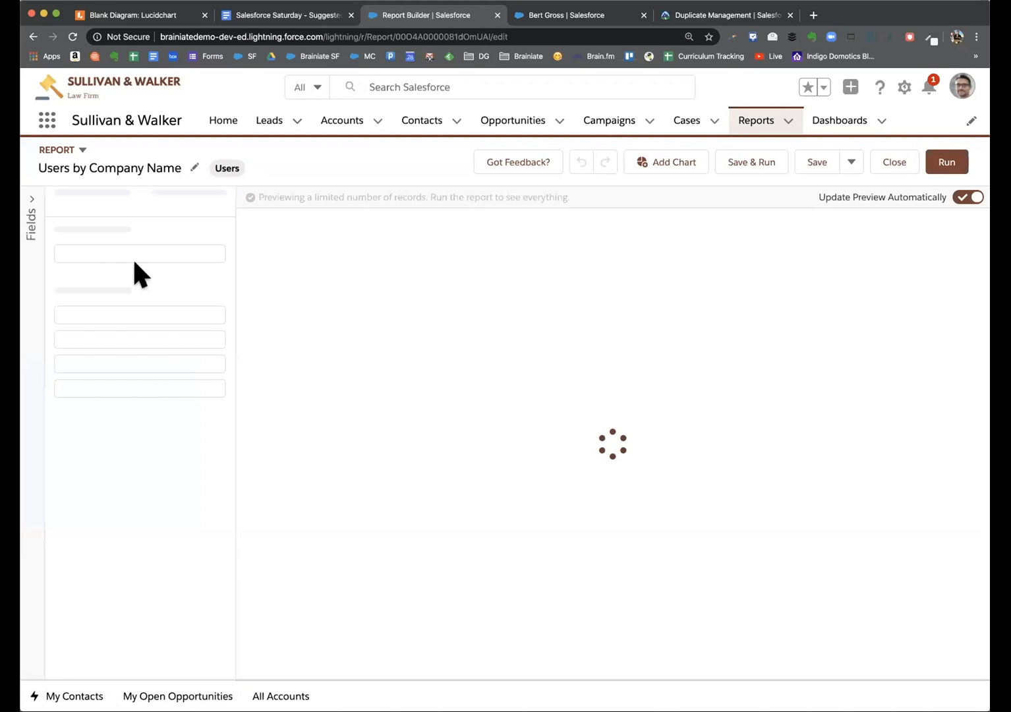
{"action": "left_click", "coordinate": [179, 203]}
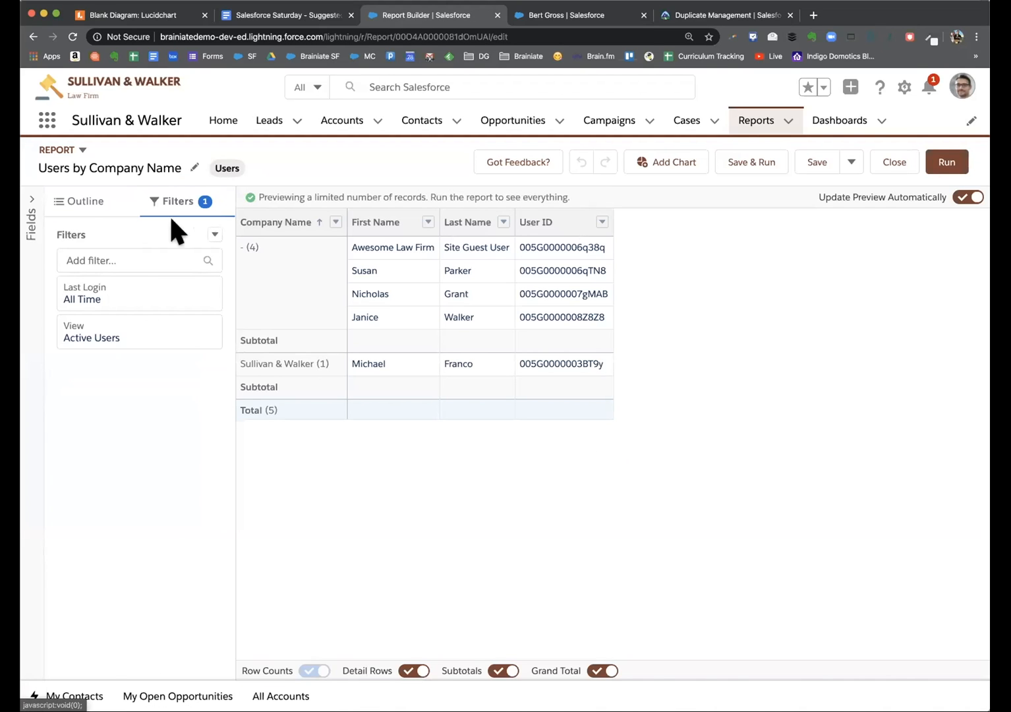
{"action": "left_click", "coordinate": [128, 260]}
{"action": "type", "text": "lice"}
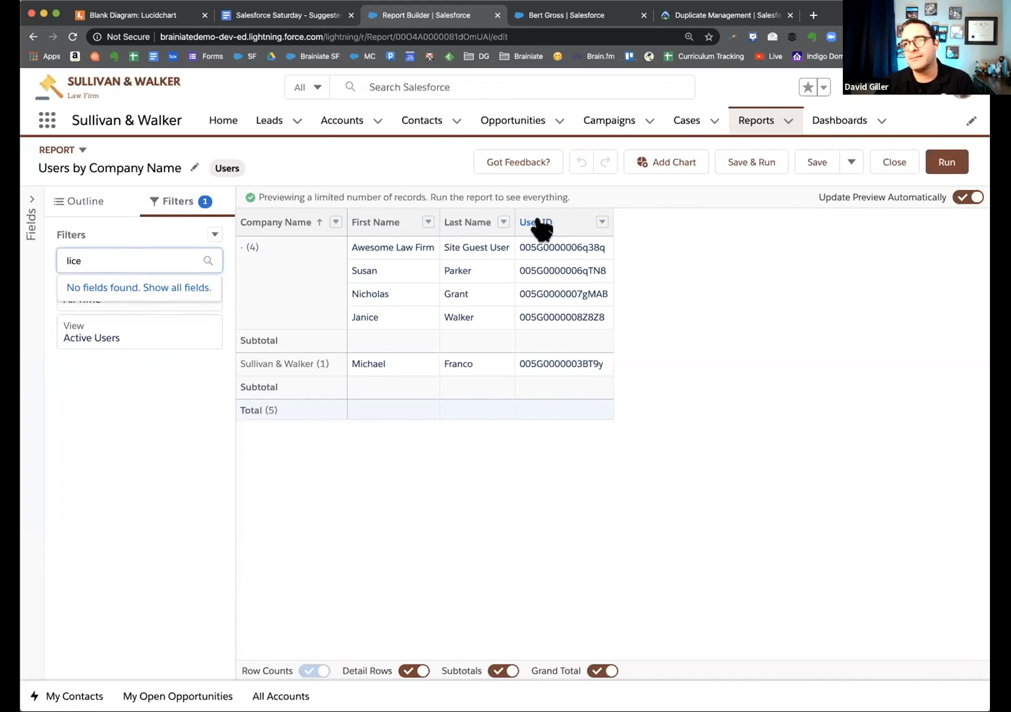
{"action": "type", "text": "nse"}
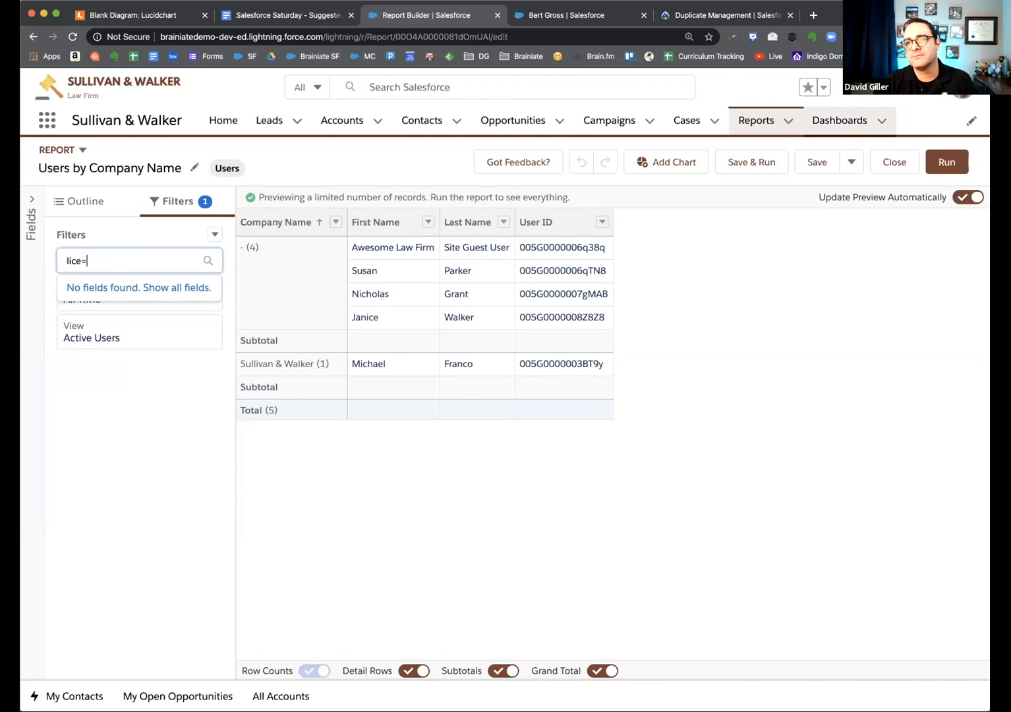
{"action": "key", "text": "BackSpace"}
{"action": "key", "text": "BackSpace"}
{"action": "key", "text": "BackSpace"}
{"action": "key", "text": "BackSpace"}
{"action": "key", "text": "BackSpace"}
{"action": "key", "text": "BackSpace"}
{"action": "key", "text": "BackSpace"}
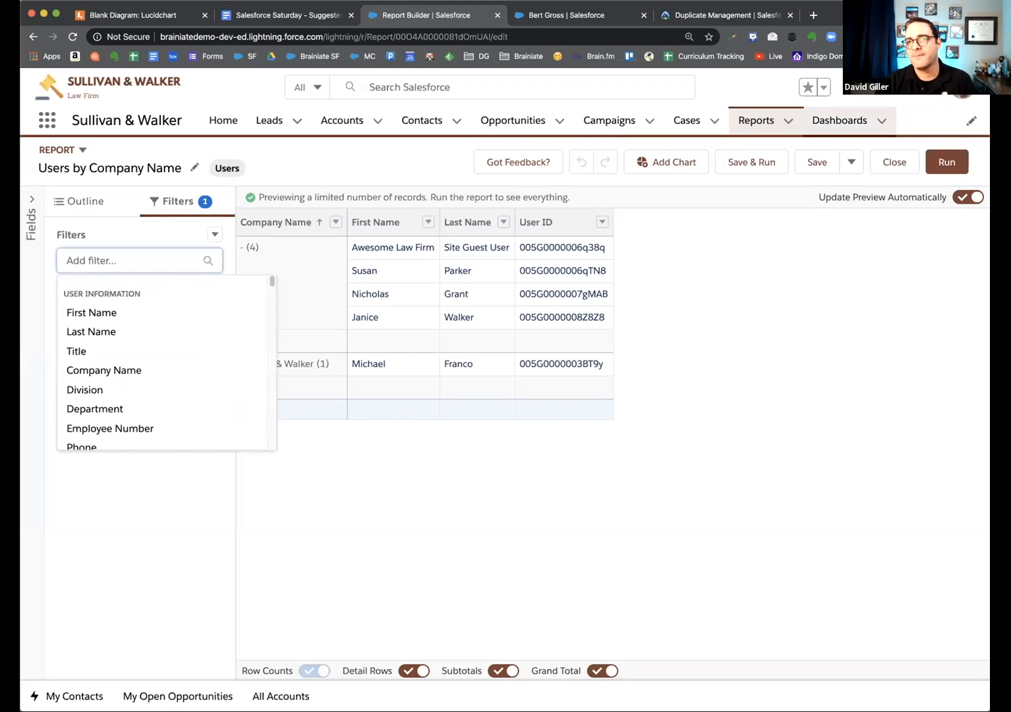
- Open Salesforce Setup in a separate browser tab and return to the report being edited
{"action": "left_click", "coordinate": [903, 89]}
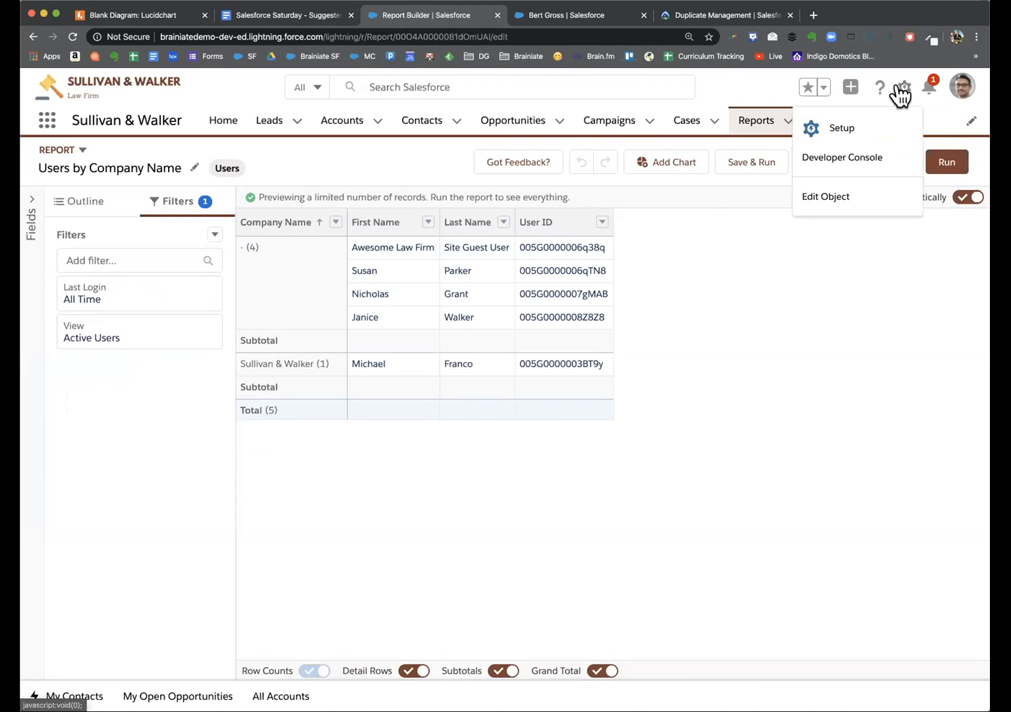
{"action": "left_click", "coordinate": [834, 130]}
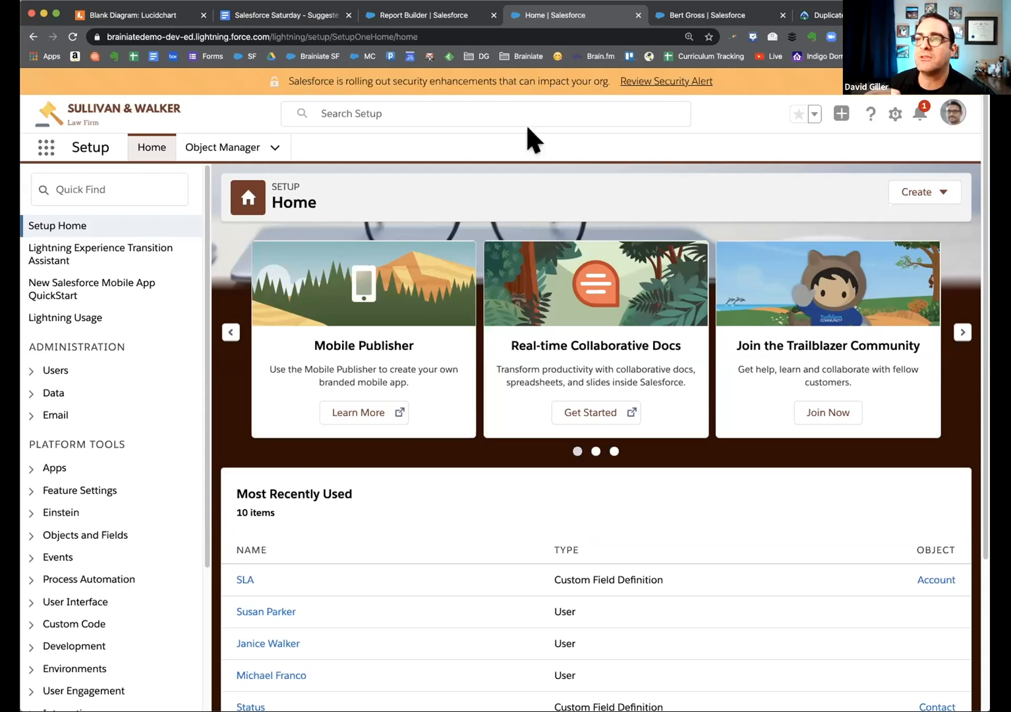
{"action": "left_click", "coordinate": [395, 19]}
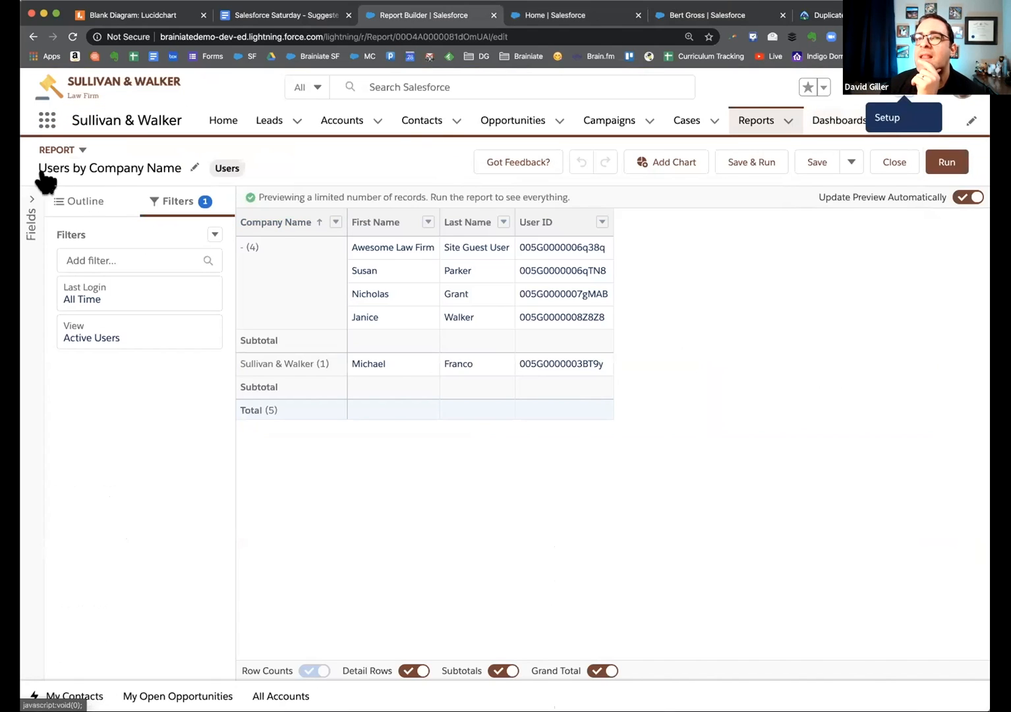
- Look through the report's available fields and add User Type as a column
{"action": "left_click", "coordinate": [40, 202]}
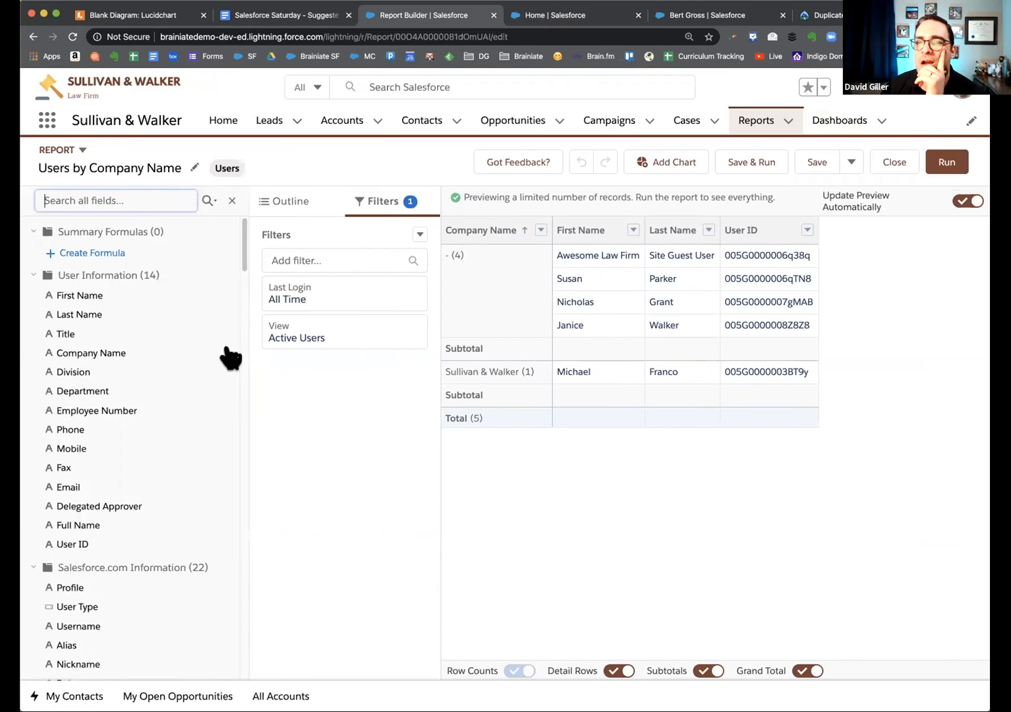
{"action": "scroll", "coordinate": [222, 371], "scroll_direction": "down", "scroll_amount": 3}
{"action": "scroll", "coordinate": [222, 371], "scroll_direction": "down", "scroll_amount": 3}
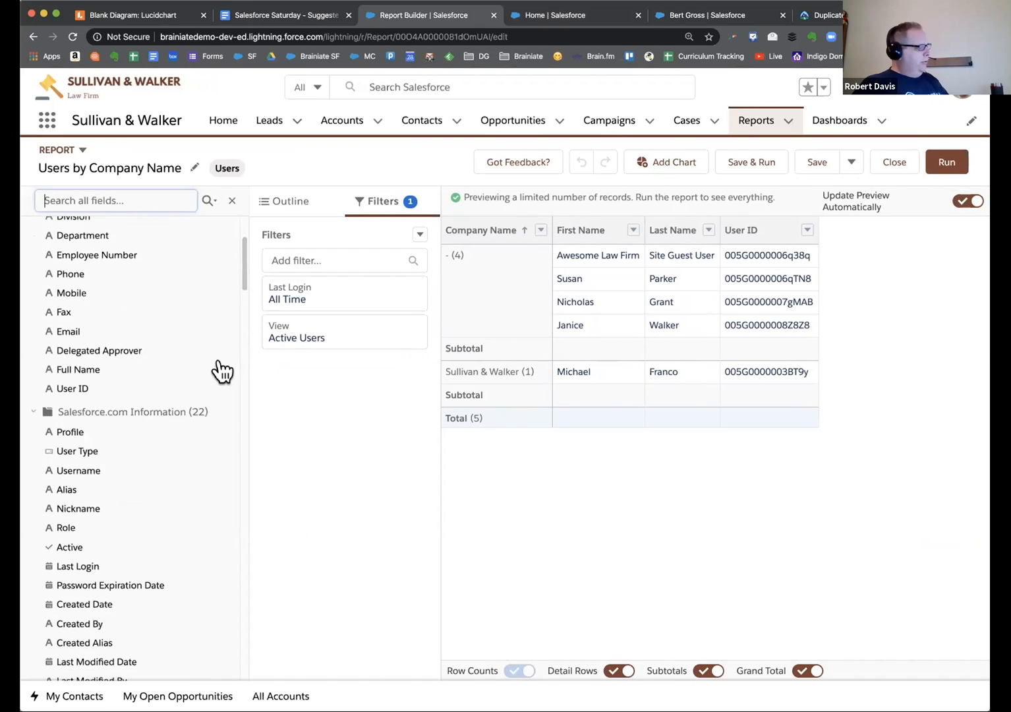
{"action": "scroll", "coordinate": [222, 371], "scroll_direction": "down", "scroll_amount": 5}
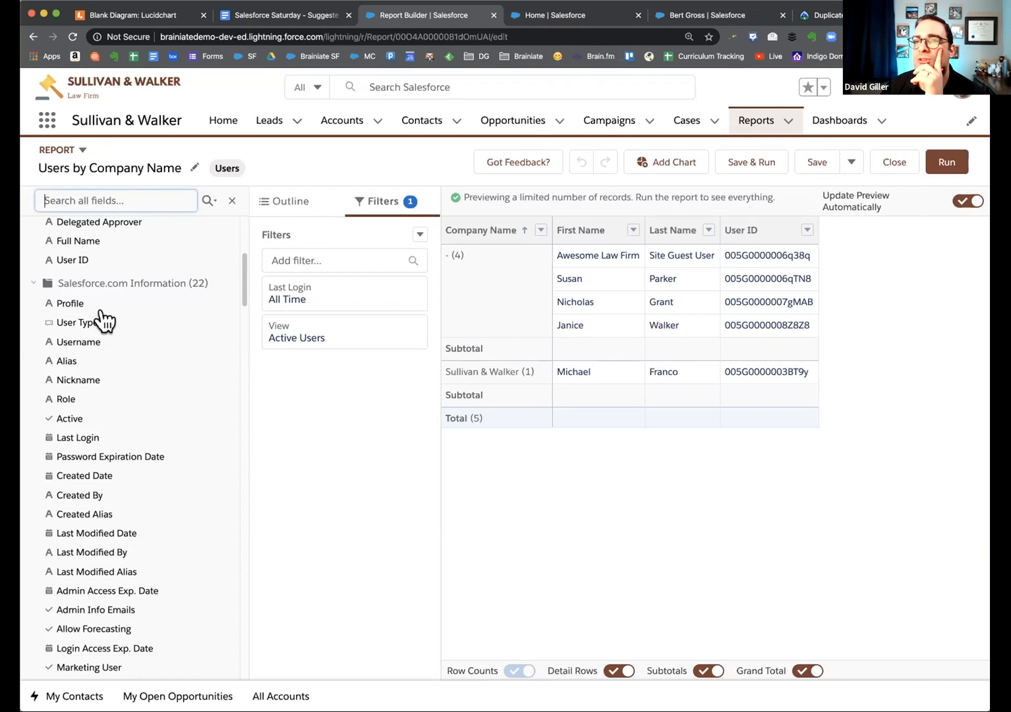
{"action": "left_click", "coordinate": [378, 251]}
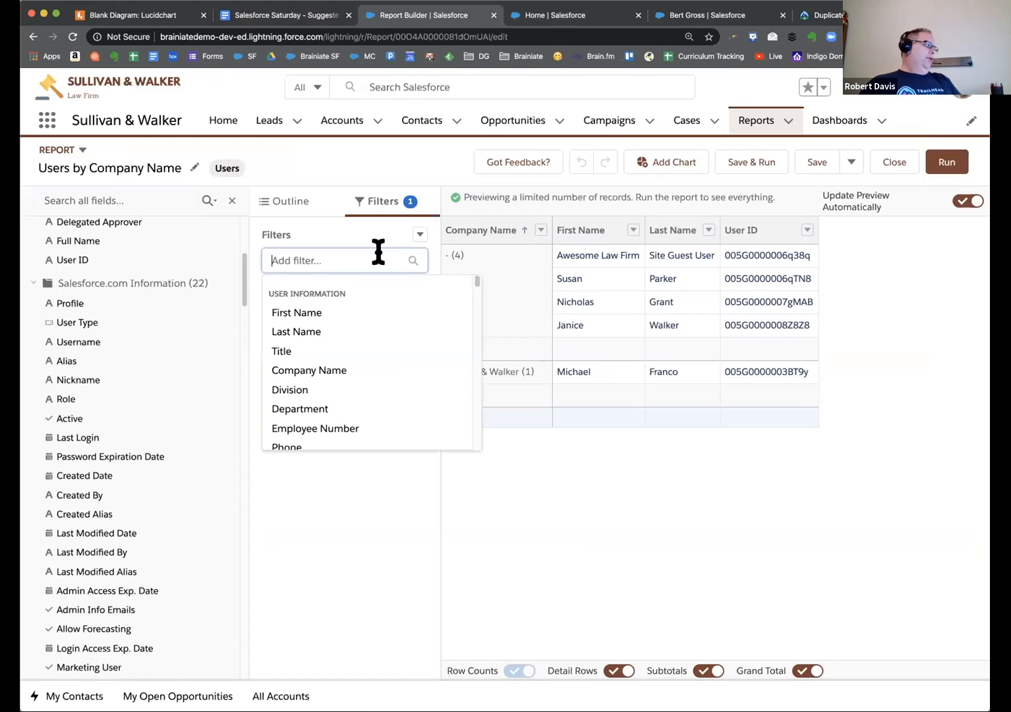
{"action": "left_click", "coordinate": [282, 197]}
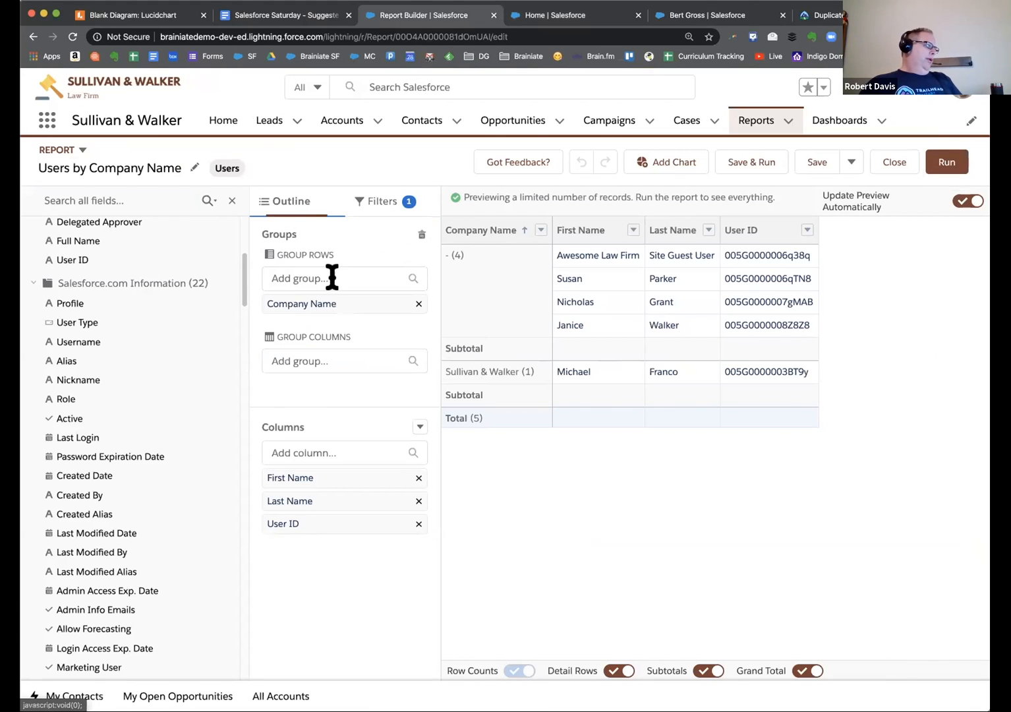
{"action": "left_click", "coordinate": [315, 449]}
{"action": "type", "text": "ty"}
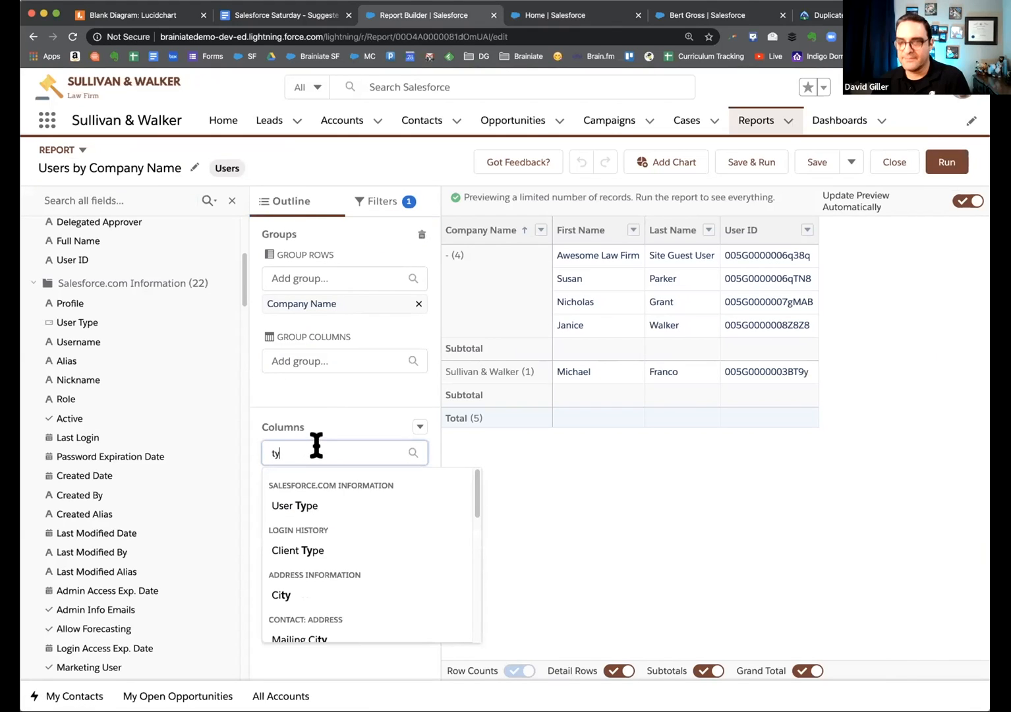
{"action": "left_click", "coordinate": [310, 506]}
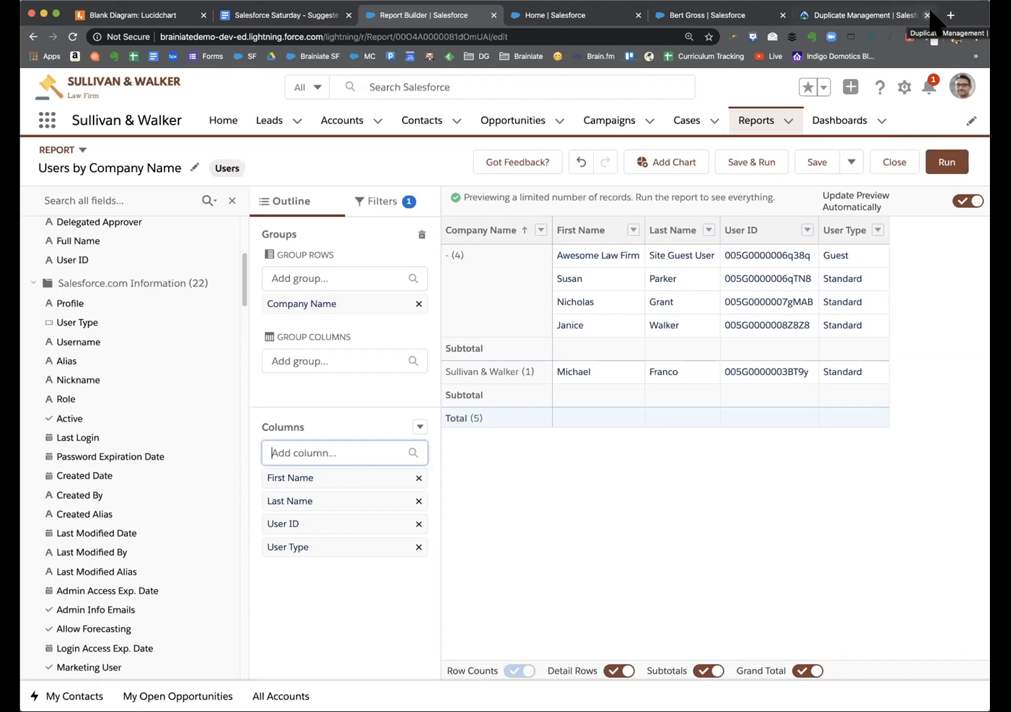
- Search Google for "data import wizard limitations" in a new browser tab and open the Data Import Wizard article on Salesforce Help
{"action": "left_click", "coordinate": [950, 16]}
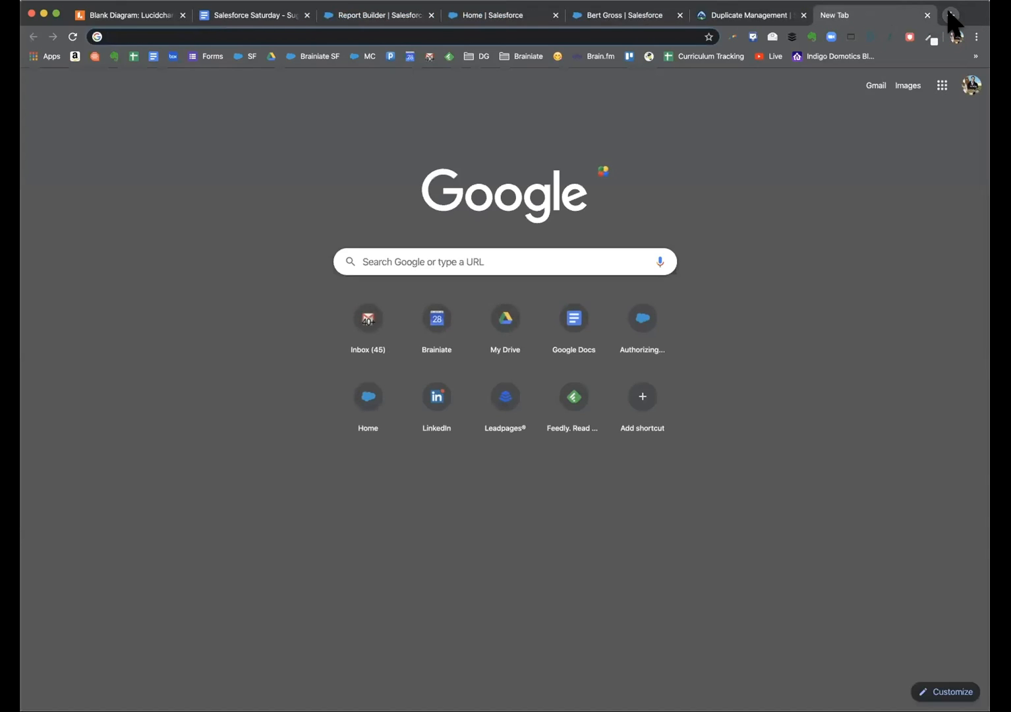
{"action": "type", "text": "data import "}
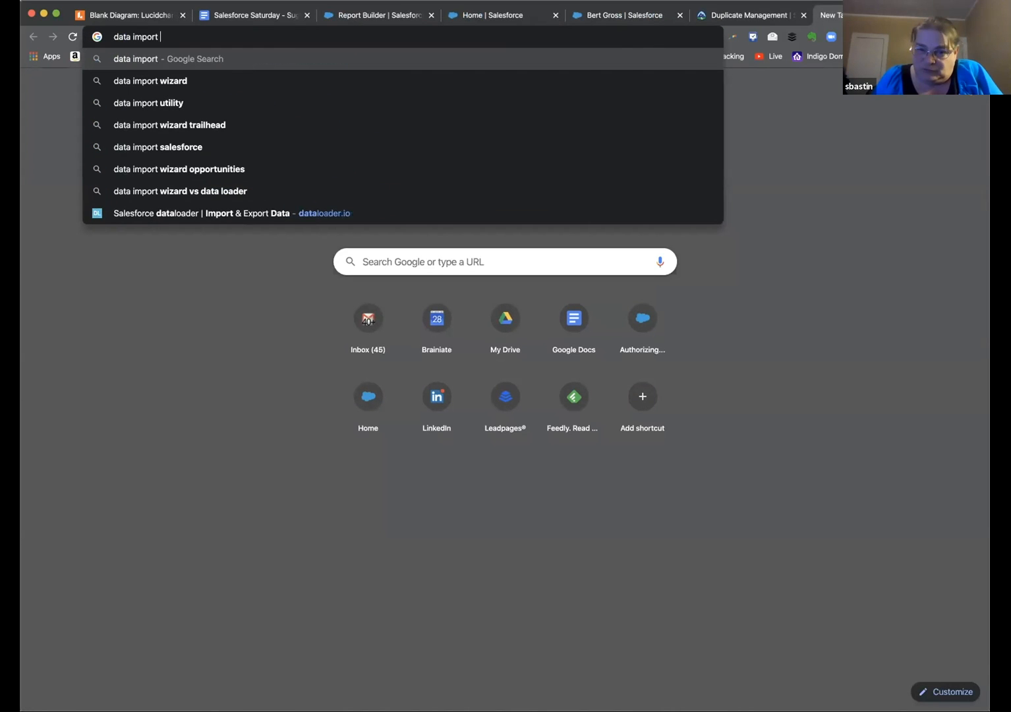
{"action": "type", "text": "wizard "}
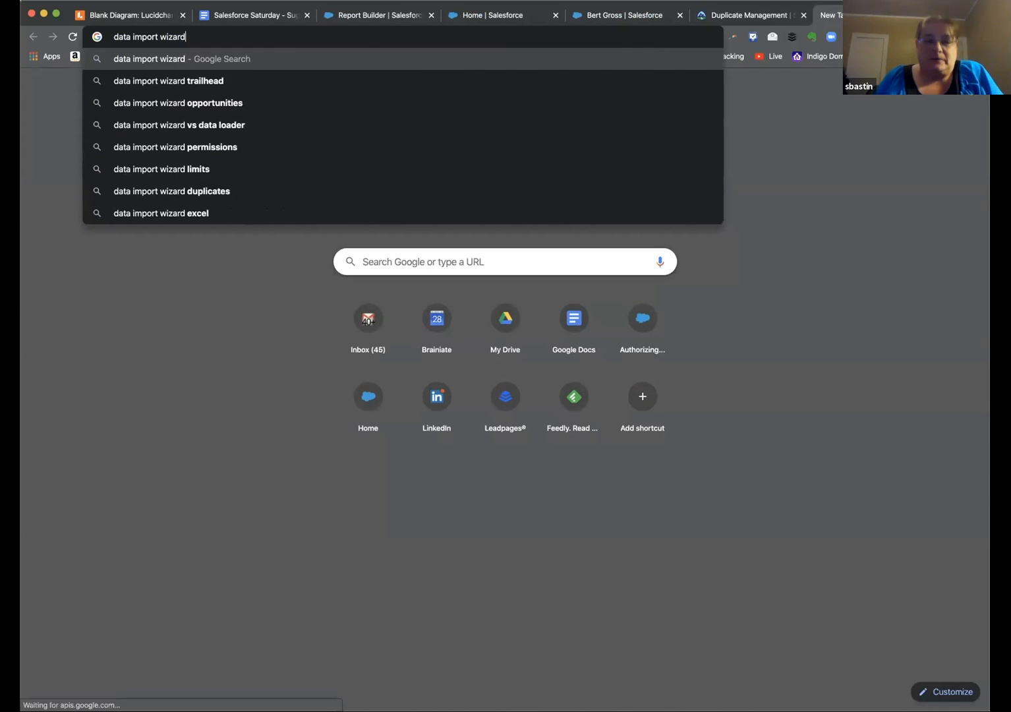
{"action": "type", "text": "limitations"}
{"action": "key", "text": "Return"}
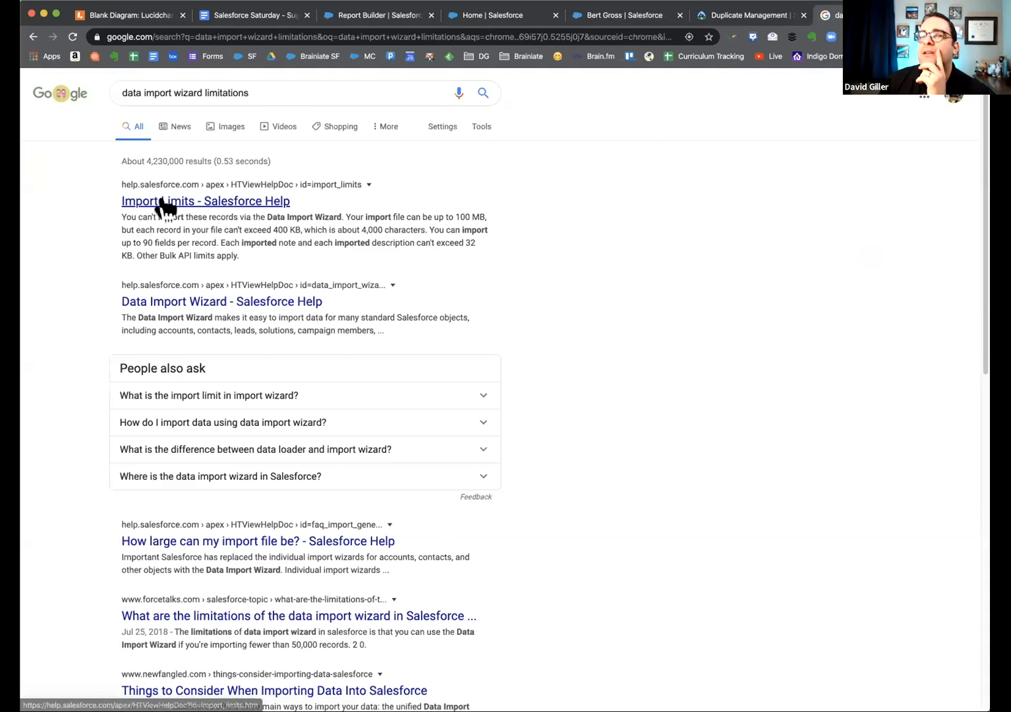
{"action": "left_click", "coordinate": [174, 301]}
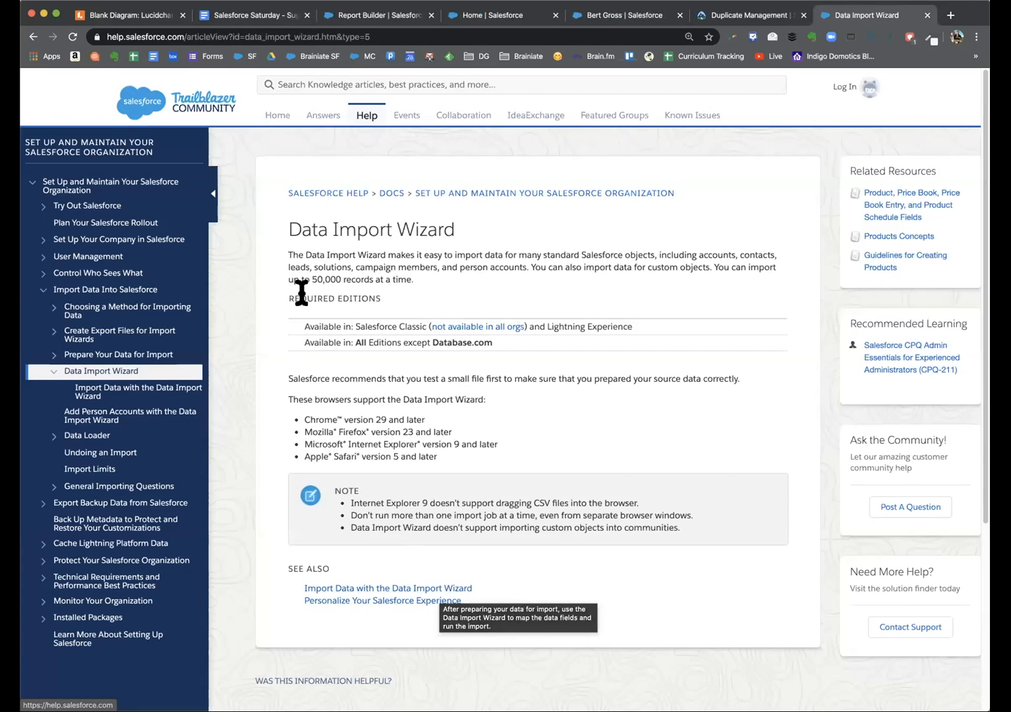
- Highlight the 50,000-record import limit in the Data Import Wizard article and open dataloader.io in a new browser tab
{"action": "left_click_drag", "start_coordinate": [301, 277], "coordinate": [377, 280]}
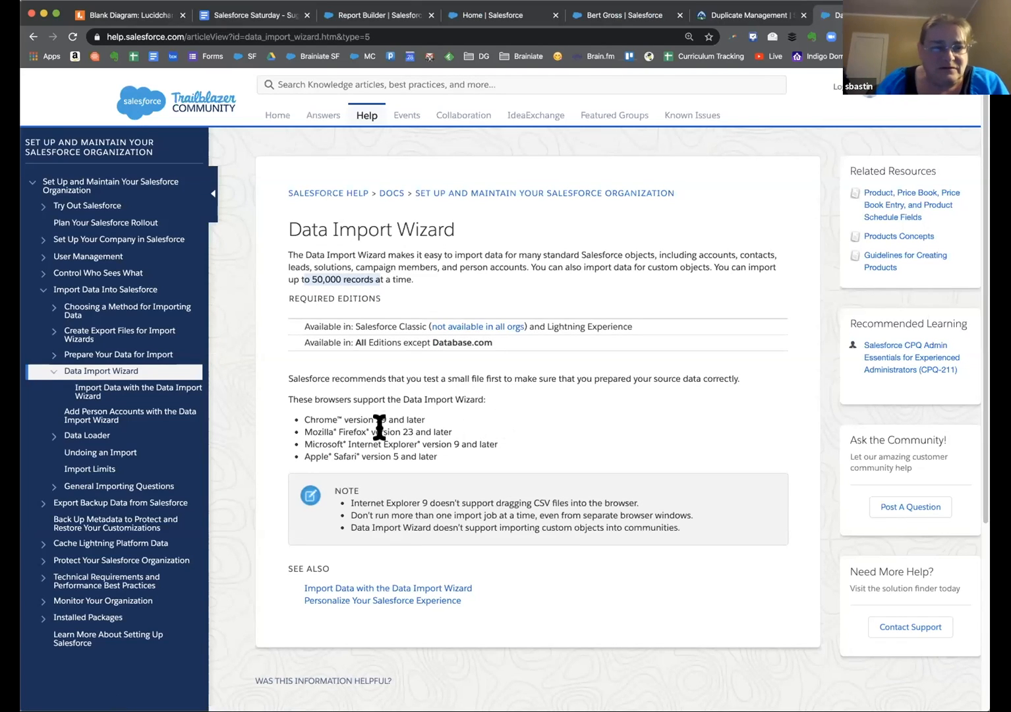
{"action": "left_click", "coordinate": [541, 404]}
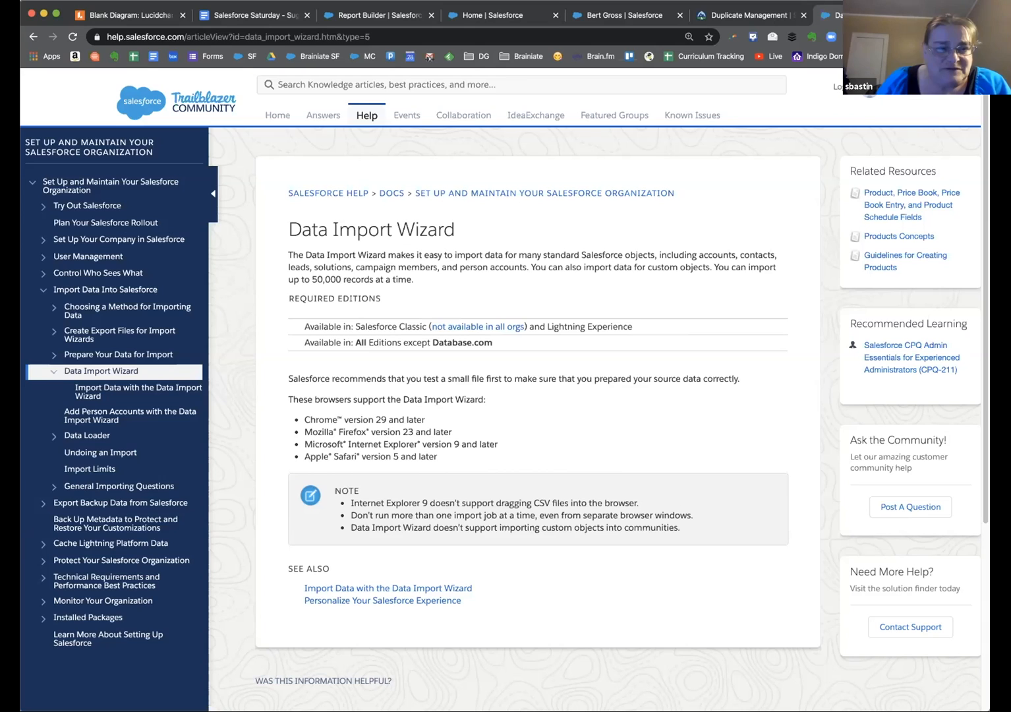
{"action": "key", "text": "super+t"}
{"action": "type", "text": "dataloade"}
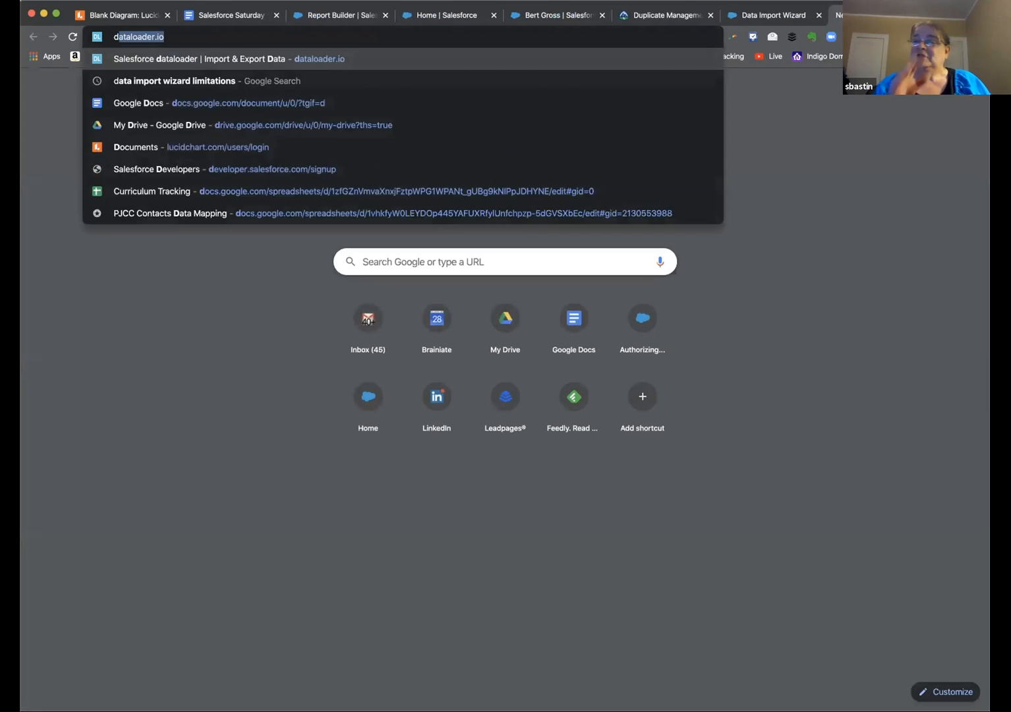
{"action": "type", "text": "r.io"}
{"action": "key", "text": "Return"}
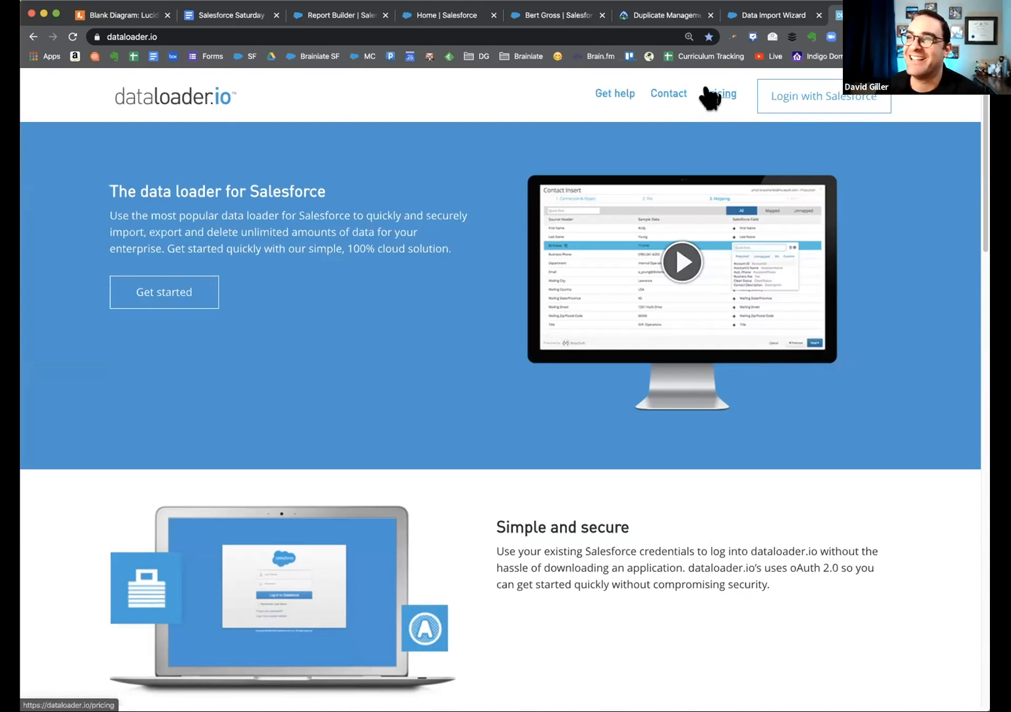
- Open the dataloader.io pricing page and highlight the Free plan's monthly record allowance
{"action": "left_click", "coordinate": [706, 93]}
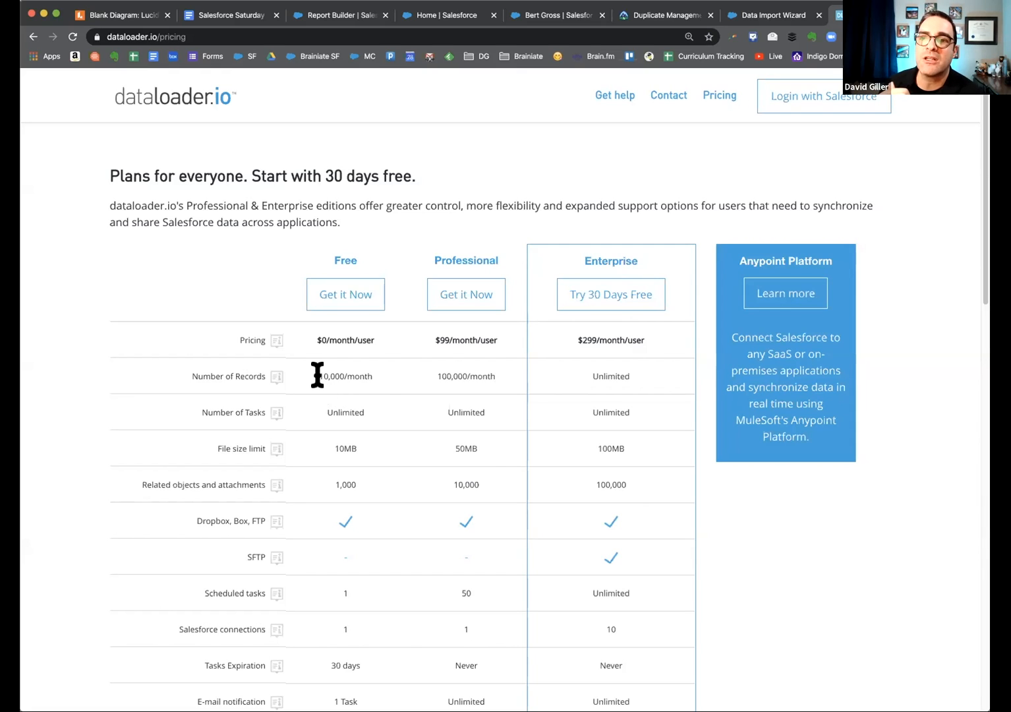
{"action": "left_click_drag", "start_coordinate": [317, 375], "coordinate": [376, 379]}
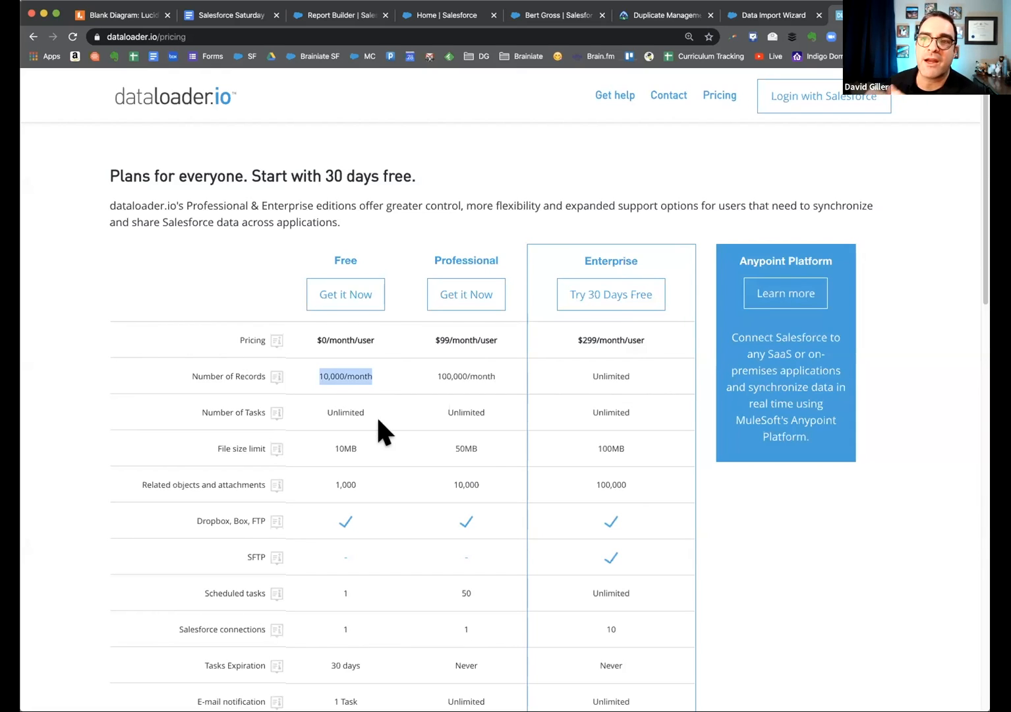
{"action": "scroll", "coordinate": [378, 419], "scroll_direction": "down", "scroll_amount": 1}
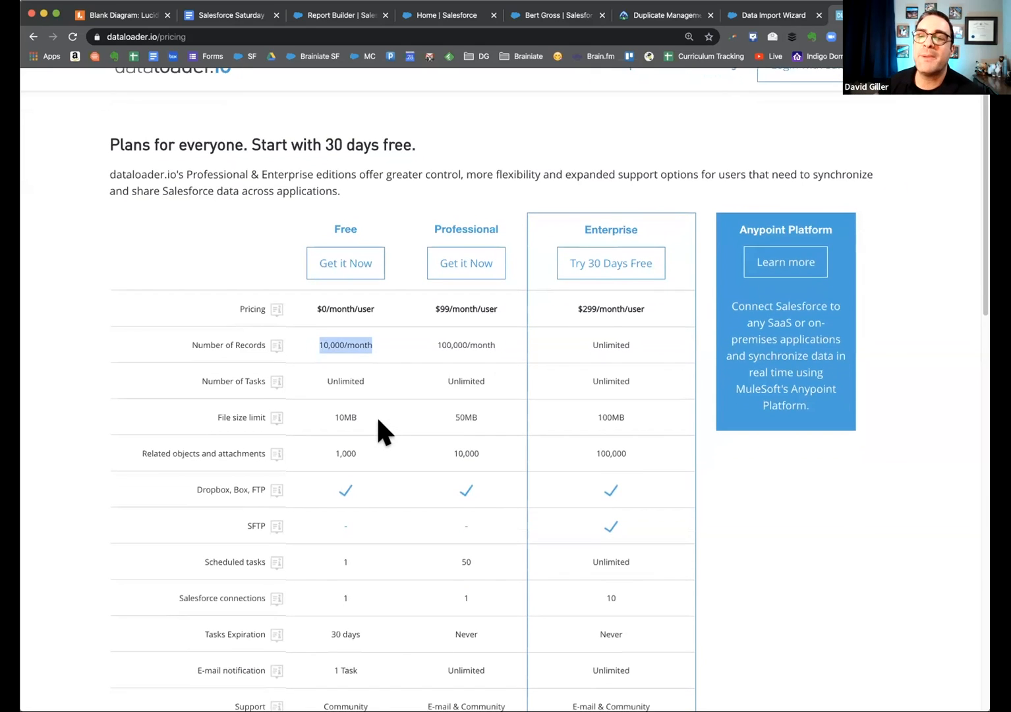
{"action": "scroll", "coordinate": [378, 420], "scroll_direction": "up", "scroll_amount": 1}
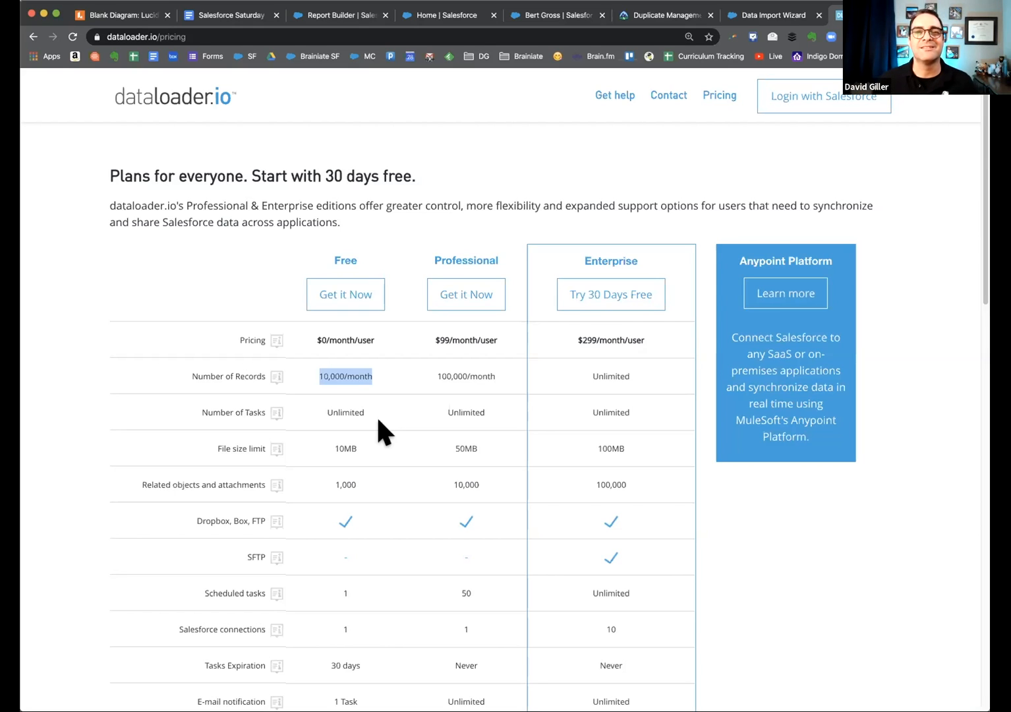
- Check the suggested topics document, switch to the open Trailhead page and search it for "marketing cloud"
{"action": "left_click", "coordinate": [206, 16]}
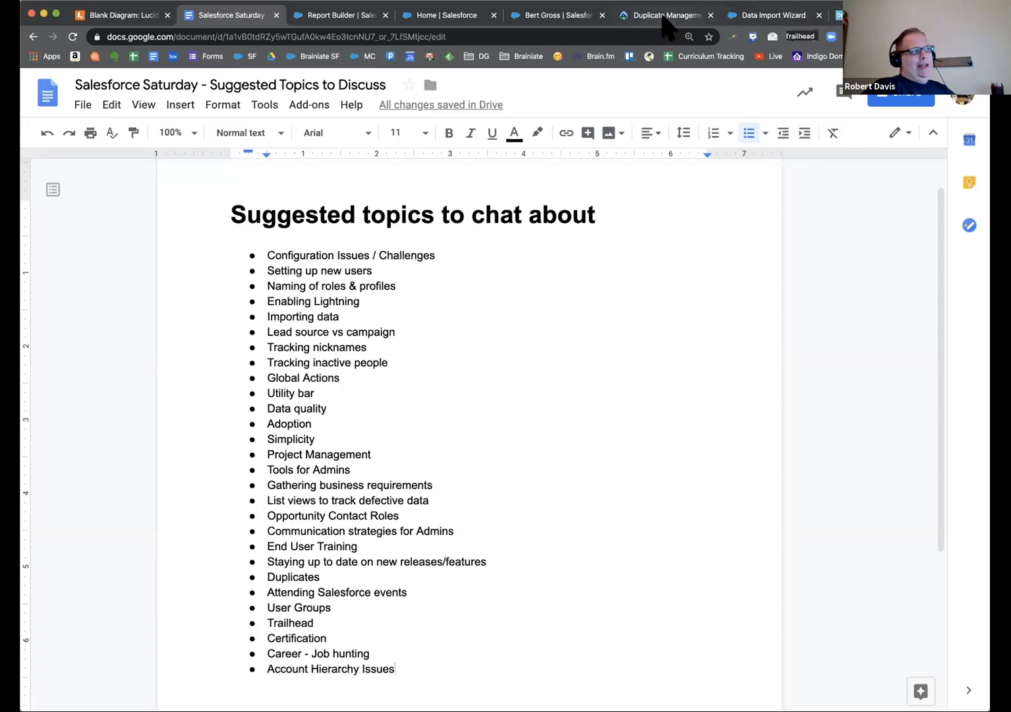
{"action": "left_click", "coordinate": [663, 15]}
{"action": "left_click", "coordinate": [365, 84]}
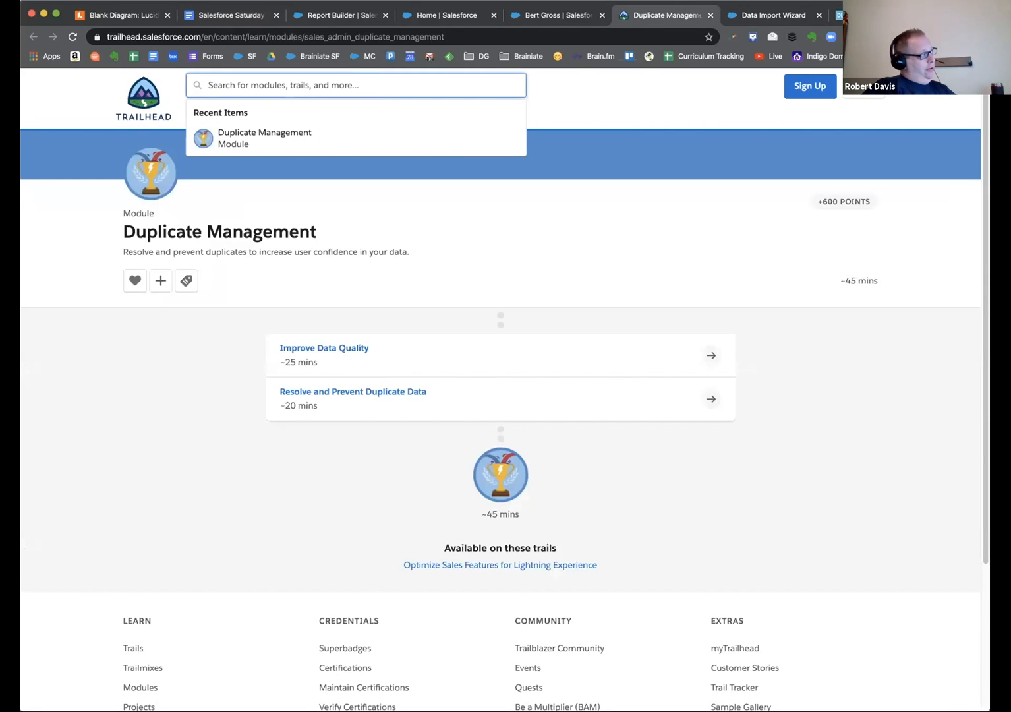
{"action": "type", "text": "marketing cloud"}
{"action": "key", "text": "Return"}
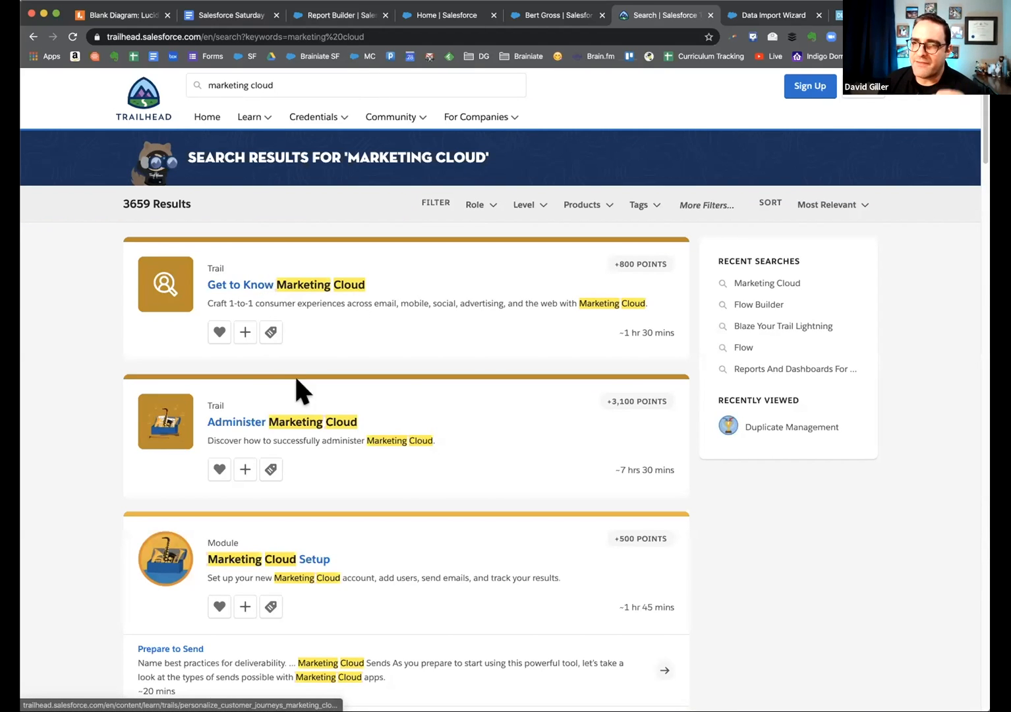
- Open the Administer Marketing Cloud trail and look through its modules and units
{"action": "left_click", "coordinate": [276, 424]}
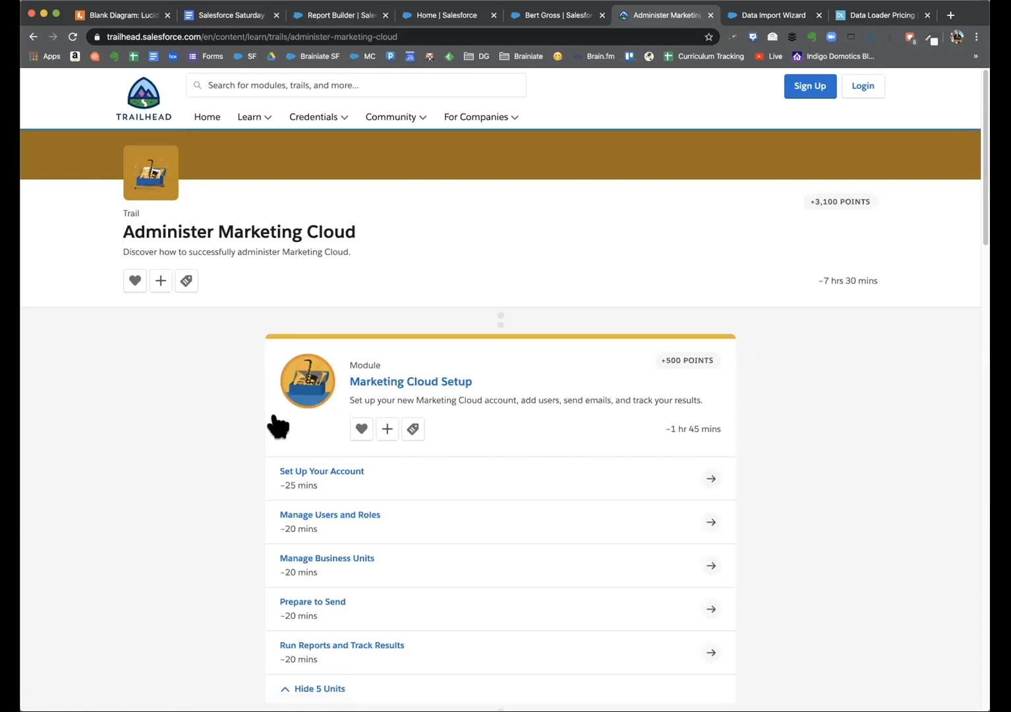
{"action": "scroll", "coordinate": [280, 422], "scroll_direction": "down", "scroll_amount": 5}
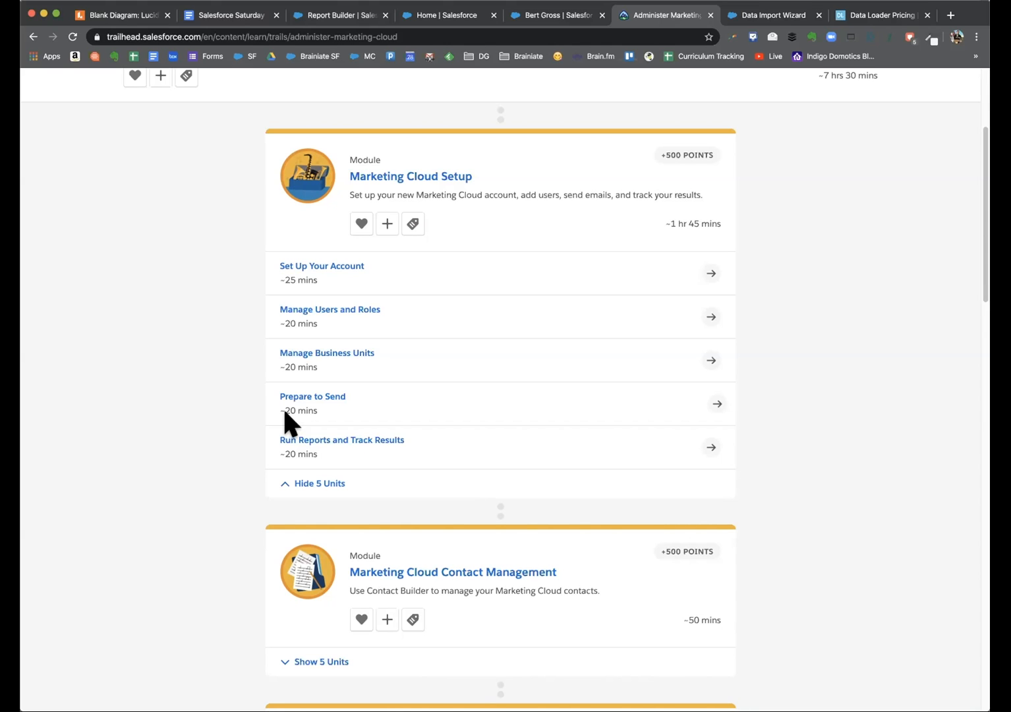
{"action": "scroll", "coordinate": [332, 425], "scroll_direction": "down", "scroll_amount": 1}
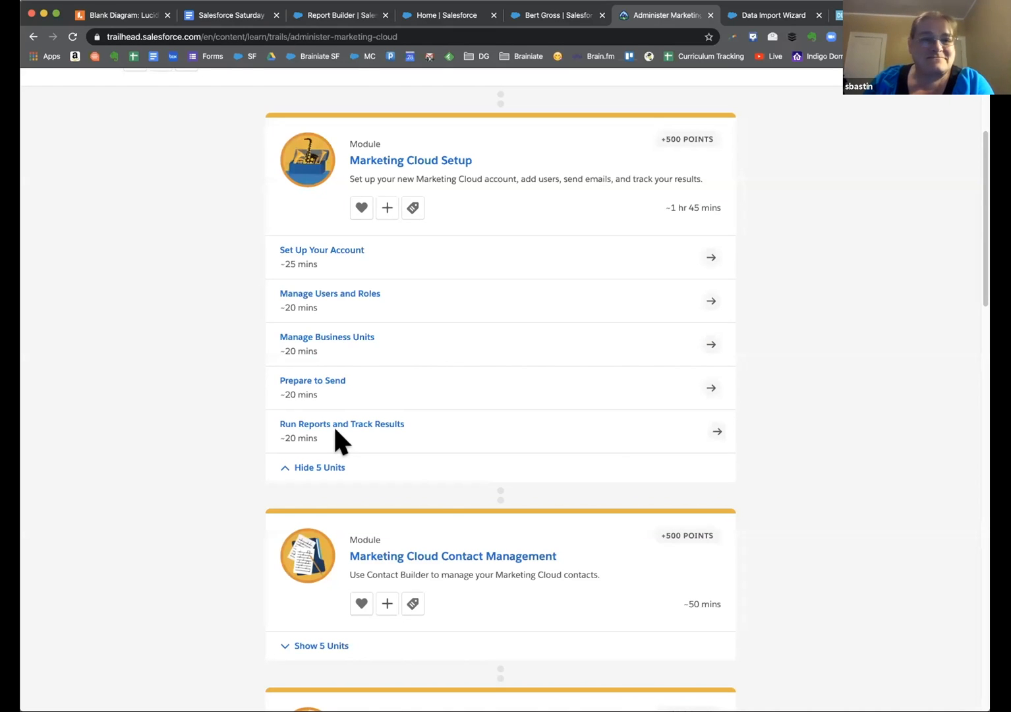
{"action": "scroll", "coordinate": [335, 430], "scroll_direction": "up", "scroll_amount": 5}
- Return to the Trailhead search results for "marketing cloud" and look through the listed trails and modules
{"action": "left_click", "coordinate": [31, 36]}
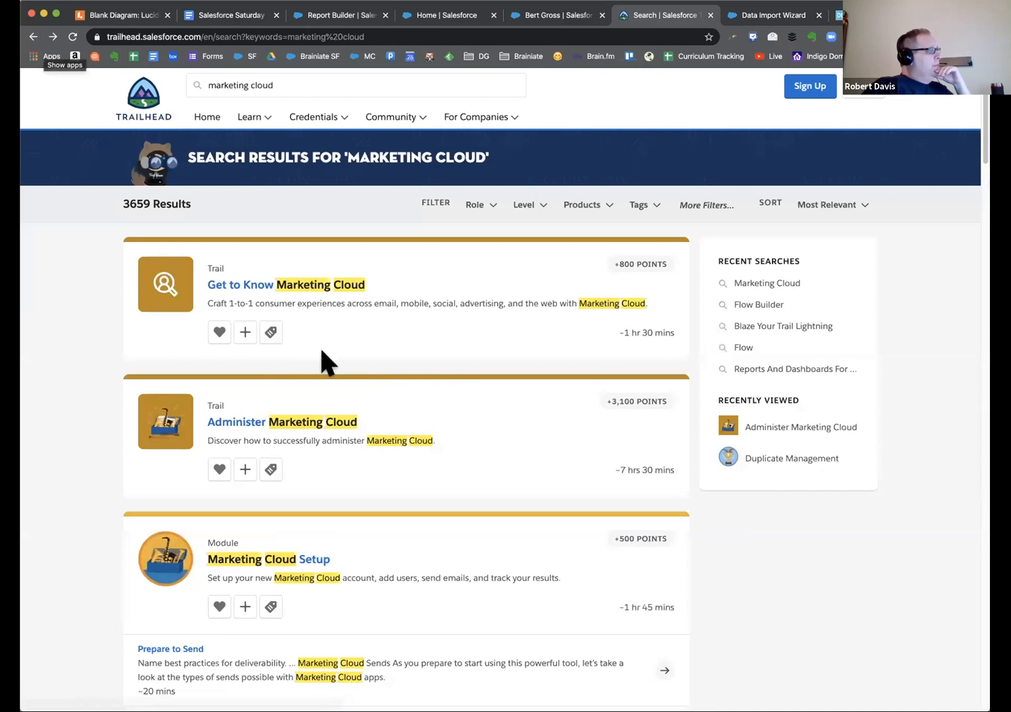
{"action": "scroll", "coordinate": [435, 356], "scroll_direction": "down", "scroll_amount": 1}
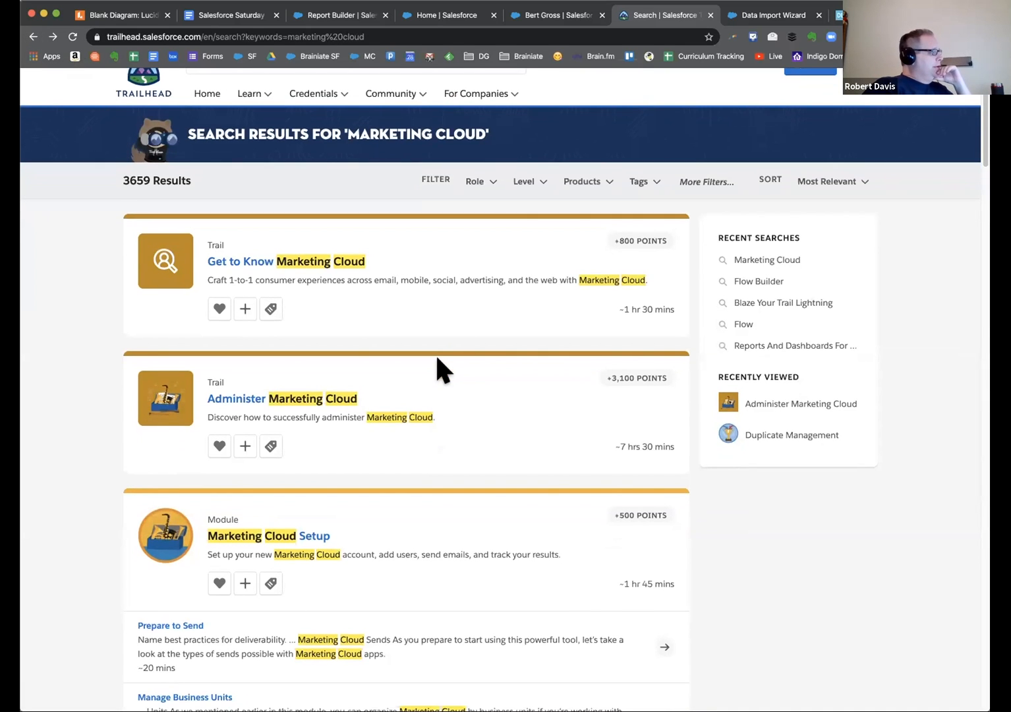
{"action": "scroll", "coordinate": [437, 361], "scroll_direction": "down", "scroll_amount": 5}
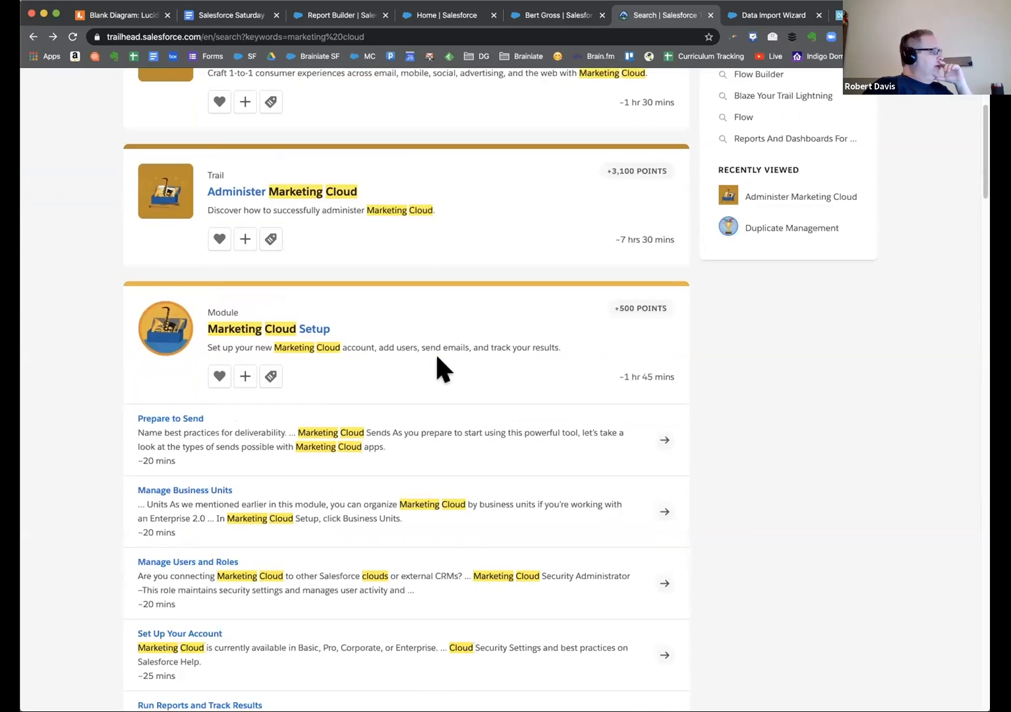
{"action": "scroll", "coordinate": [437, 360], "scroll_direction": "up", "scroll_amount": 5}
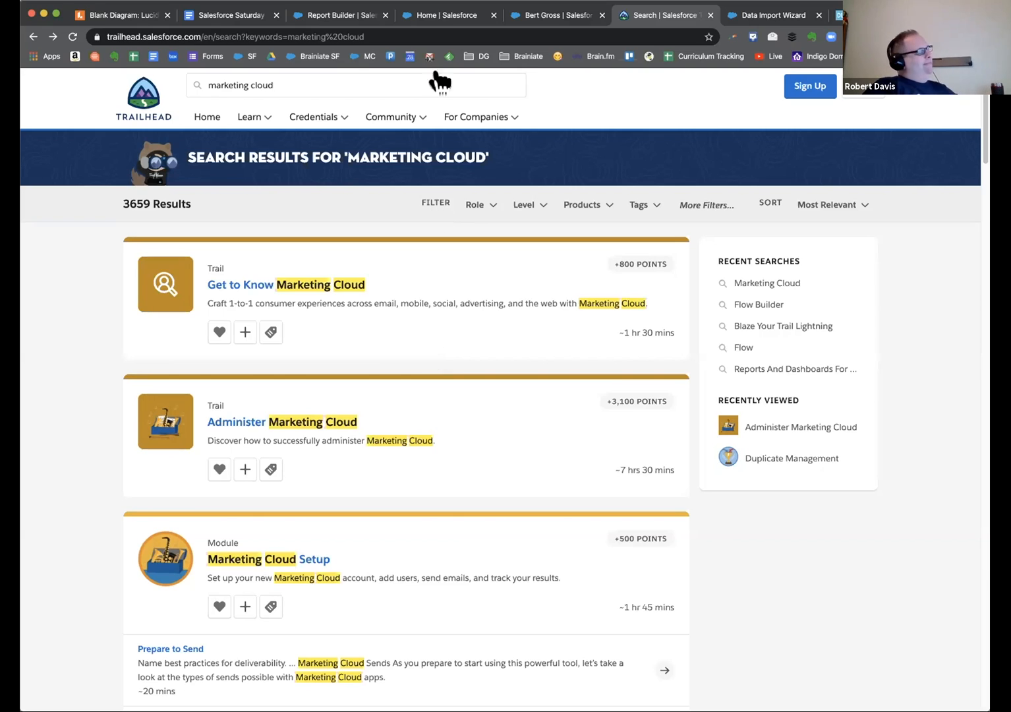
- Check the suggested topics document, return to the dataloader.io tab and use it to search YouTube for "salesforce who sees what"
{"action": "left_click", "coordinate": [231, 15]}
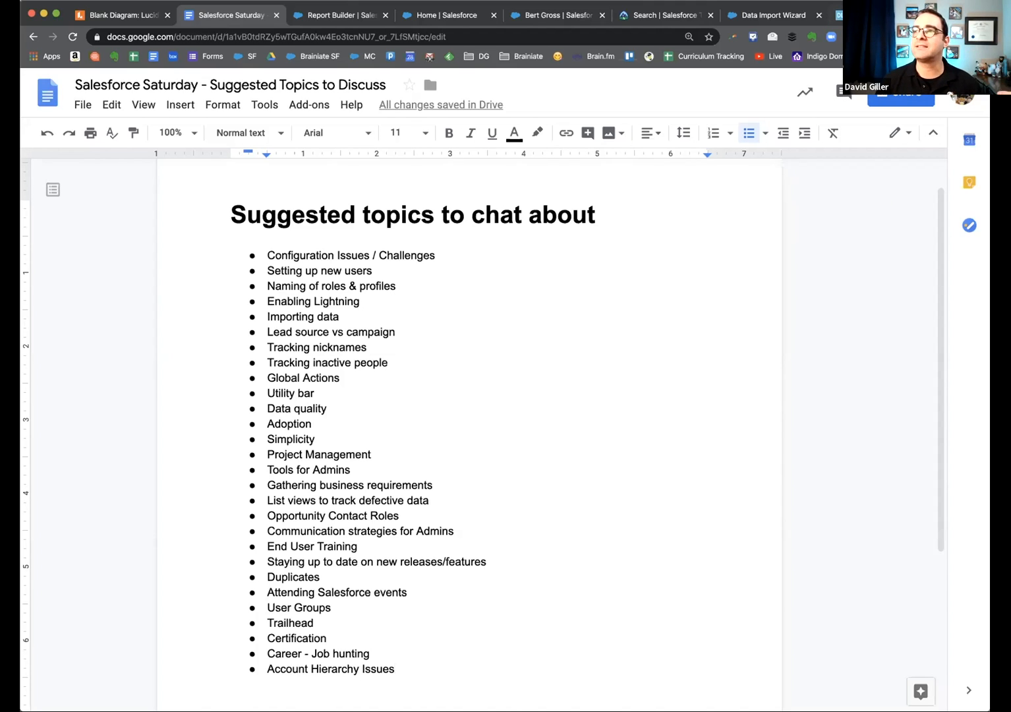
{"action": "left_click", "coordinate": [839, 16]}
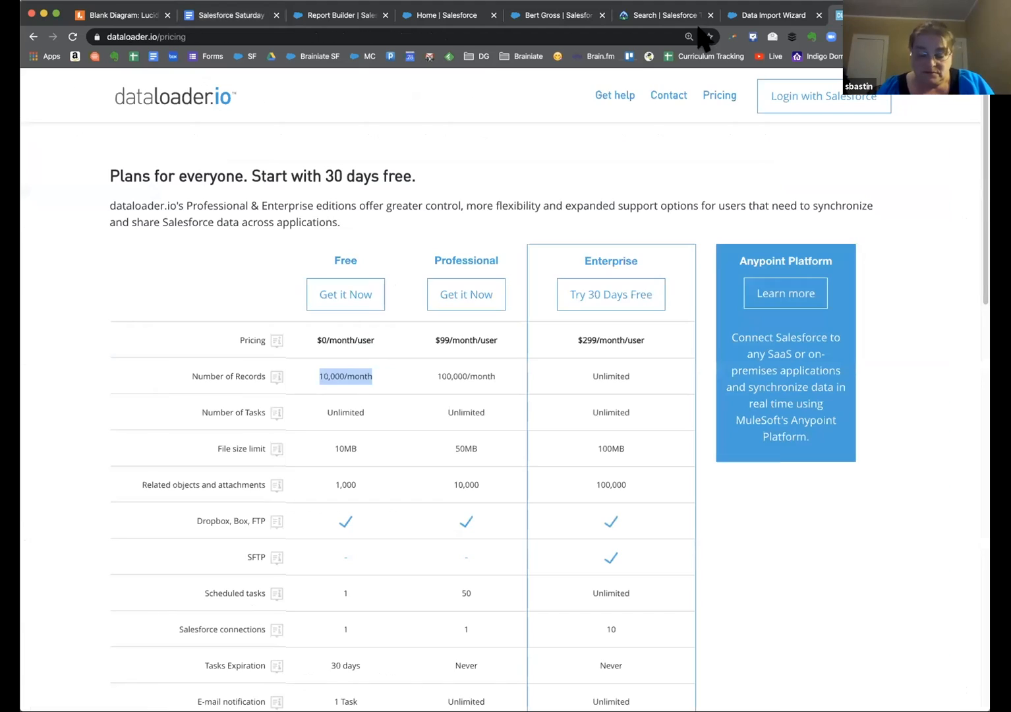
{"action": "left_click", "coordinate": [508, 33]}
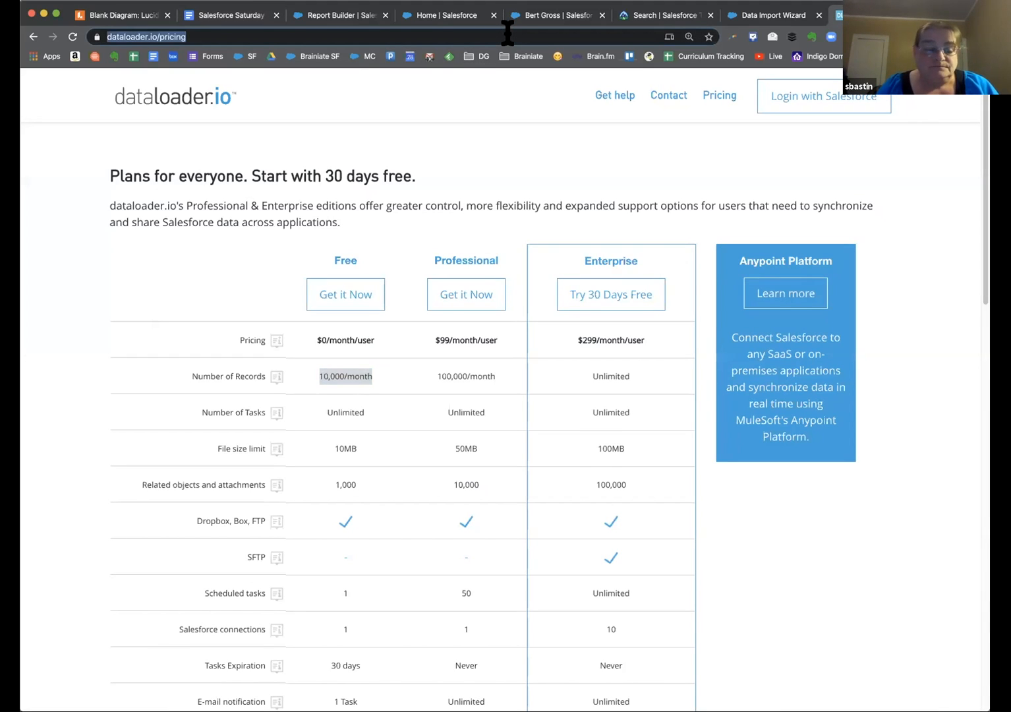
{"action": "type", "text": "youtube.com"}
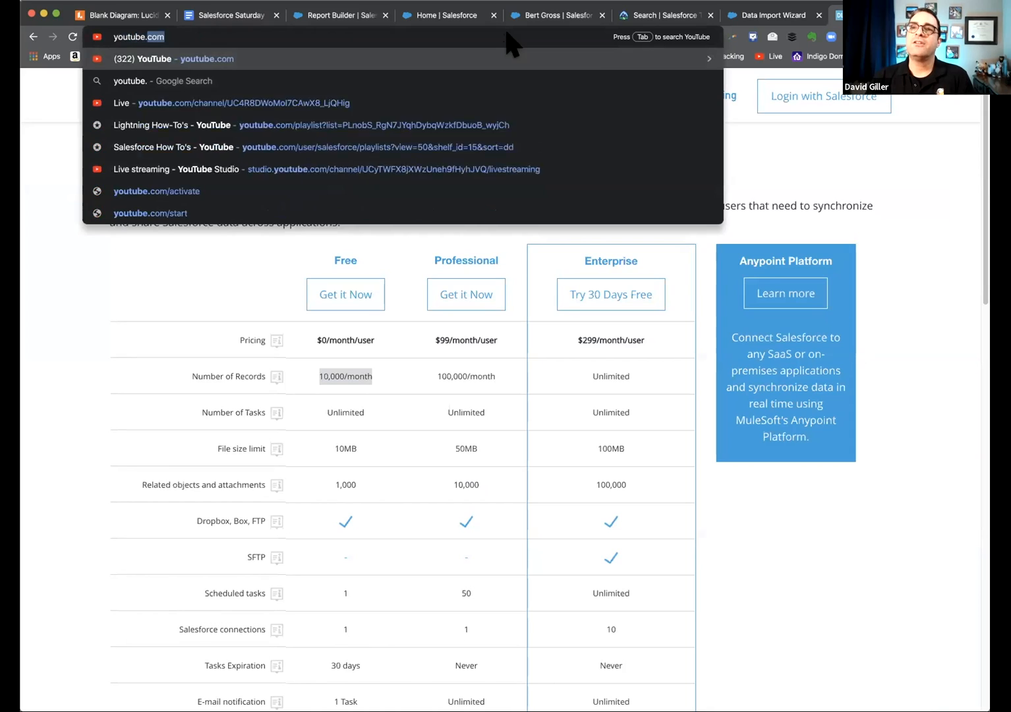
{"action": "key", "text": "Tab"}
{"action": "type", "text": "salesforce"}
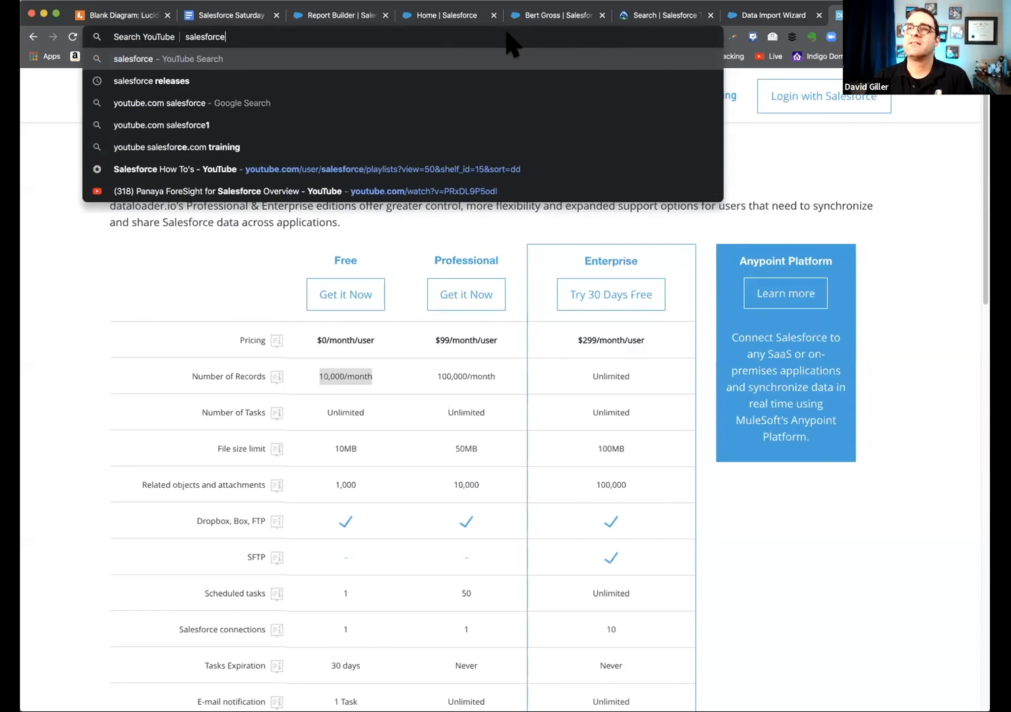
{"action": "type", "text": " who sees what"}
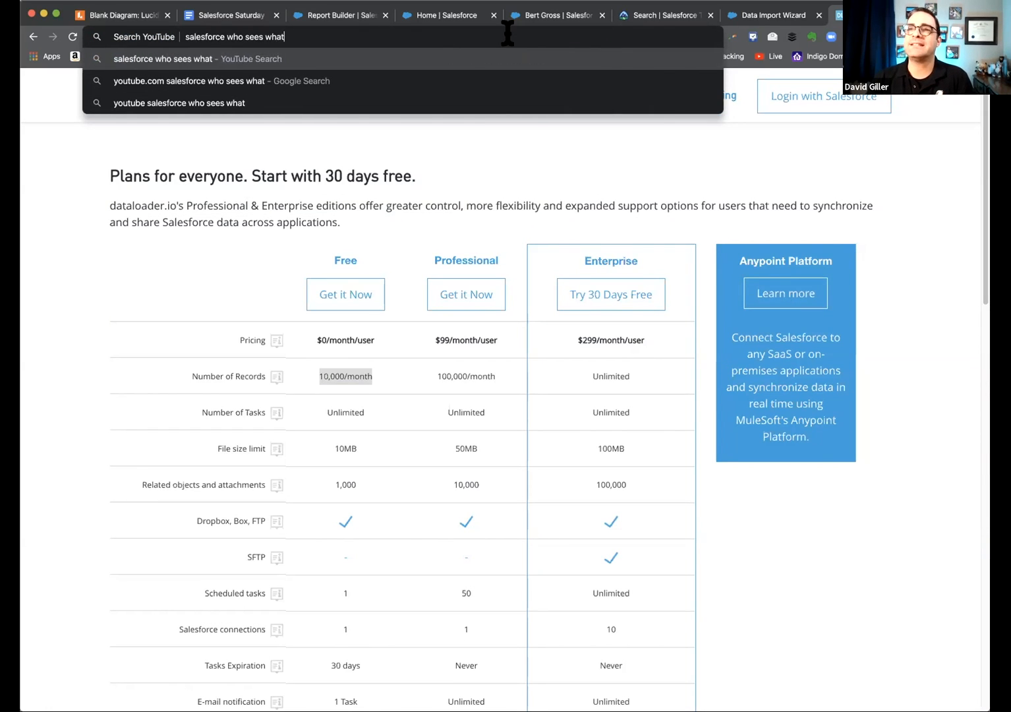
{"action": "key", "text": "Return"}
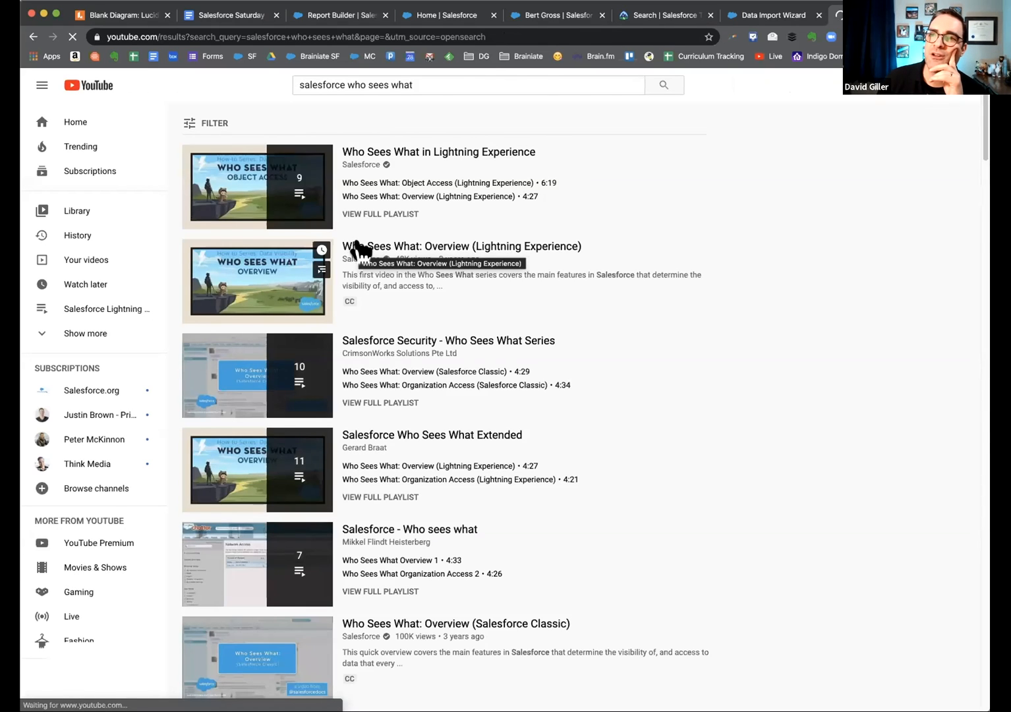
- Open the full Who Sees What in Lightning Experience playlist by Salesforce and select its web address
{"action": "left_click", "coordinate": [399, 214]}
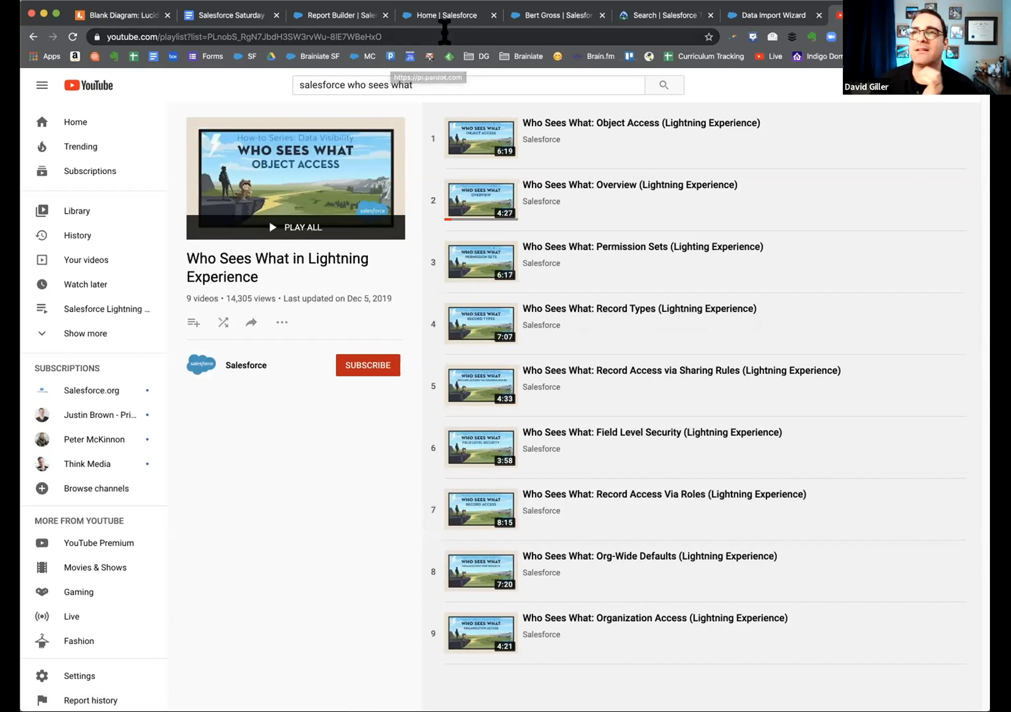
{"action": "left_click", "coordinate": [445, 33]}
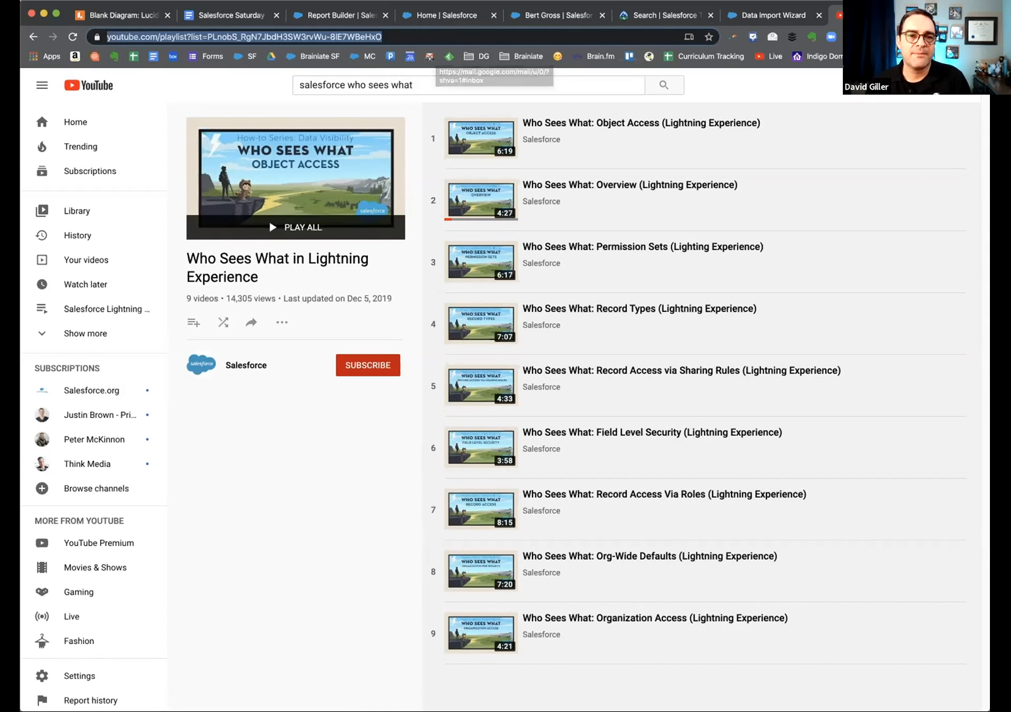
{"action": "left_click", "coordinate": [3, 461]}
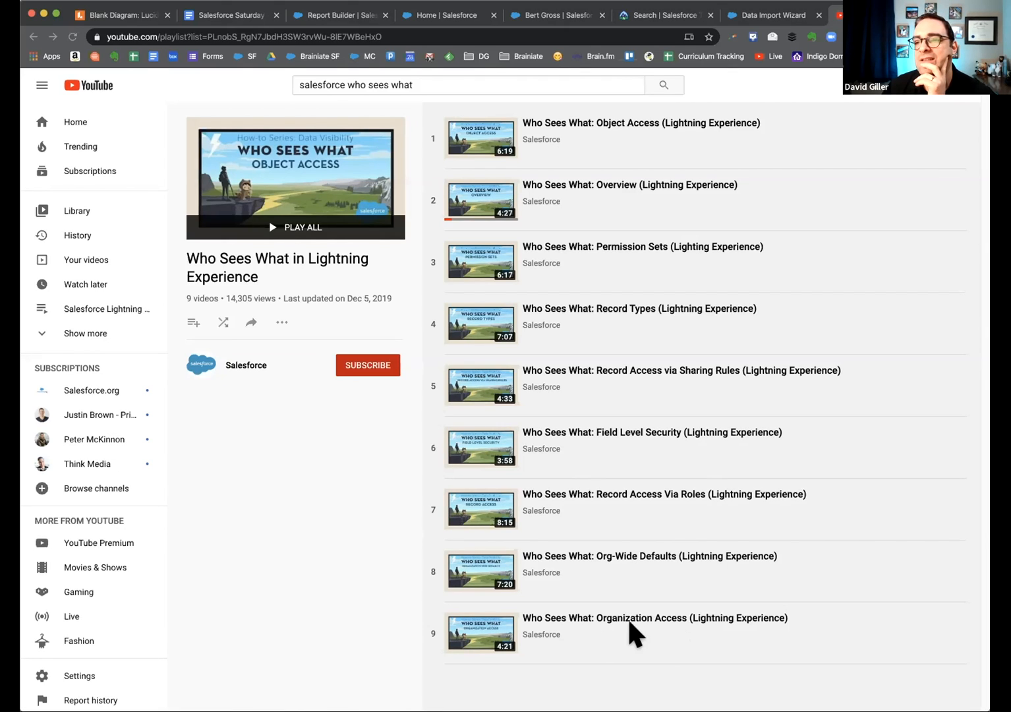
- Open the Record Access Via Roles video, return to the playlist and close the mini player
{"action": "left_click", "coordinate": [665, 562]}
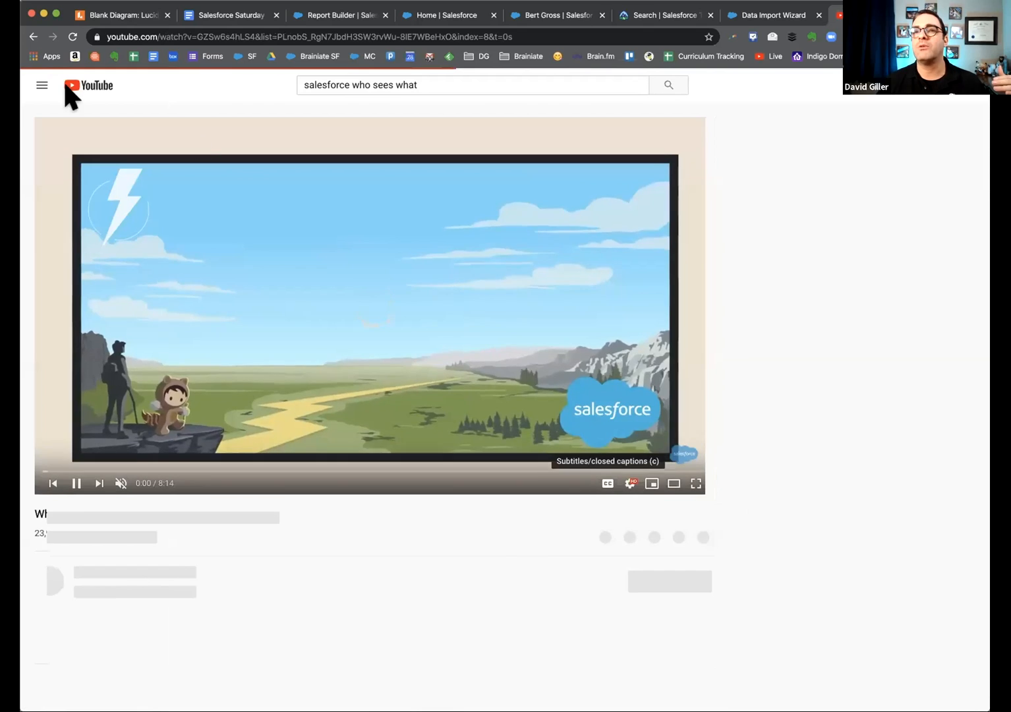
{"action": "left_click", "coordinate": [33, 38]}
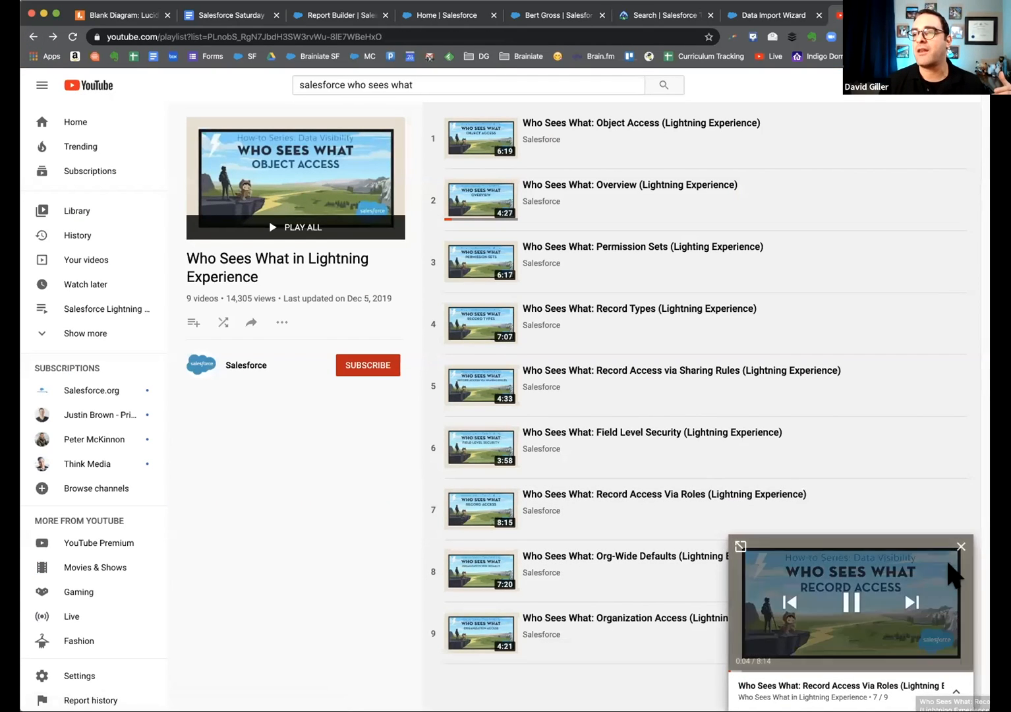
{"action": "left_click", "coordinate": [961, 546]}
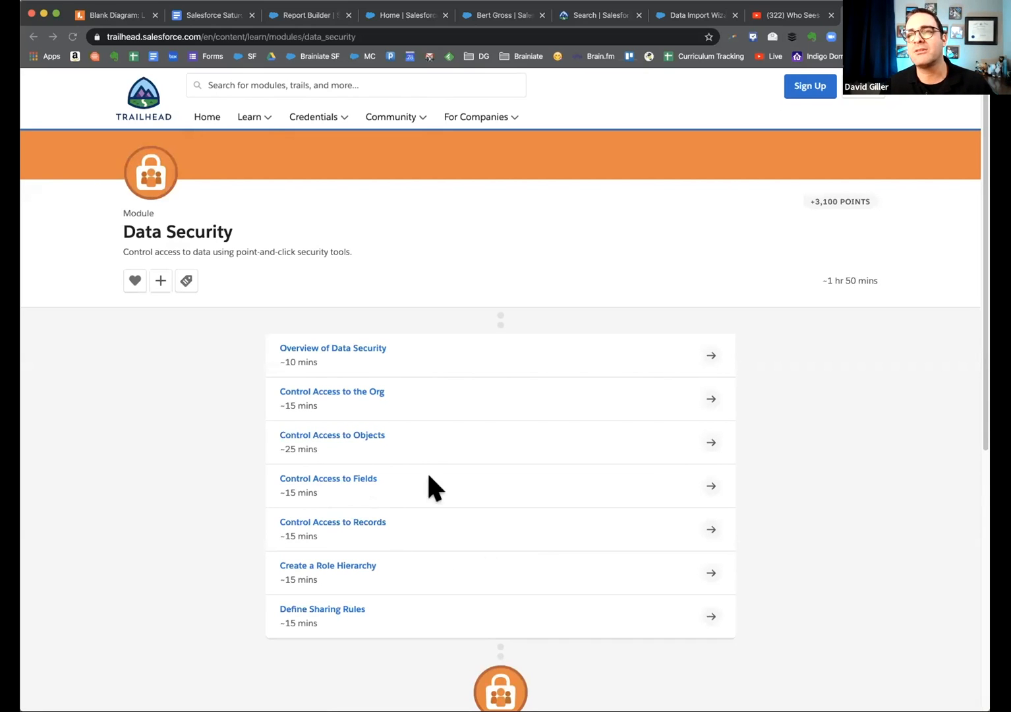
- Open the Control Access to Fields unit of Trailhead's Data Security module and look through its content
{"action": "left_click", "coordinate": [710, 480]}
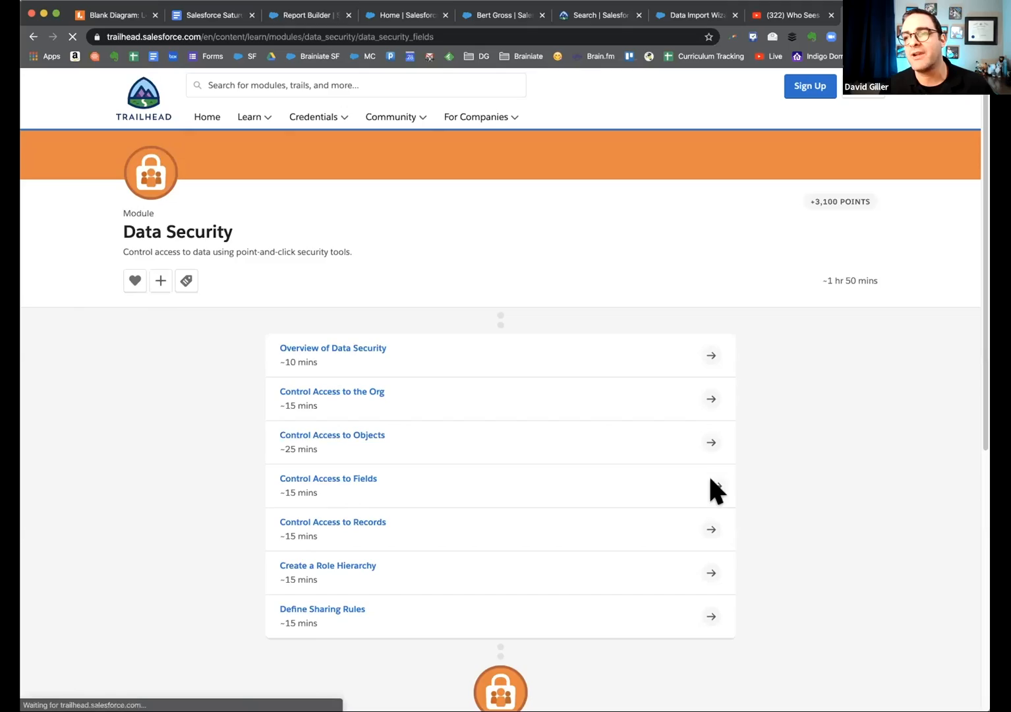
{"action": "scroll", "coordinate": [596, 527], "scroll_direction": "down", "scroll_amount": 20}
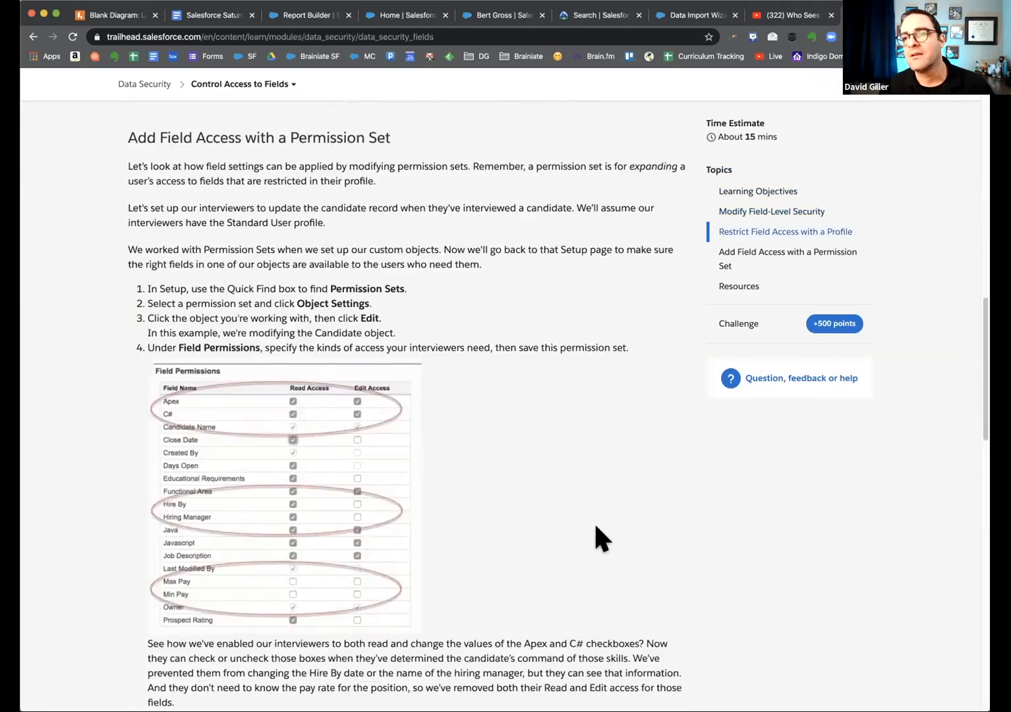
{"action": "scroll", "coordinate": [596, 528], "scroll_direction": "up", "scroll_amount": 20}
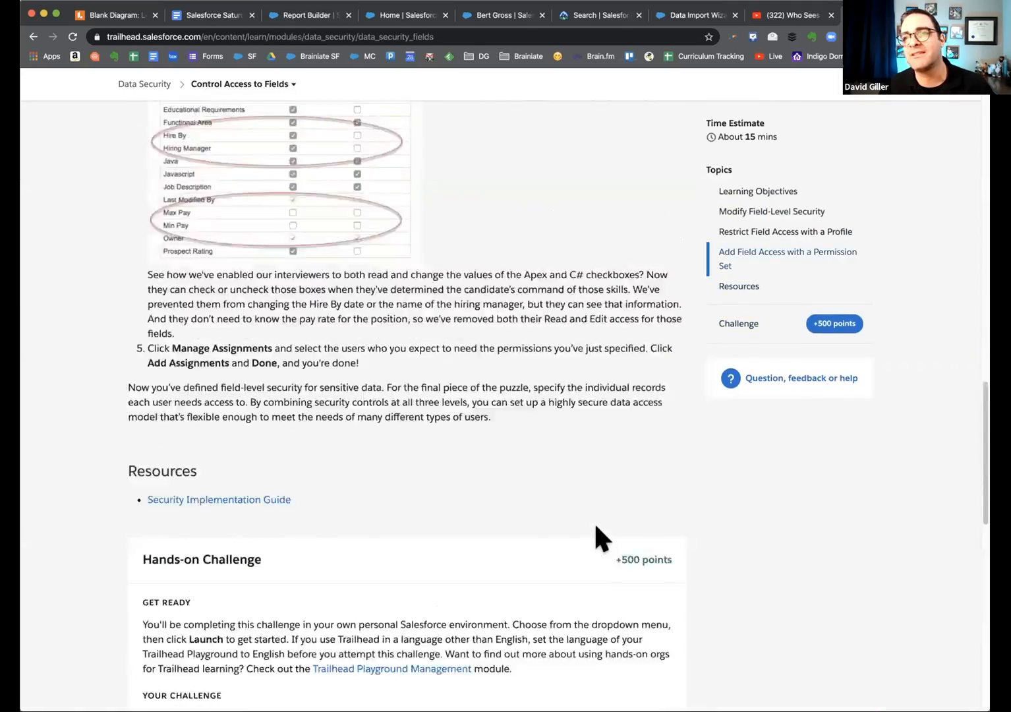
{"action": "scroll", "coordinate": [596, 527], "scroll_direction": "up", "scroll_amount": 5}
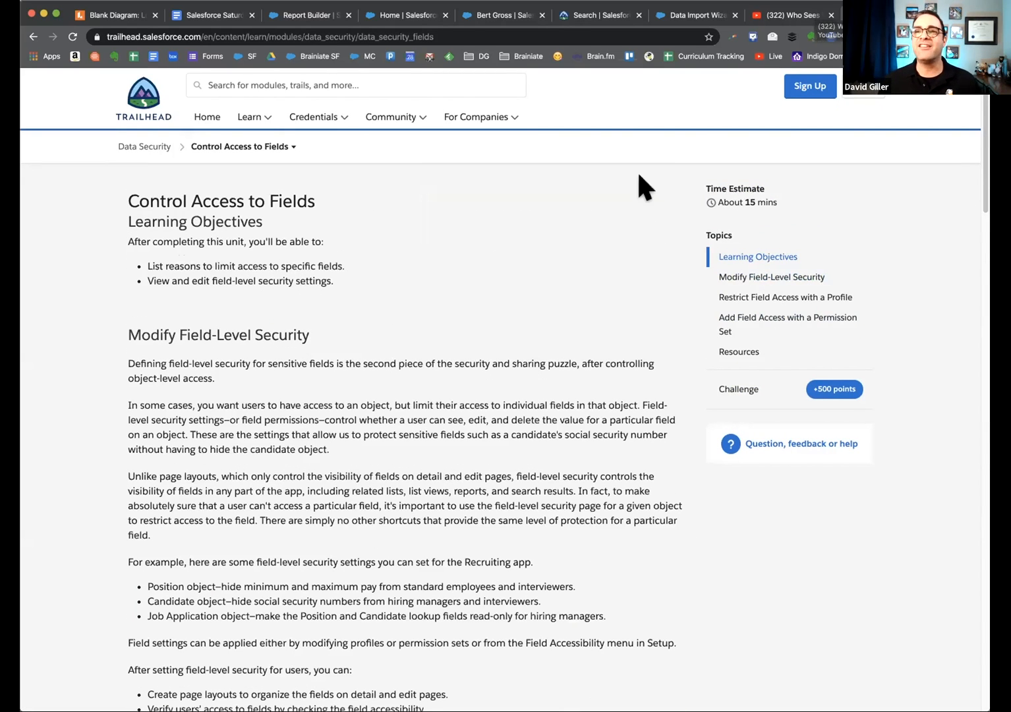
- Return to the Data Security module overview, and bring up the suggested topics document
{"action": "left_click", "coordinate": [33, 36]}
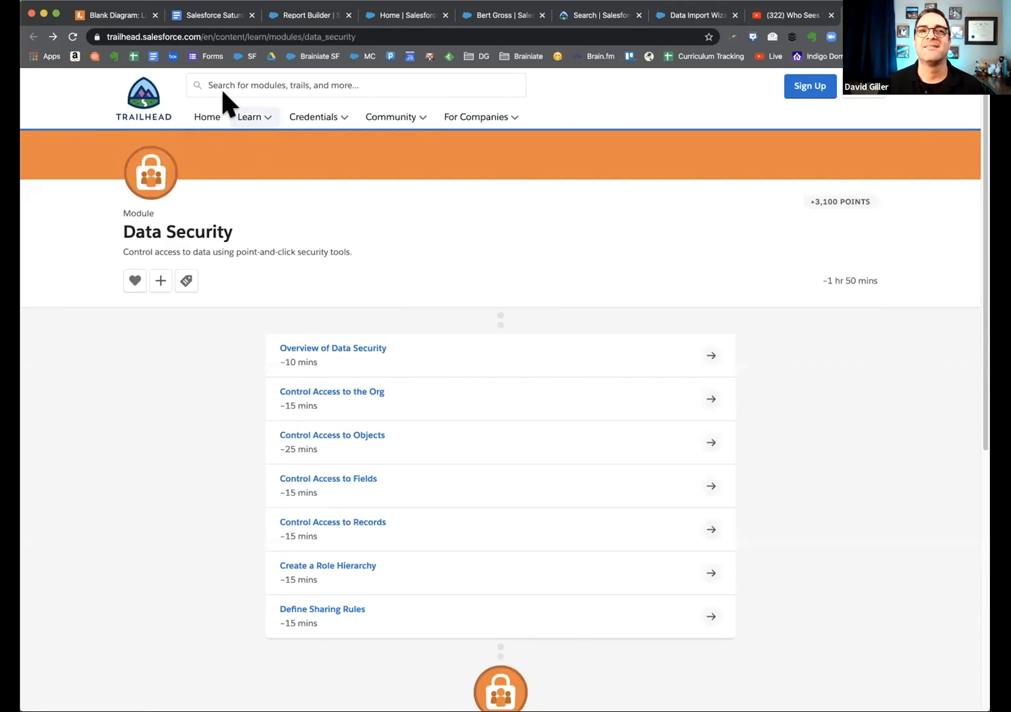
{"action": "left_click", "coordinate": [212, 15]}
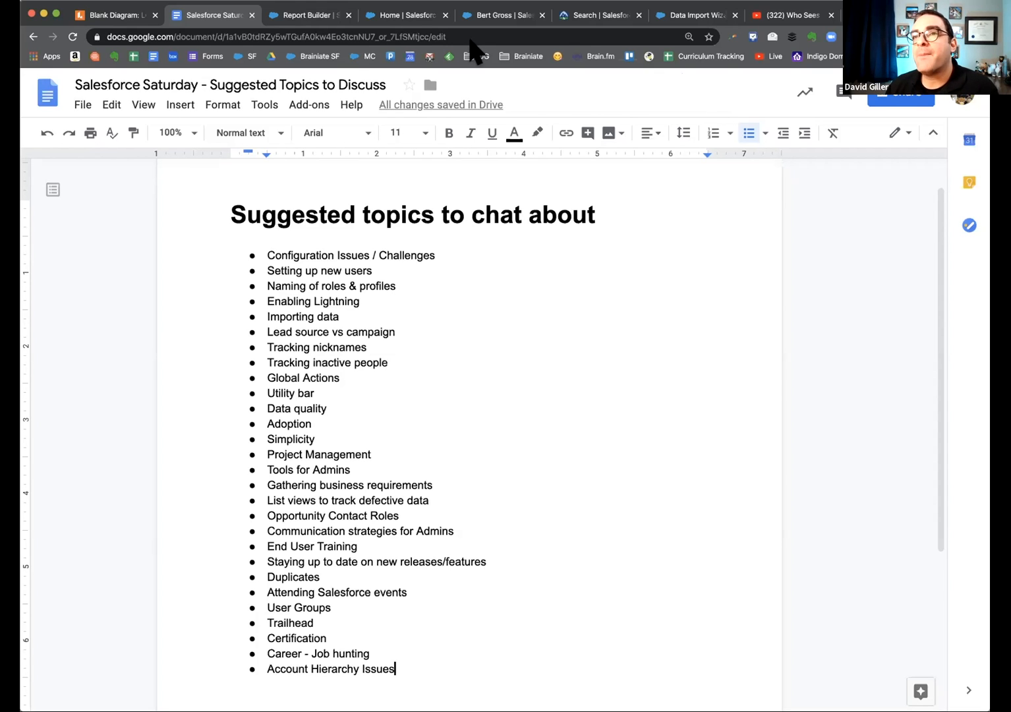
- Discard the unsaved changes to the Users by Company Name report and start a new report
{"action": "left_click", "coordinate": [328, 13]}
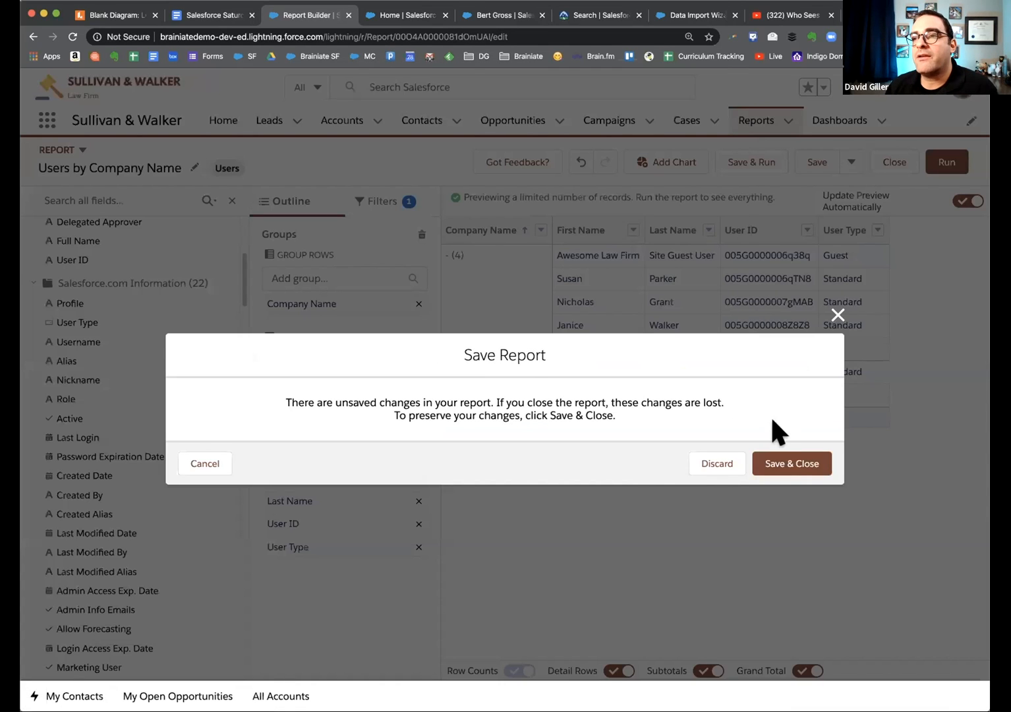
{"action": "left_click", "coordinate": [717, 465]}
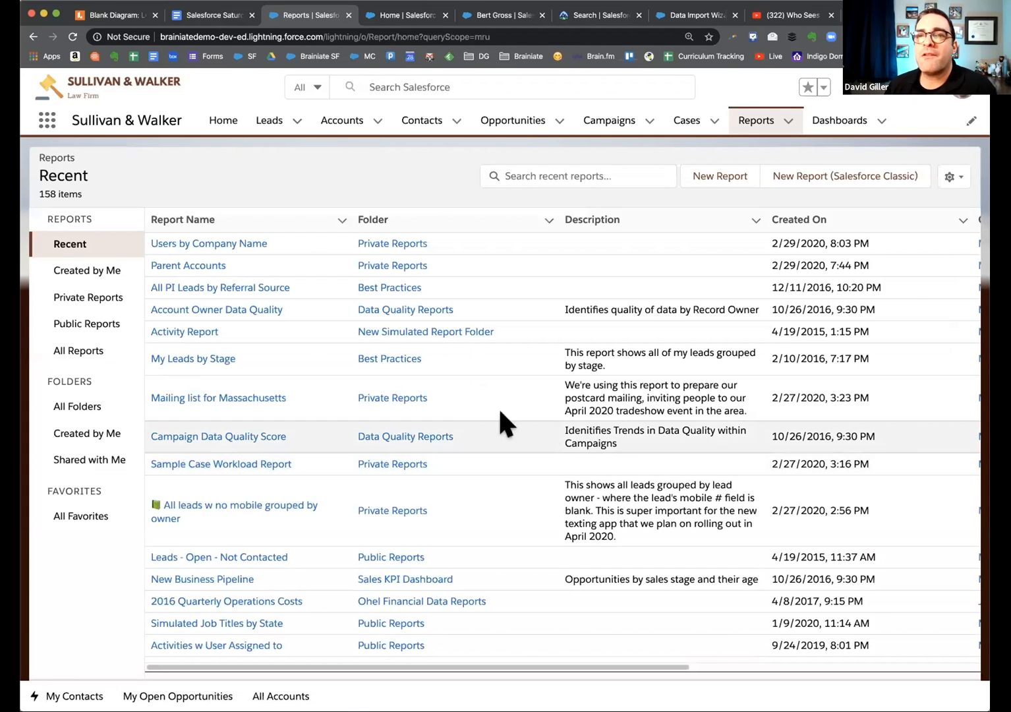
{"action": "left_click", "coordinate": [731, 183]}
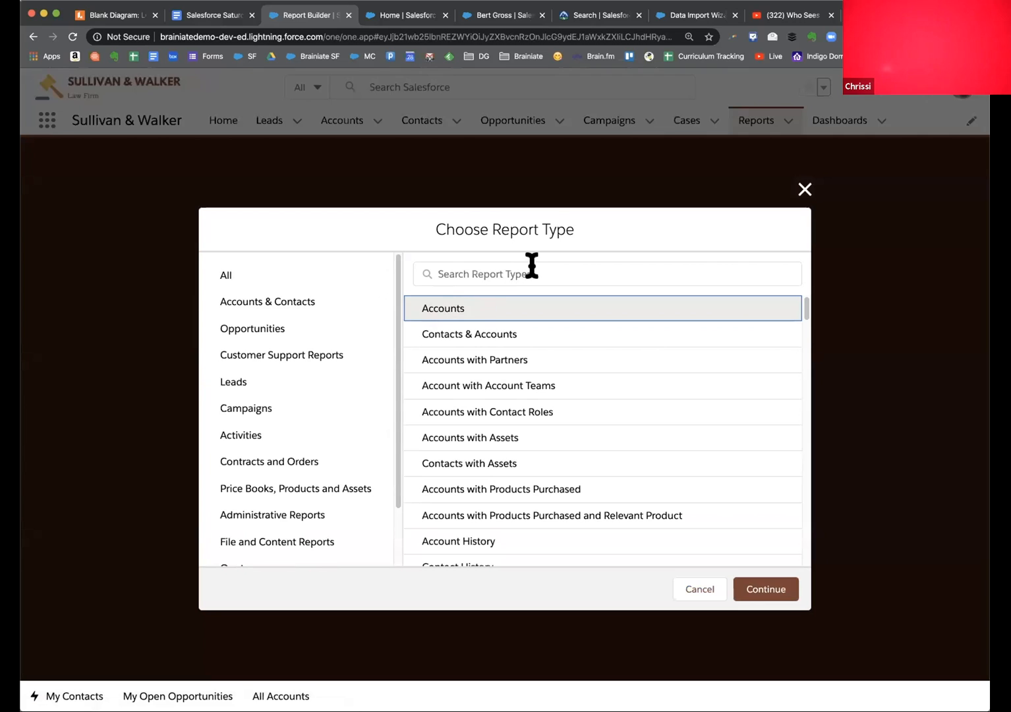
- Search the report types for "activities" and look through the matching types down to Activities w User IDs
{"action": "left_click", "coordinate": [532, 265]}
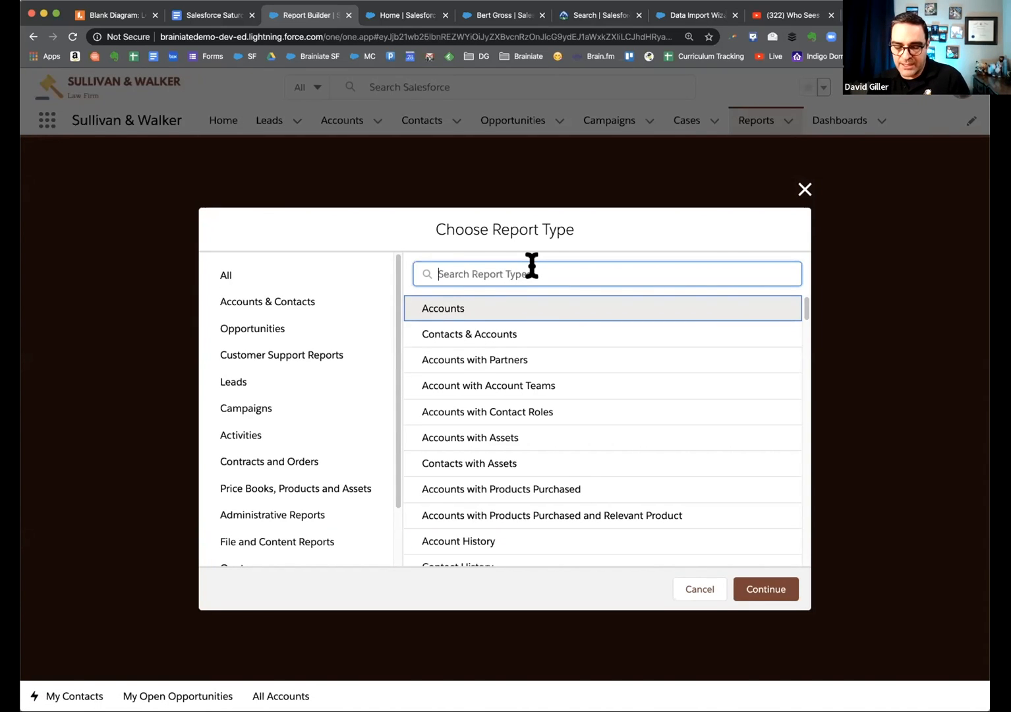
{"action": "type", "text": "acti"}
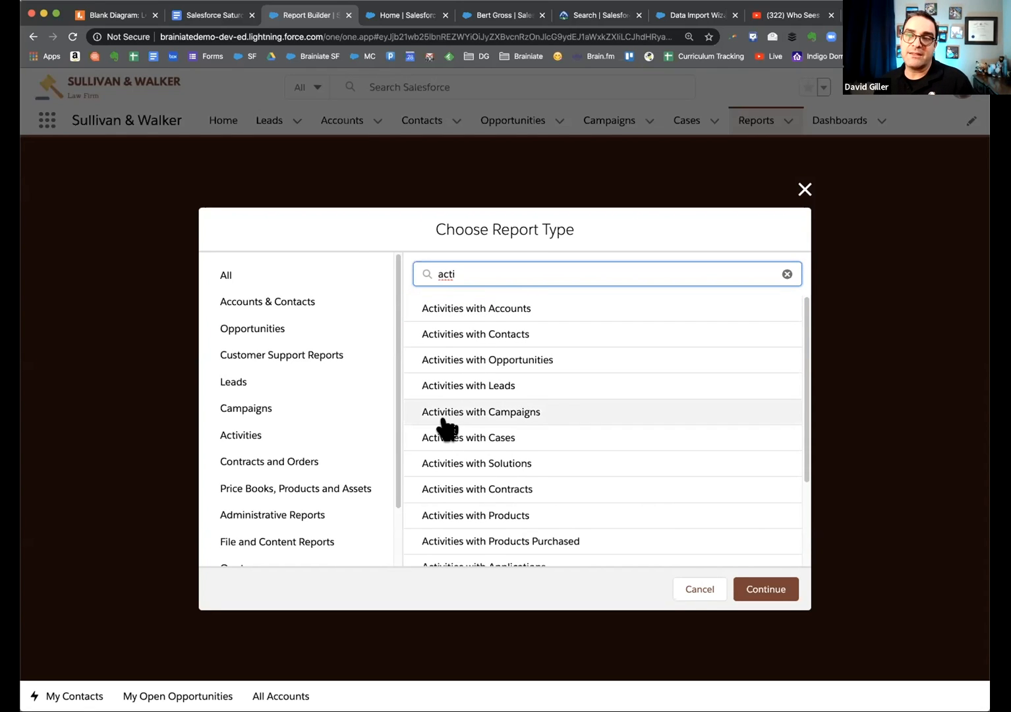
{"action": "scroll", "coordinate": [517, 445], "scroll_direction": "down", "scroll_amount": 2}
{"action": "scroll", "coordinate": [528, 448], "scroll_direction": "down", "scroll_amount": 1}
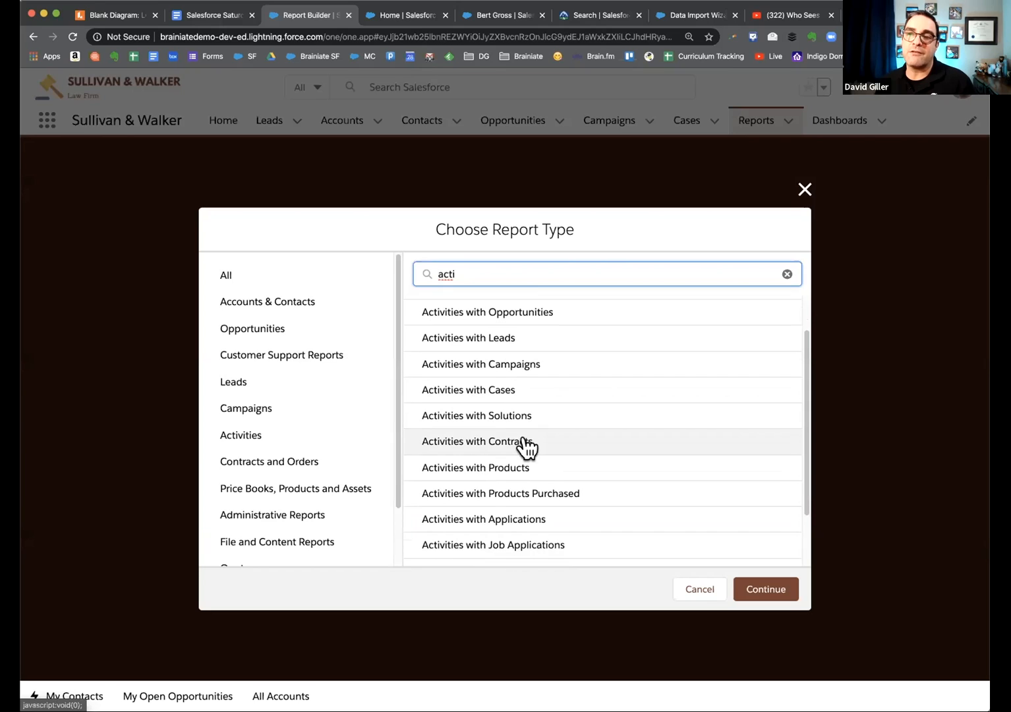
{"action": "type", "text": "vities"}
{"action": "scroll", "coordinate": [661, 474], "scroll_direction": "down", "scroll_amount": 3}
{"action": "scroll", "coordinate": [661, 475], "scroll_direction": "up", "scroll_amount": 5}
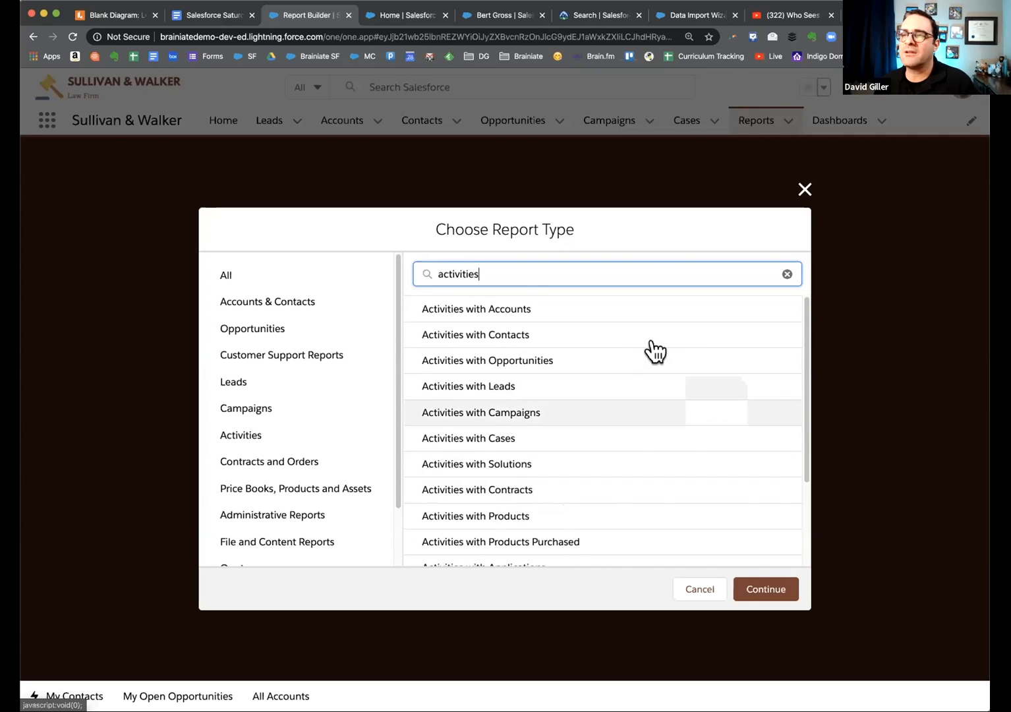
{"action": "scroll", "coordinate": [613, 486], "scroll_direction": "down", "scroll_amount": 1}
{"action": "scroll", "coordinate": [615, 486], "scroll_direction": "down", "scroll_amount": 3}
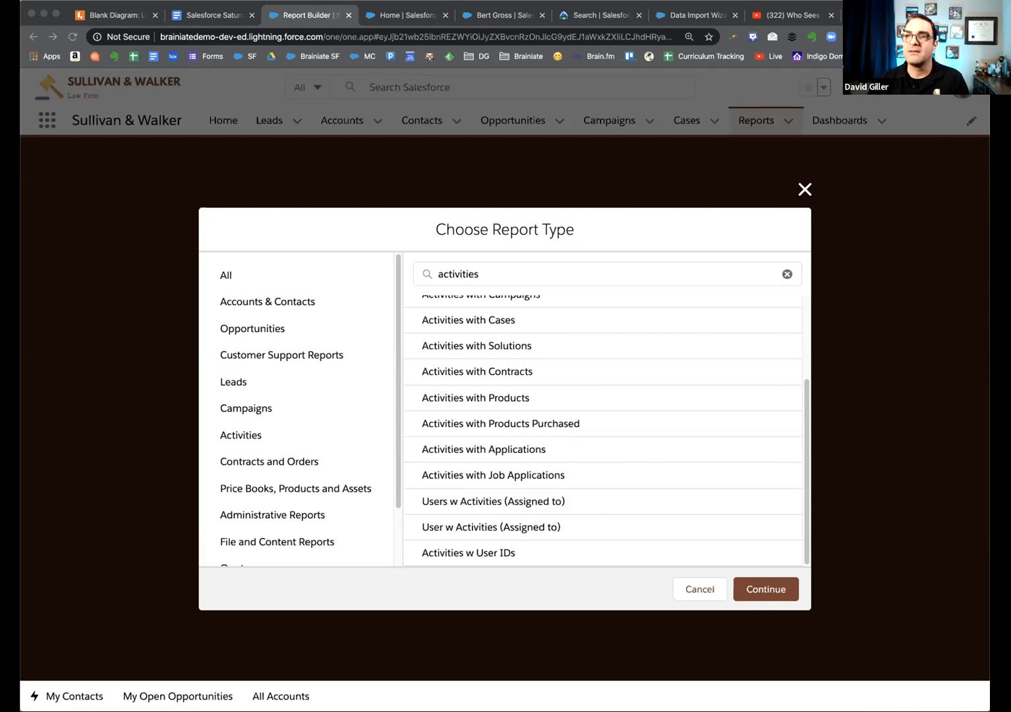
- Open the Trailblazer Community question on whether users are using Inbox, read its best answer and select the page's web address
{"action": "left_click", "coordinate": [187, 17]}
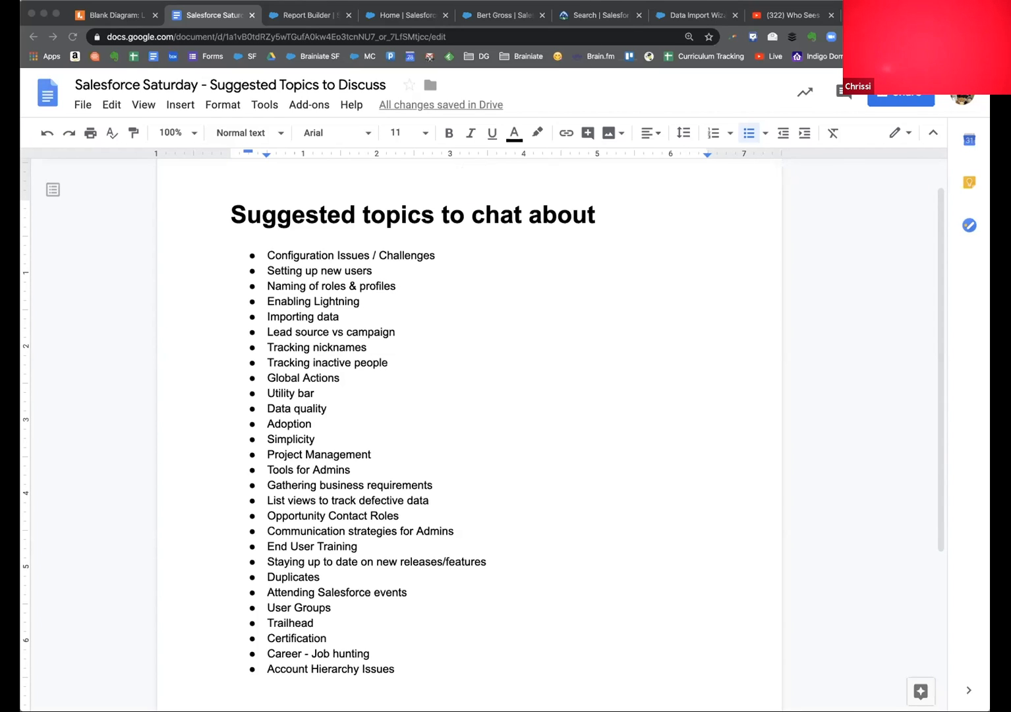
{"action": "left_click_drag", "start_coordinate": [548, 78], "coordinate": [182, 23]}
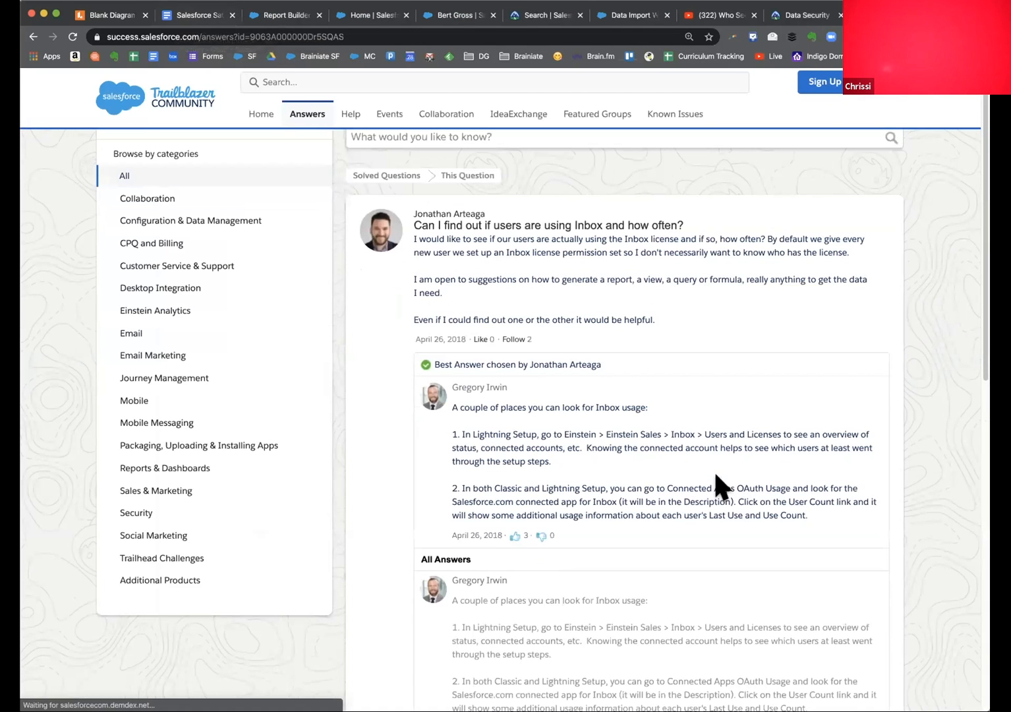
{"action": "scroll", "coordinate": [714, 470], "scroll_direction": "down", "scroll_amount": 3}
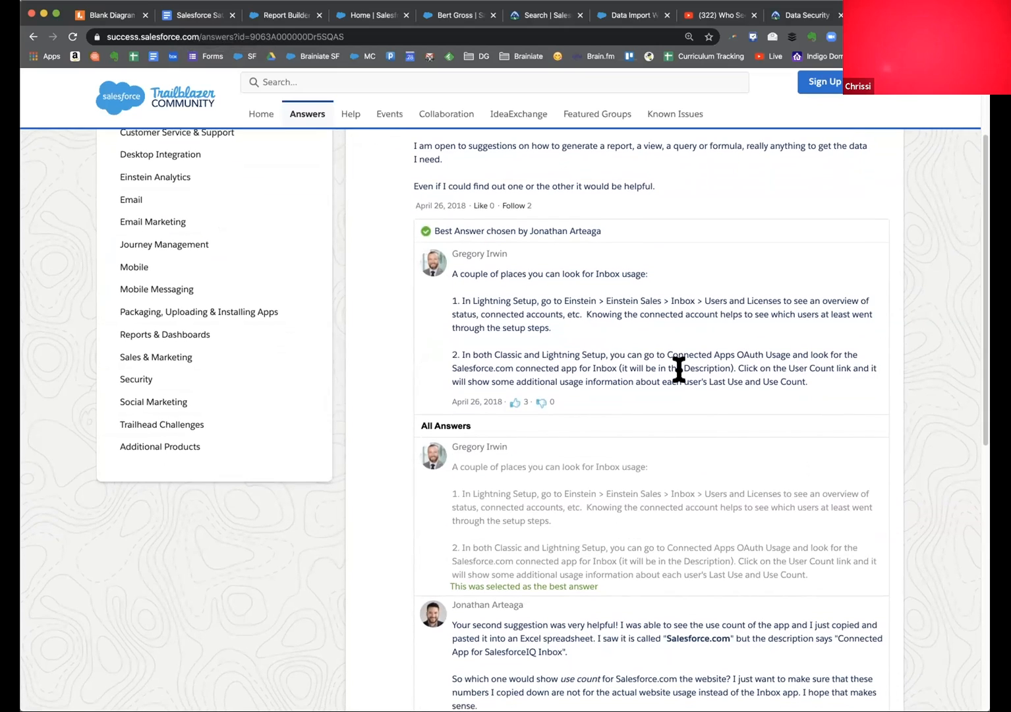
{"action": "scroll", "coordinate": [676, 360], "scroll_direction": "down", "scroll_amount": 1}
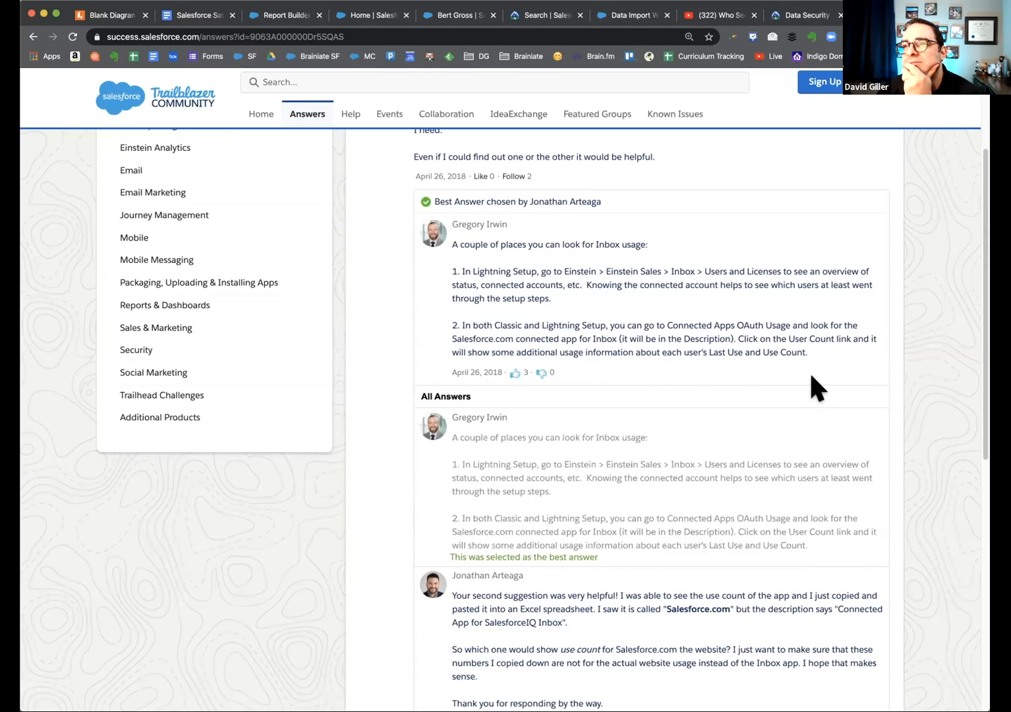
{"action": "scroll", "coordinate": [811, 374], "scroll_direction": "up", "scroll_amount": 2}
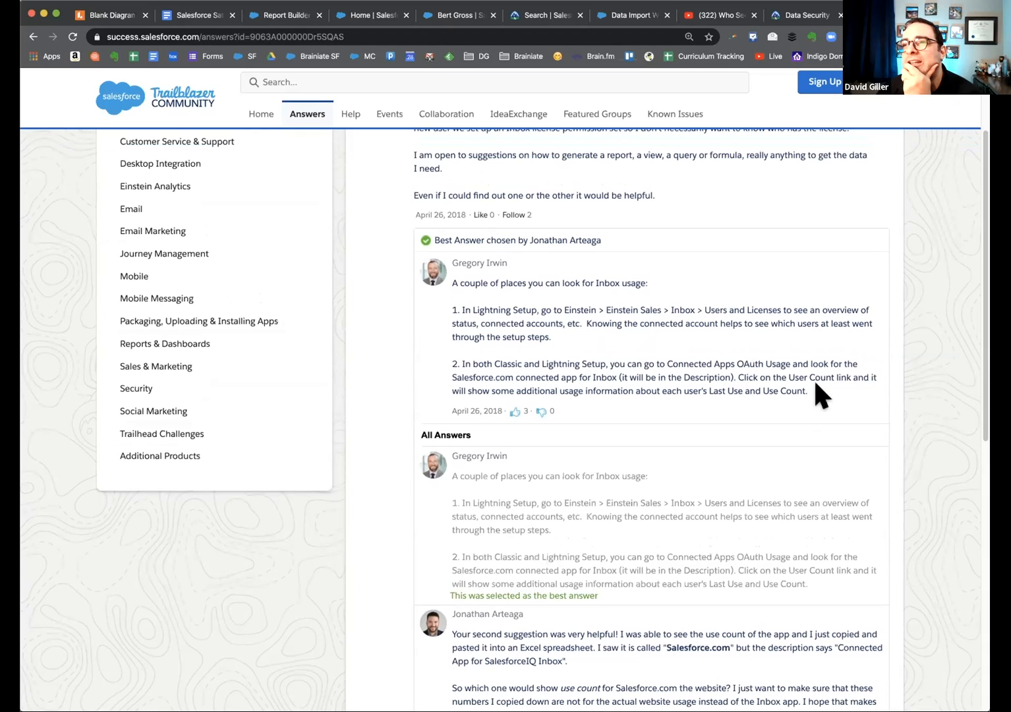
{"action": "scroll", "coordinate": [811, 363], "scroll_direction": "up", "scroll_amount": 1}
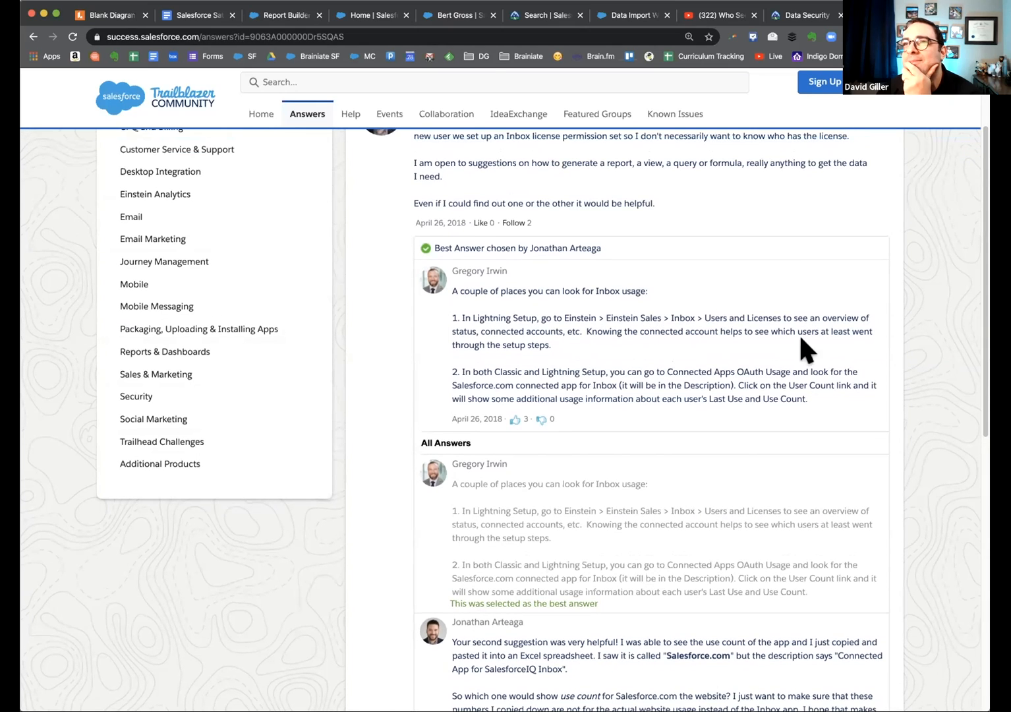
{"action": "left_click", "coordinate": [487, 33]}
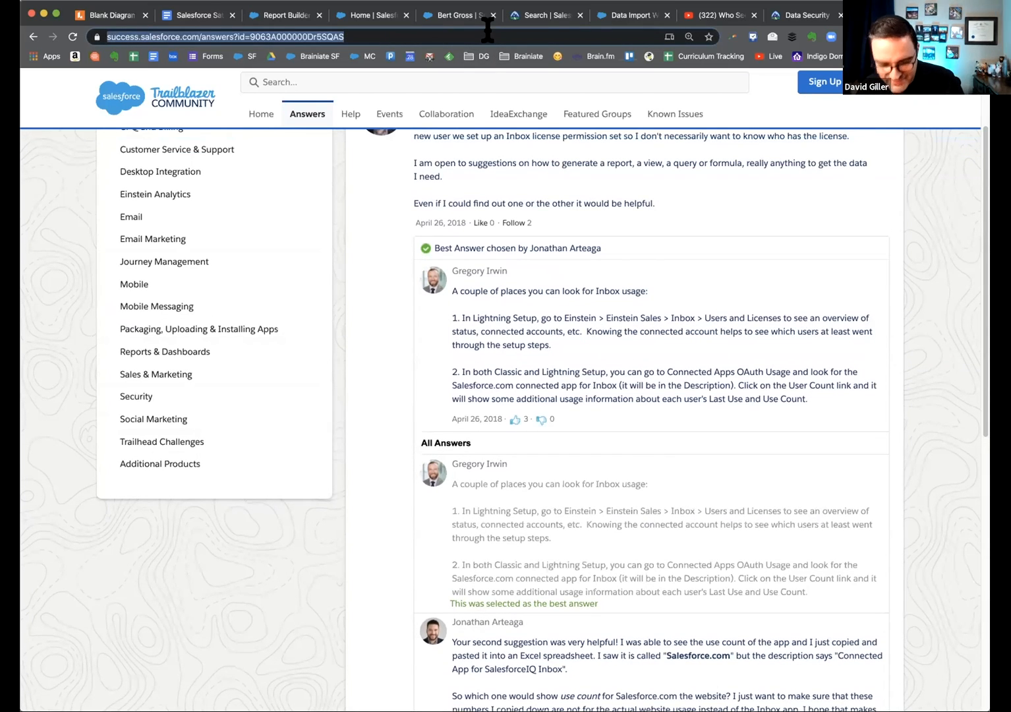
{"action": "key", "text": "super+Tab"}
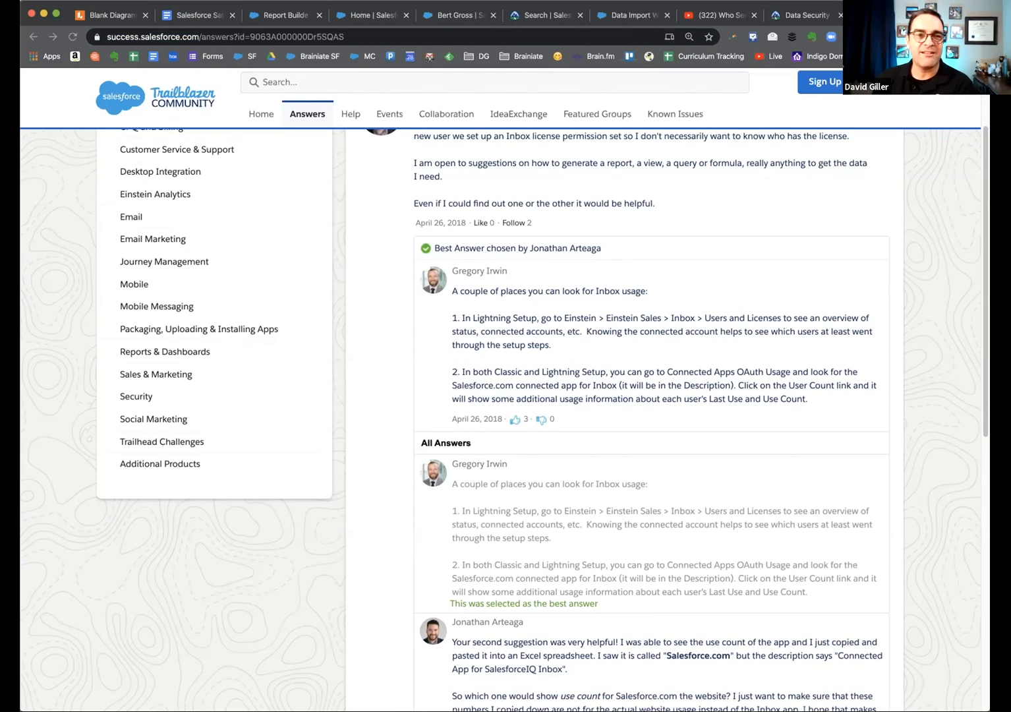
- Enlarge the answer page, highlight "Connected Apps OAuth" and the text about Last Use and Use Count, and return to the suggested topics document
{"action": "scroll", "coordinate": [604, 475], "scroll_direction": "down", "scroll_amount": 1}
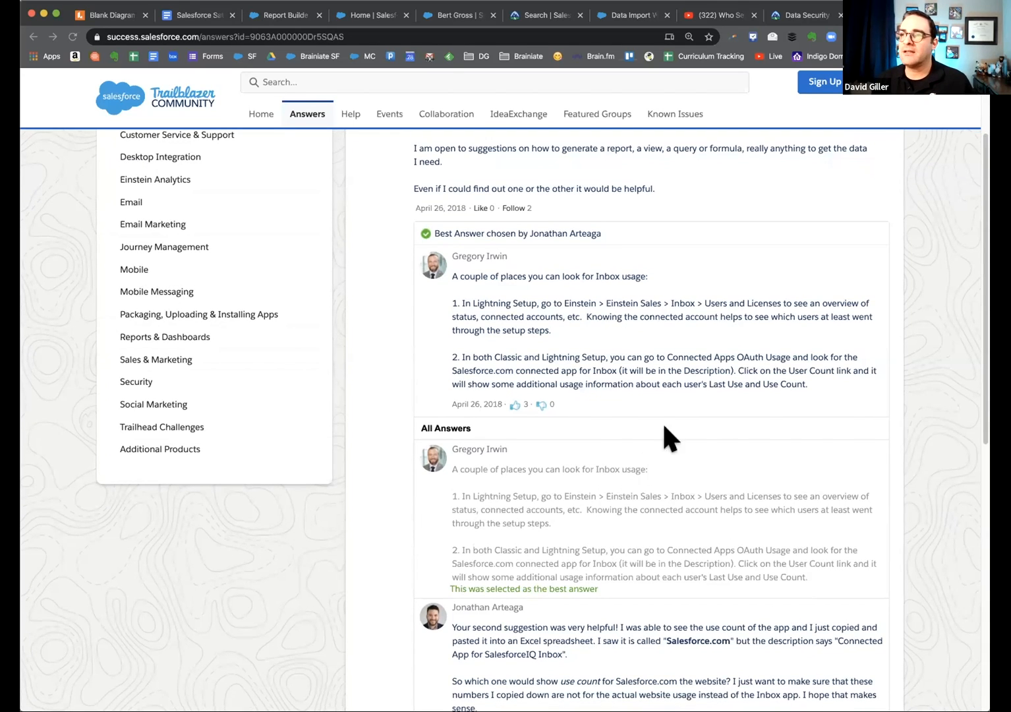
{"action": "key", "text": "super+equal"}
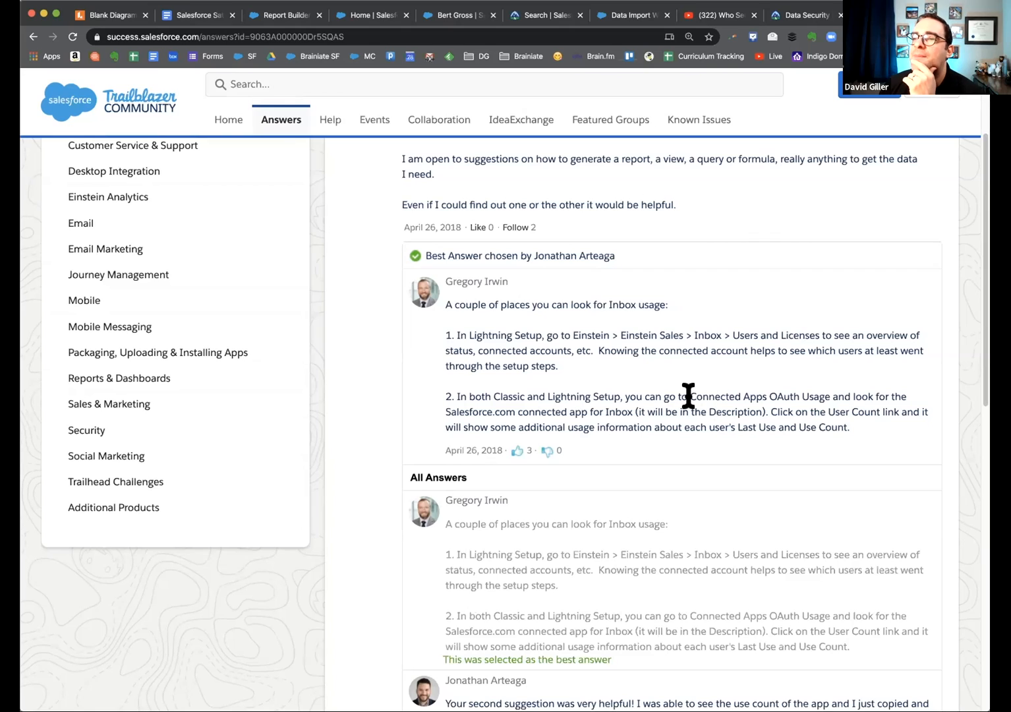
{"action": "left_click_drag", "start_coordinate": [688, 396], "coordinate": [800, 395]}
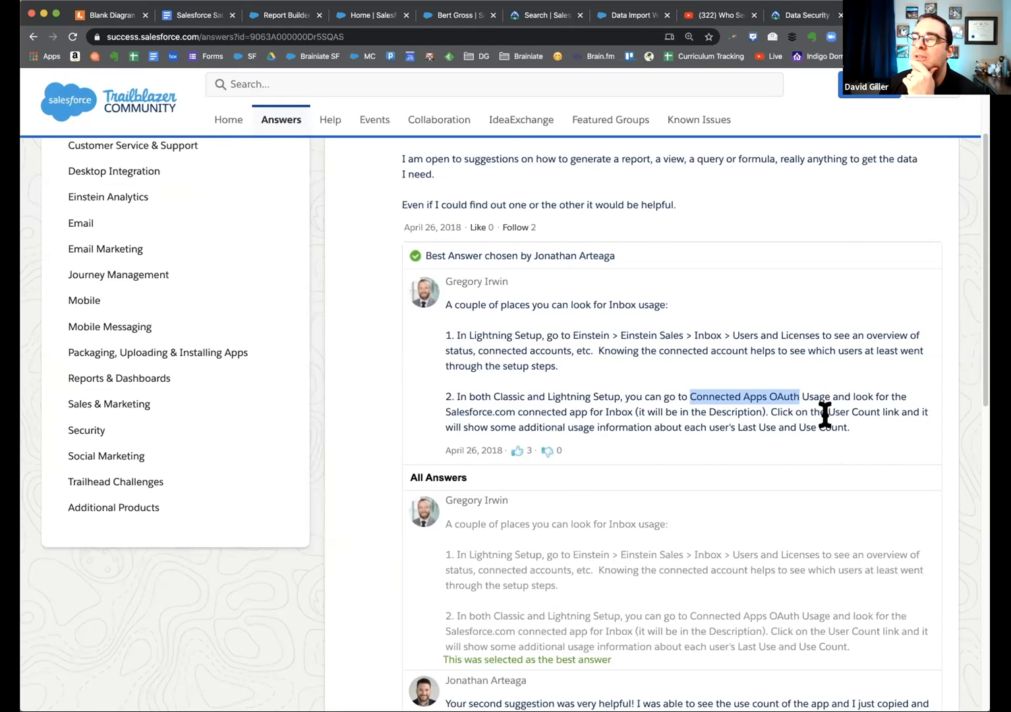
{"action": "left_click", "coordinate": [853, 409]}
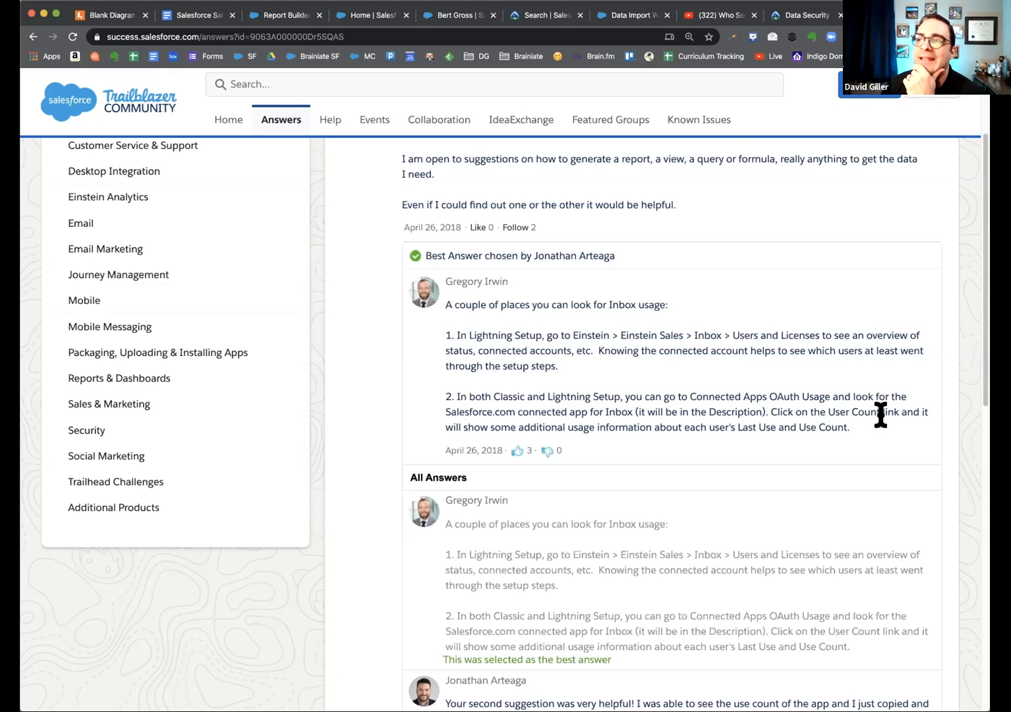
{"action": "left_click_drag", "start_coordinate": [510, 426], "coordinate": [851, 427]}
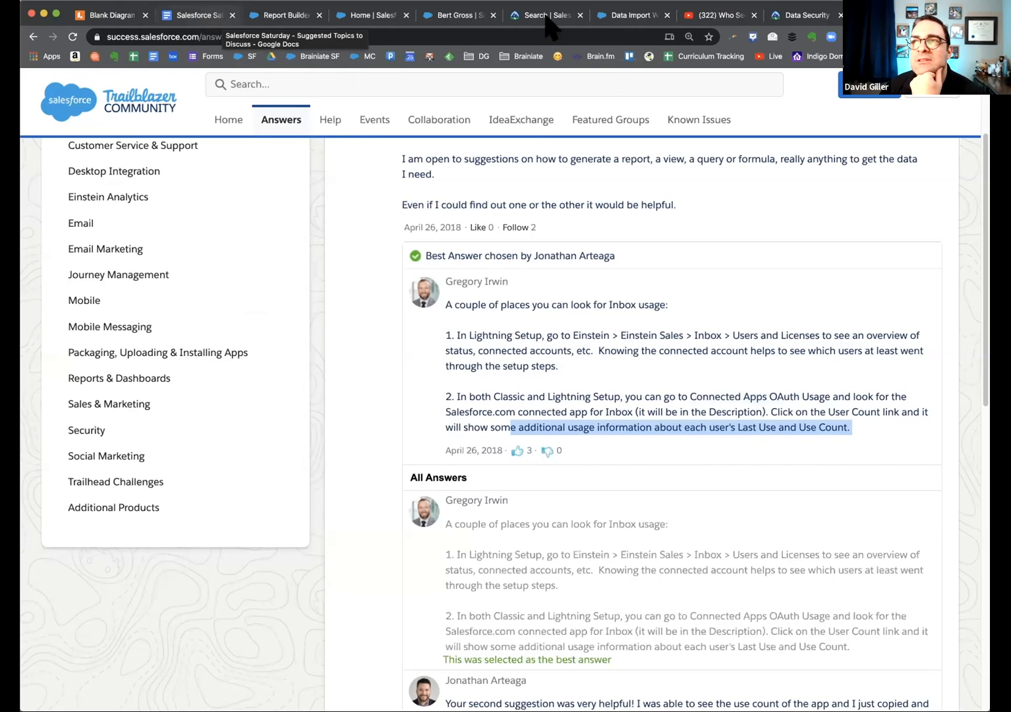
{"action": "left_click", "coordinate": [208, 15]}
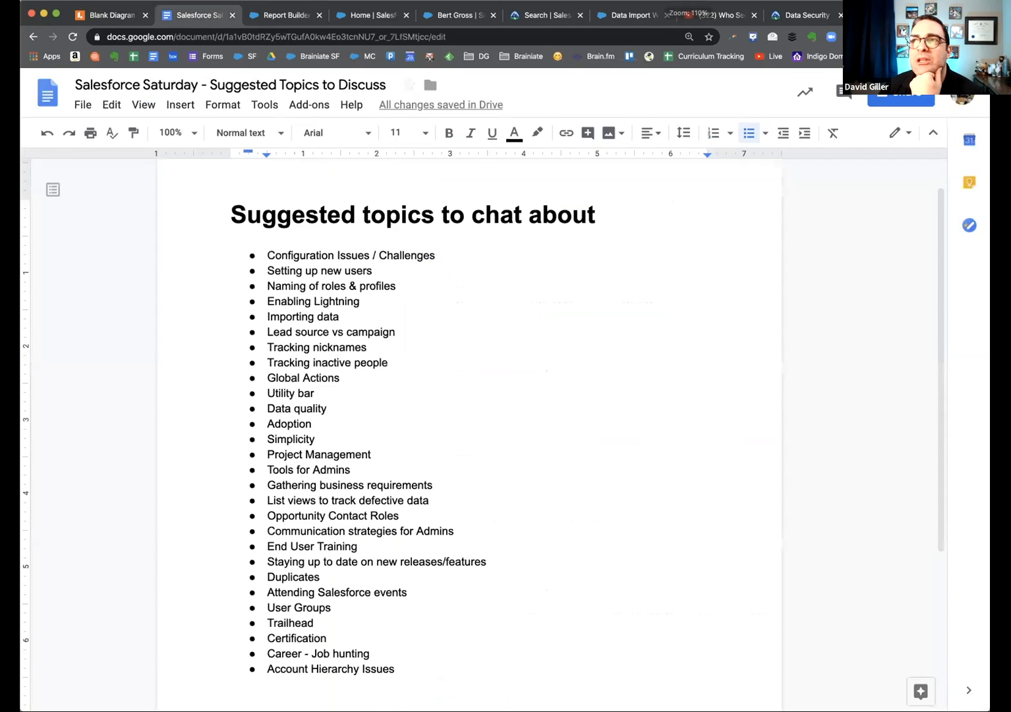
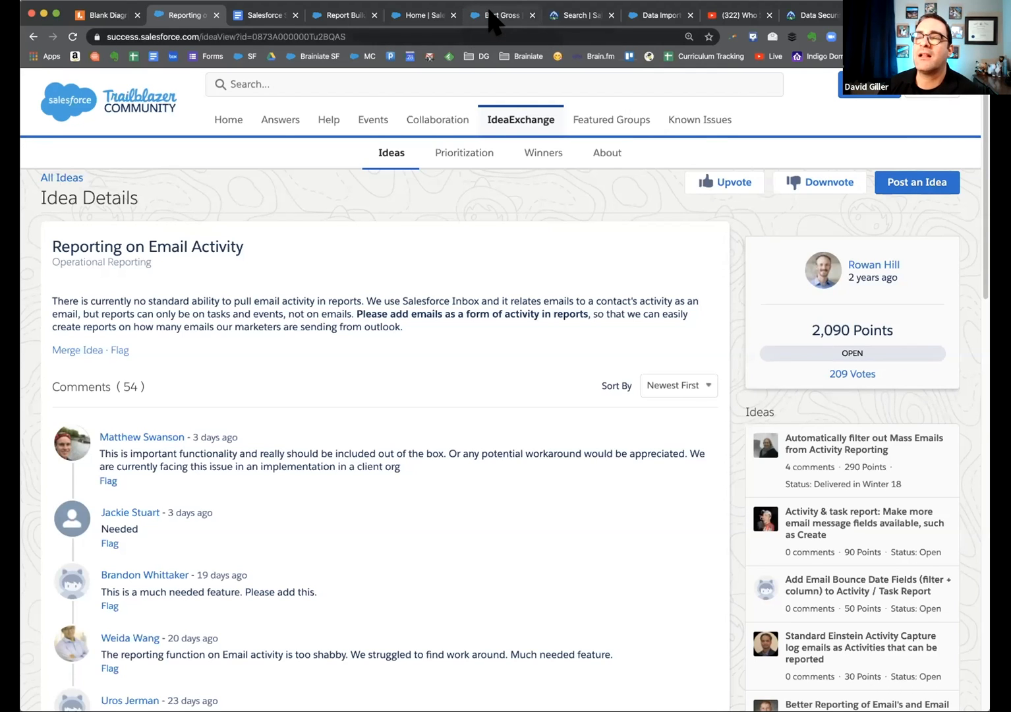
- Show the contact record in the nonprofit demo org and select the subdomain "brainiatenonprofitdemo-dev-ed" in its web address
{"action": "left_click", "coordinate": [467, 18]}
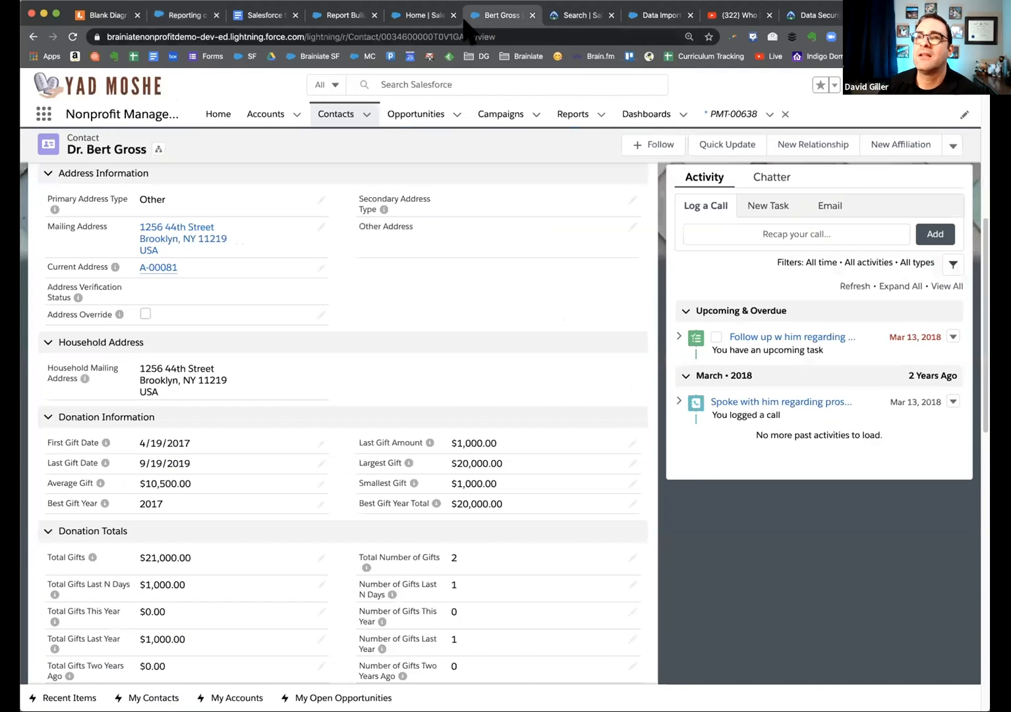
{"action": "left_click", "coordinate": [226, 36]}
{"action": "double_click", "coordinate": [226, 36]}
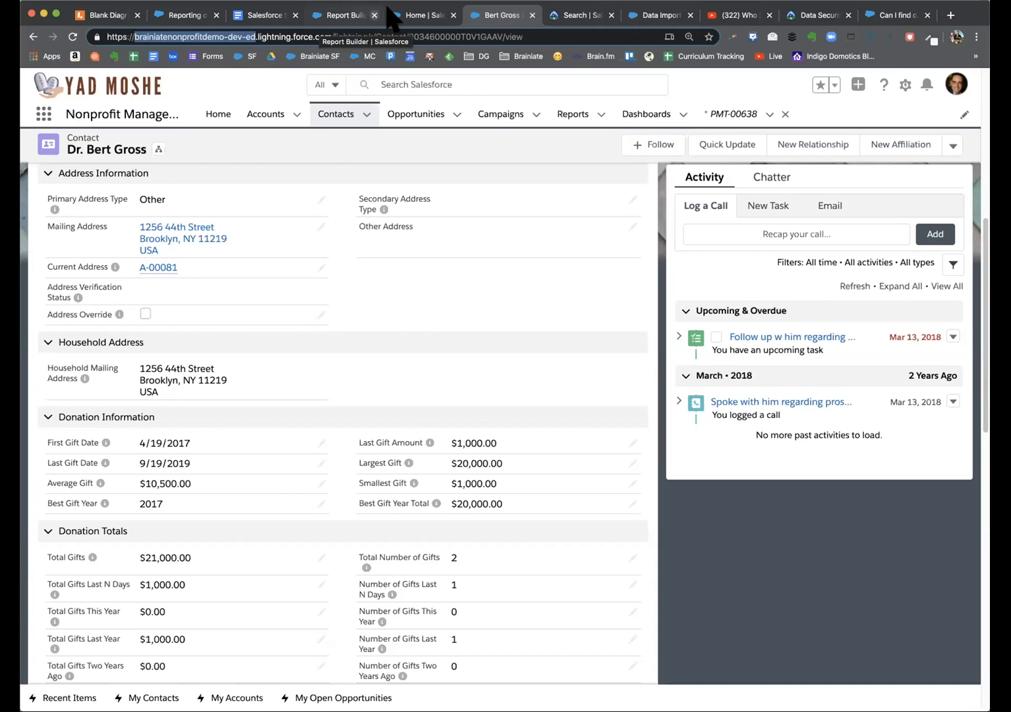
- Check the other open pages, return to the law firm org's Setup home and select the subdomain "brainiatedemo-dev-ed" in its web address
{"action": "left_click", "coordinate": [400, 16]}
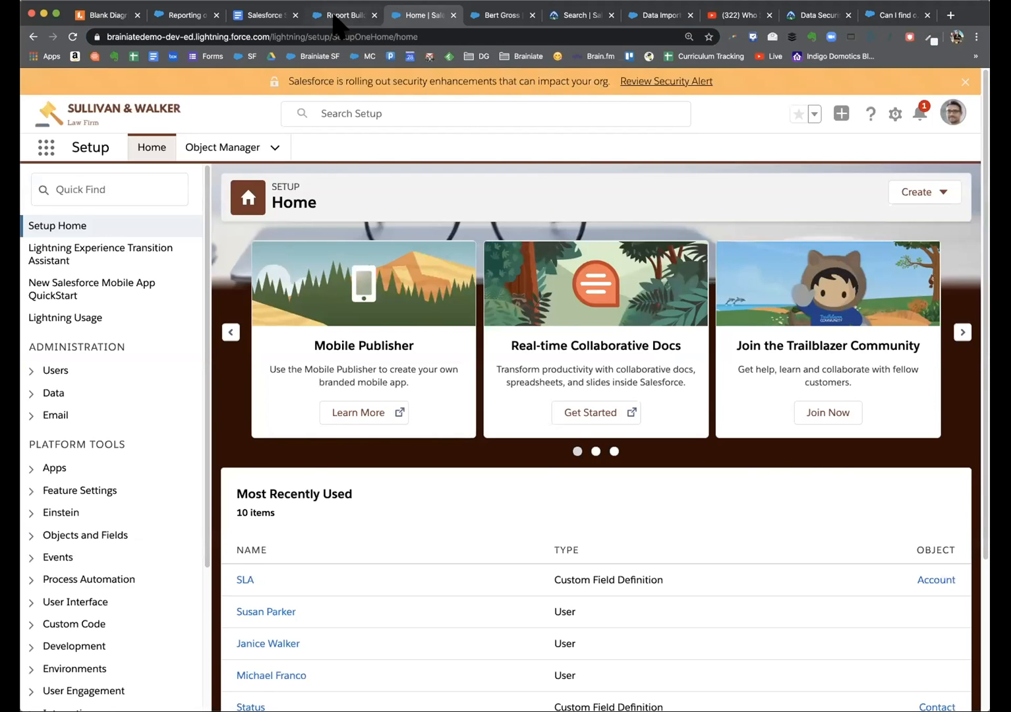
{"action": "left_click", "coordinate": [336, 16]}
{"action": "left_click", "coordinate": [664, 14]}
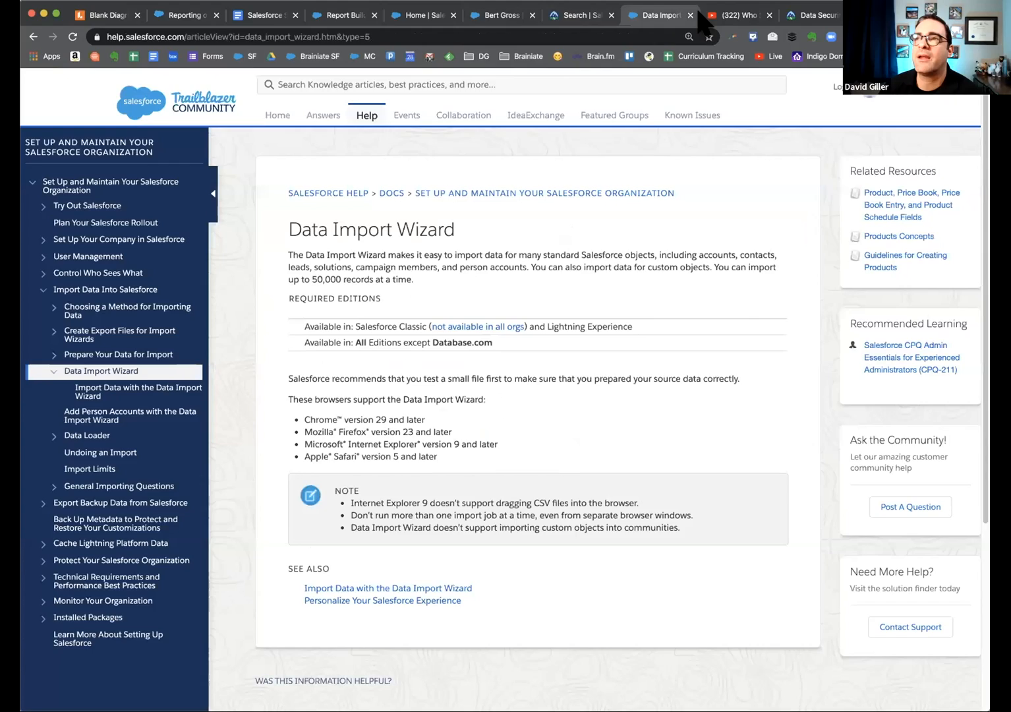
{"action": "left_click", "coordinate": [816, 14]}
{"action": "left_click", "coordinate": [580, 15]}
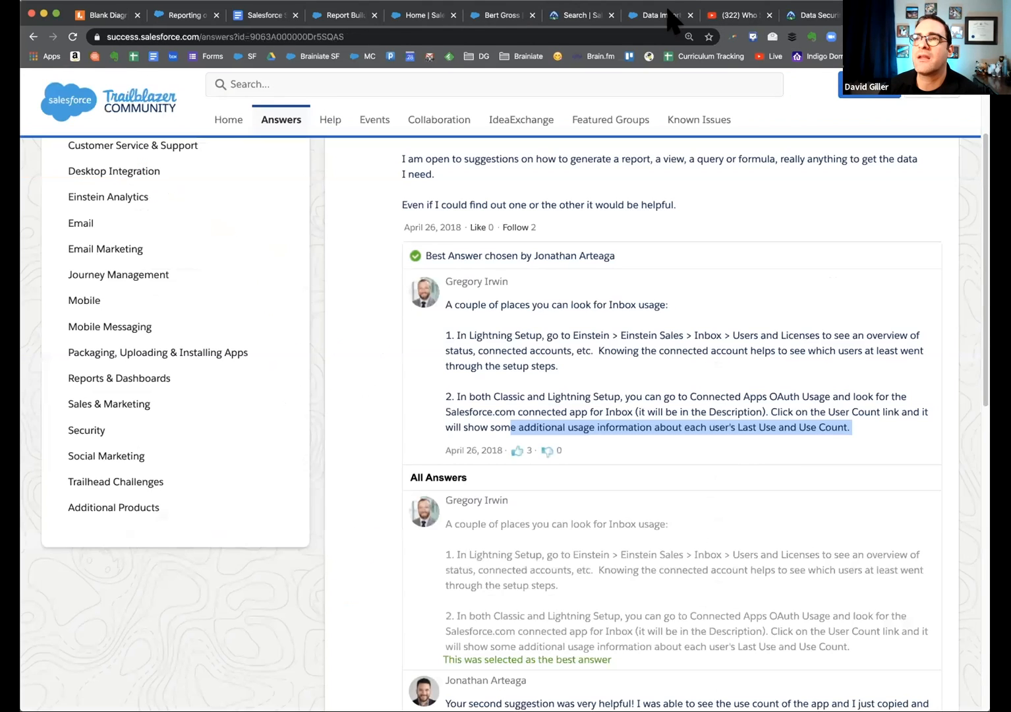
{"action": "left_click", "coordinate": [504, 14]}
{"action": "left_click", "coordinate": [415, 17]}
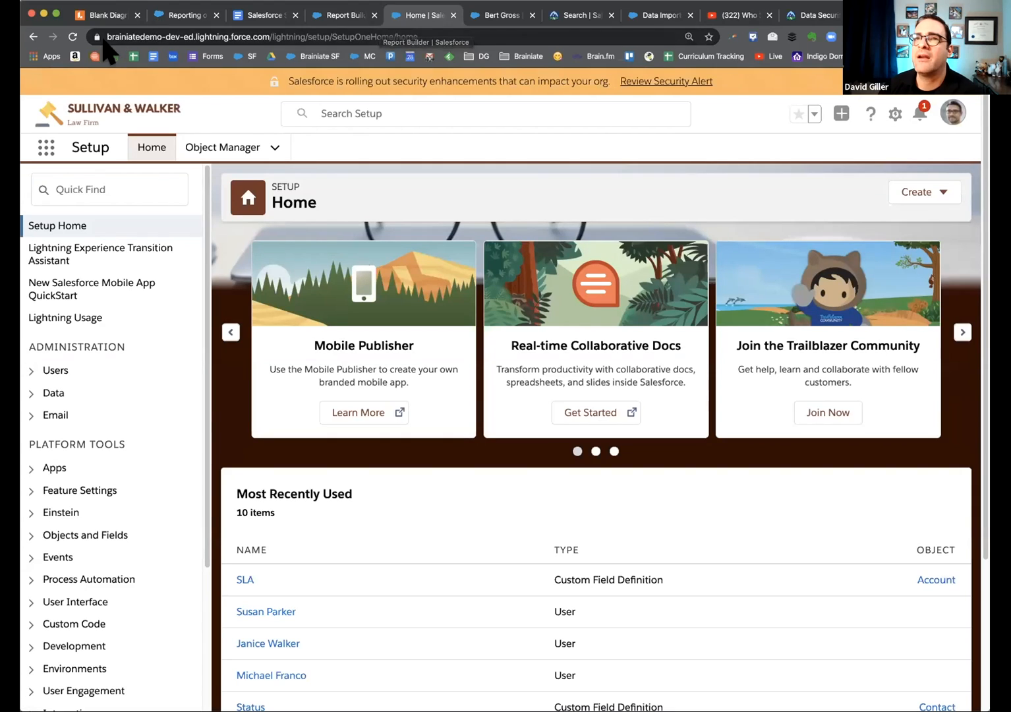
{"action": "left_click", "coordinate": [183, 36]}
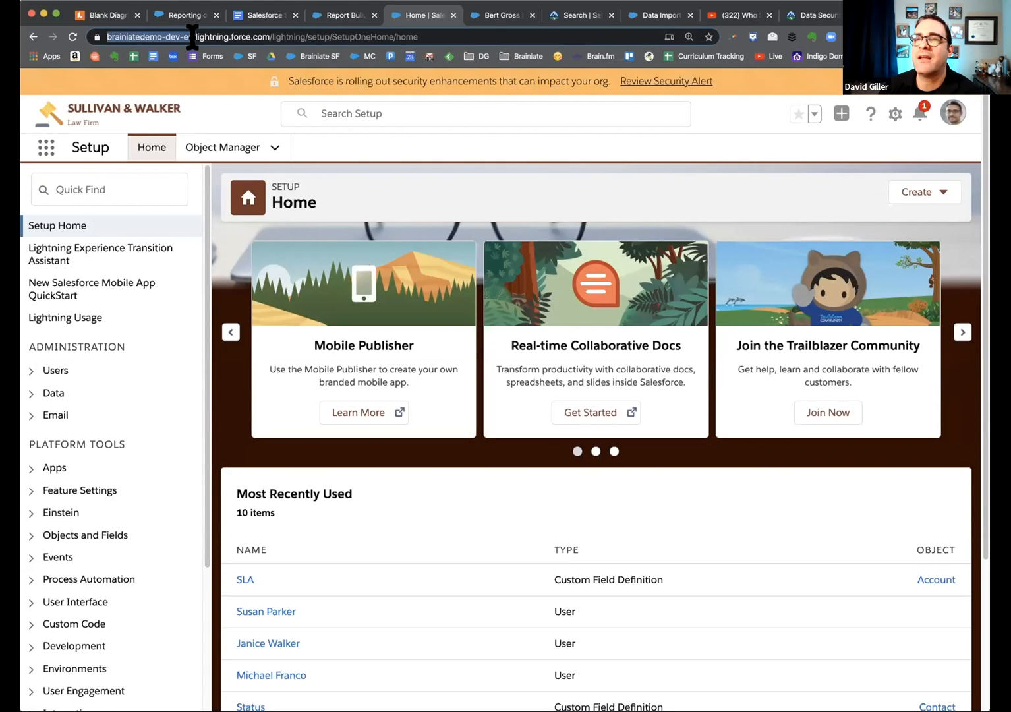
{"action": "double_click", "coordinate": [201, 37]}
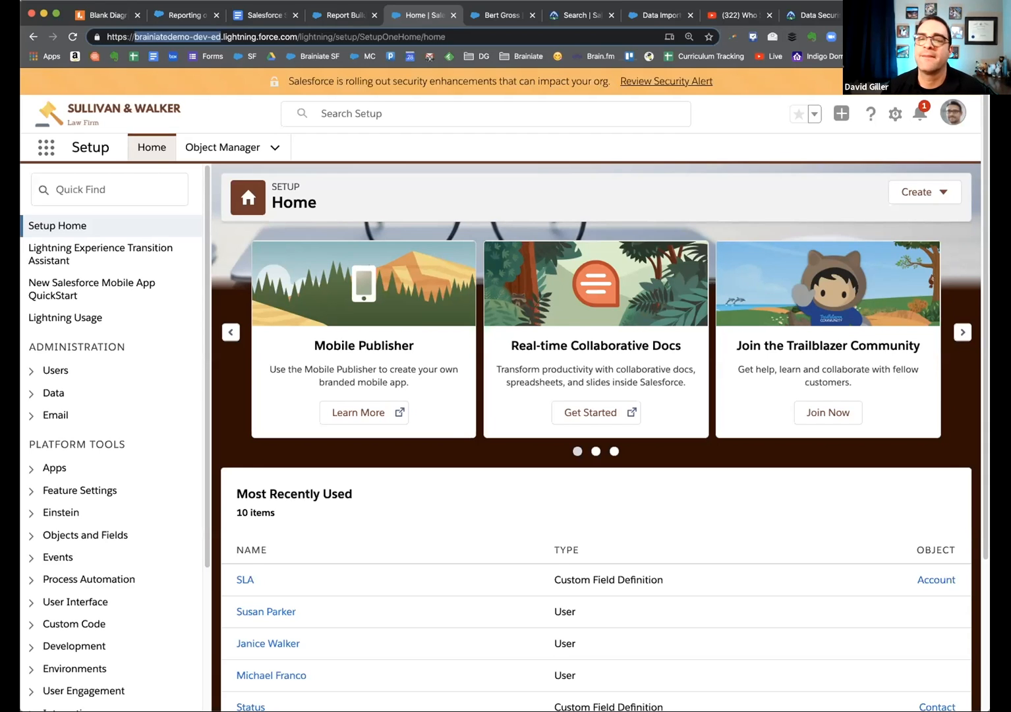
- Revisit the Trailblazer Community answer on Inbox usage and the Data Import Wizard help article
{"action": "left_click", "coordinate": [877, 13]}
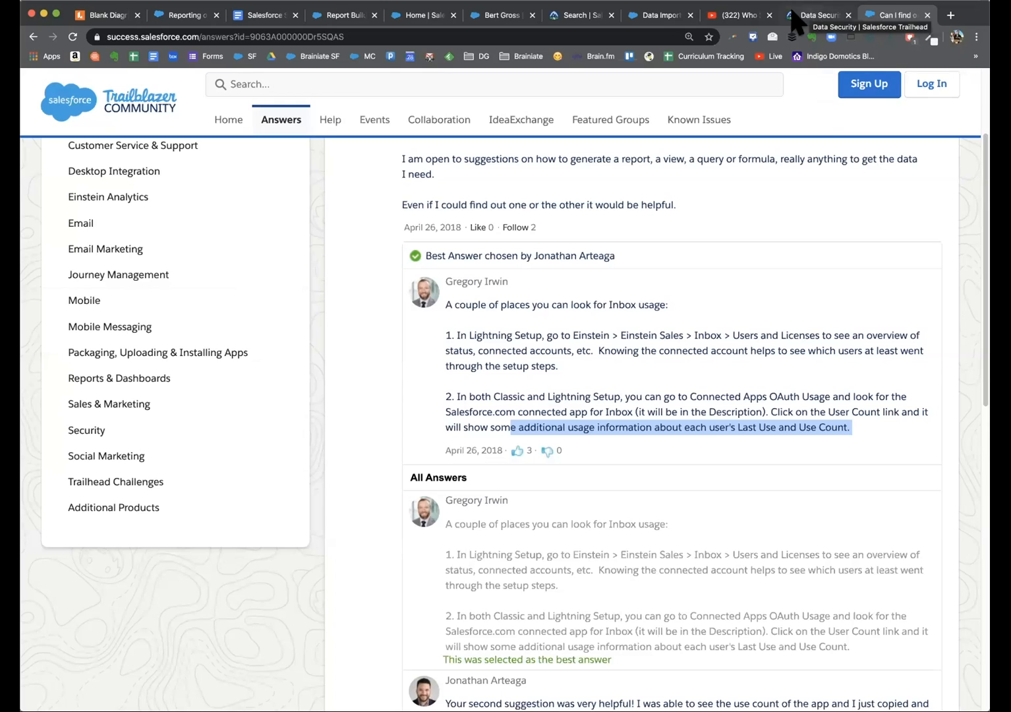
{"action": "left_click", "coordinate": [659, 15]}
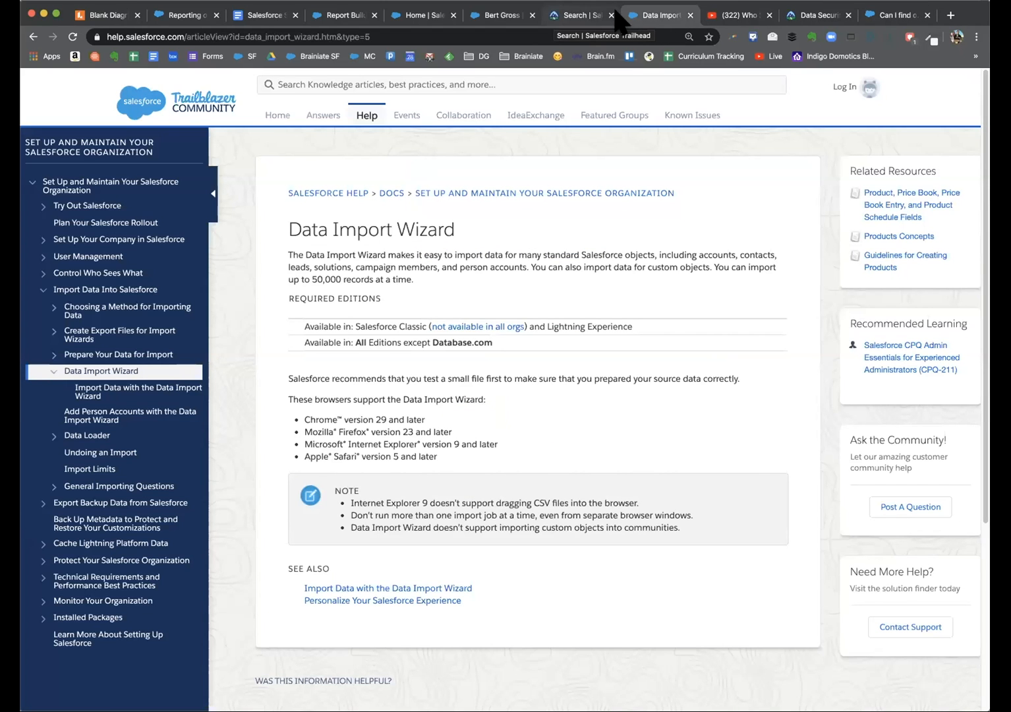
- Close the Data Import Wizard help article and highlight the mention of Salesforce Inbox in the "Reporting on Email Activity" idea
{"action": "left_click", "coordinate": [690, 15]}
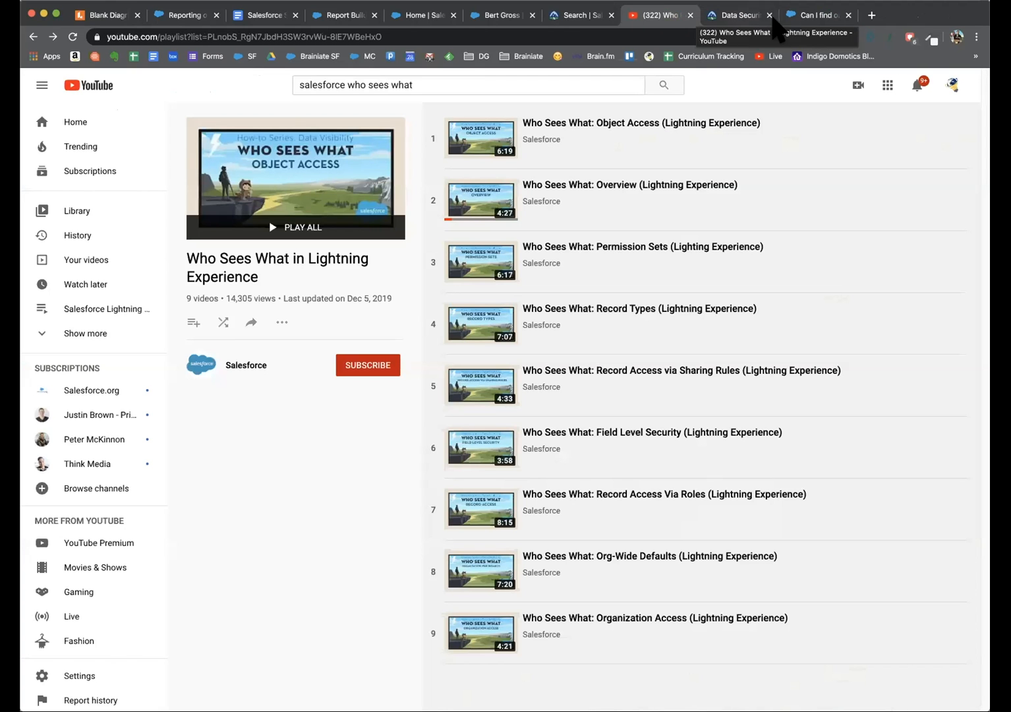
{"action": "left_click", "coordinate": [257, 14]}
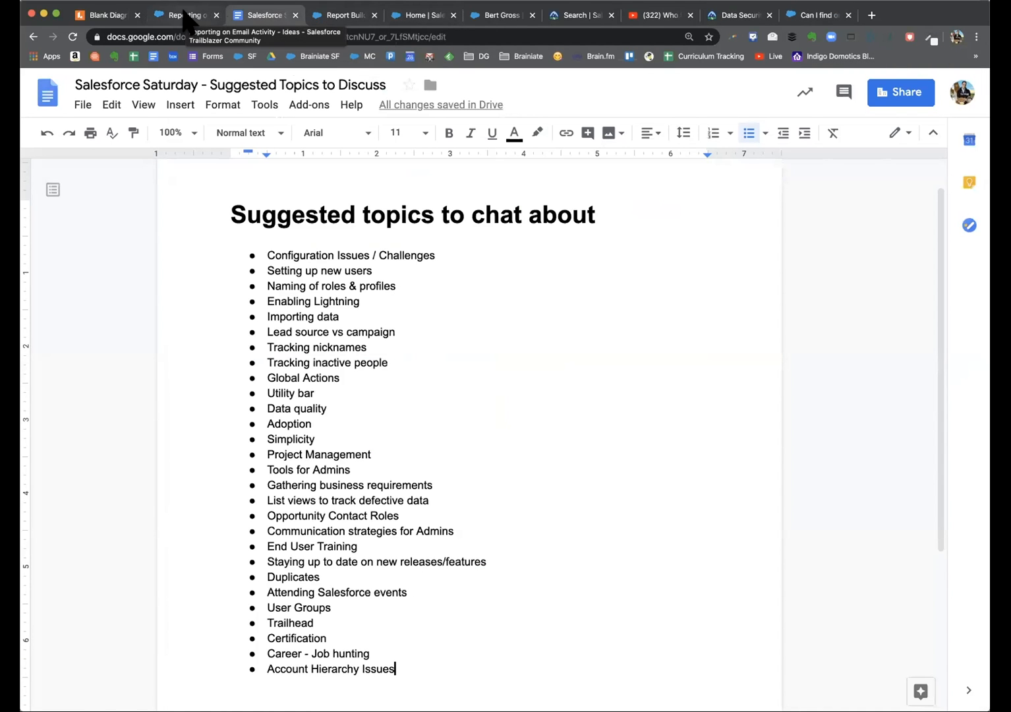
{"action": "left_click", "coordinate": [195, 15]}
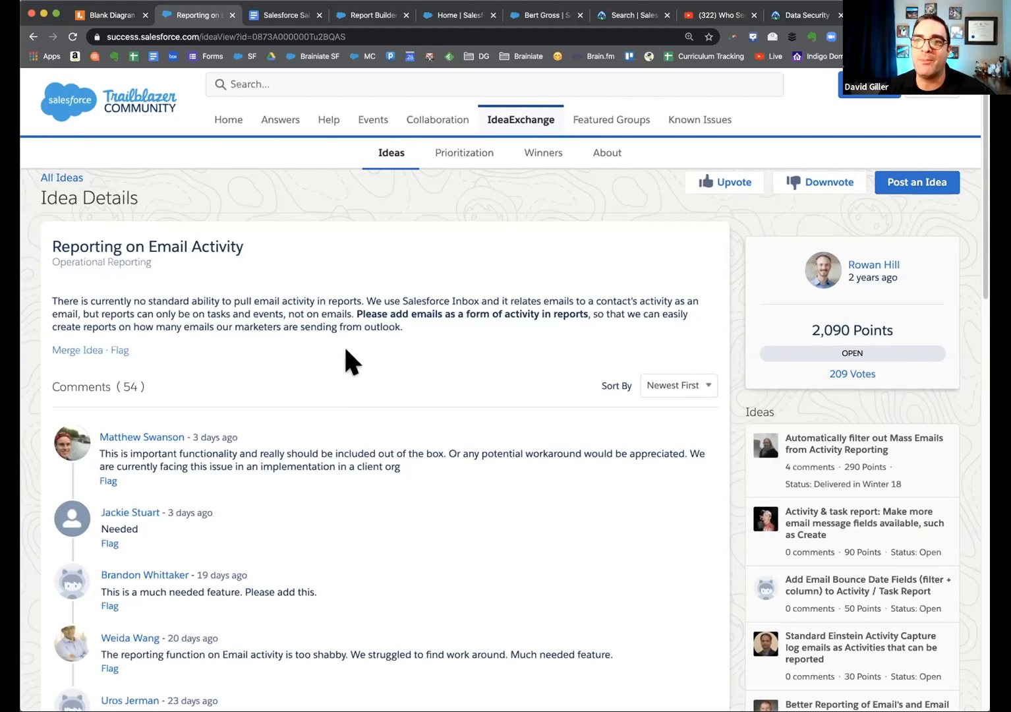
{"action": "left_click_drag", "start_coordinate": [383, 300], "coordinate": [519, 302]}
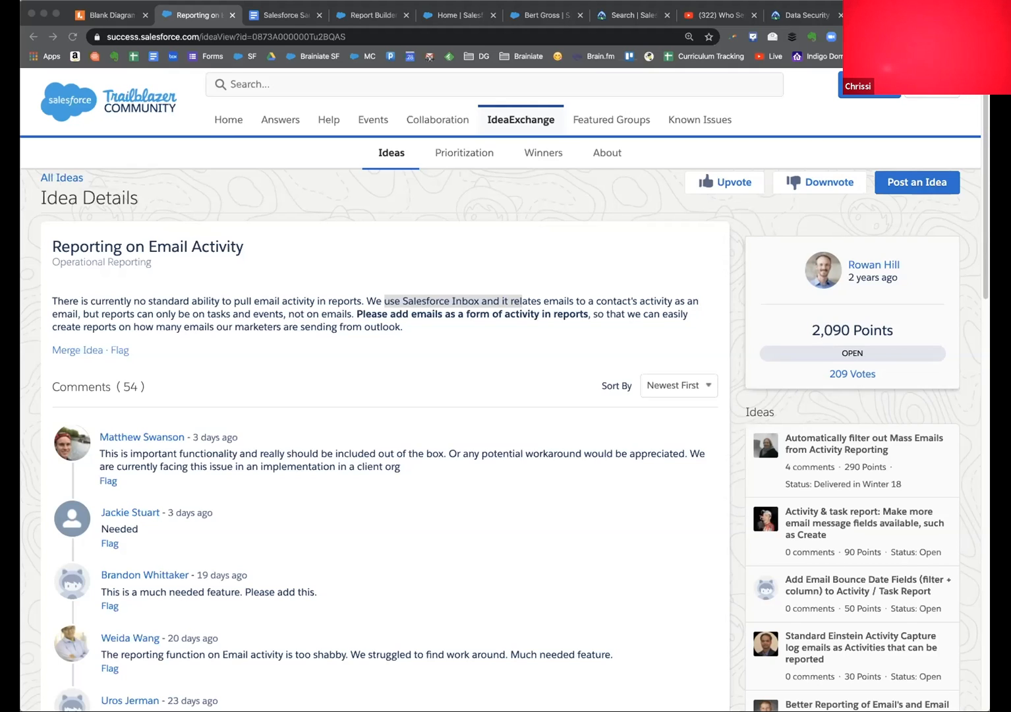
{"action": "left_click", "coordinate": [417, 631]}
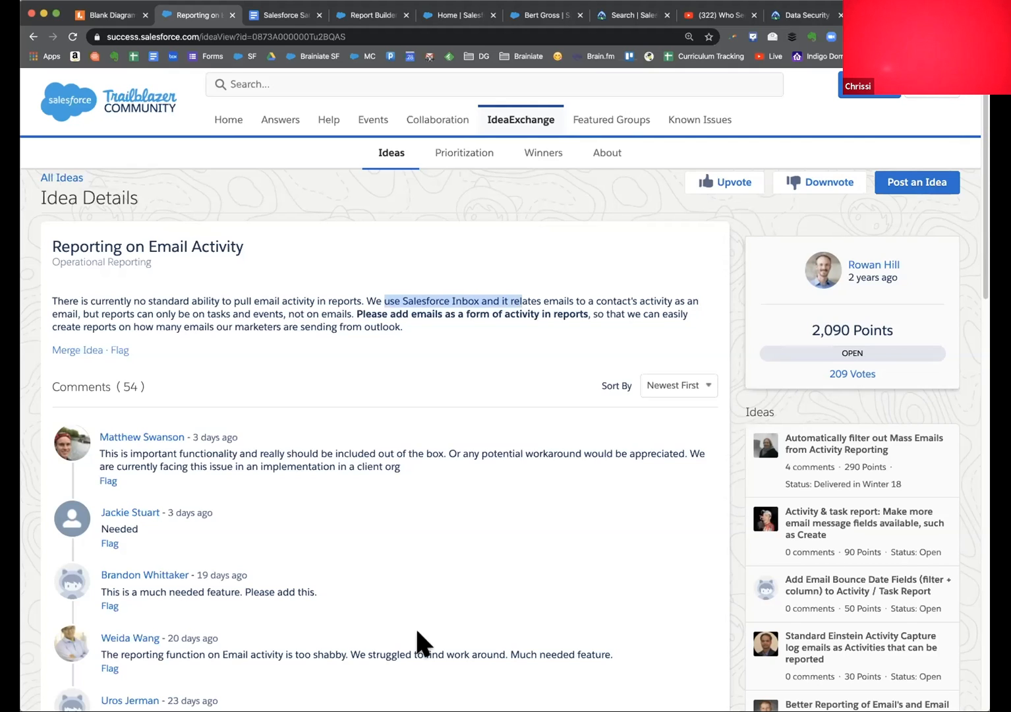
- Leave the report type selection for the law firm org's Home page and highlight "brainiatedemo-dev-ed.lightning" in its web address
{"action": "left_click", "coordinate": [275, 15]}
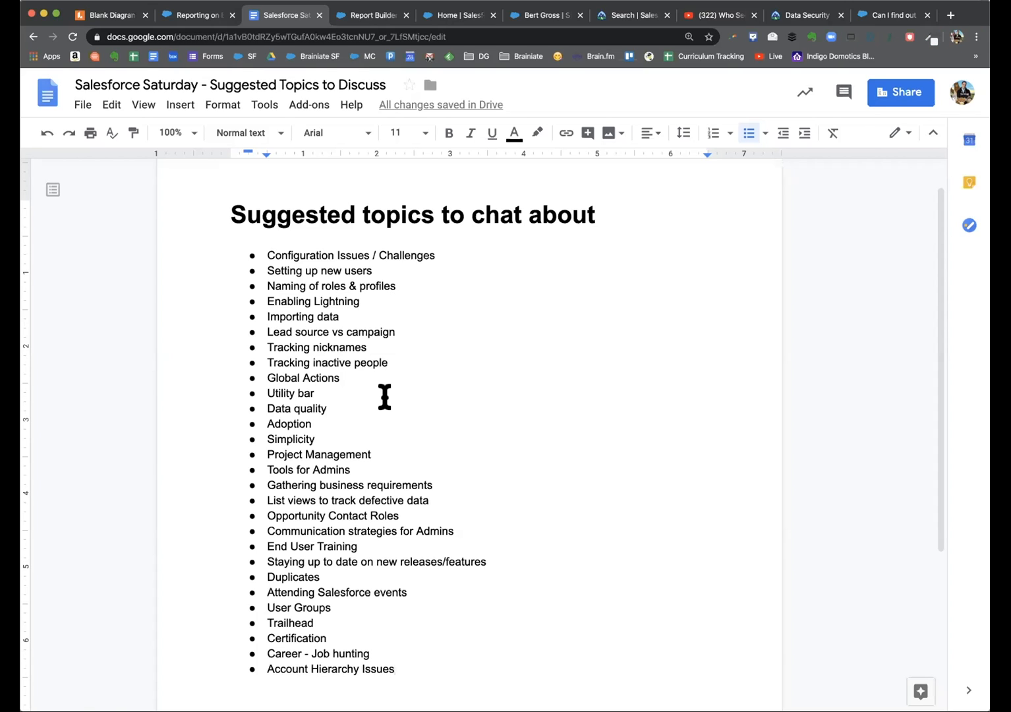
{"action": "left_click", "coordinate": [381, 17]}
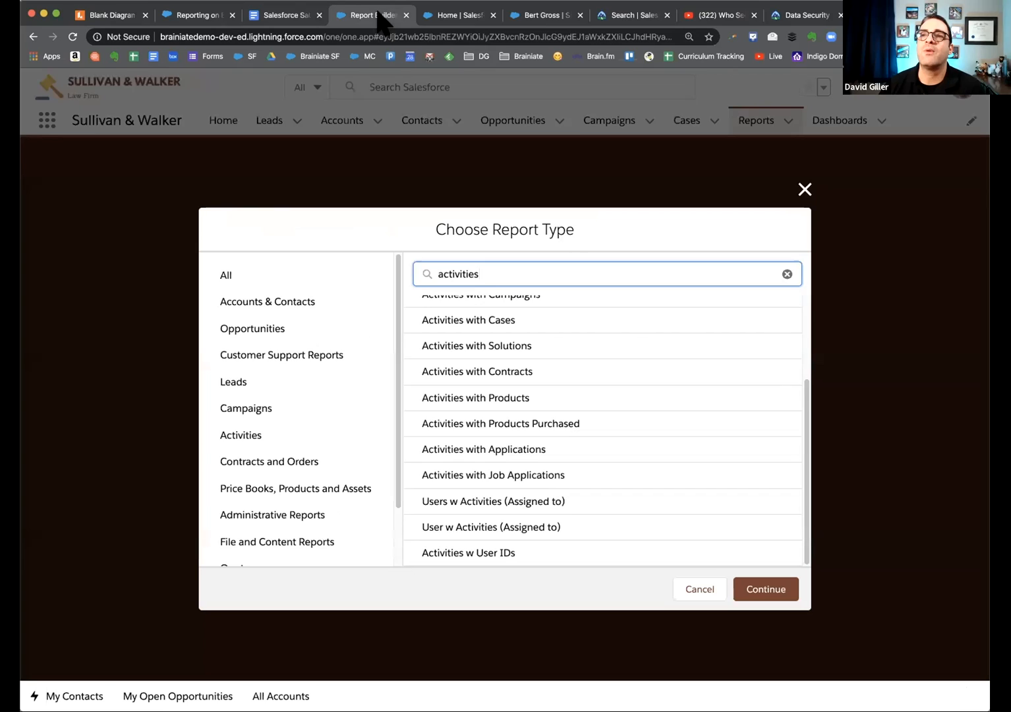
{"action": "left_click", "coordinate": [288, 14]}
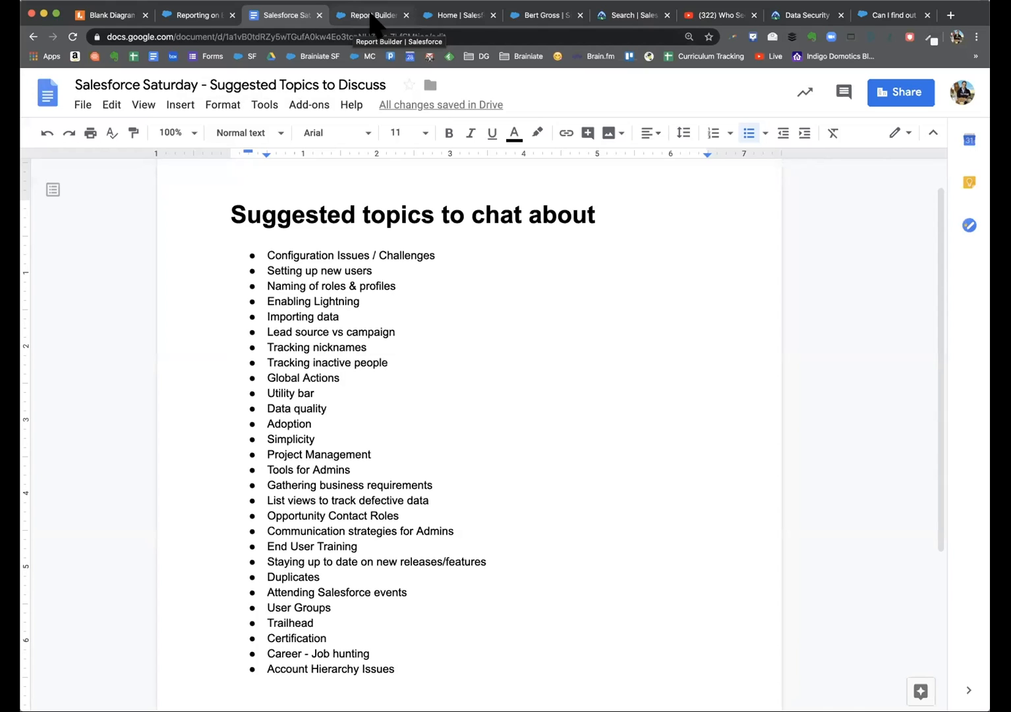
{"action": "left_click", "coordinate": [373, 19]}
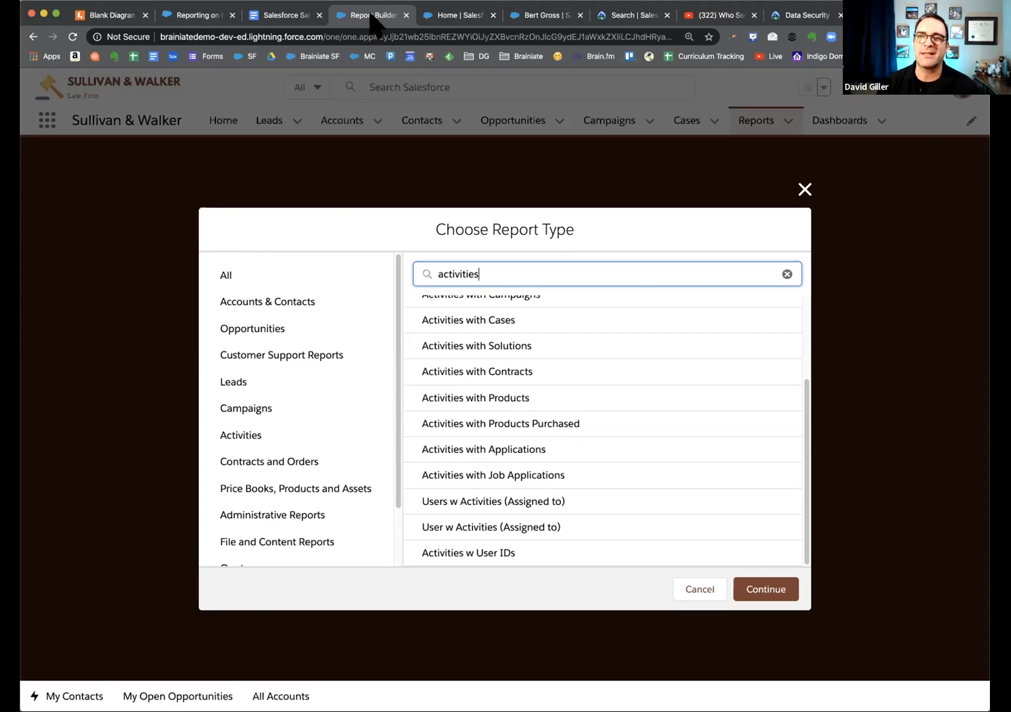
{"action": "left_click", "coordinate": [802, 190]}
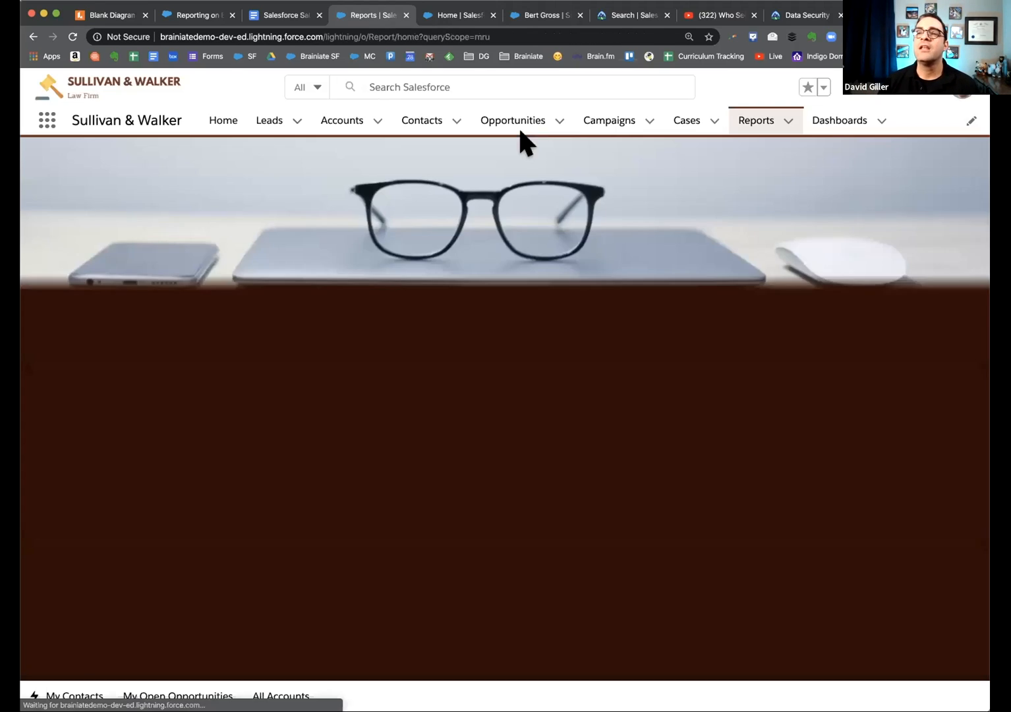
{"action": "left_click", "coordinate": [222, 124]}
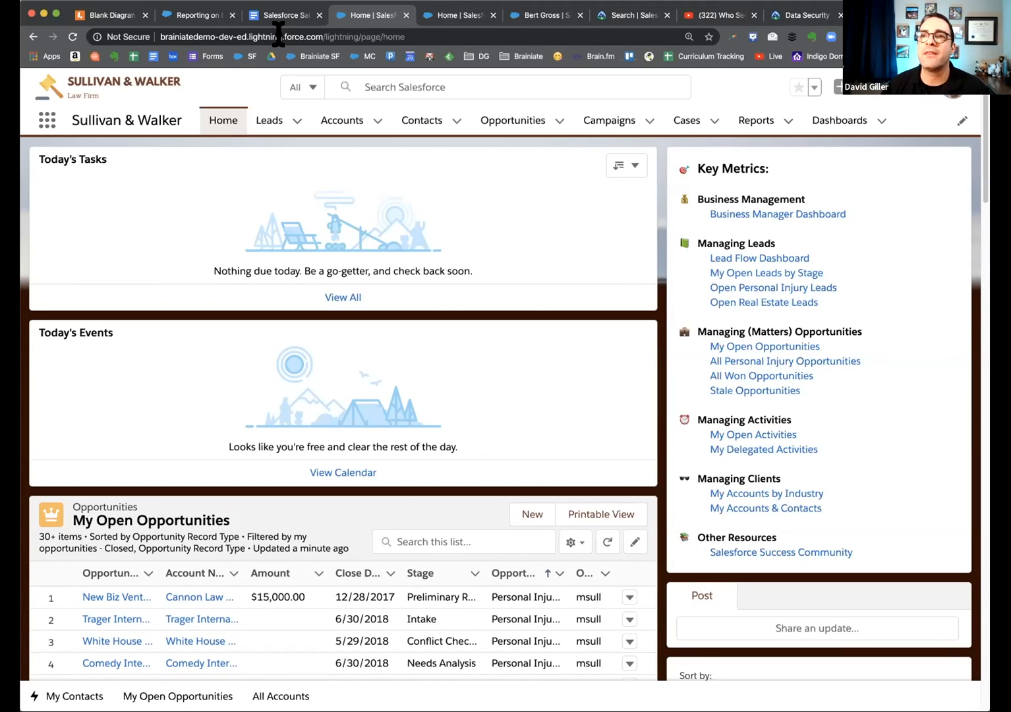
{"action": "left_click_drag", "start_coordinate": [282, 37], "coordinate": [158, 36]}
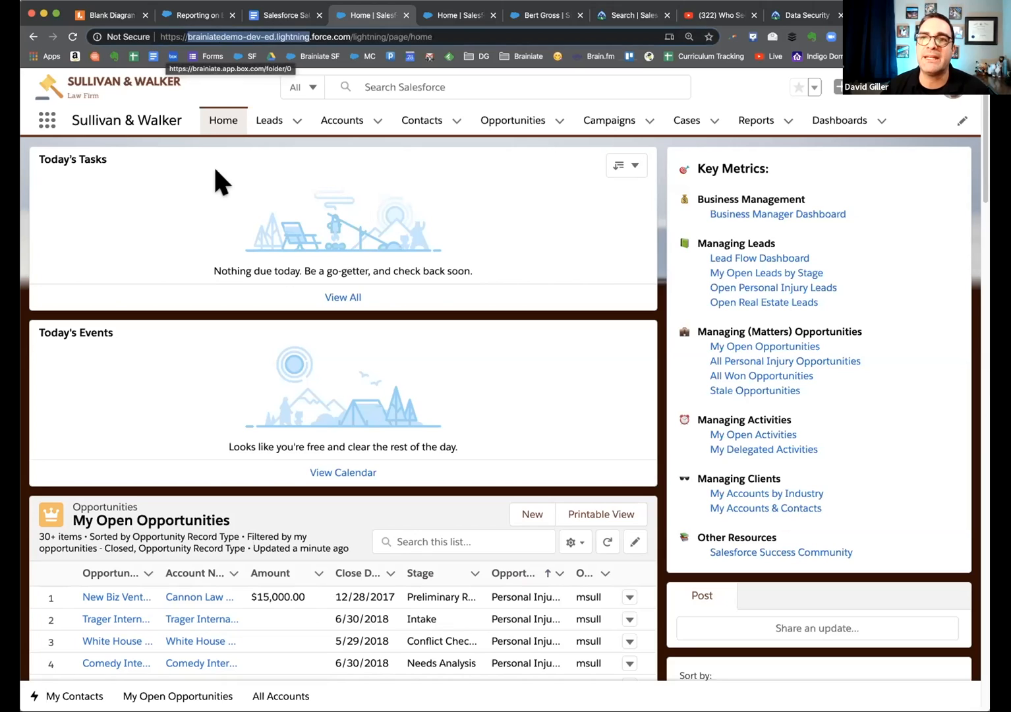
{"action": "left_click", "coordinate": [528, 179]}
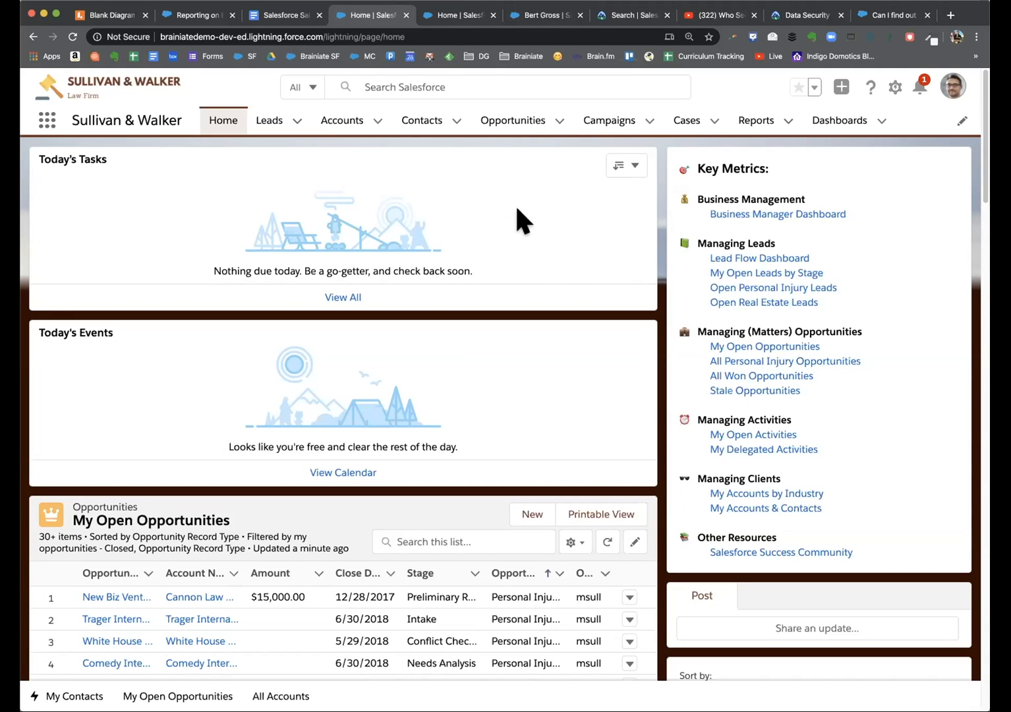
- Open trust.salesforce.com in a new browser page and go from its System Status section to the status.salesforce.com site
{"action": "left_click", "coordinate": [951, 14]}
{"action": "type", "text": "trust.salesforce"}
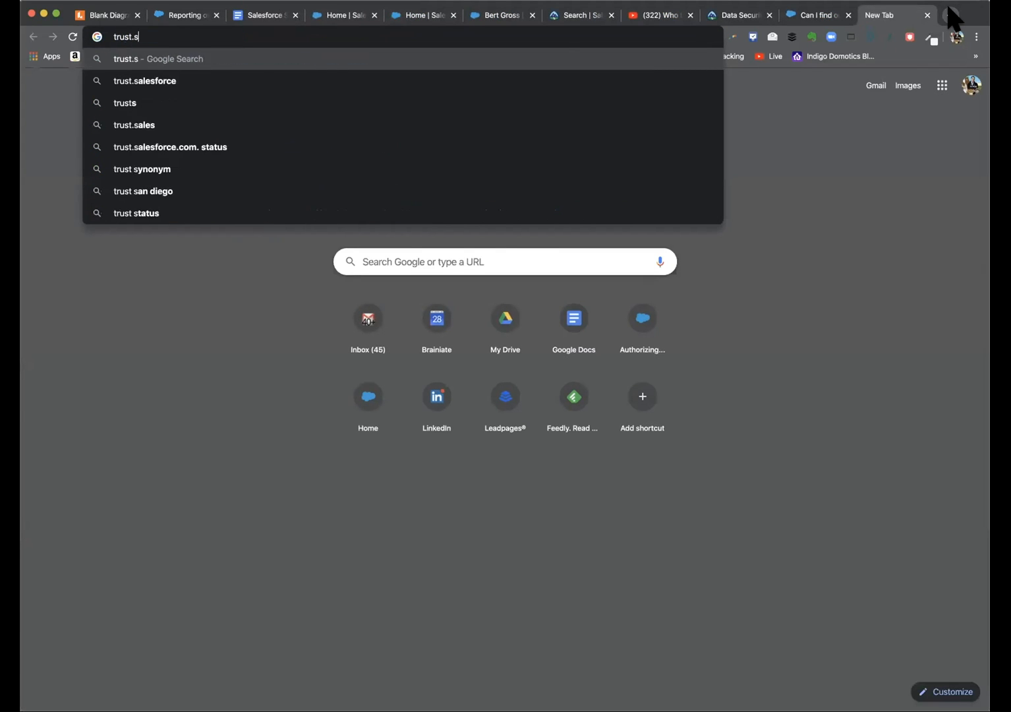
{"action": "type", "text": ".com"}
{"action": "key", "text": "Return"}
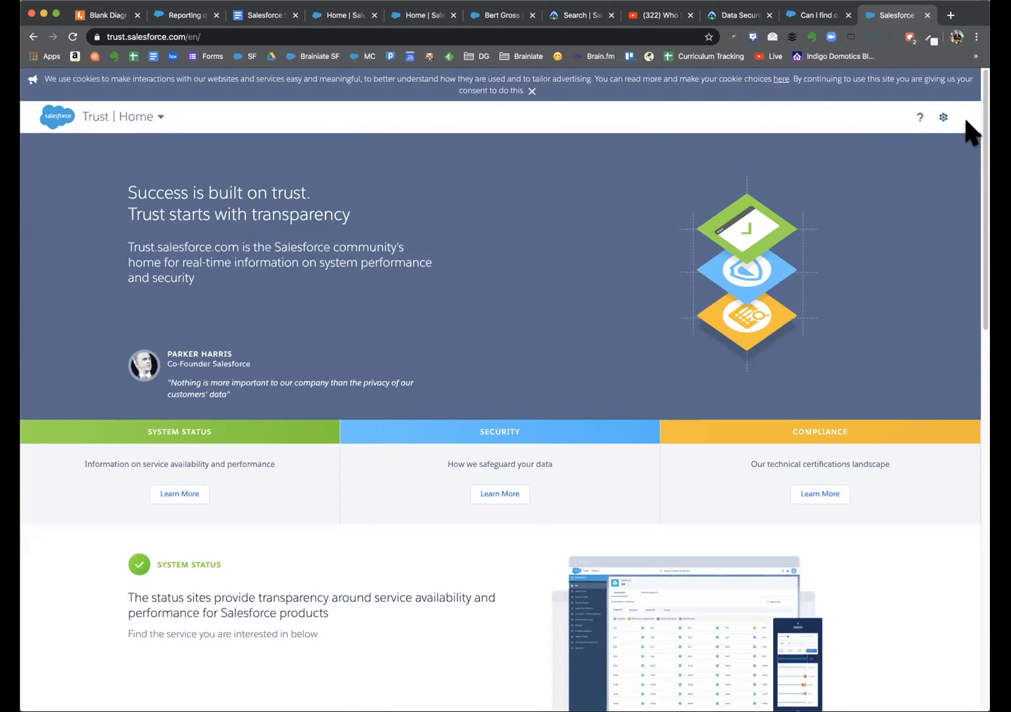
{"action": "left_click", "coordinate": [173, 492]}
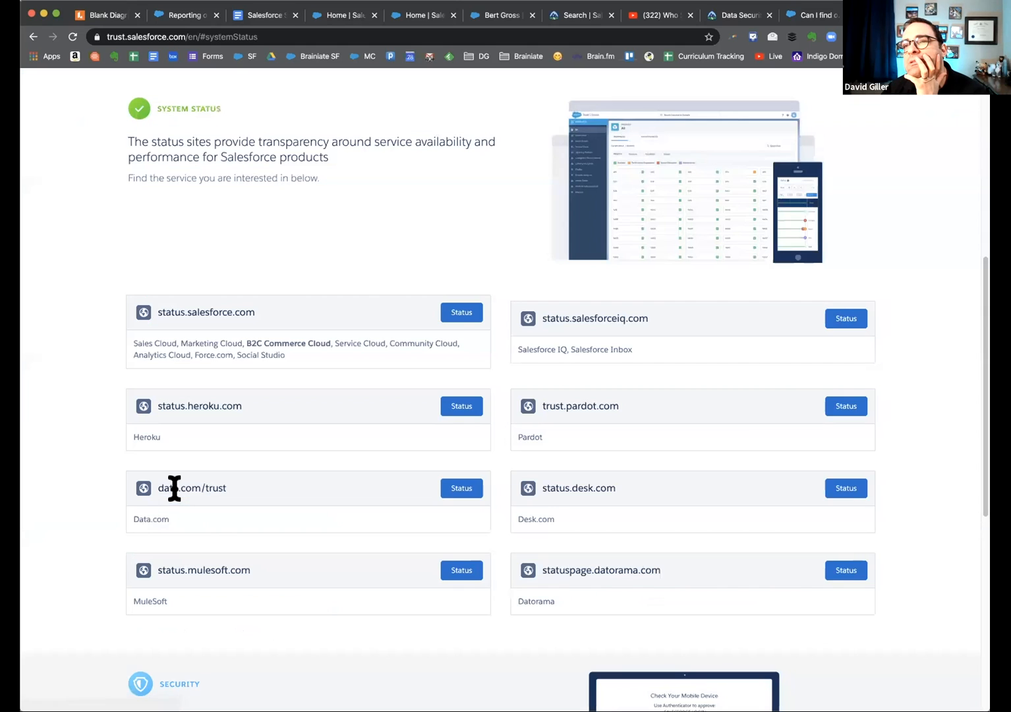
{"action": "left_click", "coordinate": [462, 315]}
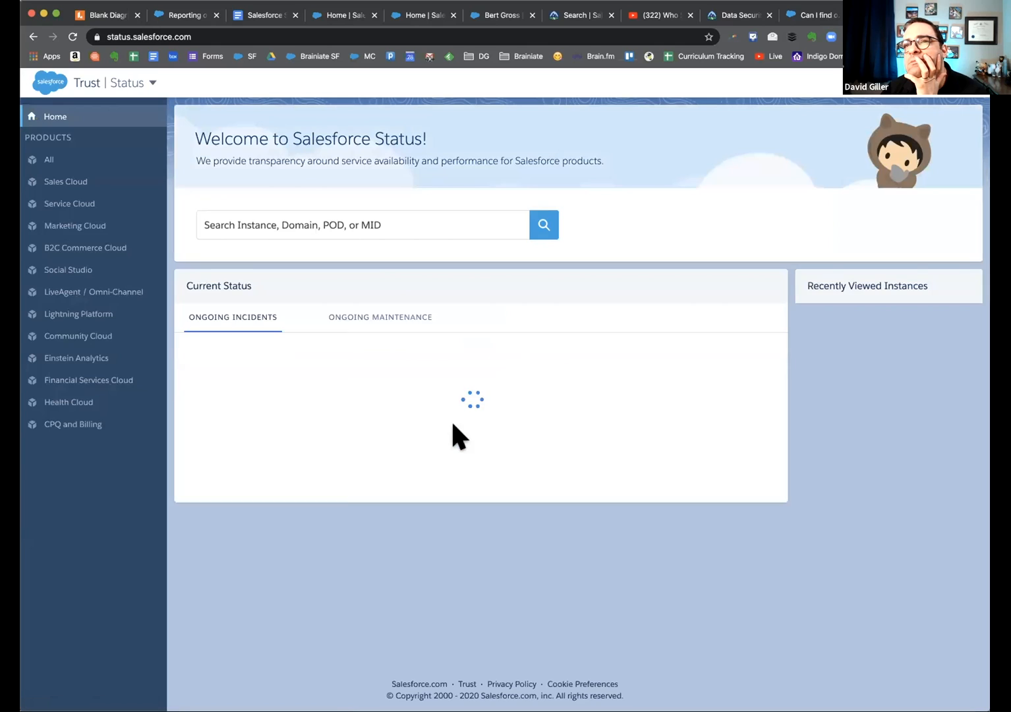
- Search Salesforce Status for the domain "brainiate", open its instance page and highlight the instance name NA90
{"action": "left_click", "coordinate": [393, 219]}
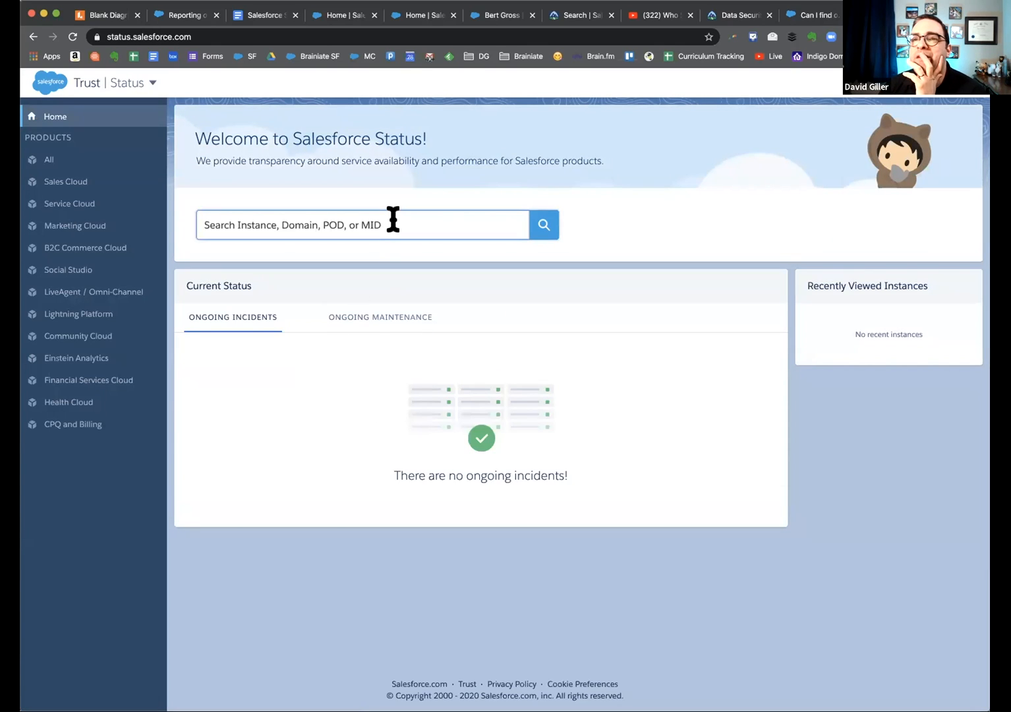
{"action": "type", "text": "brainiate"}
{"action": "key", "text": "Return"}
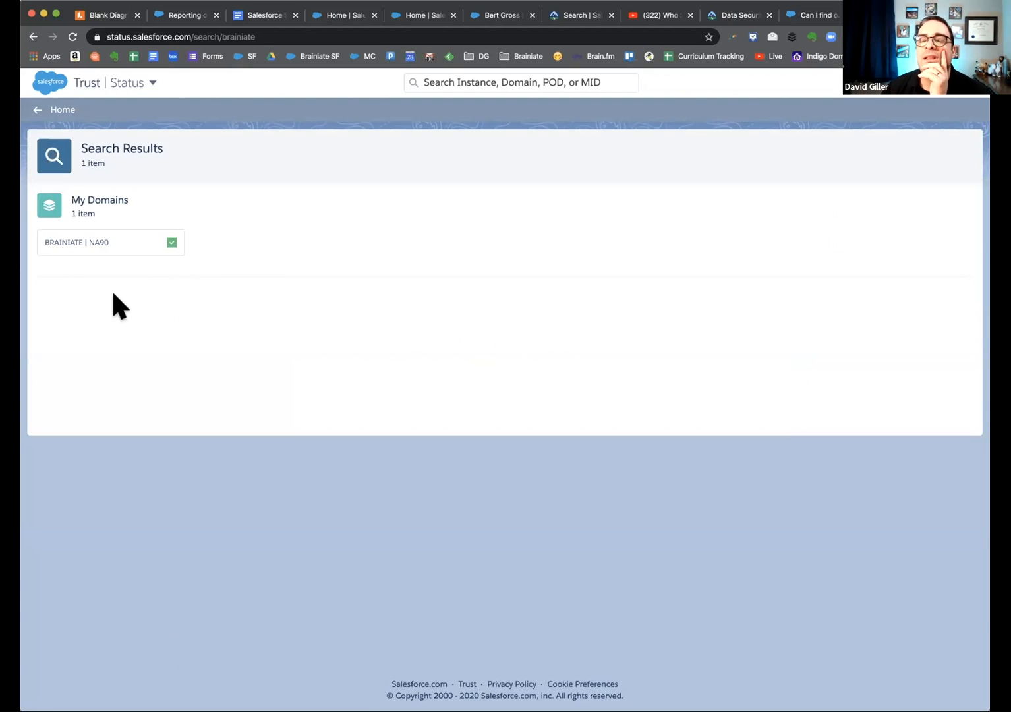
{"action": "left_click", "coordinate": [79, 246]}
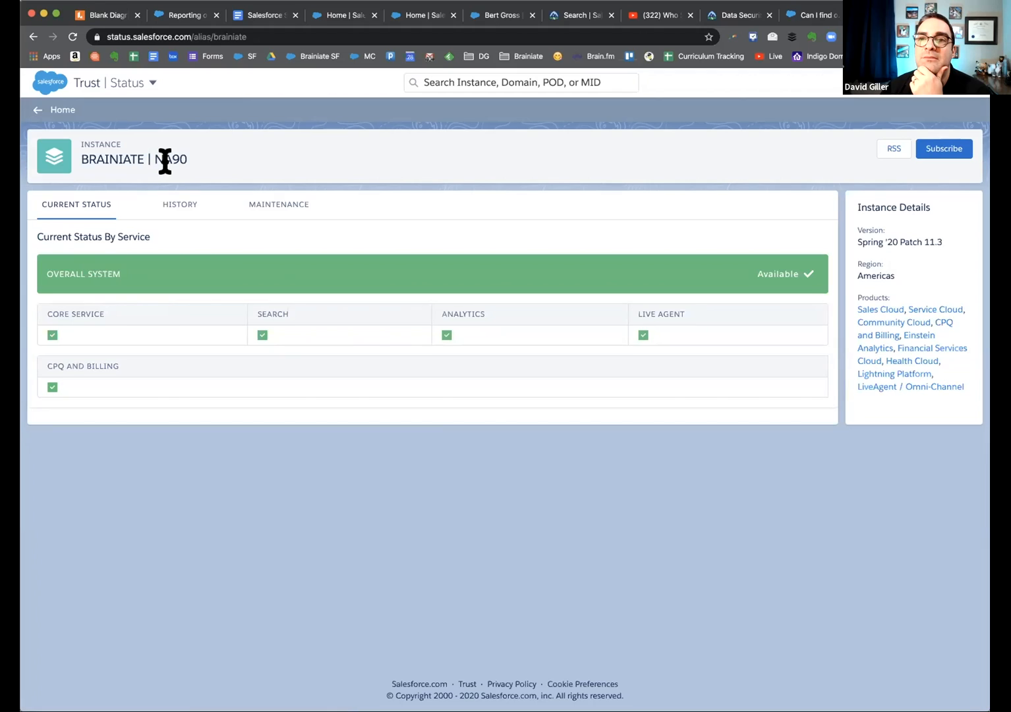
{"action": "left_click_drag", "start_coordinate": [154, 159], "coordinate": [206, 150]}
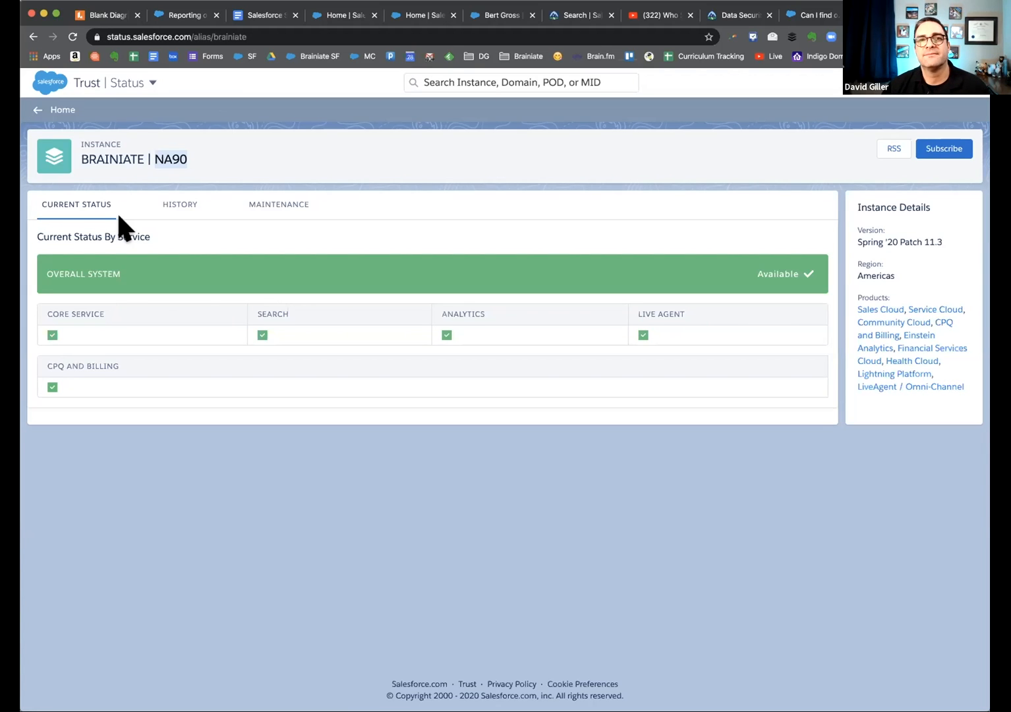
{"action": "left_click", "coordinate": [231, 154]}
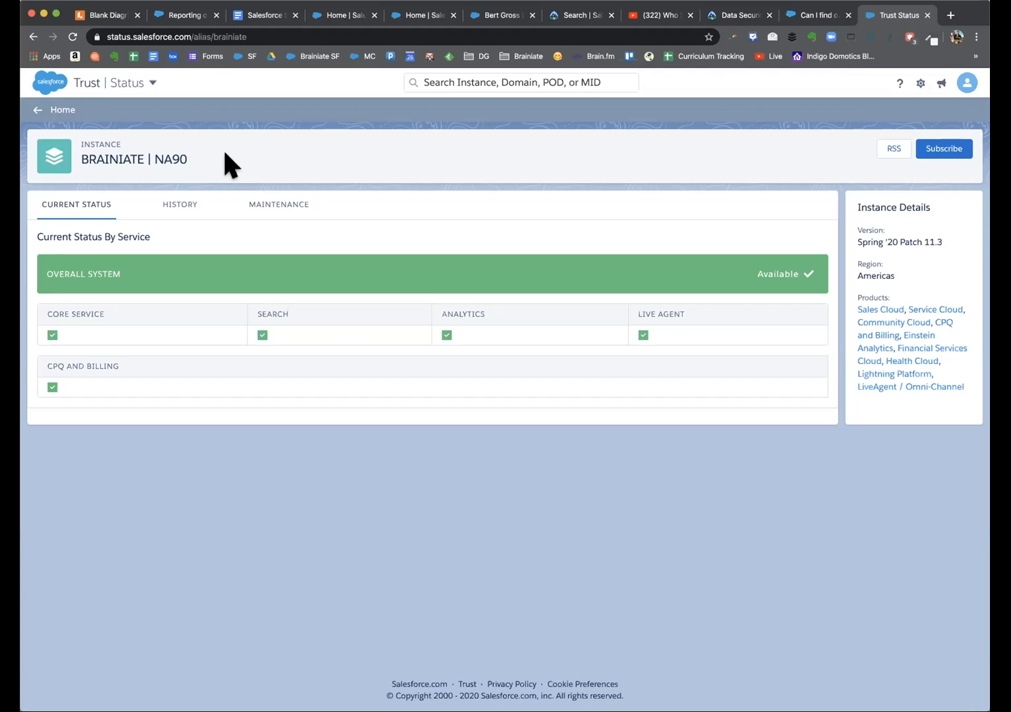
- Close the Salesforce Status page and return to the suggested topics document
{"action": "left_click", "coordinate": [926, 14]}
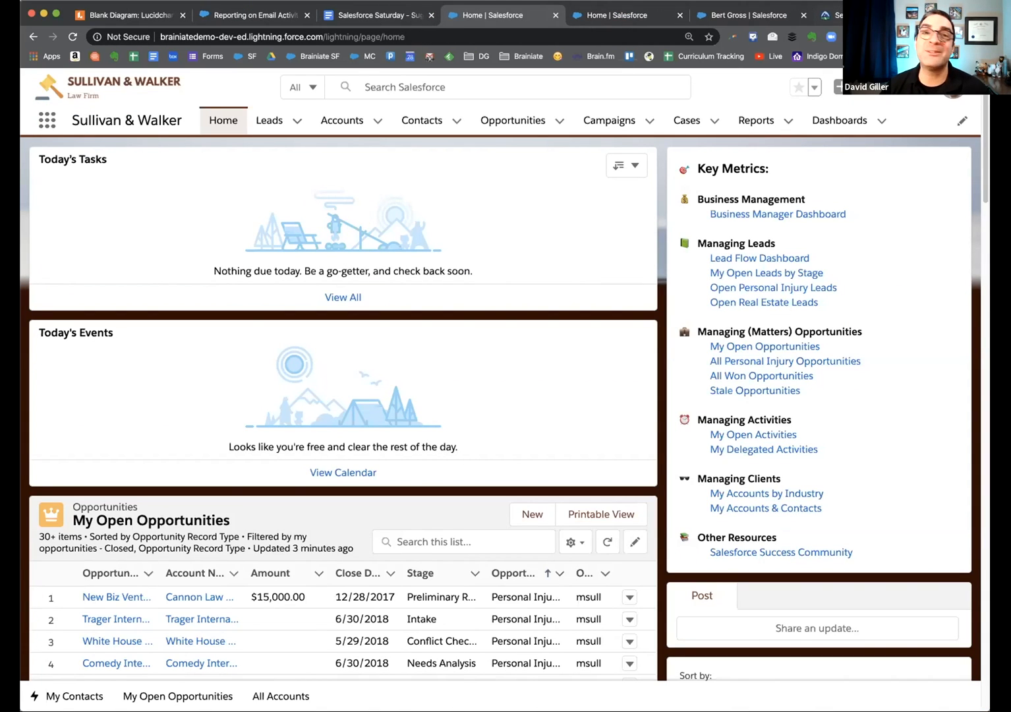
{"action": "left_click", "coordinate": [407, 16]}
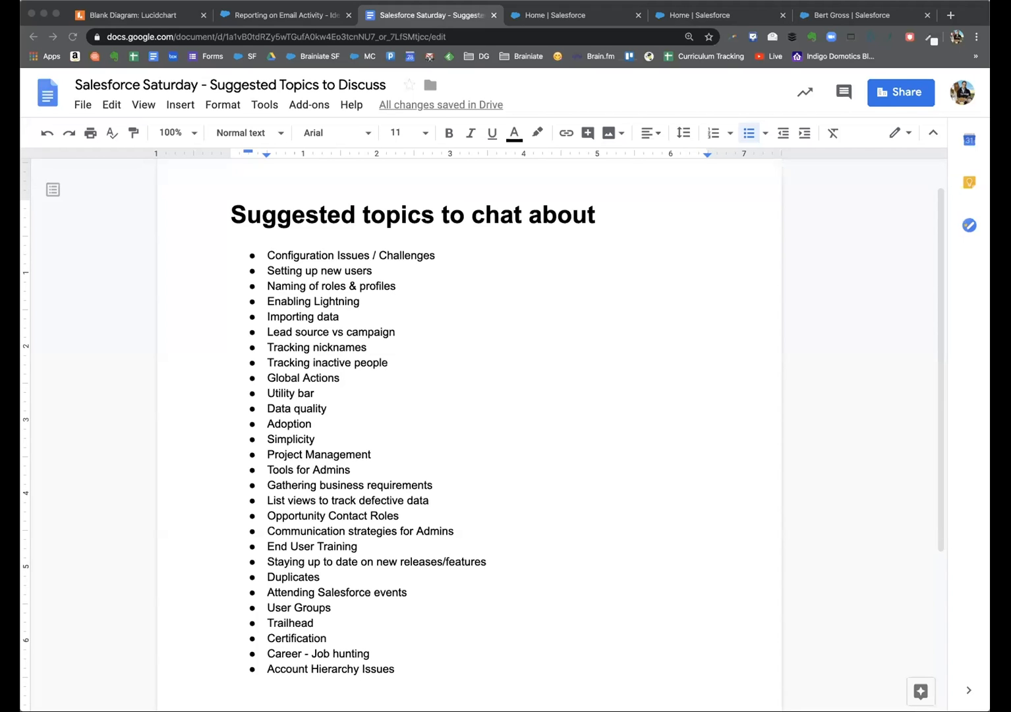
- Bring the "Who Can See My File?" help article into the browser window and review its sharing settings and file permission tables
{"action": "left_click_drag", "start_coordinate": [212, 25], "coordinate": [177, 12]}
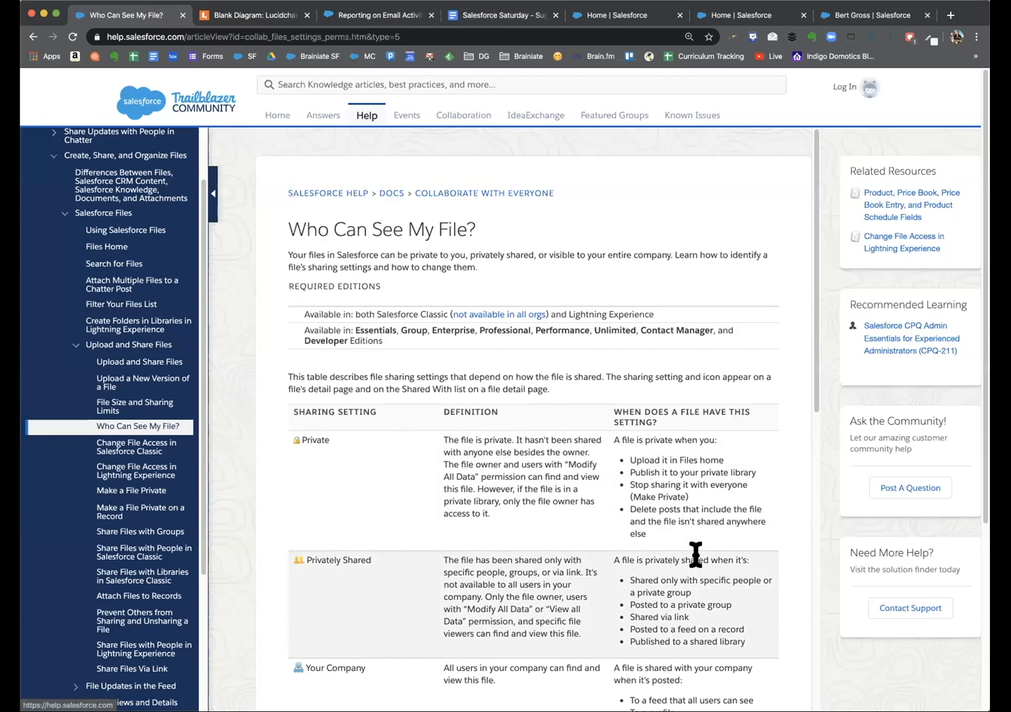
{"action": "scroll", "coordinate": [695, 557], "scroll_direction": "down", "scroll_amount": 4}
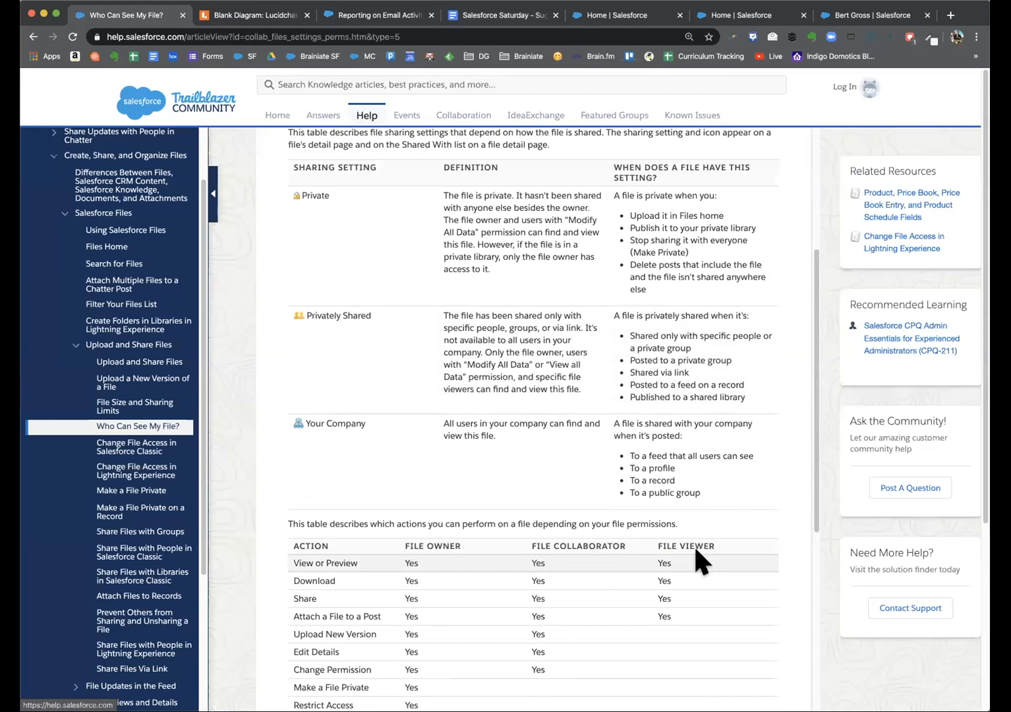
{"action": "scroll", "coordinate": [694, 545], "scroll_direction": "up", "scroll_amount": 4}
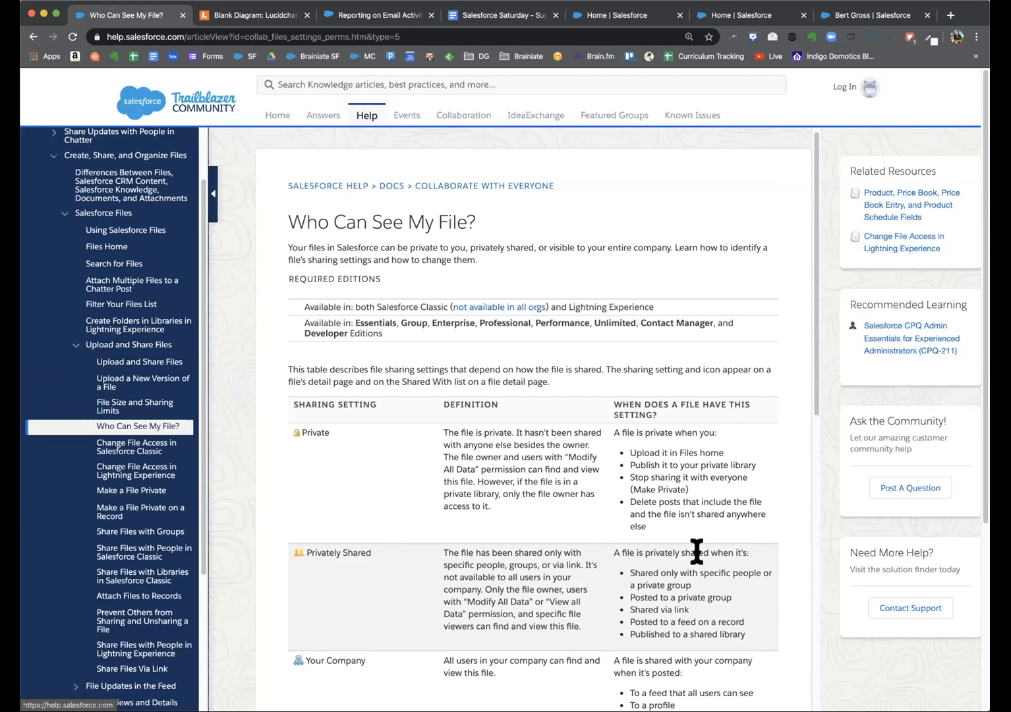
{"action": "scroll", "coordinate": [697, 552], "scroll_direction": "down", "scroll_amount": 2}
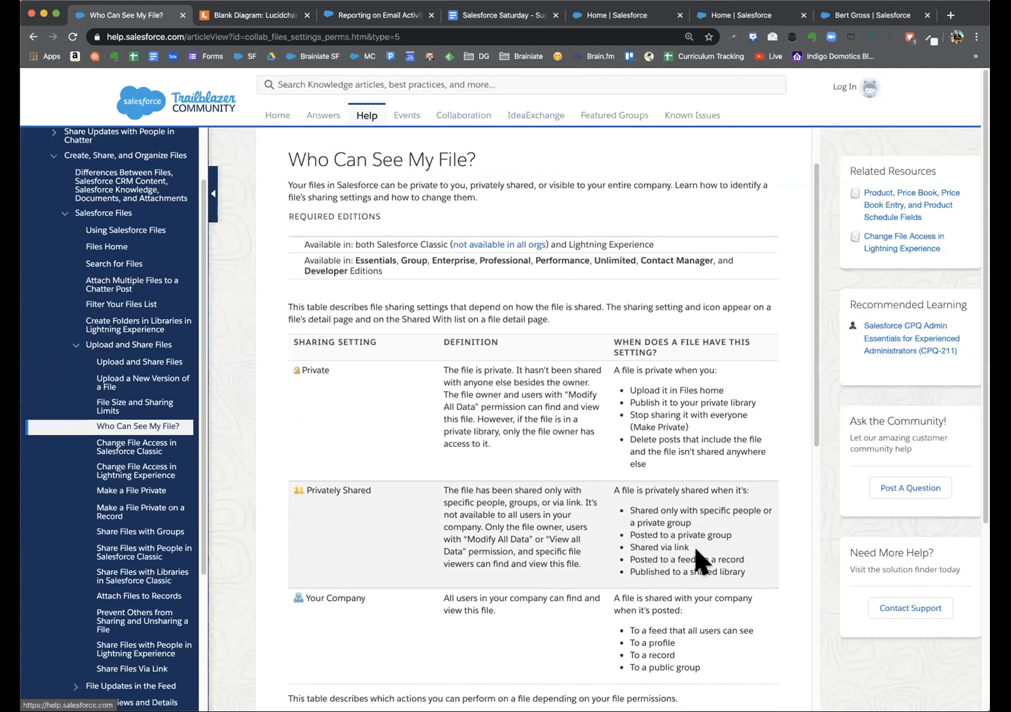
{"action": "scroll", "coordinate": [696, 551], "scroll_direction": "down", "scroll_amount": 4}
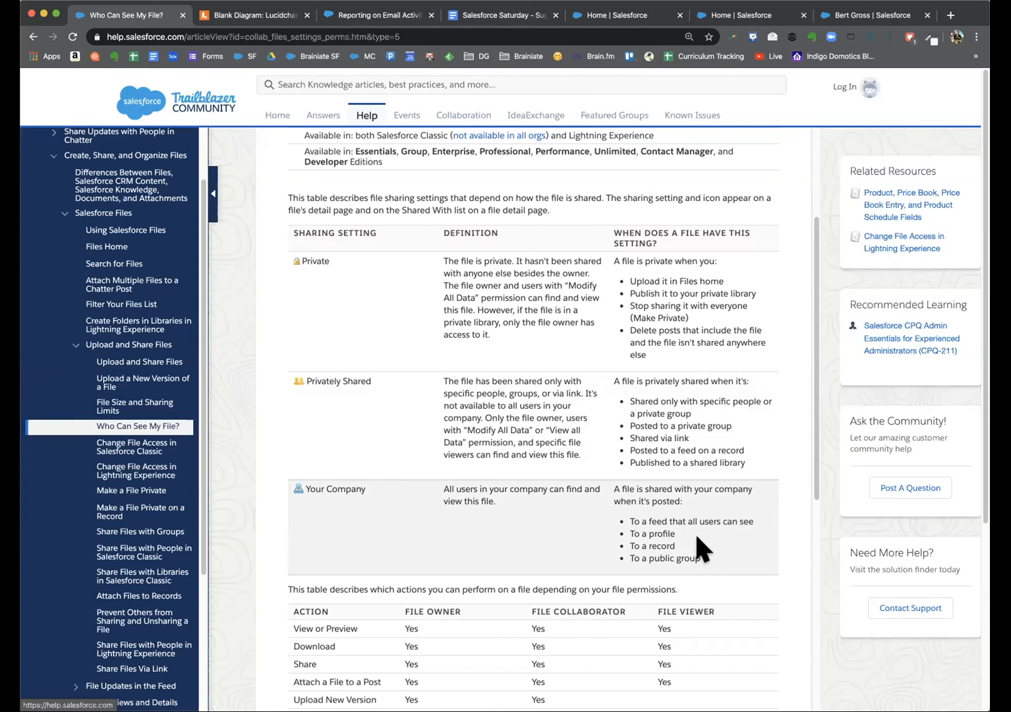
{"action": "scroll", "coordinate": [694, 532], "scroll_direction": "up", "scroll_amount": 6}
- Select the web address of the "Who Can See My File?" article and reread its file sharing settings table
{"action": "key", "text": "super+l"}
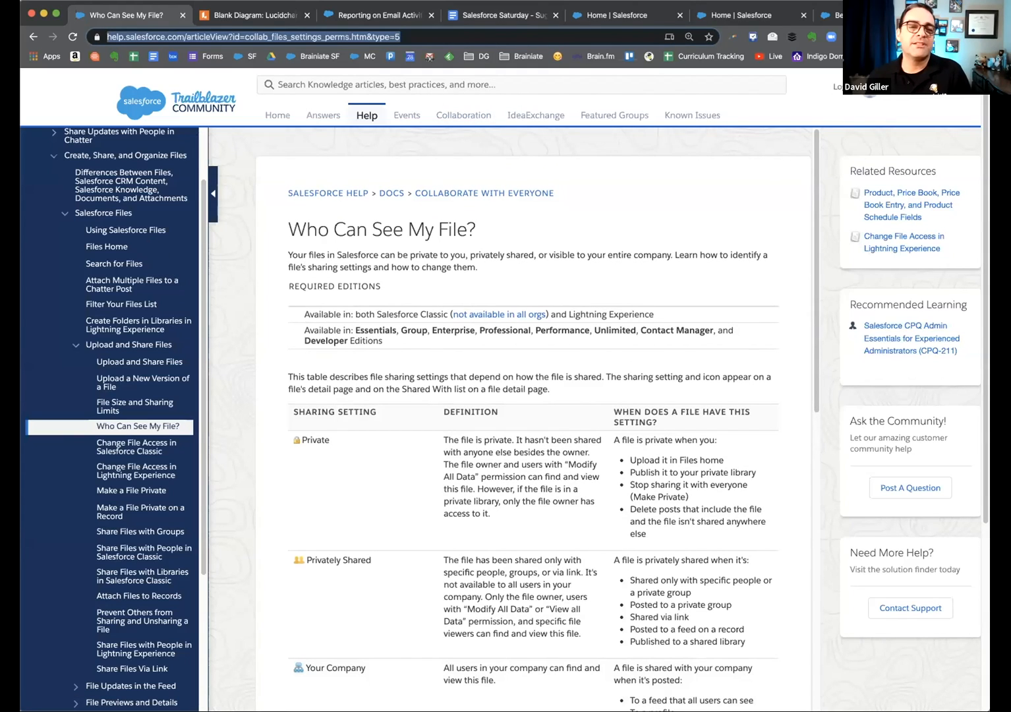
{"action": "key", "text": "super+Tab"}
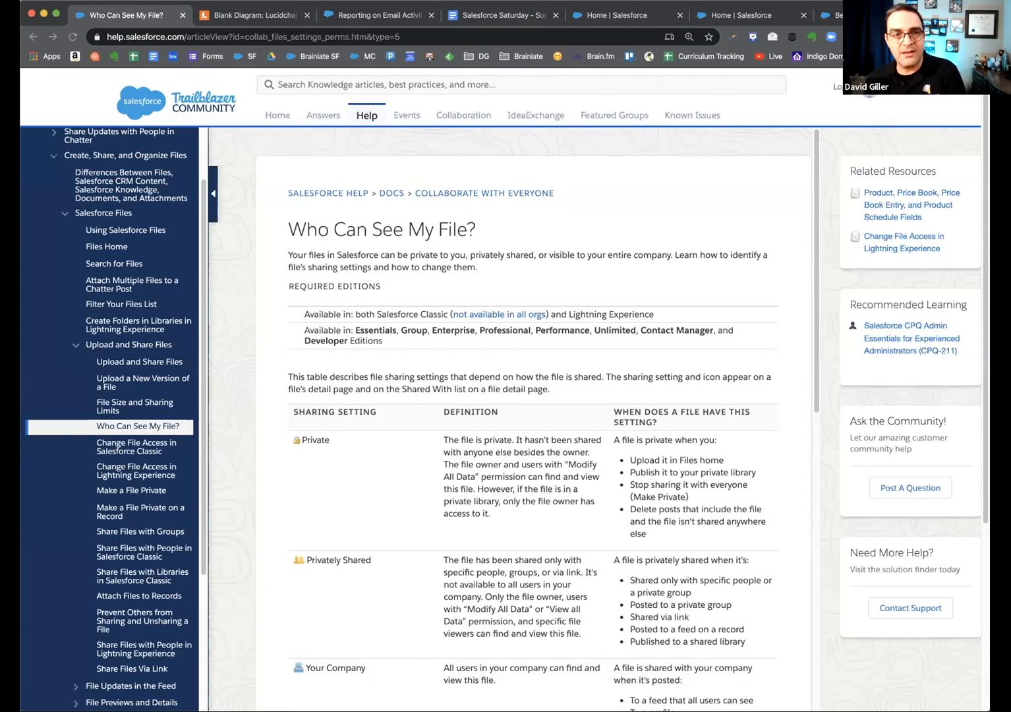
{"action": "scroll", "coordinate": [407, 473], "scroll_direction": "down", "scroll_amount": 2}
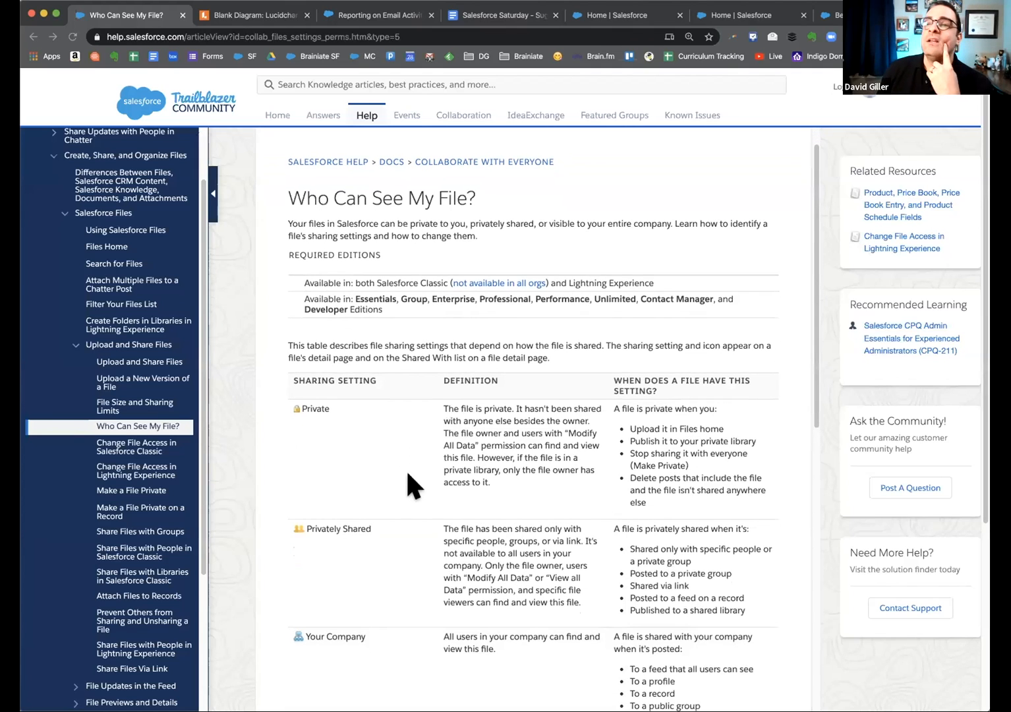
{"action": "scroll", "coordinate": [407, 471], "scroll_direction": "down", "scroll_amount": 2}
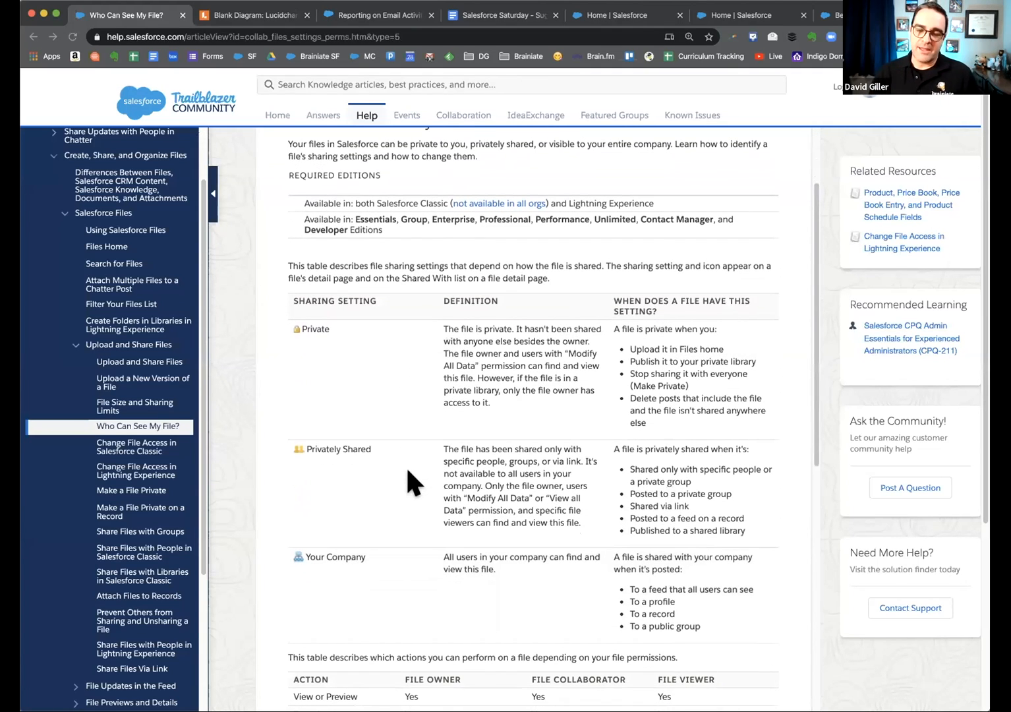
{"action": "scroll", "coordinate": [444, 441], "scroll_direction": "up", "scroll_amount": 3}
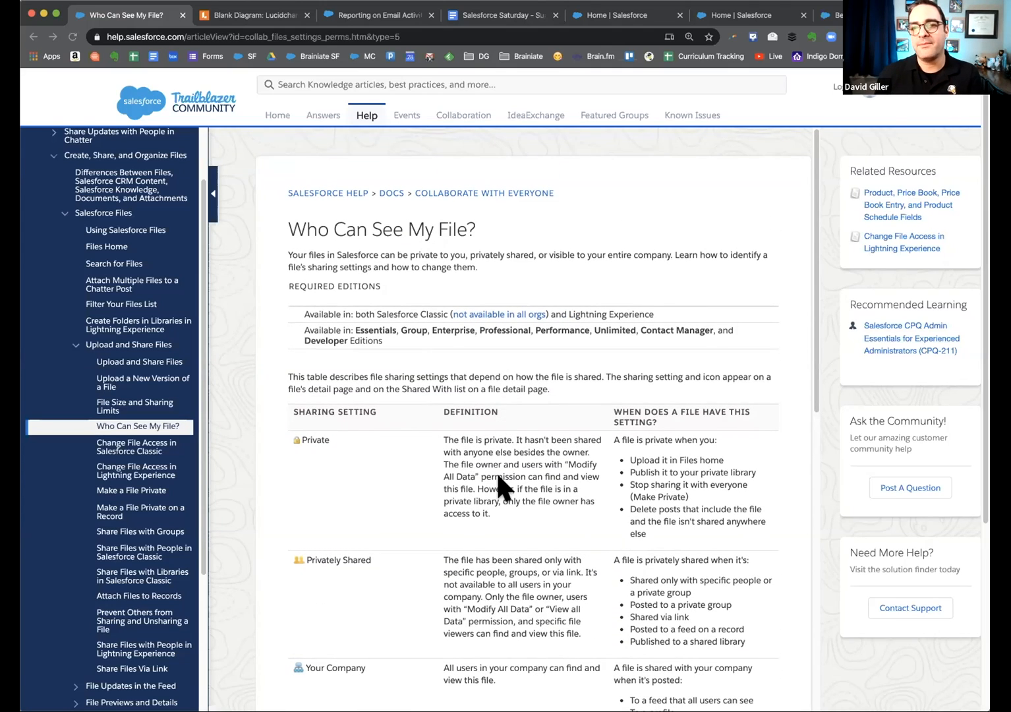
{"action": "scroll", "coordinate": [496, 469], "scroll_direction": "down", "scroll_amount": 1}
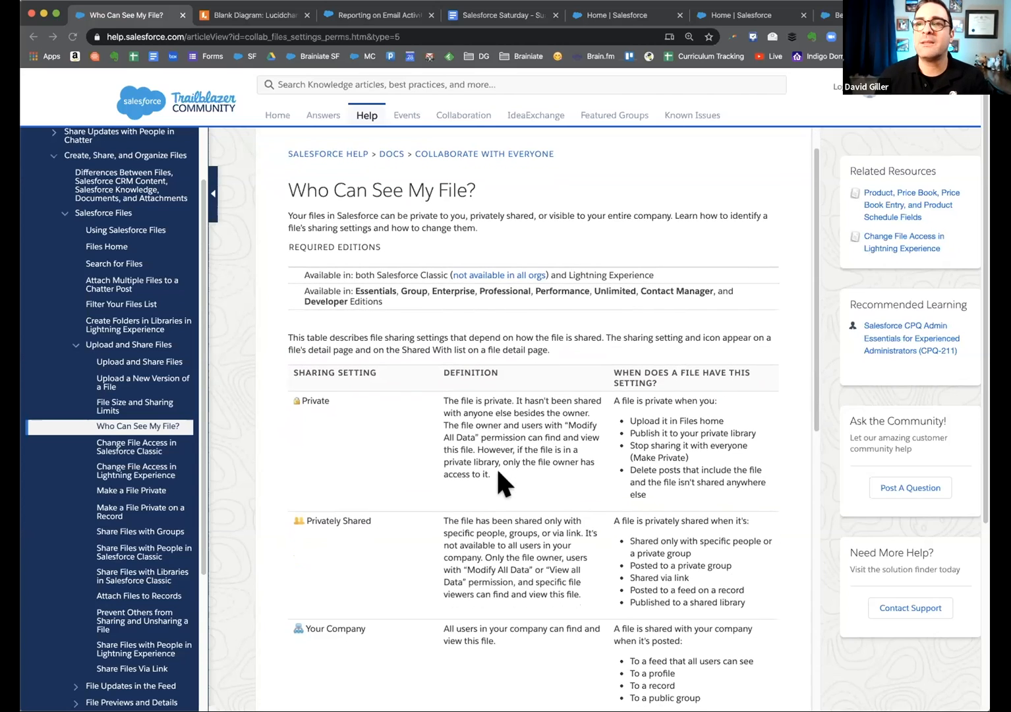
- Reread the sharing settings and file permission tables in the "Who Can See My File?" article
{"action": "scroll", "coordinate": [498, 472], "scroll_direction": "up", "scroll_amount": 1}
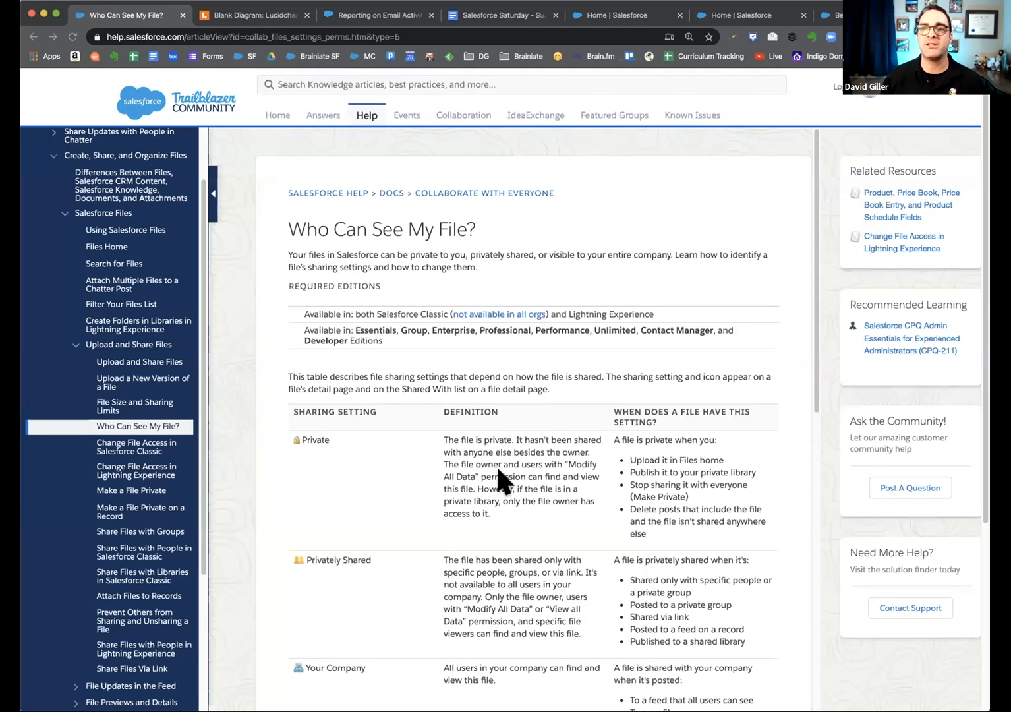
{"action": "scroll", "coordinate": [497, 469], "scroll_direction": "down", "scroll_amount": 5}
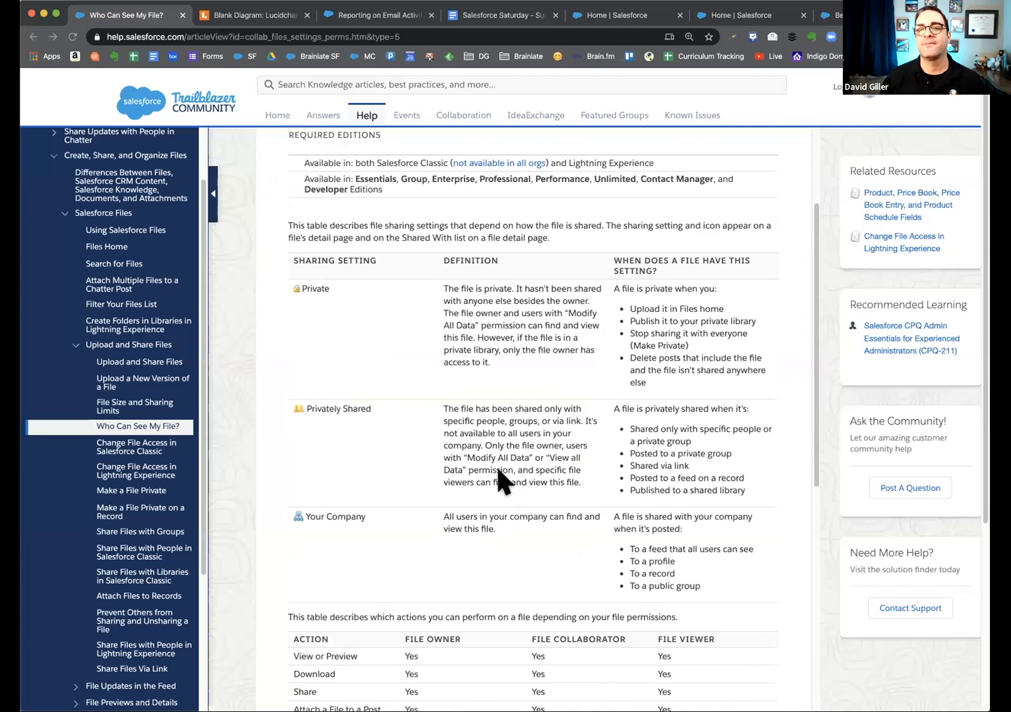
{"action": "scroll", "coordinate": [498, 478], "scroll_direction": "down", "scroll_amount": 1}
{"action": "scroll", "coordinate": [498, 469], "scroll_direction": "up", "scroll_amount": 5}
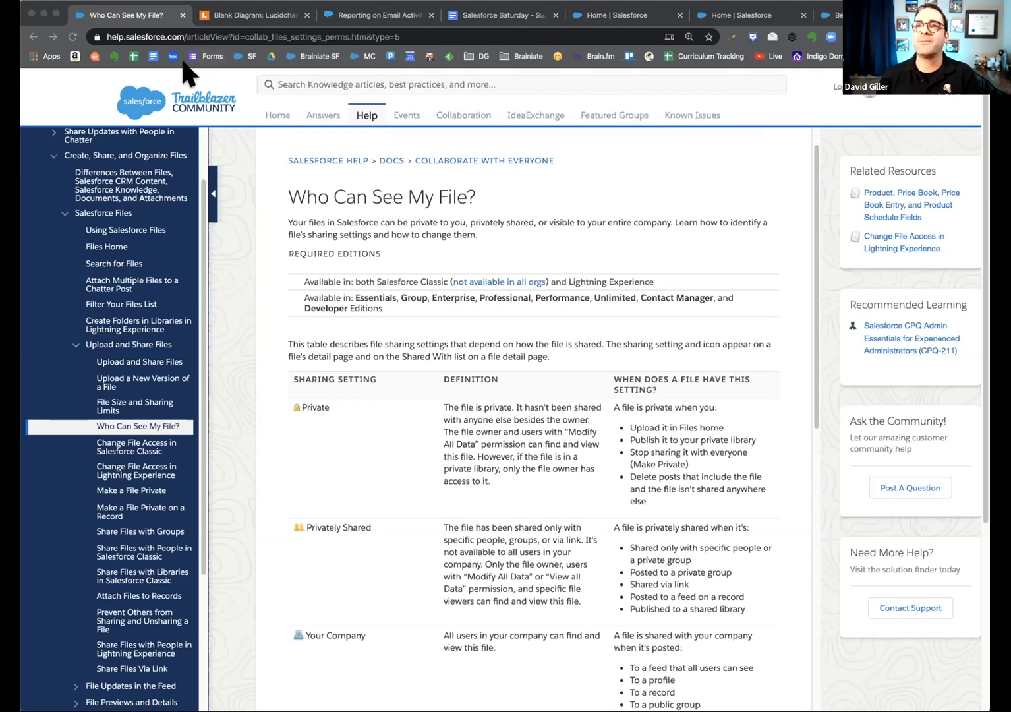
- Leave the help article and return to the Salesforce Saturday suggested topics document
{"action": "left_click", "coordinate": [46, 82]}
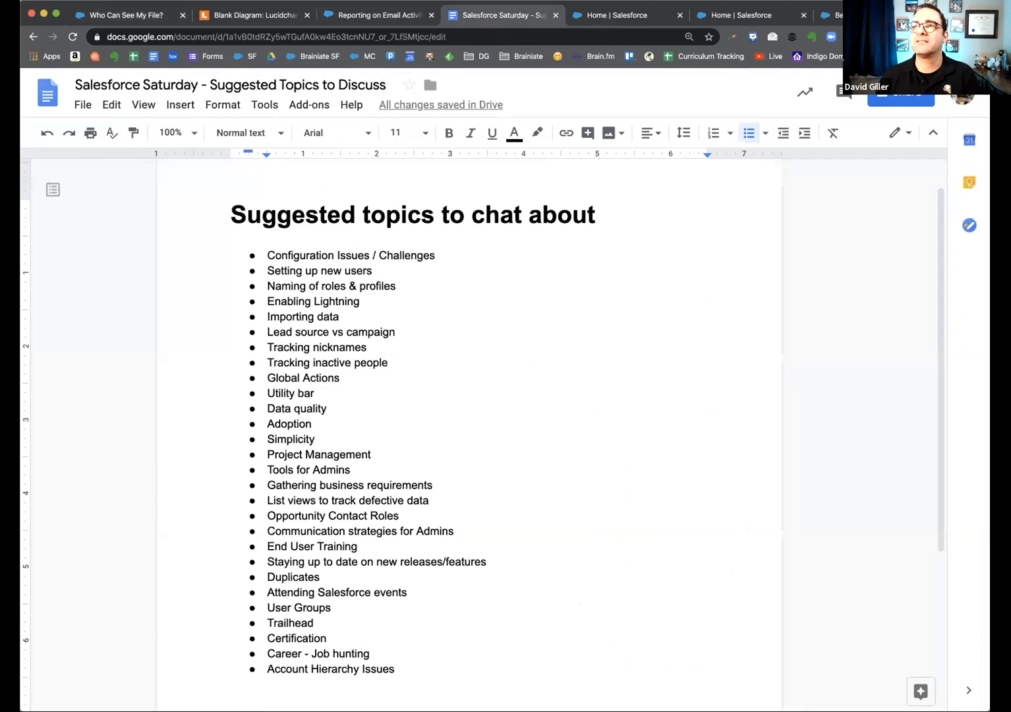
{"action": "left_click", "coordinate": [495, 15]}
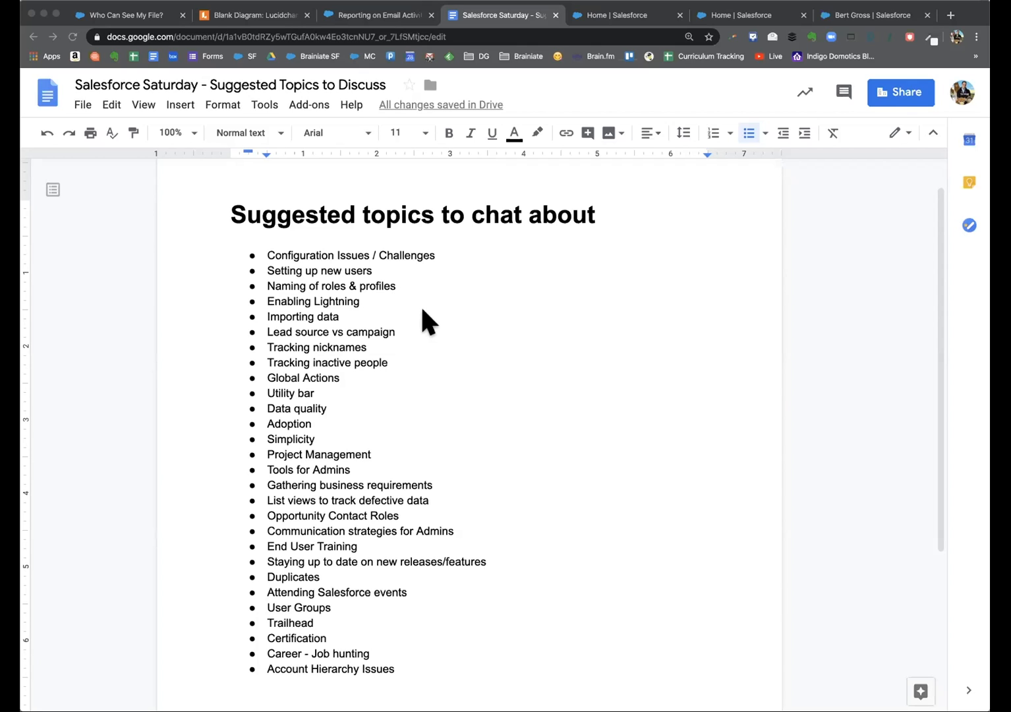
{"action": "left_click", "coordinate": [180, 196]}
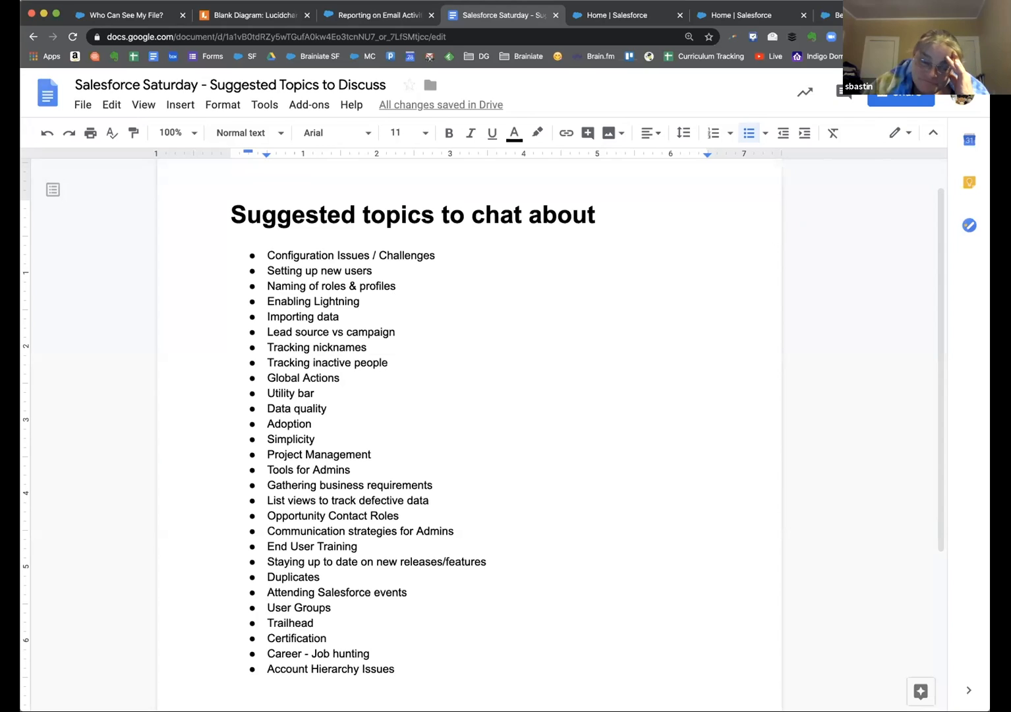
- Log out of the brainiatenonprofitdemo Salesforce org showing the contact record and close its page
{"action": "key", "text": "super+t"}
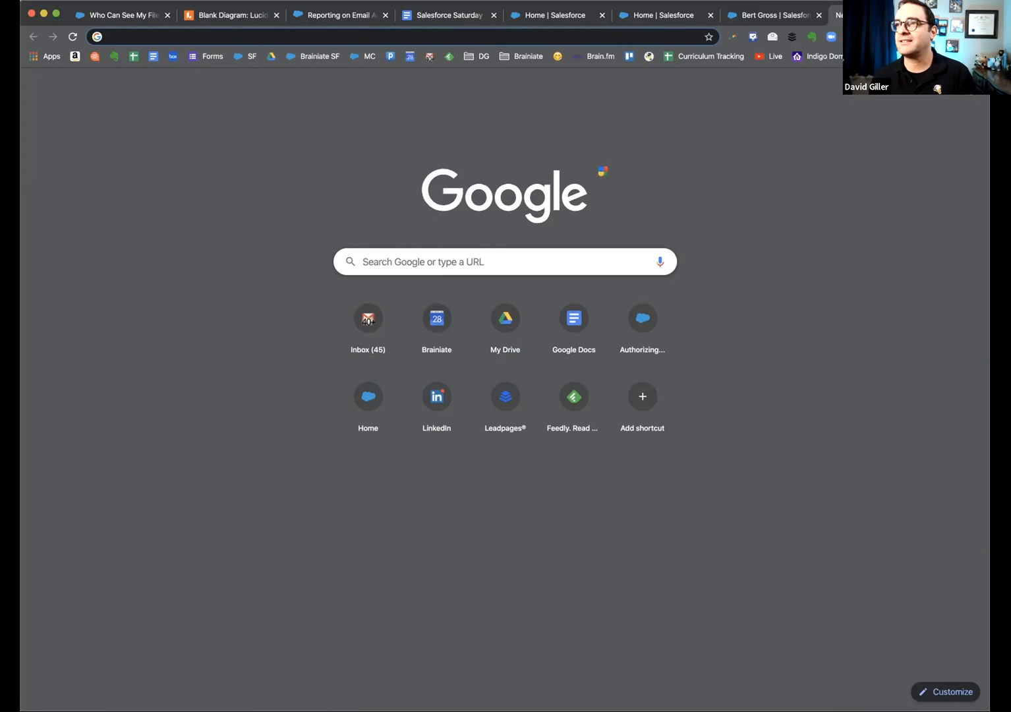
{"action": "key", "text": "super+w"}
{"action": "left_click", "coordinate": [781, 16]}
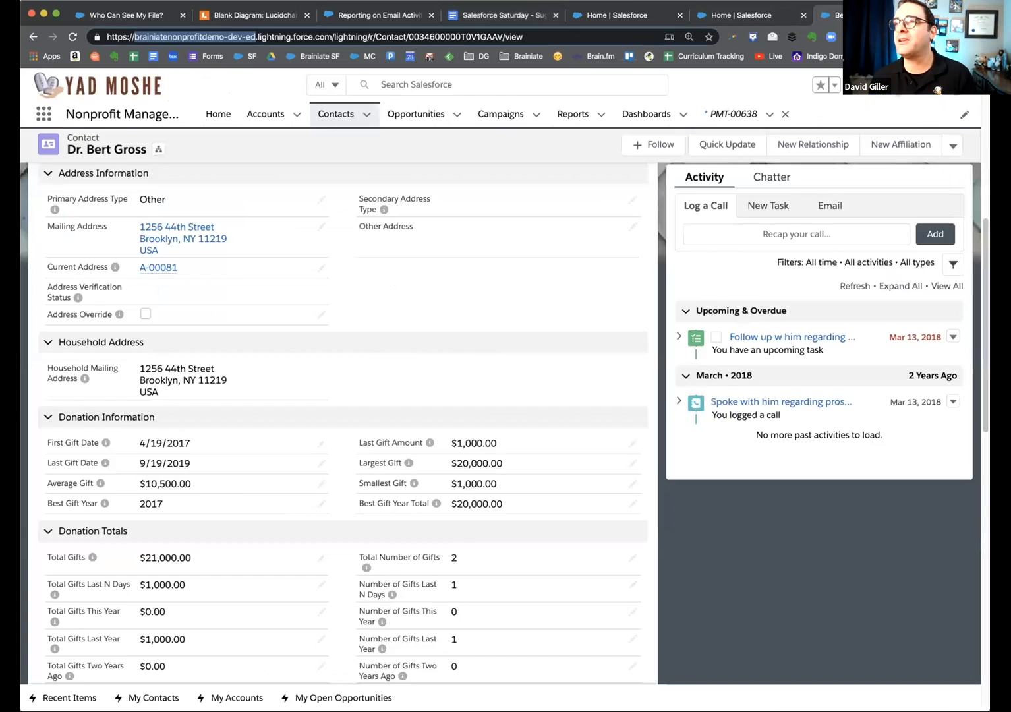
{"action": "left_click", "coordinate": [959, 98]}
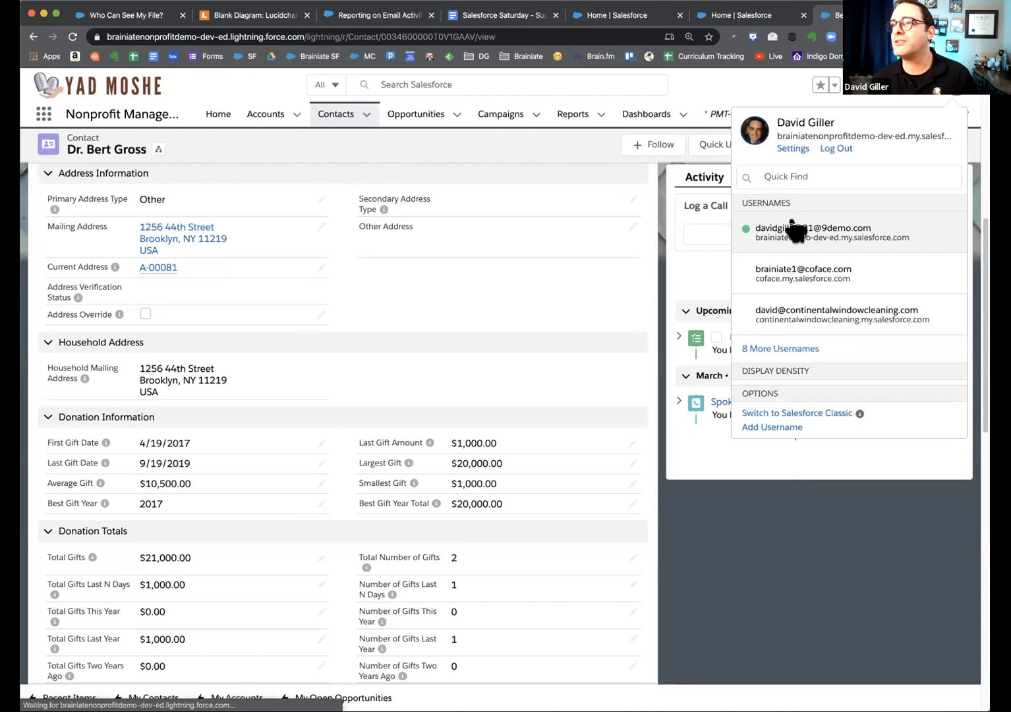
{"action": "left_click", "coordinate": [833, 149]}
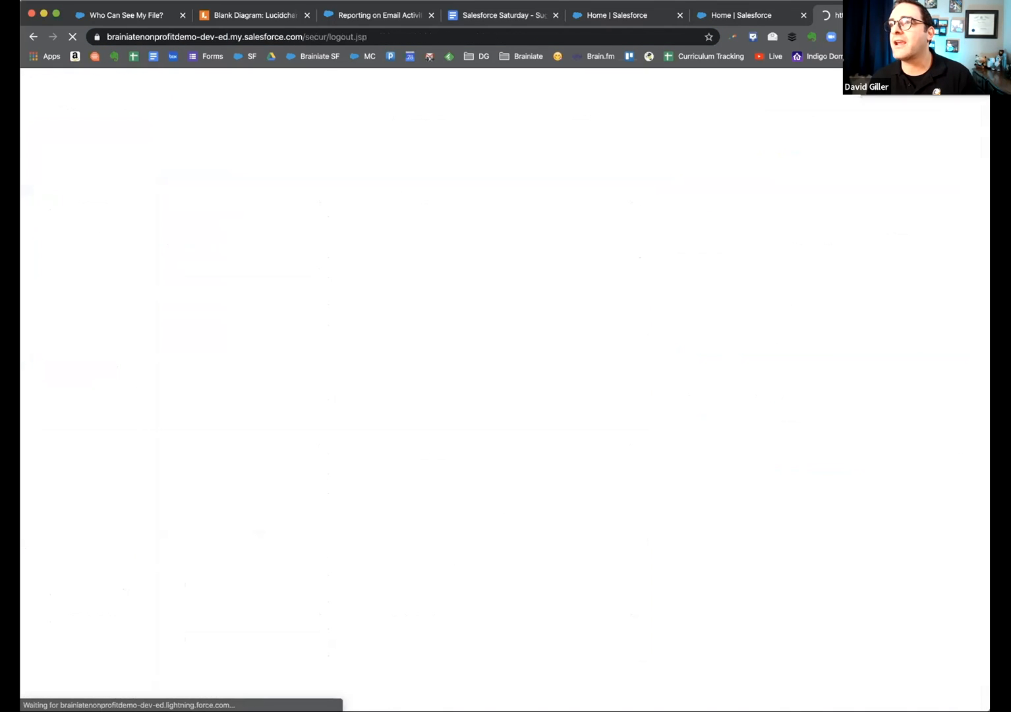
{"action": "key", "text": "super+w"}
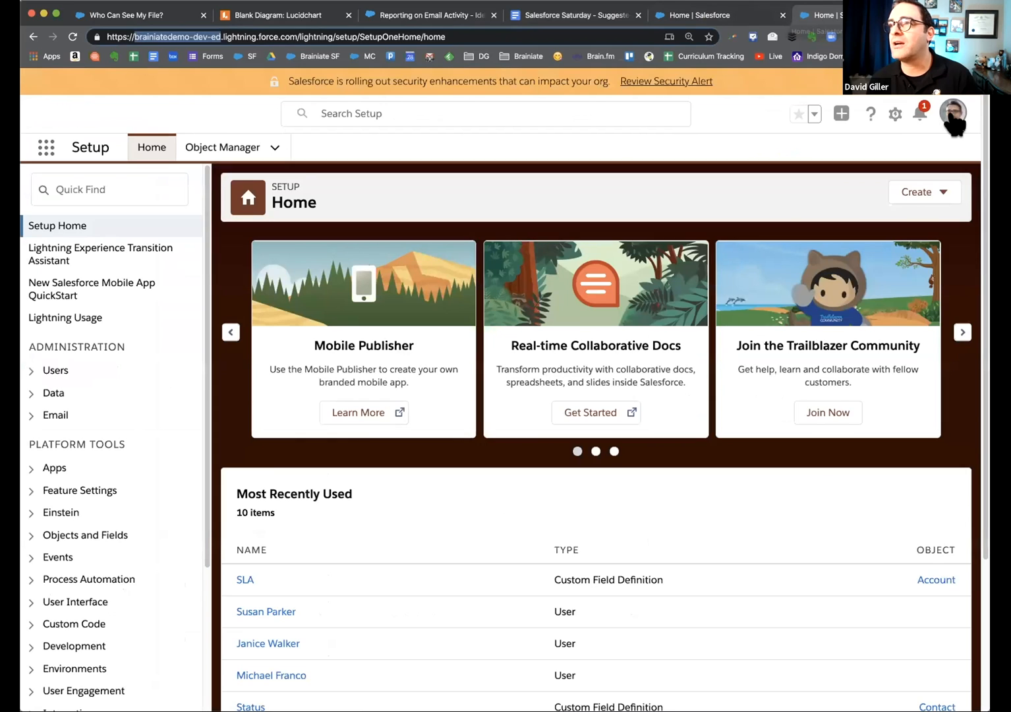
- Log out of the brainiatedemo Salesforce org and close its Setup and Home pages
{"action": "left_click", "coordinate": [952, 112]}
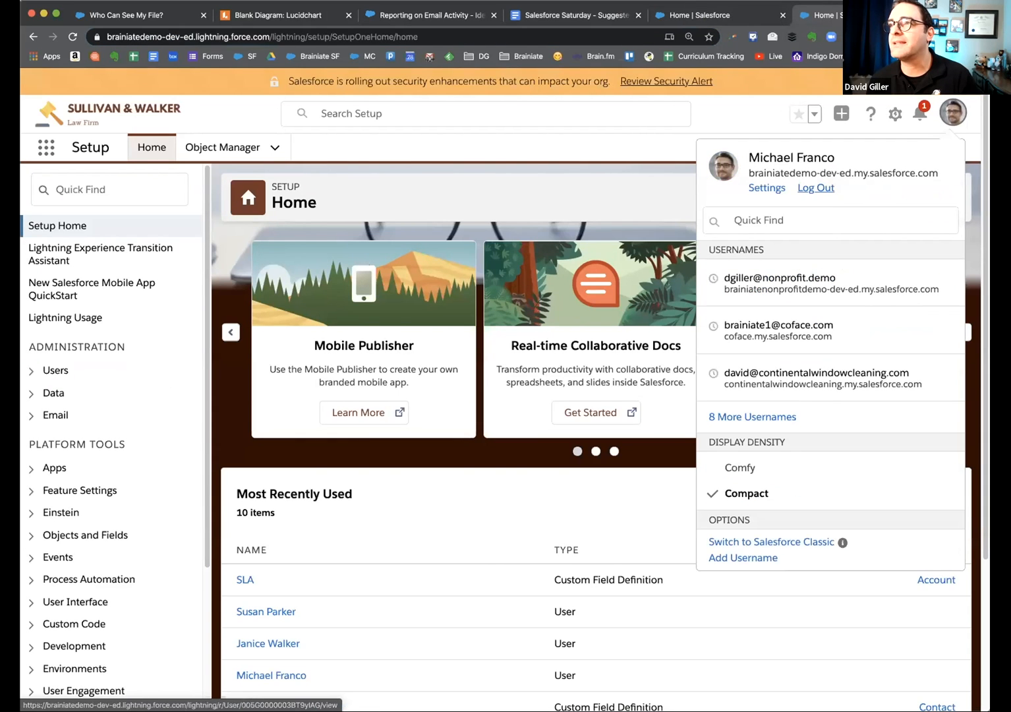
{"action": "left_click", "coordinate": [816, 188]}
{"action": "key", "text": "super+w"}
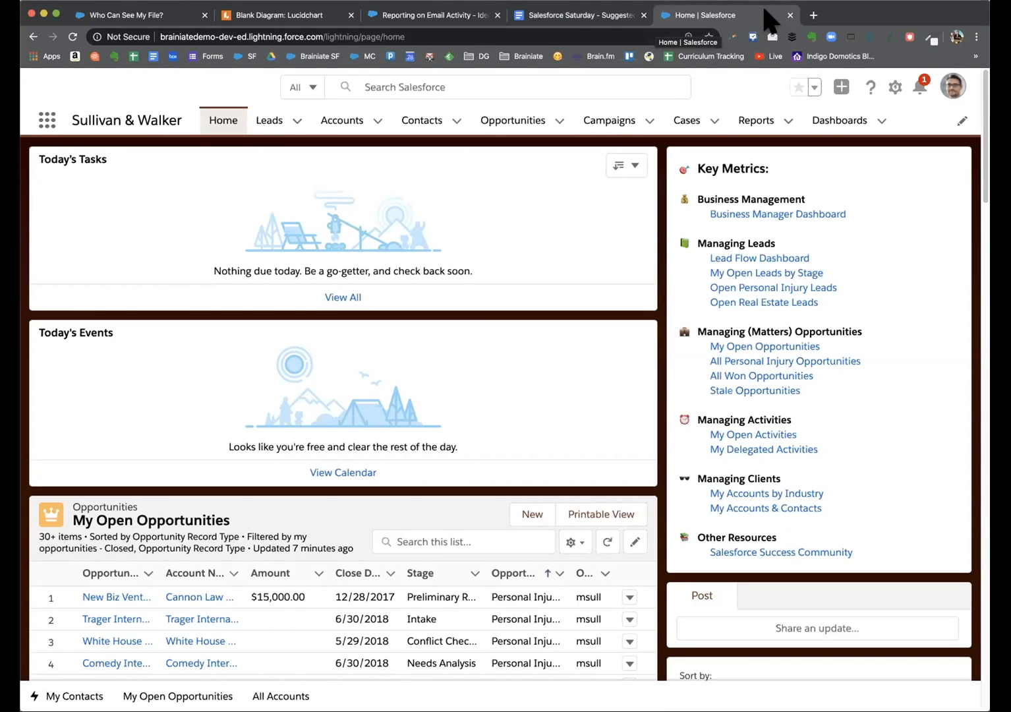
{"action": "key", "text": "super+w"}
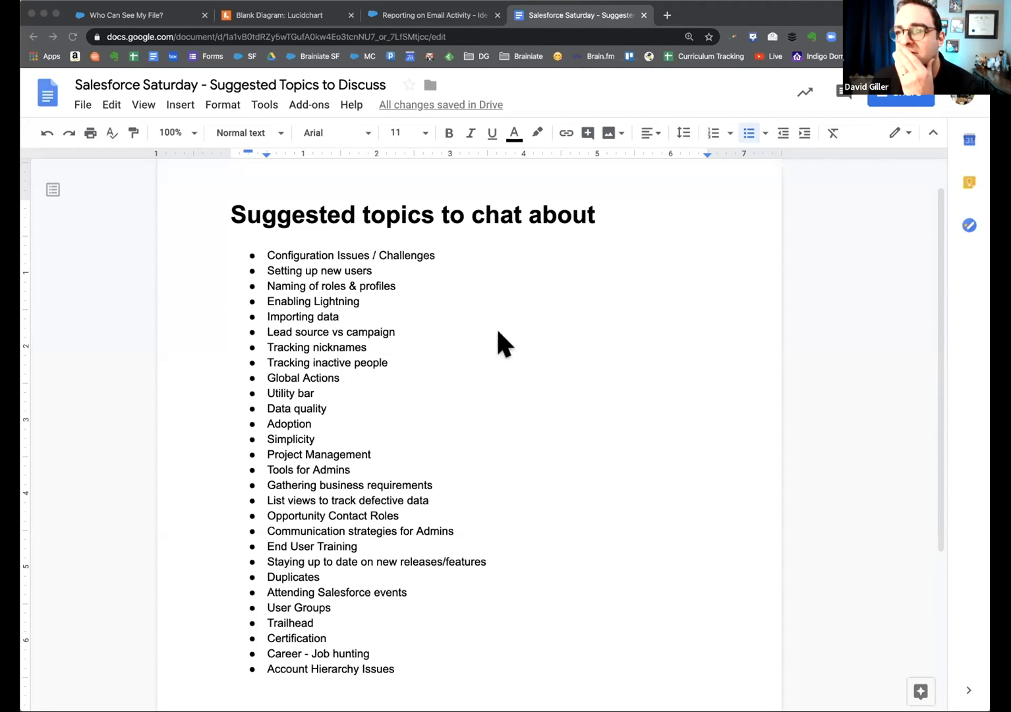
- Bring the Trailblazer Community page into the browser window and log in with Salesforce, filling in the account password
{"action": "left_click", "coordinate": [456, 378]}
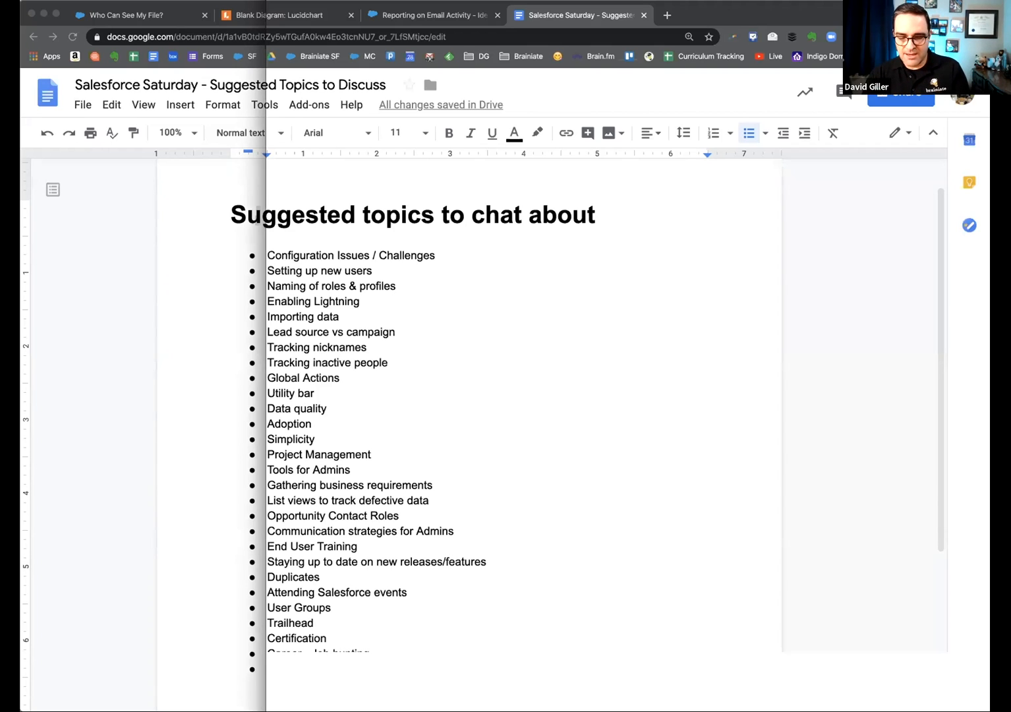
{"action": "left_click_drag", "start_coordinate": [671, 58], "coordinate": [225, 13]}
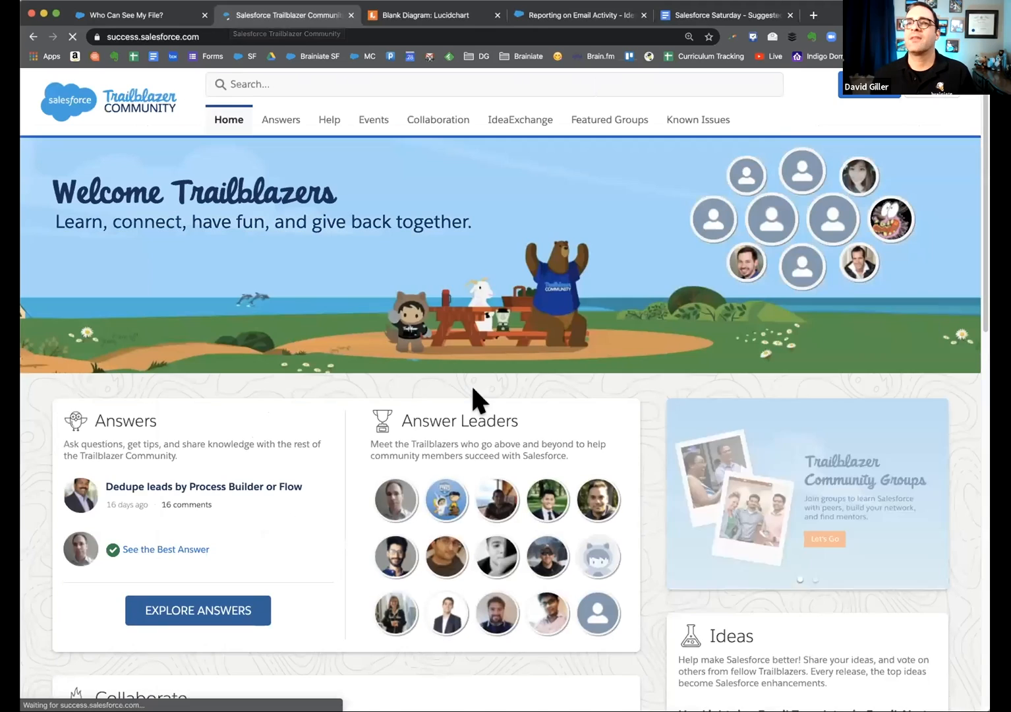
{"action": "left_click", "coordinate": [921, 99]}
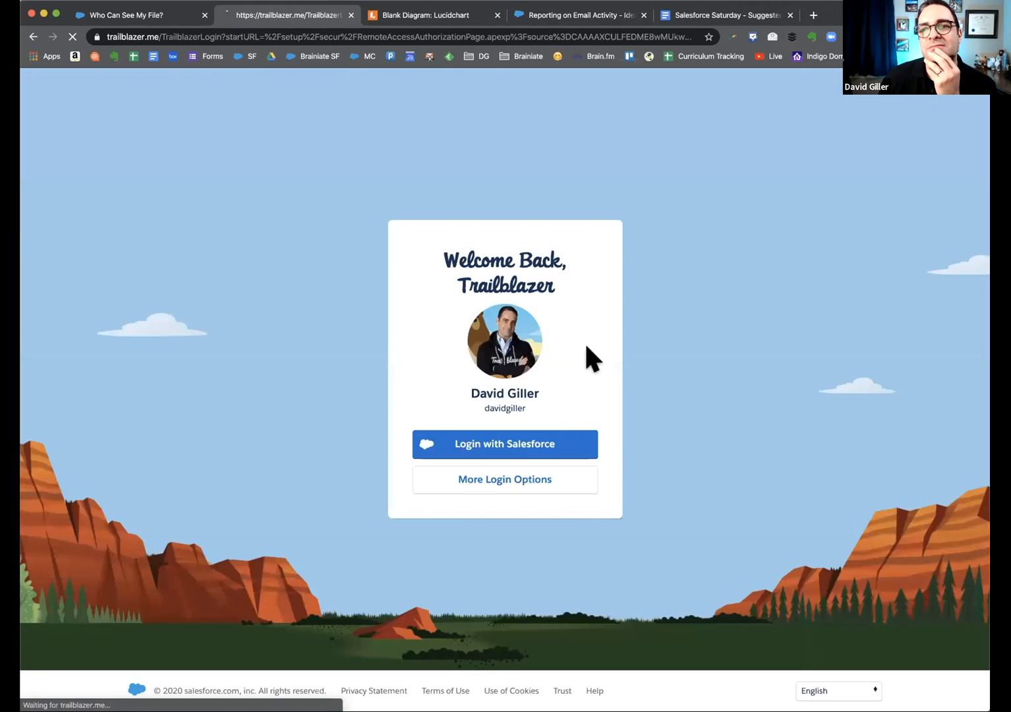
{"action": "left_click", "coordinate": [504, 453]}
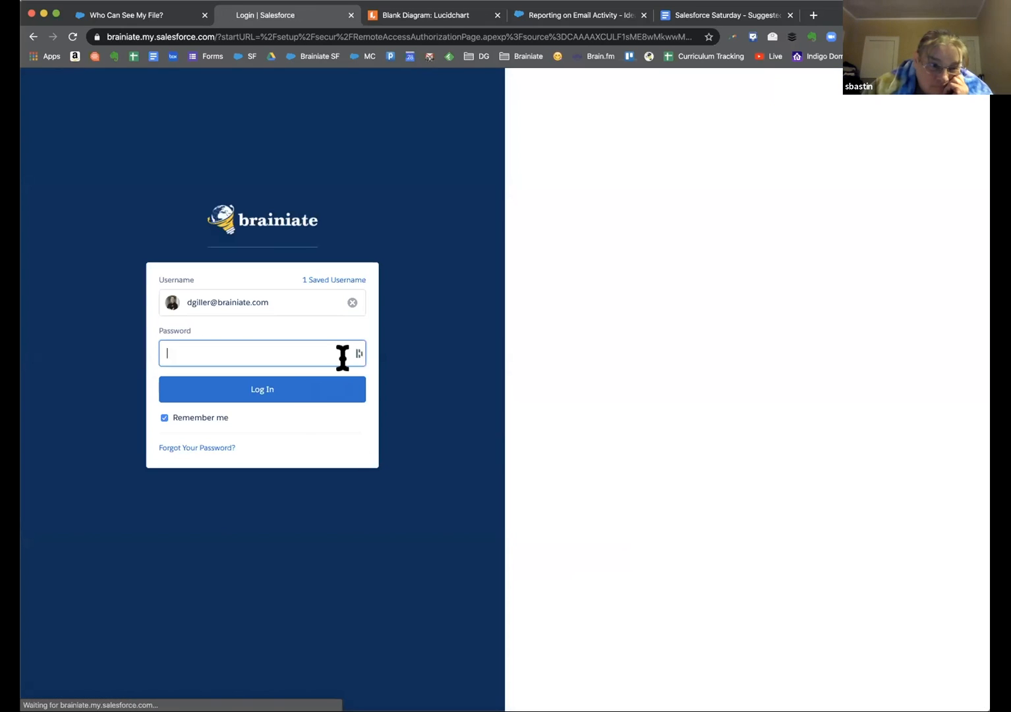
{"action": "left_click", "coordinate": [353, 344]}
{"action": "left_click", "coordinate": [262, 431]}
{"action": "left_click", "coordinate": [265, 393]}
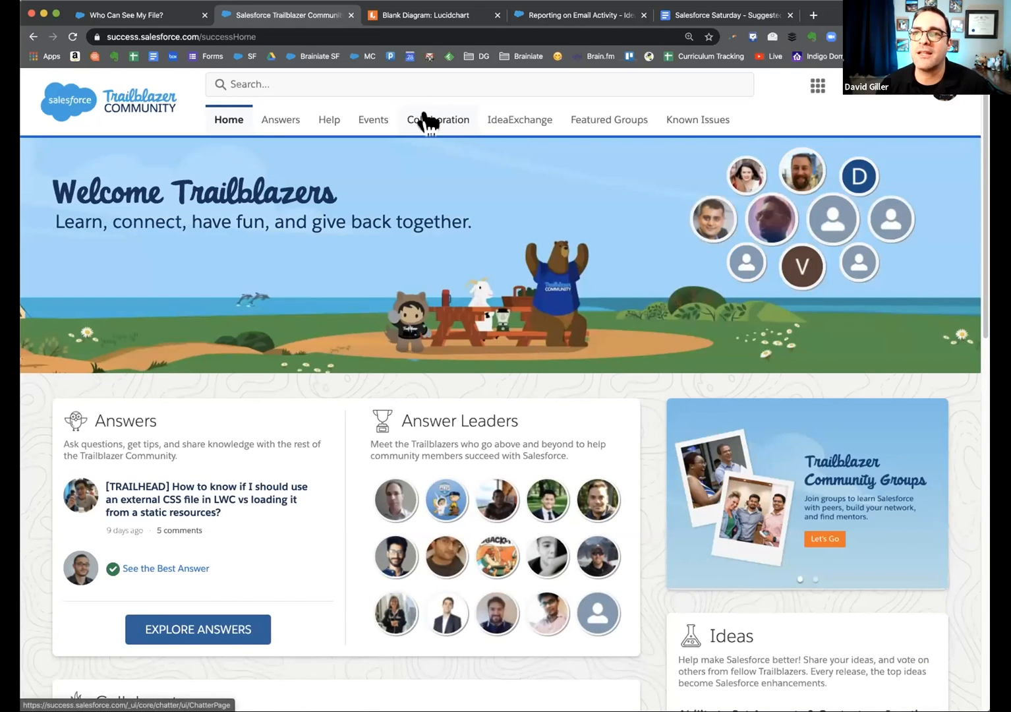
- Search the Collaboration groups for "rel", open the Release Readiness Trailblazers group and select its web address
{"action": "left_click", "coordinate": [425, 120]}
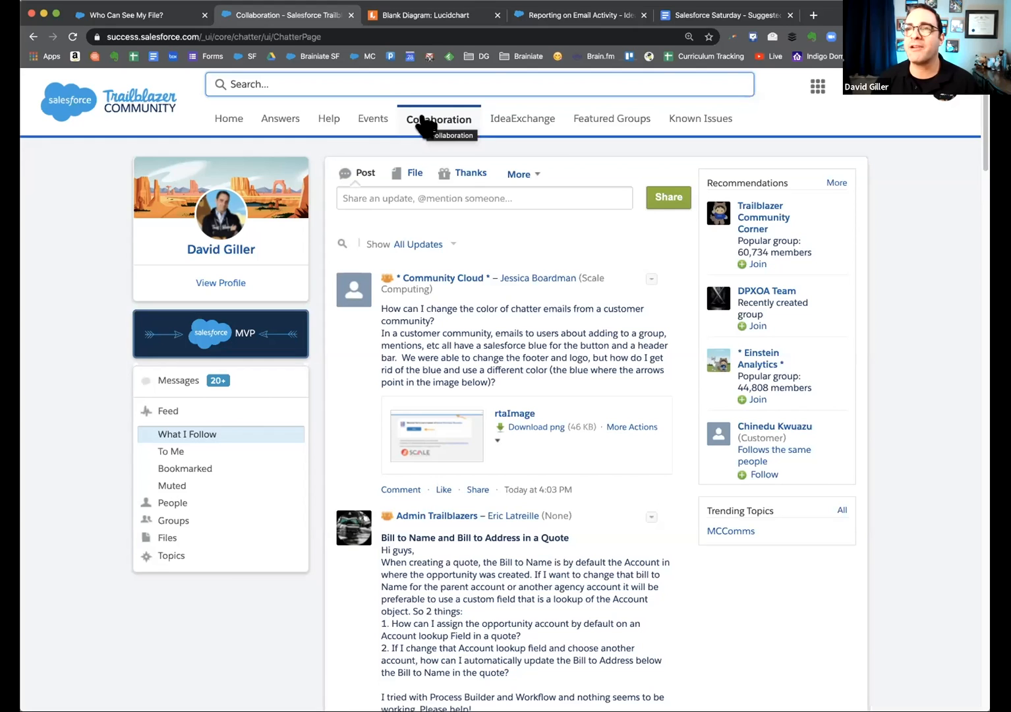
{"action": "left_click", "coordinate": [425, 124]}
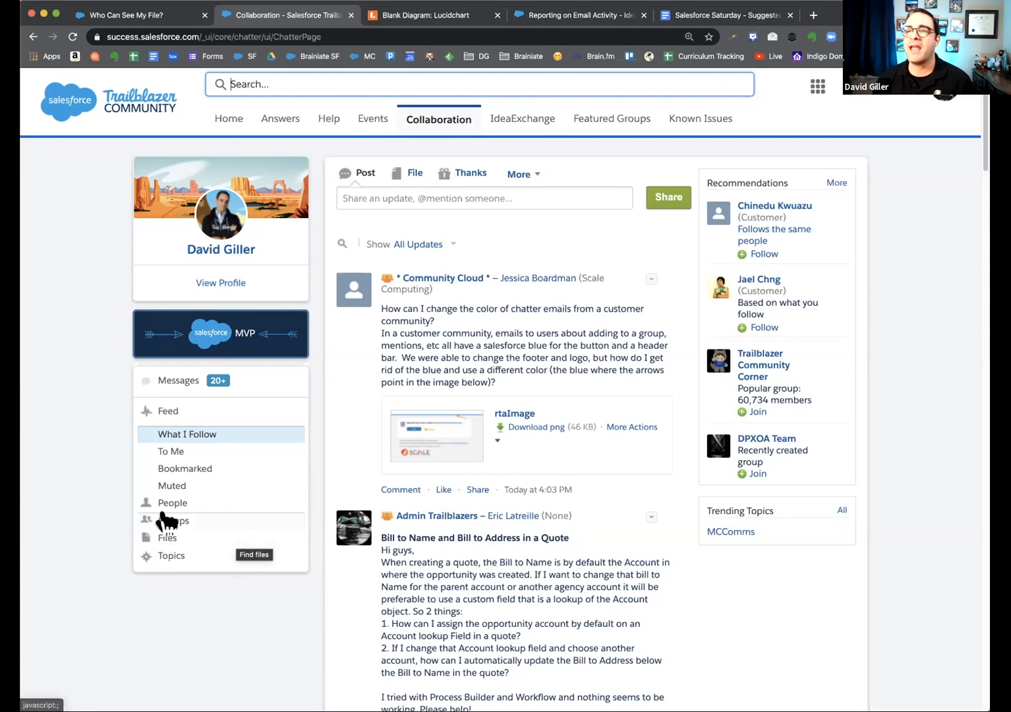
{"action": "left_click", "coordinate": [163, 520]}
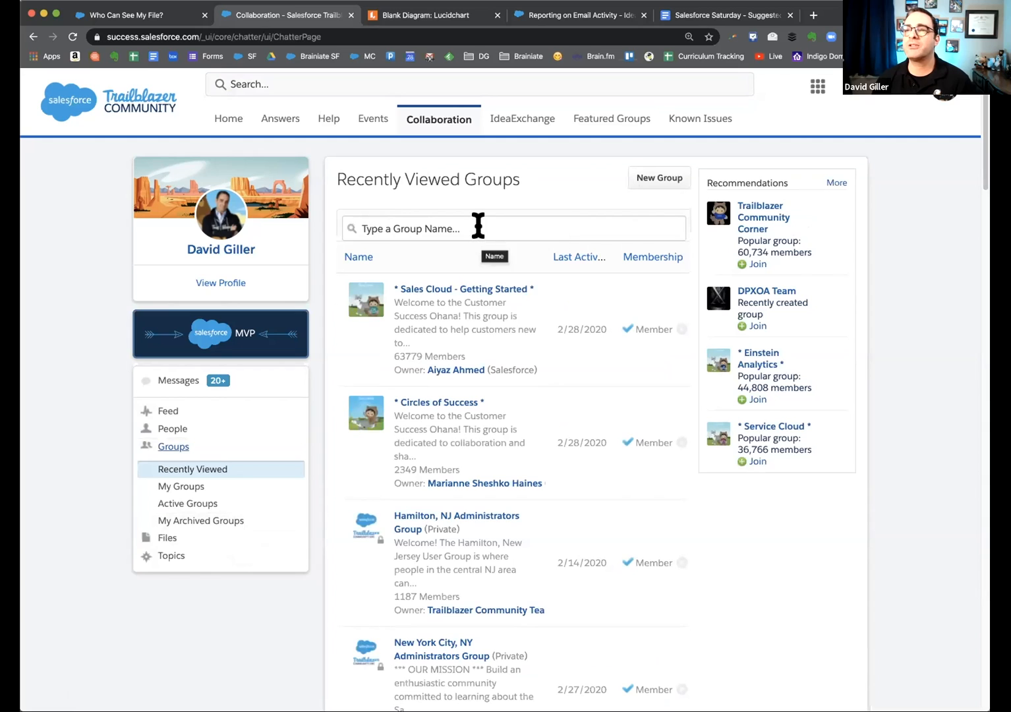
{"action": "left_click", "coordinate": [478, 226]}
{"action": "type", "text": "rel"}
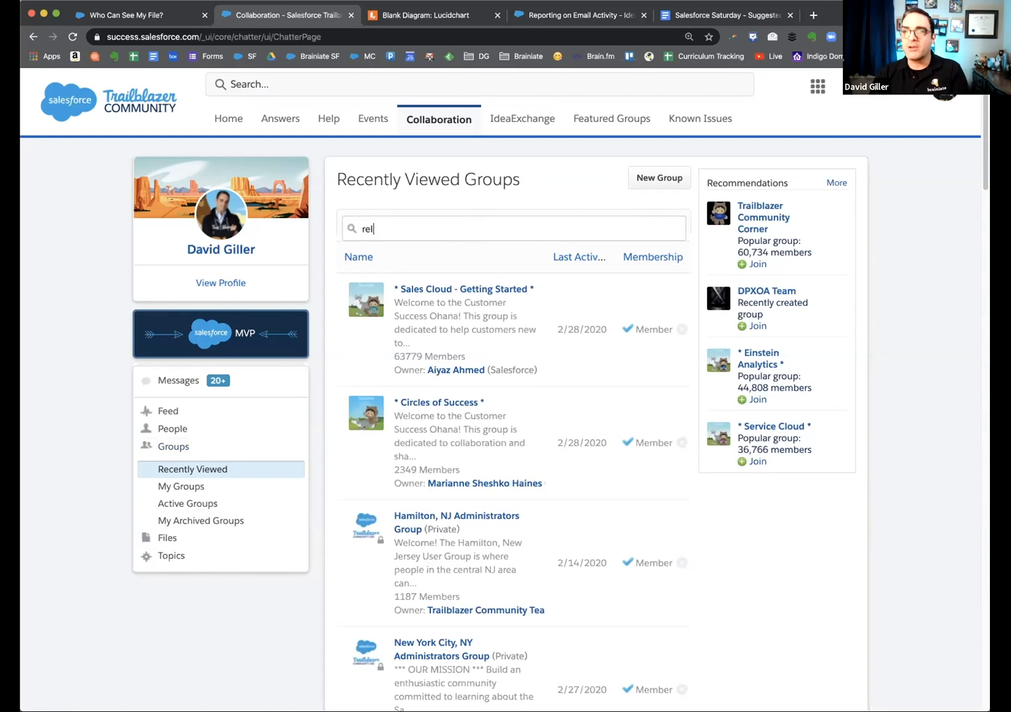
{"action": "left_click", "coordinate": [471, 296]}
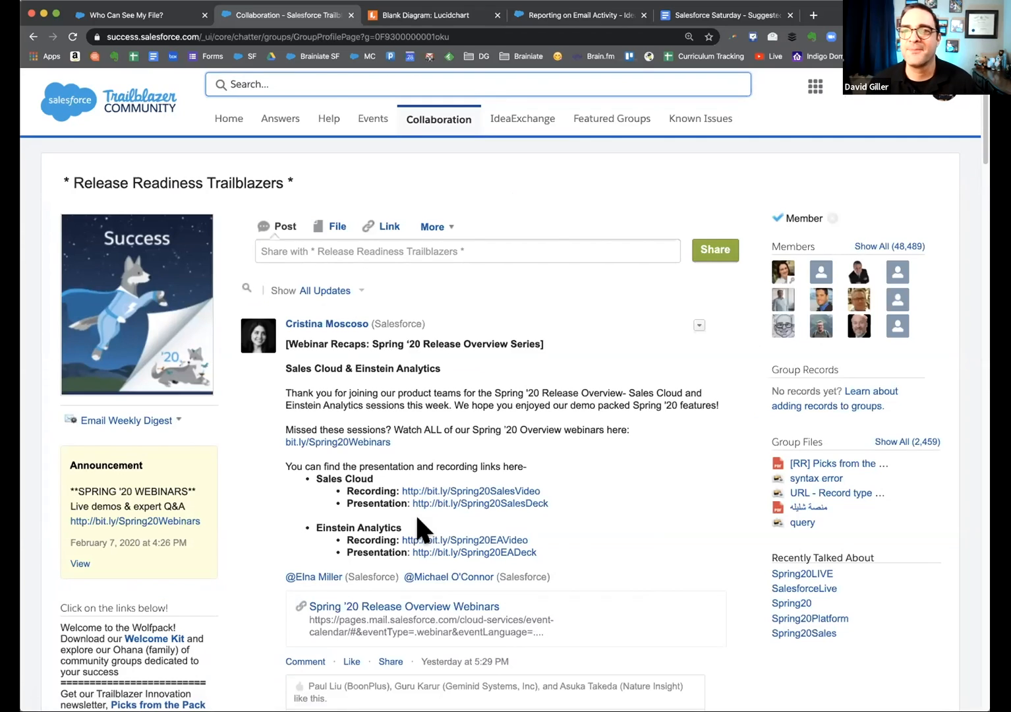
{"action": "left_click", "coordinate": [480, 31]}
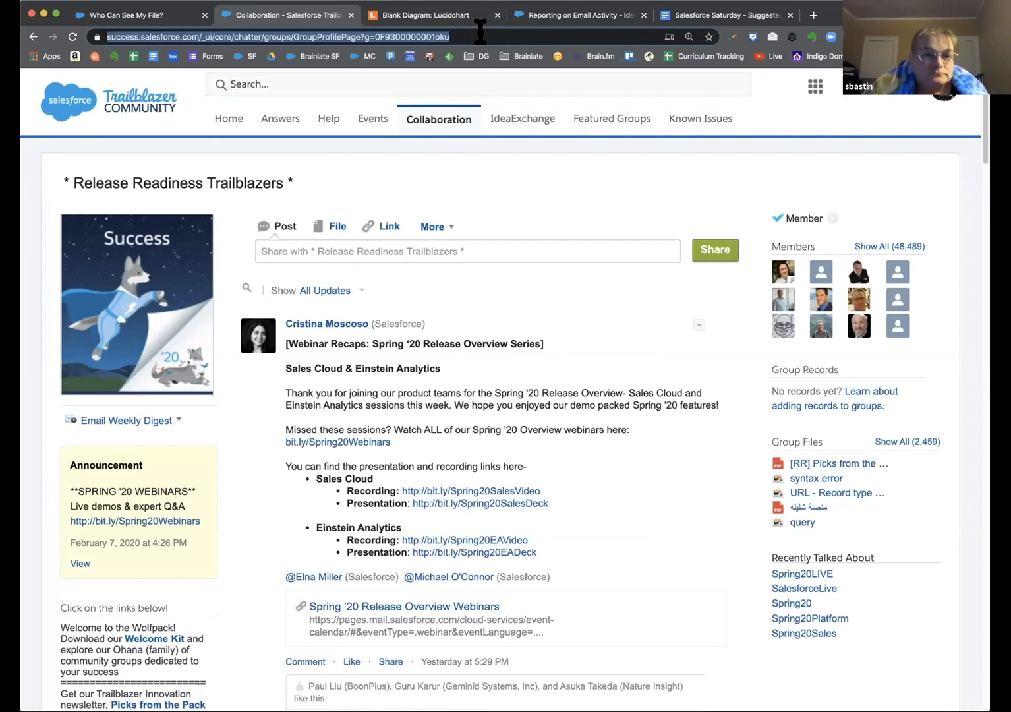
{"action": "key", "text": "super+Tab"}
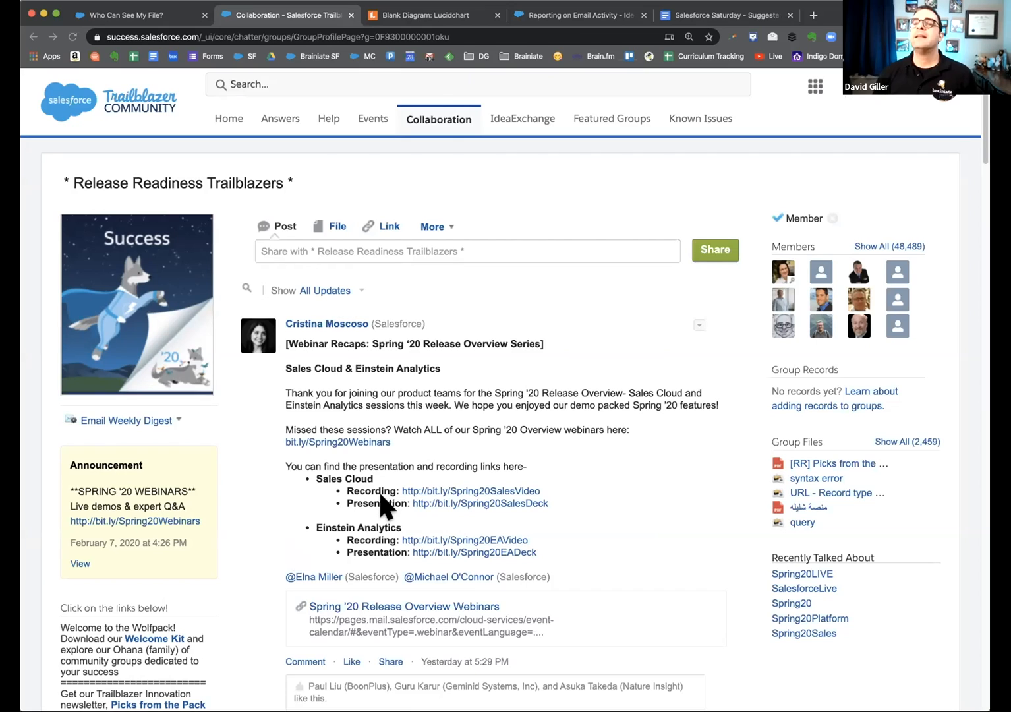
- Examine the Release Readiness Trailblazers group's posts, release learning links, Spring '20 Resources and Previous Releases lists
{"action": "scroll", "coordinate": [379, 495], "scroll_direction": "down", "scroll_amount": 1}
{"action": "scroll", "coordinate": [387, 507], "scroll_direction": "down", "scroll_amount": 1}
{"action": "scroll", "coordinate": [387, 508], "scroll_direction": "up", "scroll_amount": 2}
{"action": "scroll", "coordinate": [387, 507], "scroll_direction": "down", "scroll_amount": 5}
{"action": "scroll", "coordinate": [385, 506], "scroll_direction": "down", "scroll_amount": 5}
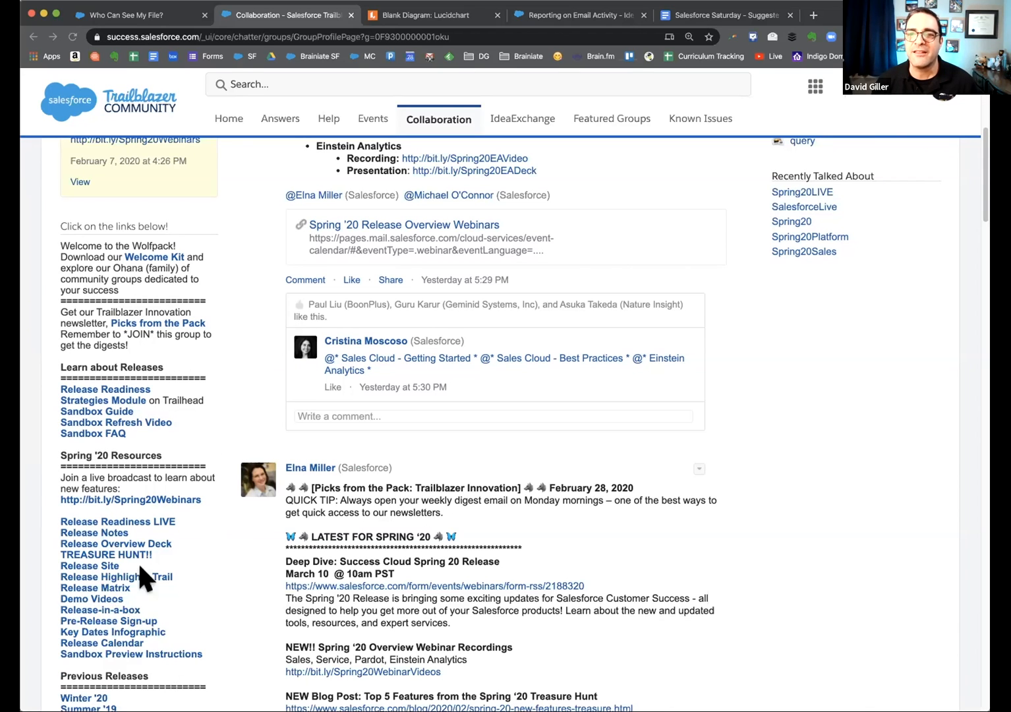
{"action": "scroll", "coordinate": [343, 544], "scroll_direction": "up", "scroll_amount": 10}
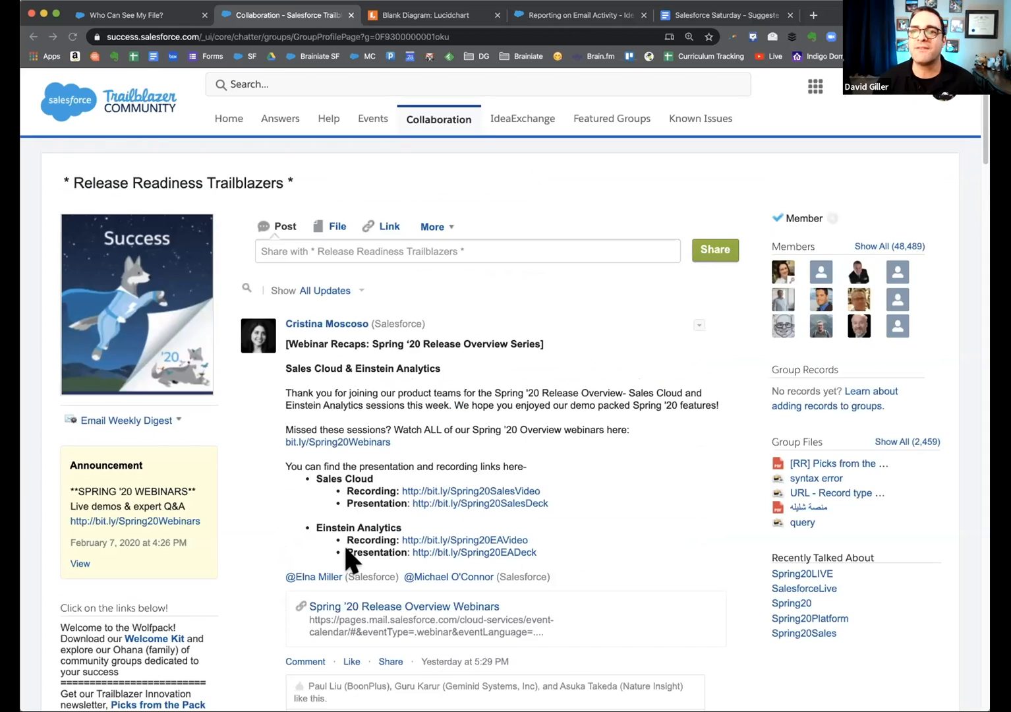
{"action": "scroll", "coordinate": [445, 588], "scroll_direction": "down", "scroll_amount": 1}
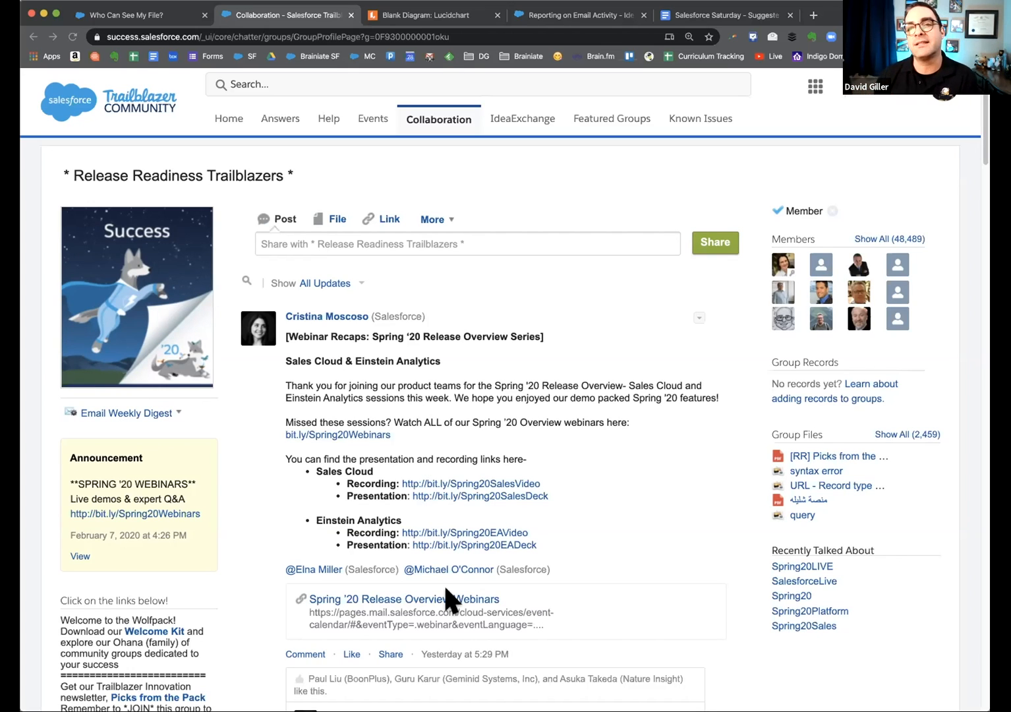
{"action": "scroll", "coordinate": [466, 545], "scroll_direction": "down", "scroll_amount": 5}
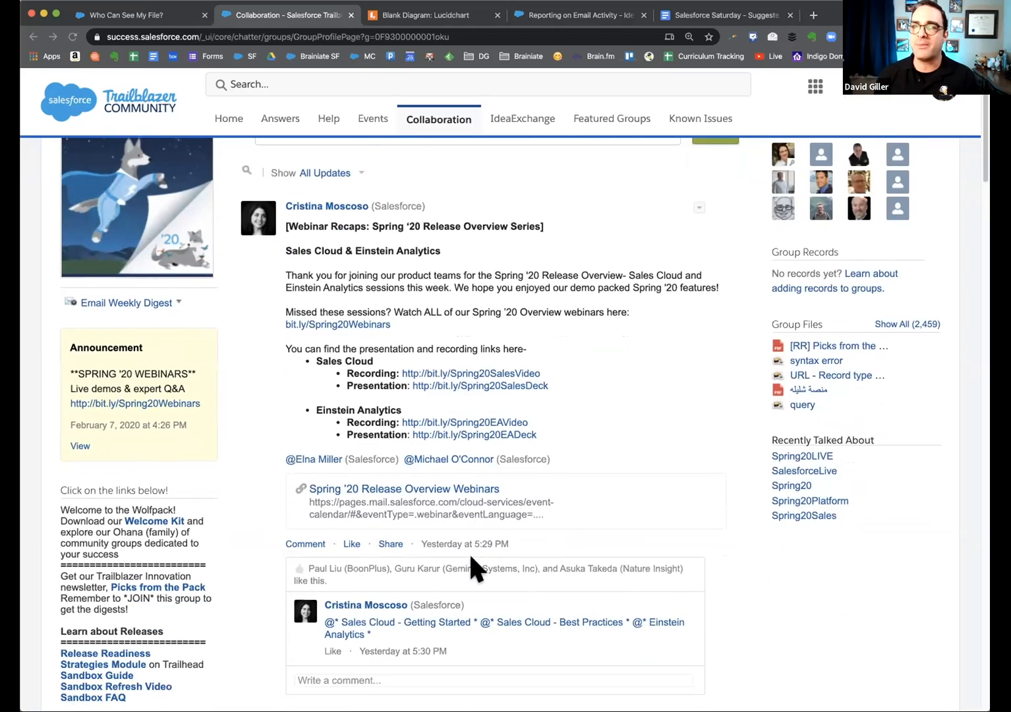
{"action": "scroll", "coordinate": [469, 547], "scroll_direction": "down", "scroll_amount": 7}
{"action": "scroll", "coordinate": [474, 563], "scroll_direction": "down", "scroll_amount": 5}
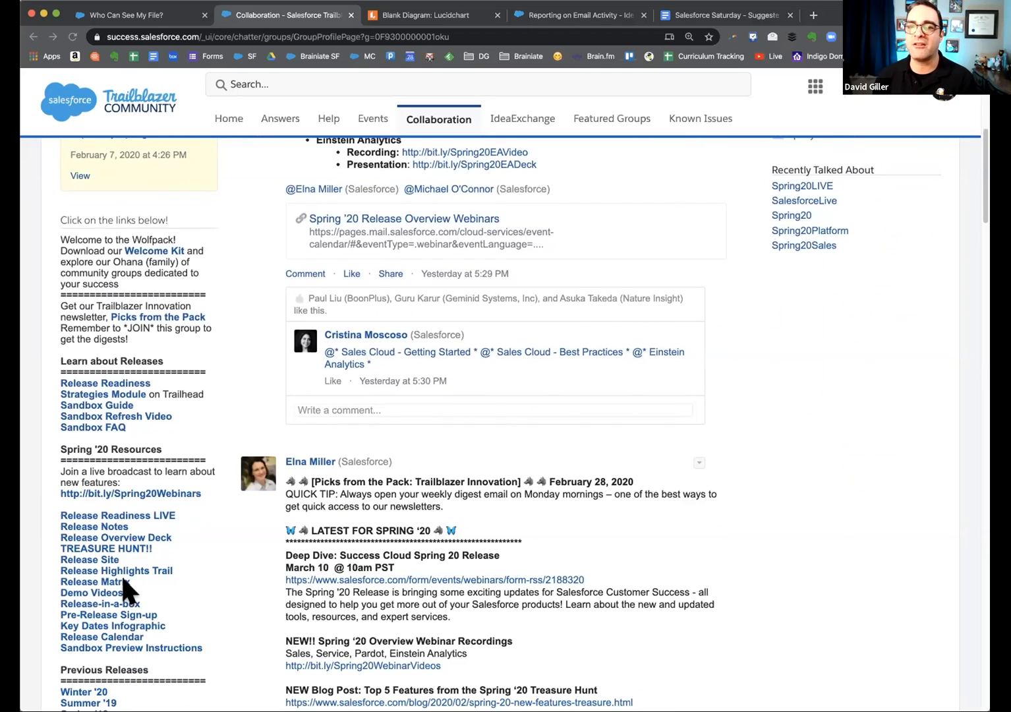
{"action": "scroll", "coordinate": [123, 581], "scroll_direction": "down", "scroll_amount": 5}
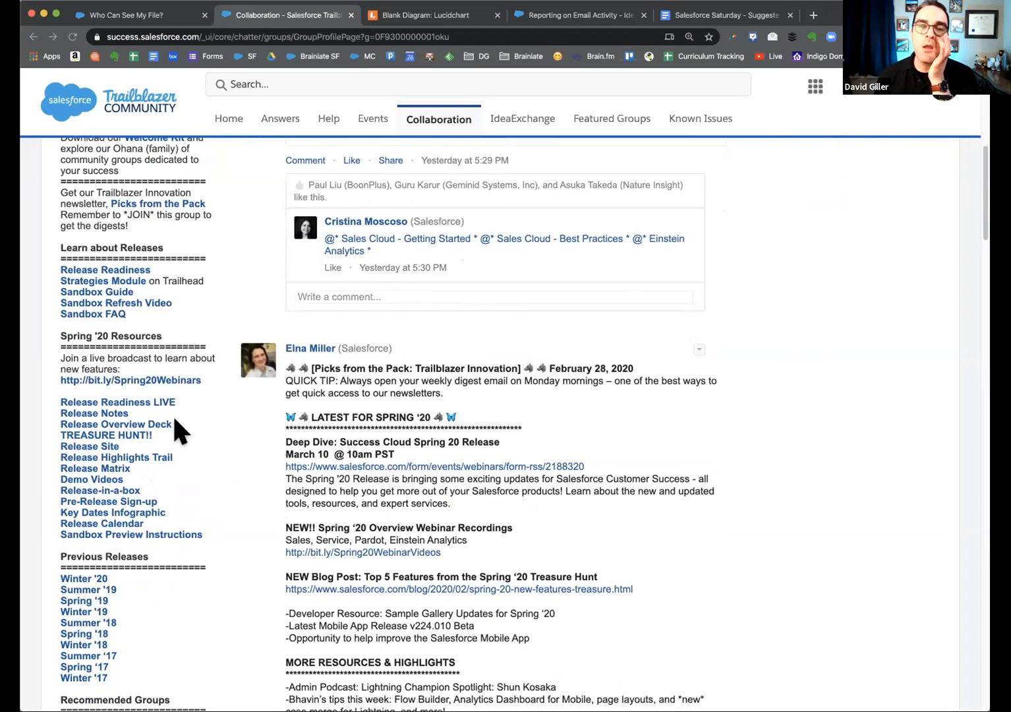
{"action": "scroll", "coordinate": [175, 420], "scroll_direction": "down", "scroll_amount": 1}
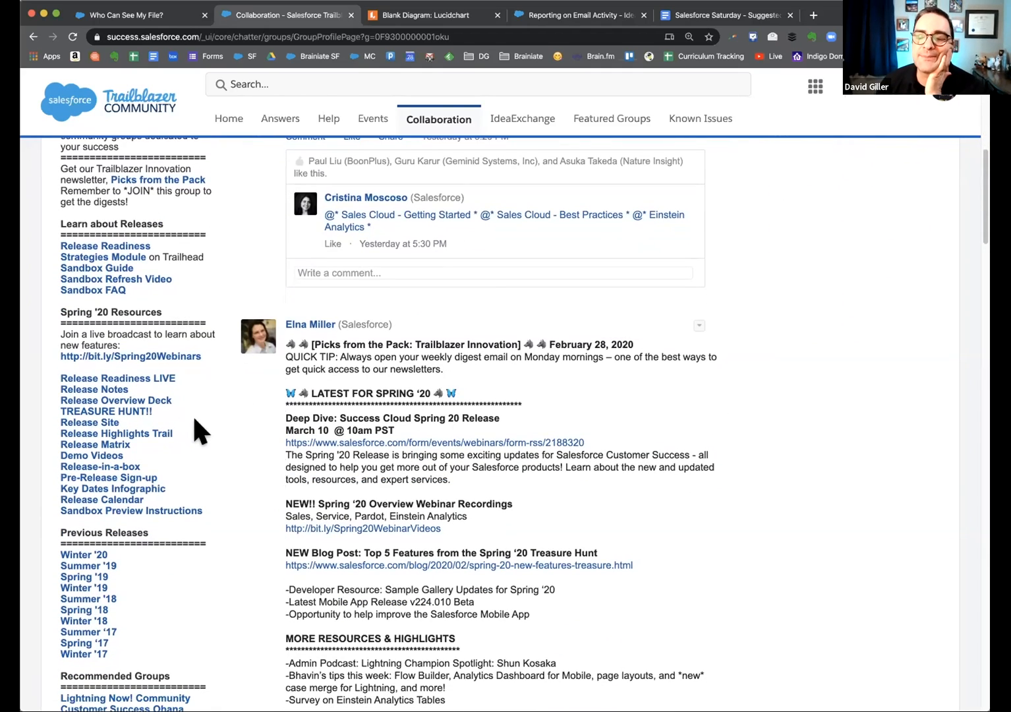
- Open the Release Readiness LIVE link from the Spring '20 Resources in a new tab and look over its video playlist
{"action": "scroll", "coordinate": [193, 414], "scroll_direction": "down", "scroll_amount": 2}
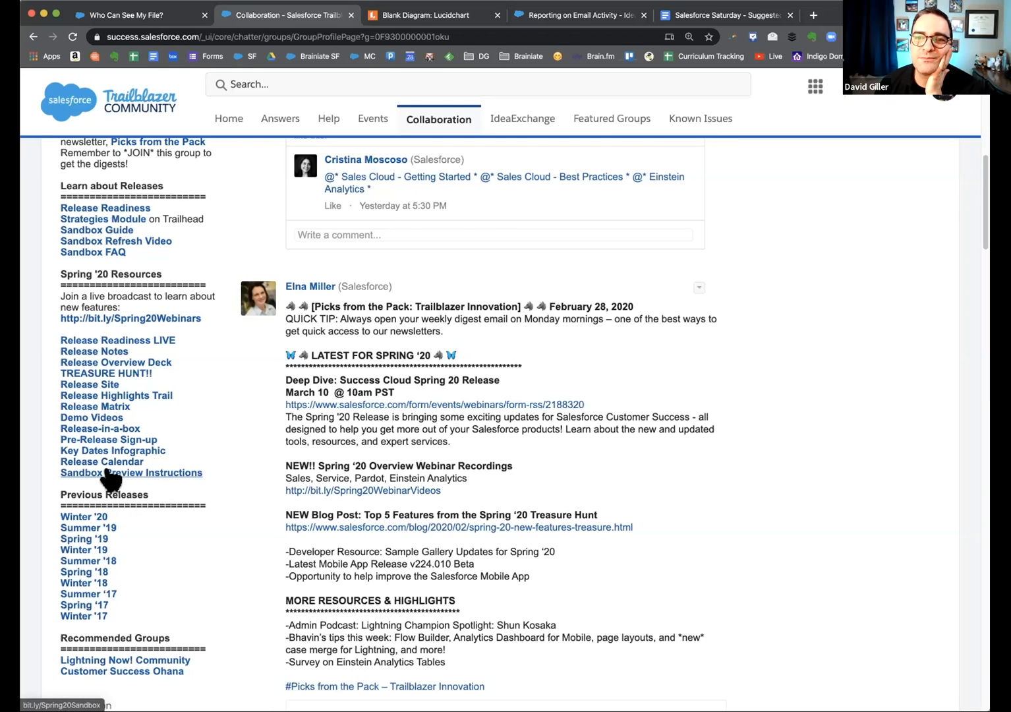
{"action": "right_click", "coordinate": [107, 339]}
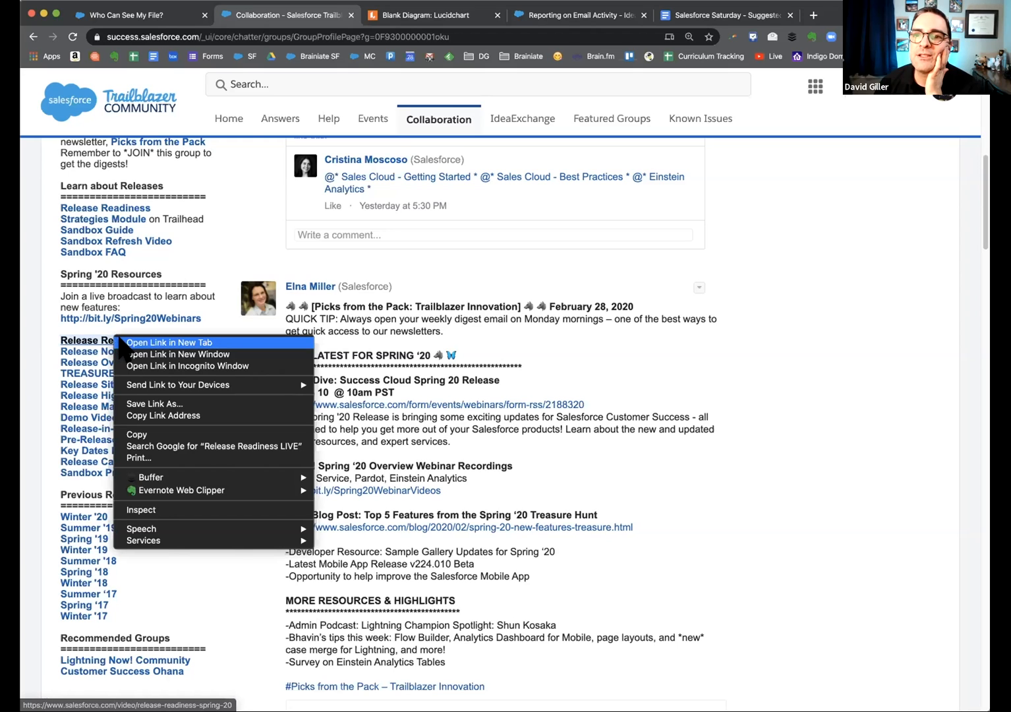
{"action": "left_click", "coordinate": [121, 342]}
{"action": "left_click", "coordinate": [399, 13]}
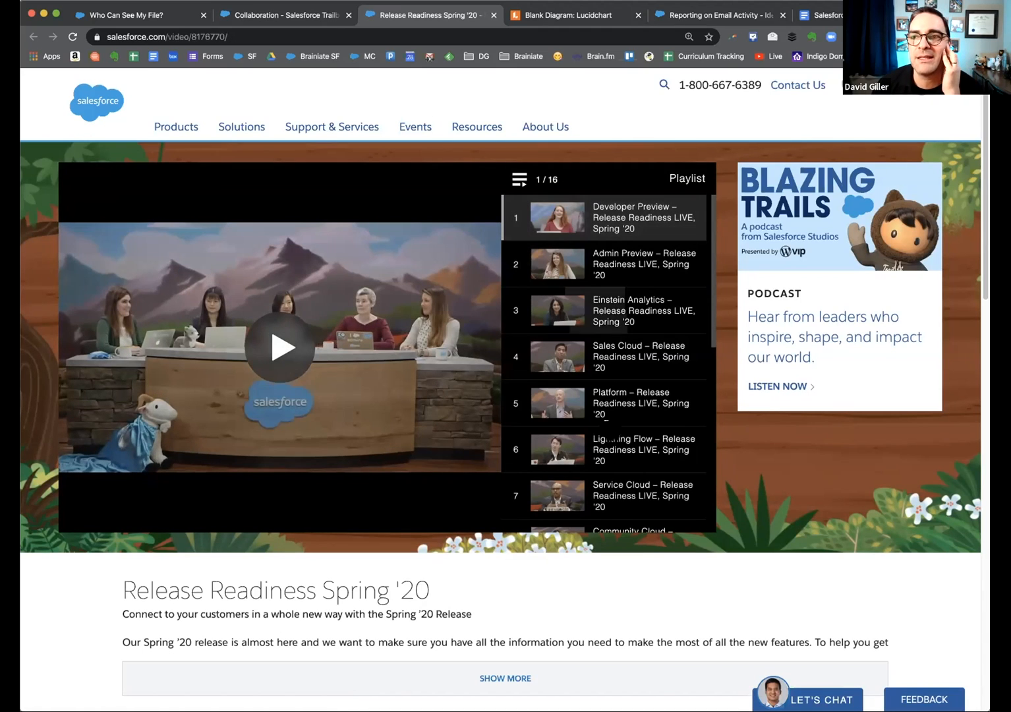
{"action": "scroll", "coordinate": [661, 448], "scroll_direction": "down", "scroll_amount": 1}
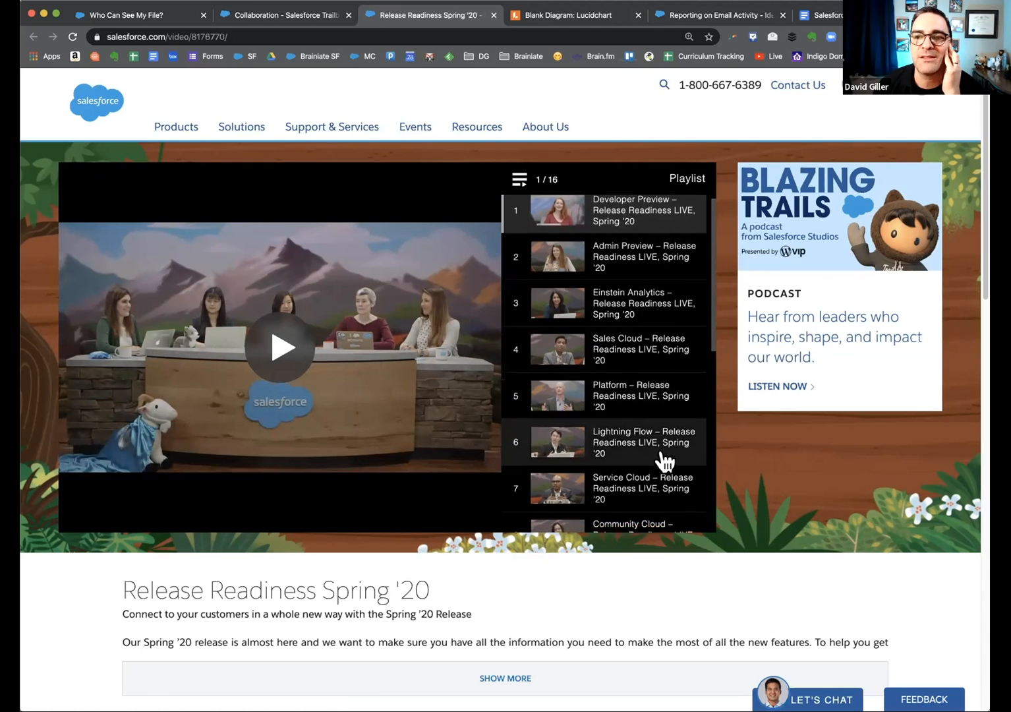
{"action": "scroll", "coordinate": [667, 464], "scroll_direction": "up", "scroll_amount": 1}
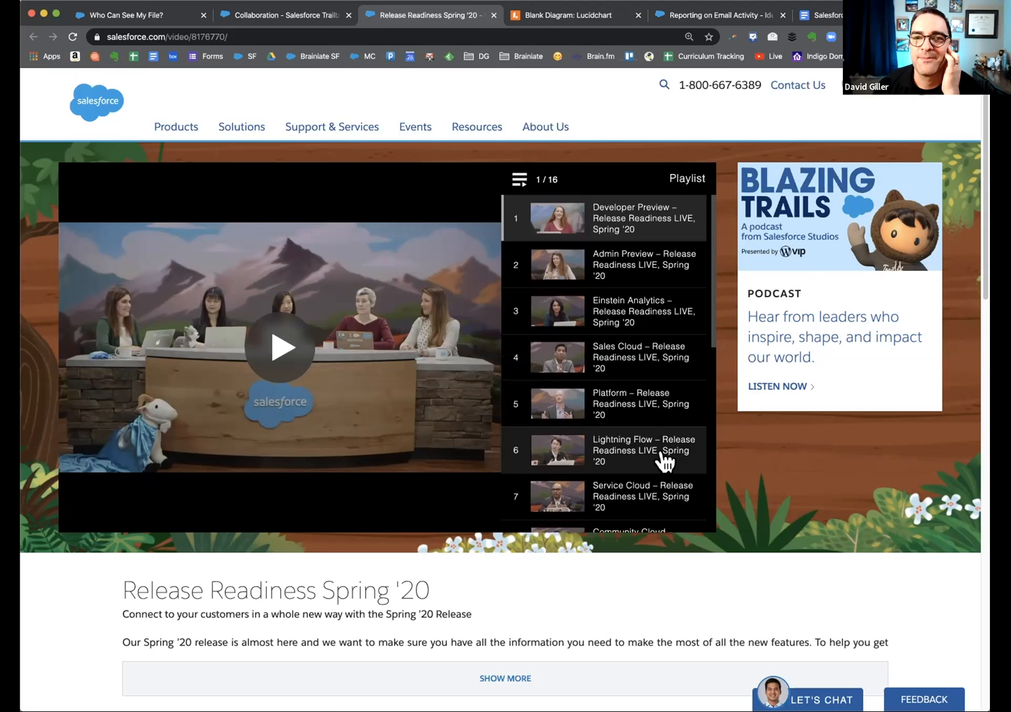
- Open the Release Overview Deck from the Release Readiness group page and try to download it from its file preview
{"action": "left_click", "coordinate": [285, 16]}
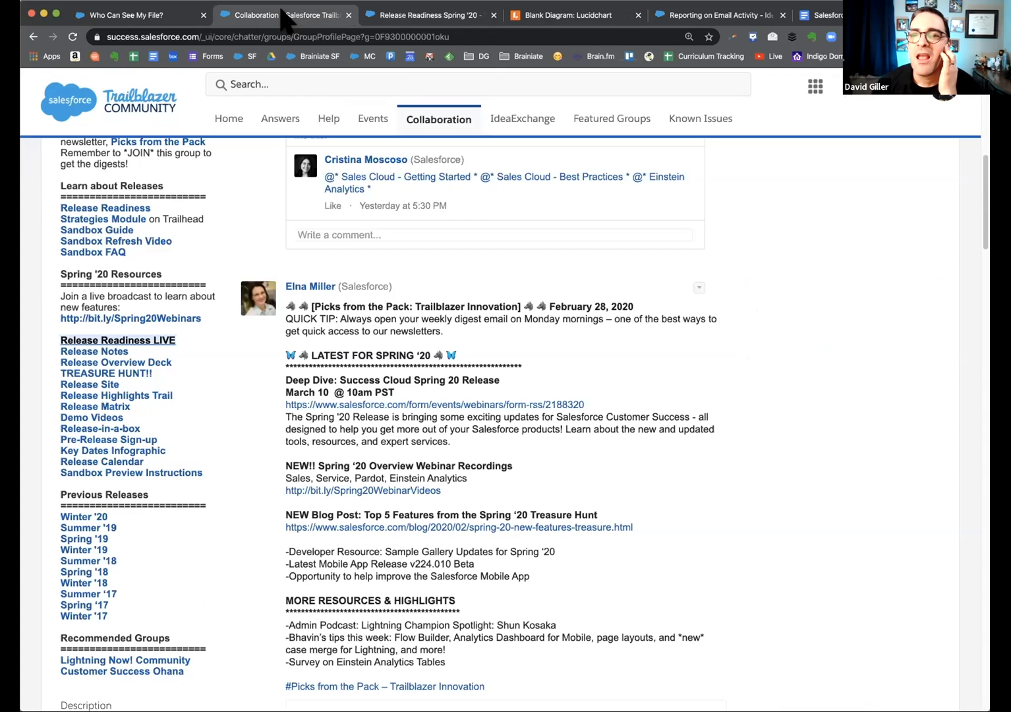
{"action": "left_click", "coordinate": [97, 362]}
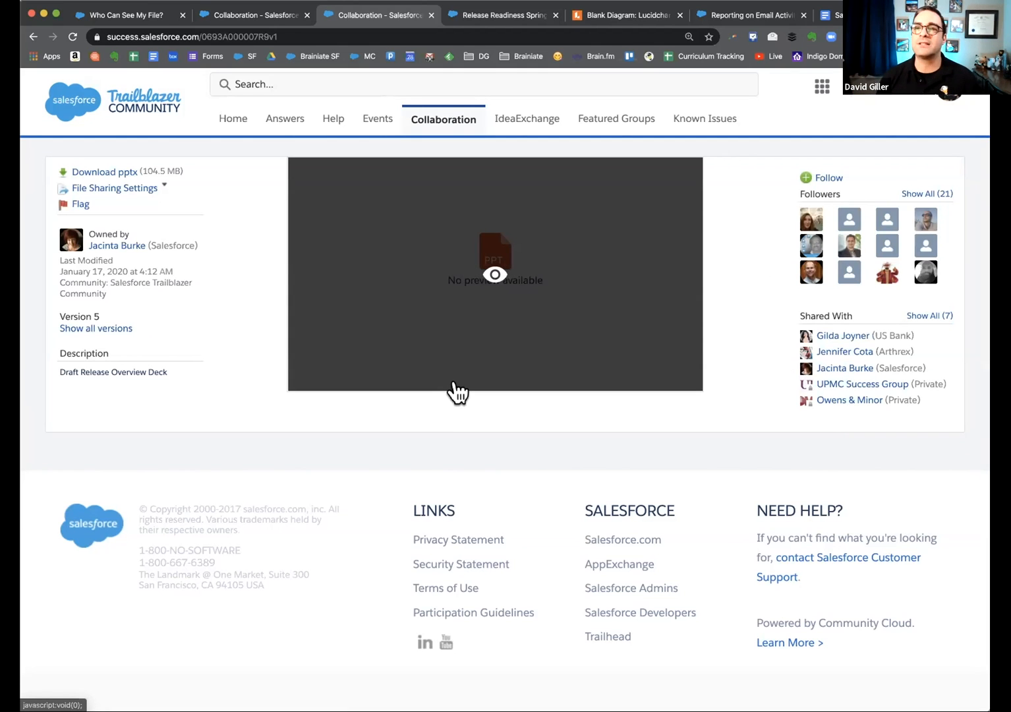
{"action": "left_click", "coordinate": [495, 276]}
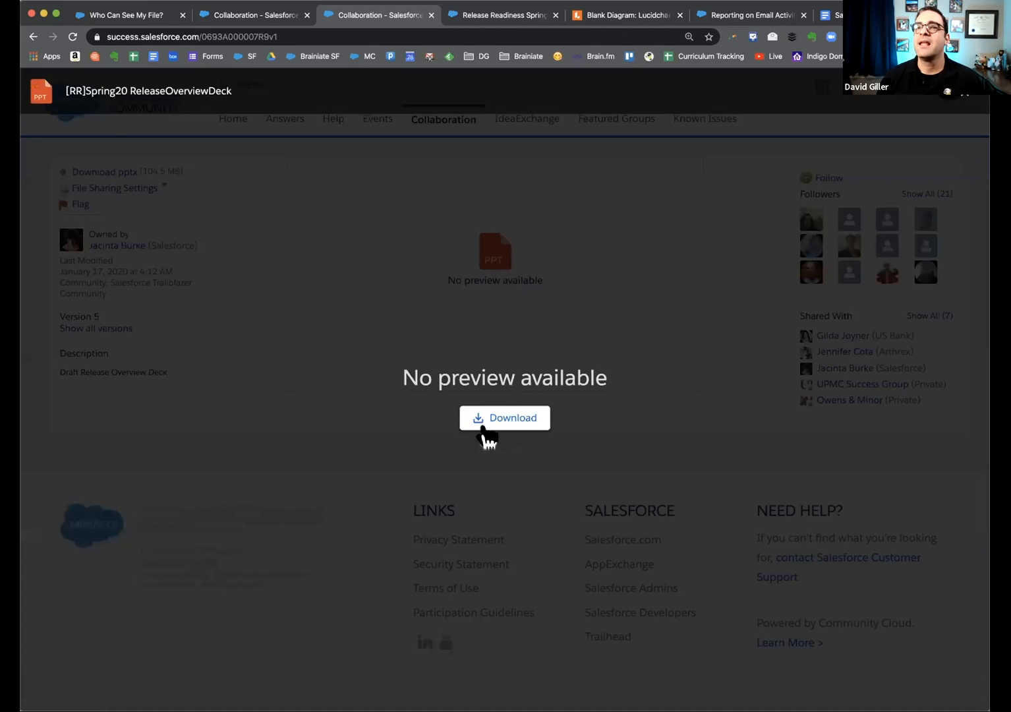
{"action": "left_click", "coordinate": [526, 421]}
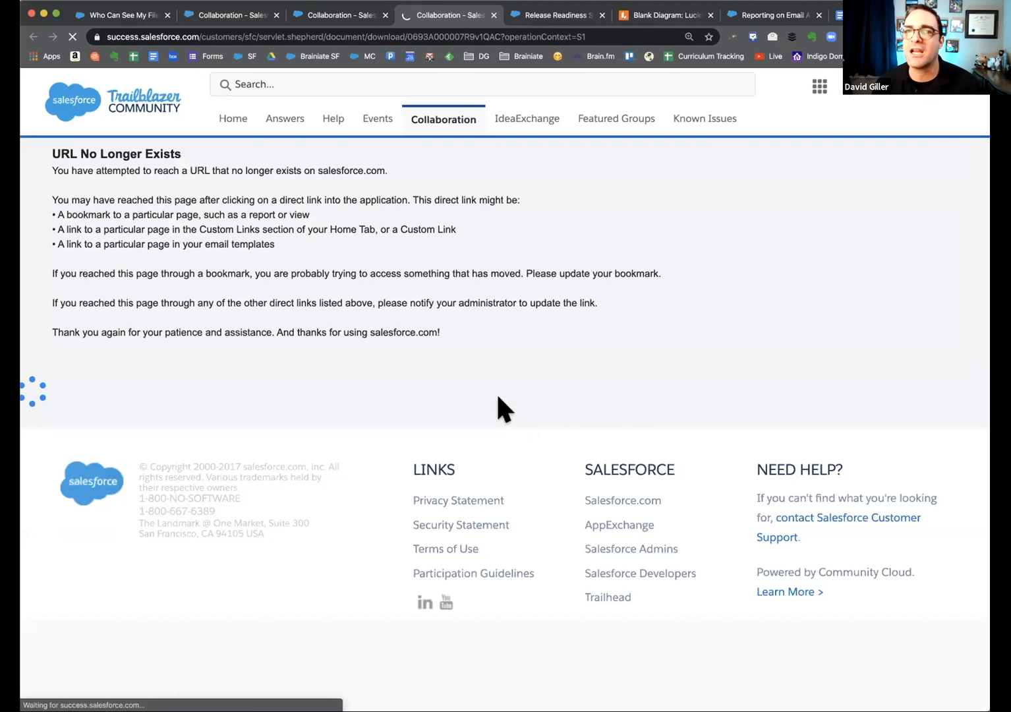
- Return to the deck's file page, close the preview and download the Release Overview Deck as pptx
{"action": "left_click", "coordinate": [354, 16]}
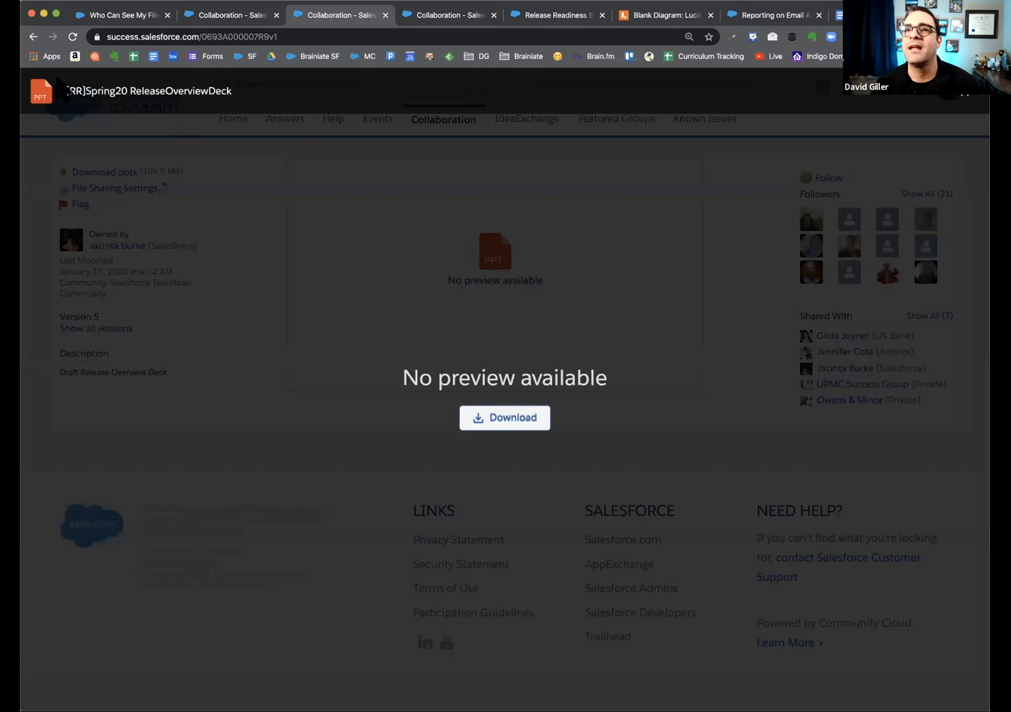
{"action": "left_click", "coordinate": [963, 95]}
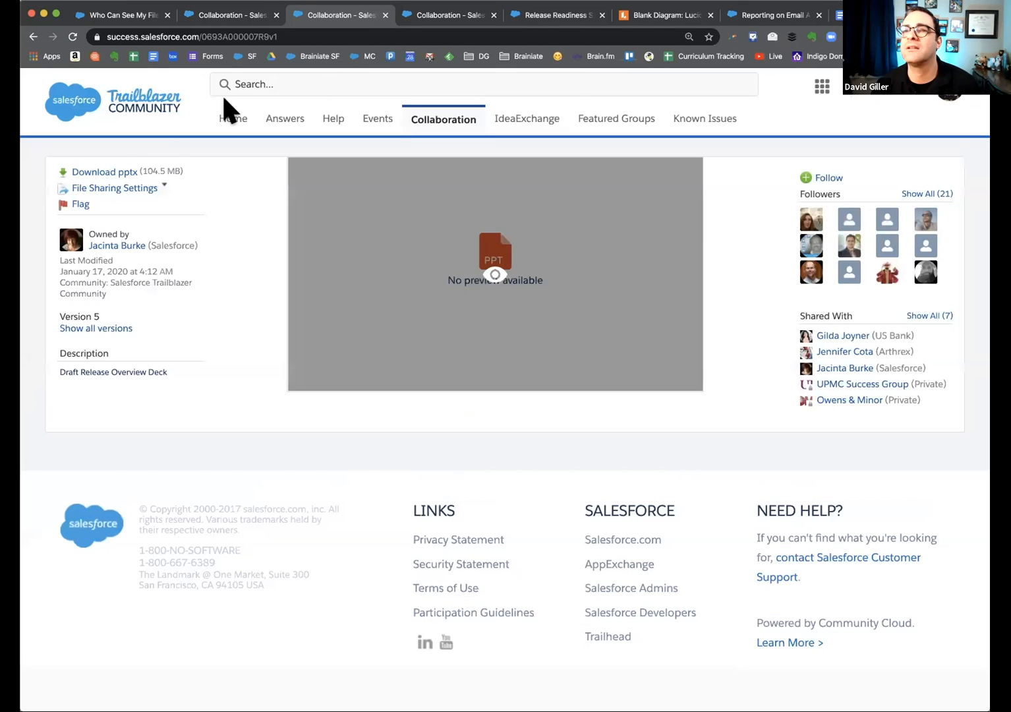
{"action": "left_click", "coordinate": [116, 172]}
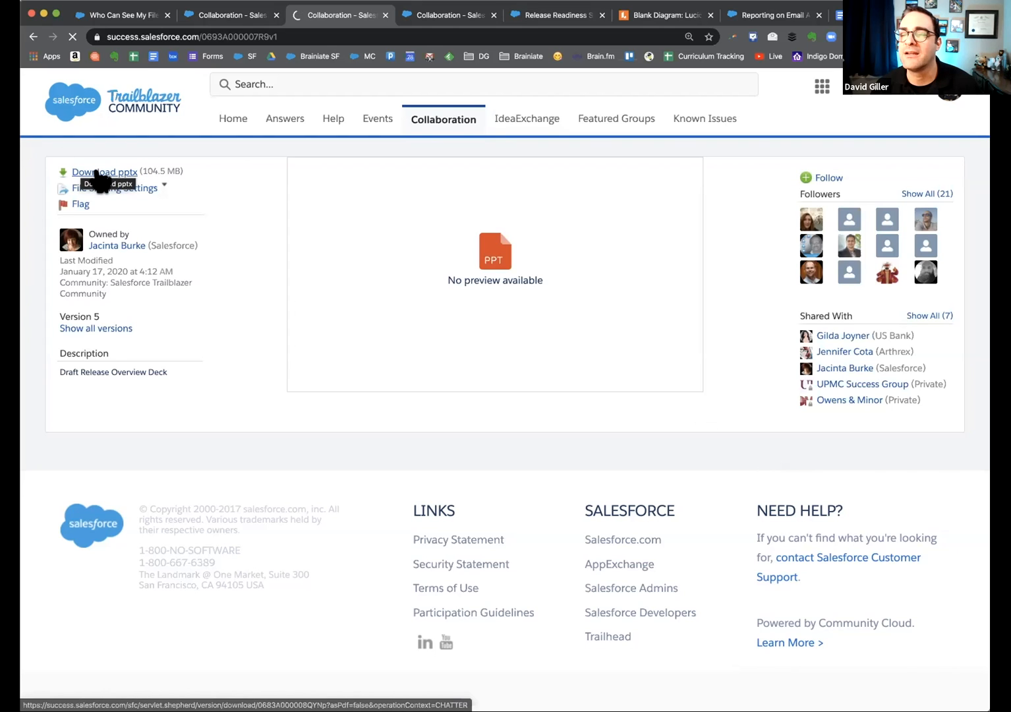
{"action": "left_click", "coordinate": [100, 178]}
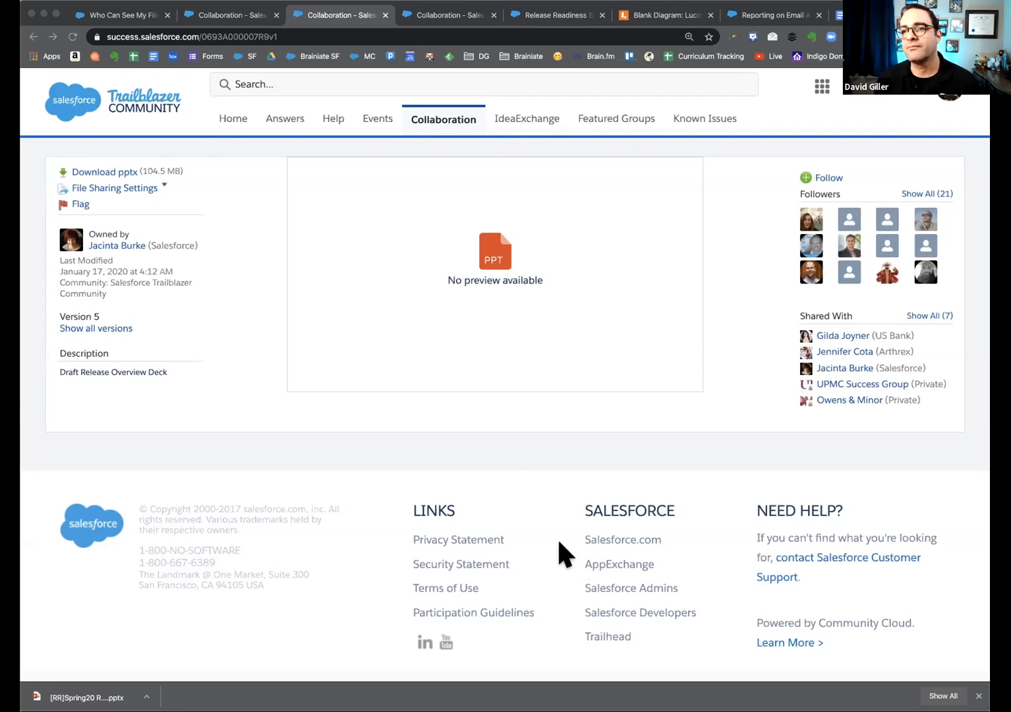
- Switch to PowerPoint and browse the Spring '20 Release Overview Deck from the opening slides to App Launcher Enhancements
{"action": "key", "text": "super+Tab"}
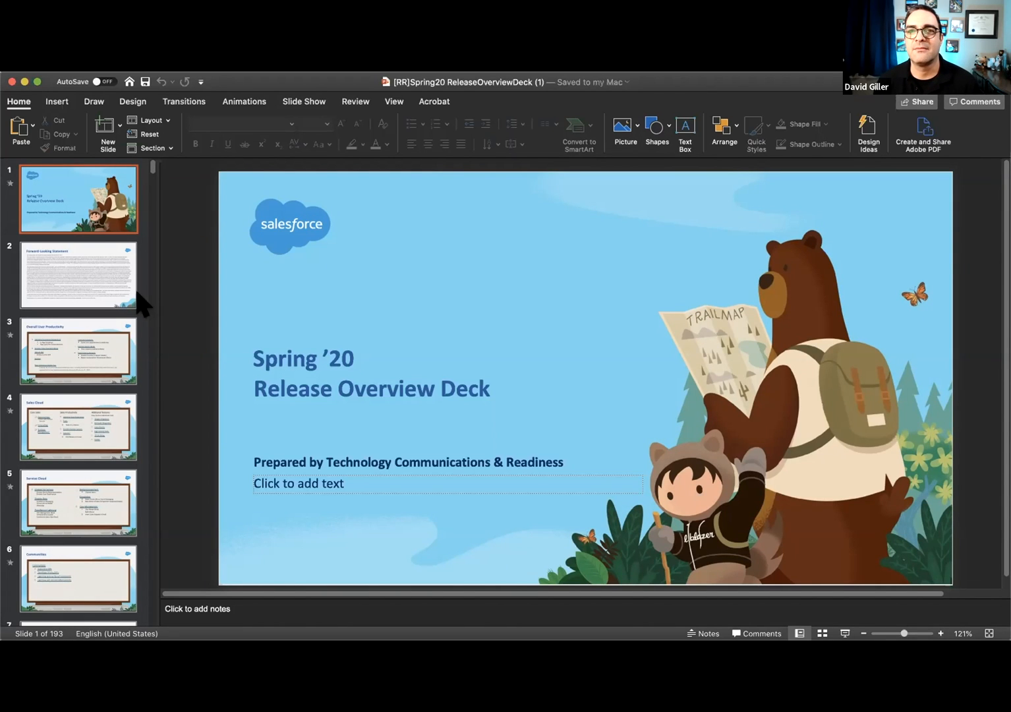
{"action": "left_click", "coordinate": [87, 272]}
{"action": "key", "text": "Down"}
{"action": "key", "text": "Down"}
{"action": "key", "text": "Down"}
{"action": "key", "text": "Down"}
{"action": "key", "text": "Down"}
{"action": "key", "text": "Down"}
{"action": "key", "text": "Down"}
{"action": "key", "text": "Down"}
{"action": "key", "text": "Down"}
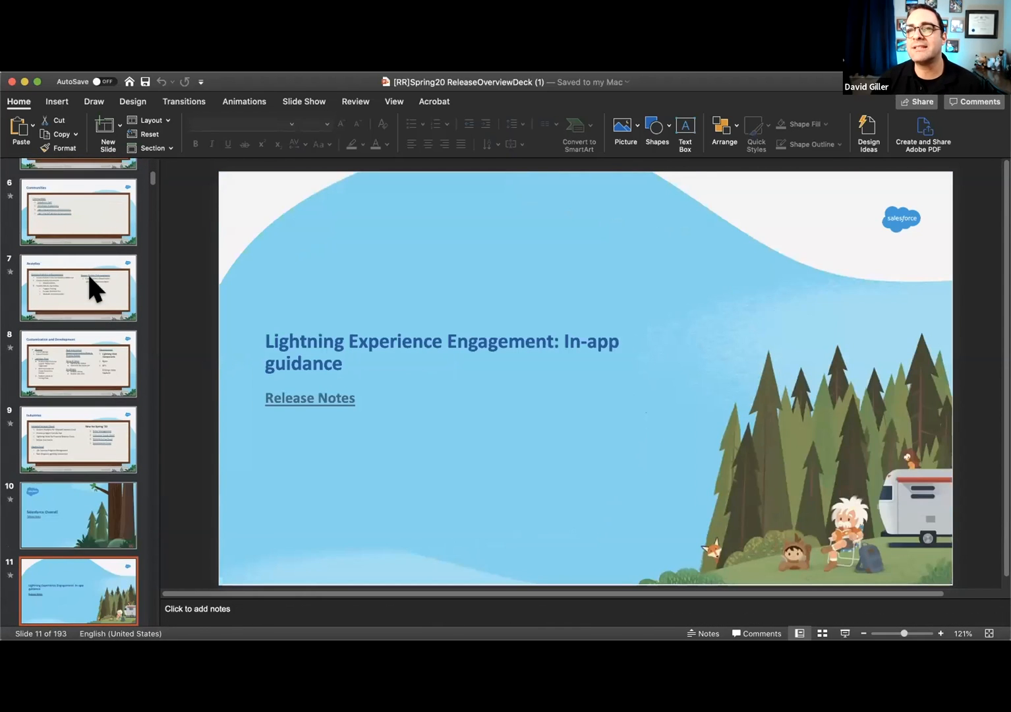
{"action": "key", "text": "Down"}
{"action": "key", "text": "Down"}
{"action": "key", "text": "Down"}
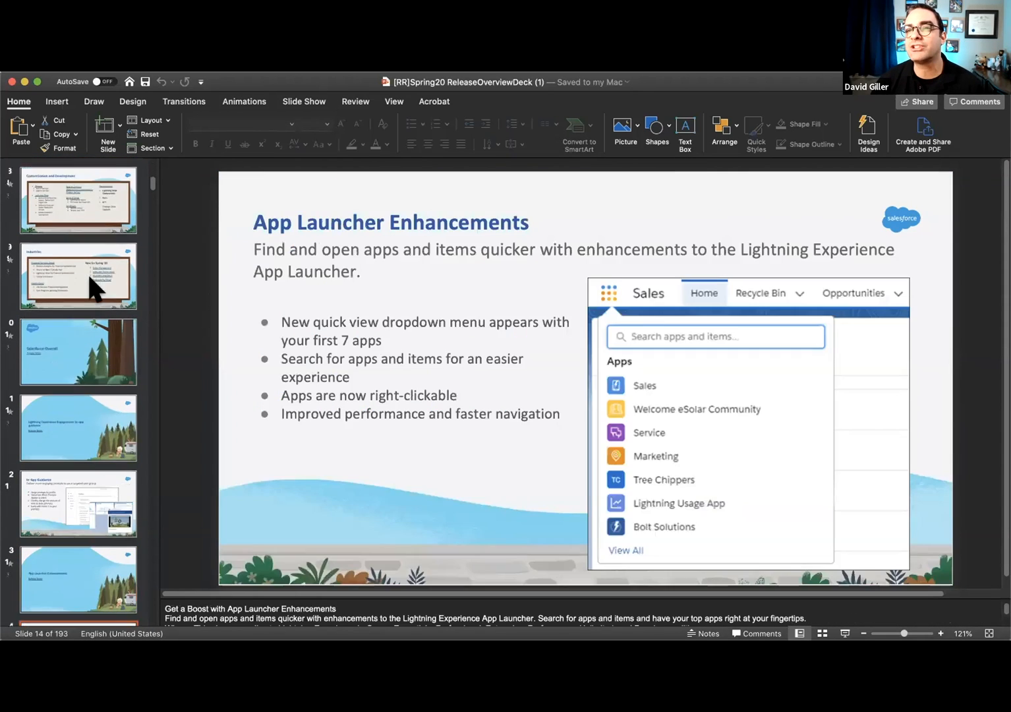
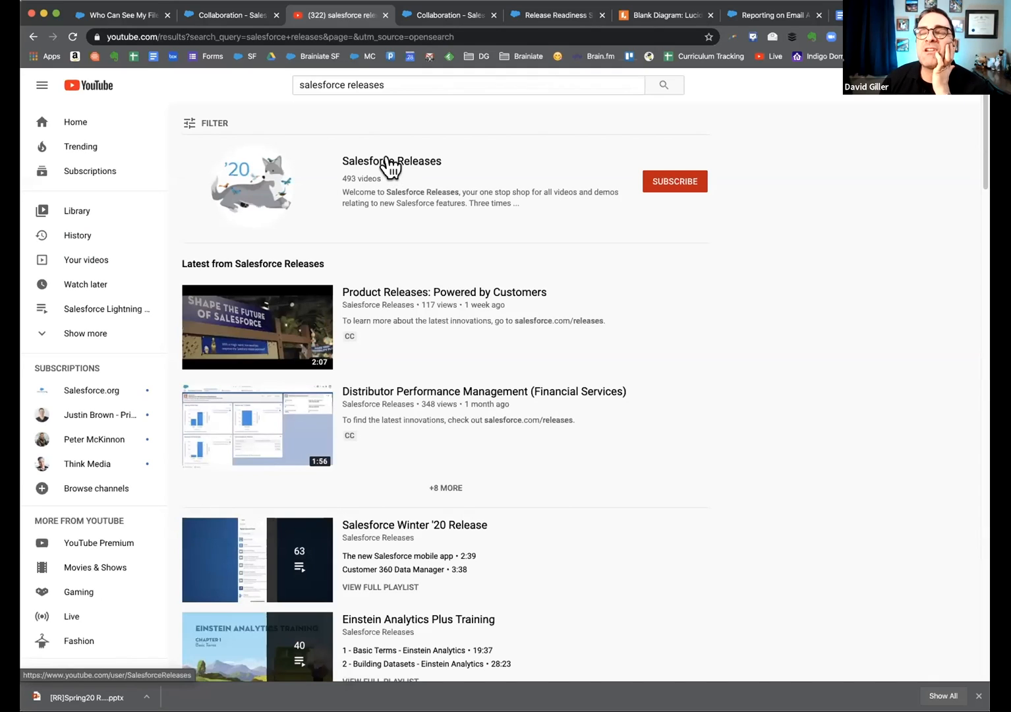
- Open the Salesforce Releases channel from the YouTube search results and select its web address
{"action": "left_click", "coordinate": [389, 162]}
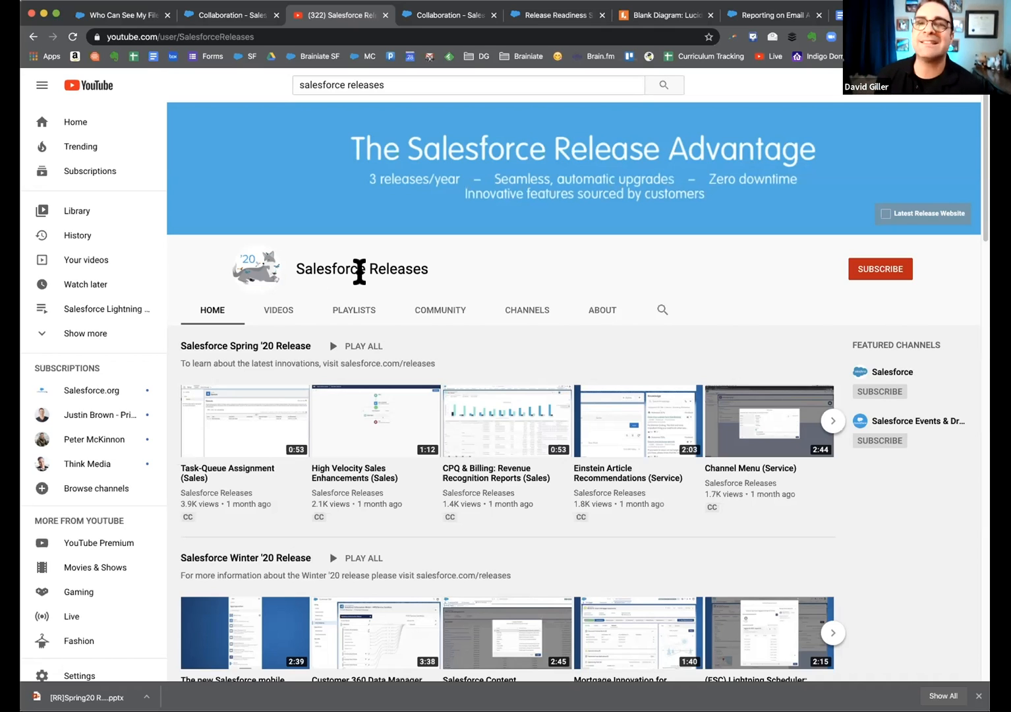
{"action": "left_click", "coordinate": [299, 36]}
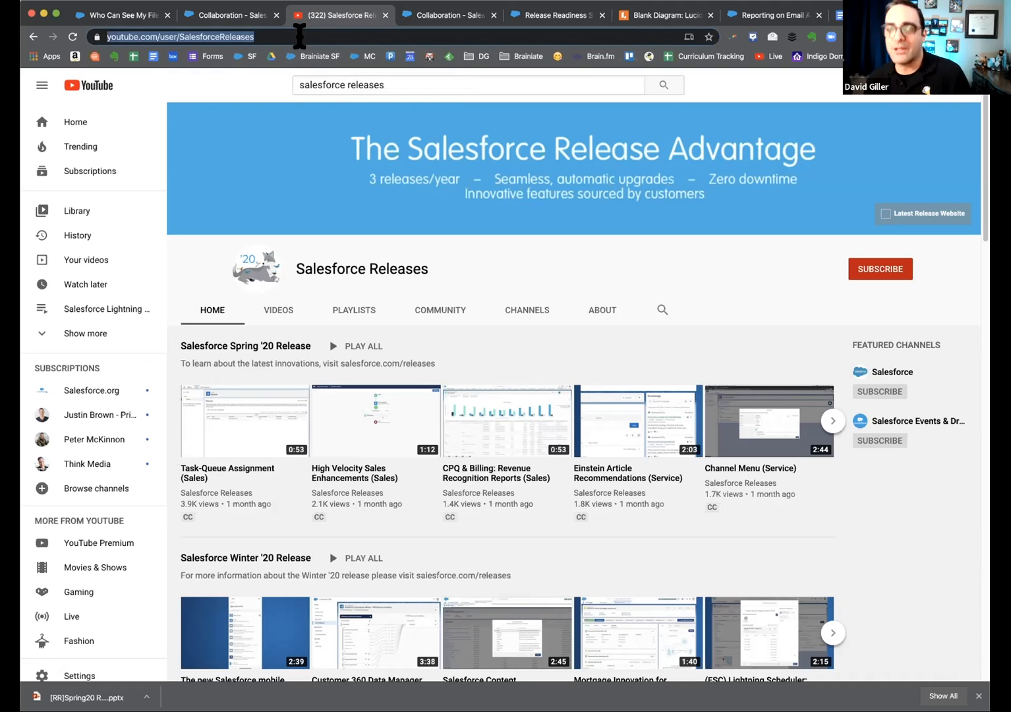
{"action": "key", "text": "super+Tab"}
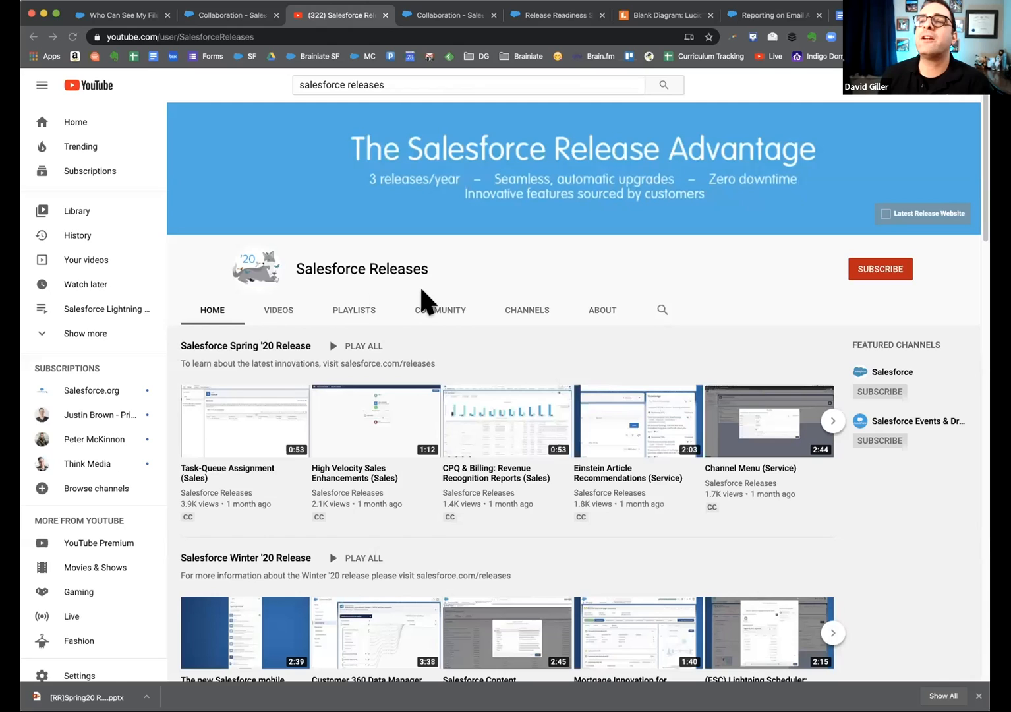
- Open the Salesforce Spring '20 Release playlist from the channel's playlists and examine its feature videos through to the end
{"action": "left_click", "coordinate": [348, 317]}
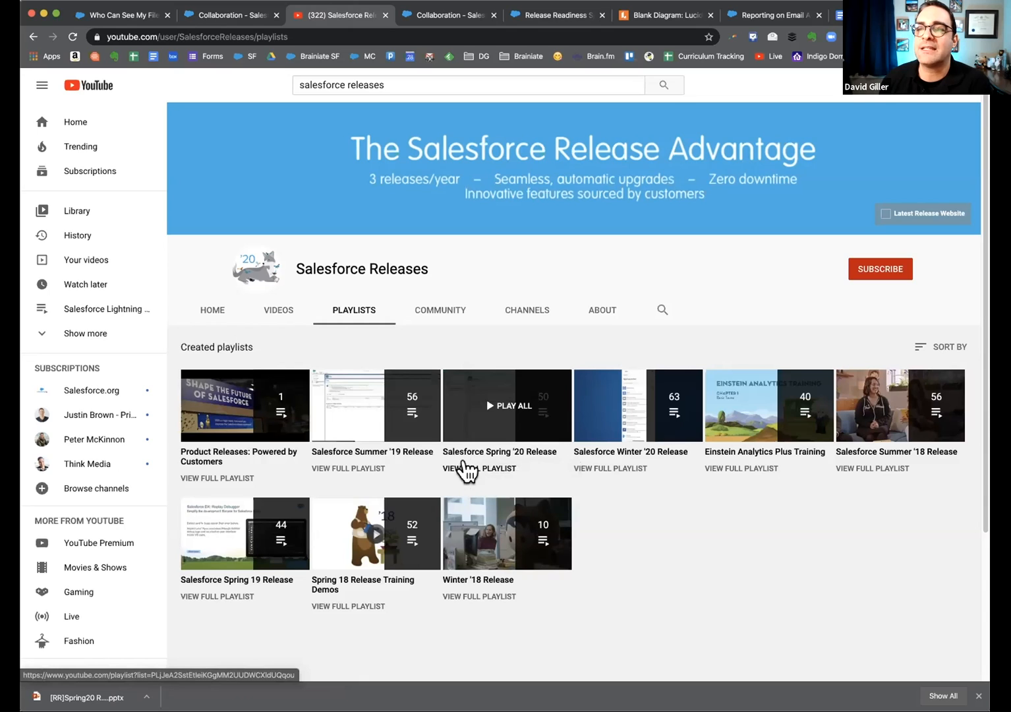
{"action": "left_click", "coordinate": [465, 470]}
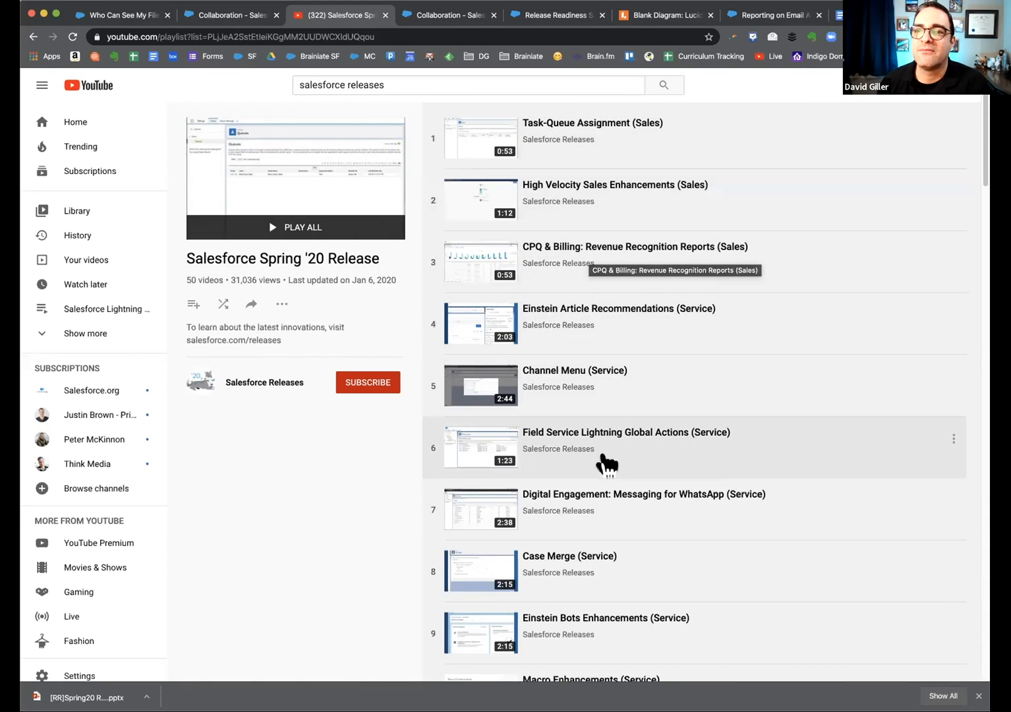
{"action": "scroll", "coordinate": [605, 460], "scroll_direction": "down", "scroll_amount": 3}
{"action": "scroll", "coordinate": [605, 461], "scroll_direction": "down", "scroll_amount": 13}
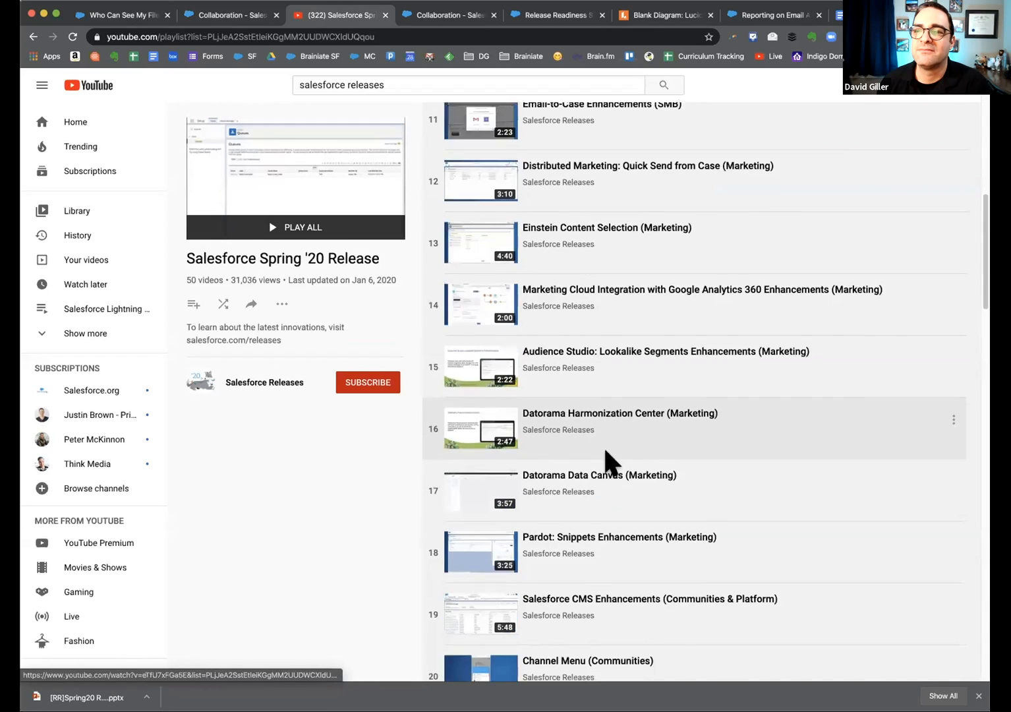
{"action": "scroll", "coordinate": [605, 462], "scroll_direction": "down", "scroll_amount": 11}
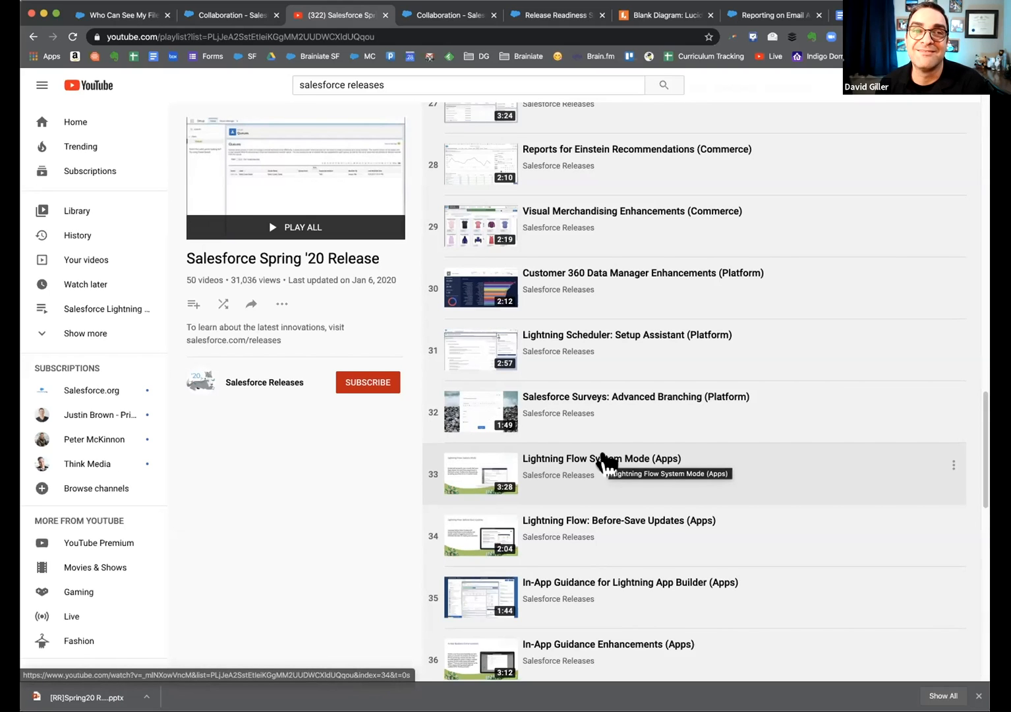
{"action": "scroll", "coordinate": [605, 462], "scroll_direction": "up", "scroll_amount": 20}
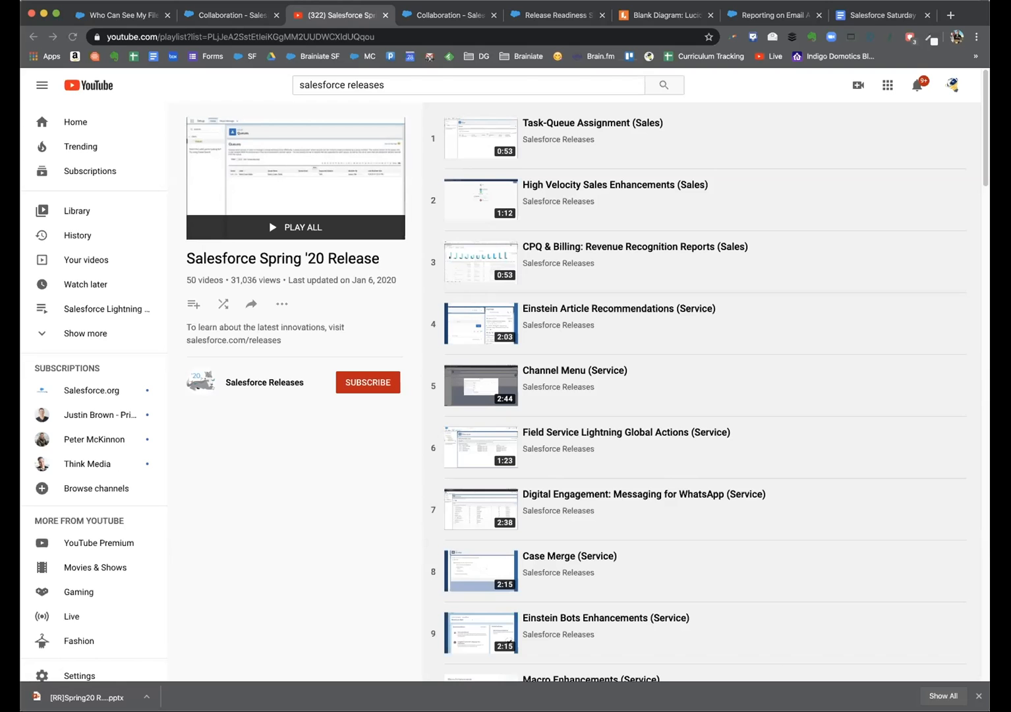
{"action": "scroll", "coordinate": [715, 413], "scroll_direction": "down", "scroll_amount": 6}
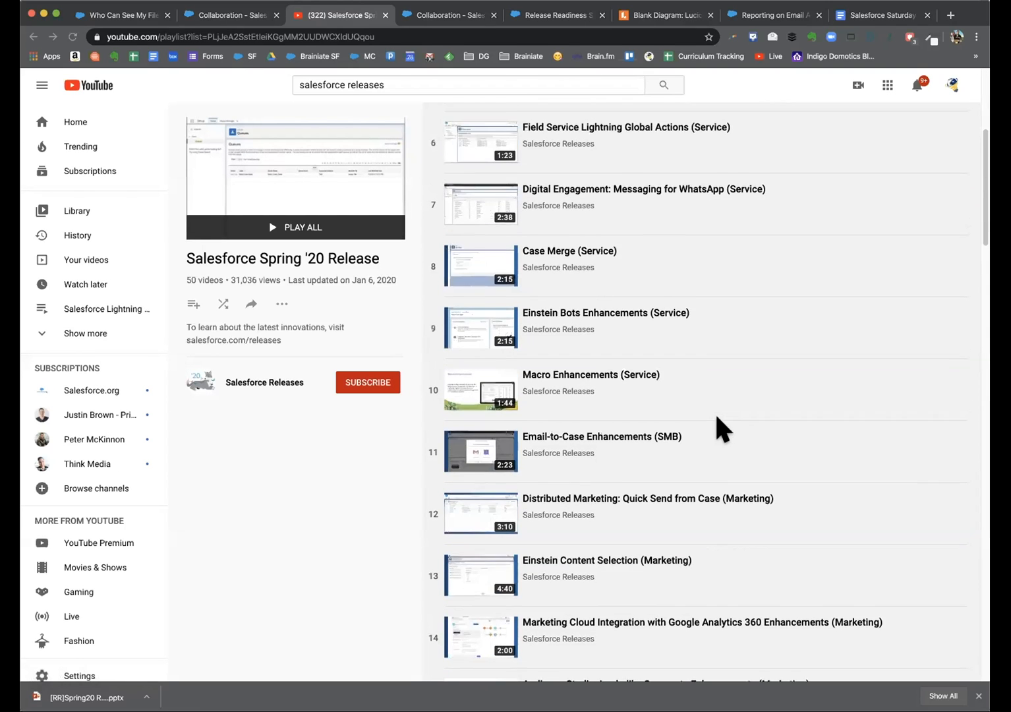
{"action": "scroll", "coordinate": [716, 416], "scroll_direction": "down", "scroll_amount": 10}
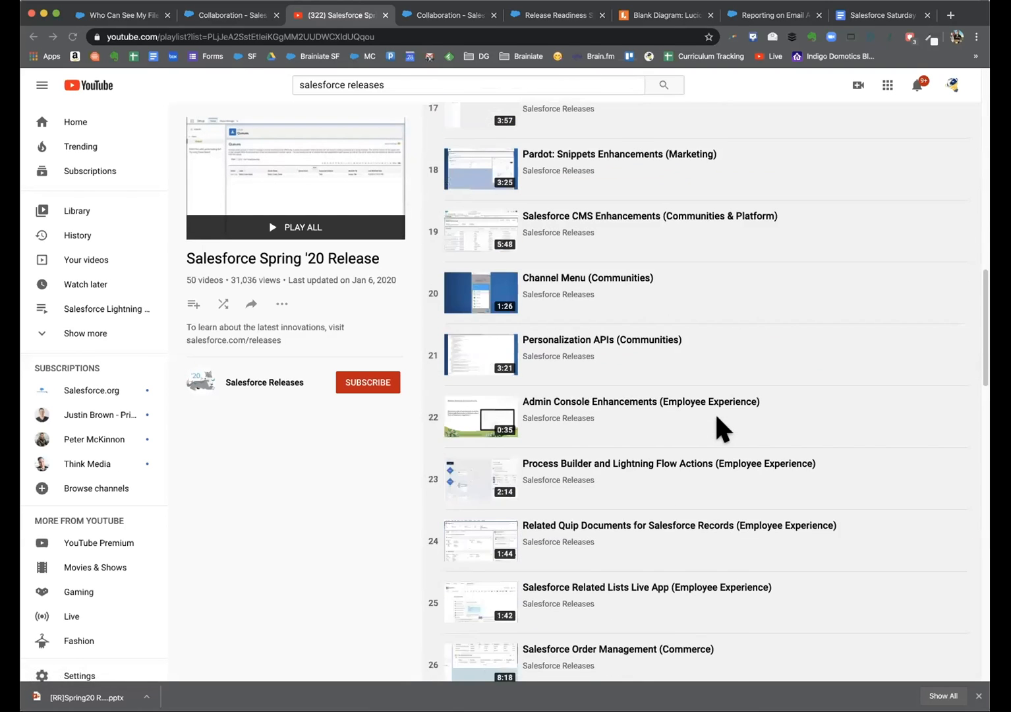
{"action": "scroll", "coordinate": [717, 417], "scroll_direction": "down", "scroll_amount": 14}
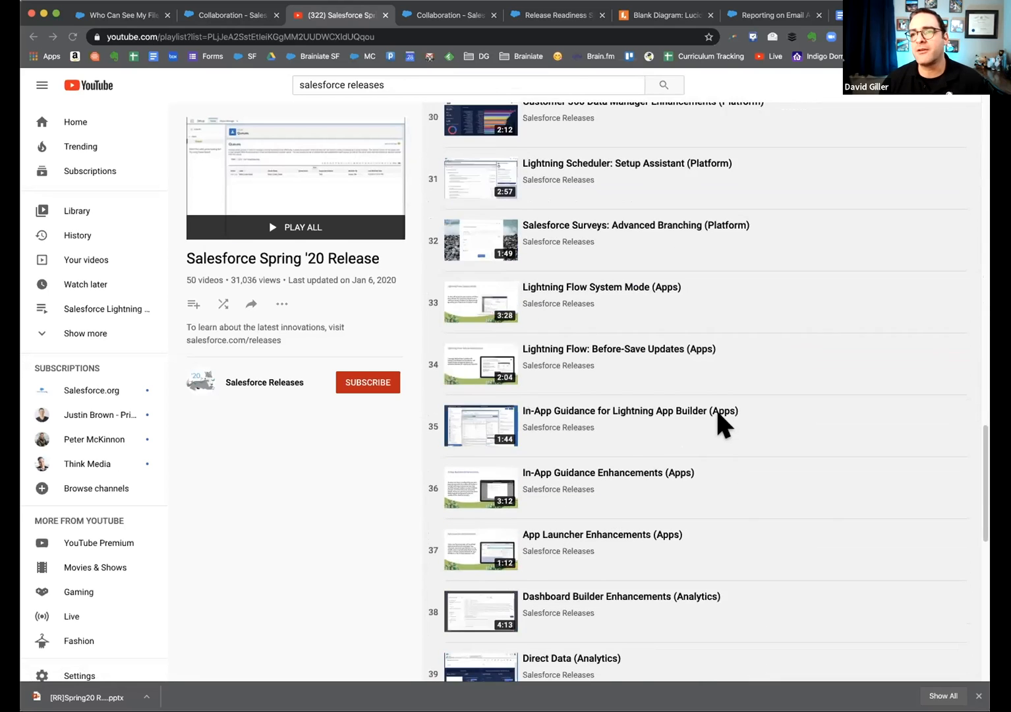
{"action": "scroll", "coordinate": [718, 414], "scroll_direction": "down", "scroll_amount": 8}
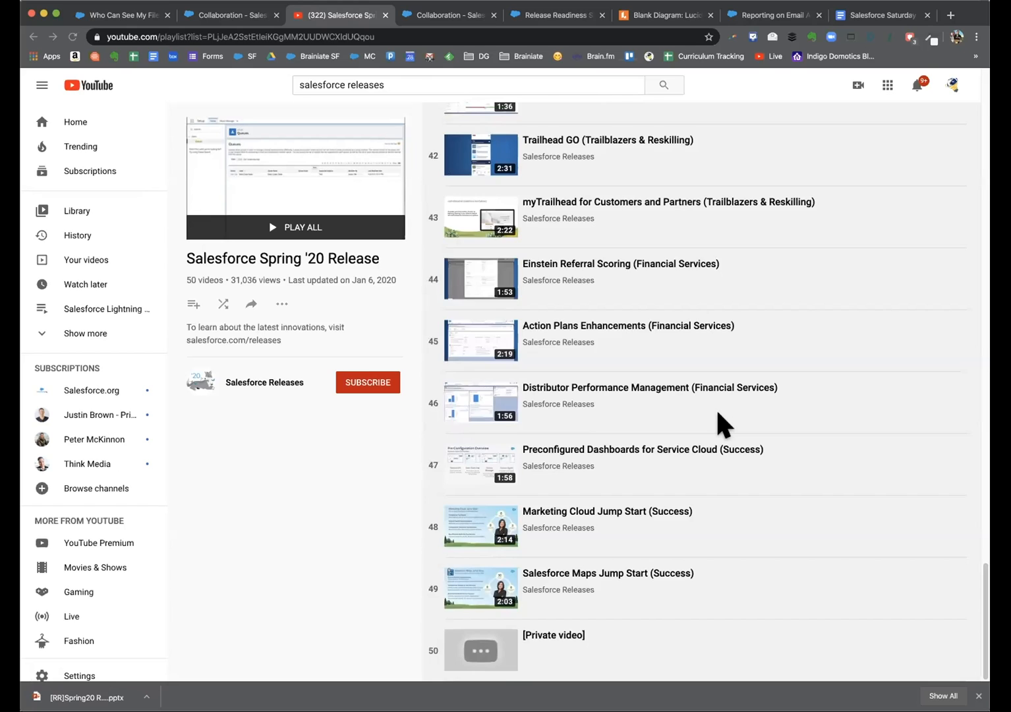
{"action": "scroll", "coordinate": [718, 421], "scroll_direction": "up", "scroll_amount": 20}
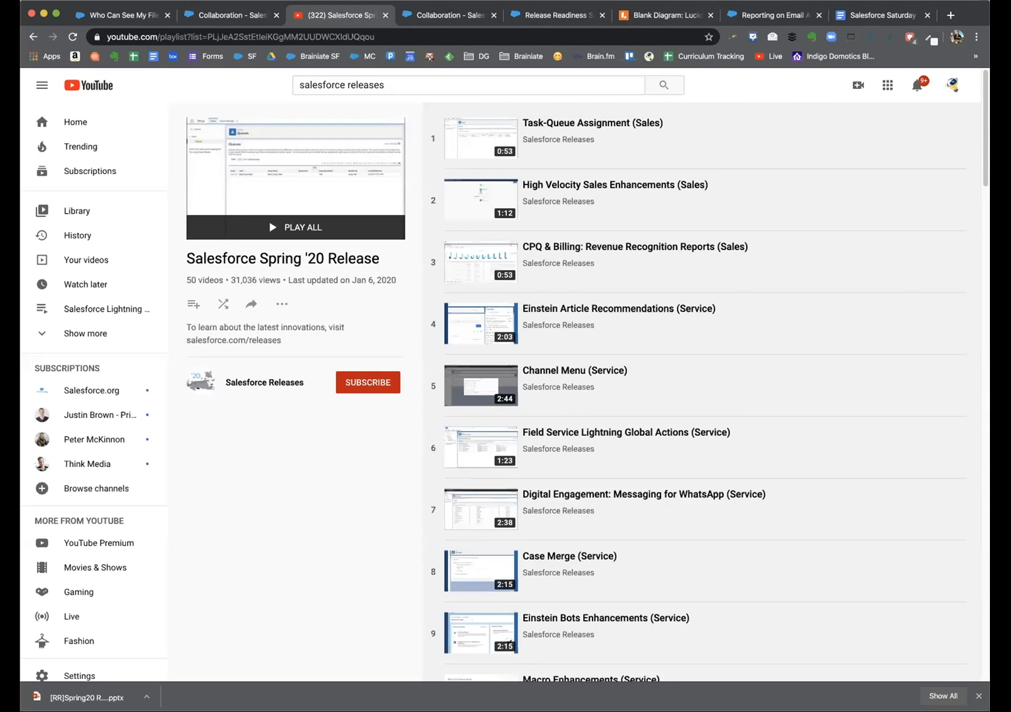
- Switch to the Salesforce Saturday - Suggested Topics to Discuss document, dismiss the browser's download bar and review the topic list
{"action": "left_click", "coordinate": [882, 15]}
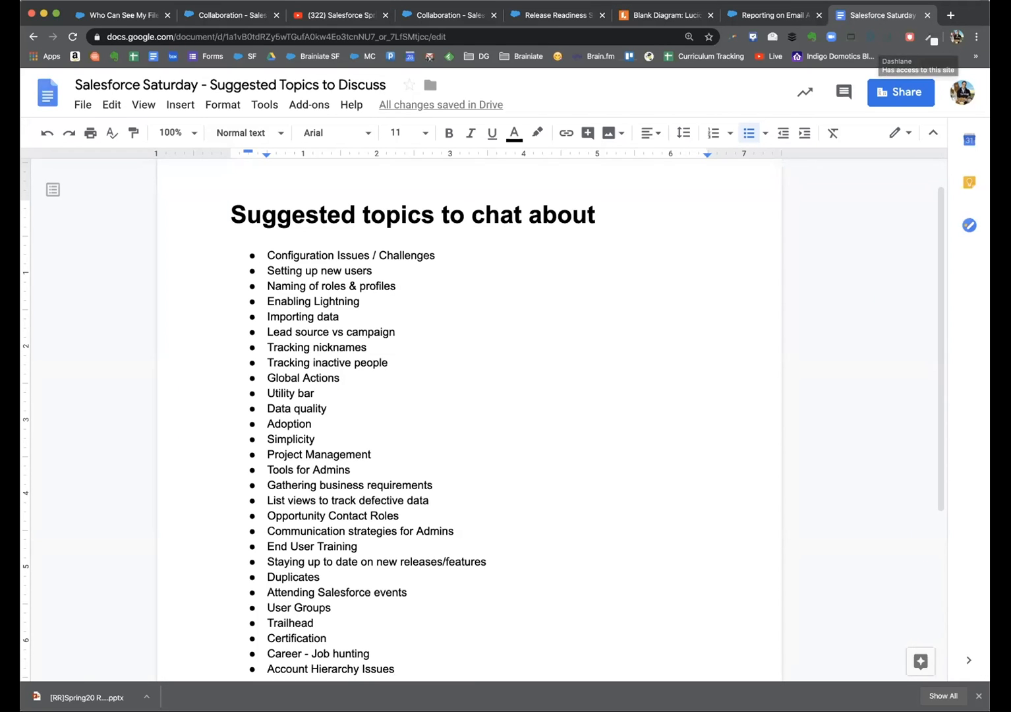
{"action": "left_click", "coordinate": [978, 696]}
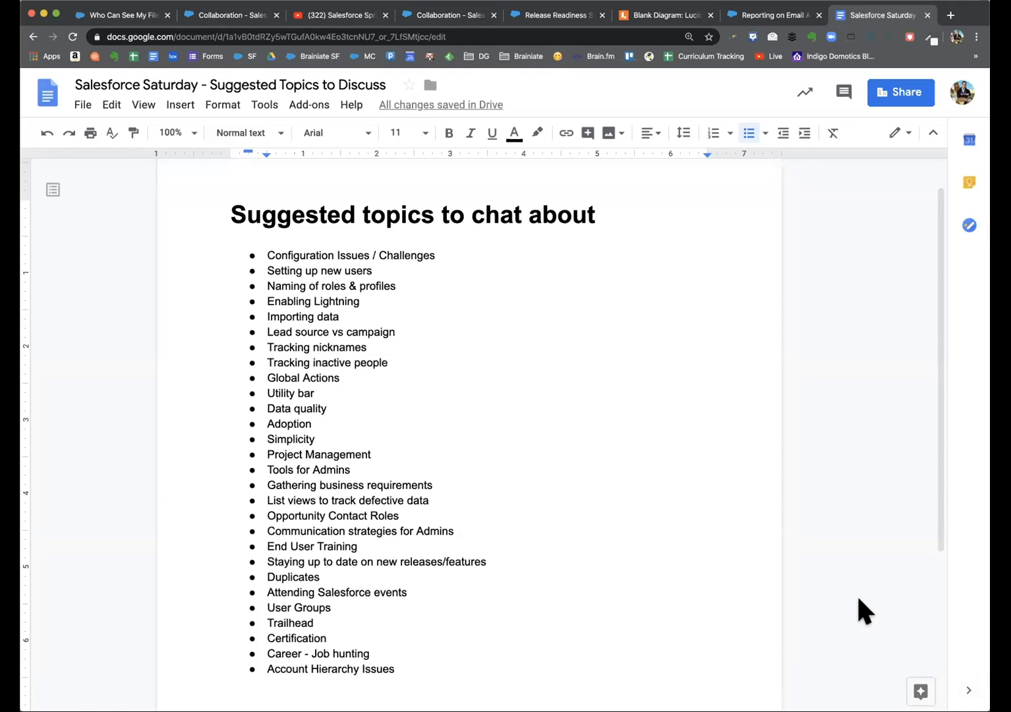
{"action": "scroll", "coordinate": [858, 597], "scroll_direction": "down", "scroll_amount": 1}
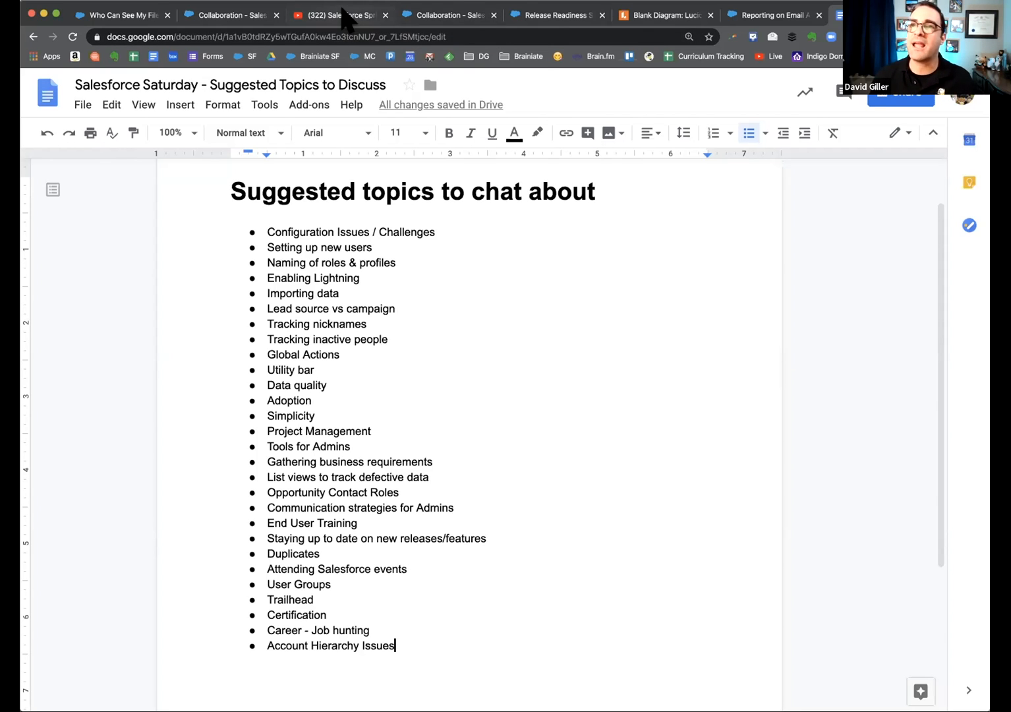
- Switch back to the YouTube playlist page and search the site for salesforce.org
{"action": "left_click", "coordinate": [342, 16]}
{"action": "triple_click", "coordinate": [342, 82]}
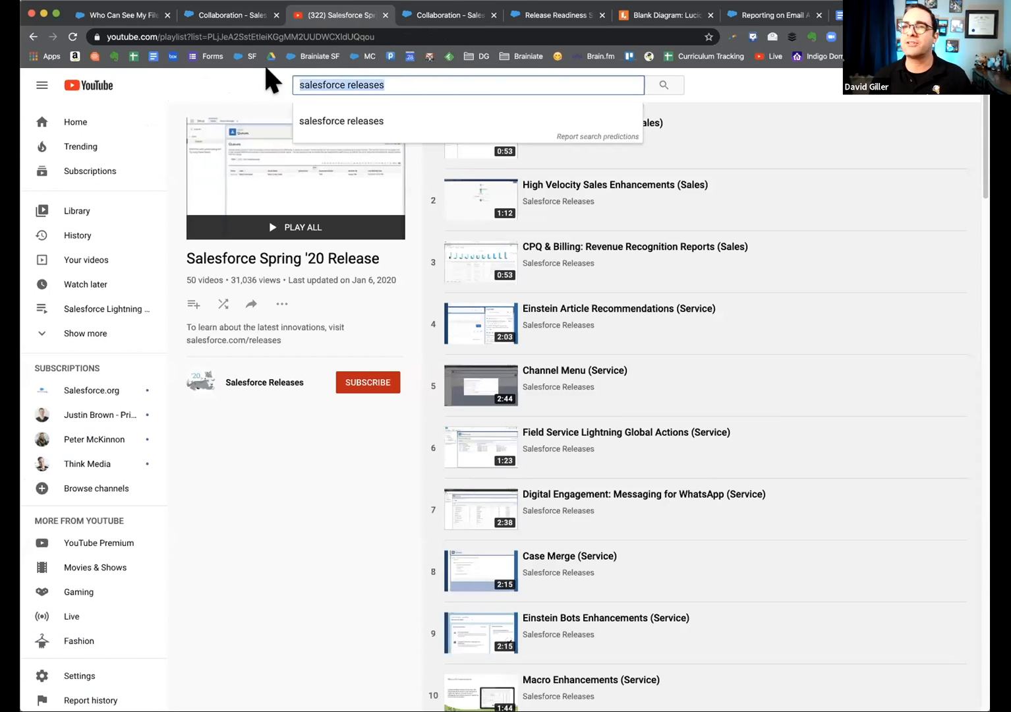
{"action": "type", "text": "salrea"}
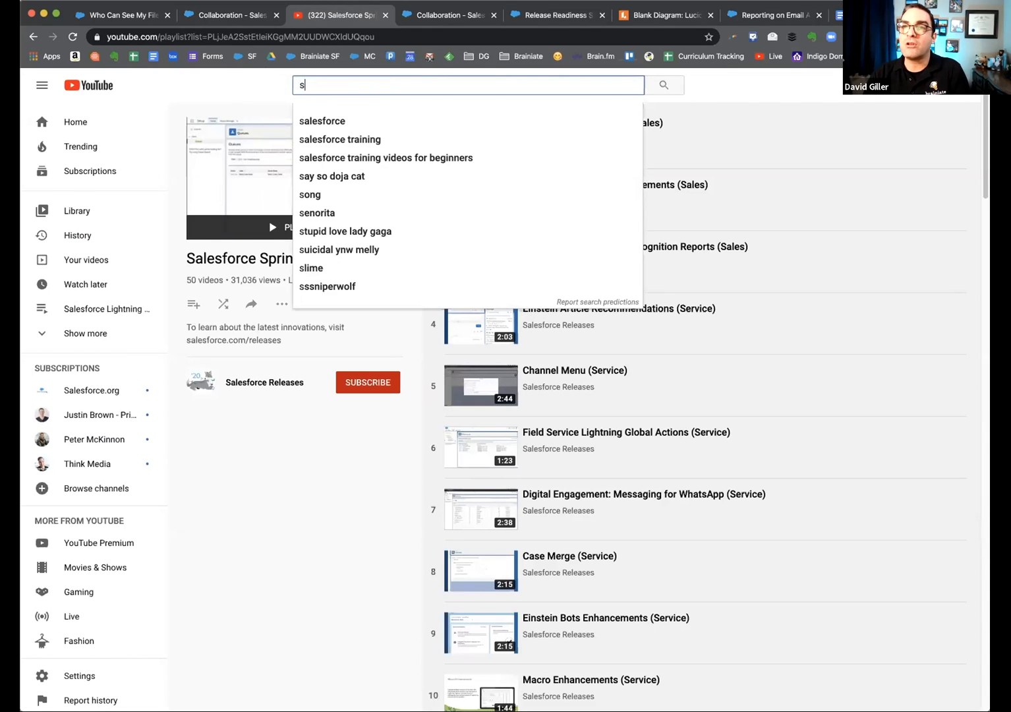
{"action": "key", "text": "BackSpace"}
{"action": "key", "text": "BackSpace"}
{"action": "key", "text": "BackSpace"}
{"action": "type", "text": "esf"}
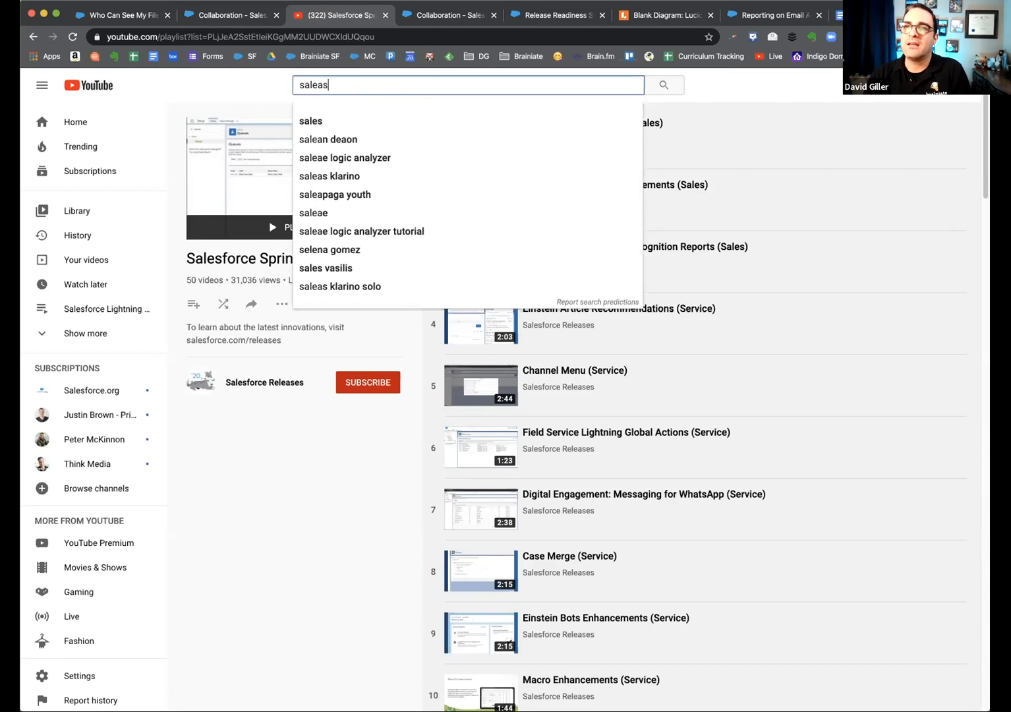
{"action": "type", "text": ".org"}
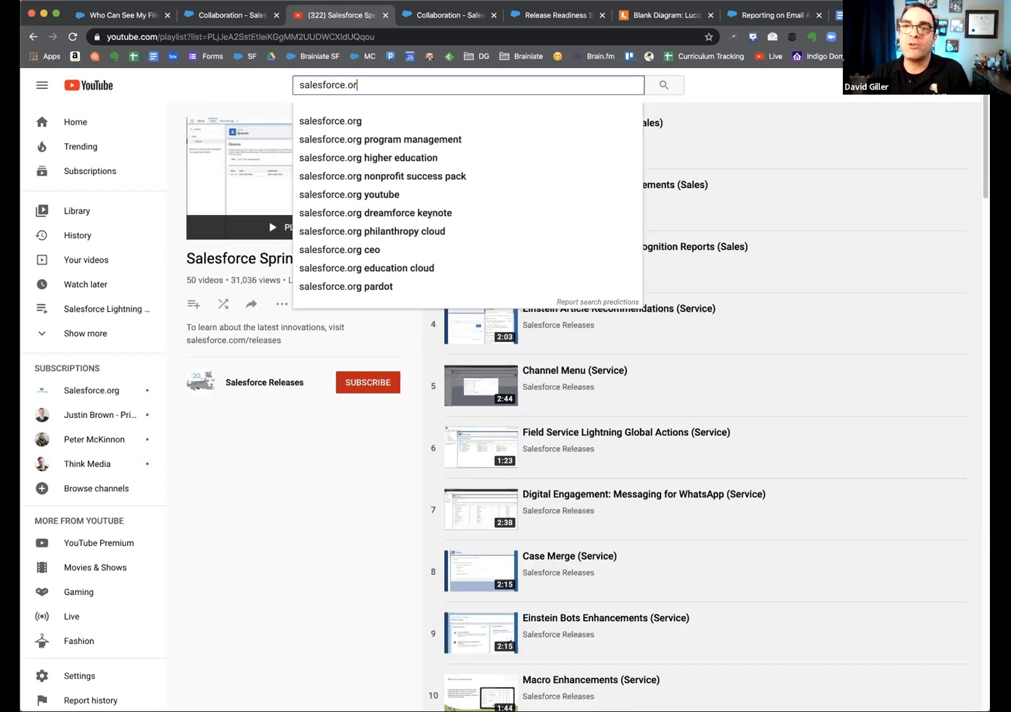
{"action": "key", "text": "Return"}
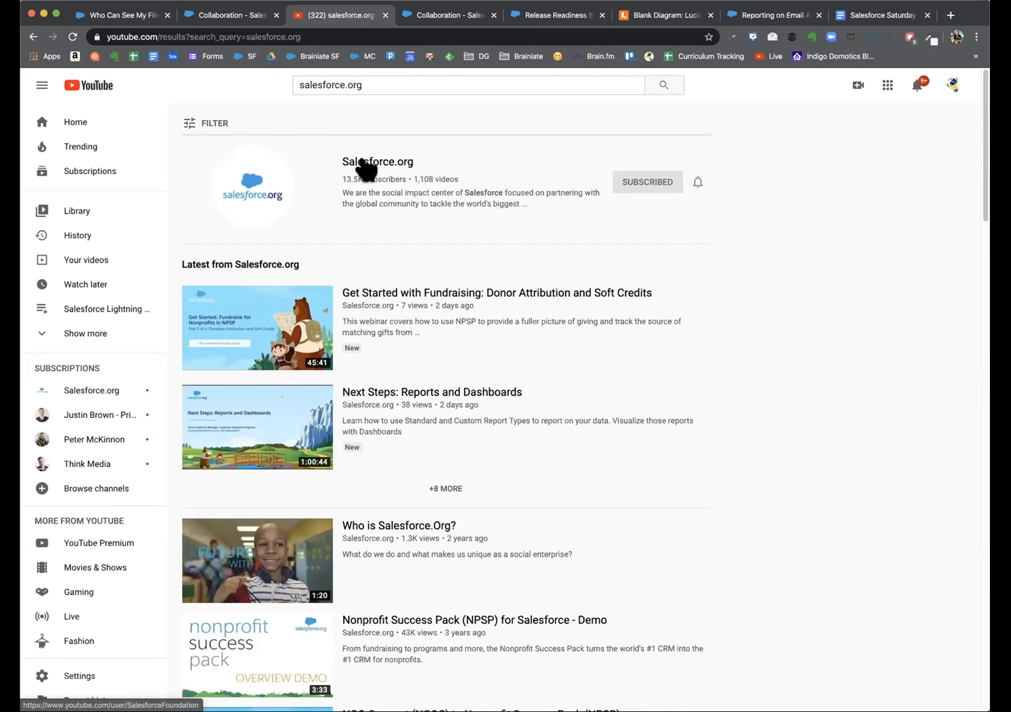
- Open the Salesforce.org channel from the search results in a new browser tab and bring it up
{"action": "right_click", "coordinate": [365, 162]}
{"action": "key", "text": "Escape"}
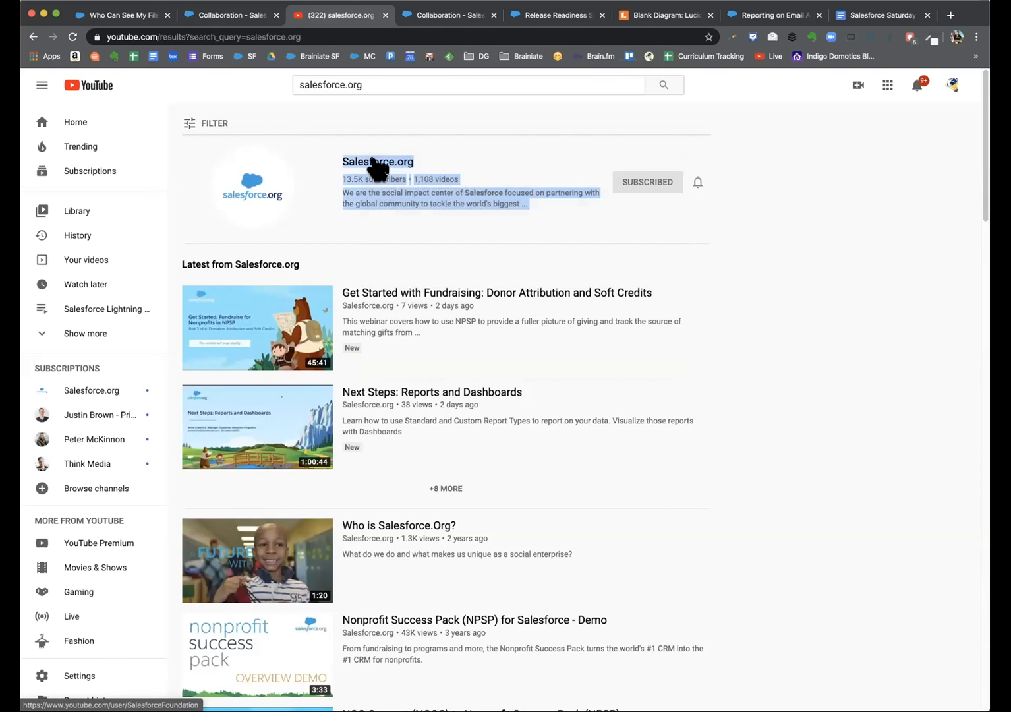
{"action": "left_click", "coordinate": [378, 165], "text": "super"}
{"action": "left_click", "coordinate": [387, 16]}
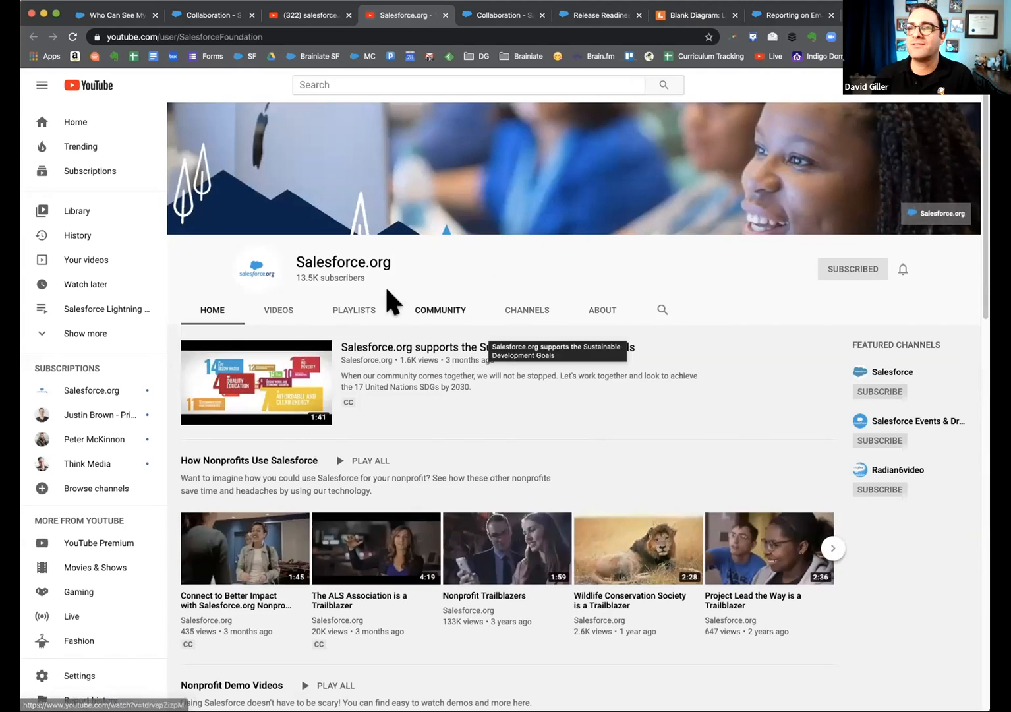
- View the Salesforce.org channel's playlists, then examine its uploaded videos on fundraising, reports, Flow Builder and nonprofit topics
{"action": "left_click", "coordinate": [354, 311]}
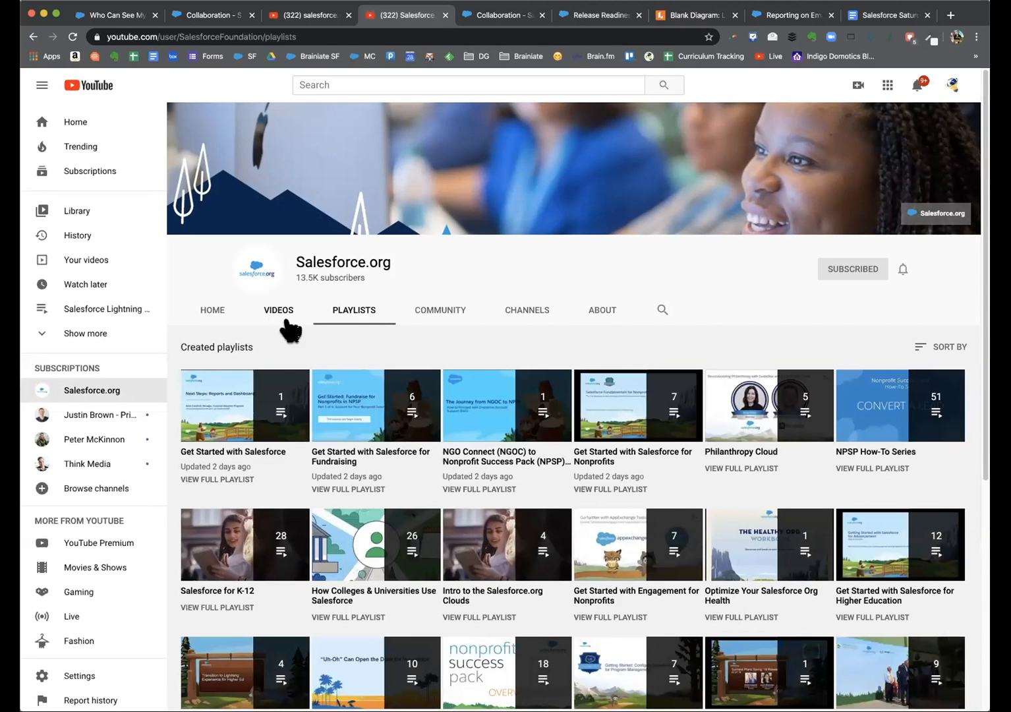
{"action": "scroll", "coordinate": [286, 322], "scroll_direction": "down", "scroll_amount": 3}
{"action": "scroll", "coordinate": [287, 321], "scroll_direction": "up", "scroll_amount": 3}
{"action": "left_click", "coordinate": [272, 310]}
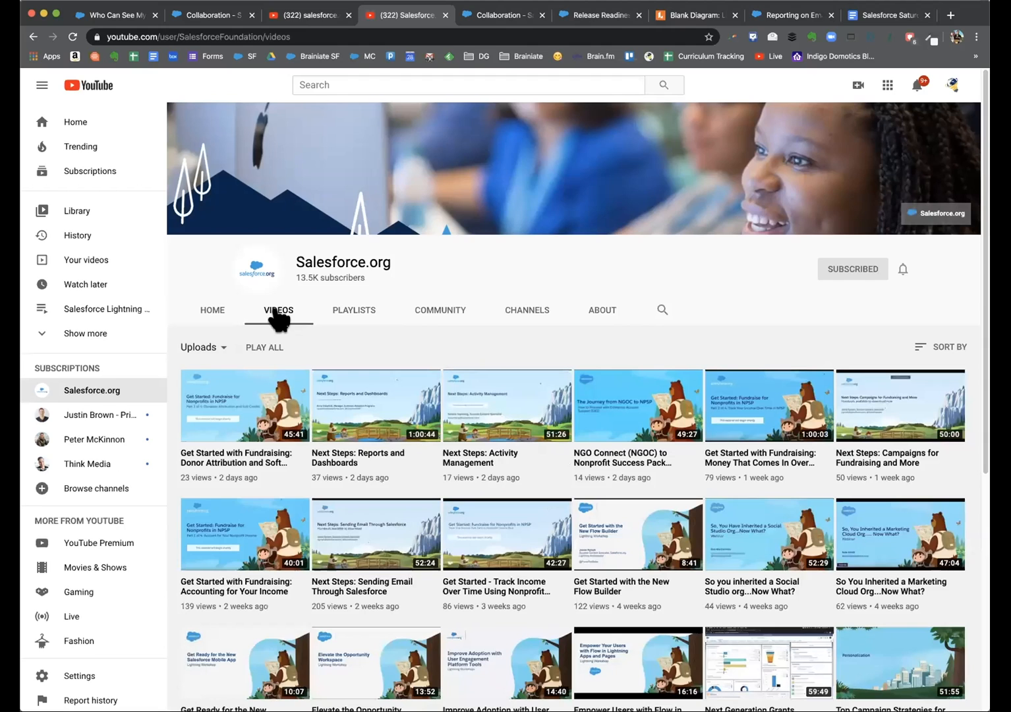
{"action": "scroll", "coordinate": [274, 349], "scroll_direction": "down", "scroll_amount": 4}
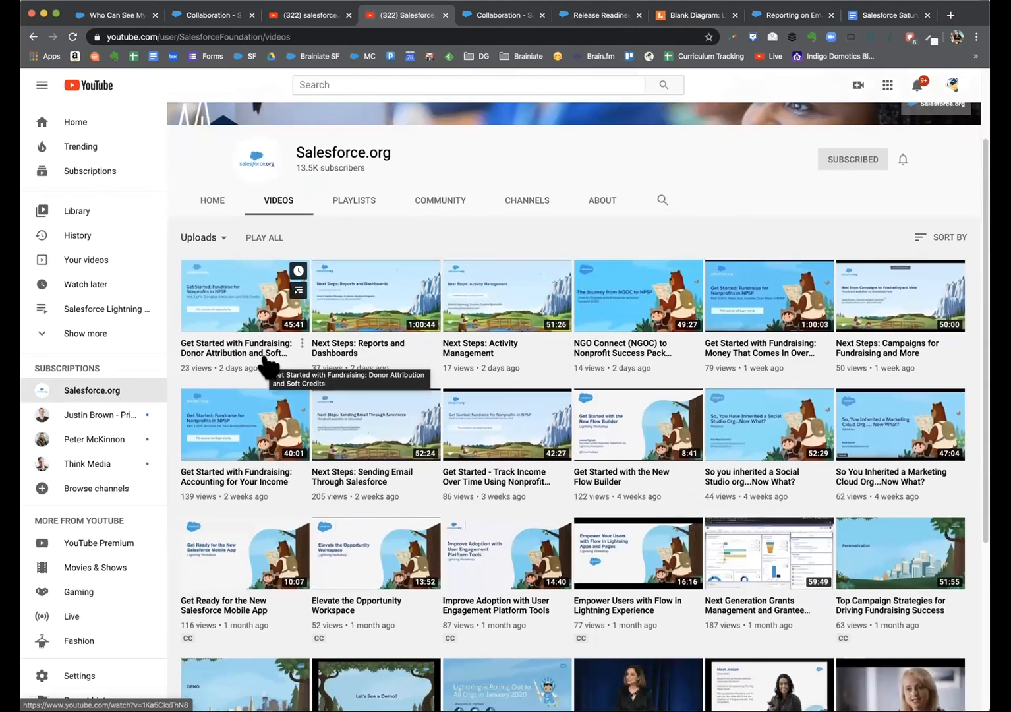
{"action": "scroll", "coordinate": [267, 362], "scroll_direction": "down", "scroll_amount": 2}
{"action": "scroll", "coordinate": [290, 336], "scroll_direction": "up", "scroll_amount": 4}
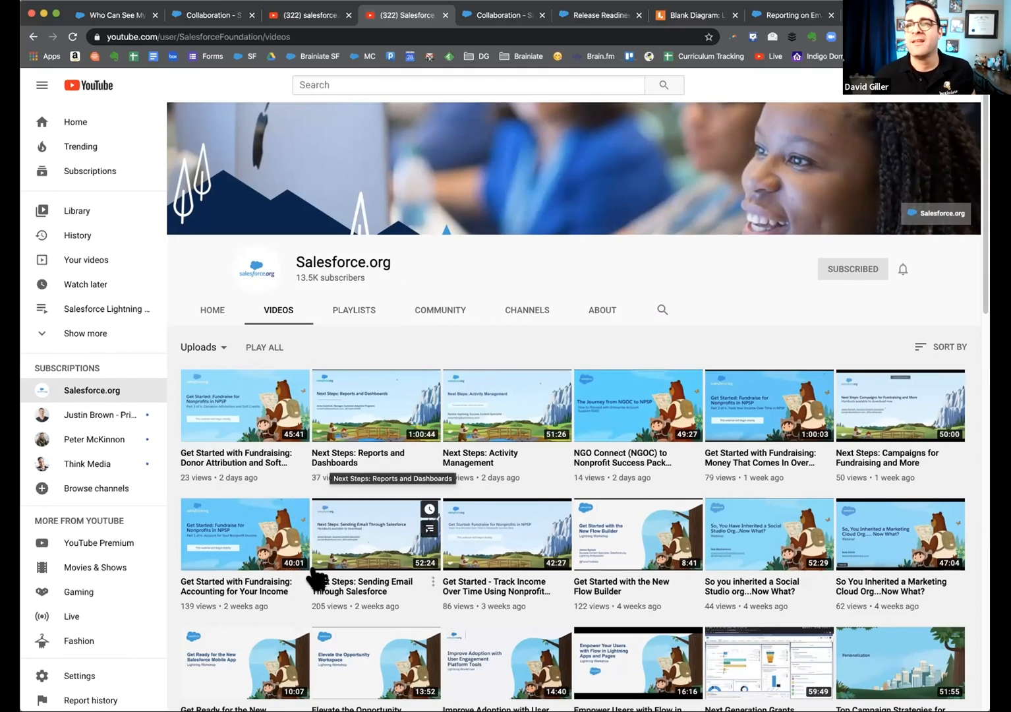
{"action": "scroll", "coordinate": [380, 539], "scroll_direction": "down", "scroll_amount": 1}
{"action": "scroll", "coordinate": [380, 539], "scroll_direction": "down", "scroll_amount": 9}
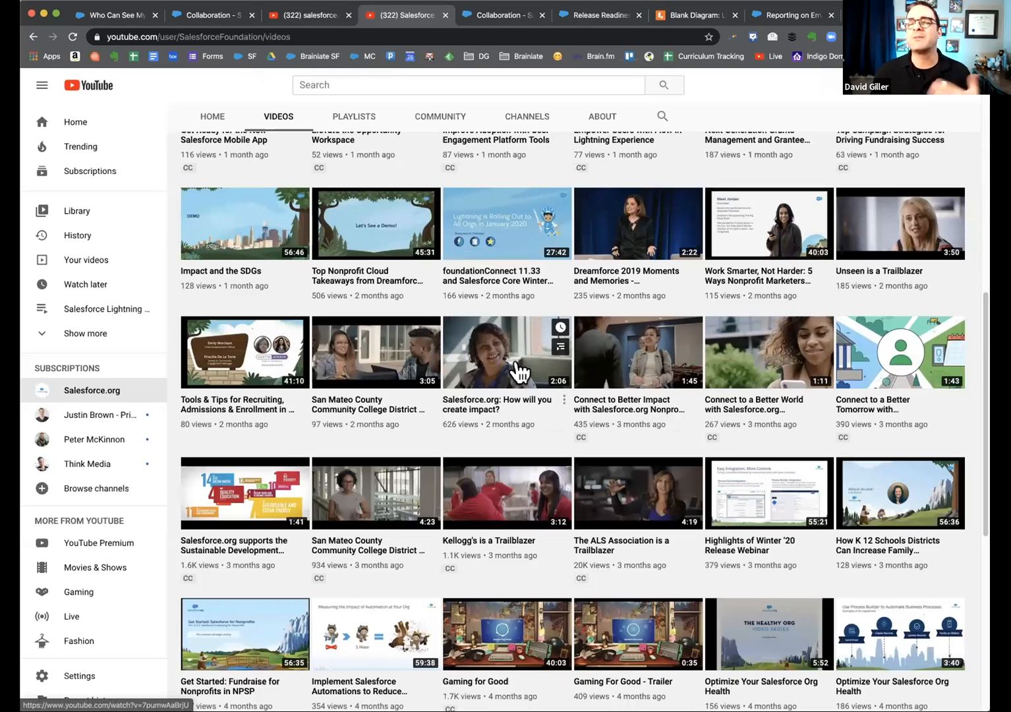
{"action": "scroll", "coordinate": [514, 422], "scroll_direction": "up", "scroll_amount": 6}
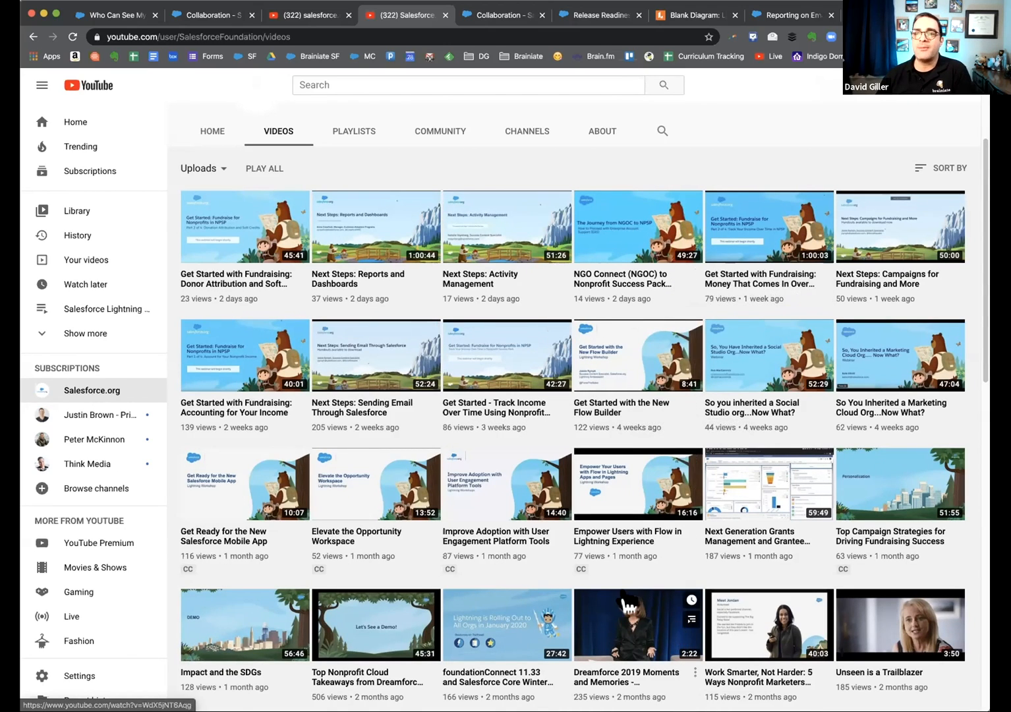
{"action": "scroll", "coordinate": [622, 590], "scroll_direction": "down", "scroll_amount": 3}
{"action": "scroll", "coordinate": [623, 589], "scroll_direction": "down", "scroll_amount": 1}
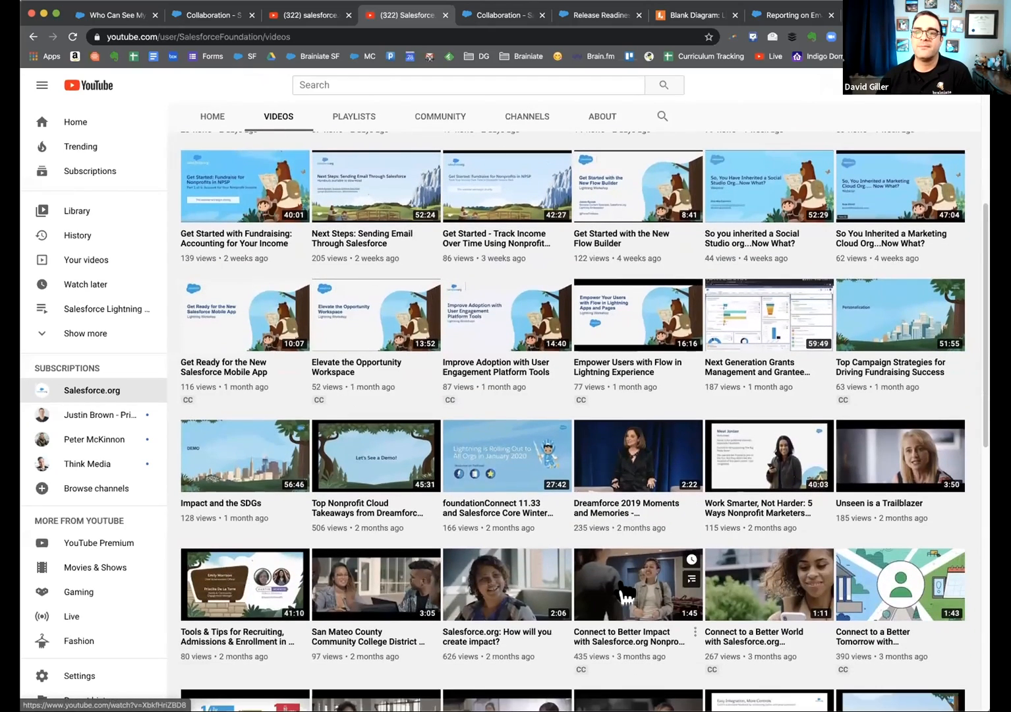
{"action": "scroll", "coordinate": [625, 593], "scroll_direction": "up", "scroll_amount": 5}
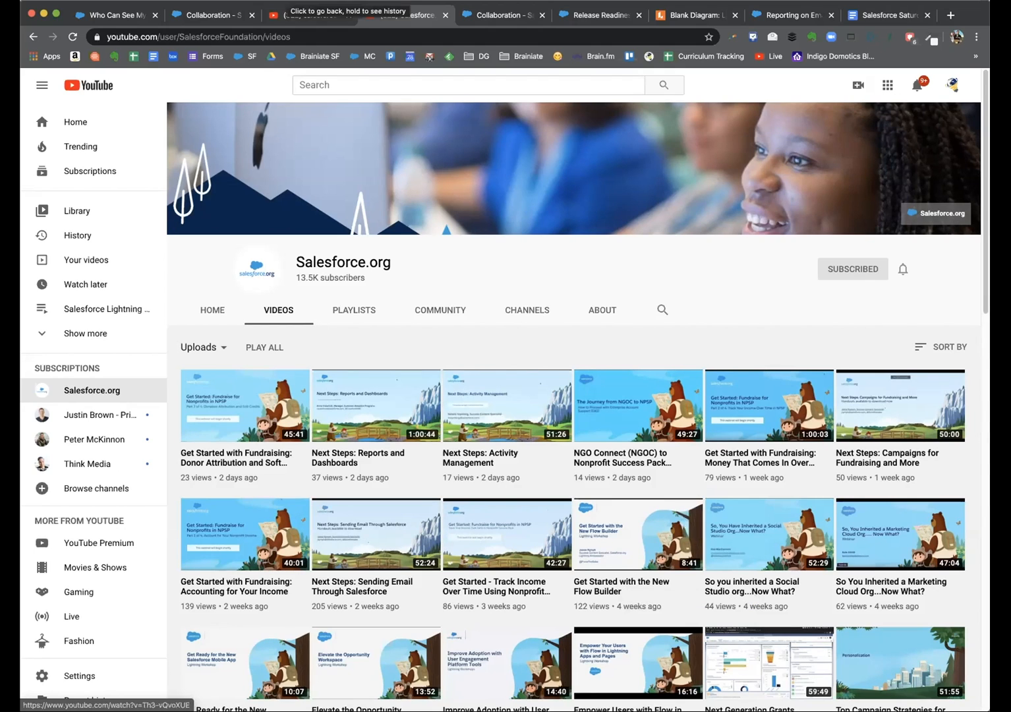
- Select the web address of the Salesforce.org videos page, then switch to the Salesforce Saturday suggested topics document
{"action": "left_click", "coordinate": [323, 33]}
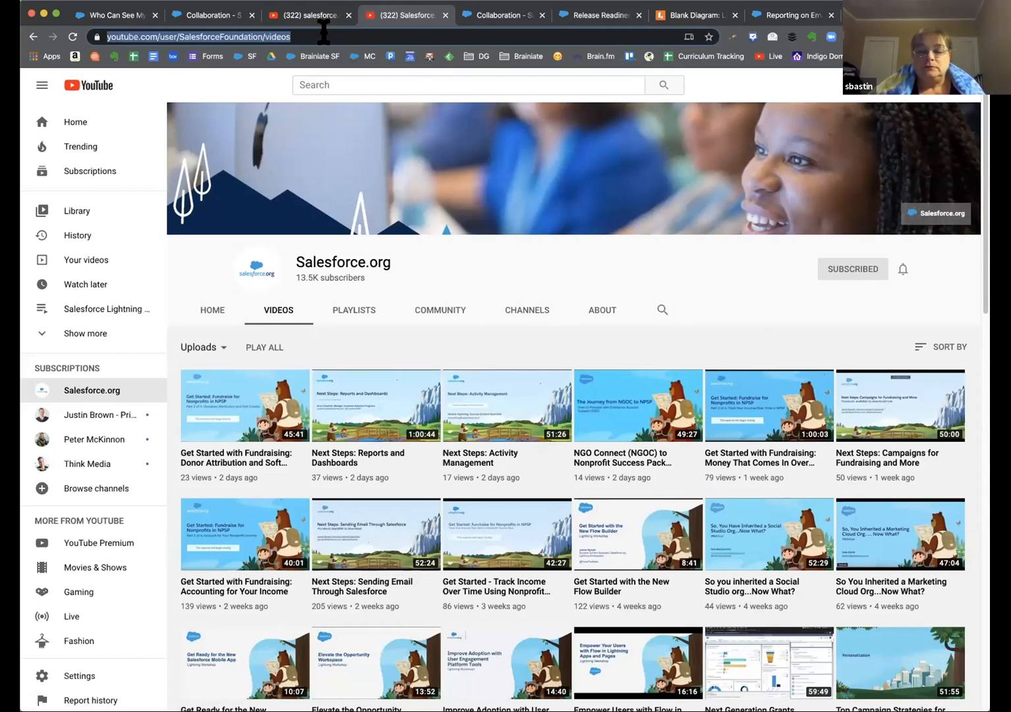
{"action": "key", "text": "super+Tab"}
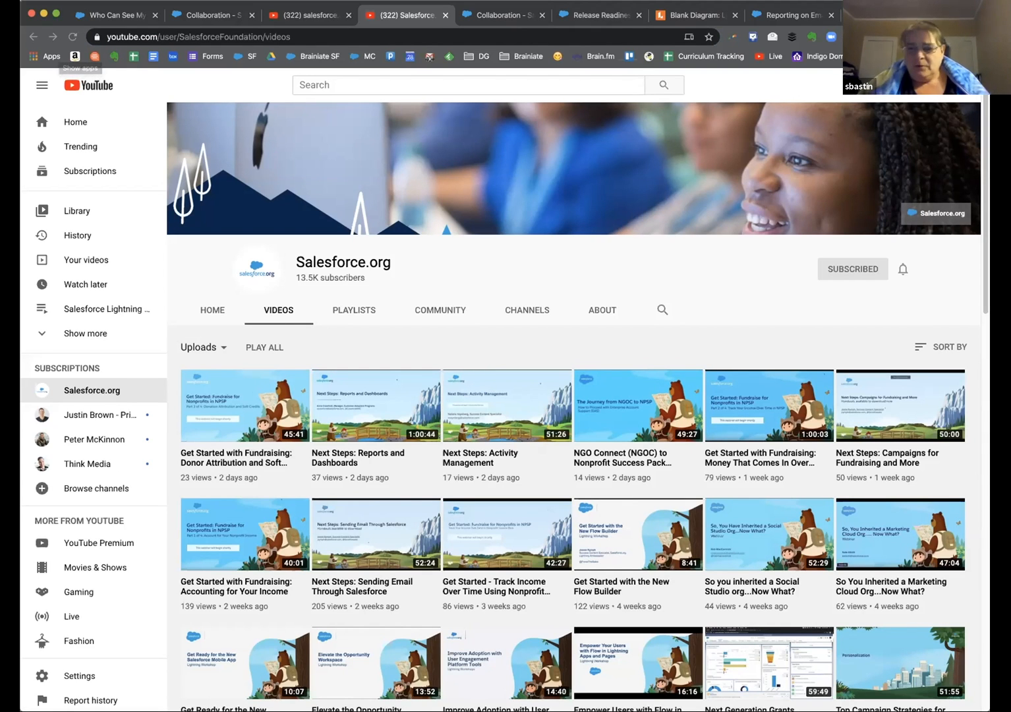
{"action": "left_click", "coordinate": [883, 15]}
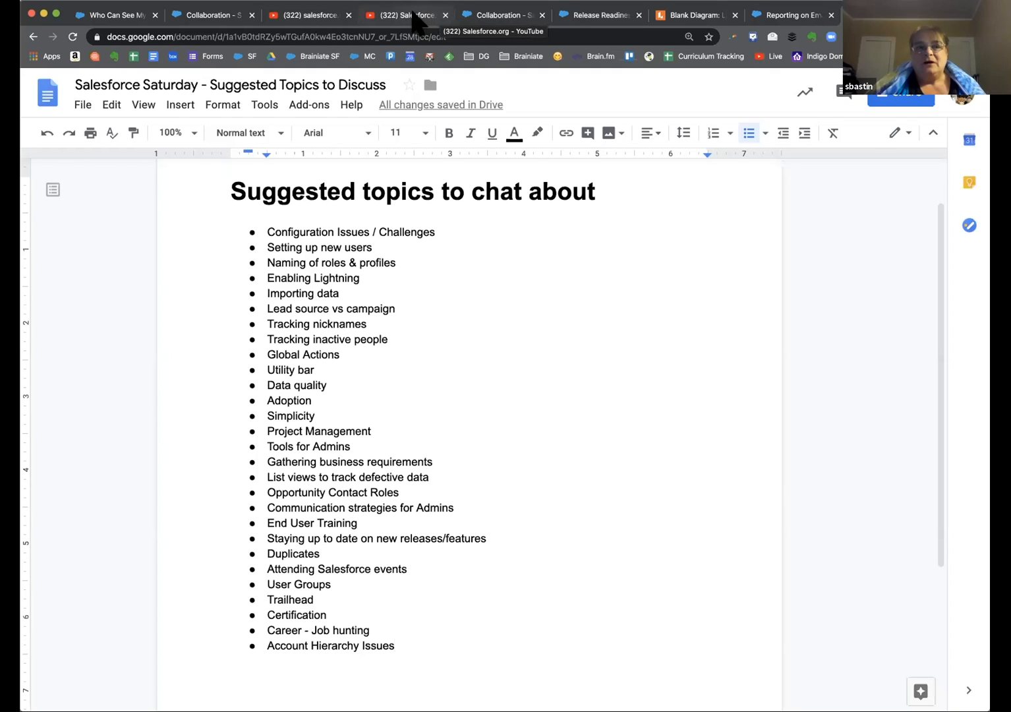
- Return to the Salesforce.org channel page and search YouTube for "salesforce reports dashboards"
{"action": "left_click", "coordinate": [415, 15]}
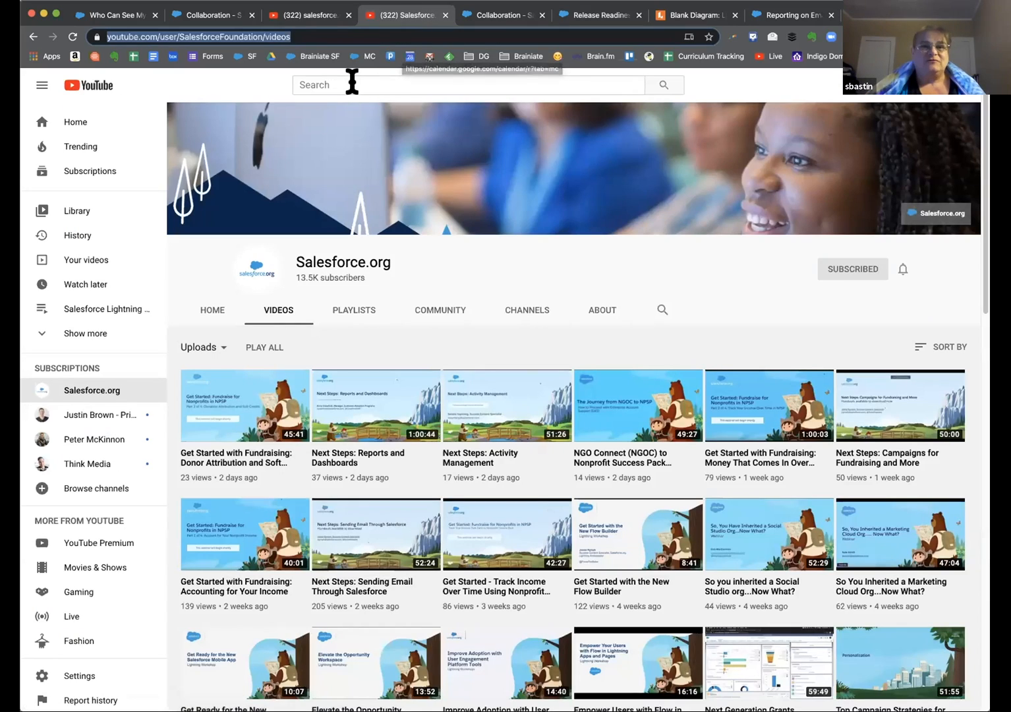
{"action": "left_click", "coordinate": [353, 84]}
{"action": "type", "text": "salesf"}
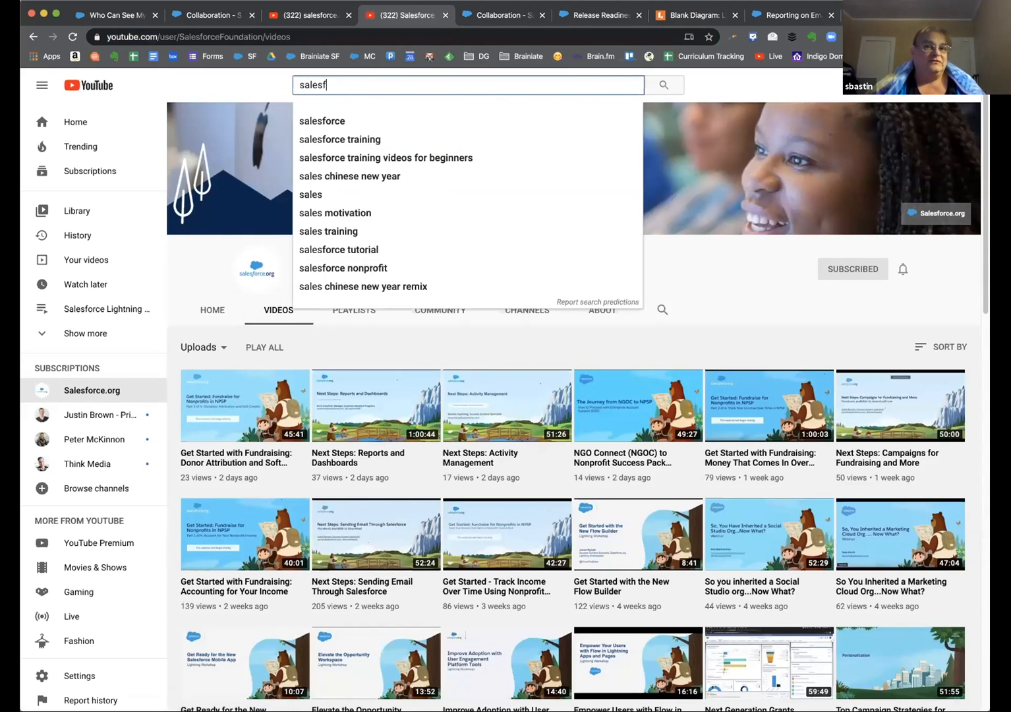
{"action": "type", "text": "orce reports "}
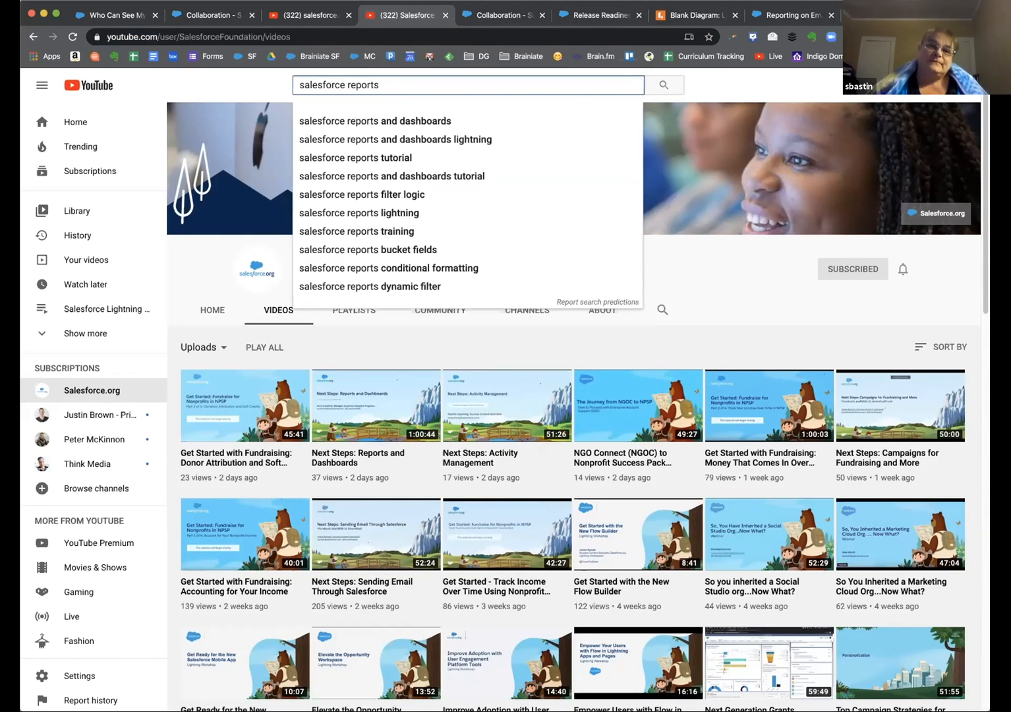
{"action": "type", "text": "dashboards"}
{"action": "key", "text": "Return"}
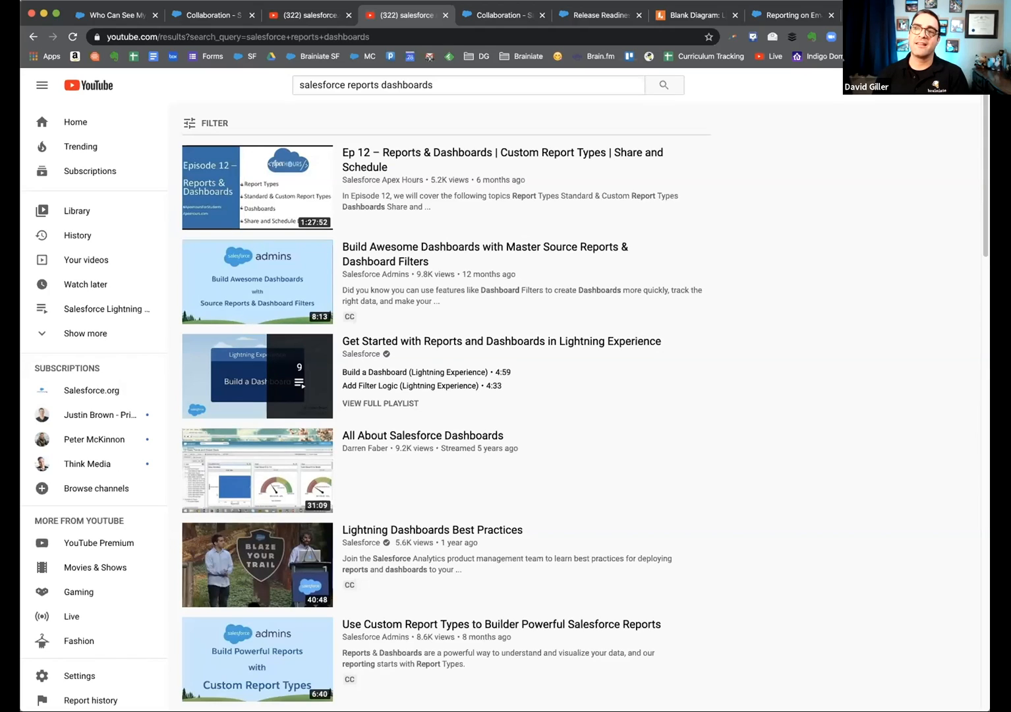
- Open the full playlist Get Started with Reports and Dashboards in Lightning Experience and select its web address
{"action": "left_click", "coordinate": [377, 402]}
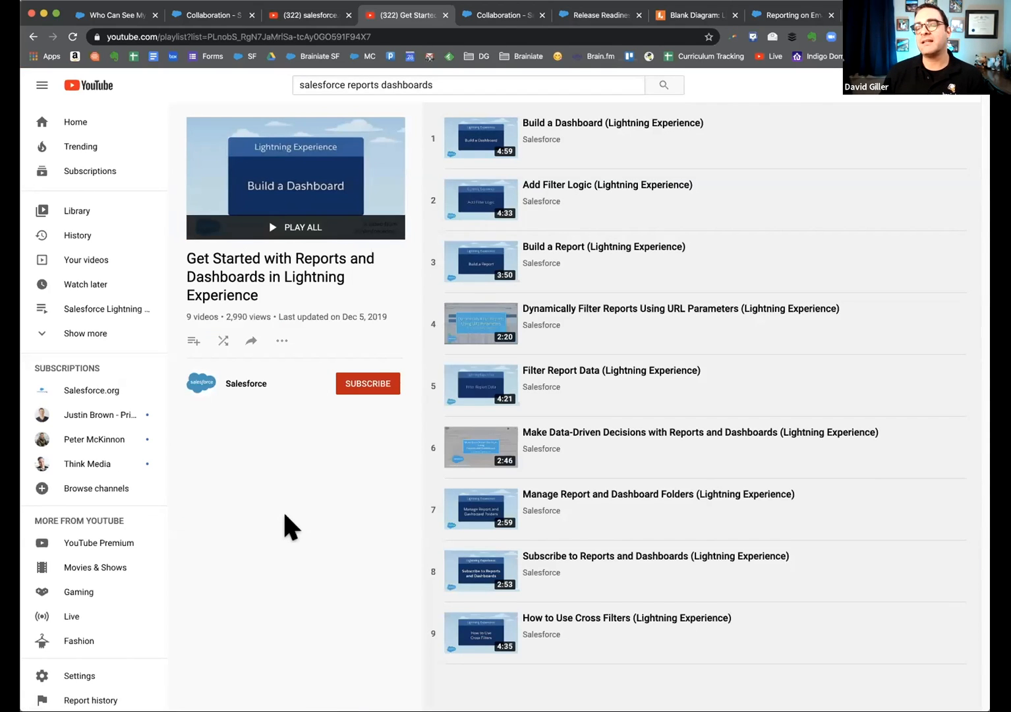
{"action": "left_click", "coordinate": [443, 31]}
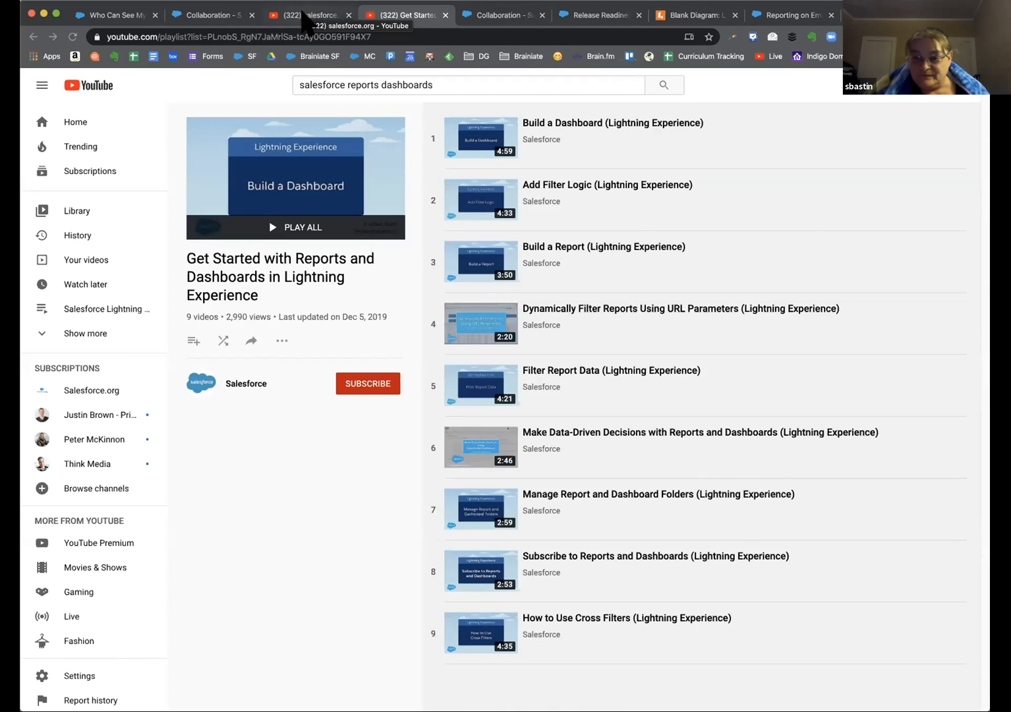
- Search Google for "trailhead salesforce reports" in place of the salesforce.org YouTube results
{"action": "left_click", "coordinate": [343, 16]}
{"action": "left_click", "coordinate": [347, 29]}
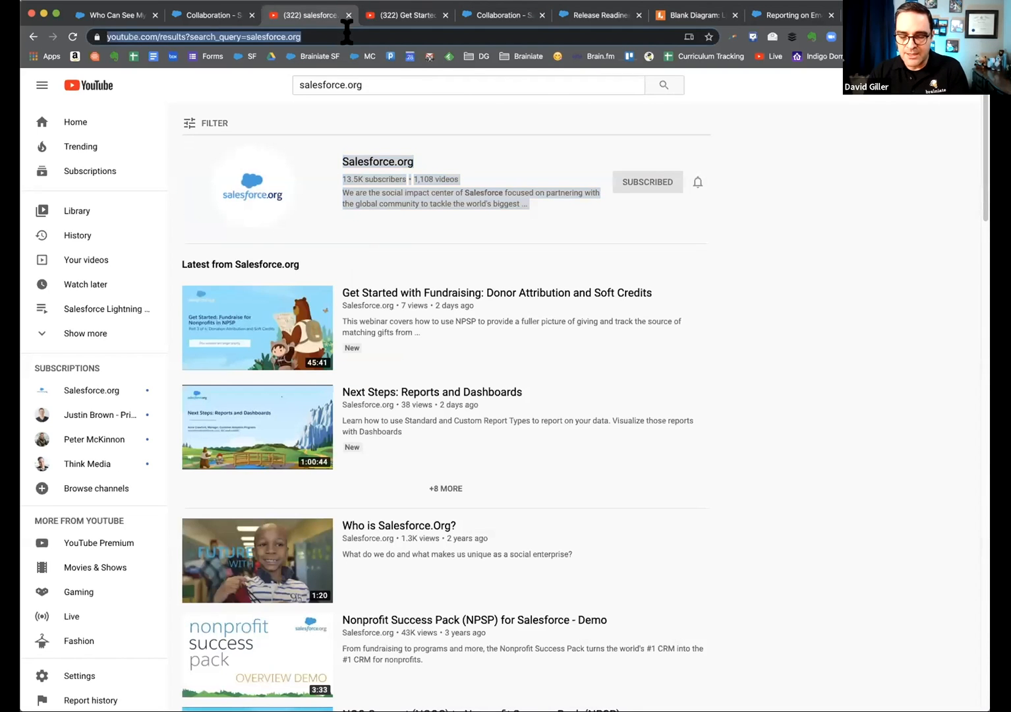
{"action": "type", "text": "trailhead "}
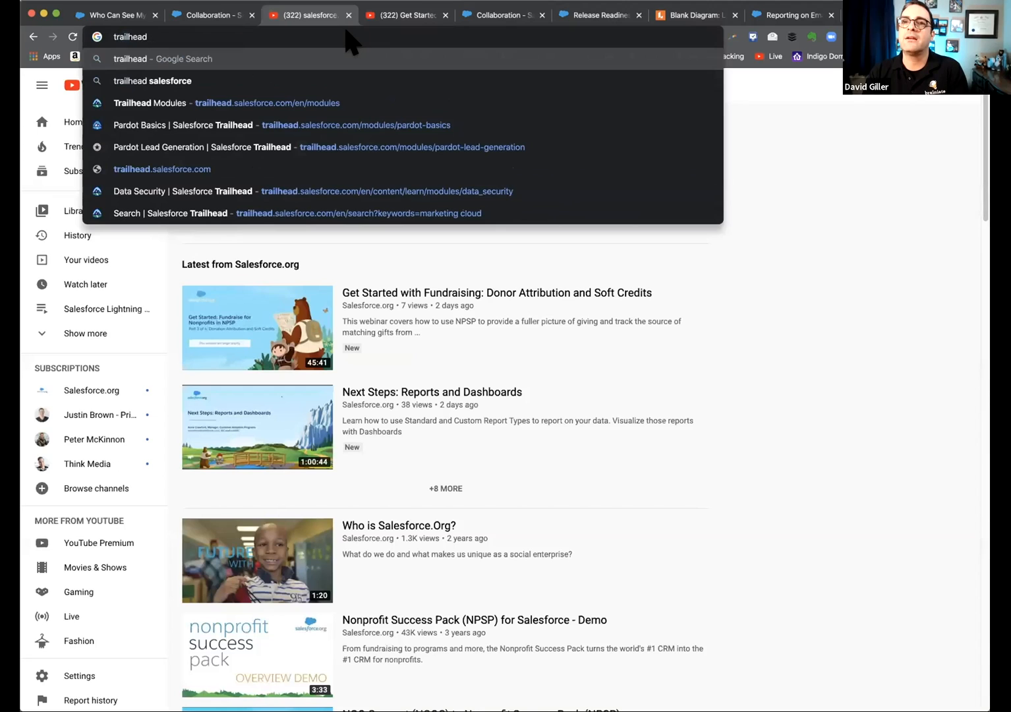
{"action": "type", "text": "salesforce report"}
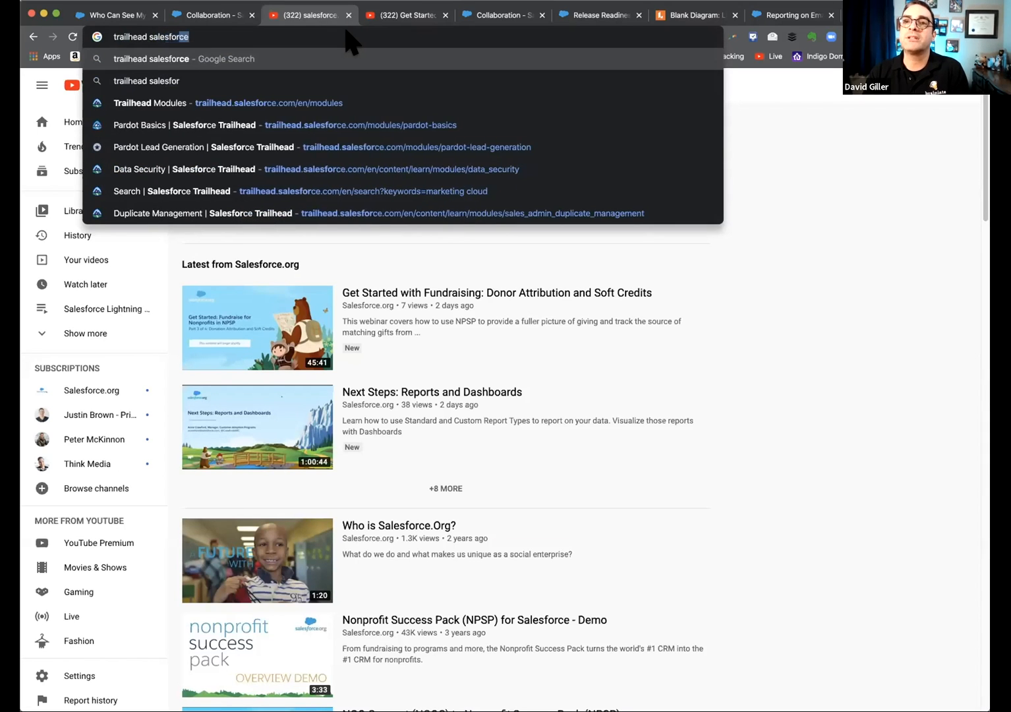
{"action": "type", "text": "s"}
{"action": "key", "text": "Return"}
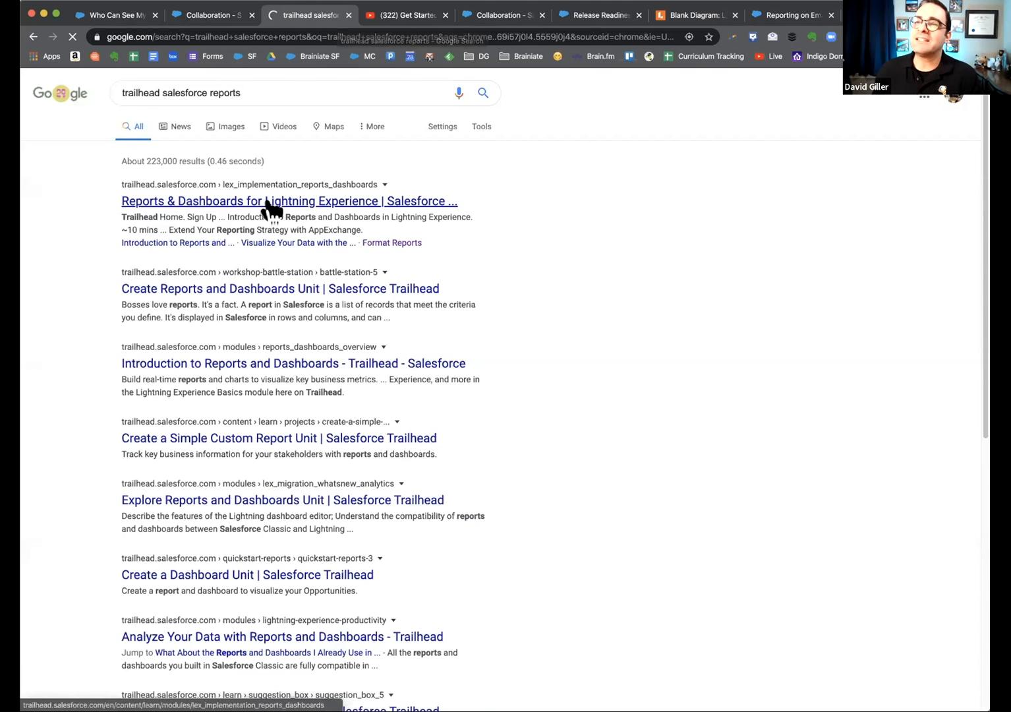
- Open the Trailhead module Reports & Dashboards for Lightning Experience and select its web address
{"action": "left_click", "coordinate": [268, 201]}
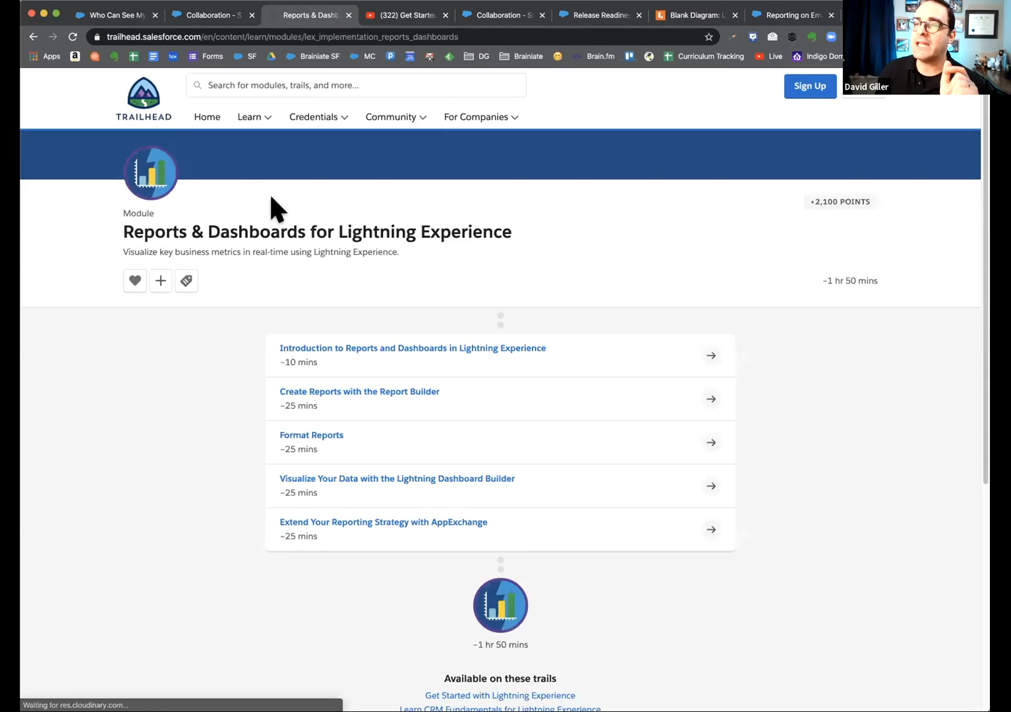
{"action": "left_click", "coordinate": [477, 30]}
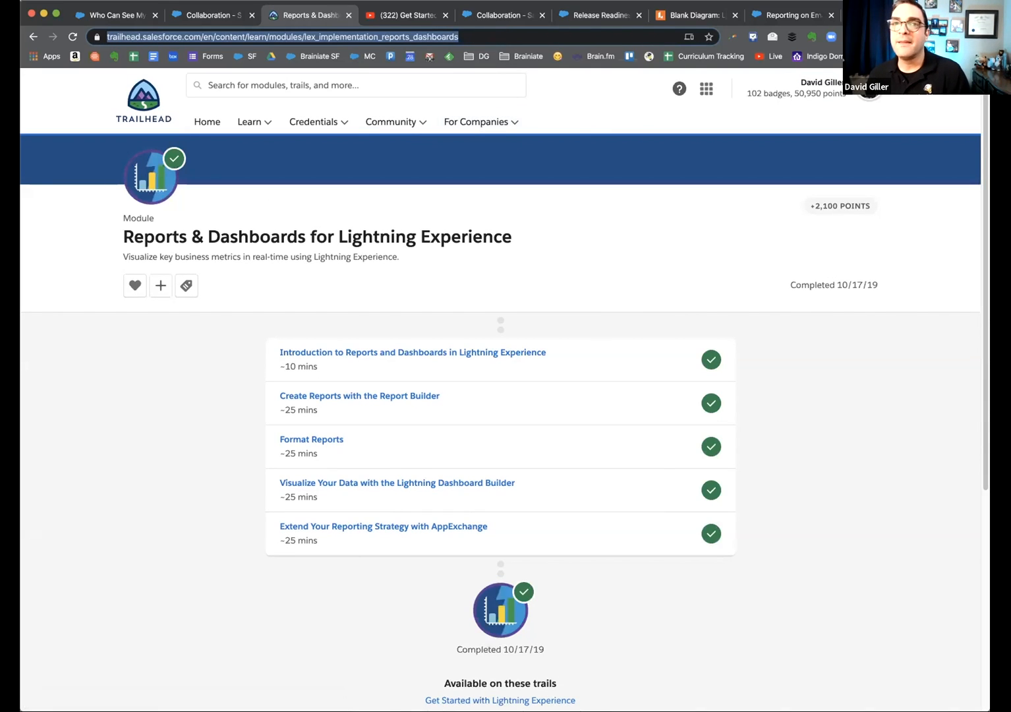
{"action": "key", "text": "super+Tab"}
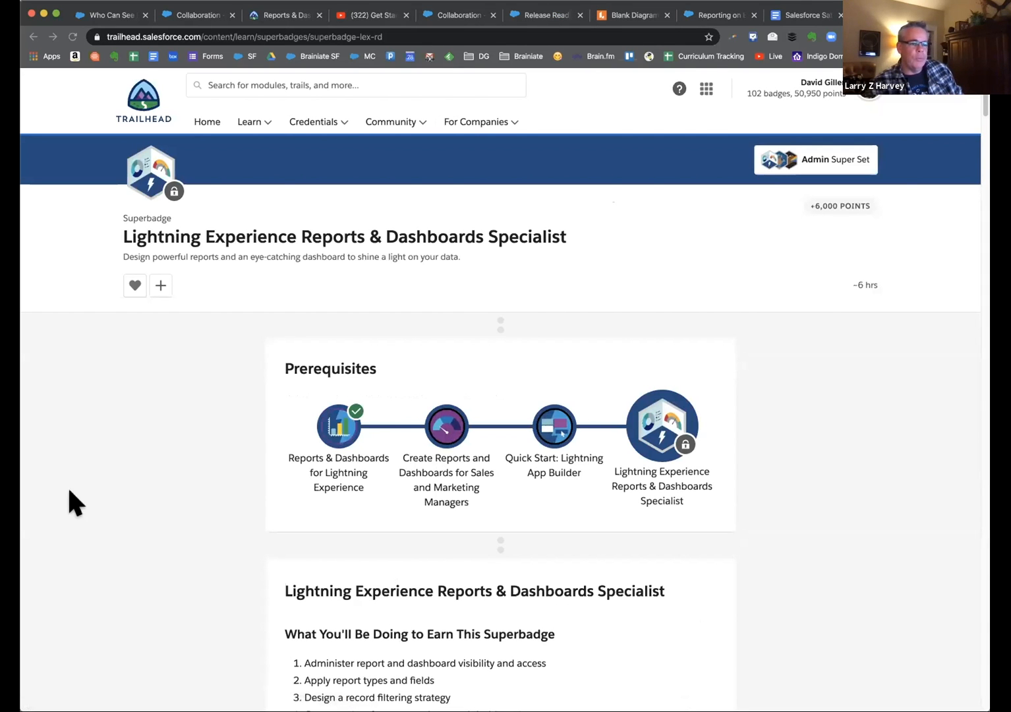
- Examine the prerequisites, tested concepts and prework of the Lightning Experience Reports & Dashboards Specialist superbadge
{"action": "scroll", "coordinate": [124, 494], "scroll_direction": "down", "scroll_amount": 3}
{"action": "scroll", "coordinate": [126, 501], "scroll_direction": "down", "scroll_amount": 3}
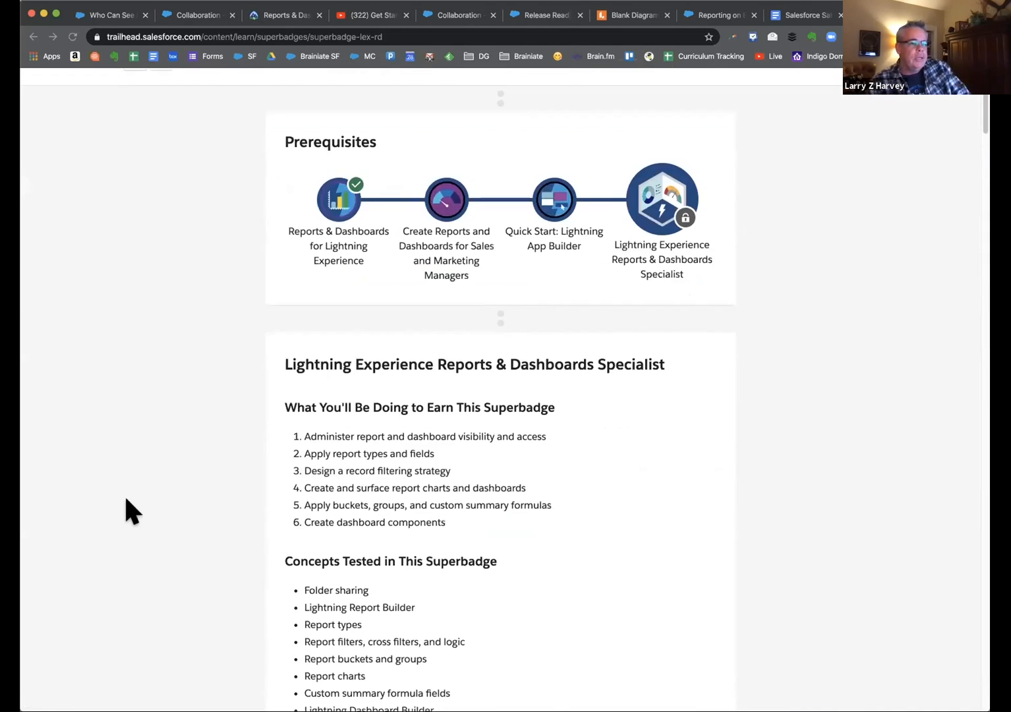
{"action": "scroll", "coordinate": [125, 510], "scroll_direction": "down", "scroll_amount": 3}
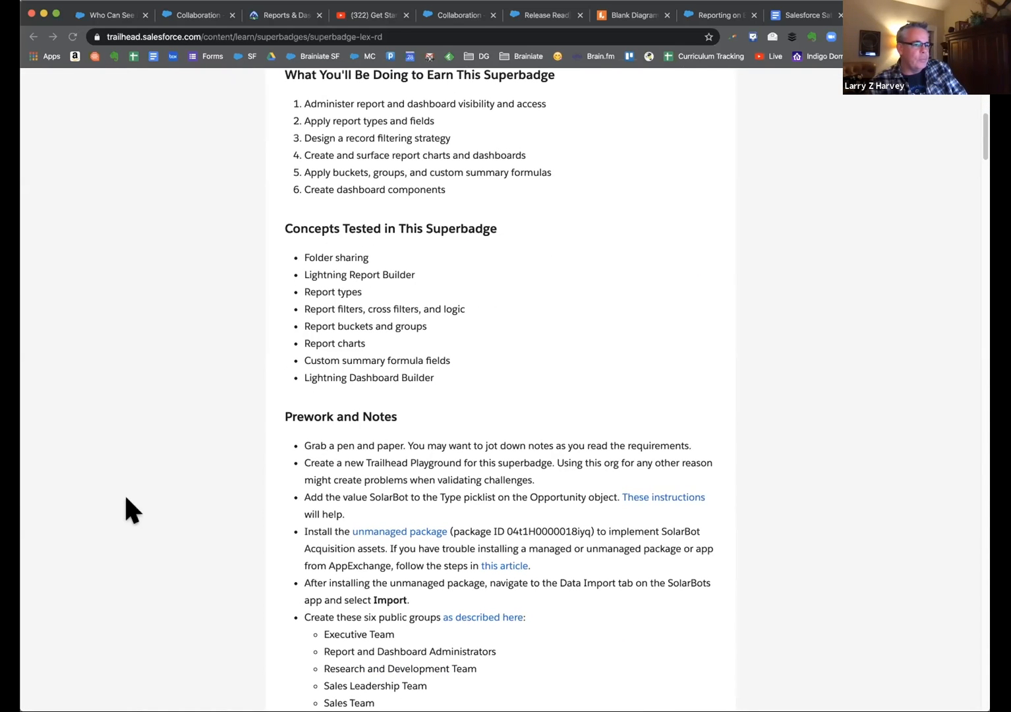
{"action": "scroll", "coordinate": [126, 499], "scroll_direction": "up", "scroll_amount": 8}
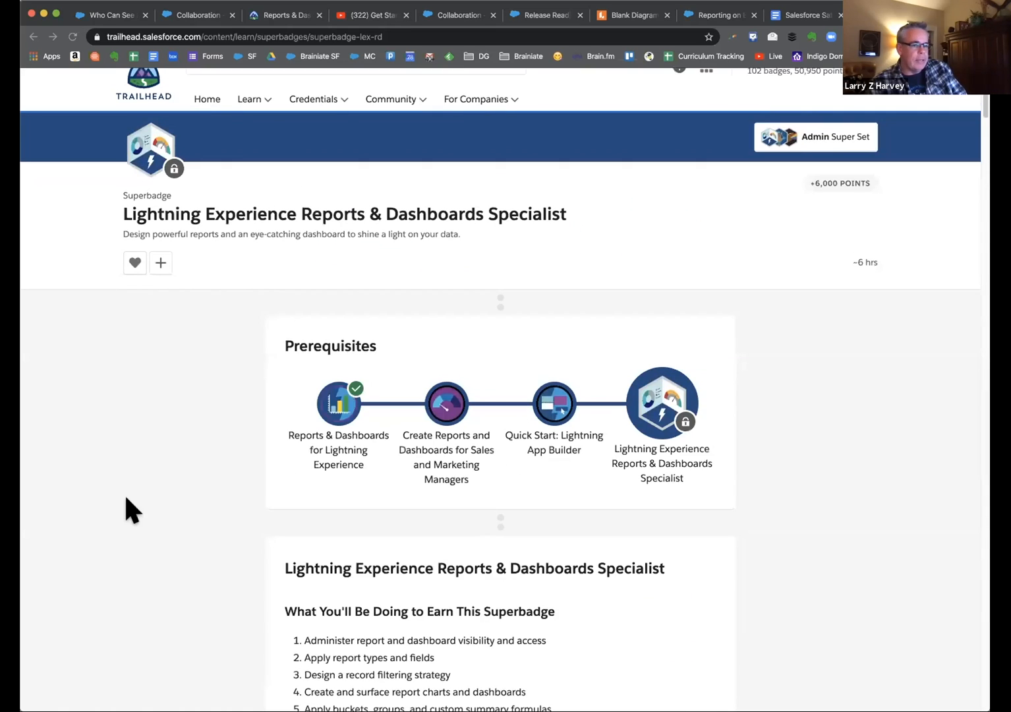
{"action": "scroll", "coordinate": [124, 493], "scroll_direction": "up", "scroll_amount": 1}
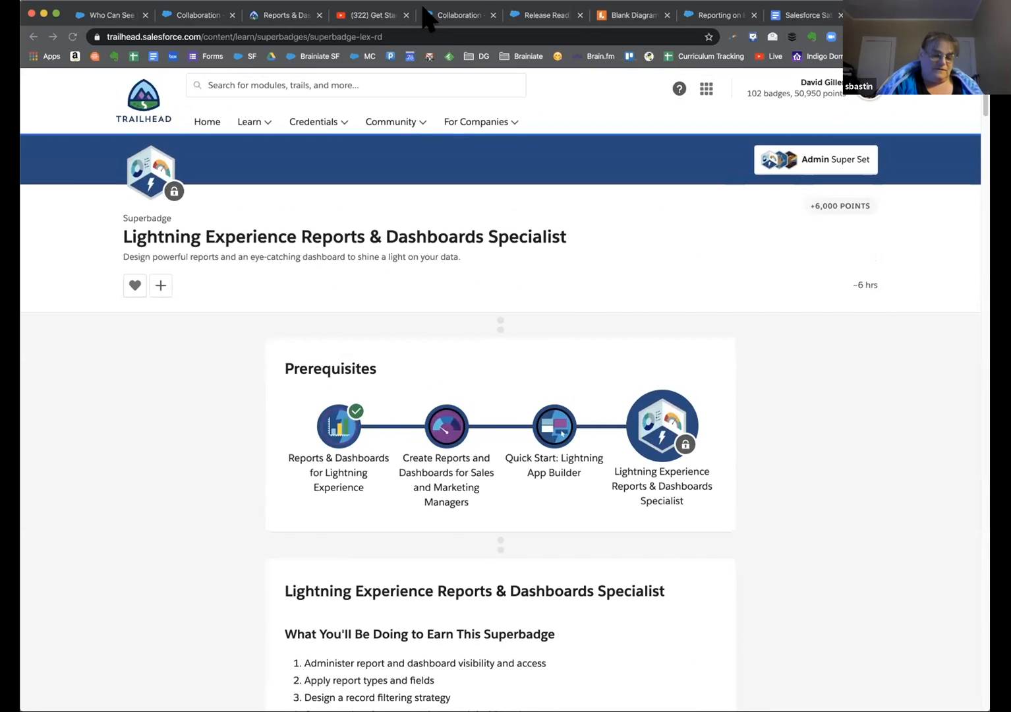
- Log in to the demo org from Salesforce's login page, using the first saved username and its account password
{"action": "left_click", "coordinate": [435, 14]}
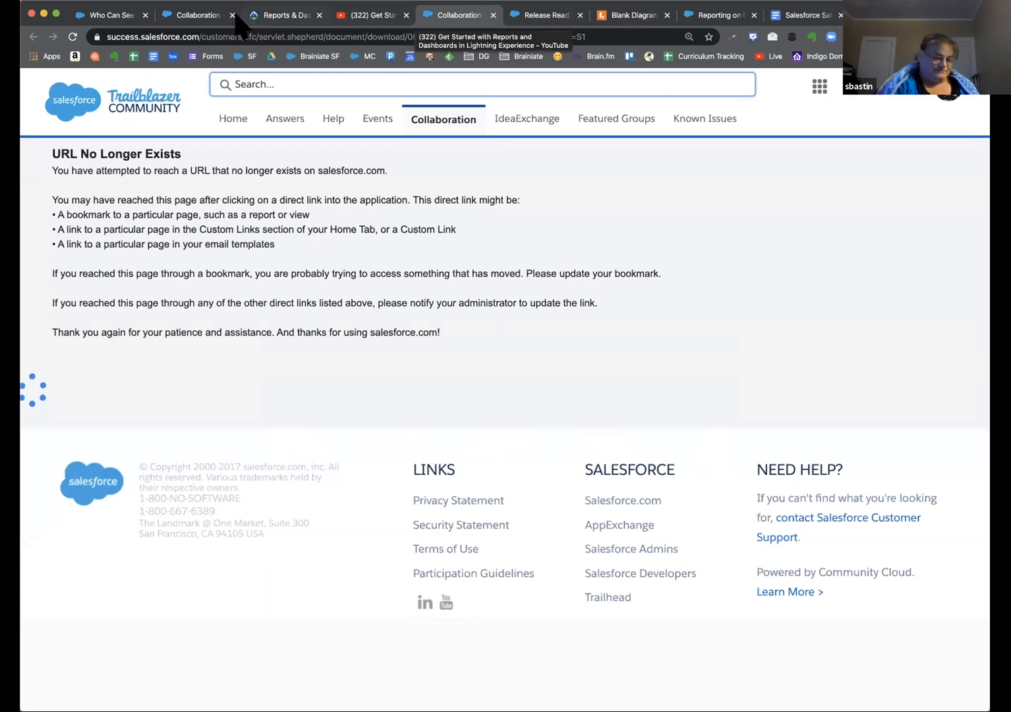
{"action": "left_click", "coordinate": [206, 15]}
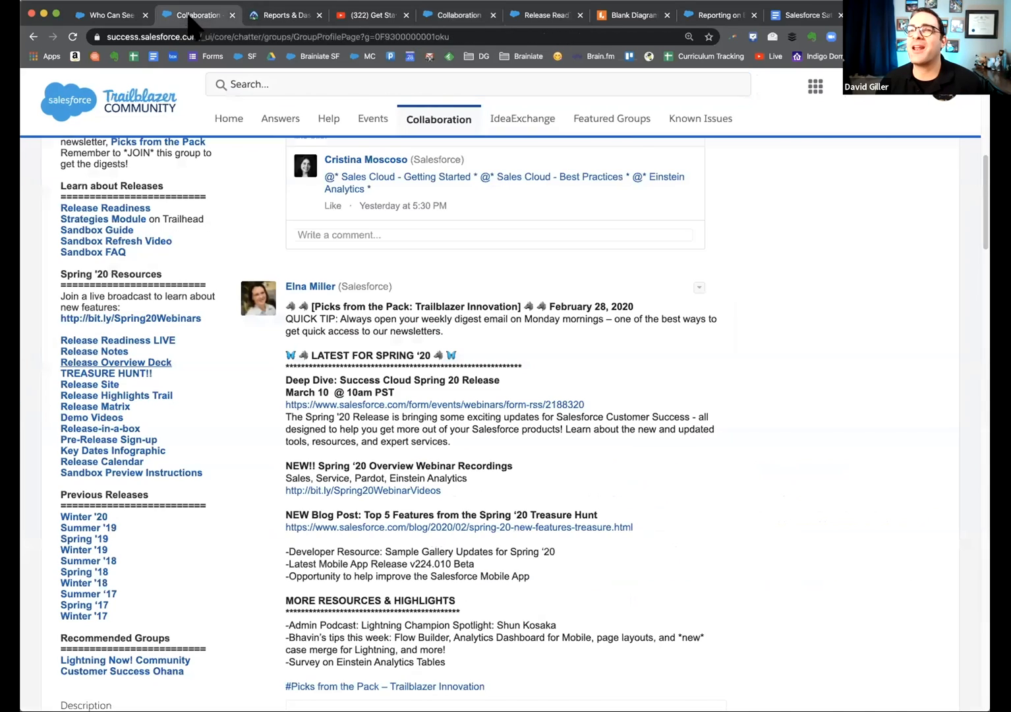
{"action": "left_click", "coordinate": [547, 15]}
{"action": "left_click", "coordinate": [361, 34]}
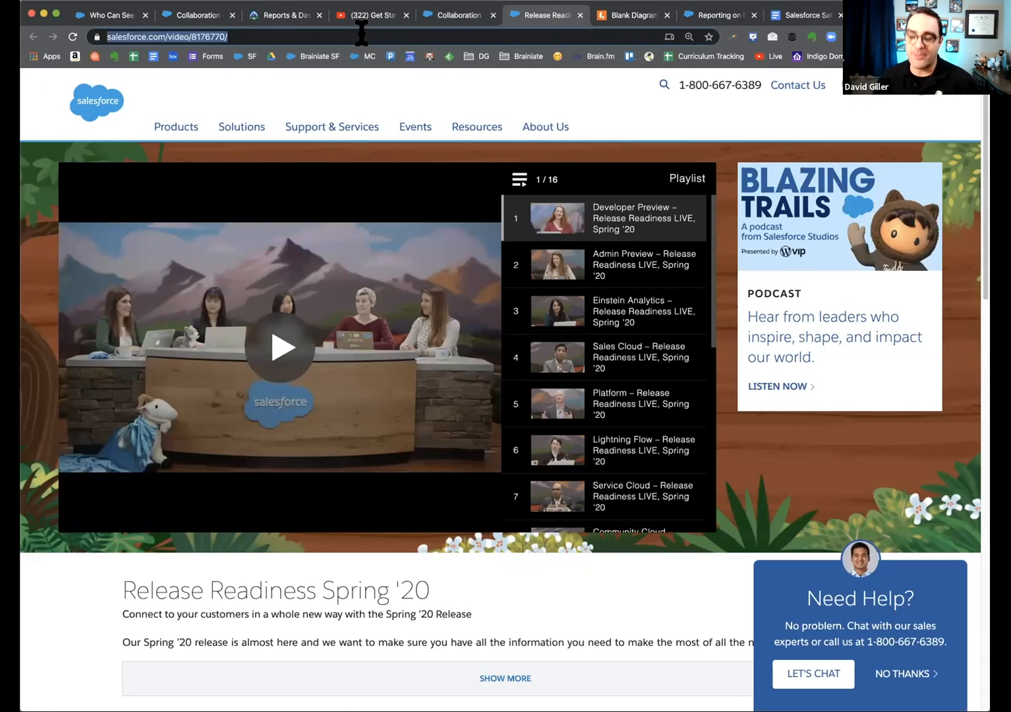
{"action": "type", "text": "login"}
{"action": "key", "text": "Return"}
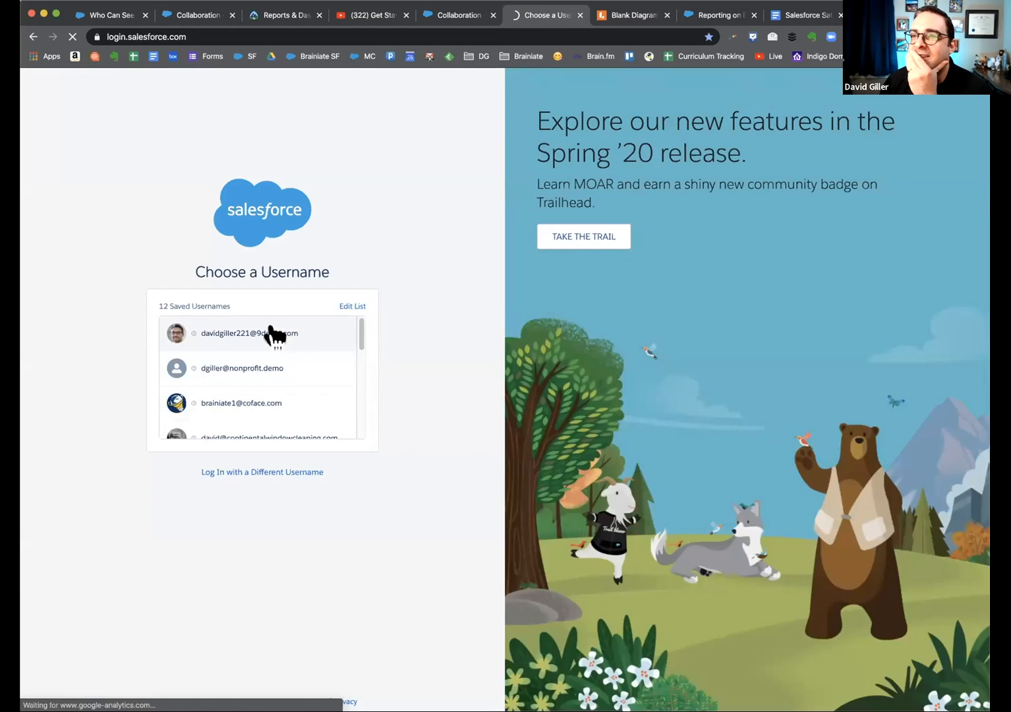
{"action": "left_click", "coordinate": [273, 333]}
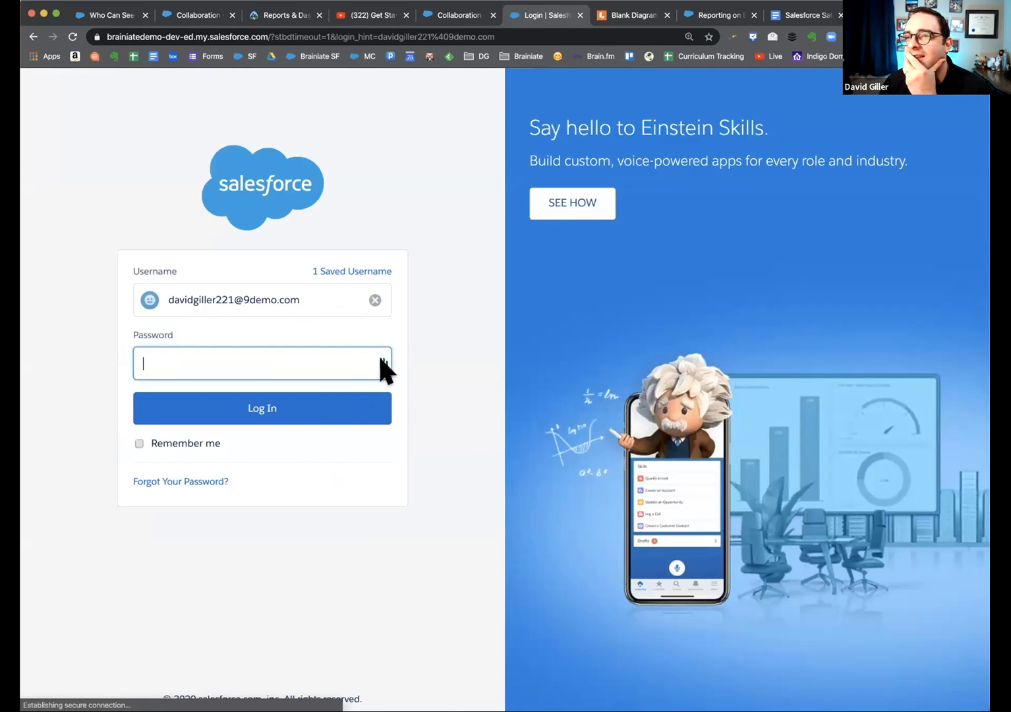
{"action": "left_click", "coordinate": [380, 359]}
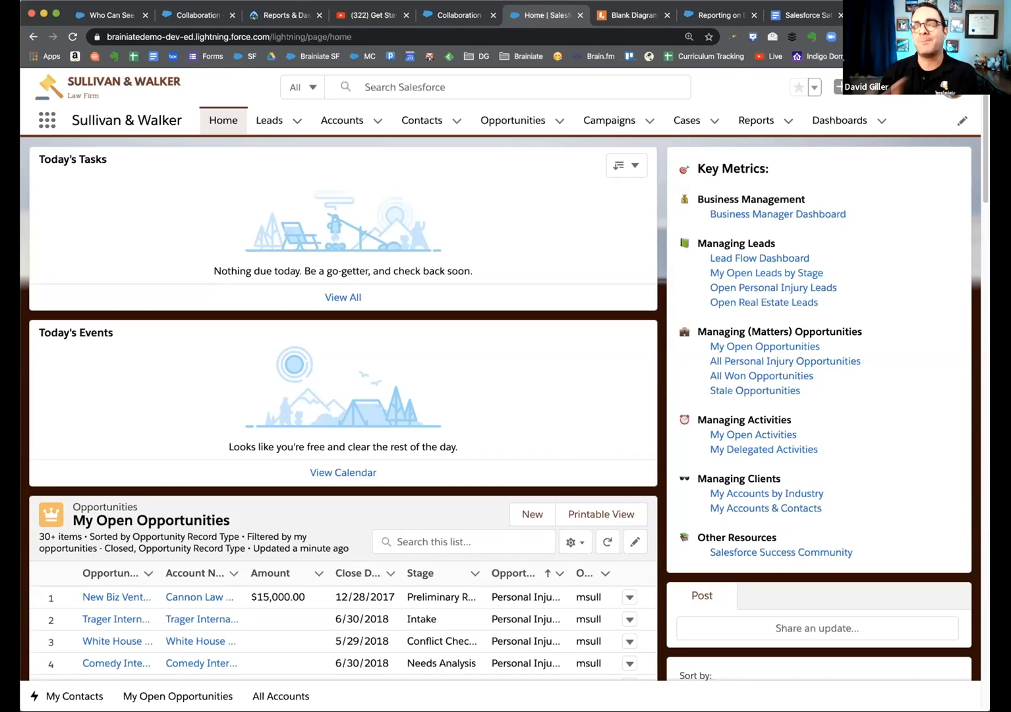
- Search the org for the user with the title Partner and open that user's profile and User Detail page
{"action": "left_click", "coordinate": [466, 85]}
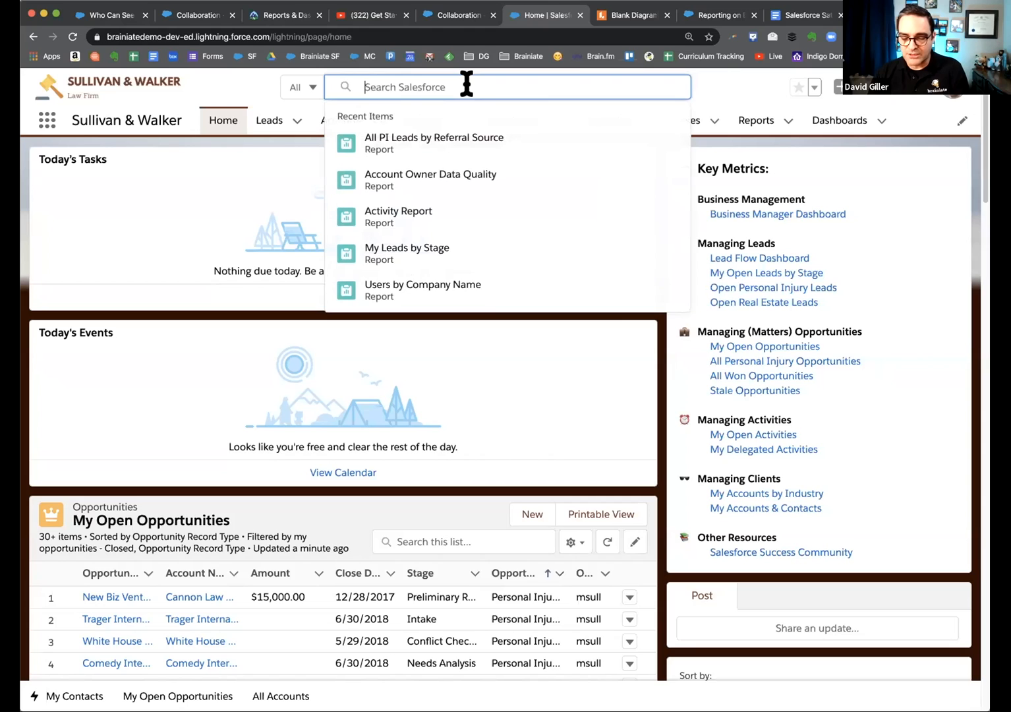
{"action": "type", "text": "mich"}
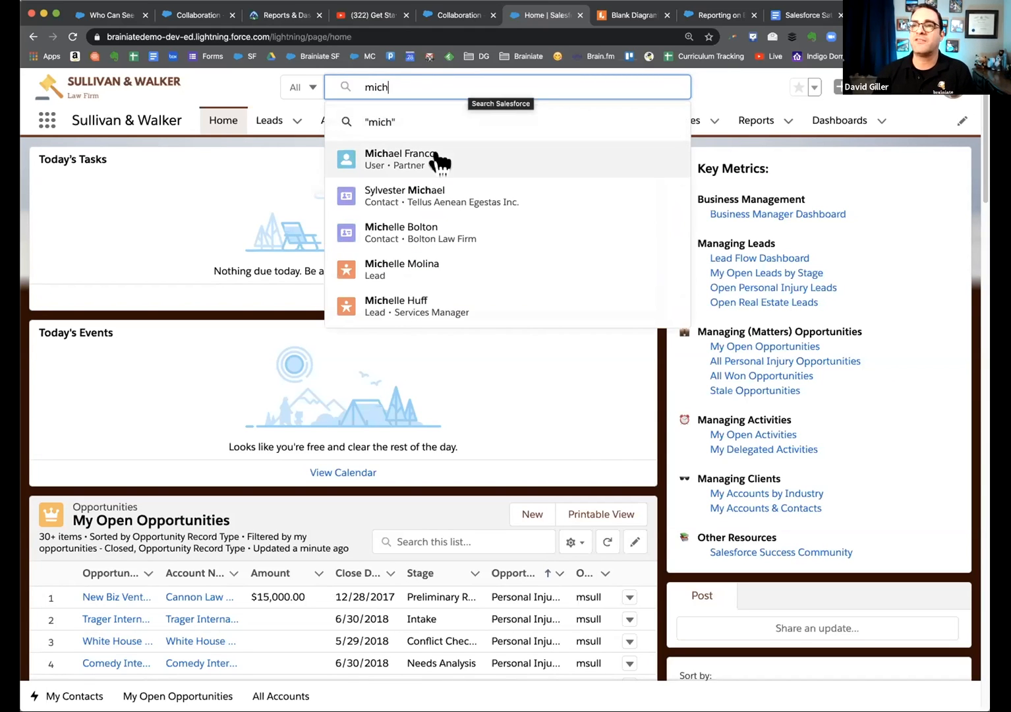
{"action": "left_click", "coordinate": [438, 153]}
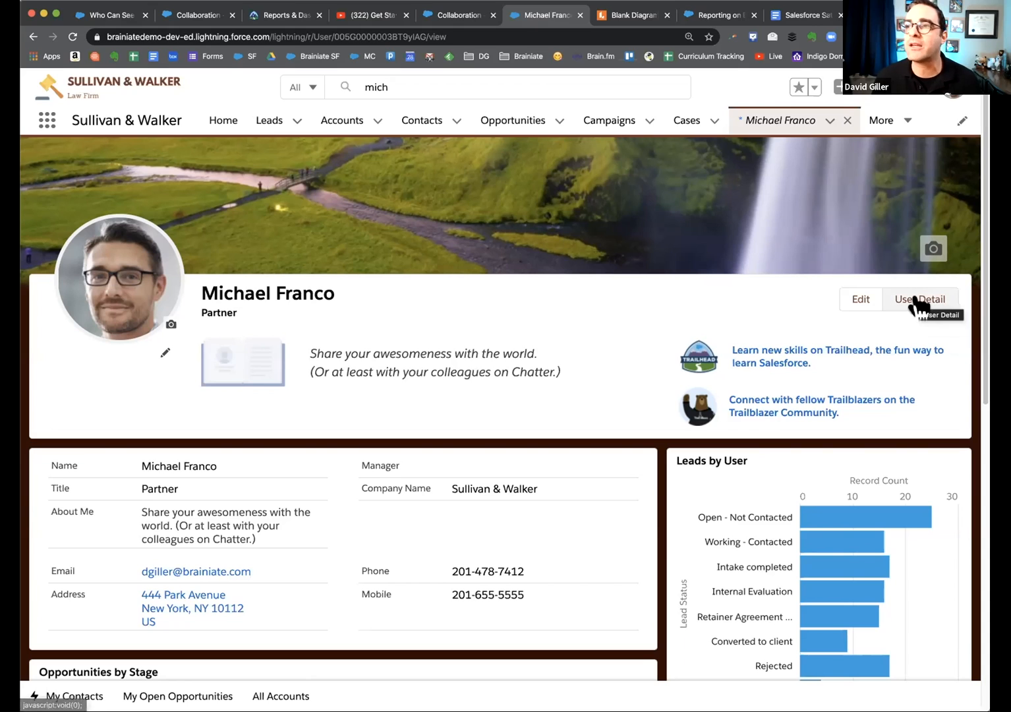
{"action": "left_click", "coordinate": [920, 302]}
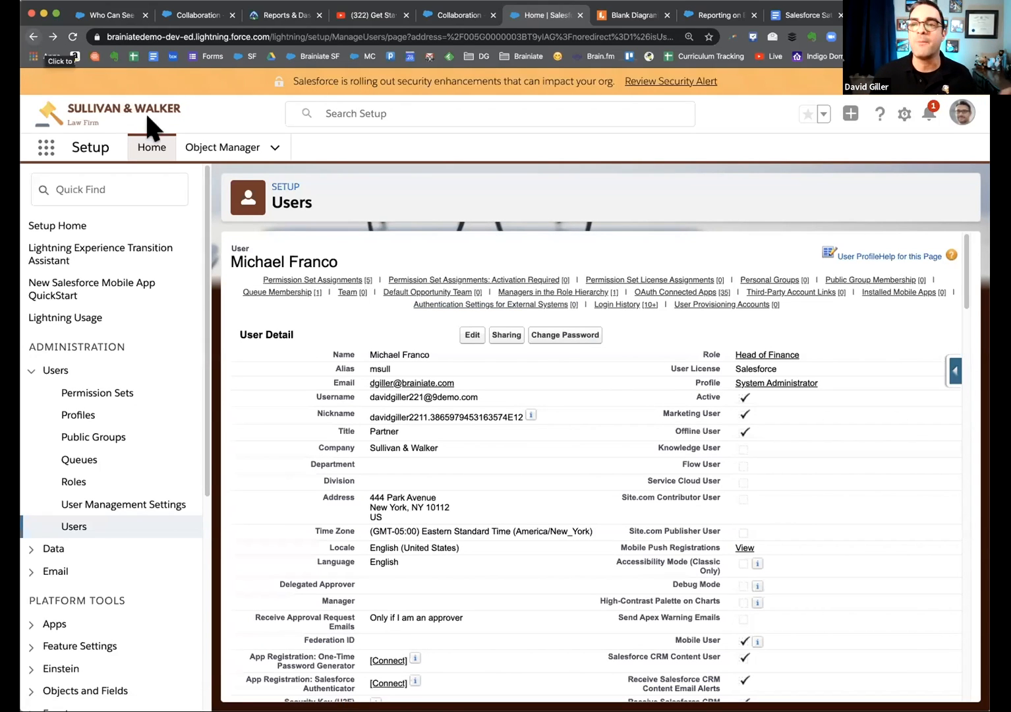
- Return to the Partner user's profile and examine its Opportunities by Stage, Leads by User and Activities Assigned to this User charts at 100% zoom
{"action": "left_click", "coordinate": [461, 20]}
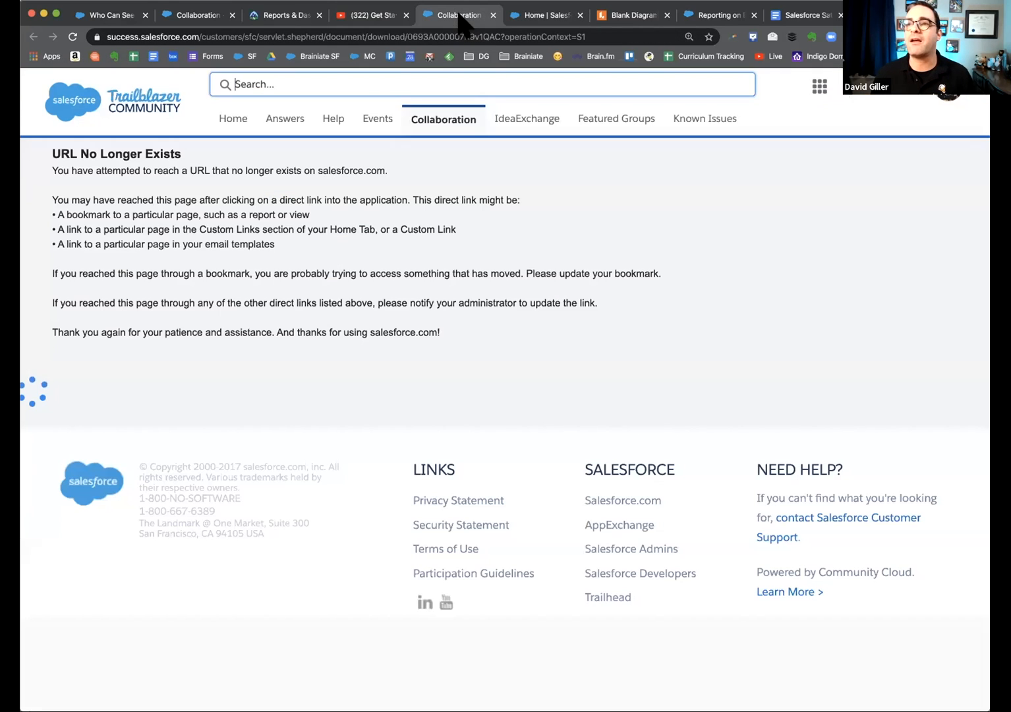
{"action": "left_click", "coordinate": [512, 20]}
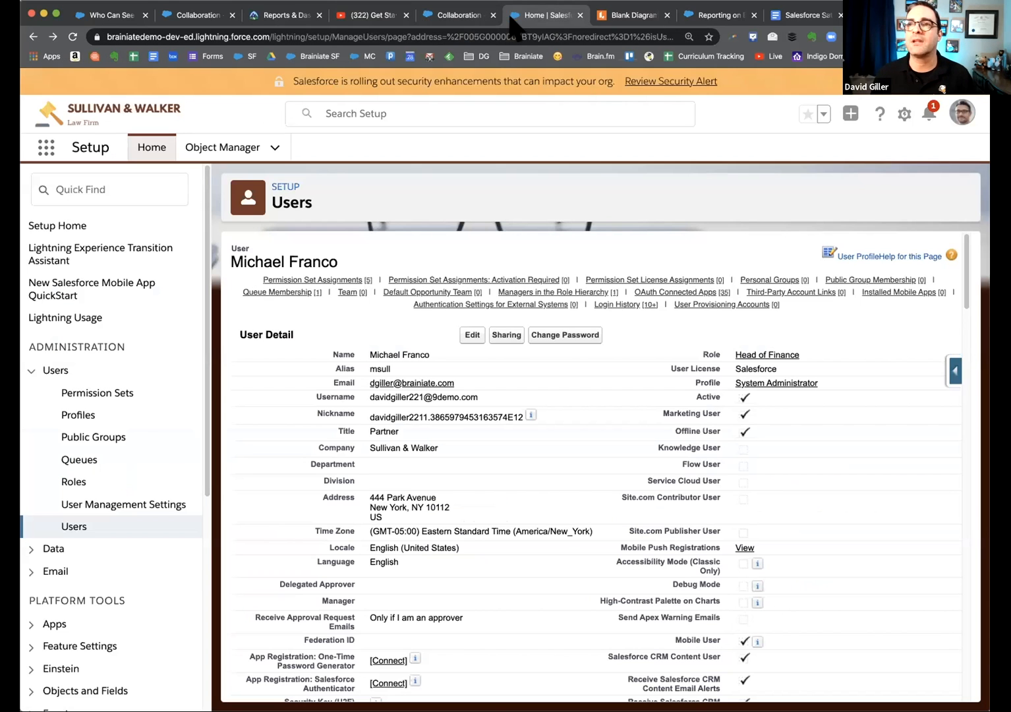
{"action": "left_click", "coordinate": [33, 37]}
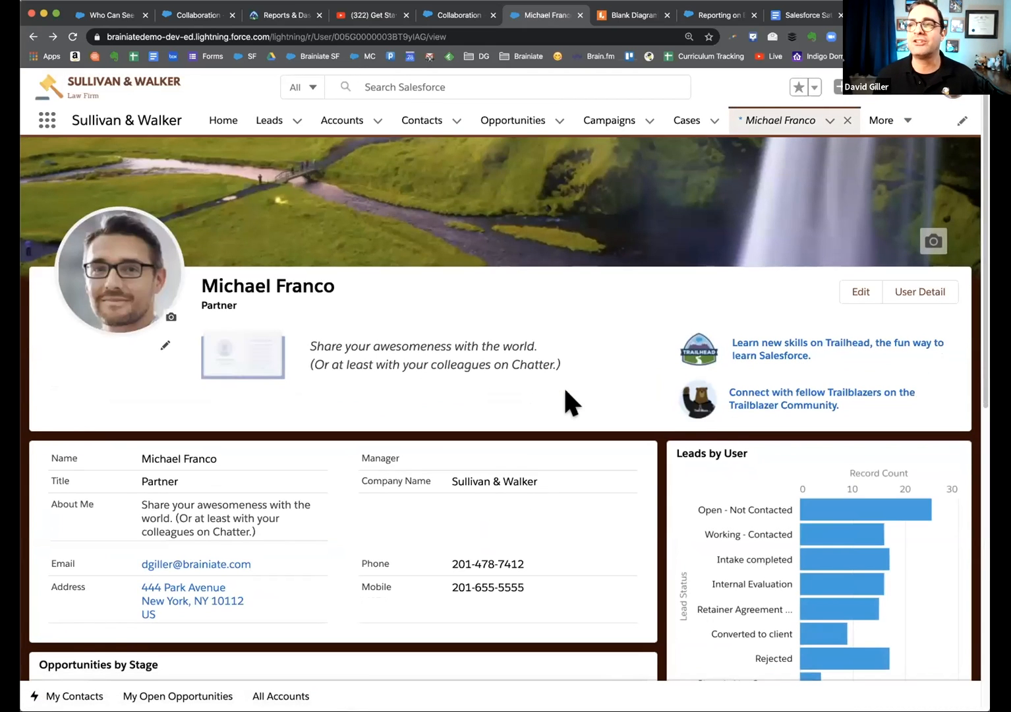
{"action": "scroll", "coordinate": [566, 390], "scroll_direction": "down", "scroll_amount": 5}
{"action": "scroll", "coordinate": [566, 392], "scroll_direction": "down", "scroll_amount": 5}
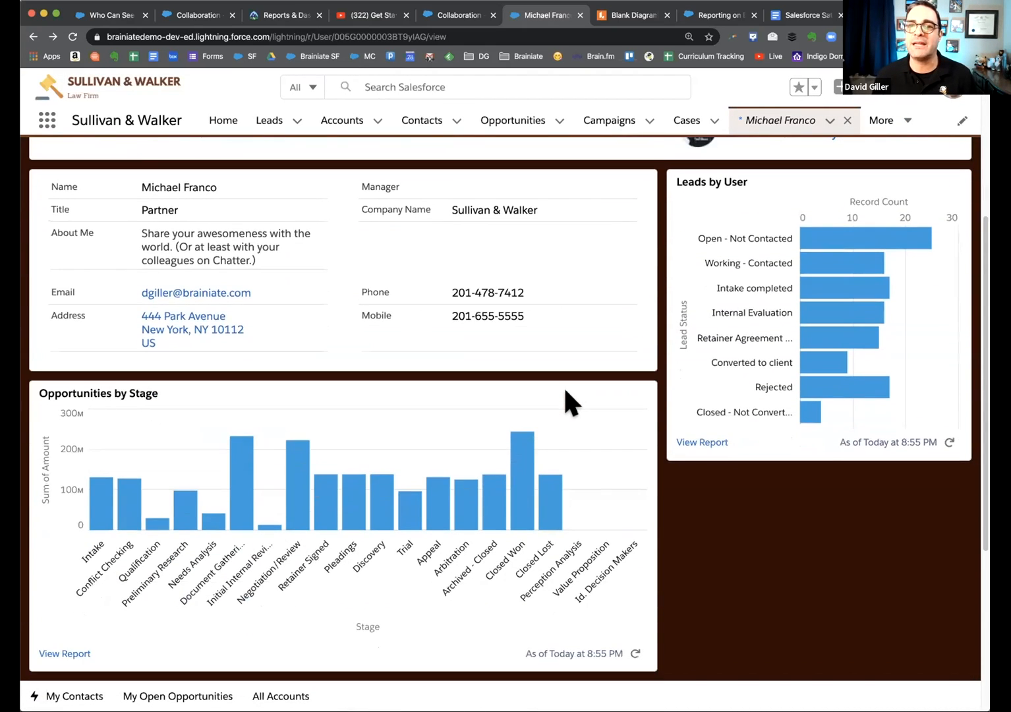
{"action": "scroll", "coordinate": [565, 391], "scroll_direction": "down", "scroll_amount": 7}
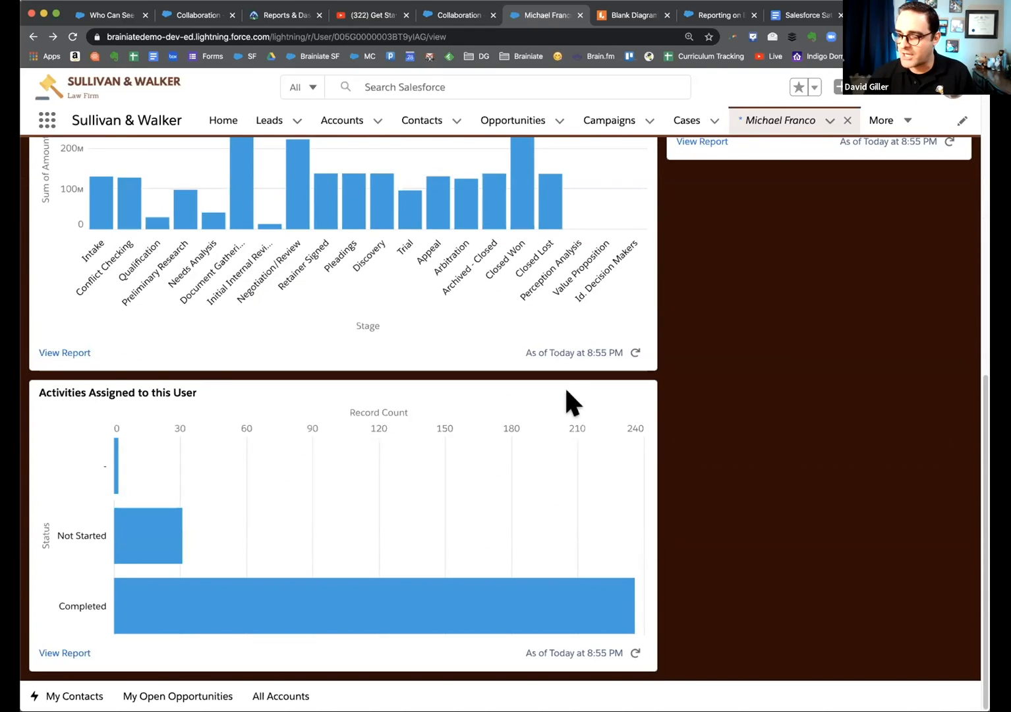
{"action": "key", "text": "super+minus"}
{"action": "key", "text": "super+minus"}
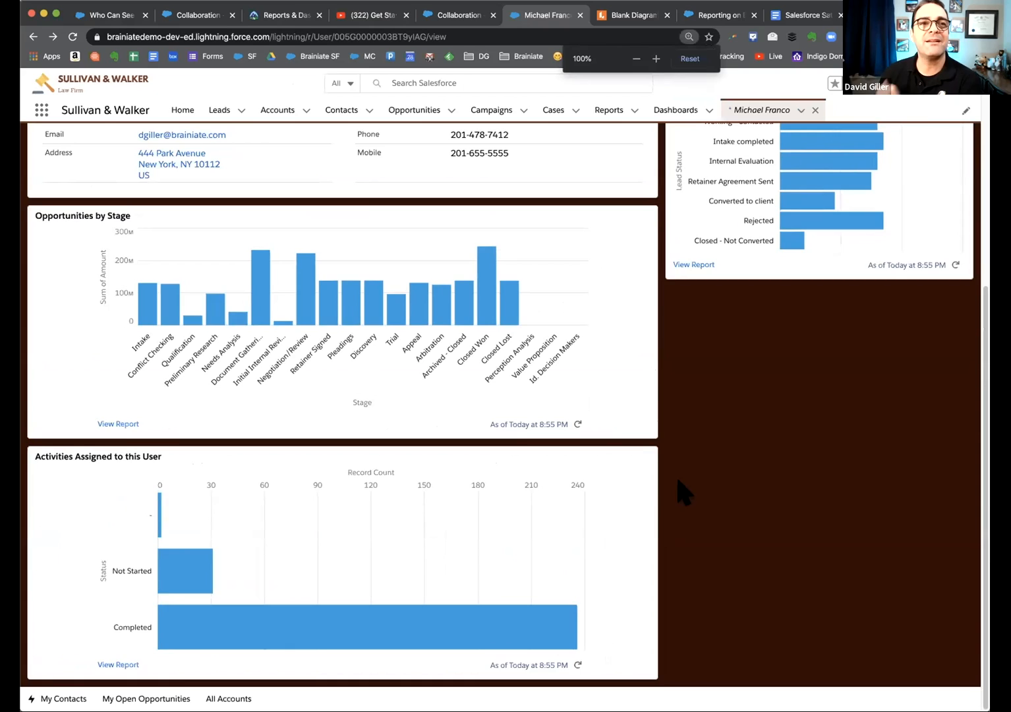
{"action": "scroll", "coordinate": [689, 475], "scroll_direction": "up", "scroll_amount": 2}
{"action": "scroll", "coordinate": [692, 481], "scroll_direction": "up", "scroll_amount": 2}
{"action": "scroll", "coordinate": [692, 481], "scroll_direction": "down", "scroll_amount": 3}
{"action": "scroll", "coordinate": [692, 481], "scroll_direction": "up", "scroll_amount": 3}
{"action": "scroll", "coordinate": [692, 481], "scroll_direction": "up", "scroll_amount": 5}
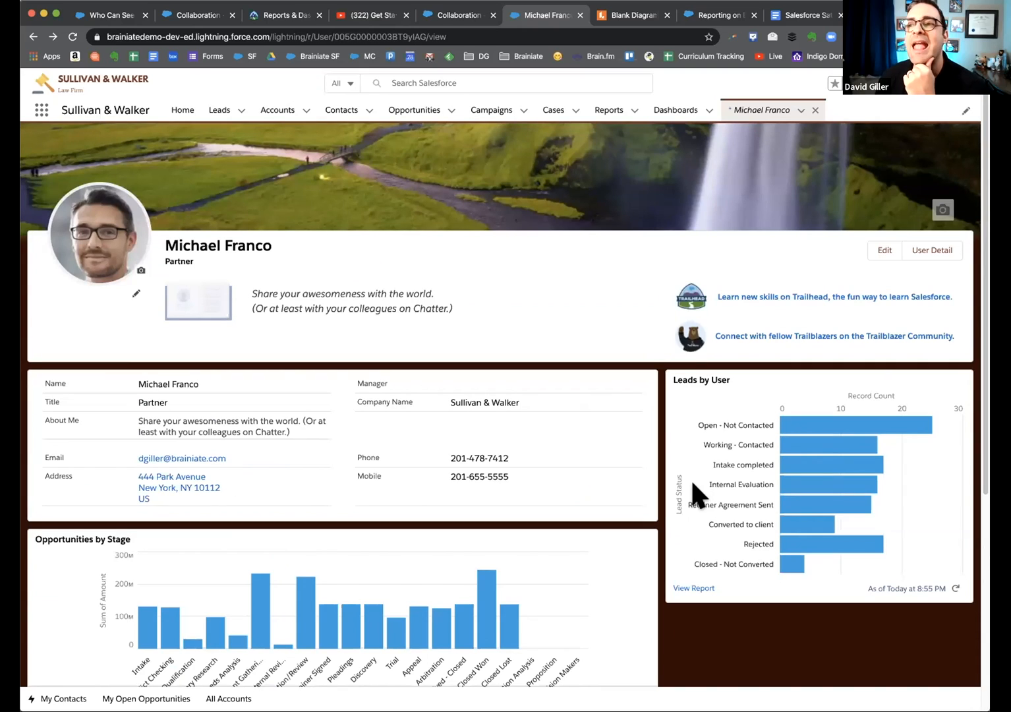
- Search the org for the user with the title Inside Sales and open that user's profile
{"action": "left_click", "coordinate": [419, 83]}
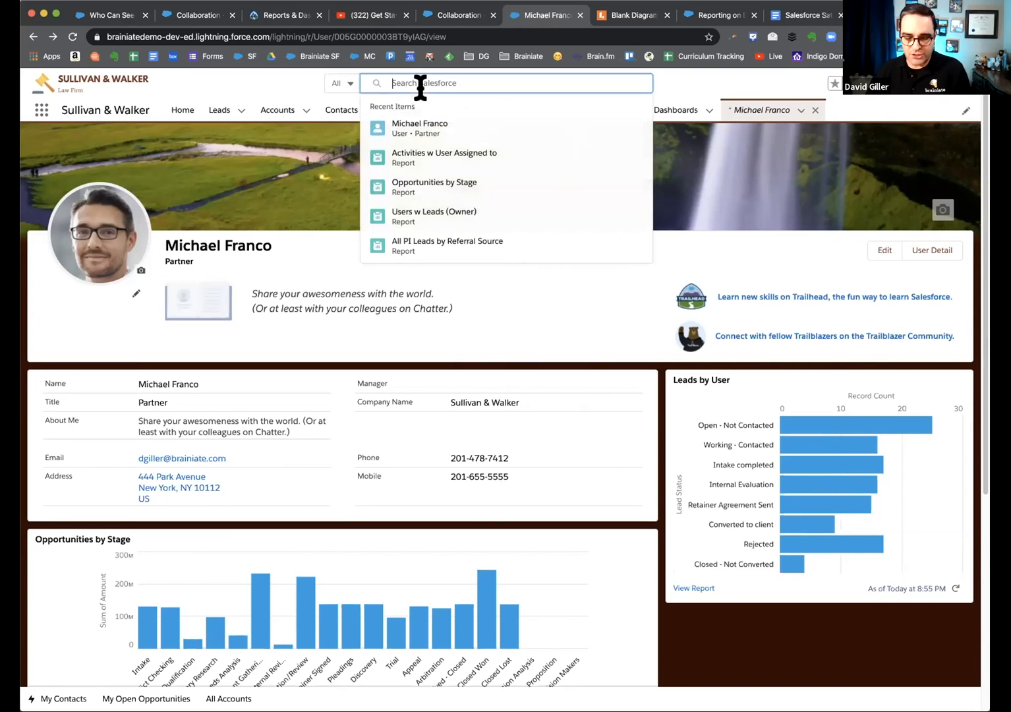
{"action": "type", "text": "susan"}
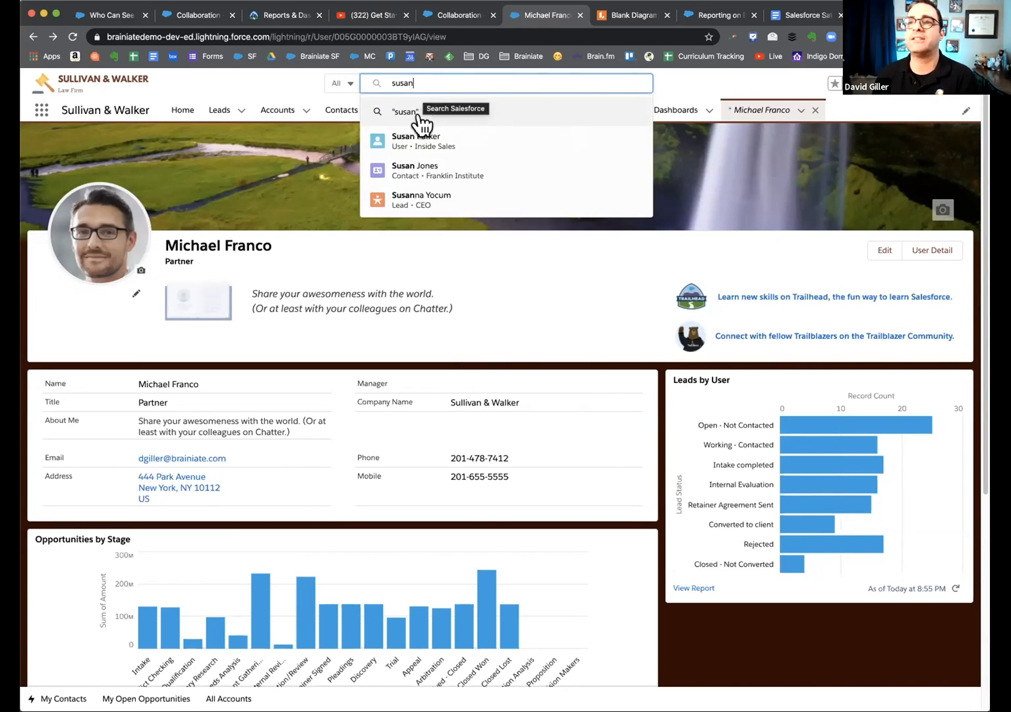
{"action": "left_click", "coordinate": [421, 137]}
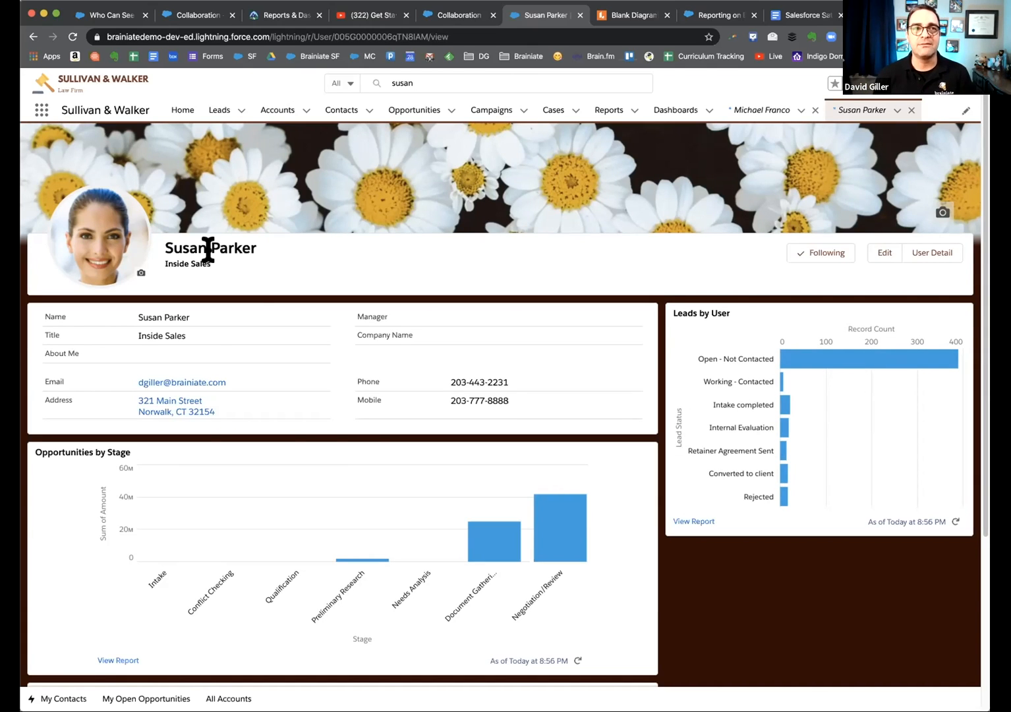
- Examine the charts on the Inside Sales user's profile and view the full report behind Leads by User, returning to the profile
{"action": "scroll", "coordinate": [510, 465], "scroll_direction": "down", "scroll_amount": 3}
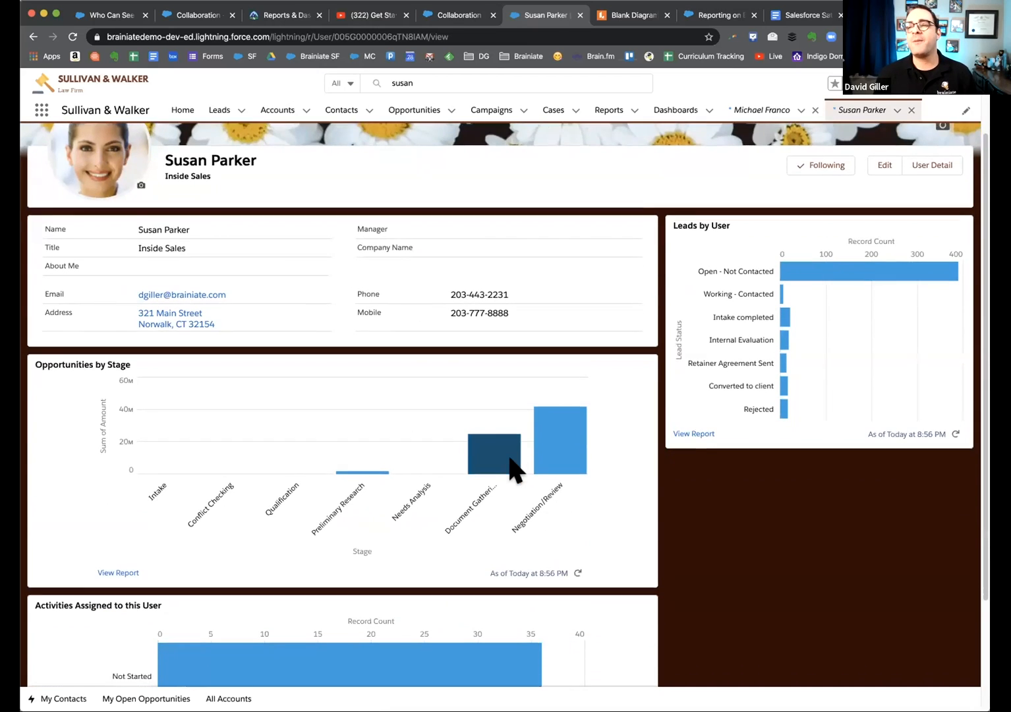
{"action": "scroll", "coordinate": [511, 458], "scroll_direction": "down", "scroll_amount": 3}
{"action": "scroll", "coordinate": [544, 497], "scroll_direction": "up", "scroll_amount": 5}
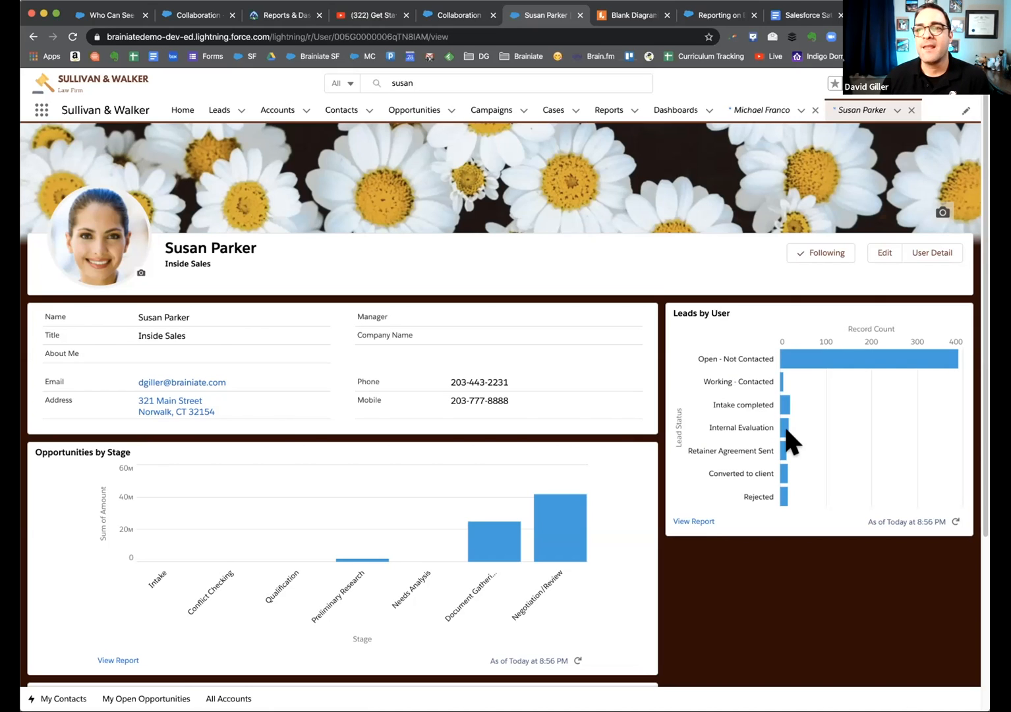
{"action": "left_click", "coordinate": [695, 521]}
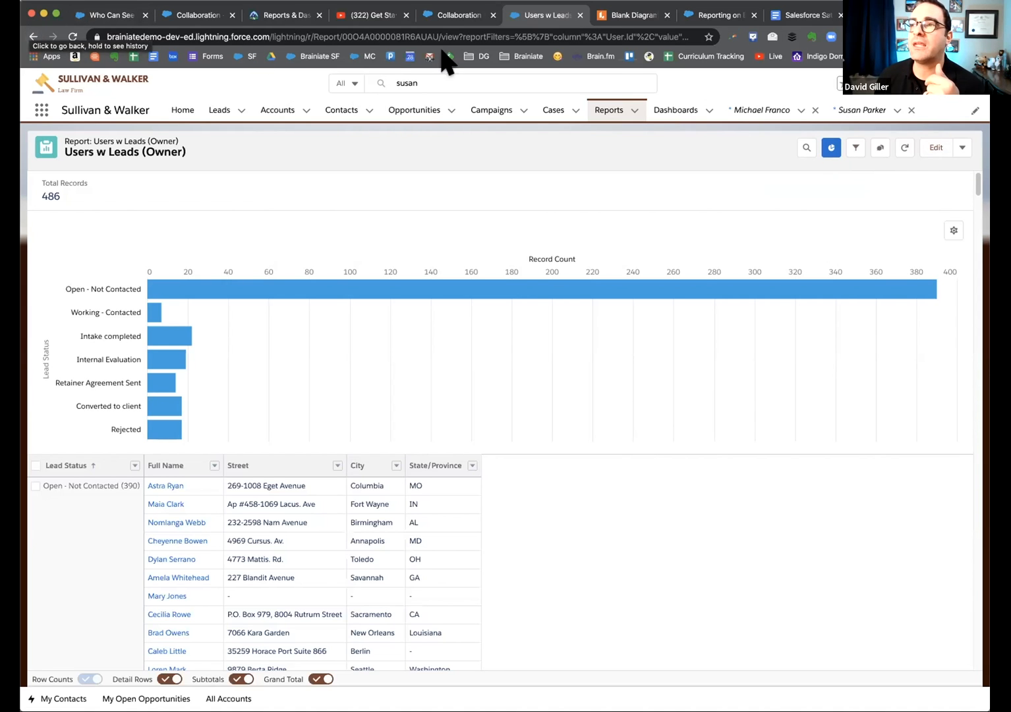
{"action": "left_click", "coordinate": [32, 36]}
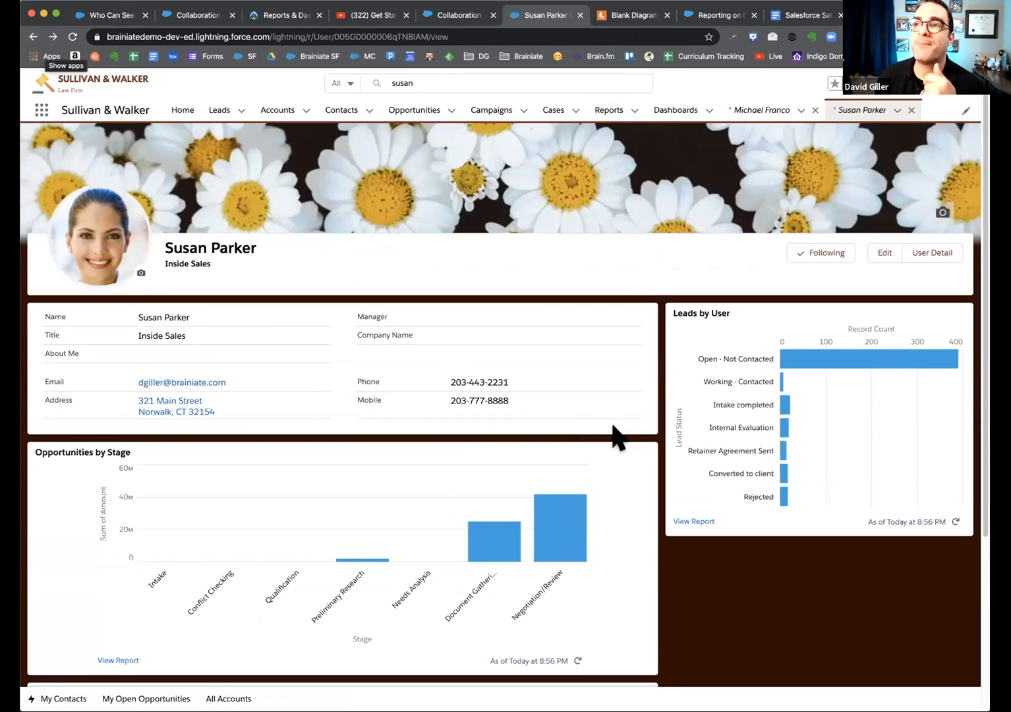
- Edit the User Record Page in Lightning App Builder, trying out a Report Chart component above the Leads by User chart and removing it
{"action": "left_click", "coordinate": [911, 91]}
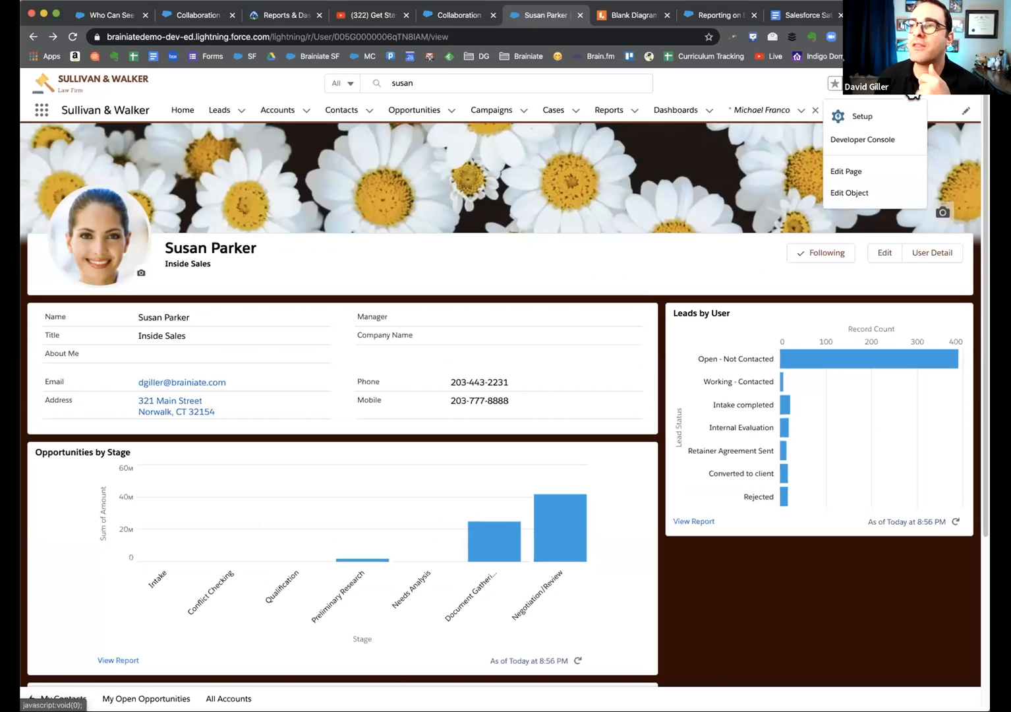
{"action": "left_click", "coordinate": [849, 168]}
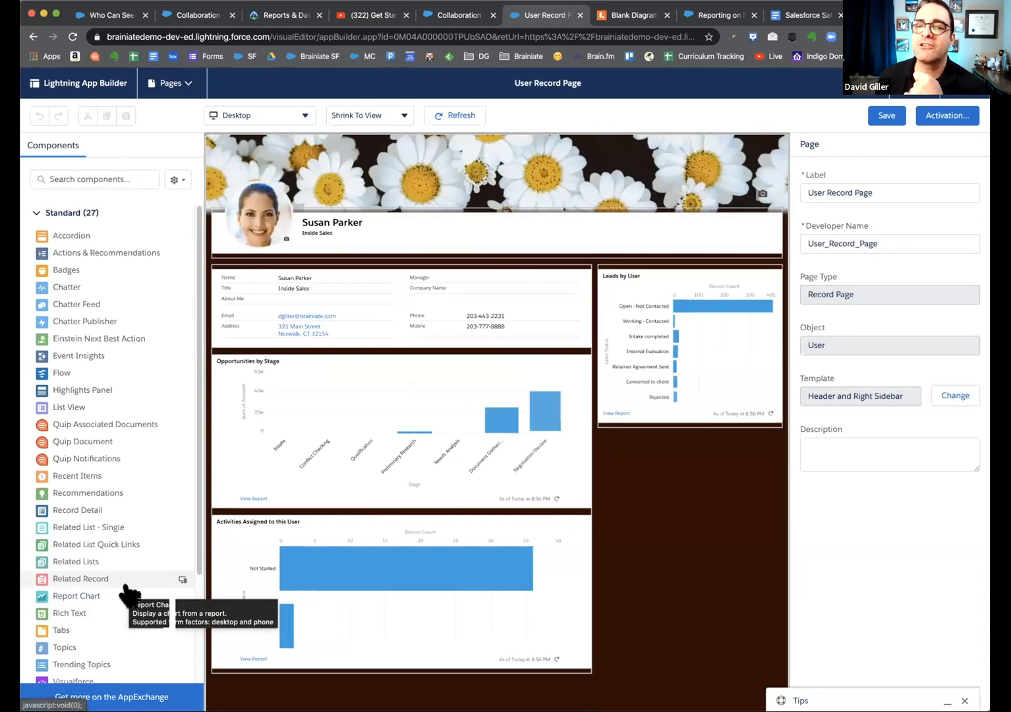
{"action": "left_click_drag", "start_coordinate": [61, 598], "coordinate": [652, 273]}
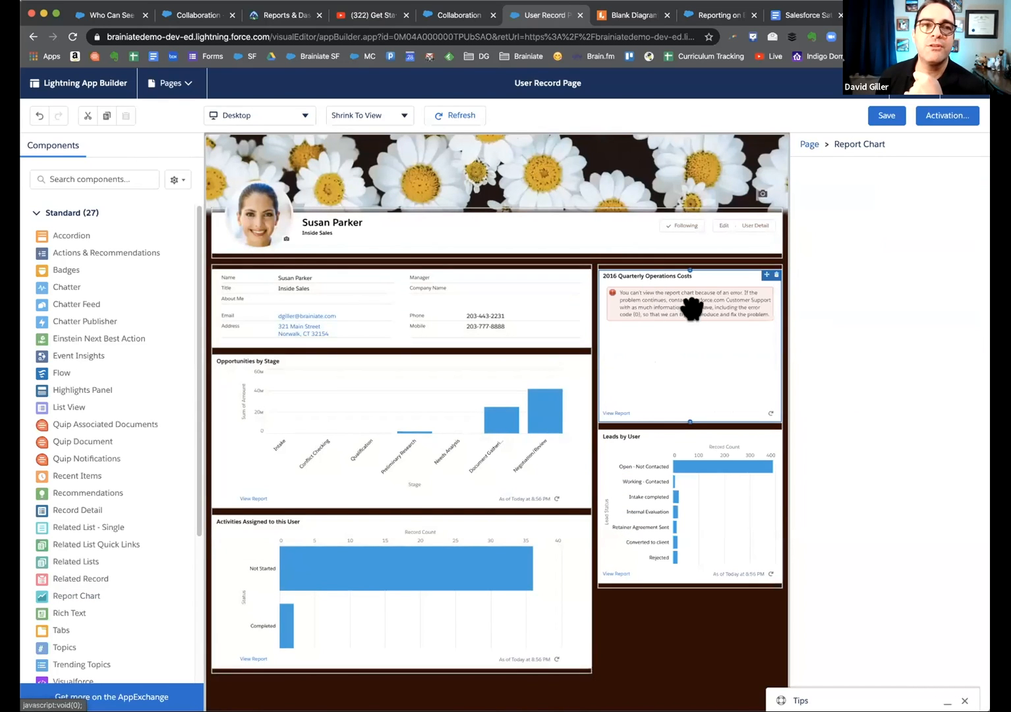
{"action": "left_click", "coordinate": [770, 274]}
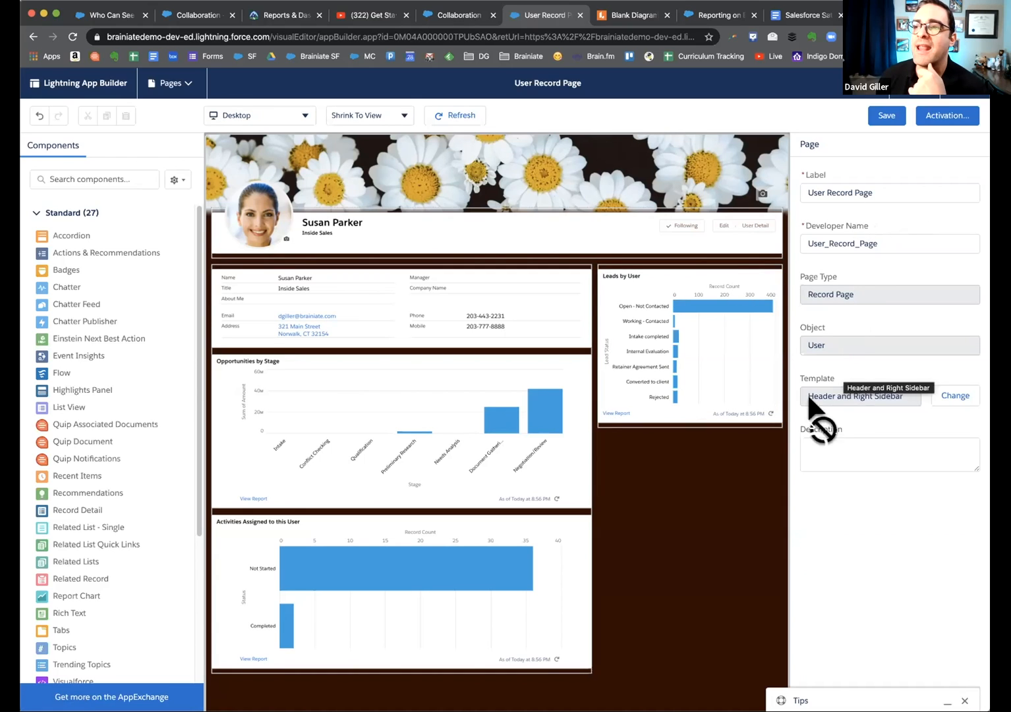
- Inspect the report and filter settings of the Leads by User and Opportunities by Stage charts, leaving the page editor without saving
{"action": "left_click", "coordinate": [665, 314]}
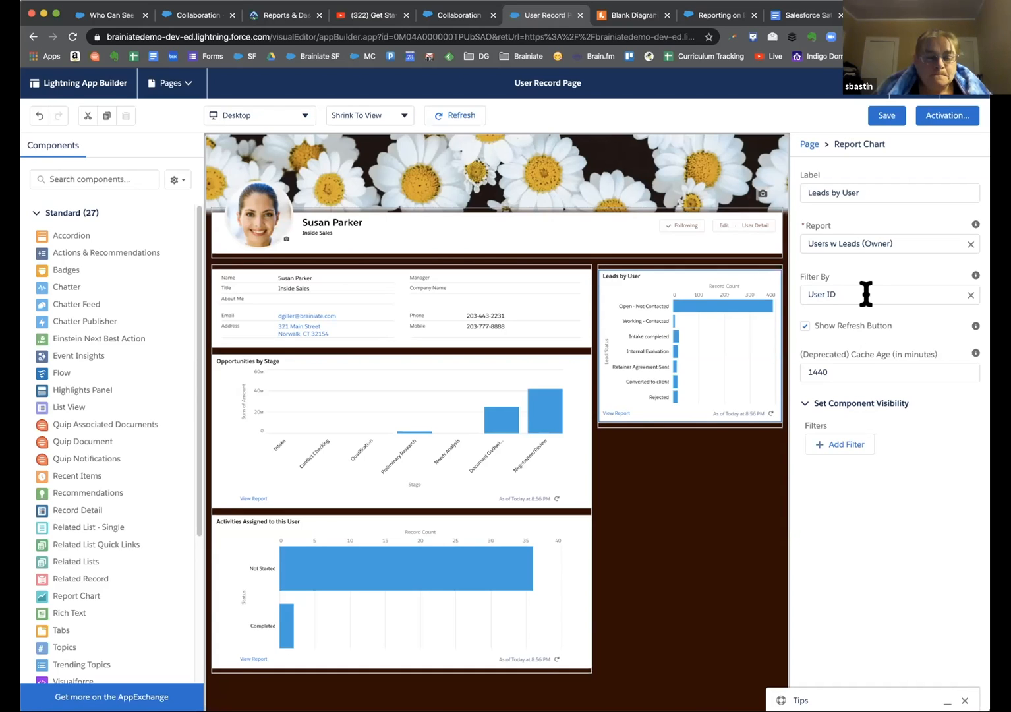
{"action": "left_click", "coordinate": [498, 418]}
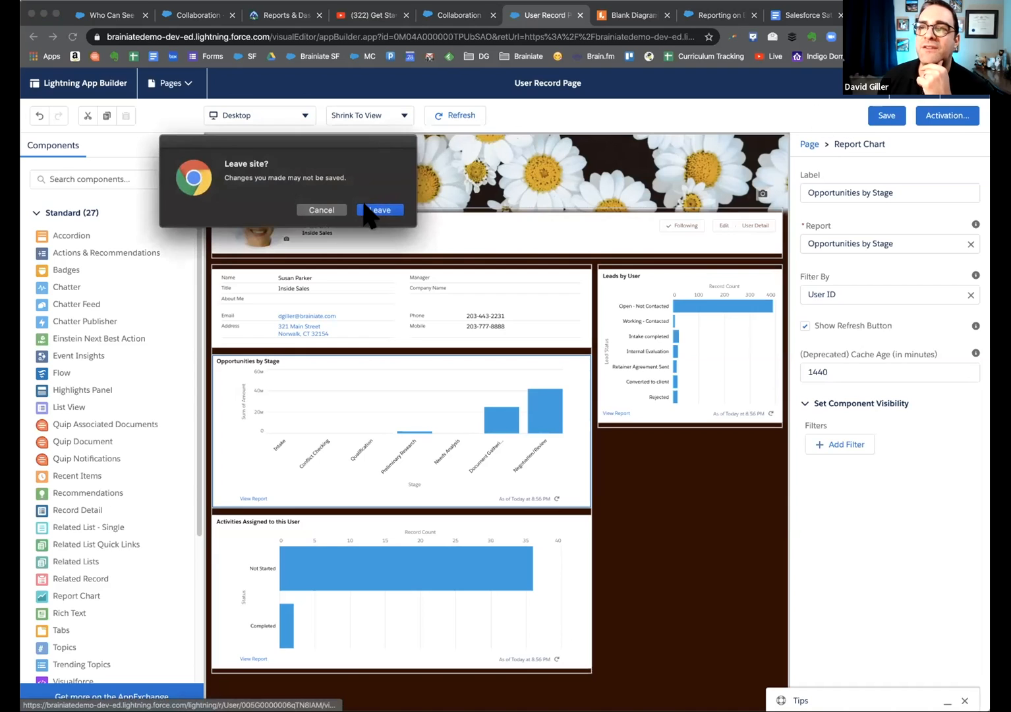
{"action": "left_click", "coordinate": [369, 206]}
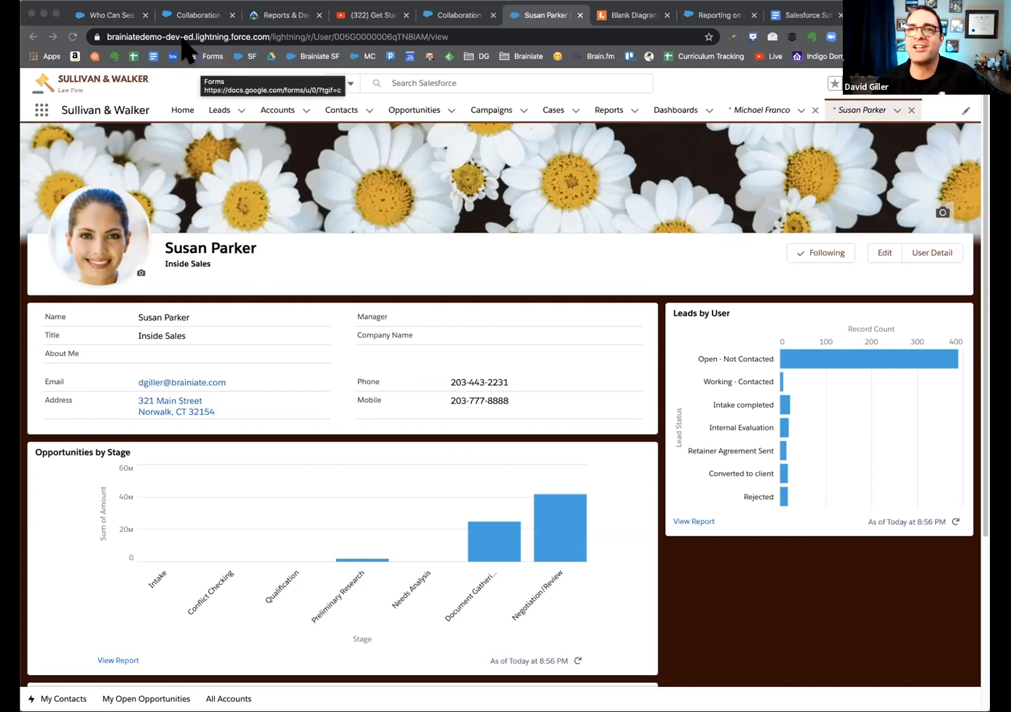
- Switch to the Google Docs document Salesforce Saturday - Suggested Topics to Discuss
{"action": "left_click", "coordinate": [785, 16]}
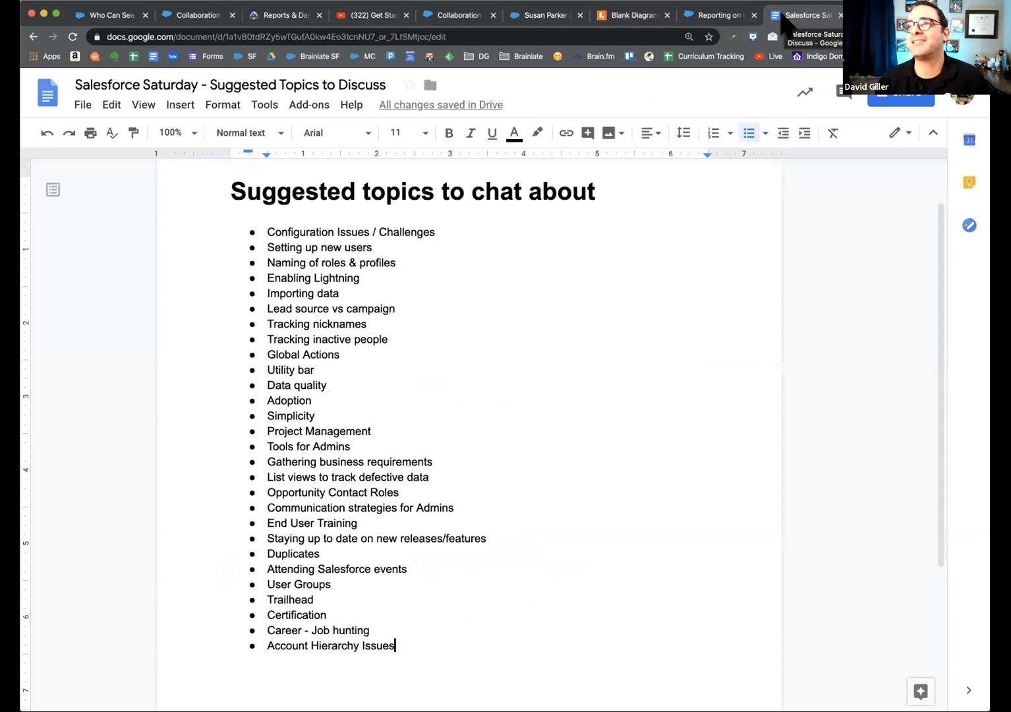